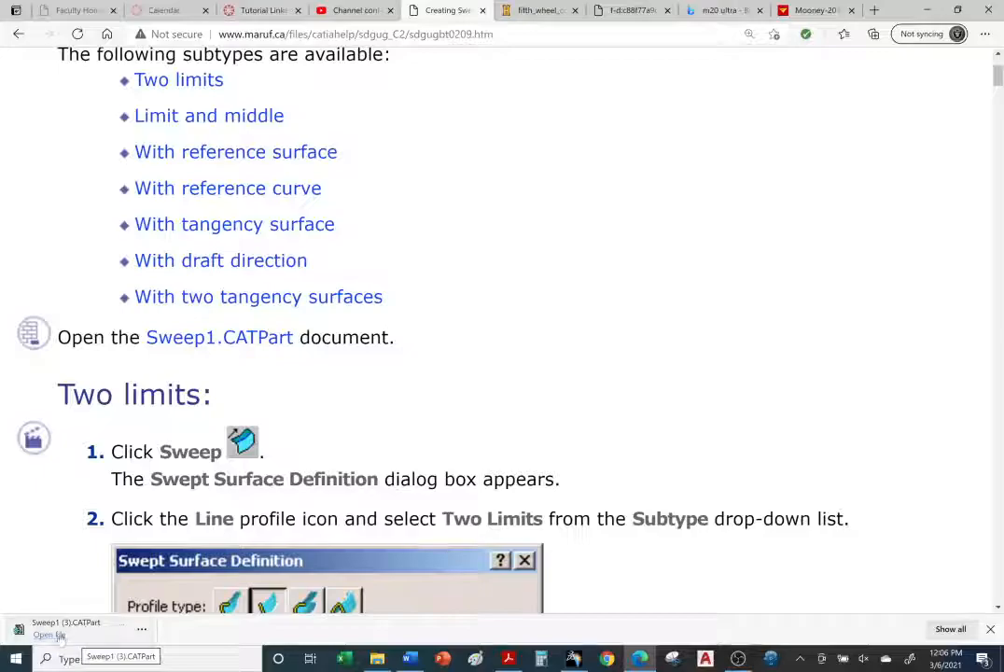
# Step: Open the downloaded Sweep1 (3).CATPart file and collapse Geometrical Set.3, Set.4 and Set.5 in the tree
pyautogui.click(86, 632)
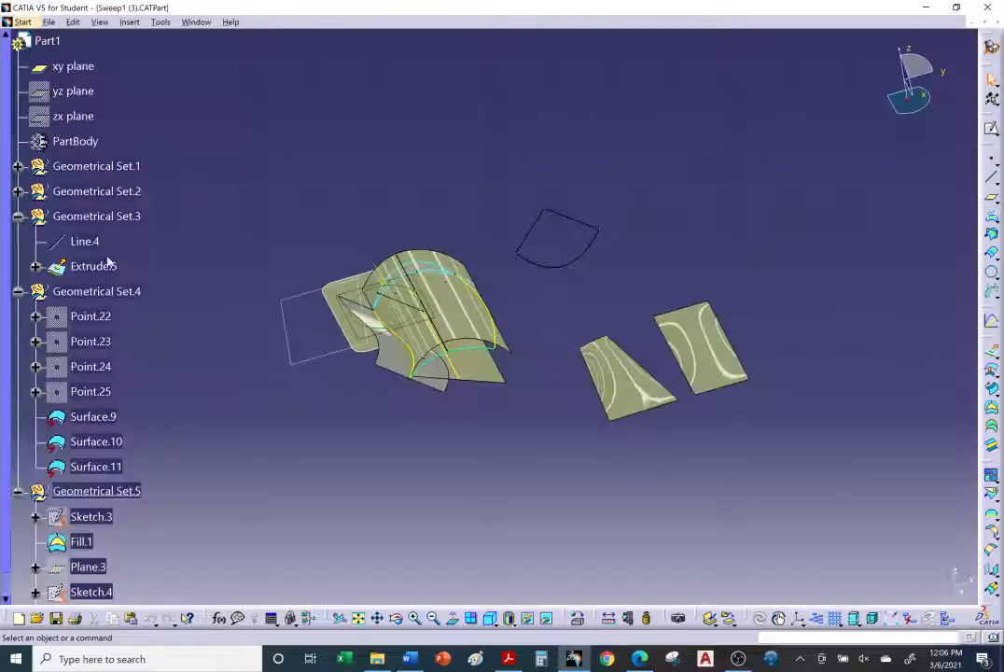
pyautogui.click(19, 216)
pyautogui.click(7, 240)
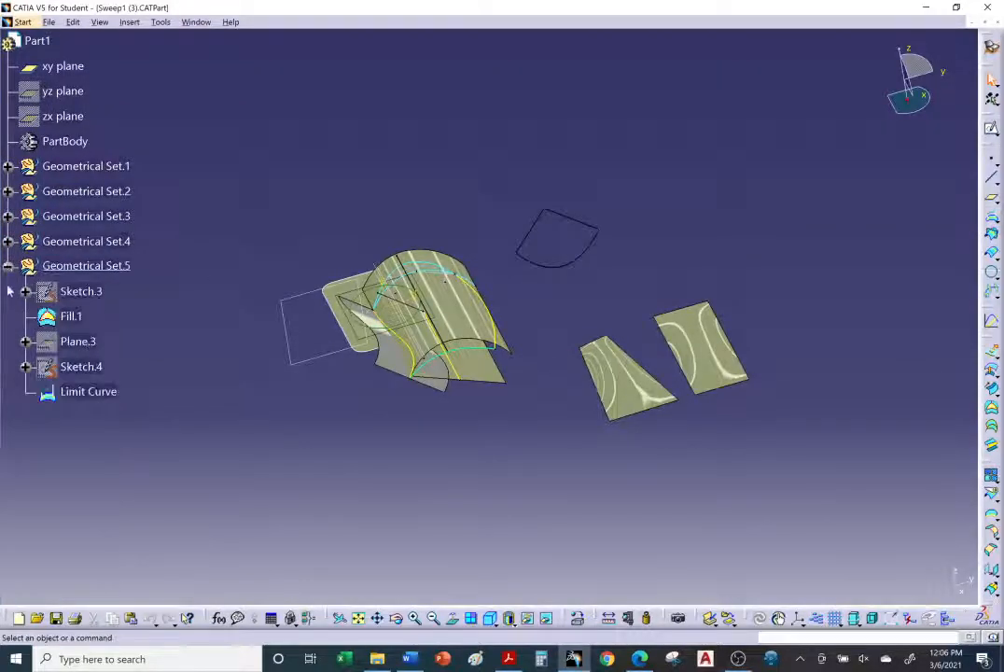
pyautogui.click(8, 265)
# Step: Hide Geometrical Set.2 and Geometrical Set.3
pyautogui.moveTo(425, 322); pyautogui.dragTo(388, 194, button='middle')
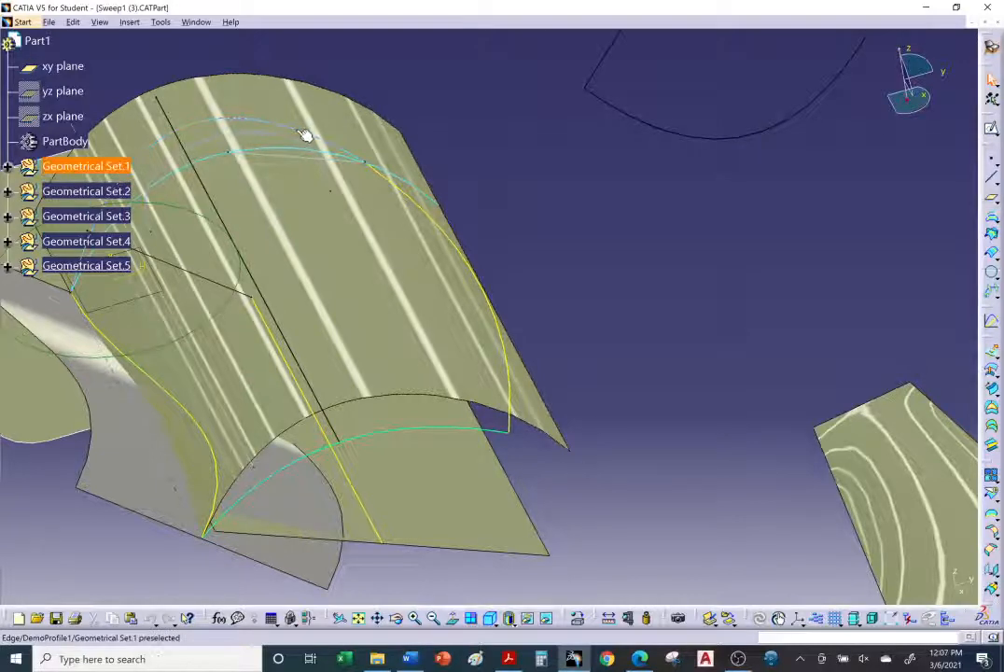
pyautogui.click(305, 136)
pyautogui.moveTo(533, 334); pyautogui.dragTo(621, 320, button='middle')
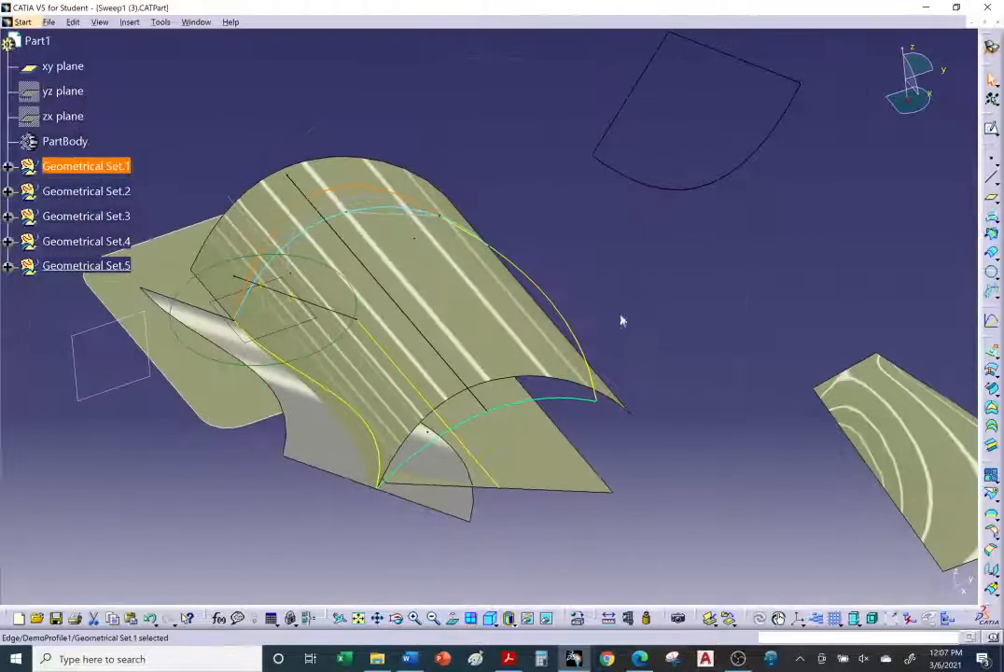
pyautogui.click(620, 320)
pyautogui.rightClick(118, 197)
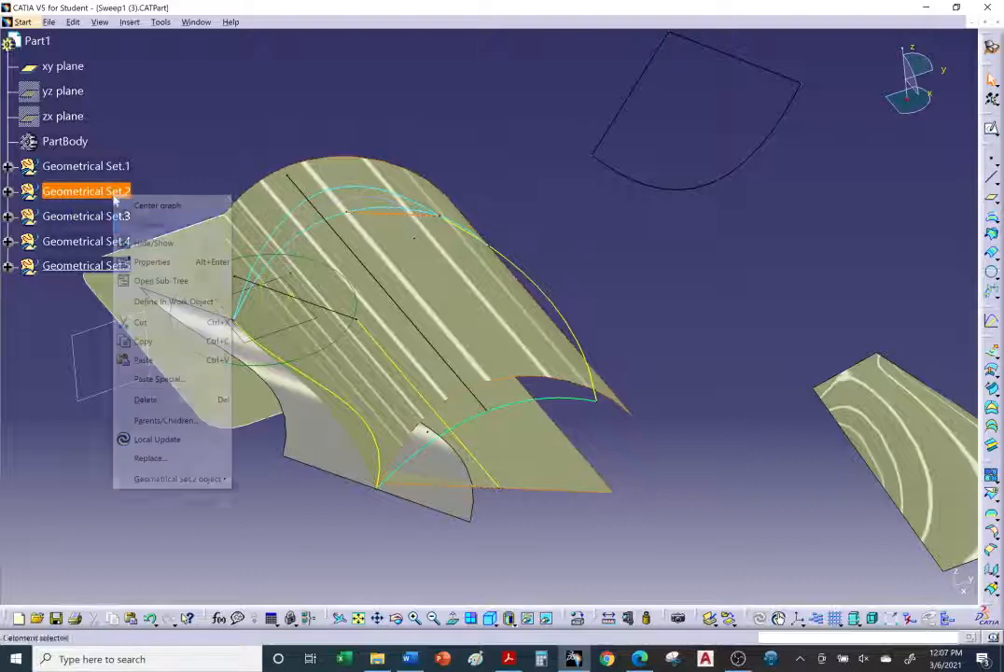
pyautogui.click(163, 241)
pyautogui.rightClick(86, 218)
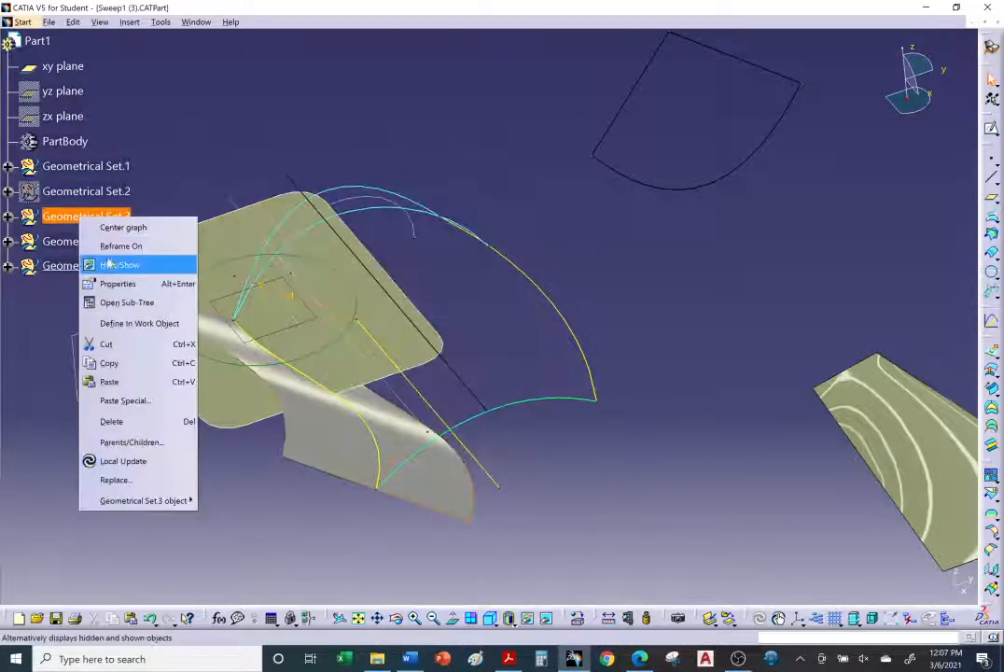
pyautogui.click(126, 265)
# Step: Hide Geometrical Set.4 and Geometrical Set.5
pyautogui.rightClick(81, 241)
pyautogui.click(114, 290)
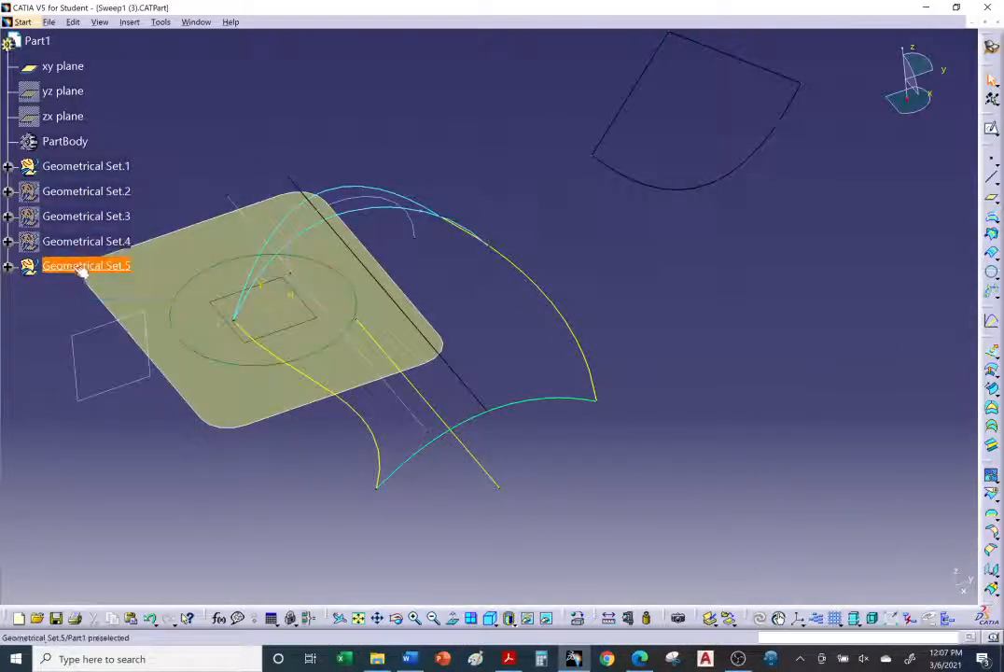
pyautogui.rightClick(84, 267)
pyautogui.click(112, 317)
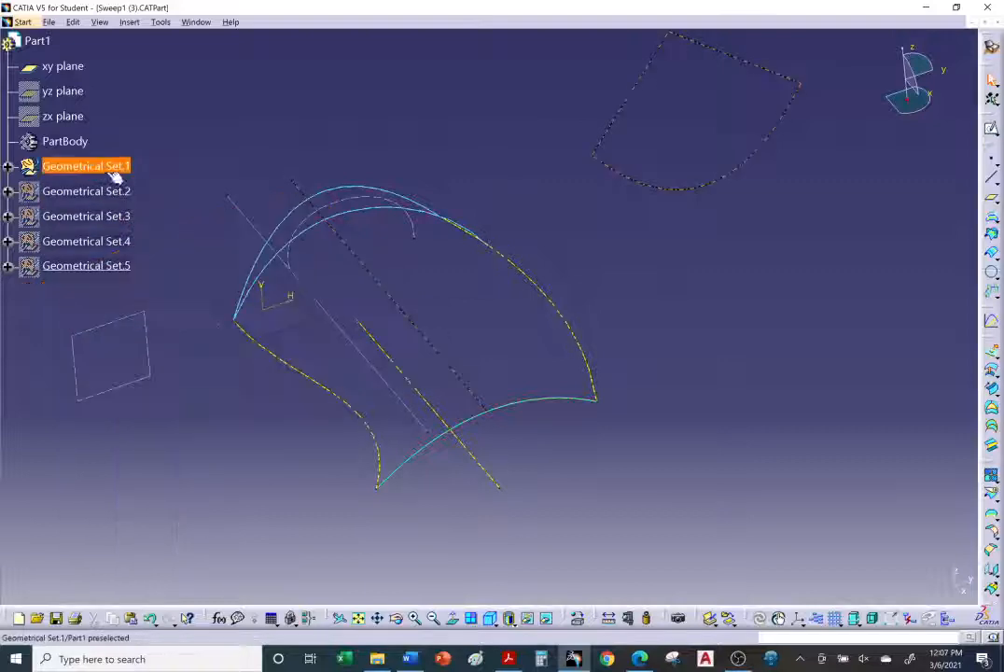
# Step: Insert a new geometrical set into the part
pyautogui.click(130, 22)
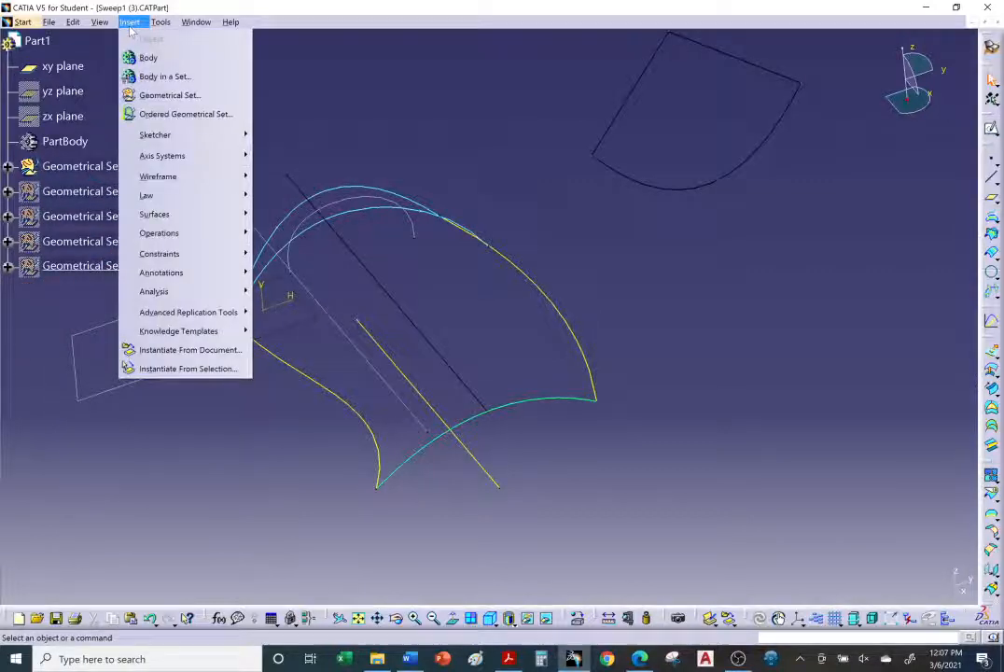
pyautogui.click(168, 94)
pyautogui.click(366, 217)
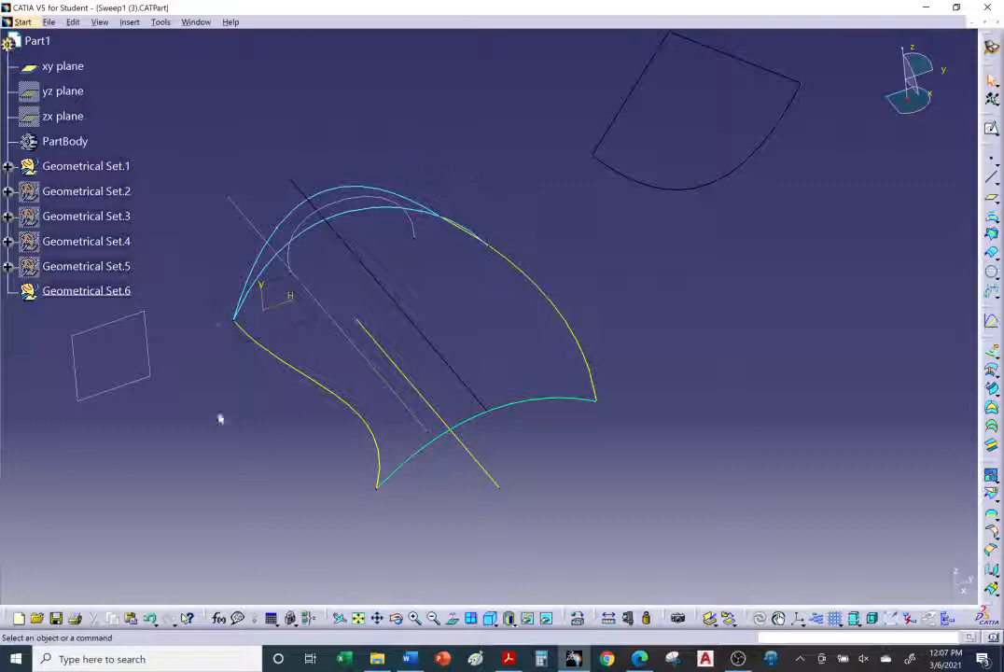
# Step: Switch to the browser and read the tutorial's Two limits sweep instructions
pyautogui.moveTo(377, 374); pyautogui.dragTo(604, 386, button='middle')
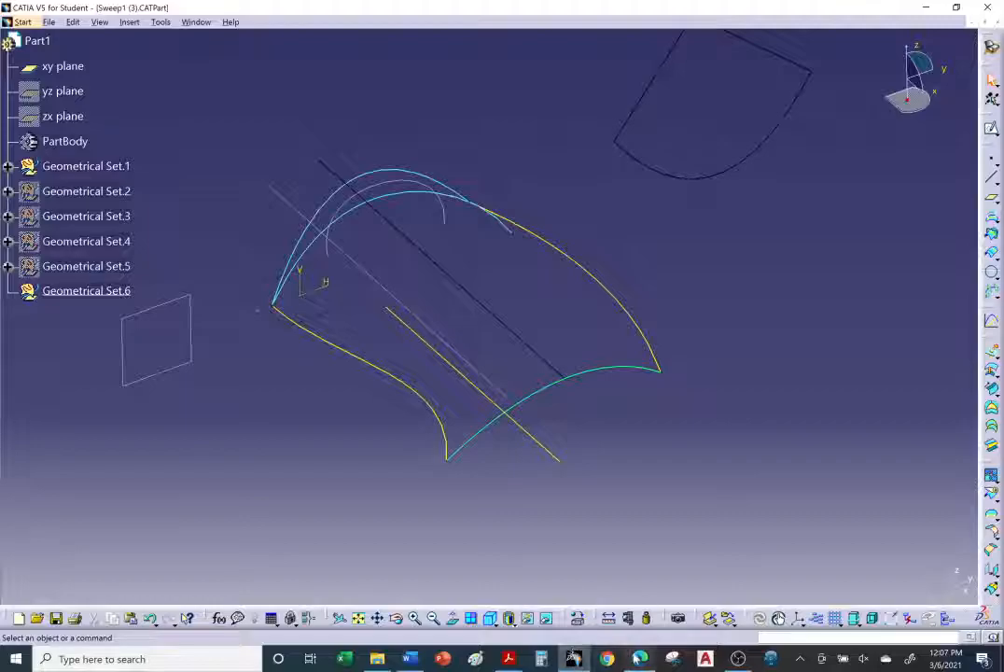
pyautogui.click(636, 657)
pyautogui.scroll(-3, 395, 439)
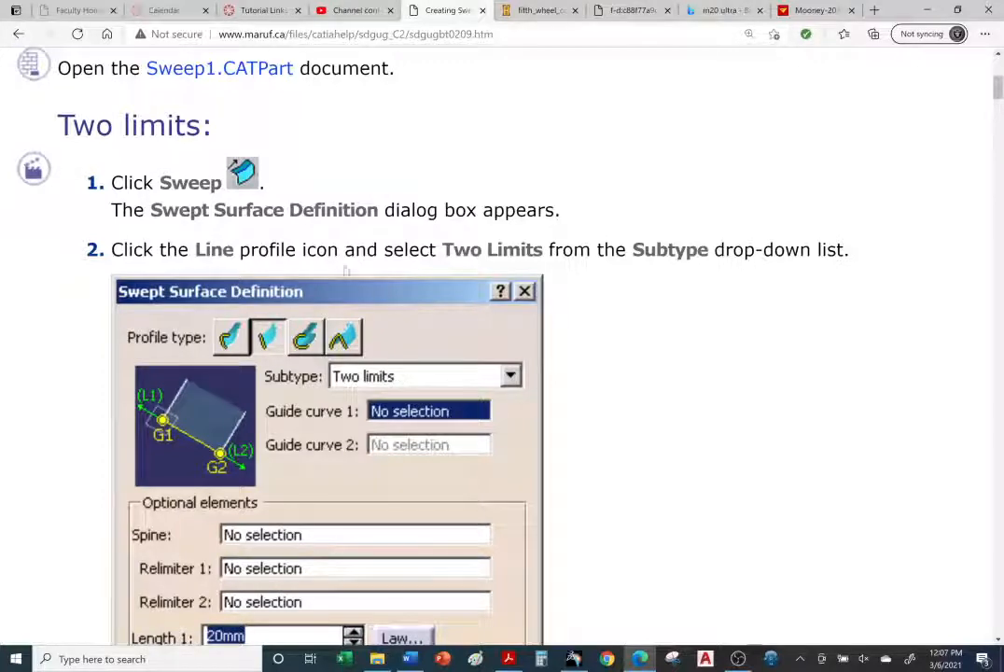
pyautogui.moveTo(203, 249); pyautogui.dragTo(296, 249)
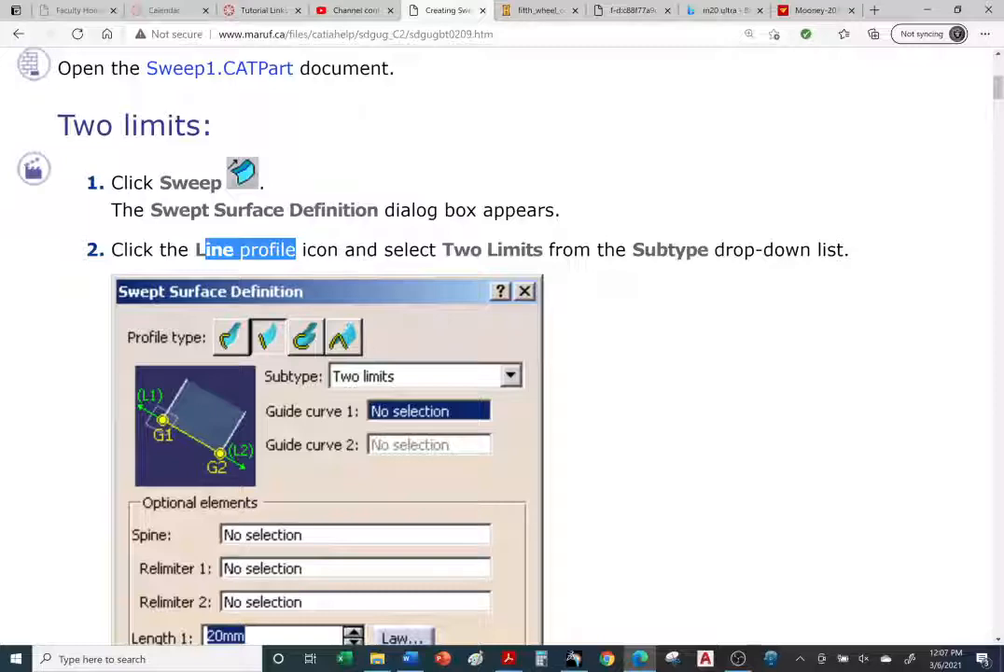
pyautogui.moveTo(195, 250); pyautogui.dragTo(296, 250)
pyautogui.moveTo(442, 251); pyautogui.dragTo(535, 251)
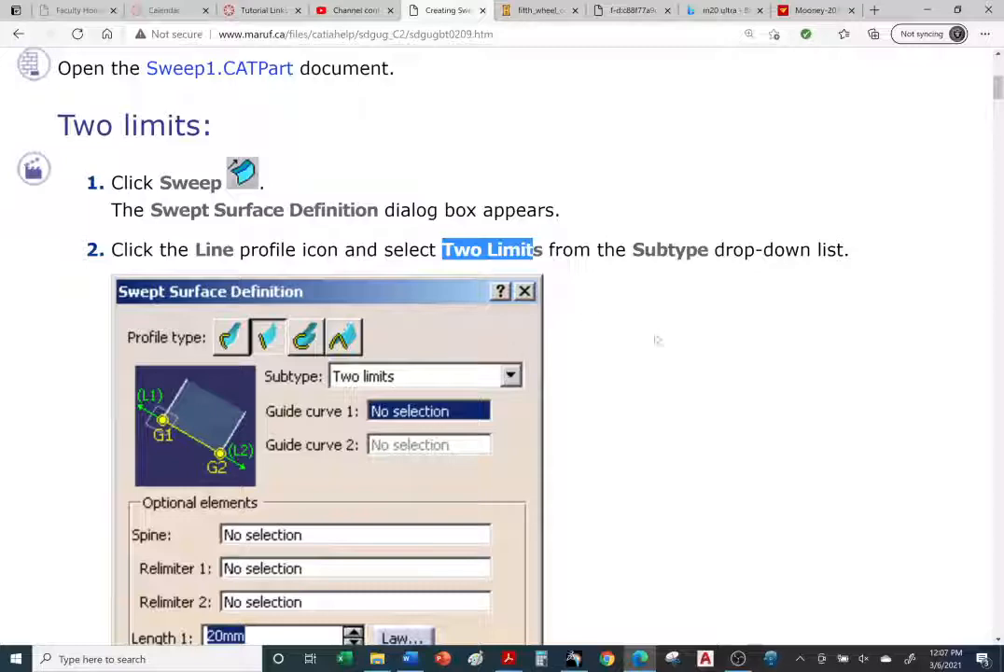
pyautogui.click(666, 282)
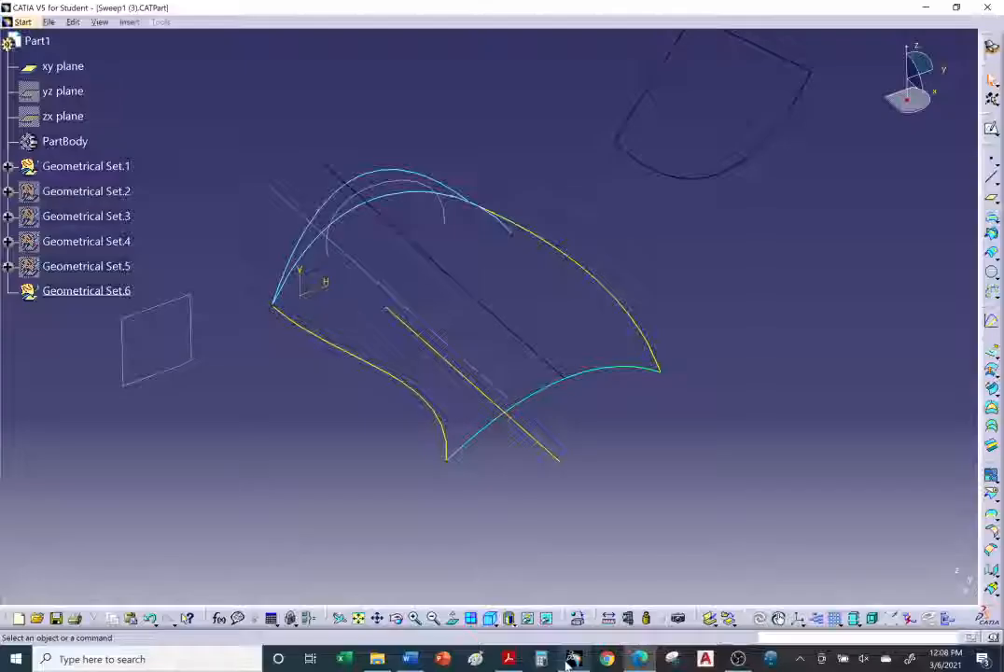
# Step: Return to the model and start a Sweep with the Line profile type and Two limits subtype
pyautogui.click(573, 659)
pyautogui.moveTo(532, 416); pyautogui.dragTo(859, 331, button='middle')
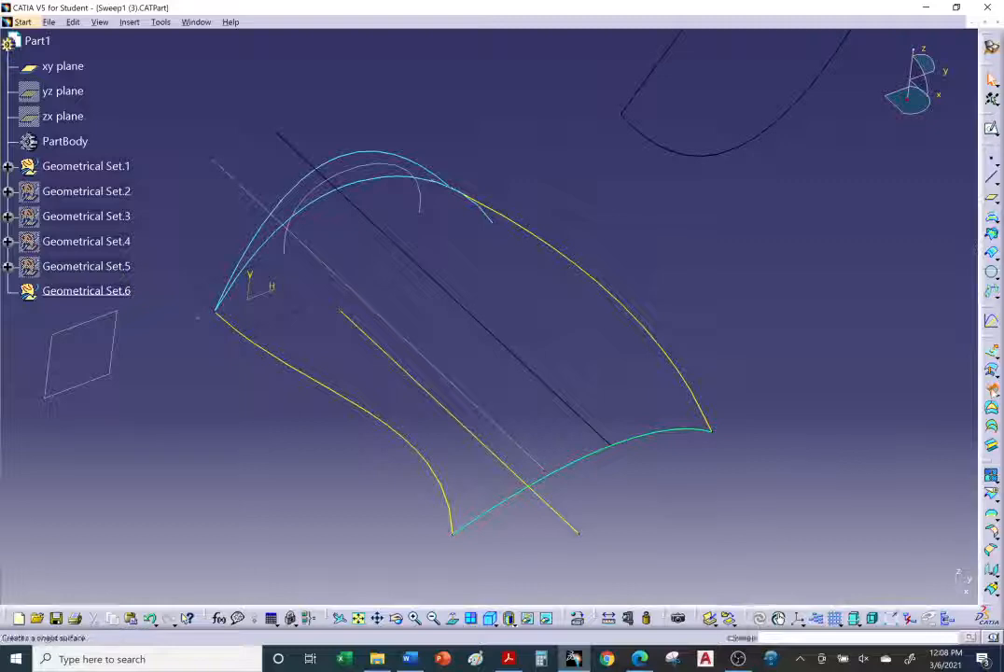
pyautogui.click(991, 407)
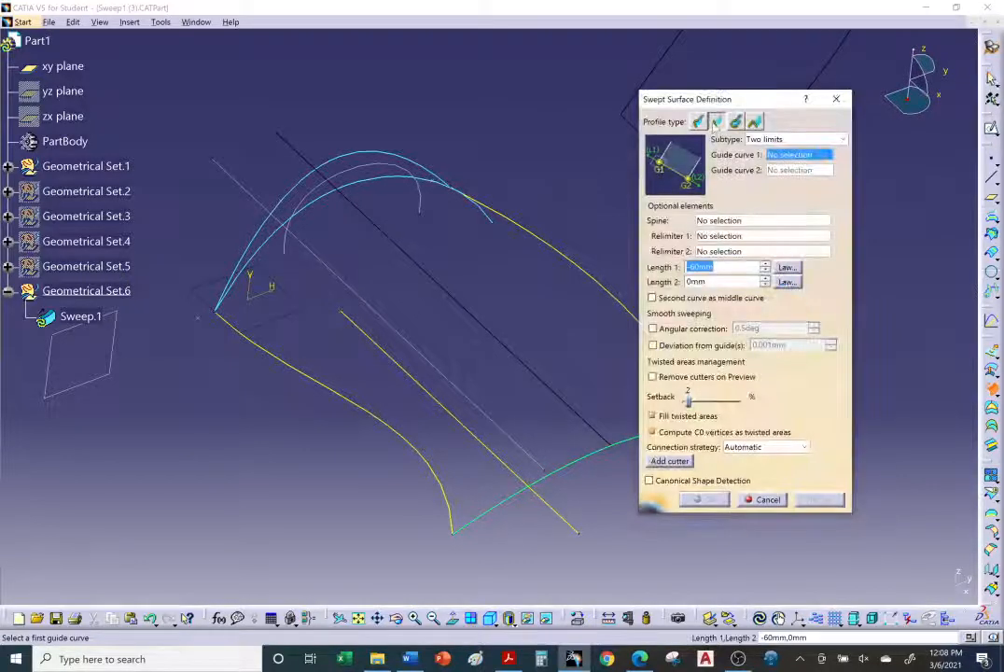
pyautogui.click(698, 123)
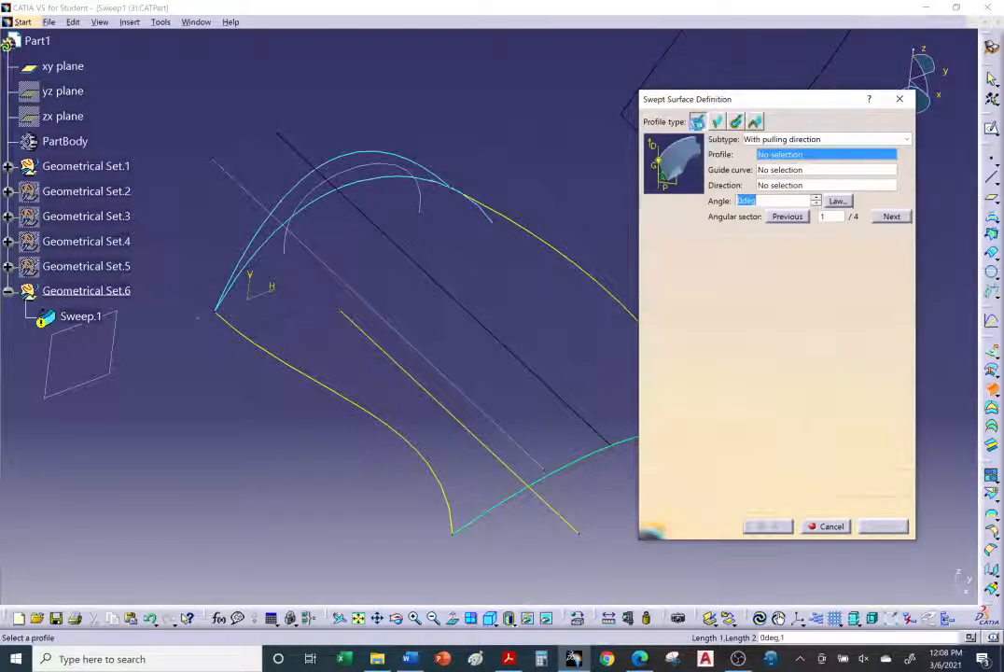
pyautogui.click(718, 122)
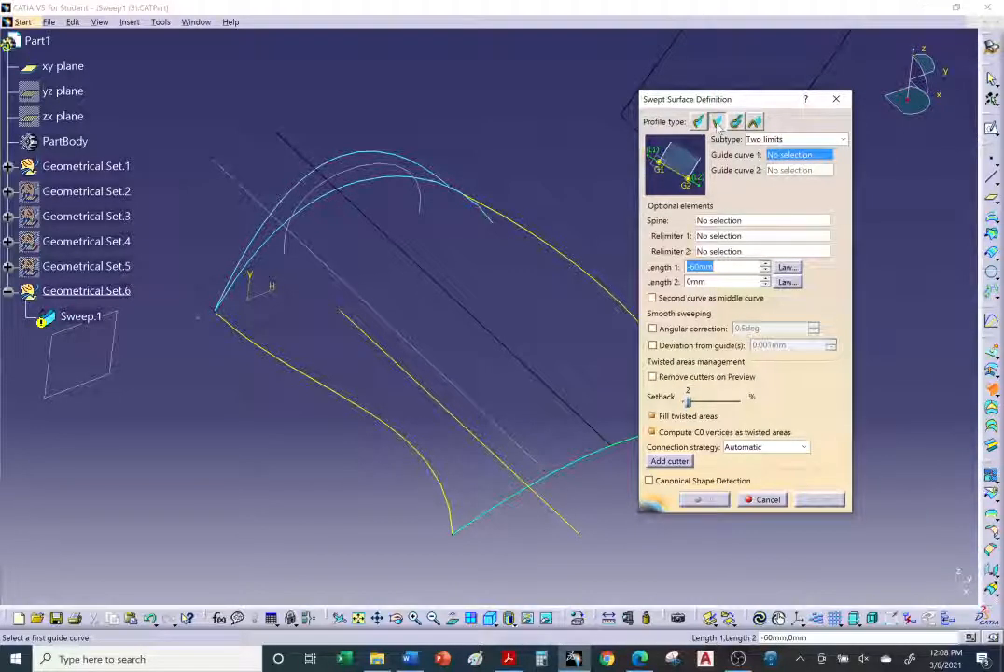
pyautogui.moveTo(491, 193); pyautogui.dragTo(446, 192, button='middle')
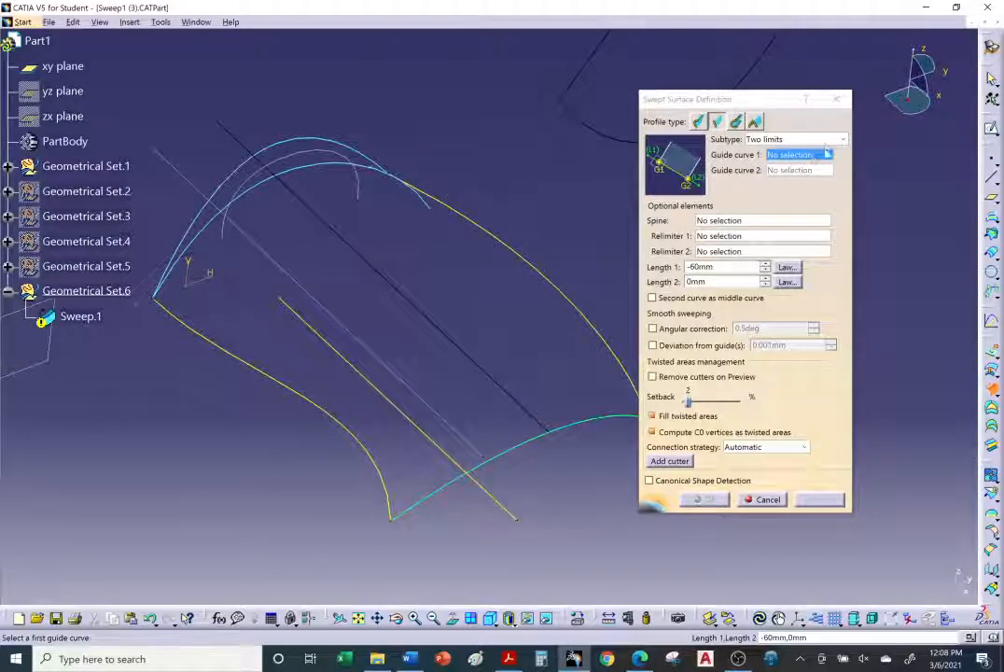
pyautogui.click(812, 139)
pyautogui.click(810, 152)
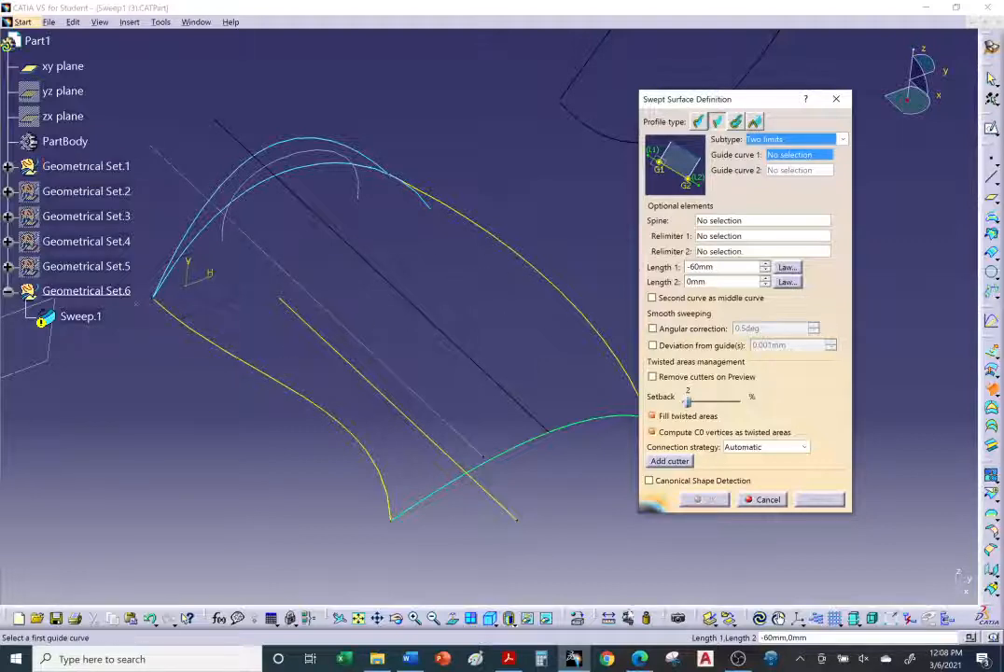
# Step: Switch to the browser and read the remaining Two limits steps on guide curves and lengths
pyautogui.hotkey('alt', 'Tab')
pyautogui.scroll(-6, 439, 373)
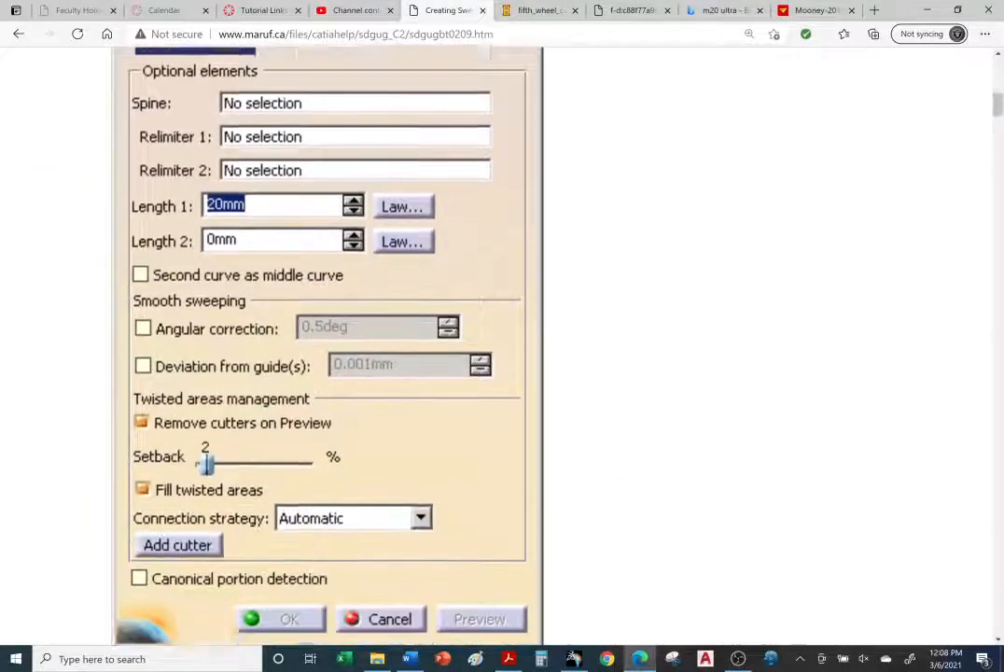
pyautogui.scroll(-5, 430, 280)
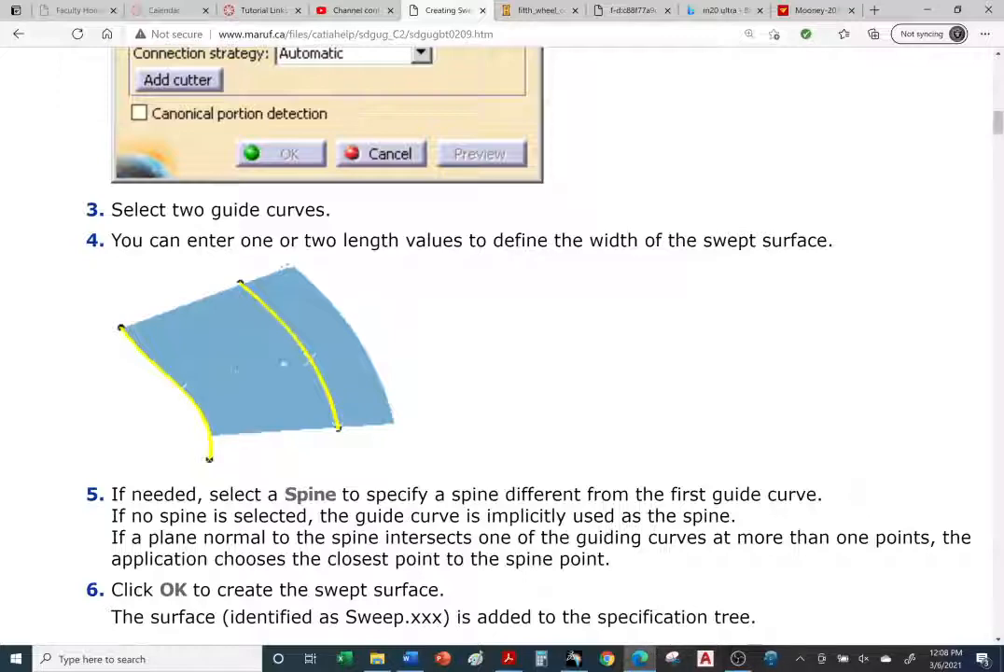
pyautogui.scroll(3, 347, 370)
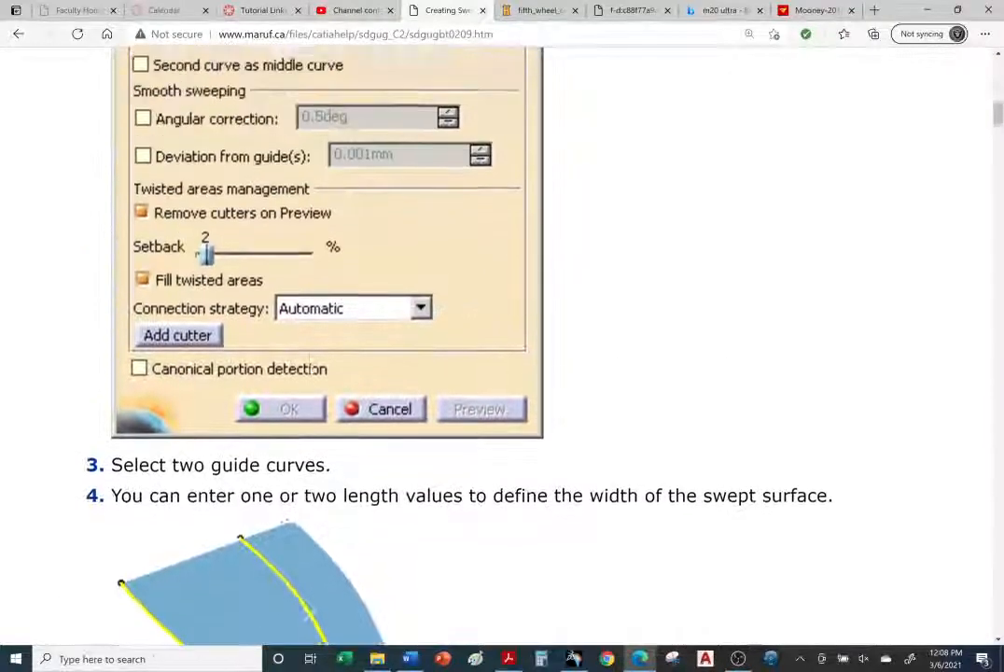
pyautogui.scroll(1, 310, 404)
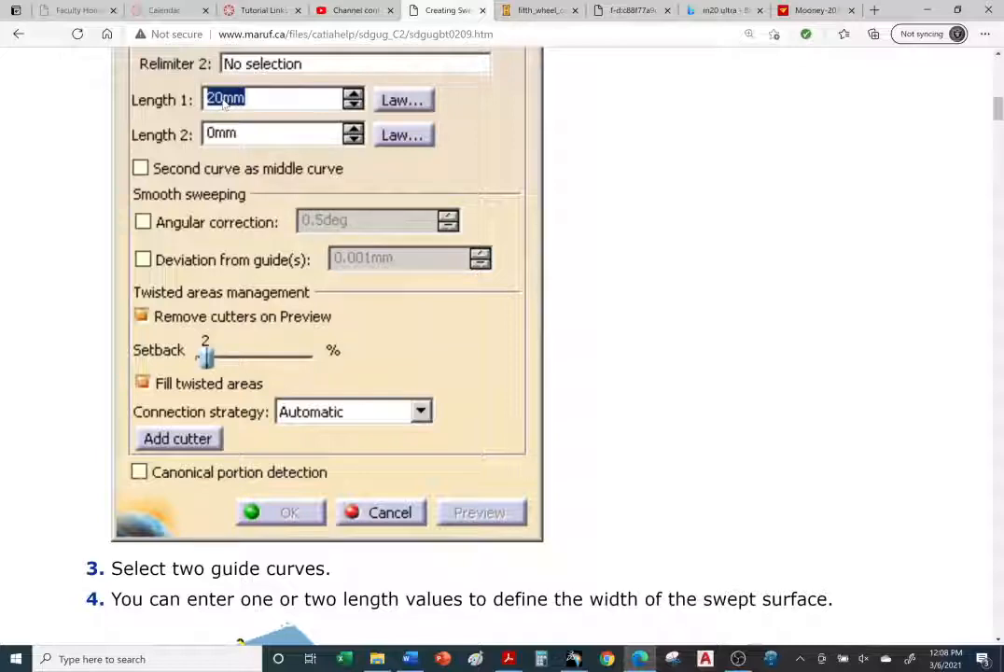
pyautogui.scroll(-3, 224, 102)
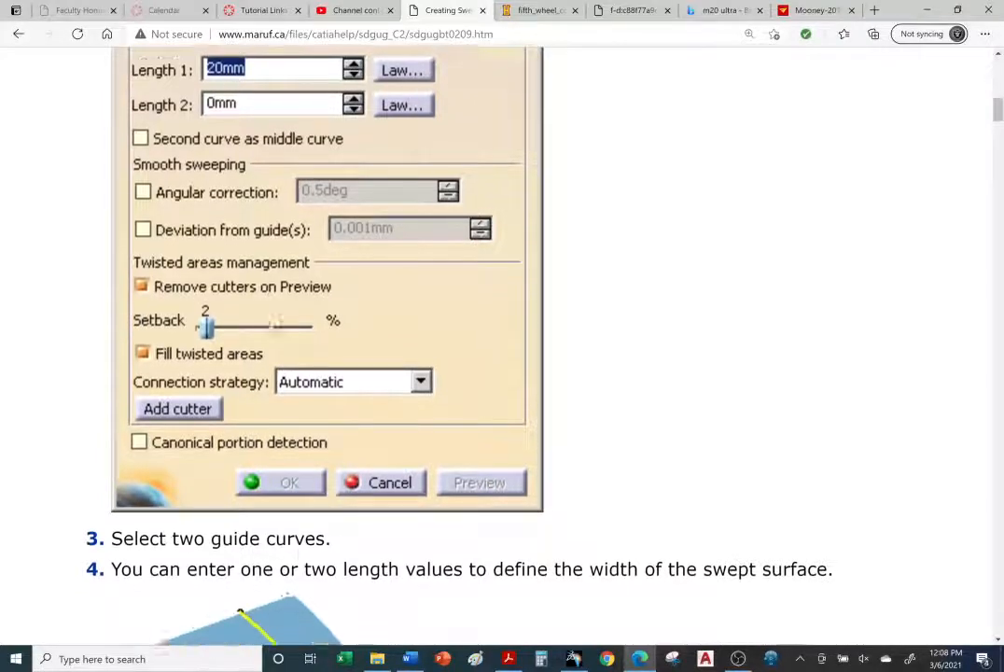
pyautogui.click(950, 605)
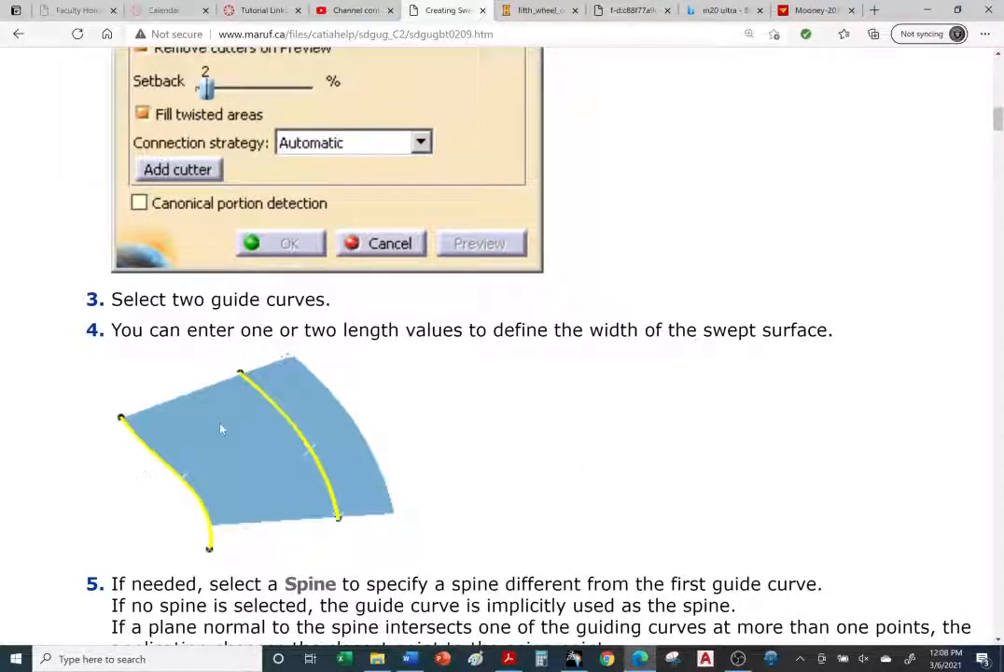
pyautogui.scroll(4, 221, 429)
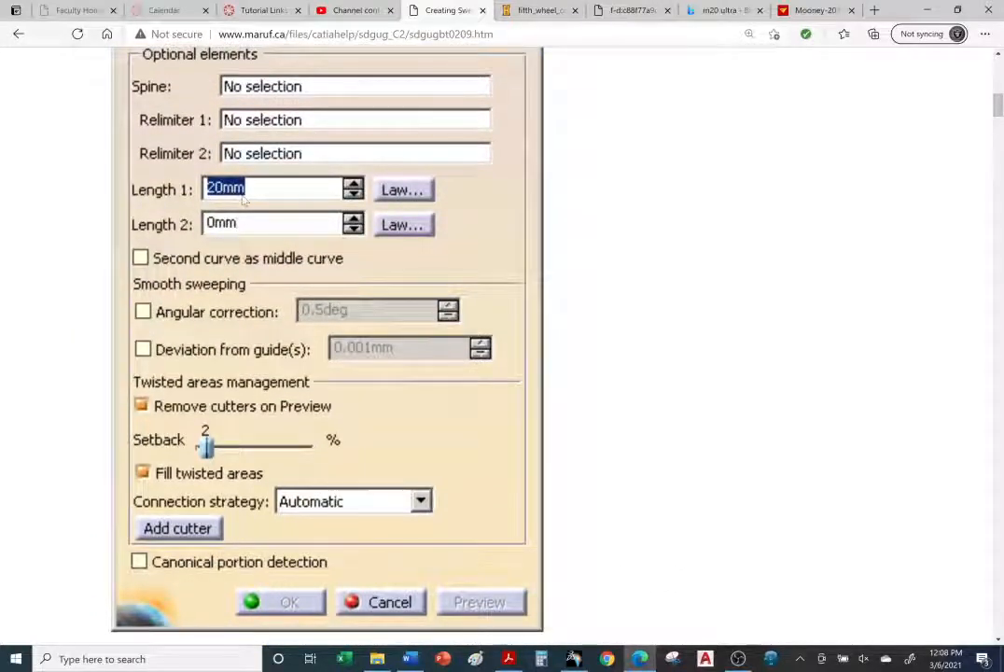
pyautogui.scroll(-5, 471, 414)
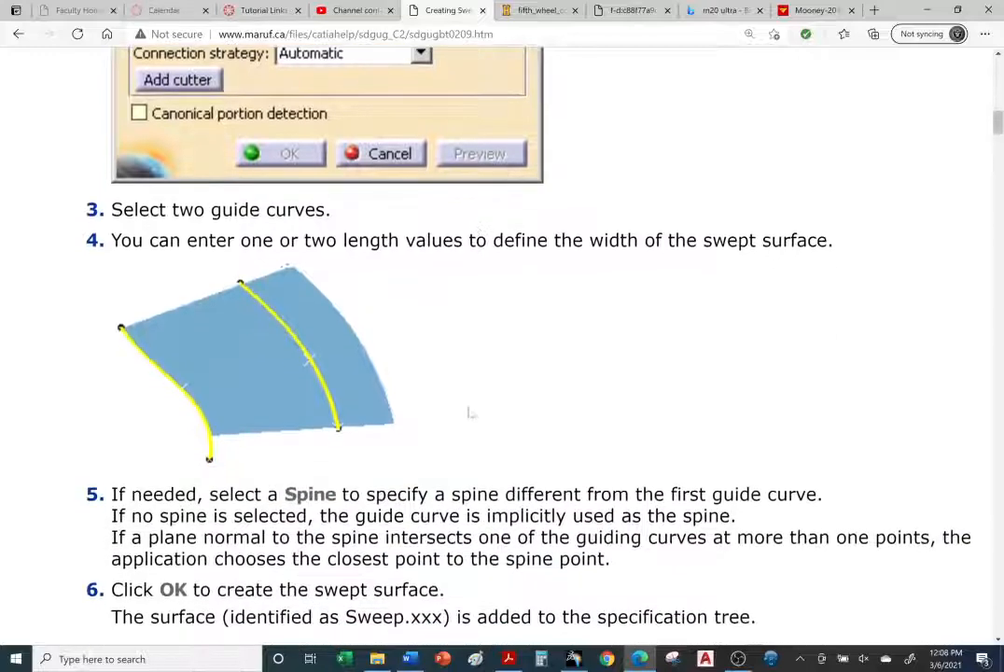
pyautogui.scroll(-1, 472, 414)
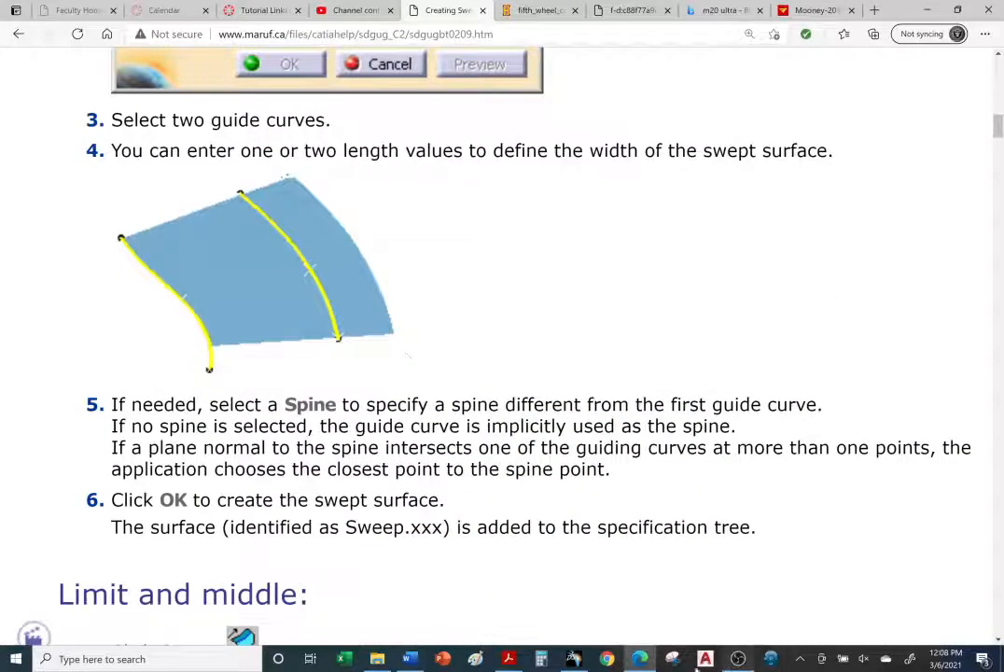
pyautogui.moveTo(643, 661)
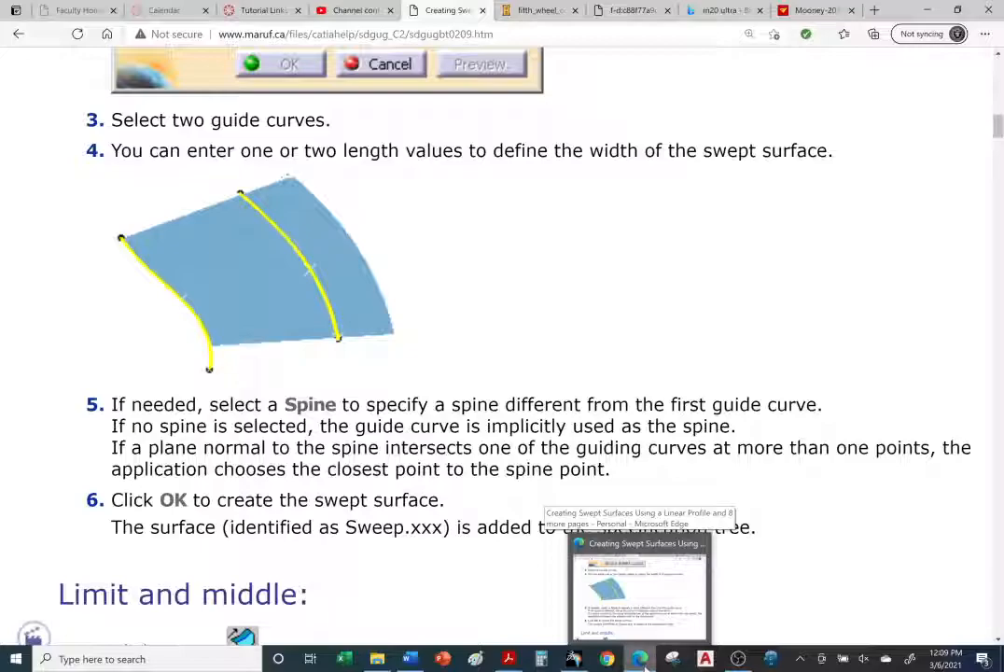
# Step: Return to the sweep dialog and select DemoGuide1 and DemoGuide2 as the two guide curves
pyautogui.click(575, 660)
pyautogui.moveTo(537, 443); pyautogui.dragTo(517, 441, button='middle')
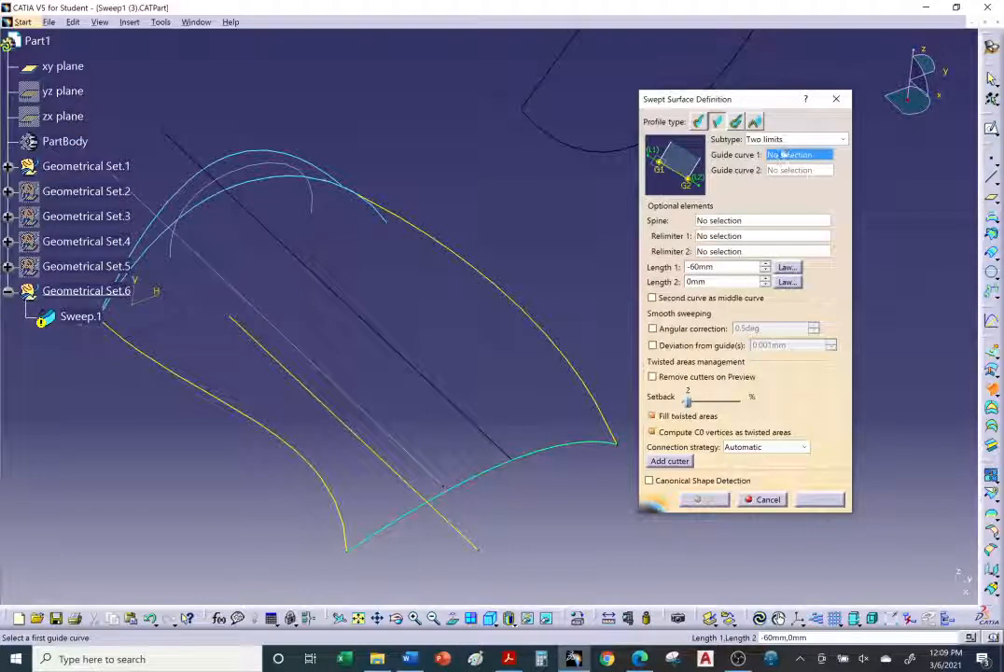
pyautogui.click(8, 167)
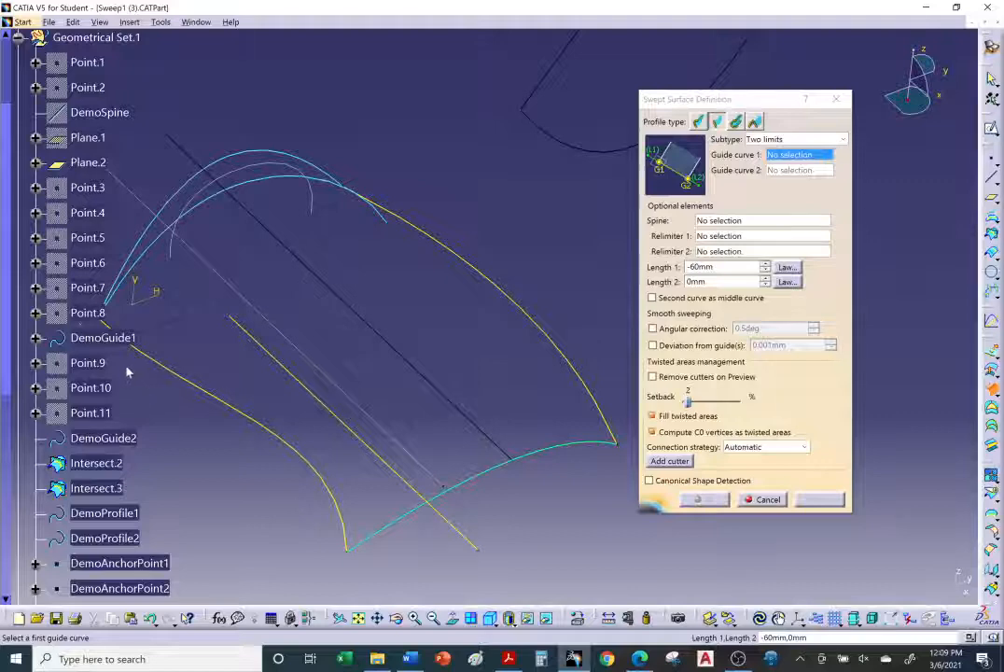
pyautogui.click(224, 404)
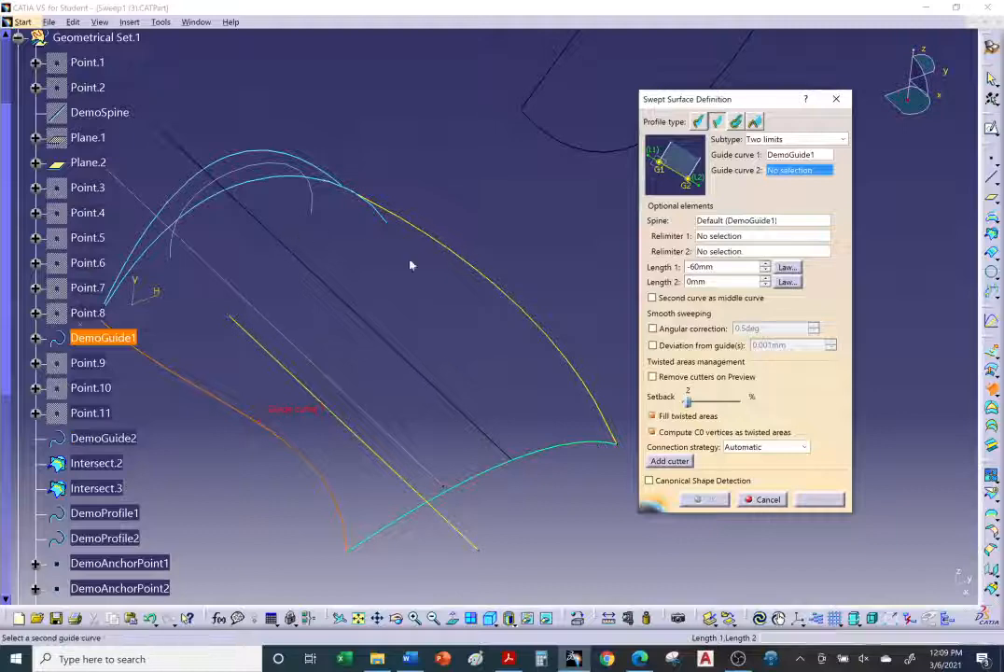
pyautogui.click(131, 445)
pyautogui.moveTo(446, 373); pyautogui.dragTo(570, 302, button='middle')
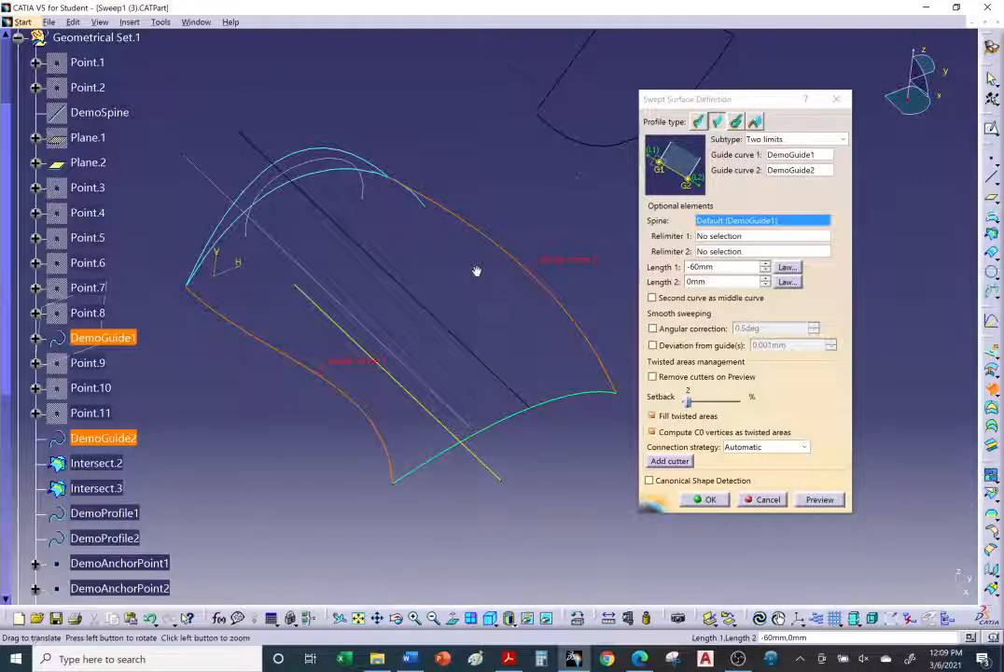
# Step: Set the sweep's Length 1 to 20 mm and preview the swept surface
pyautogui.moveTo(475, 269); pyautogui.dragTo(441, 225, button='middle')
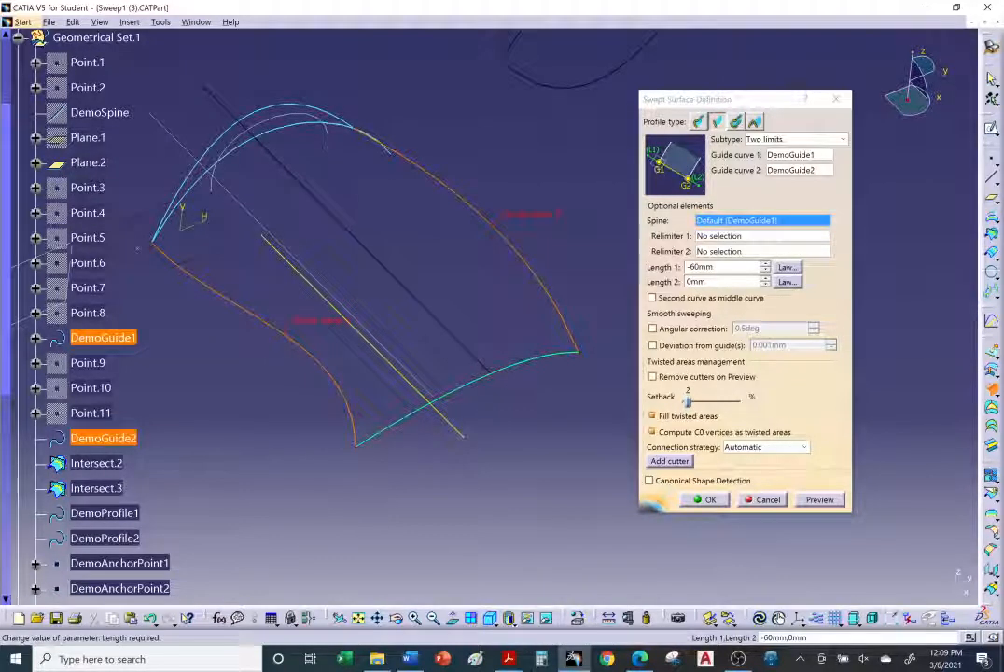
pyautogui.moveTo(717, 268); pyautogui.dragTo(686, 270)
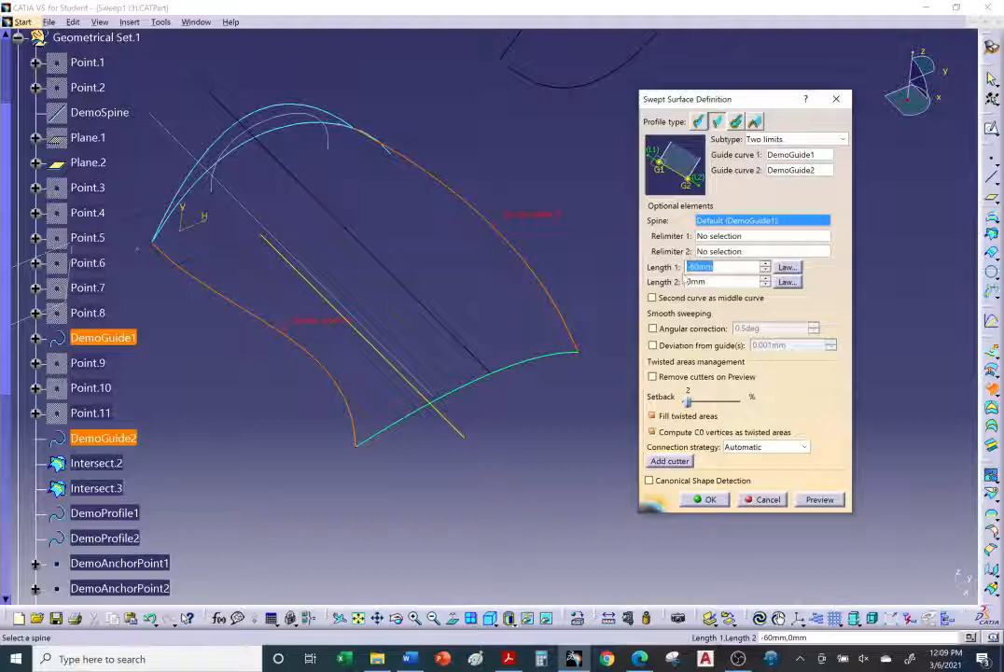
pyautogui.write('2')
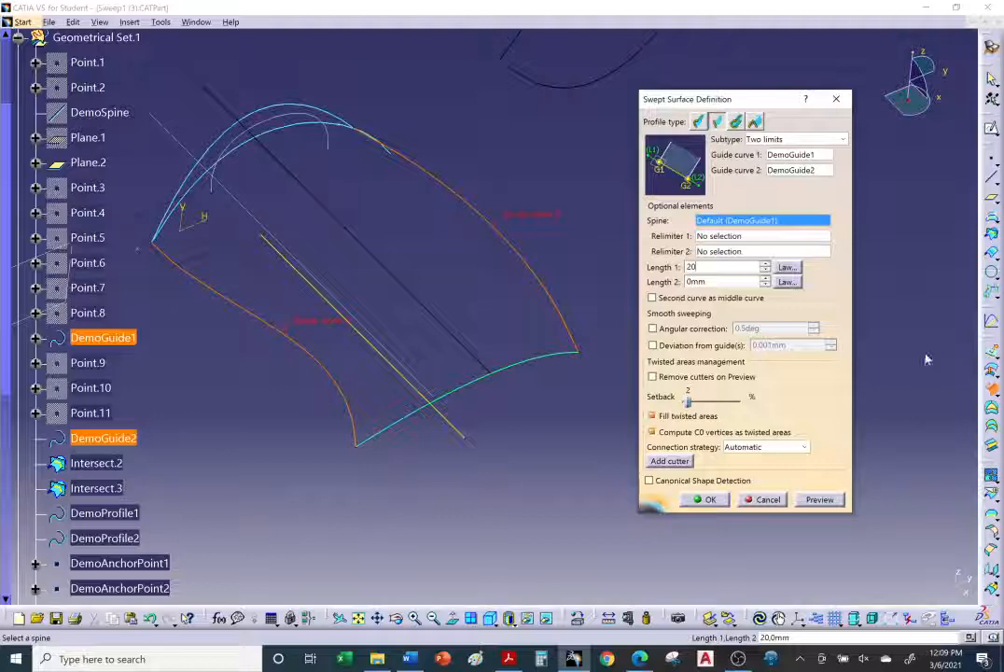
pyautogui.press('Return')
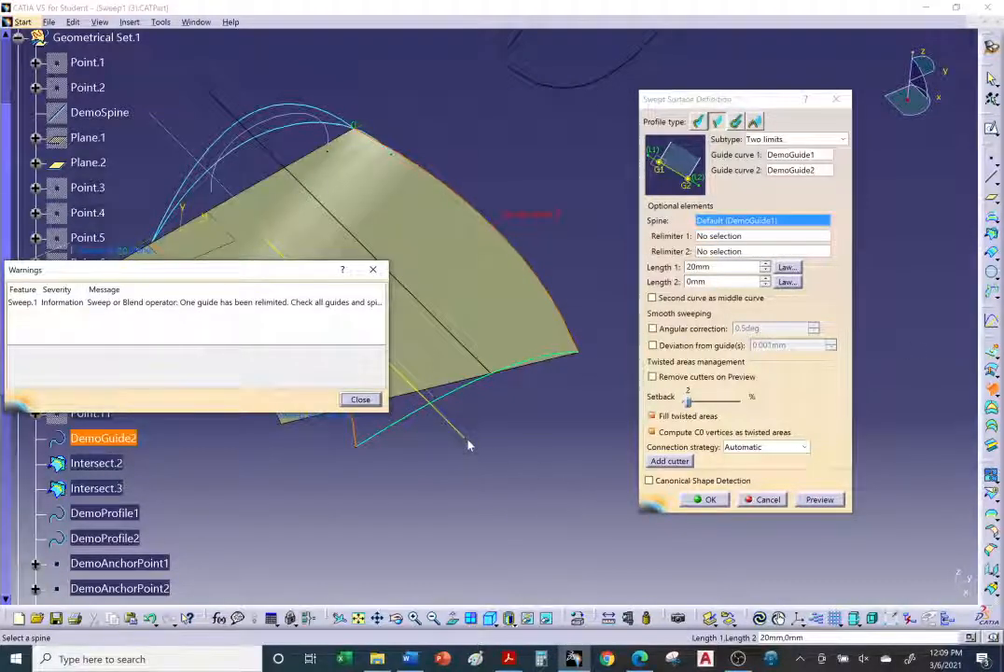
pyautogui.click(360, 398)
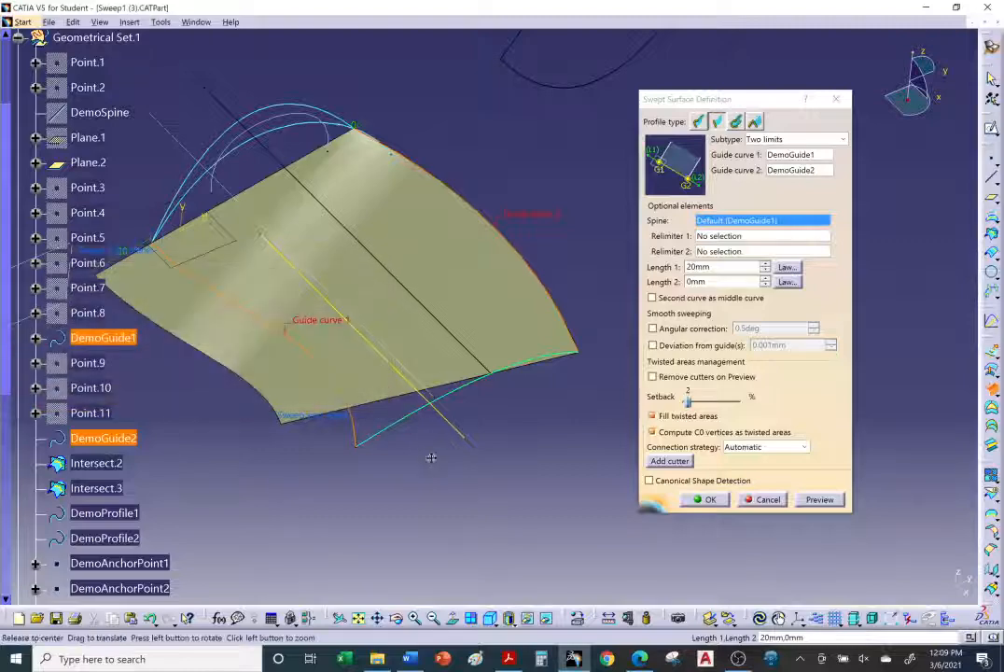
# Step: Examine the previewed swept surface from several angles and accept the sweep
pyautogui.moveTo(431, 457); pyautogui.dragTo(293, 220, button='middle')
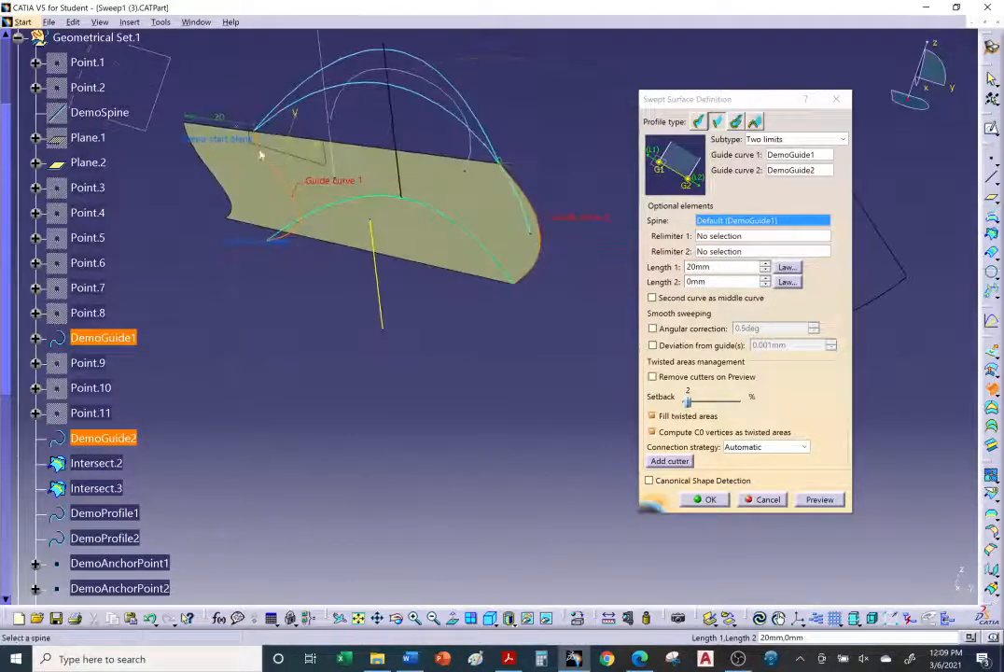
pyautogui.moveTo(285, 177); pyautogui.dragTo(473, 240, button='middle')
pyautogui.moveTo(386, 249); pyautogui.dragTo(536, 294, button='middle')
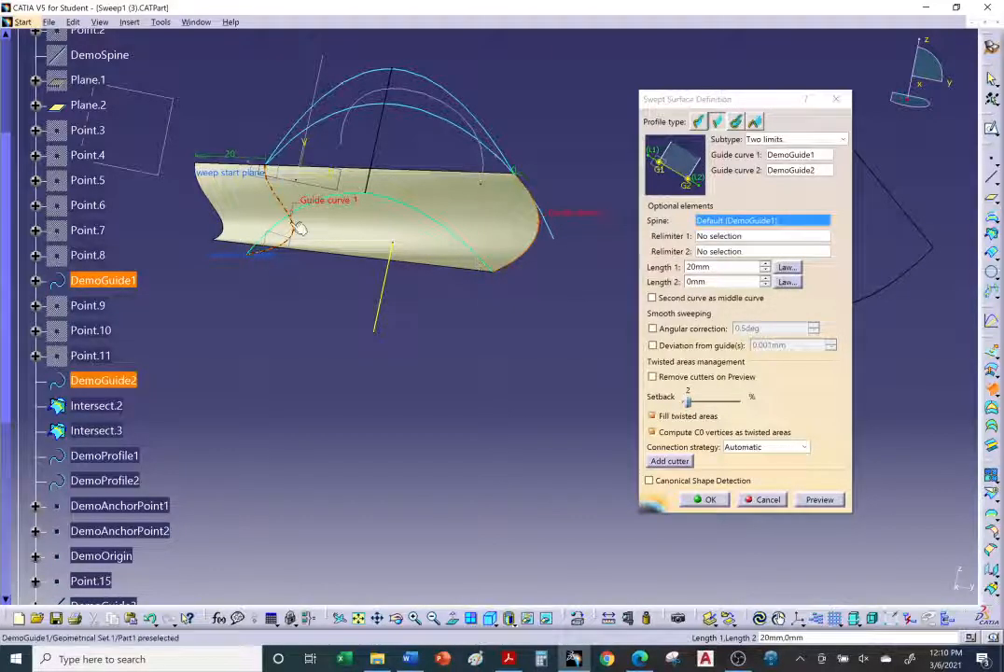
pyautogui.moveTo(532, 264); pyautogui.dragTo(415, 250, button='middle')
pyautogui.moveTo(240, 294); pyautogui.dragTo(294, 298, button='middle')
pyautogui.moveTo(110, 204); pyautogui.dragTo(172, 230, button='middle')
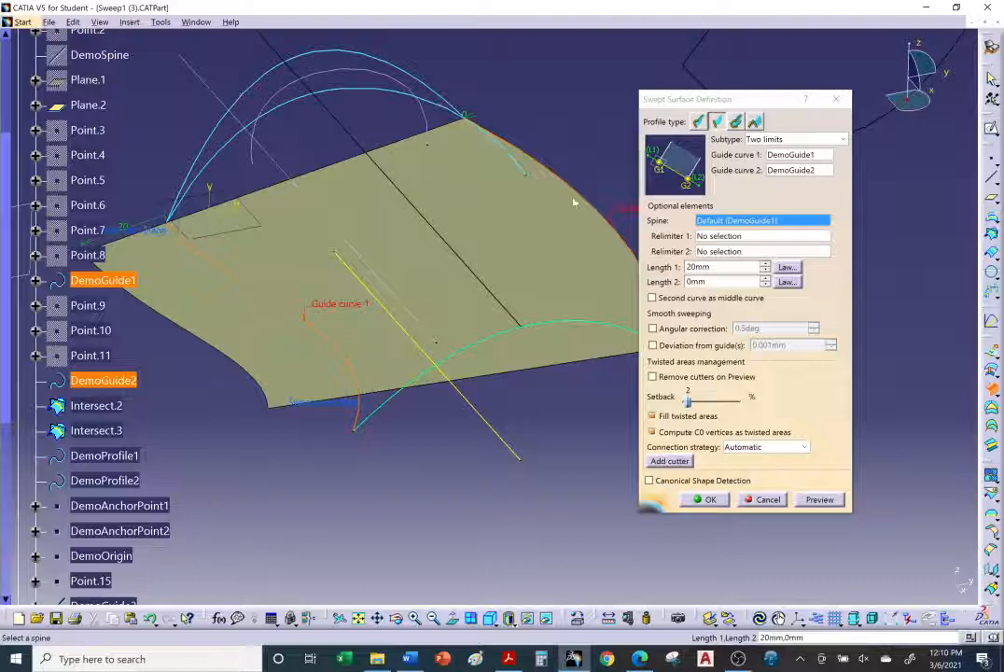
pyautogui.moveTo(367, 213); pyautogui.dragTo(182, 247, button='middle')
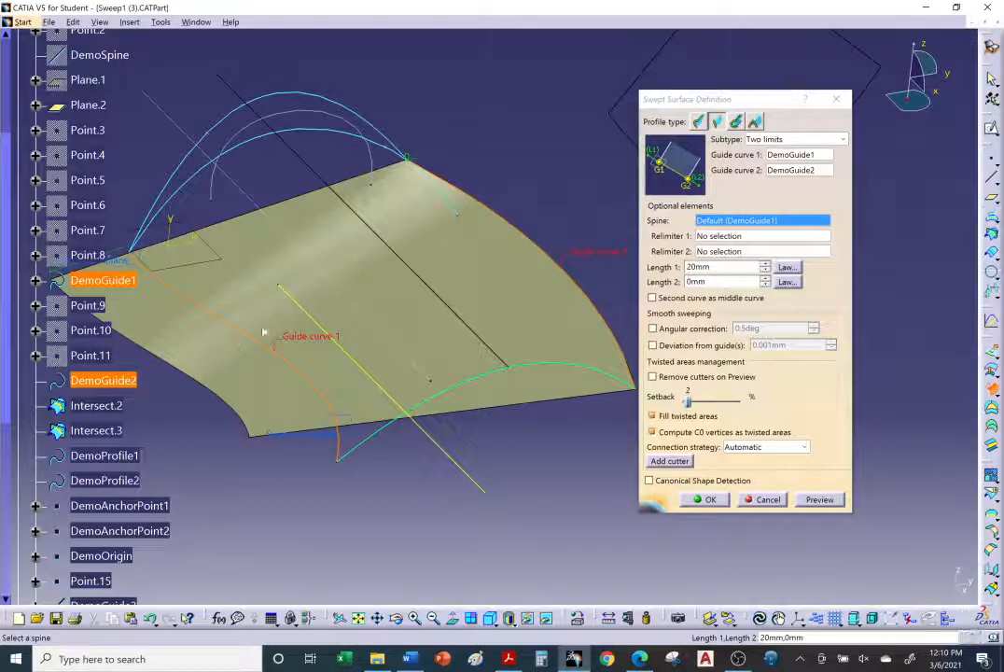
pyautogui.moveTo(490, 376); pyautogui.dragTo(243, 271, button='middle')
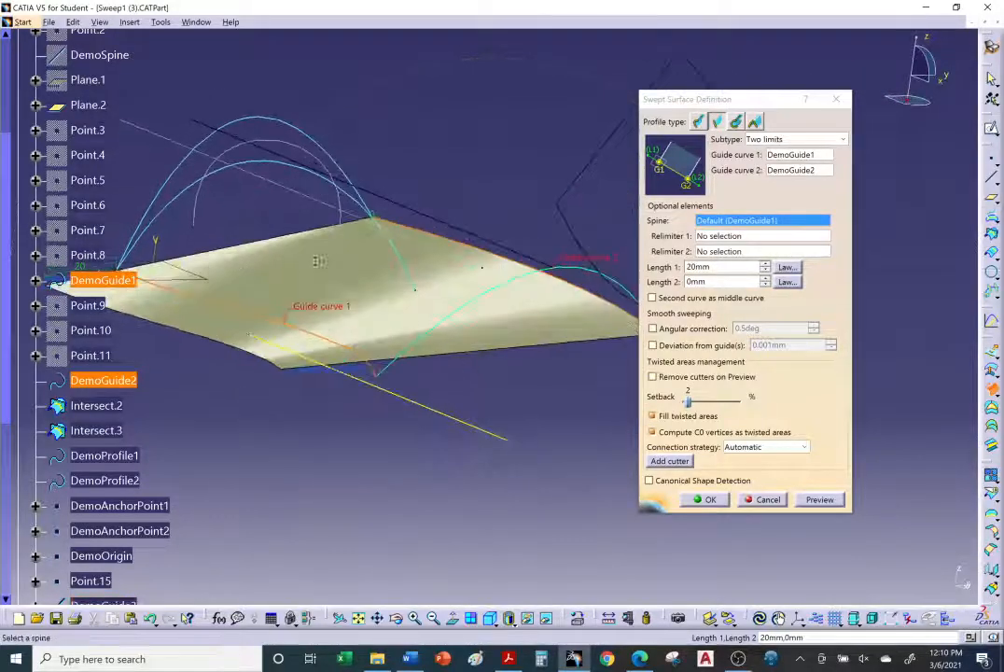
pyautogui.moveTo(318, 262); pyautogui.dragTo(163, 264, button='middle')
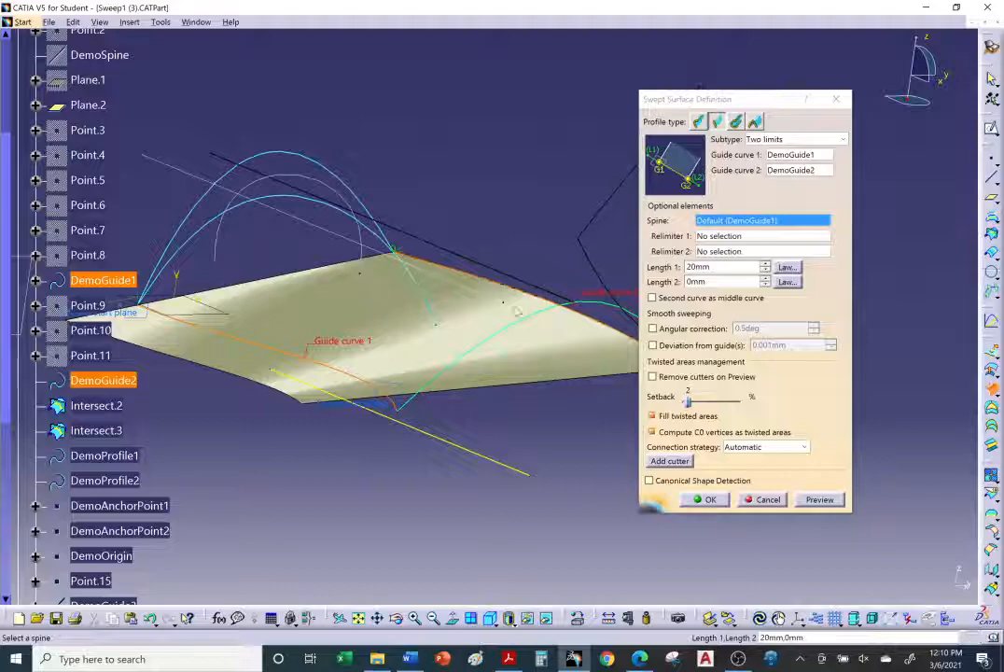
pyautogui.moveTo(403, 325); pyautogui.dragTo(570, 474, button='middle')
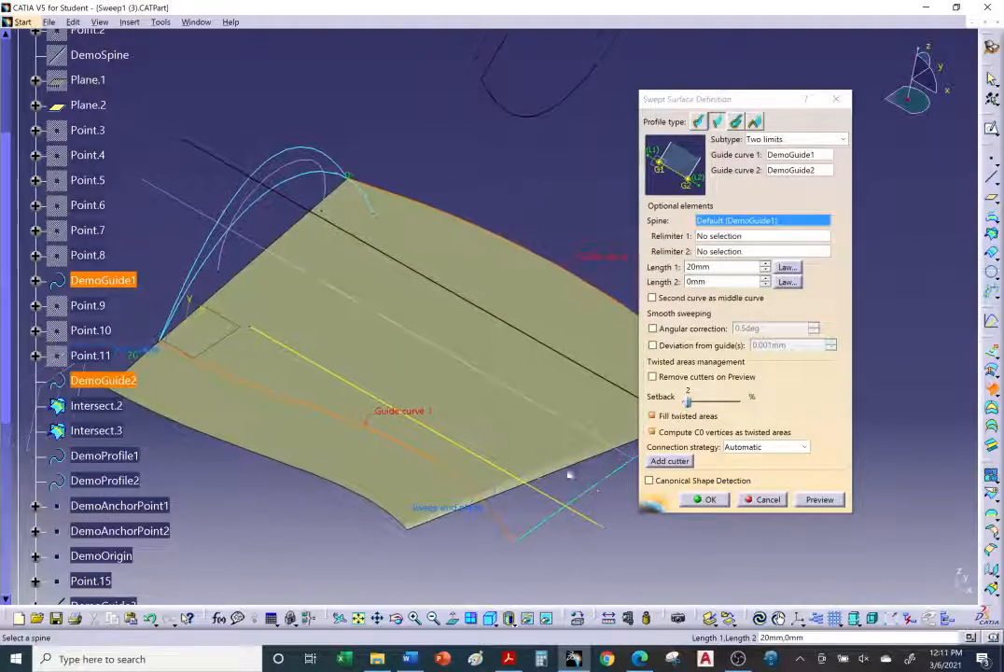
pyautogui.moveTo(609, 422); pyautogui.dragTo(466, 411, button='middle')
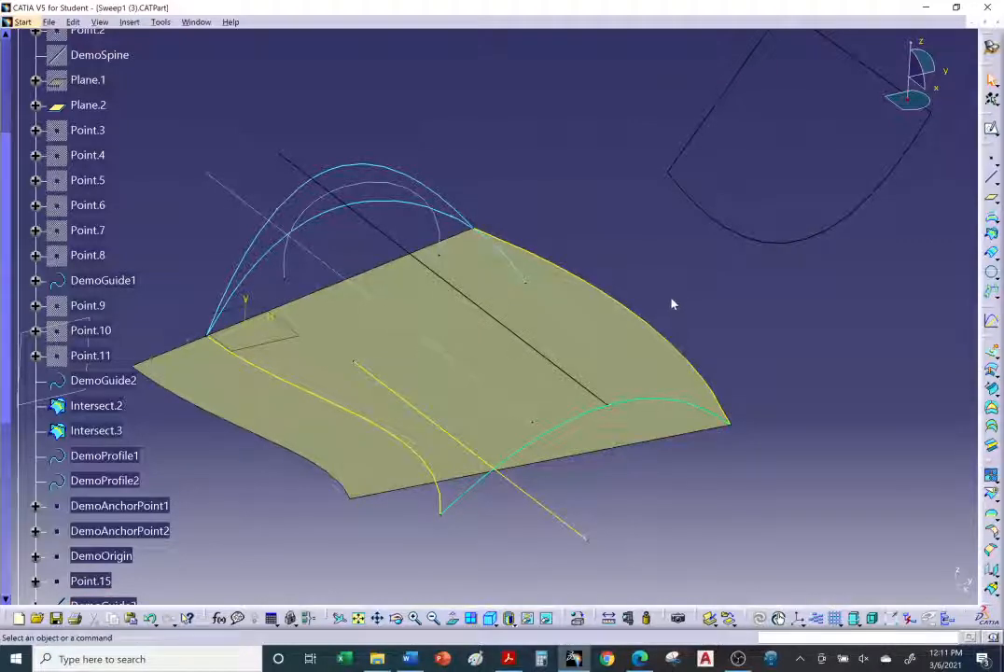
pyautogui.moveTo(576, 381); pyautogui.dragTo(378, 369, button='middle')
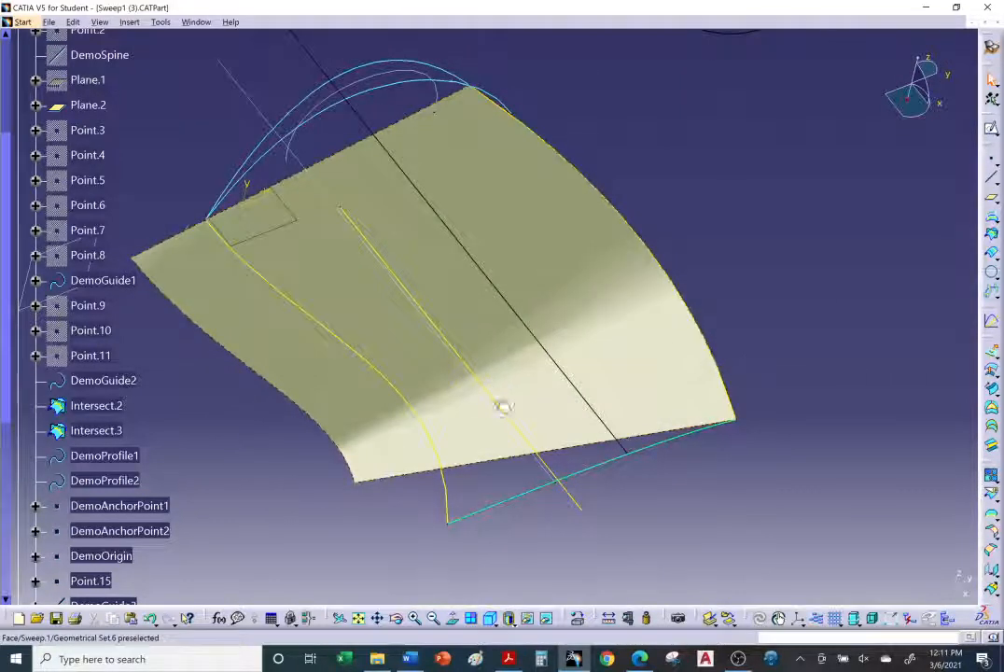
# Step: Check the tutorial's length instructions in the browser and return to the model
pyautogui.click(641, 659)
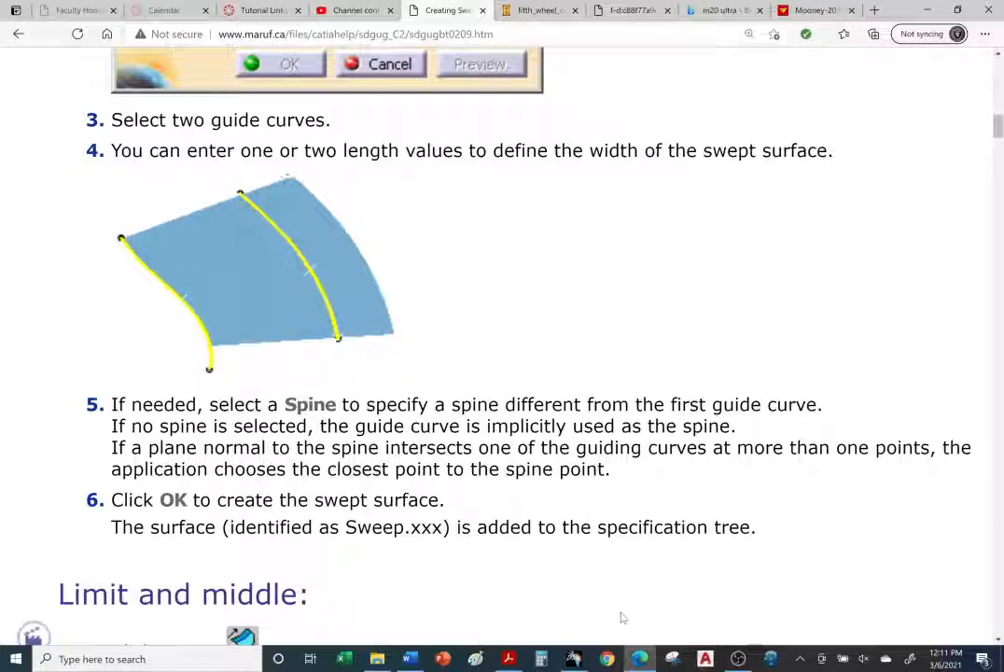
pyautogui.click(589, 659)
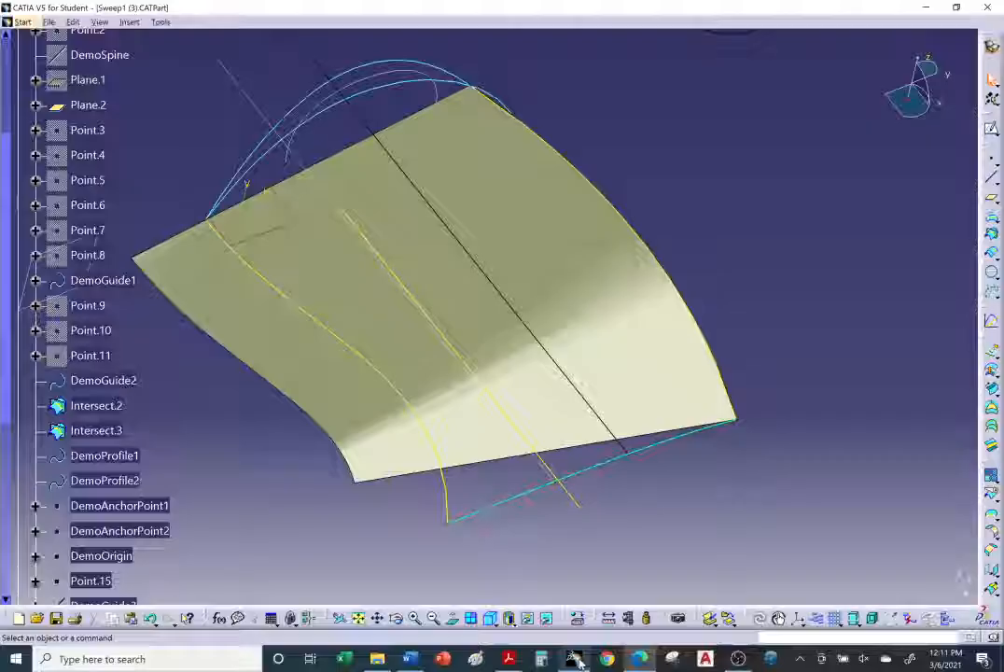
# Step: Reopen the sweep for editing and set Length 1 to 0 mm and Length 2 to 20 mm
pyautogui.doubleClick(292, 342)
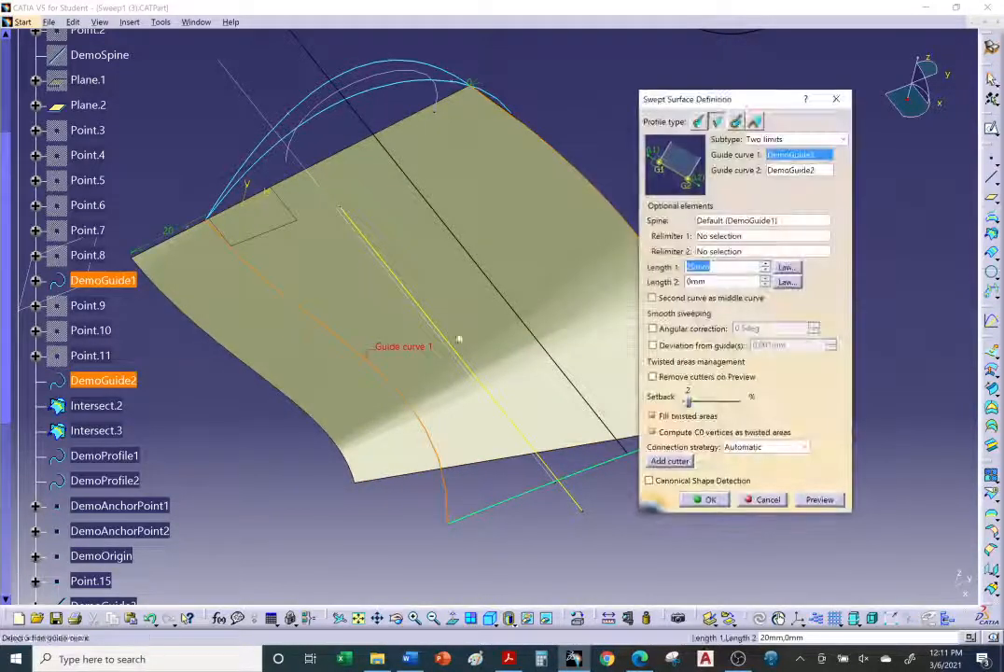
pyautogui.moveTo(459, 341); pyautogui.dragTo(521, 365, button='middle')
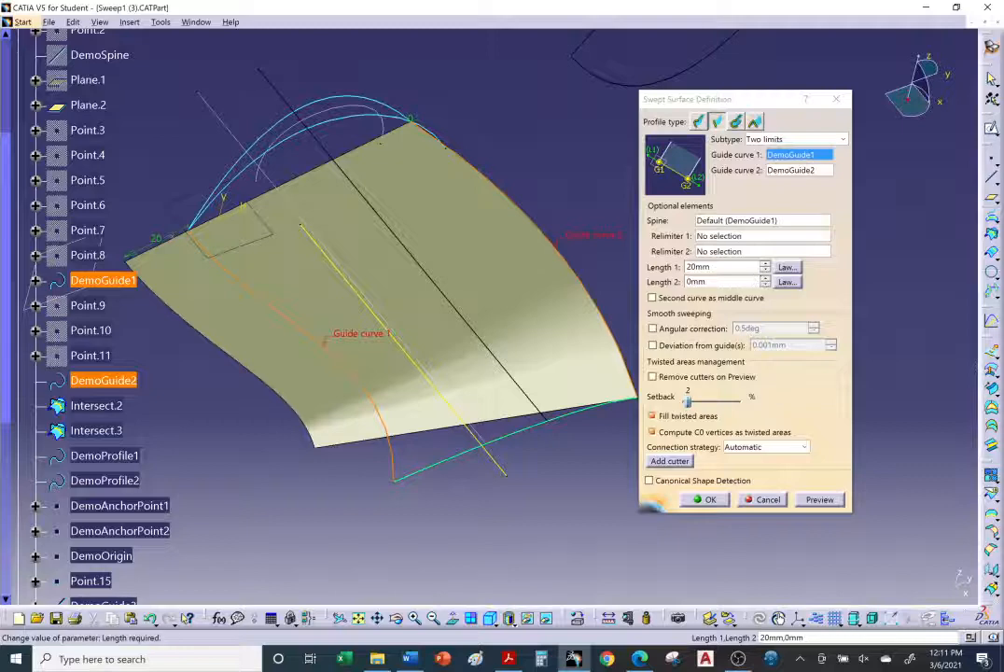
pyautogui.doubleClick(693, 267)
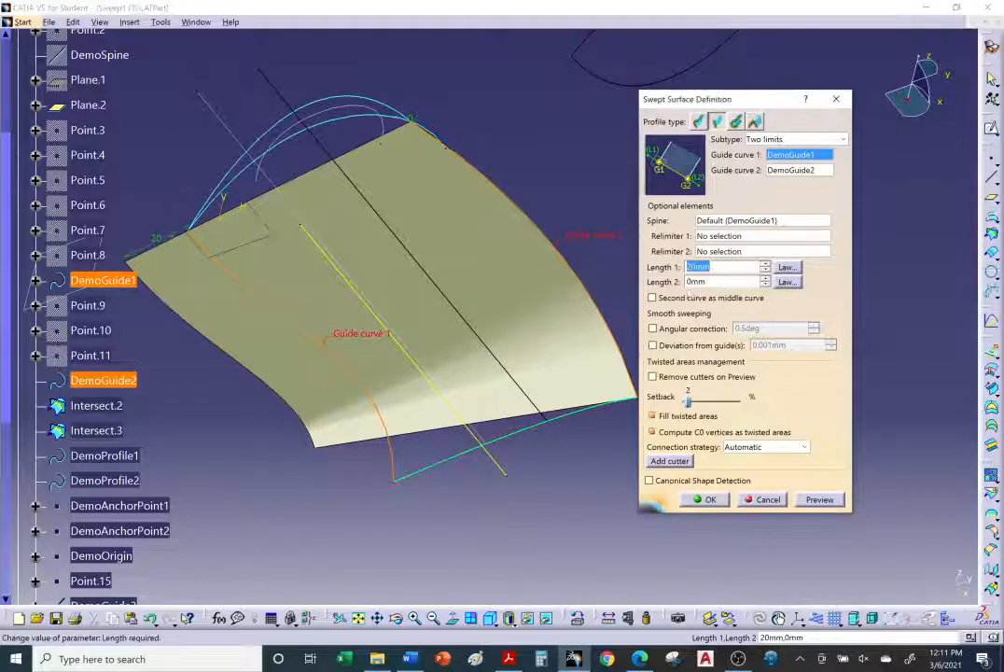
pyautogui.write('0')
pyautogui.moveTo(707, 282); pyautogui.dragTo(690, 281)
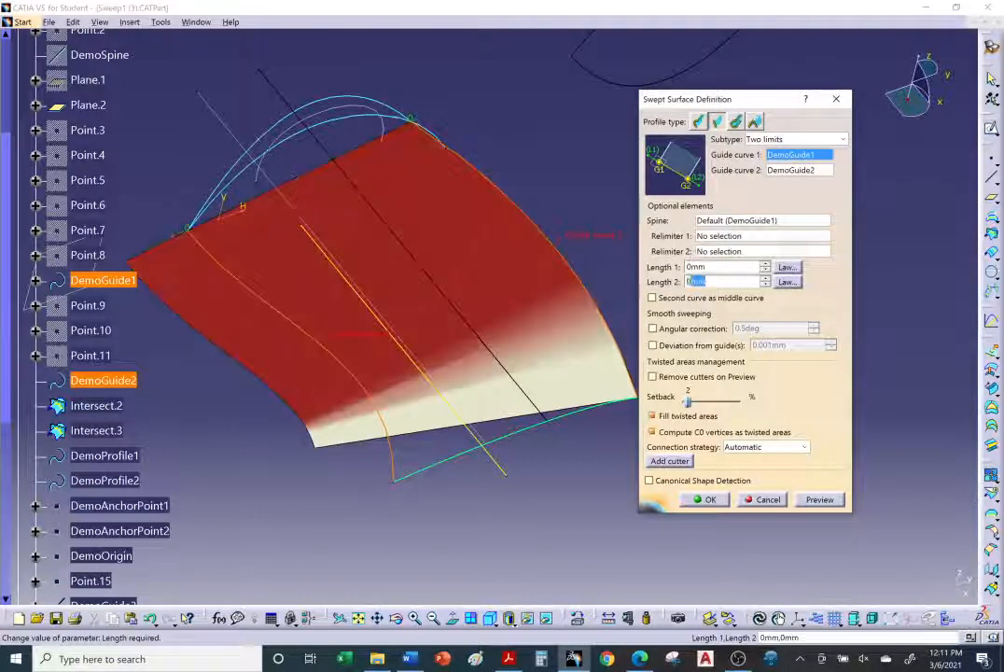
pyautogui.write('20')
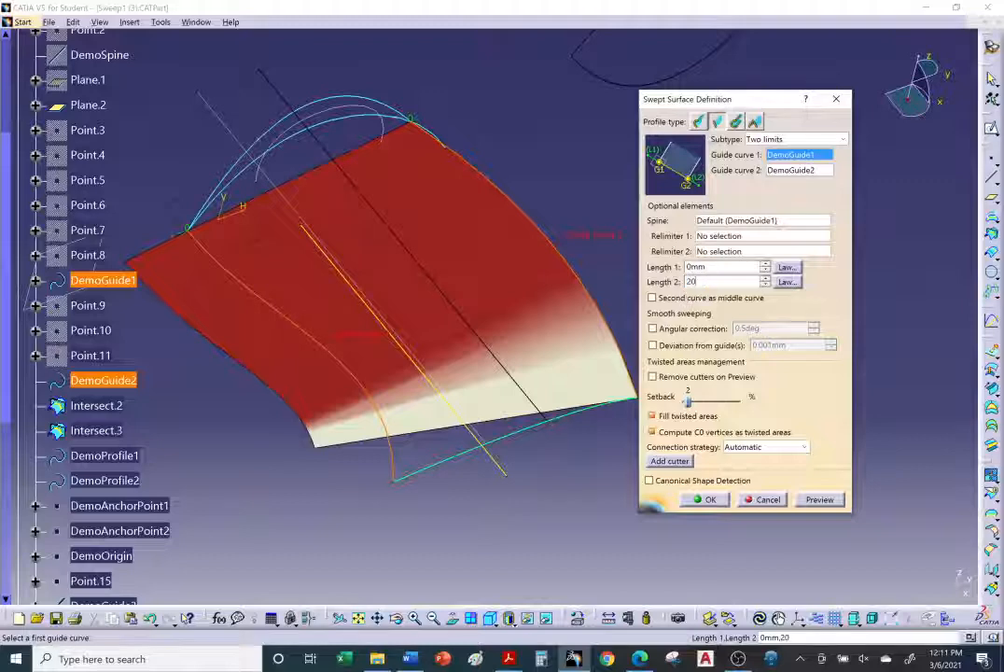
# Step: Preview the edited sweep and confirm it
pyautogui.click(820, 500)
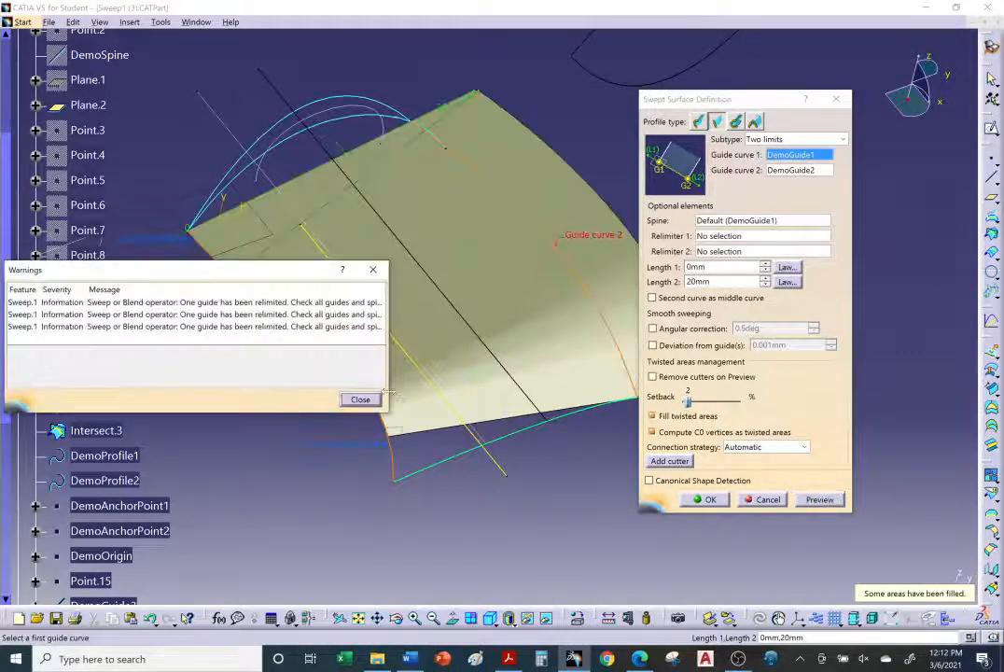
pyautogui.click(361, 401)
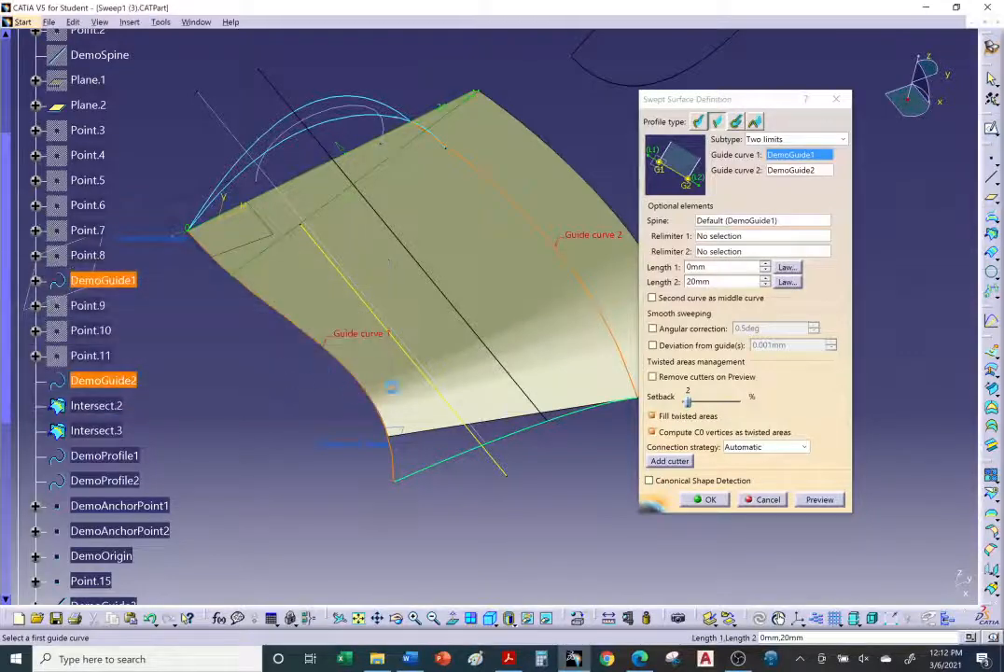
pyautogui.moveTo(441, 370); pyautogui.dragTo(368, 357, button='middle')
pyautogui.click(709, 501)
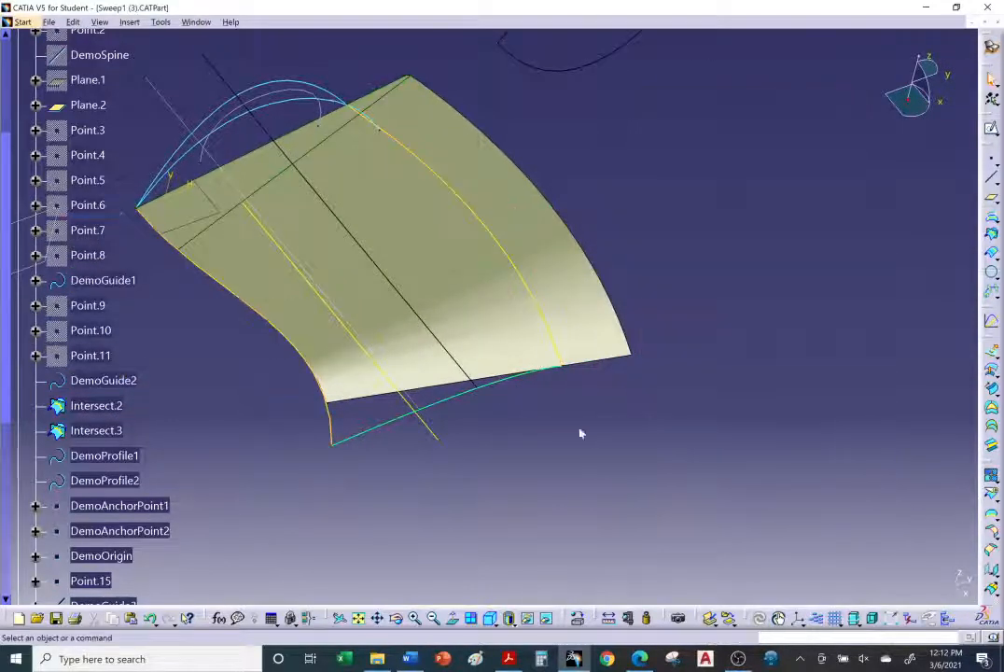
# Step: Switch to the browser and read the tutorial's Limit and middle sweep section
pyautogui.moveTo(581, 433)
pyautogui.mouseDown(button='middle')
pyautogui.moveTo(564, 430)
pyautogui.moveTo(594, 439)
pyautogui.mouseUp(button='middle')
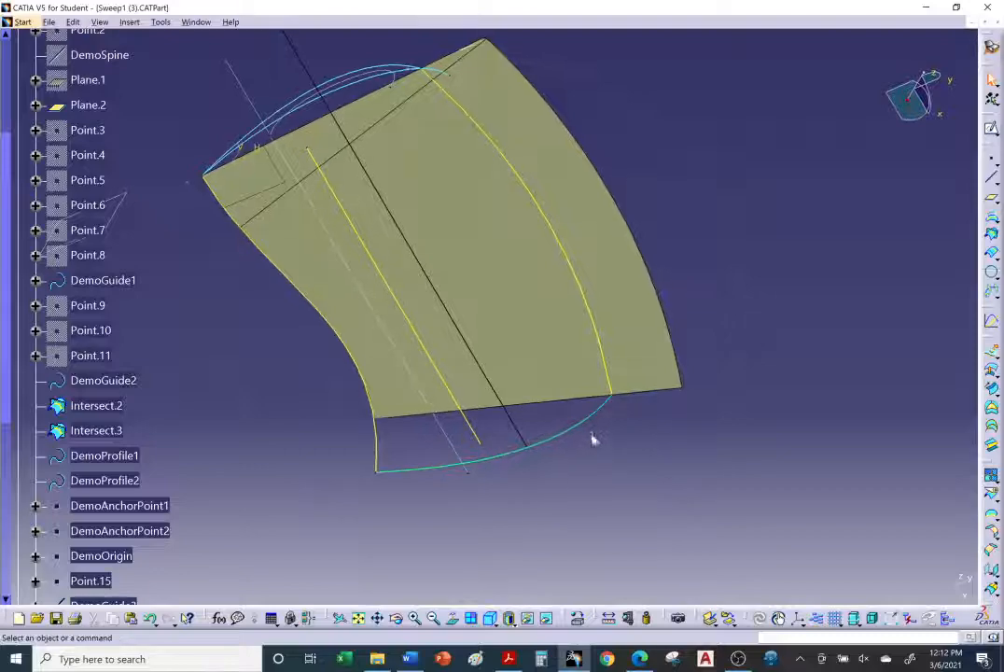
pyautogui.click(639, 659)
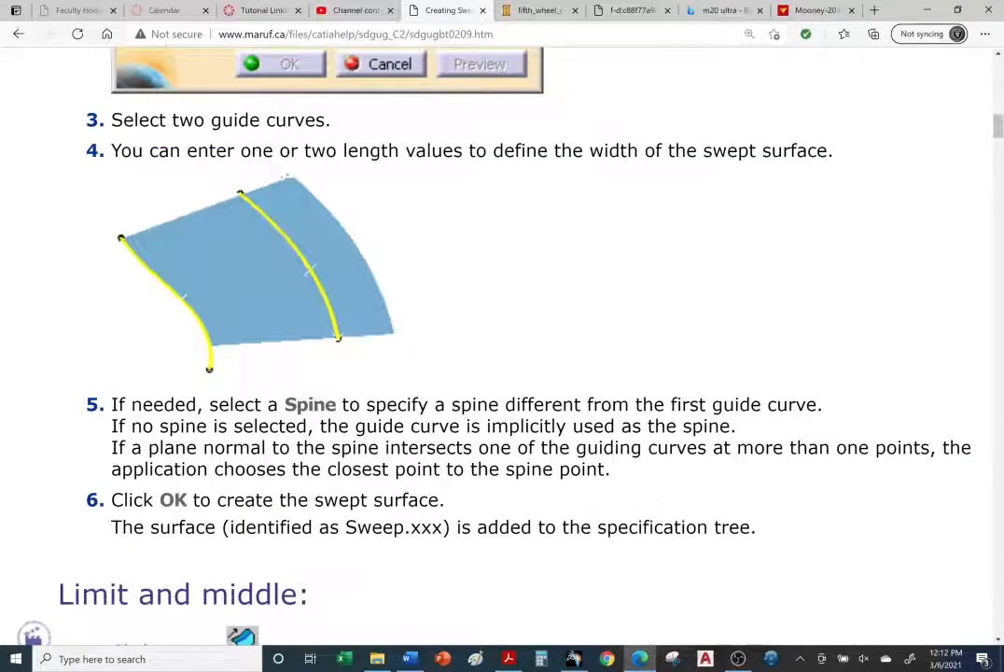
pyautogui.scroll(-4, 632, 465)
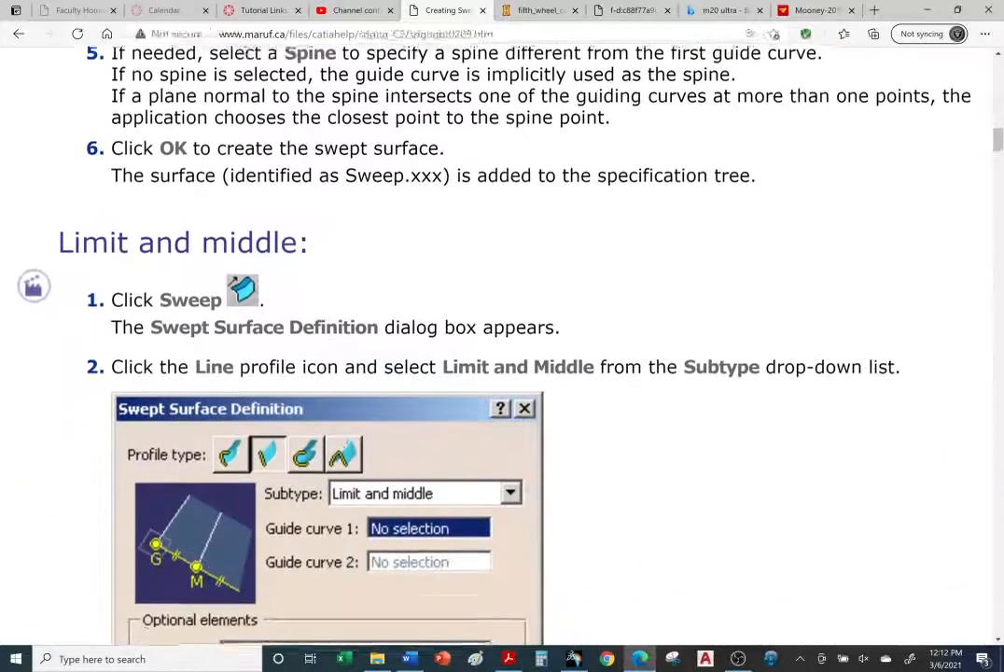
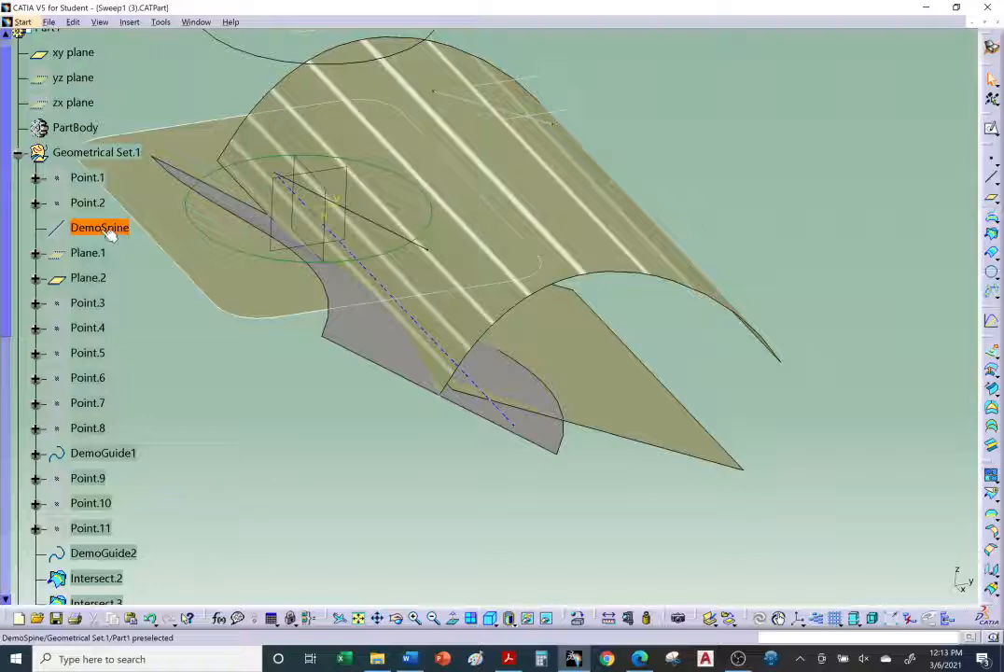
# Step: Show the DemoSpine line and swap back to the visible space
pyautogui.rightClick(109, 235)
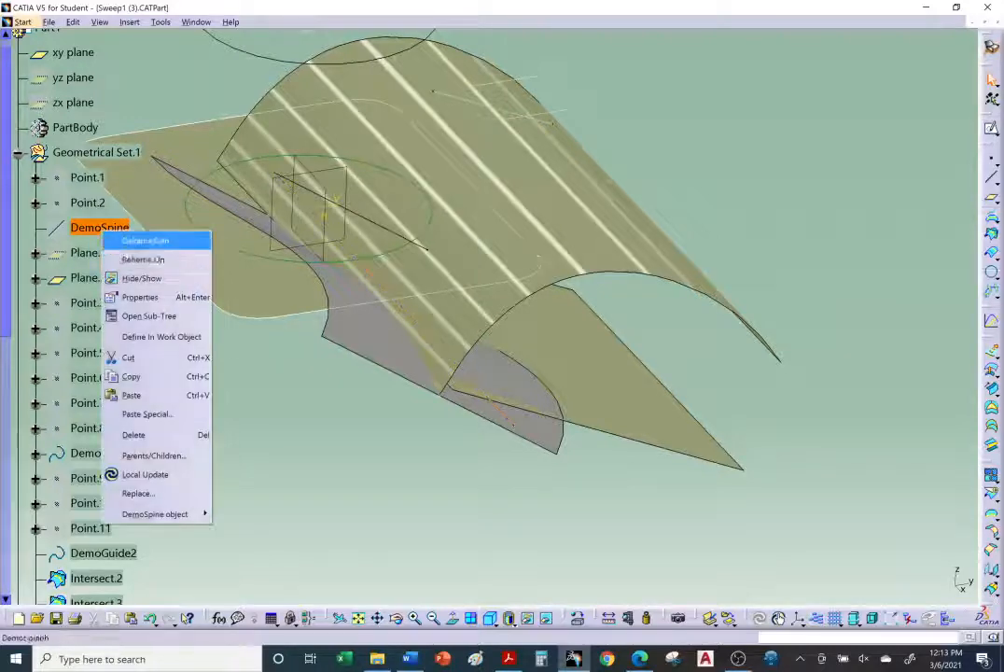
pyautogui.click(152, 278)
pyautogui.click(547, 619)
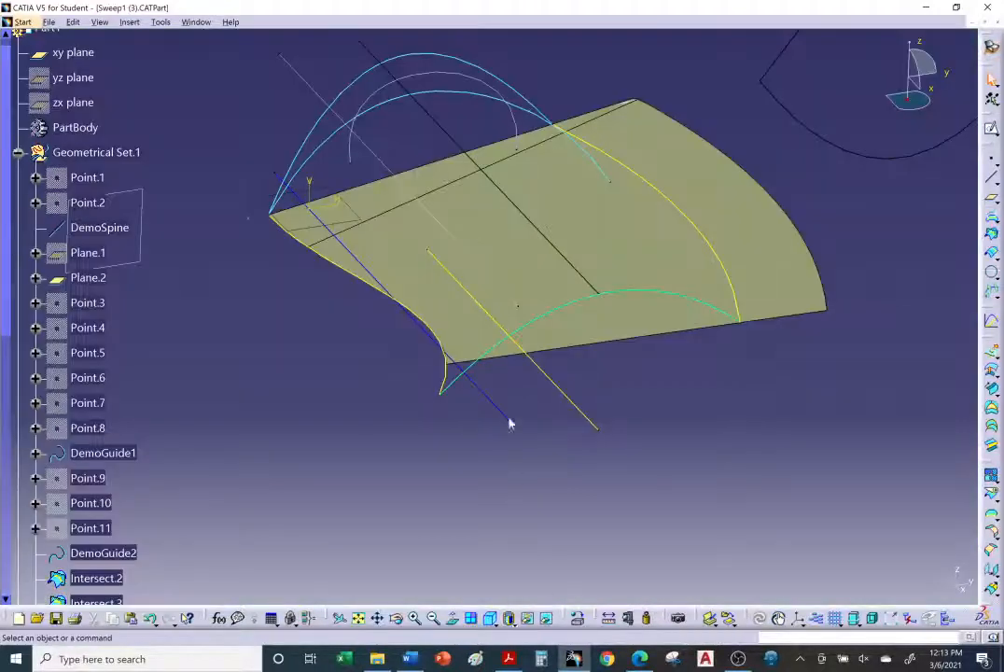
# Step: Set the swept surface face's fill color to blue through its properties
pyautogui.moveTo(496, 371); pyautogui.dragTo(574, 283, button='middle')
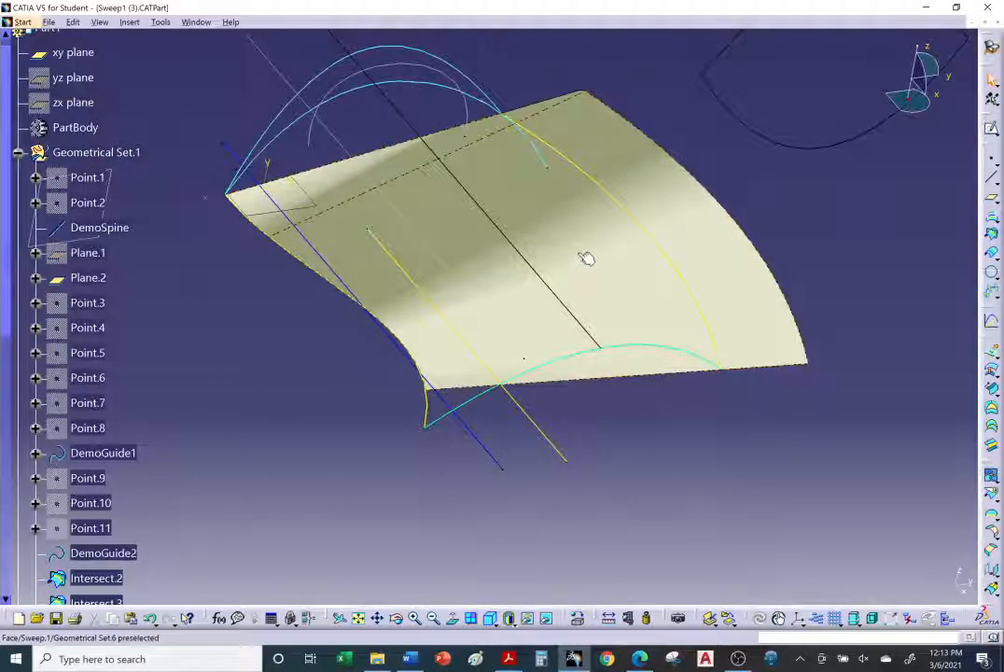
pyautogui.rightClick(586, 258)
pyautogui.click(609, 318)
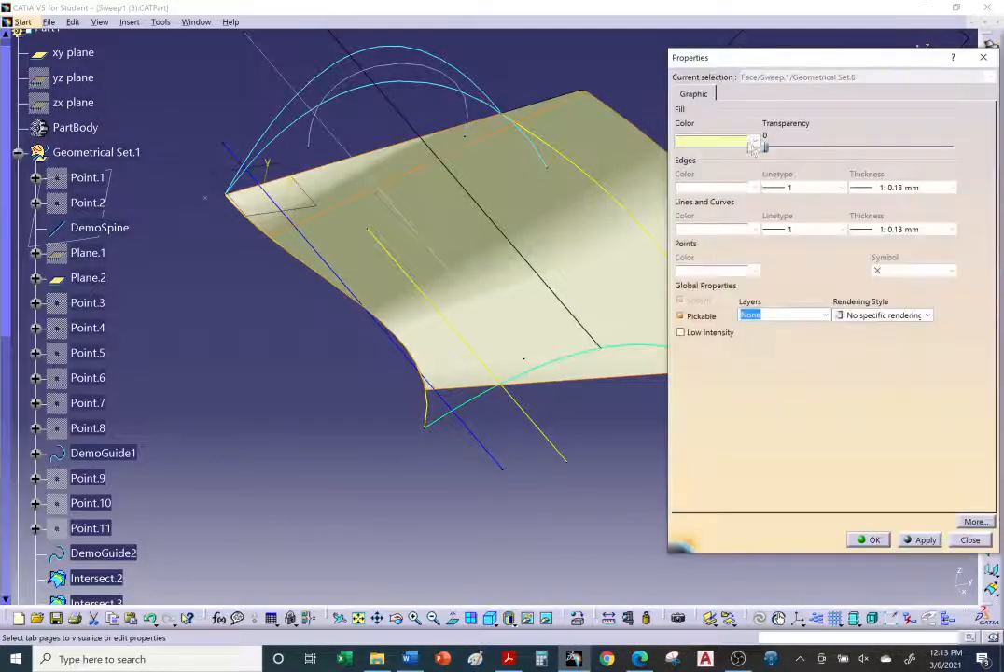
pyautogui.click(753, 142)
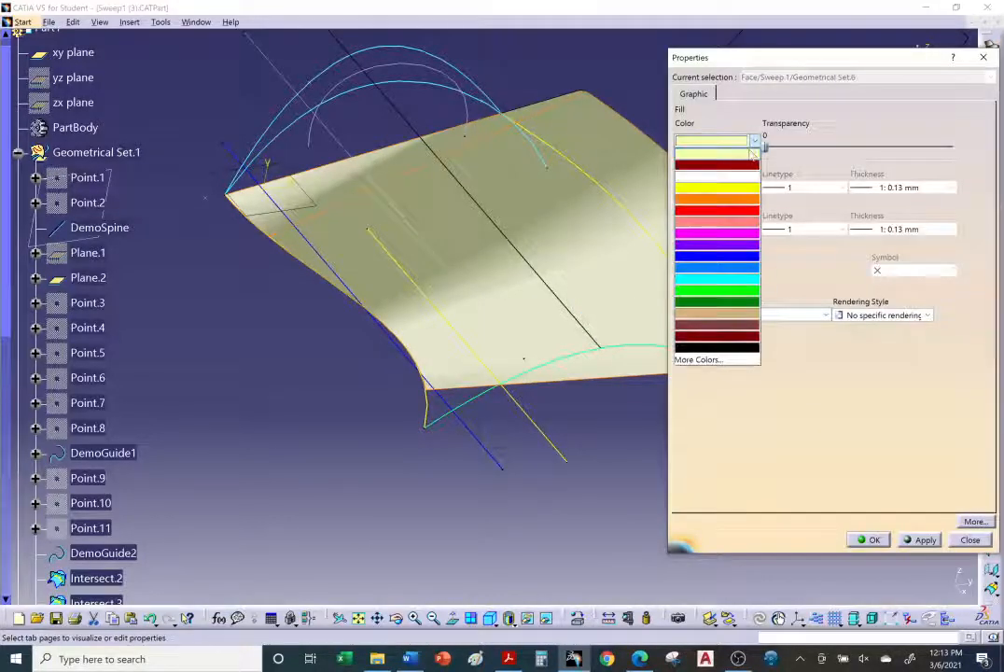
pyautogui.click(733, 263)
pyautogui.click(868, 540)
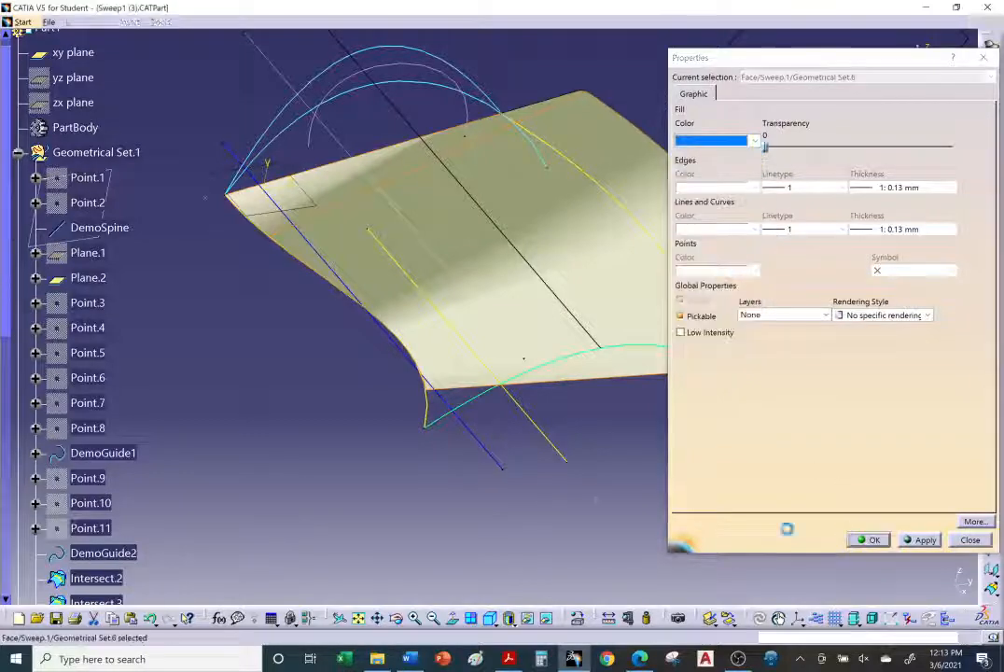
# Step: Rotate around the swept surface to examine its shading
pyautogui.moveTo(567, 393)
pyautogui.mouseDown(button='middle')
pyautogui.moveTo(542, 392)
pyautogui.moveTo(548, 478)
pyautogui.moveTo(480, 72)
pyautogui.moveTo(479, 181)
pyautogui.moveTo(526, 336)
pyautogui.moveTo(560, 388)
pyautogui.moveTo(442, 224)
pyautogui.moveTo(485, 162)
pyautogui.mouseUp(button='middle')
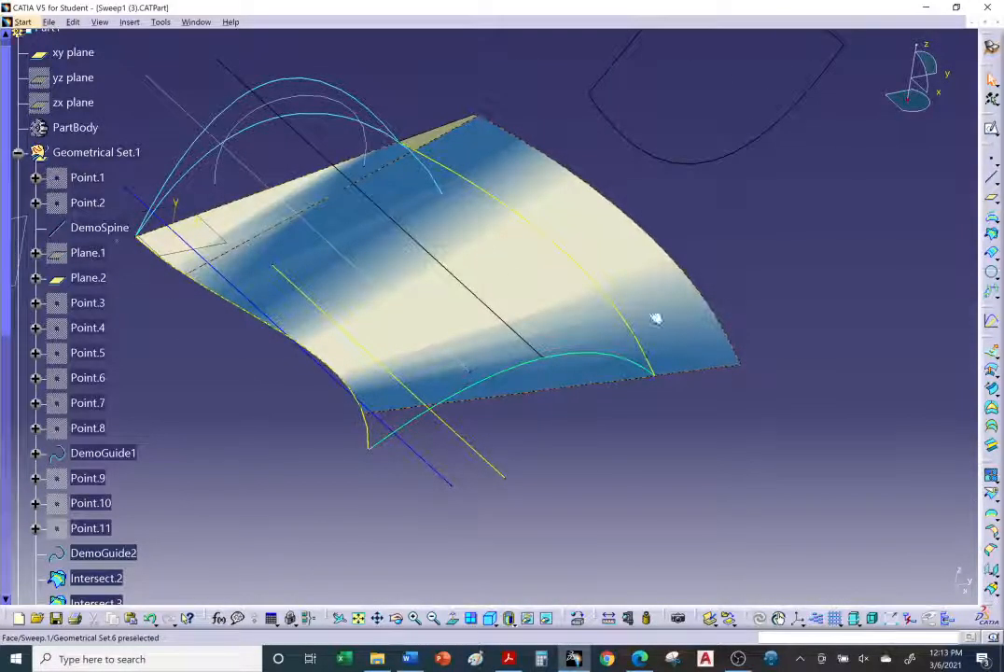
pyautogui.click(707, 328)
pyautogui.click(736, 314)
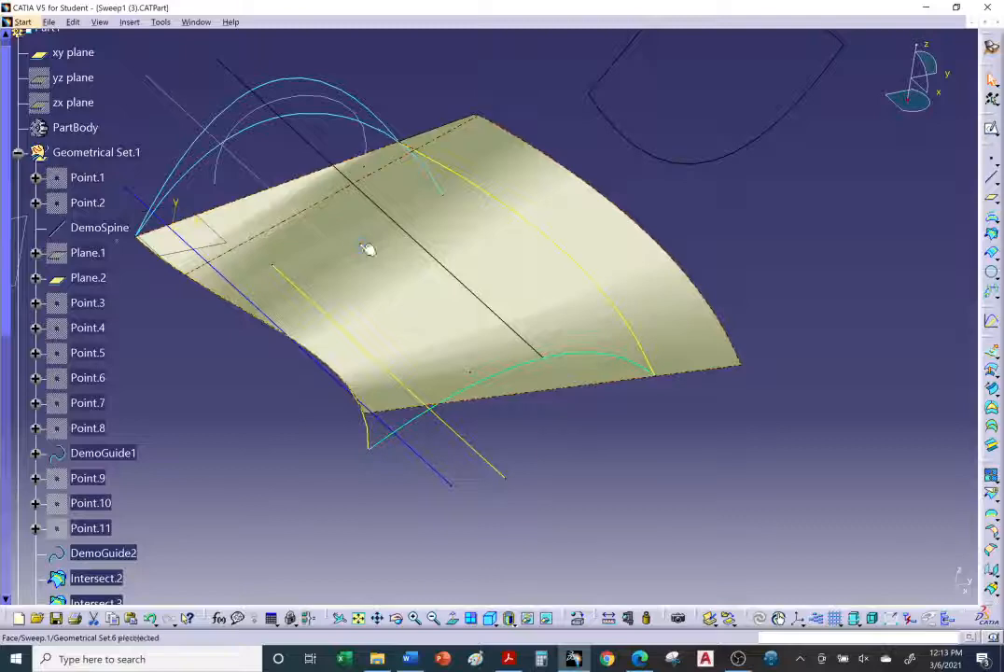
pyautogui.moveTo(368, 247); pyautogui.dragTo(445, 365, button='middle')
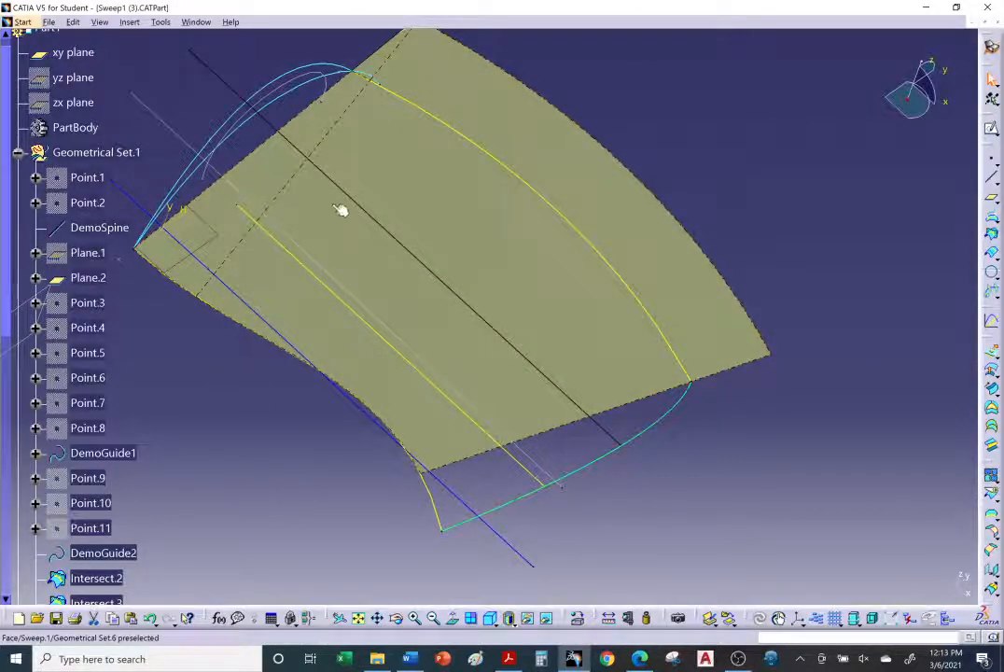
pyautogui.moveTo(341, 211); pyautogui.dragTo(378, 204, button='middle')
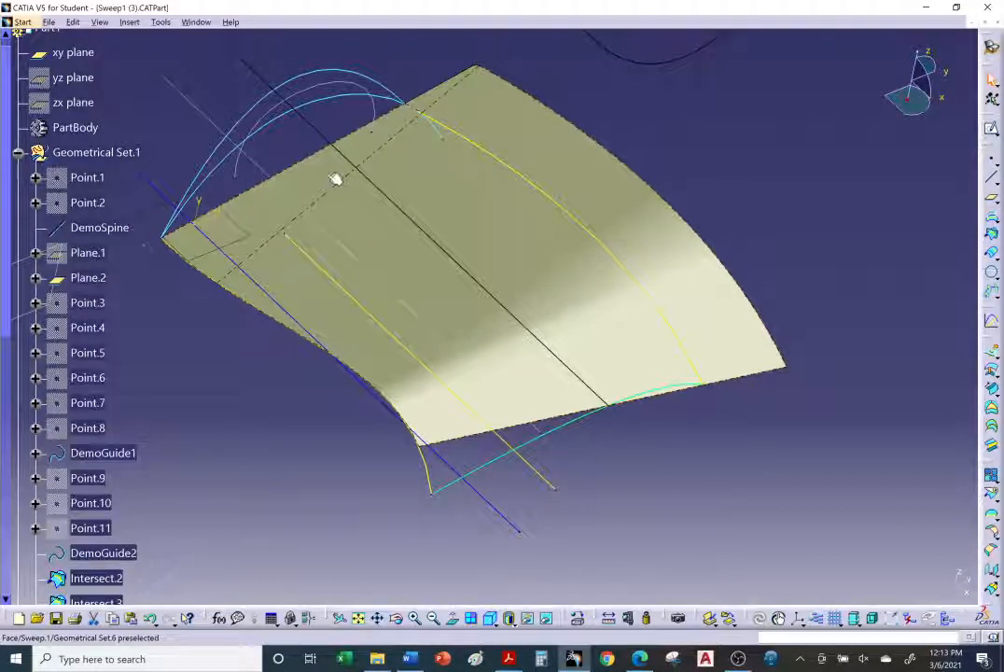
pyautogui.moveTo(370, 215); pyautogui.dragTo(343, 170, button='middle')
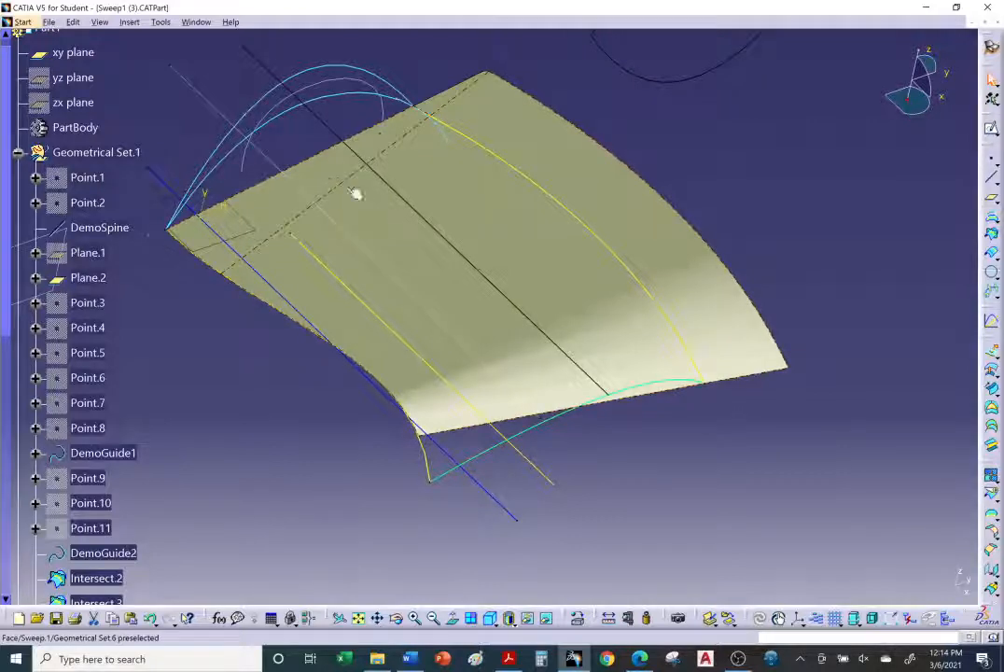
pyautogui.moveTo(379, 219); pyautogui.dragTo(408, 245, button='middle')
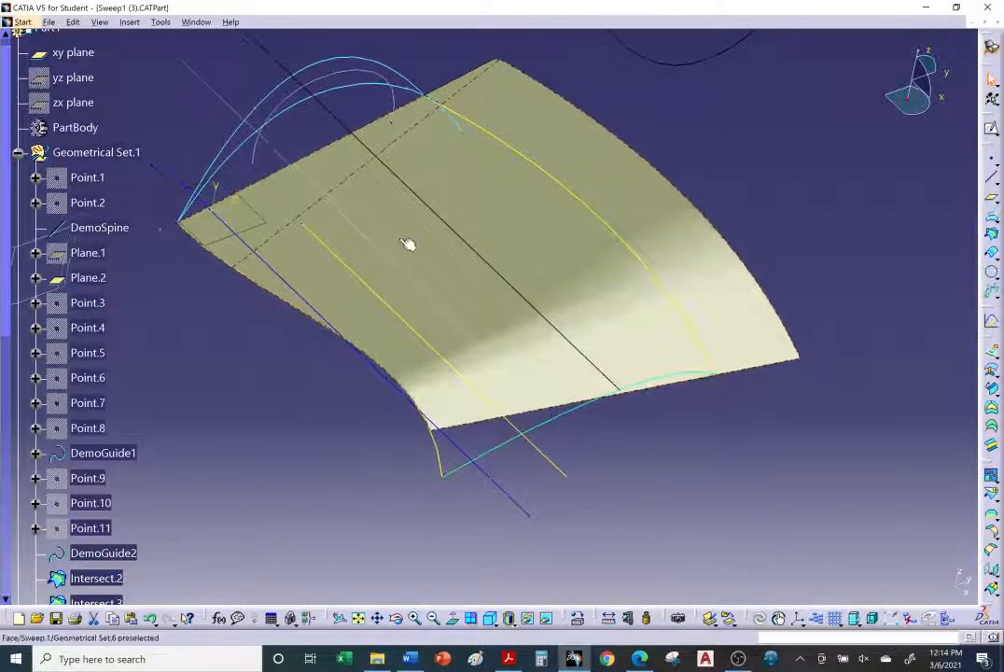
# Step: Reapply a blue fill color to the Sweep.1 face through its properties
pyautogui.rightClick(404, 245)
pyautogui.click(240, 375)
pyautogui.scroll(-8, 161, 343)
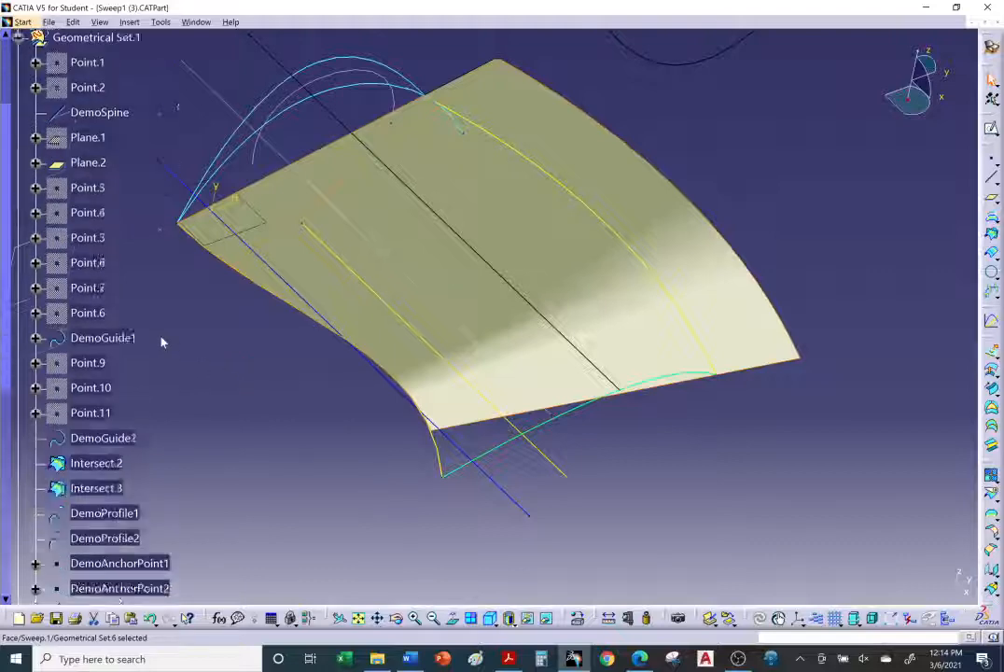
pyautogui.scroll(-5, 160, 348)
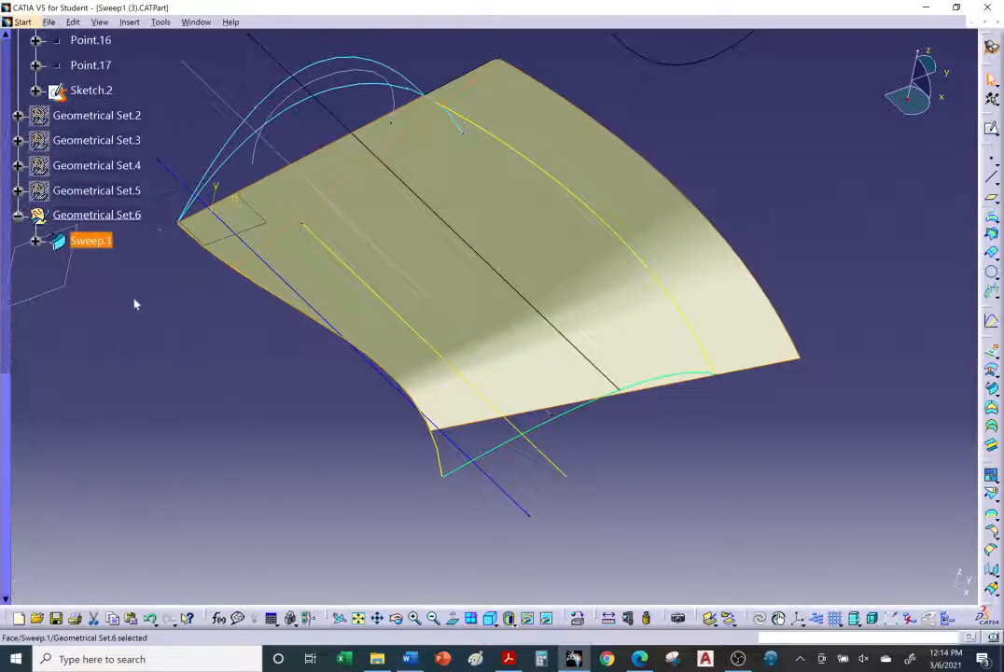
pyautogui.rightClick(108, 244)
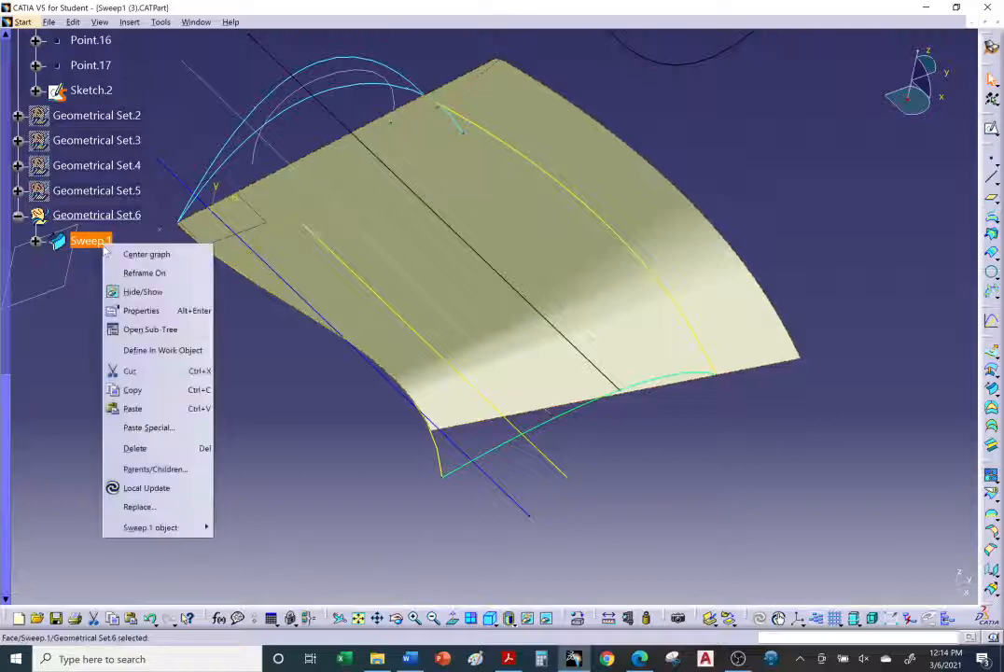
pyautogui.click(140, 310)
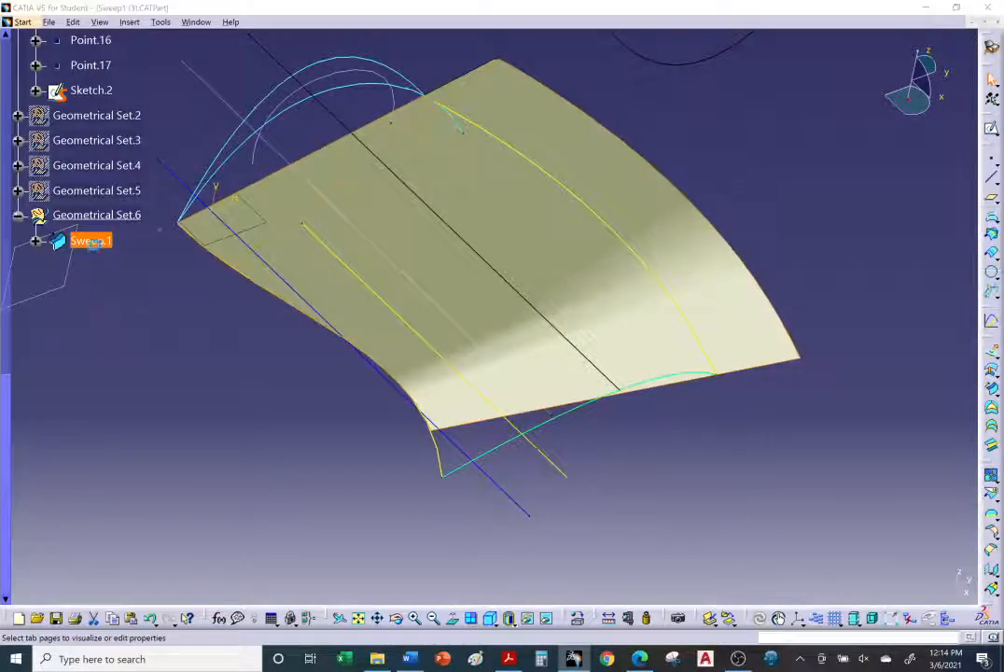
pyautogui.click(737, 141)
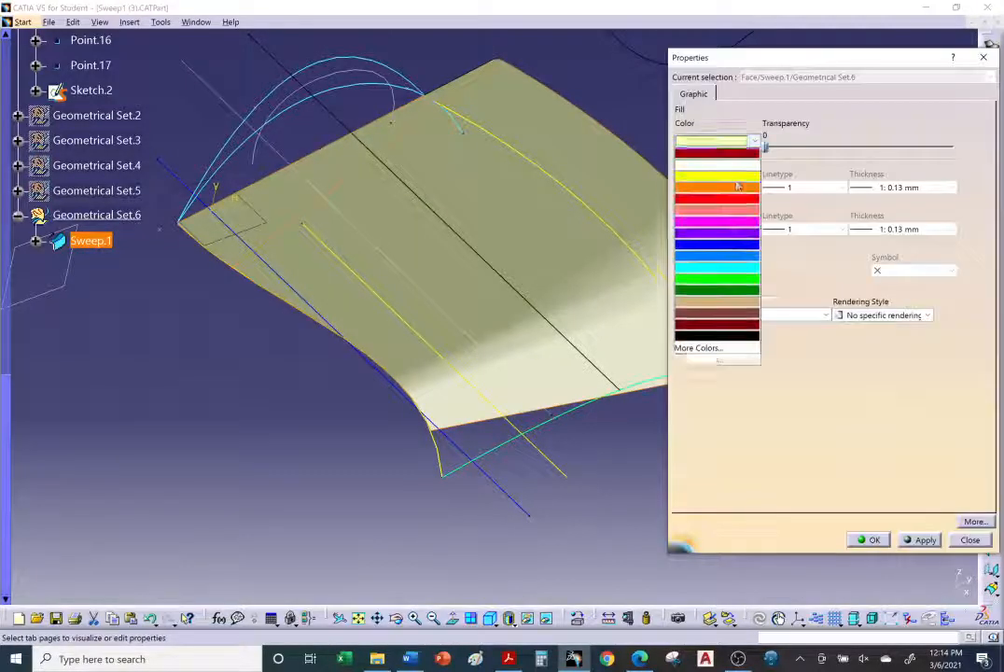
pyautogui.click(728, 272)
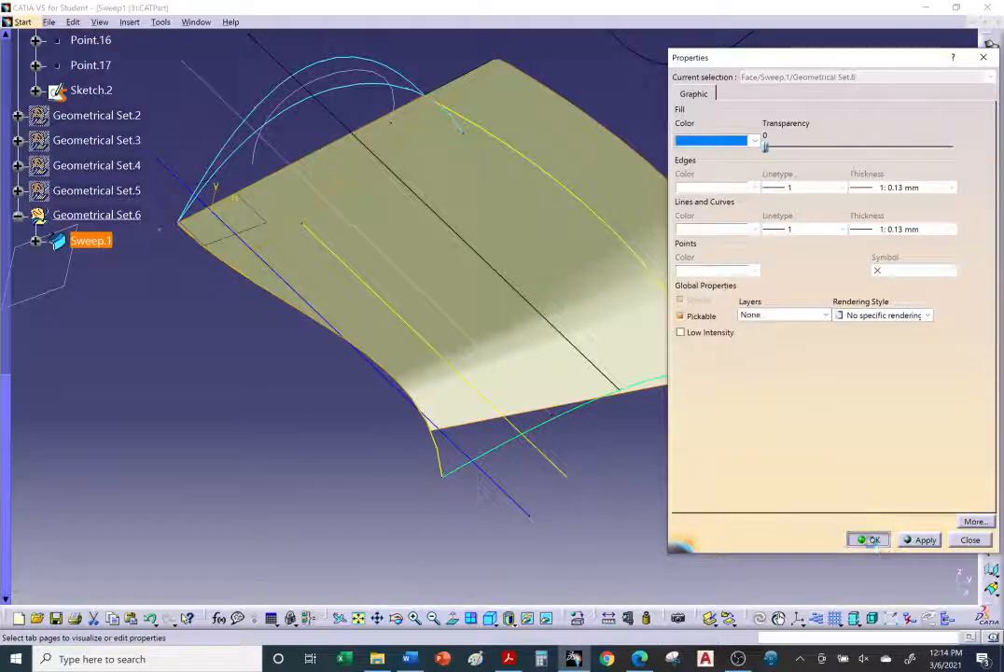
pyautogui.click(870, 540)
# Step: Set the Sweep.1 feature's fill color to blue through its properties
pyautogui.moveTo(672, 486); pyautogui.dragTo(523, 346, button='middle')
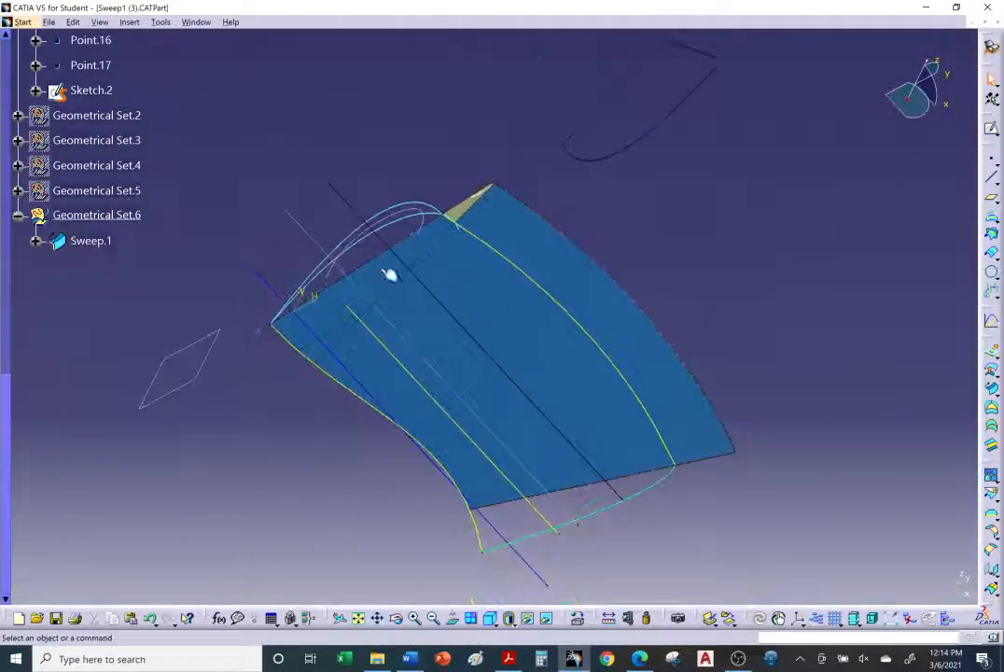
pyautogui.click(293, 246)
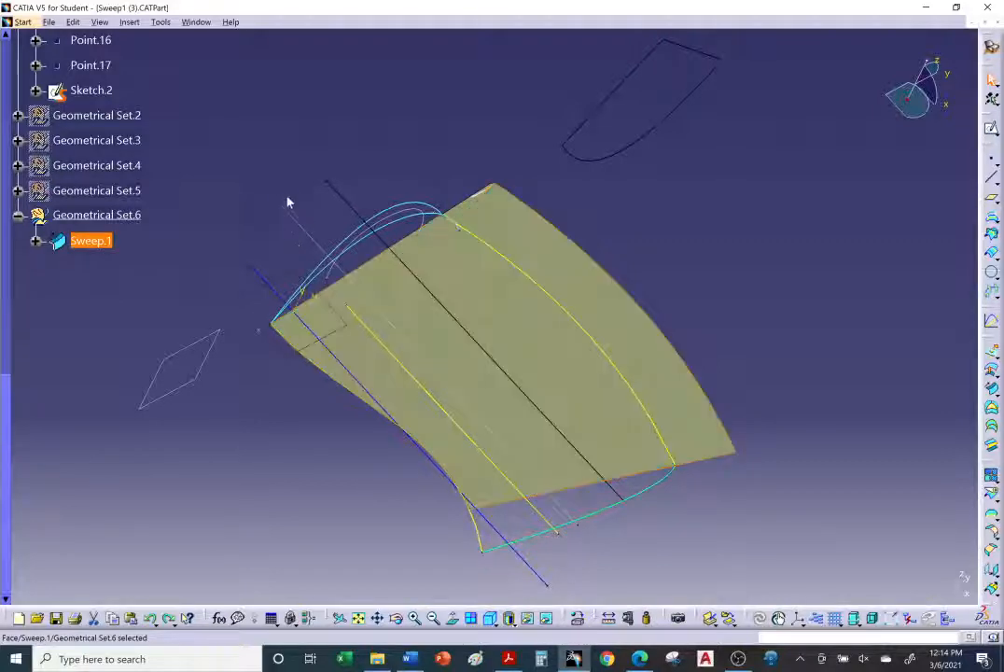
pyautogui.click(285, 188)
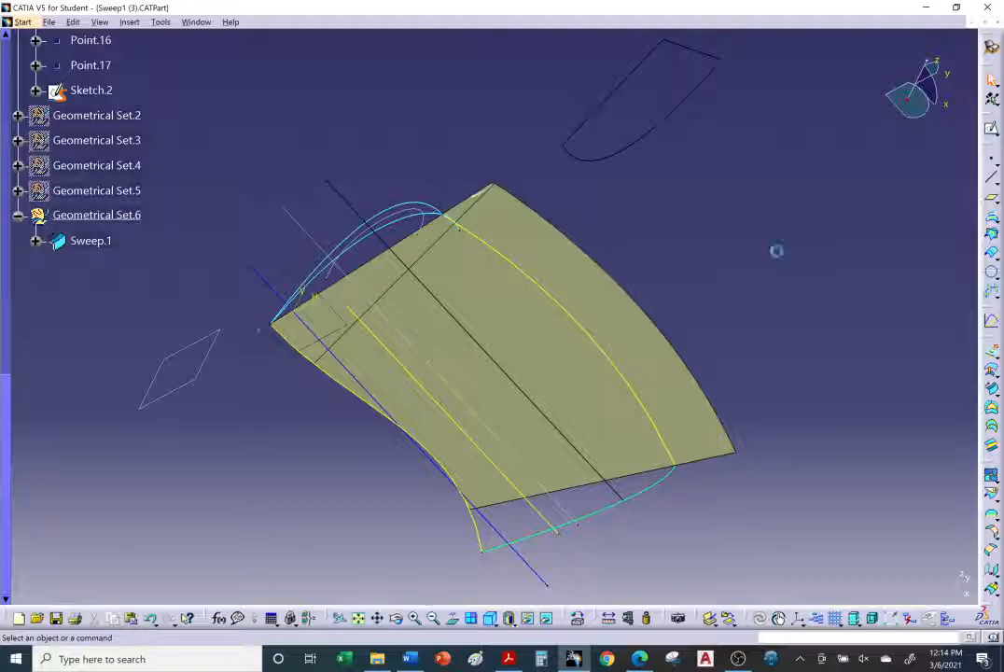
pyautogui.rightClick(109, 242)
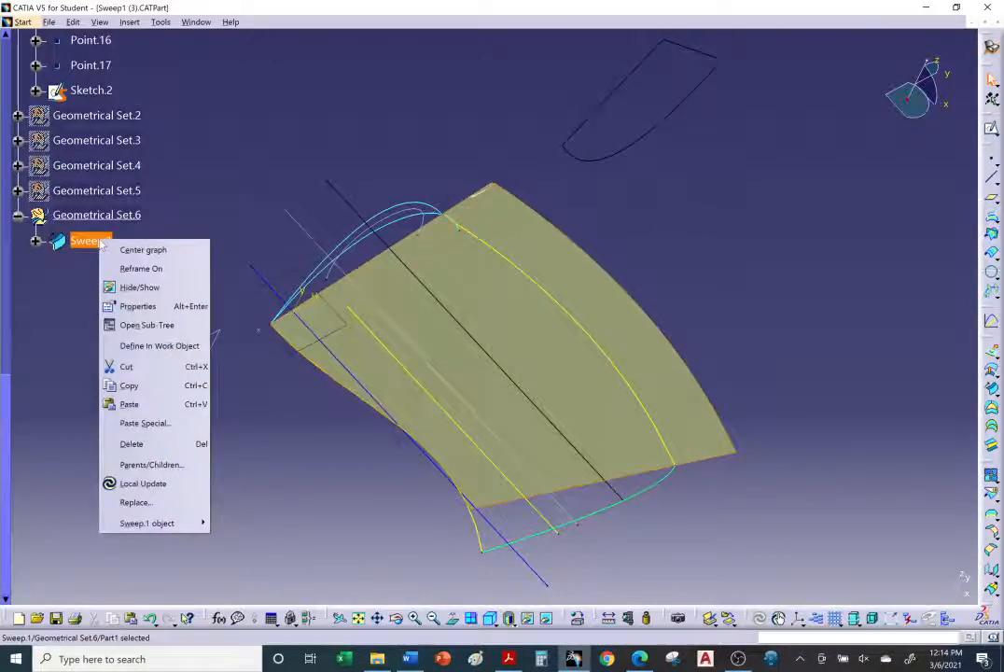
pyautogui.click(146, 305)
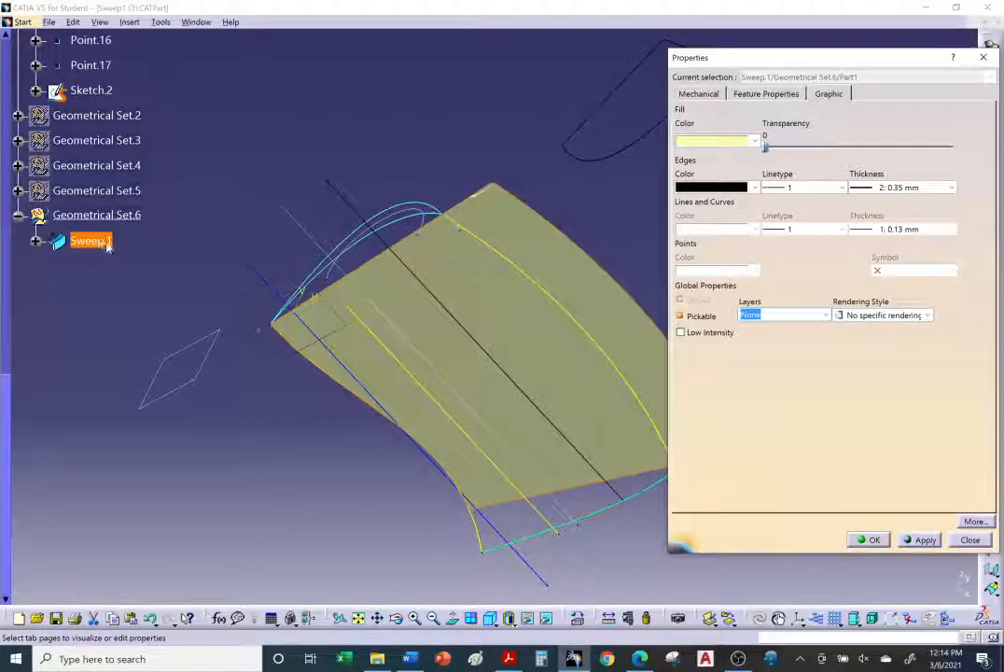
pyautogui.click(736, 139)
pyautogui.click(731, 274)
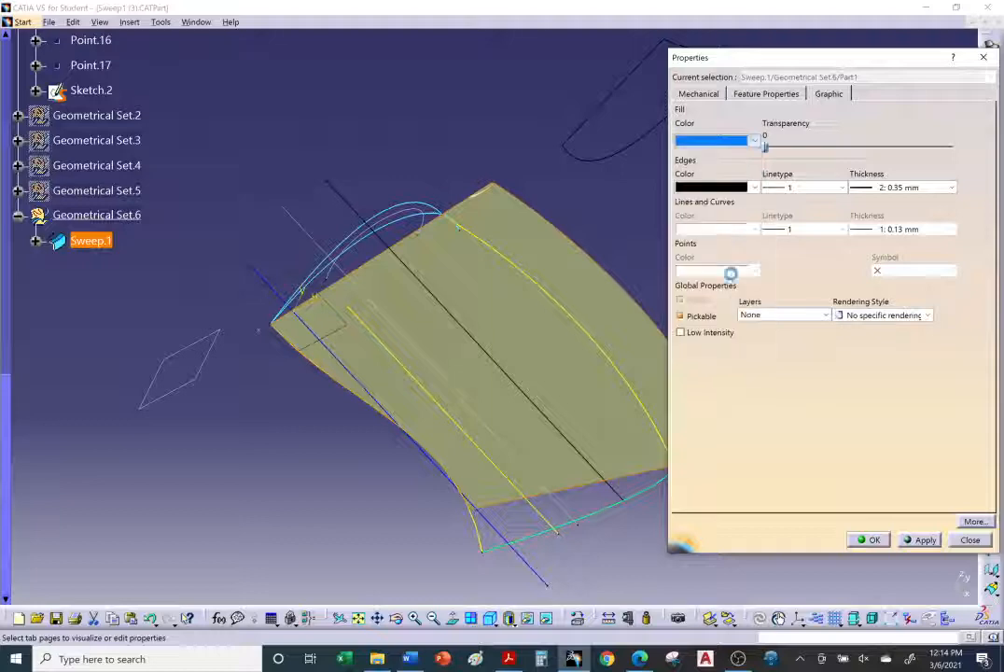
pyautogui.click(868, 539)
pyautogui.click(704, 272)
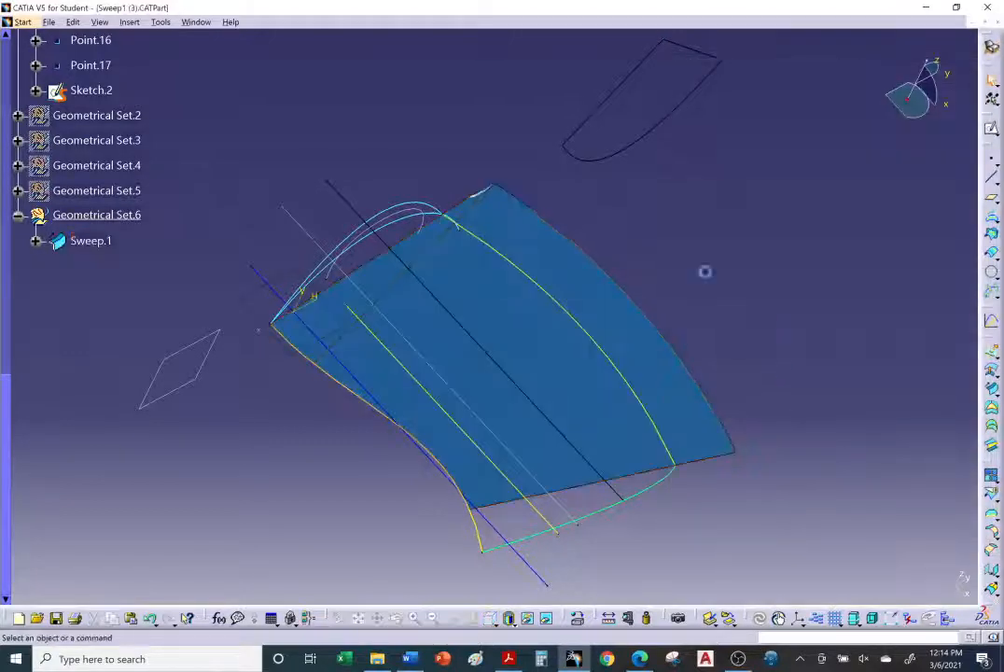
# Step: Rotate the view to inspect the blue swept surface and the DemoSpine line
pyautogui.moveTo(616, 274); pyautogui.dragTo(744, 272, button='middle')
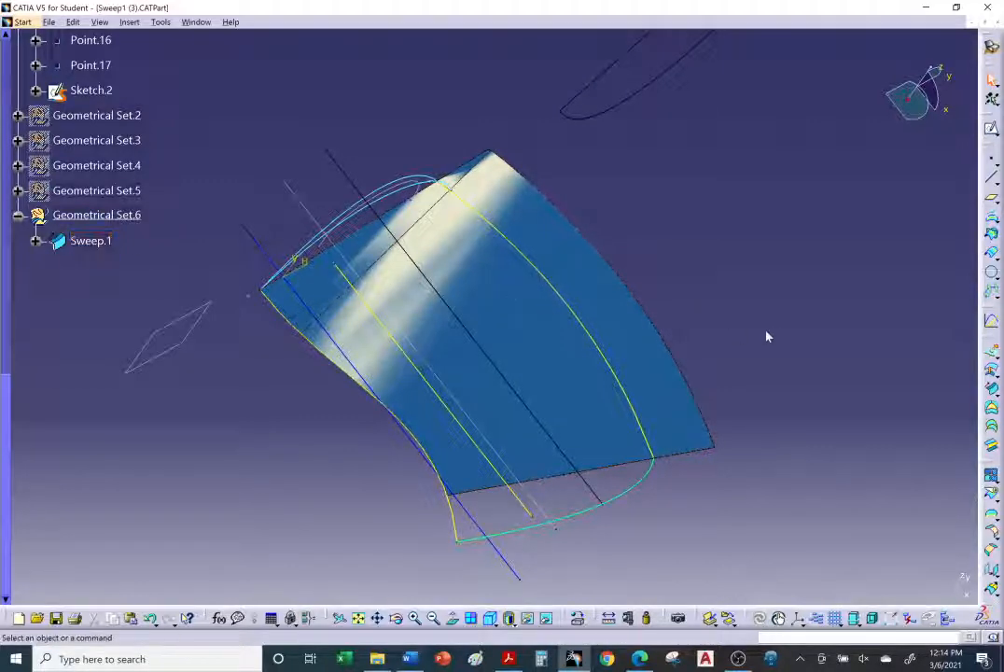
pyautogui.moveTo(508, 291); pyautogui.dragTo(482, 242, button='middle')
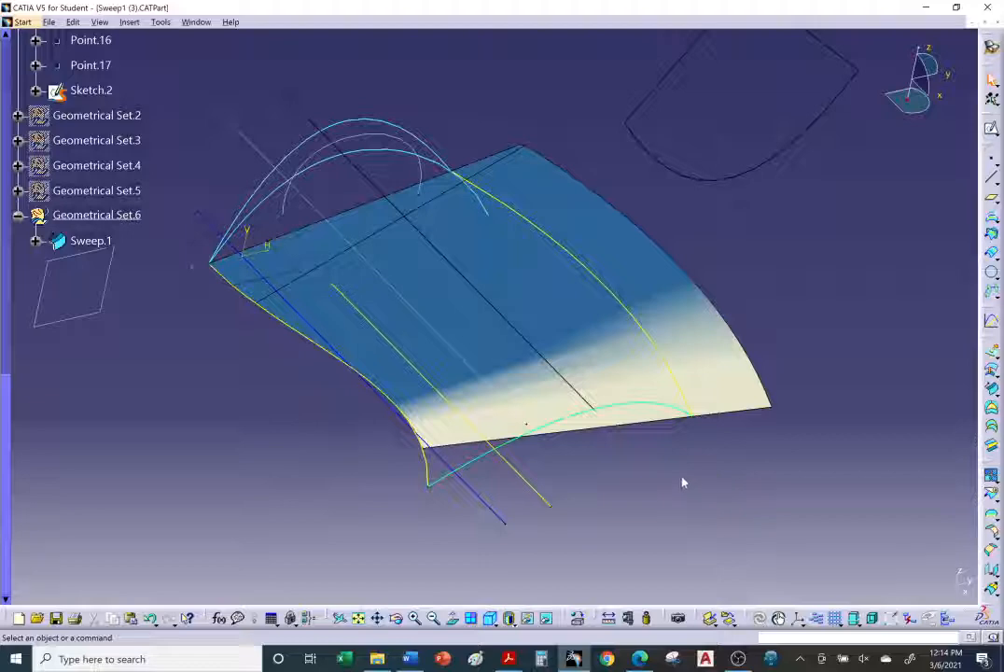
pyautogui.rightClick(485, 502)
pyautogui.click(432, 510)
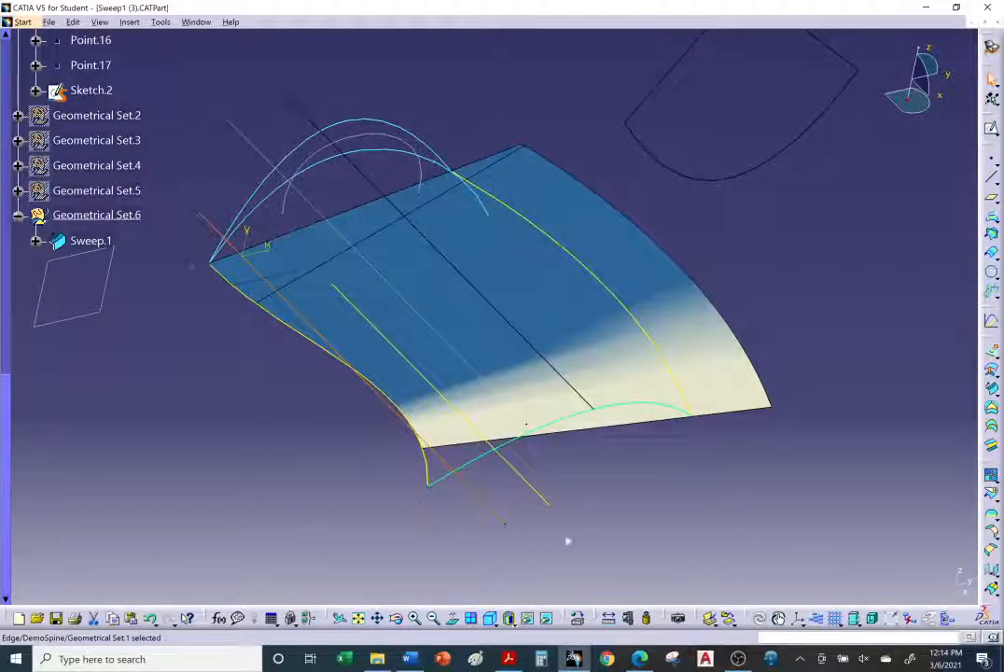
pyautogui.click(620, 520)
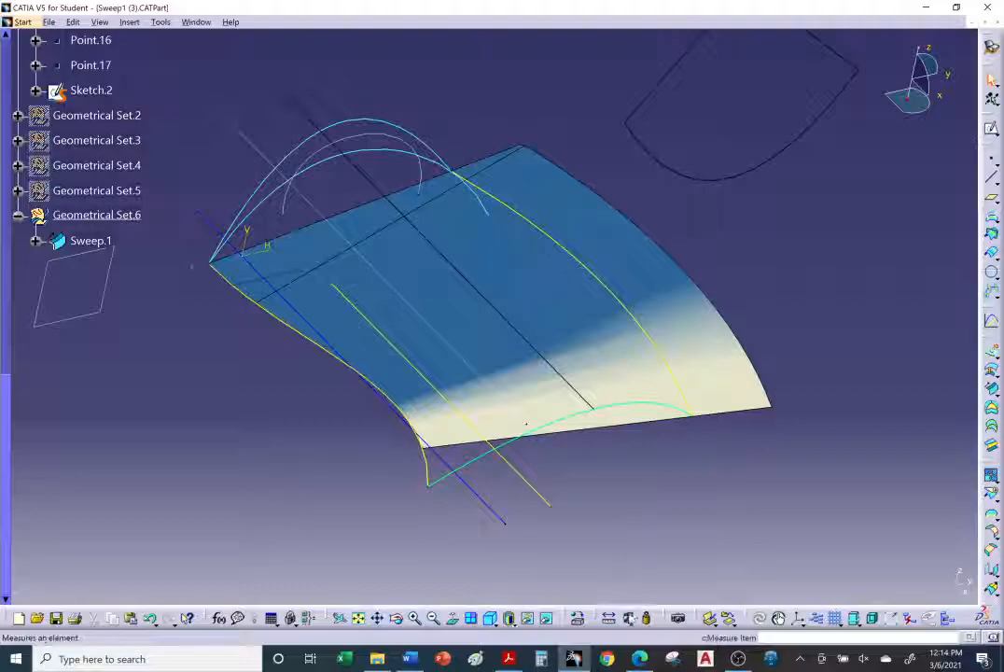
# Step: Switch to the browser and read the tutorial's Limit and middle dialog and guide-curve steps
pyautogui.hotkey('alt', 'Tab')
pyautogui.scroll(2, 451, 415)
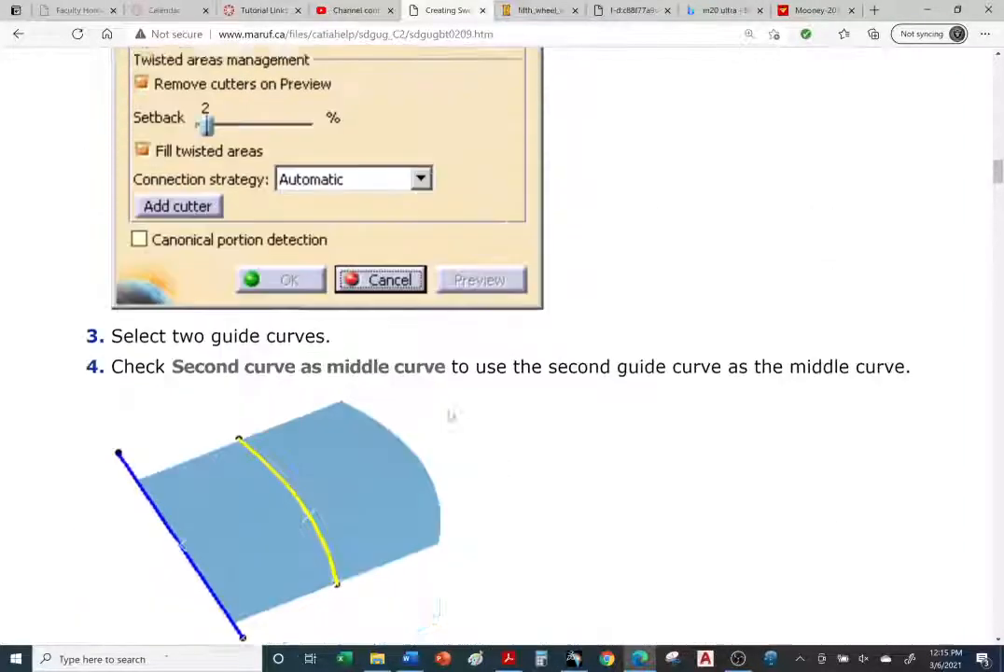
pyautogui.scroll(2, 450, 416)
pyautogui.scroll(-2, 449, 419)
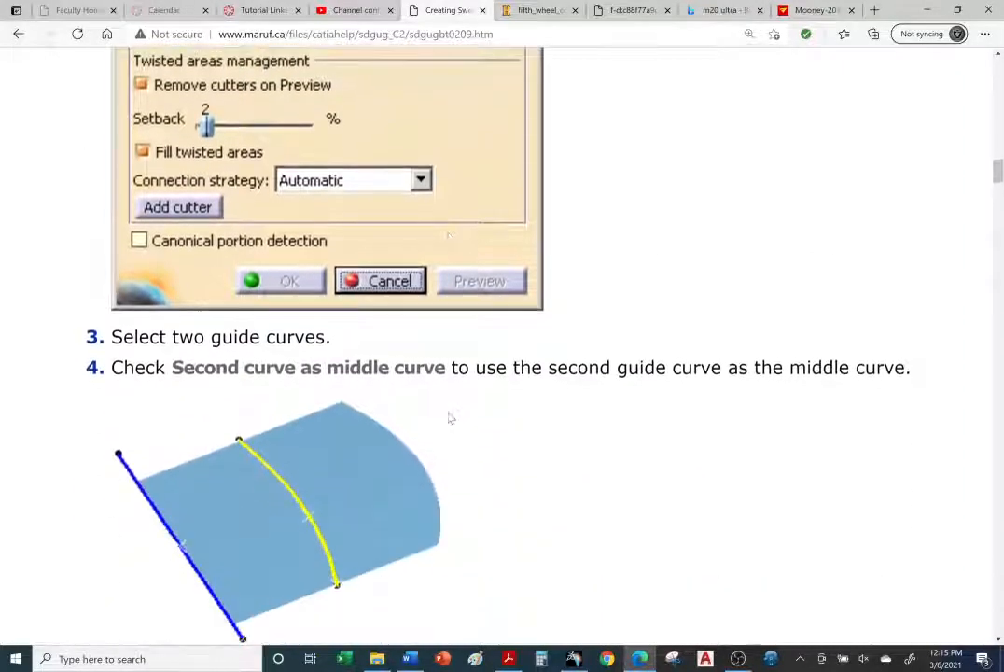
pyautogui.scroll(-2, 449, 418)
pyautogui.scroll(6, 449, 418)
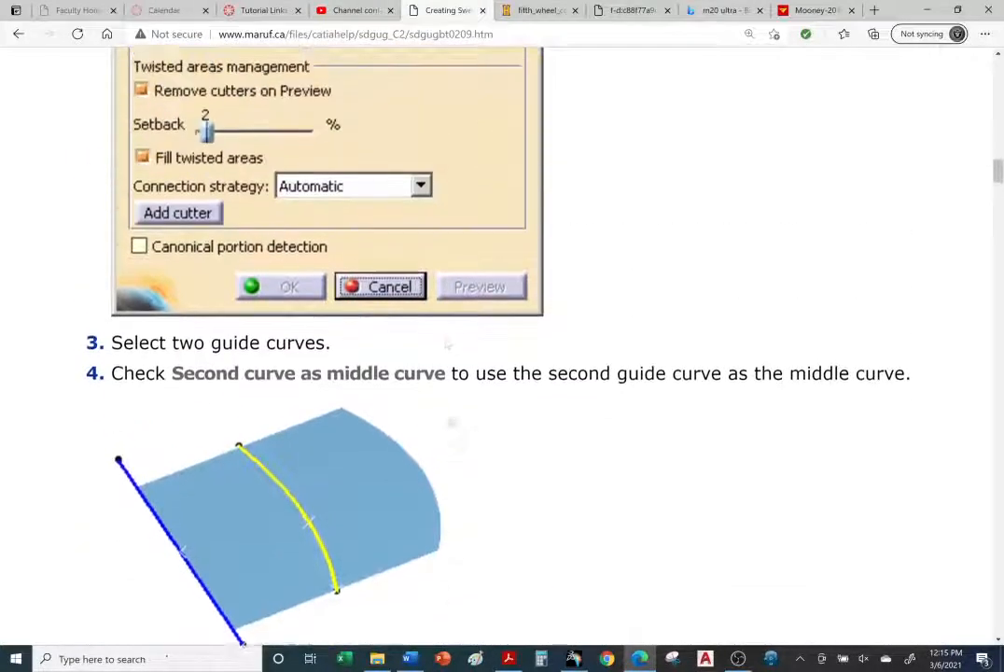
pyautogui.scroll(3, 450, 421)
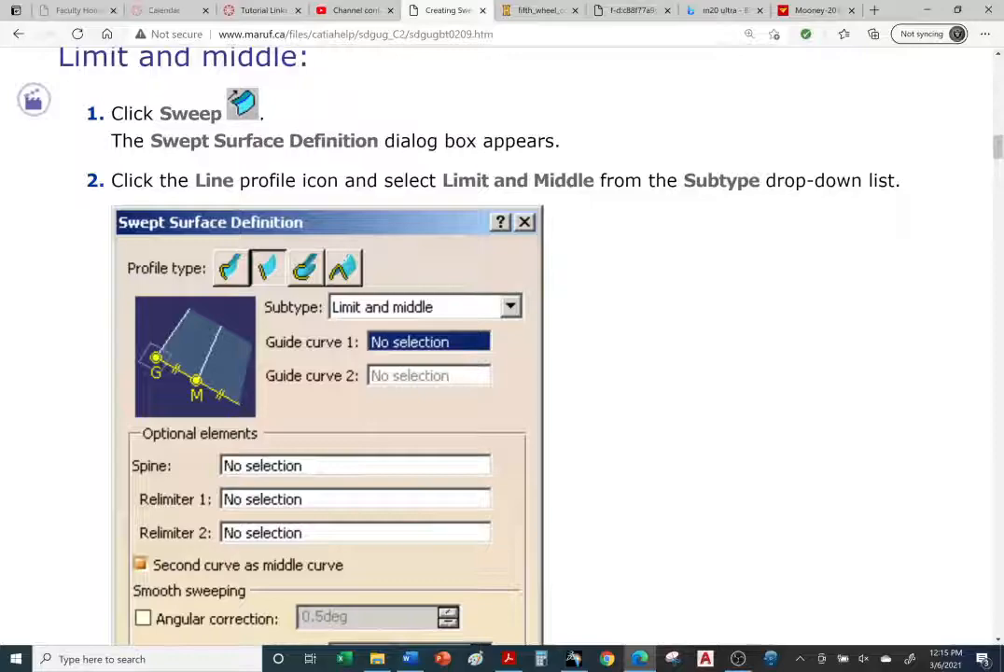
pyautogui.scroll(-5, 589, 274)
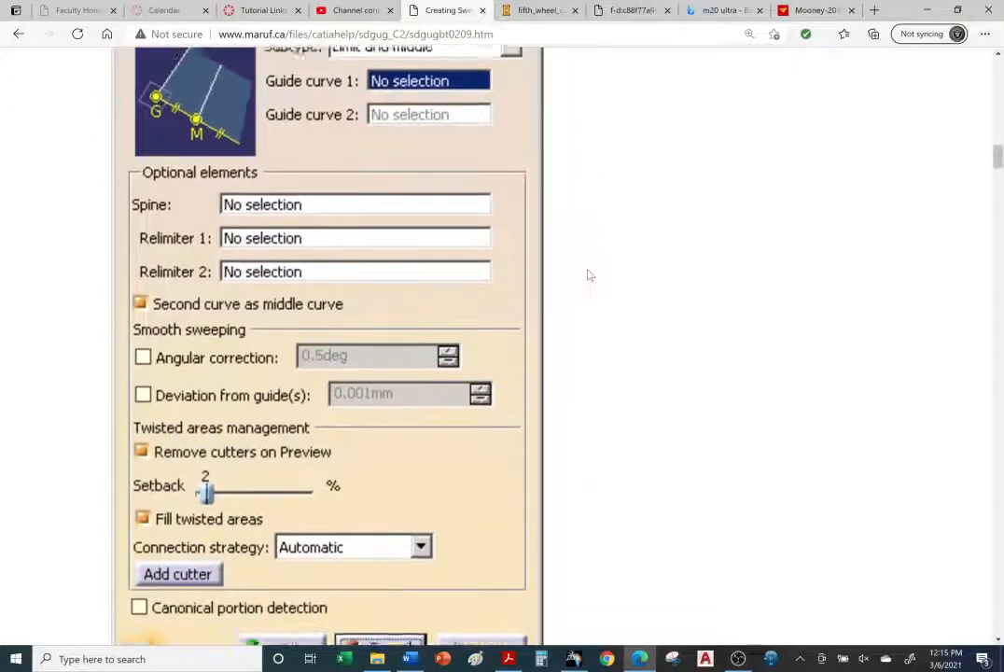
pyautogui.scroll(2, 589, 277)
pyautogui.scroll(-6, 587, 276)
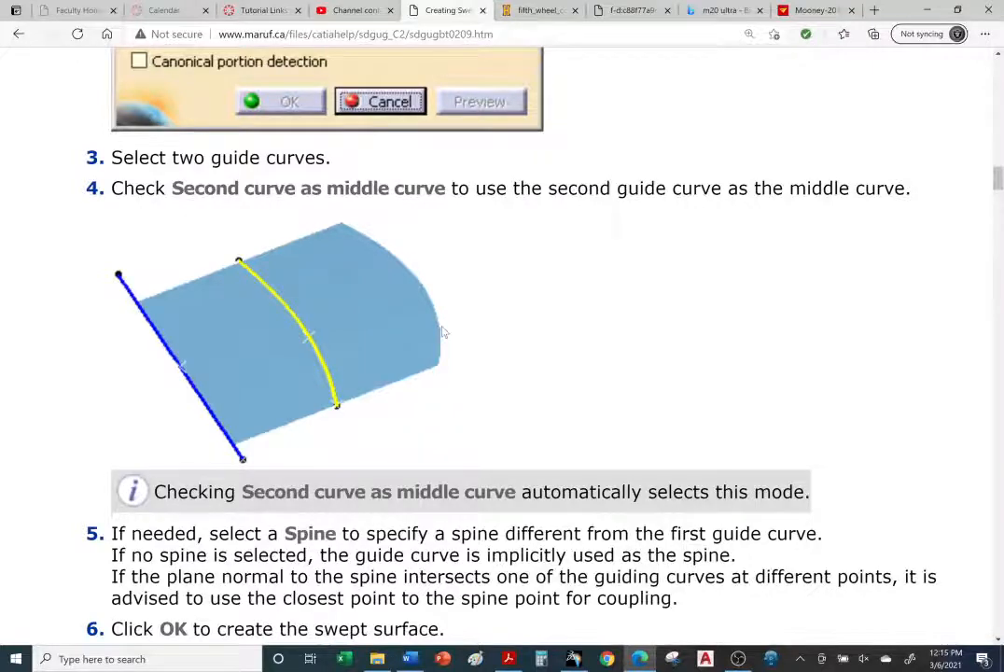
# Step: Hide the blue Sweep.1 surface in the 3D view
pyautogui.scroll(-1, 444, 332)
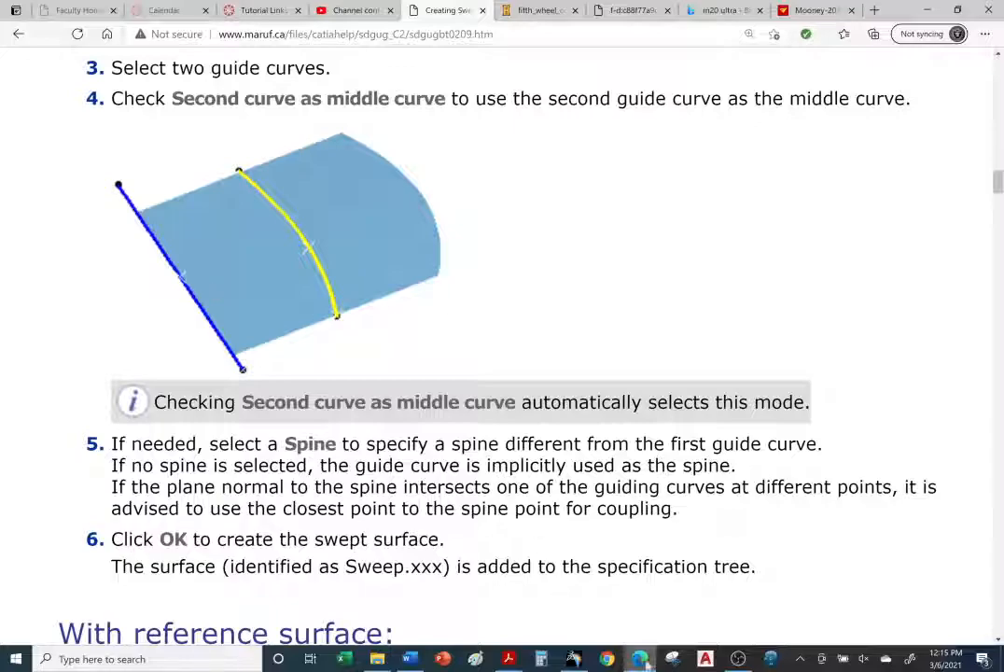
pyautogui.click(578, 663)
pyautogui.moveTo(464, 395); pyautogui.dragTo(444, 441, button='middle')
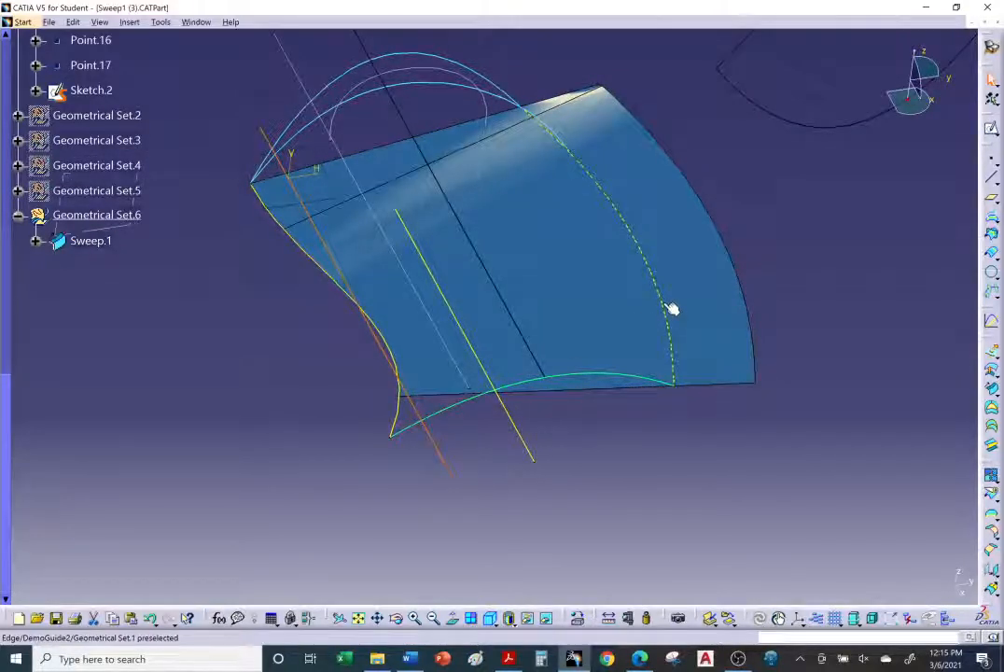
pyautogui.click(630, 331)
pyautogui.rightClick(595, 284)
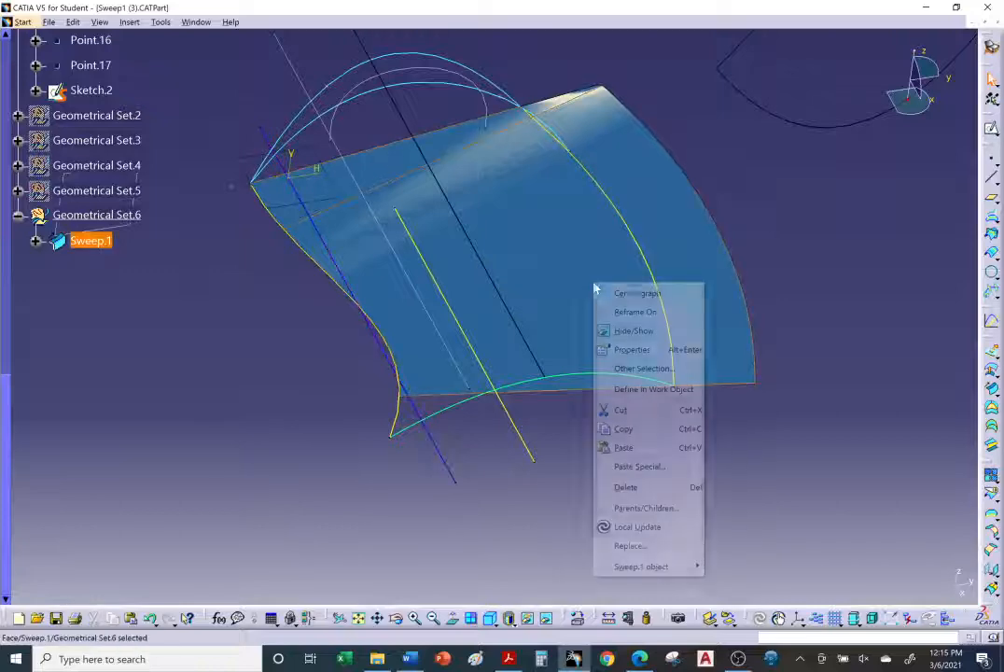
pyautogui.click(627, 331)
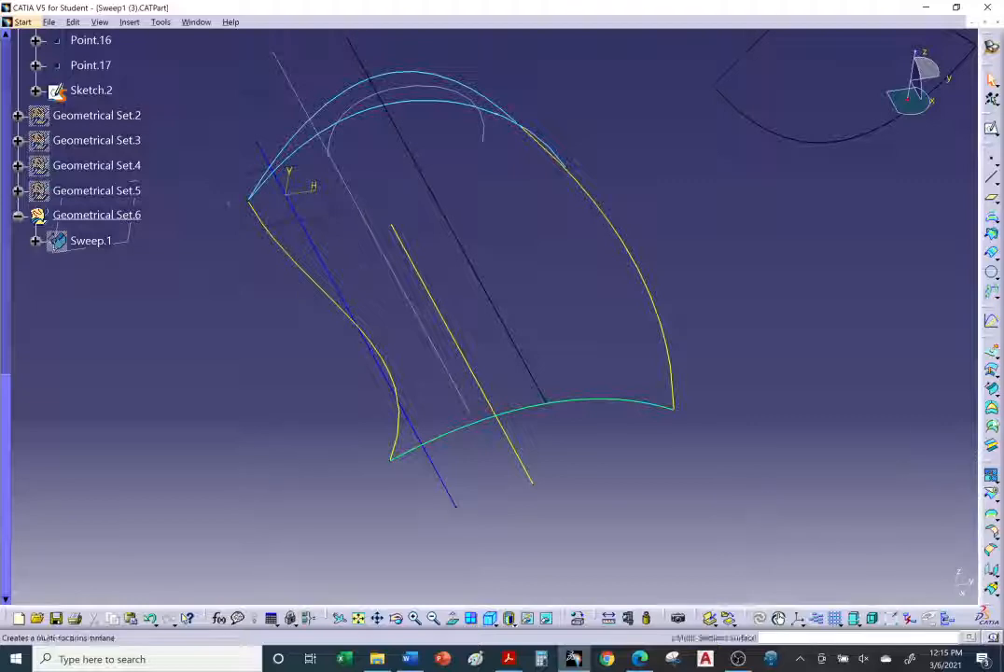
# Step: Start a line-profile Sweep with the Limit and middle subtype and pick DemoGuide2 as the first guide curve
pyautogui.click(991, 407)
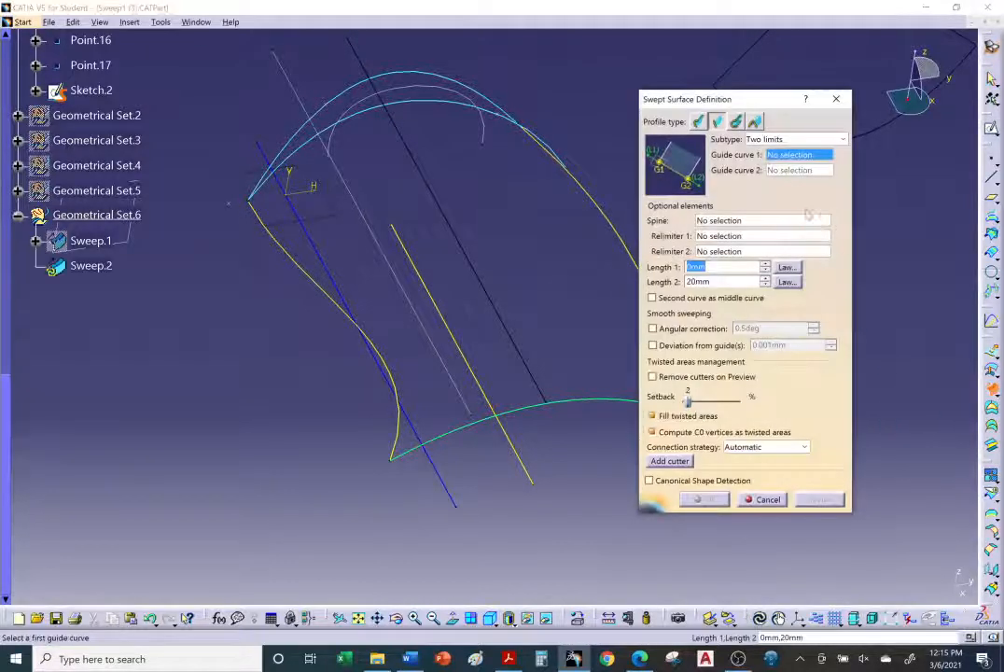
pyautogui.click(789, 139)
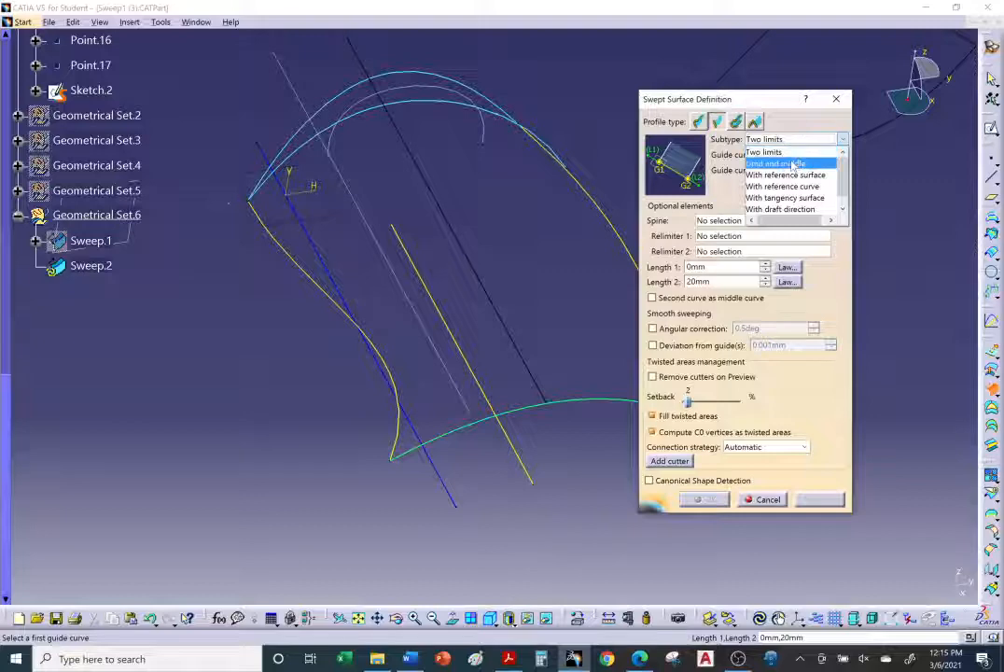
pyautogui.click(777, 164)
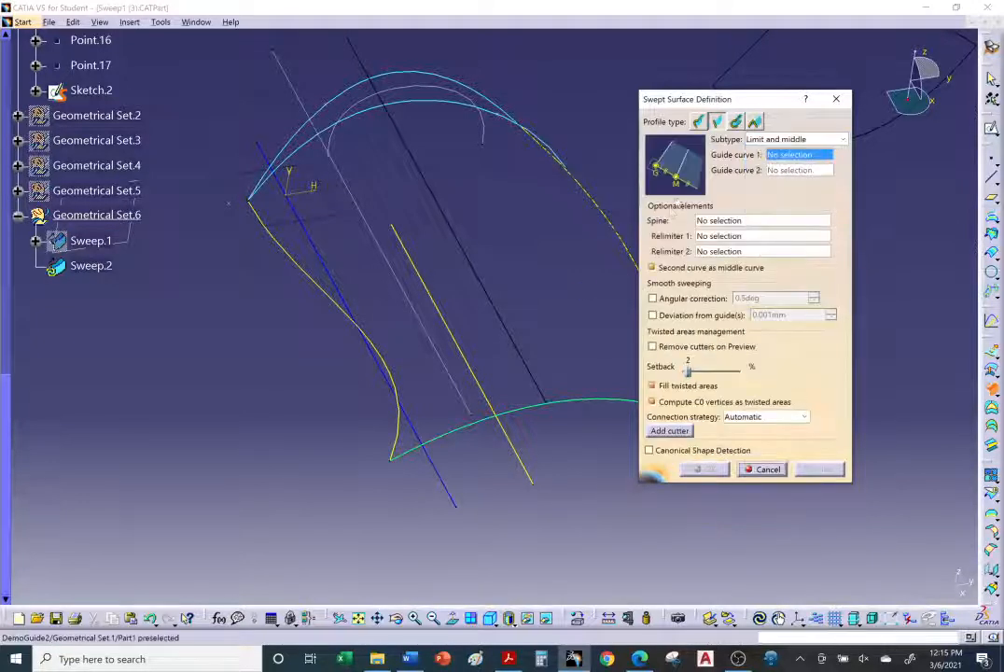
pyautogui.moveTo(570, 268); pyautogui.dragTo(475, 285, button='middle')
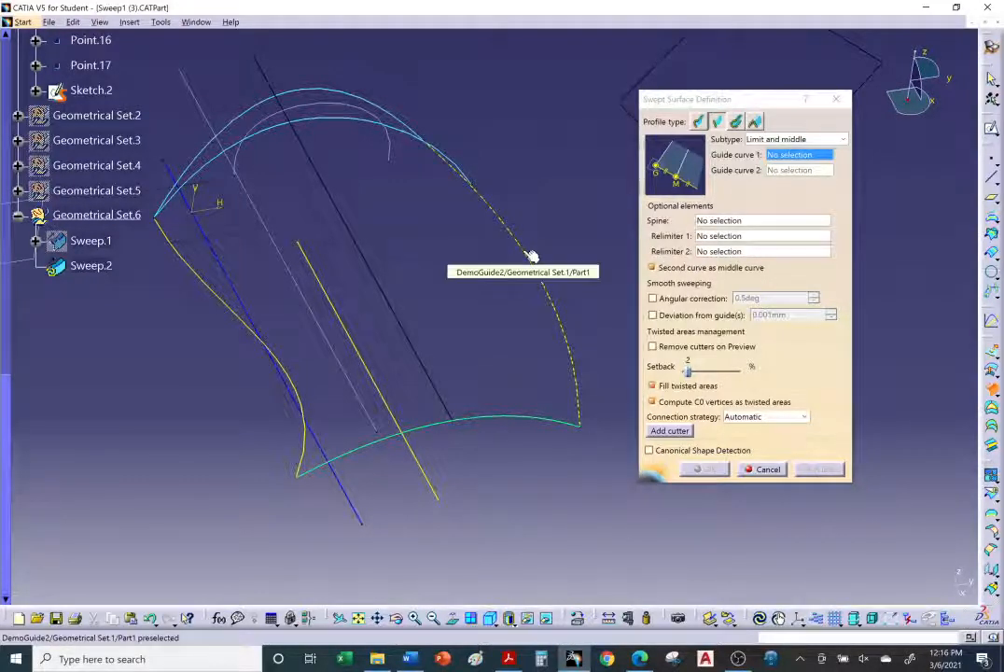
pyautogui.click(531, 257)
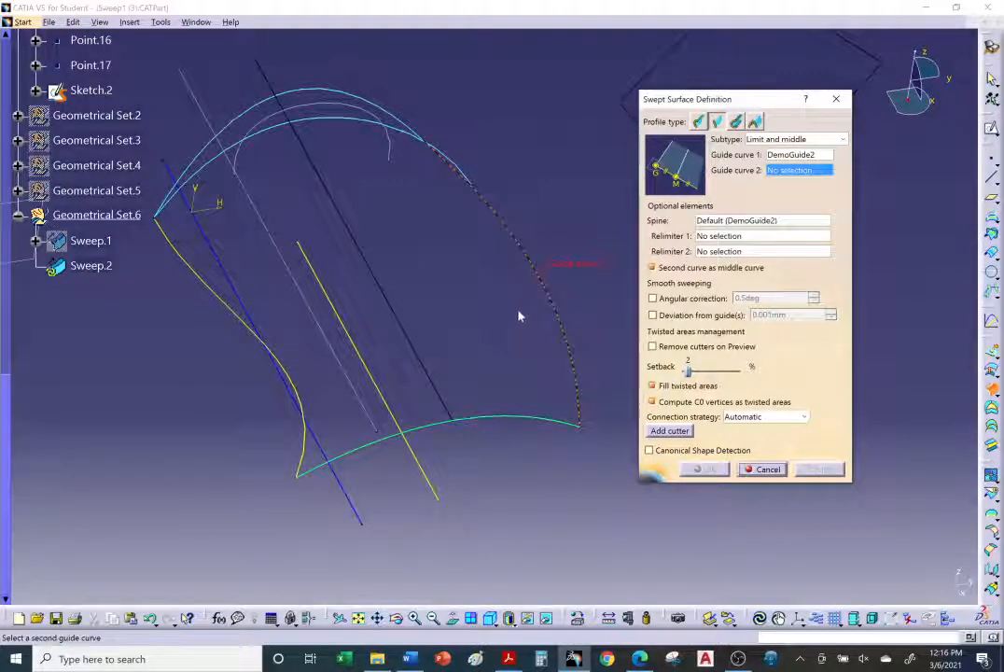
# Step: Pick the DemoSpine line as the second guide curve and preview the swept surface
pyautogui.moveTo(371, 334); pyautogui.dragTo(448, 323, button='middle')
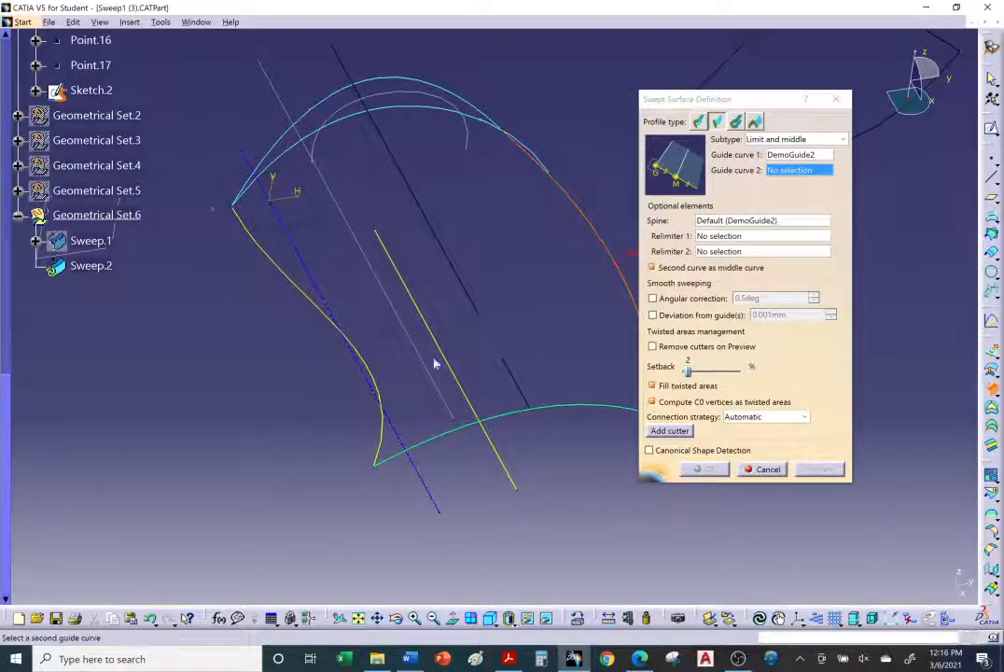
pyautogui.moveTo(434, 364); pyautogui.dragTo(317, 310, button='middle')
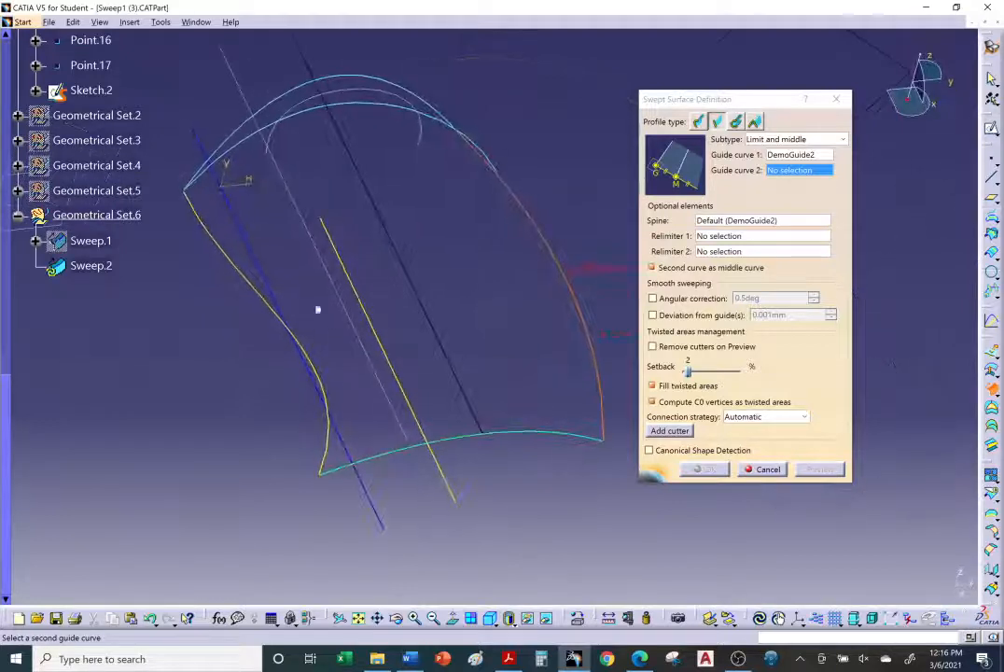
pyautogui.click(277, 290)
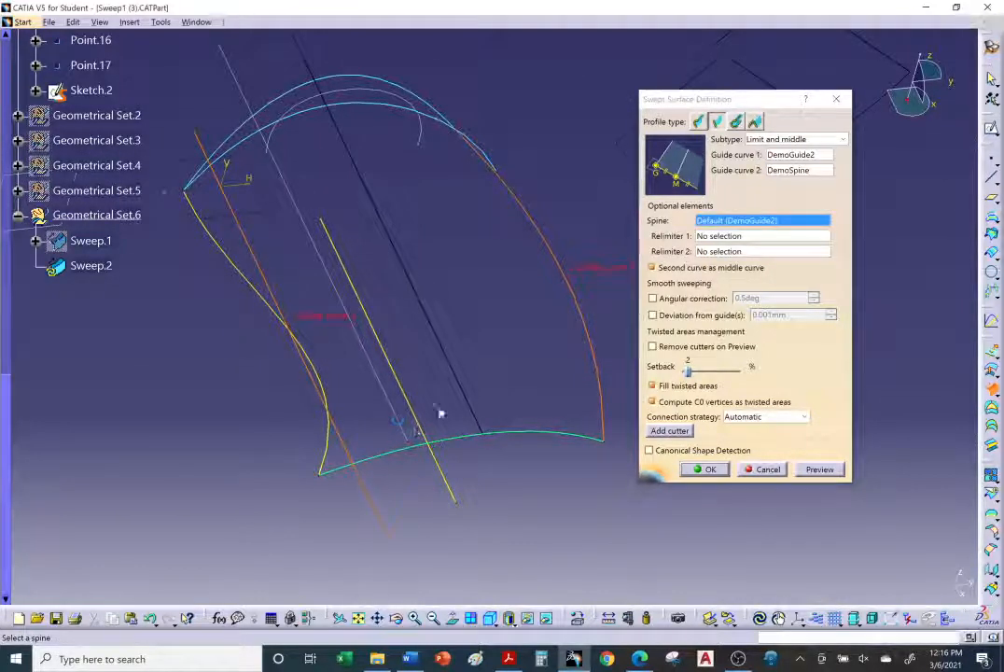
pyautogui.keyDown('ctrl'); pyautogui.moveTo(440, 414); pyautogui.dragTo(455, 447, button='middle'); pyautogui.keyUp('ctrl')
pyautogui.click(818, 471)
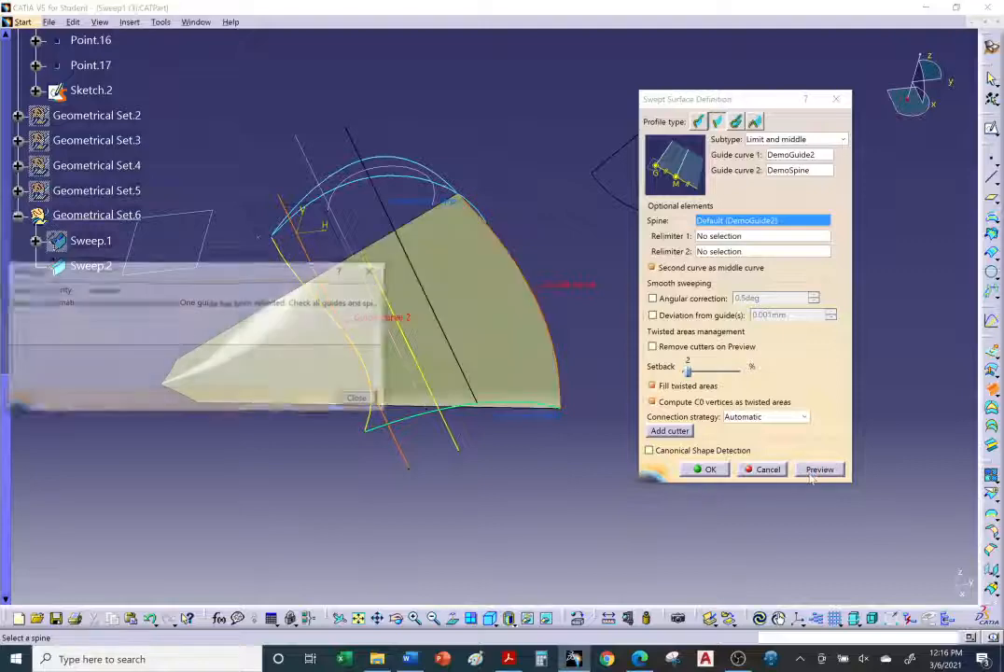
# Step: Close the warnings and confirm the Limit and middle swept surface
pyautogui.moveTo(265, 270); pyautogui.dragTo(459, 470)
pyautogui.moveTo(486, 385); pyautogui.dragTo(378, 394, button='middle')
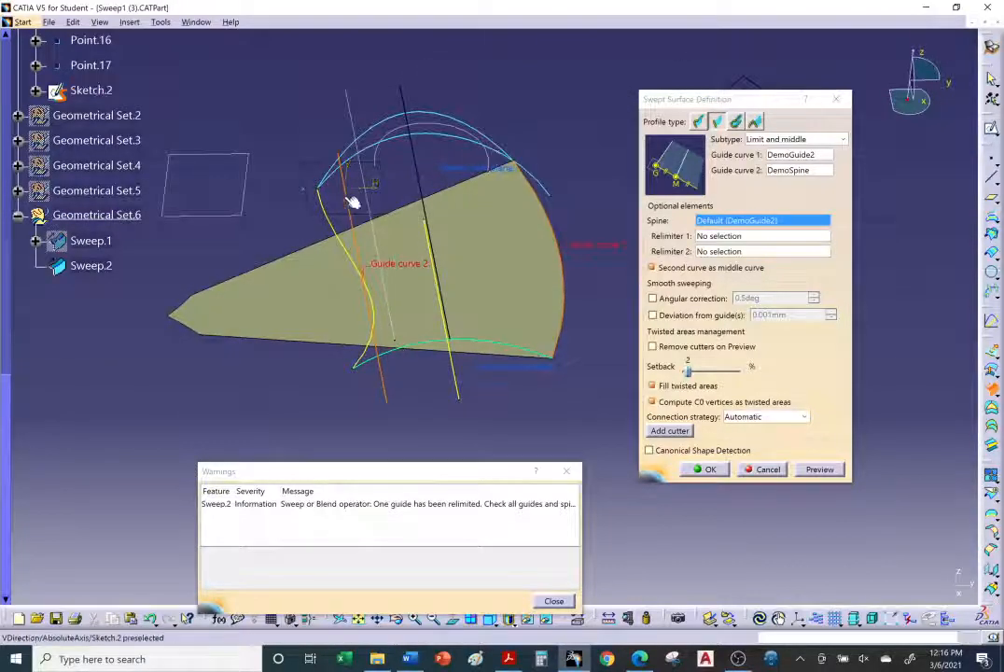
pyautogui.moveTo(377, 374); pyautogui.dragTo(414, 426, button='middle')
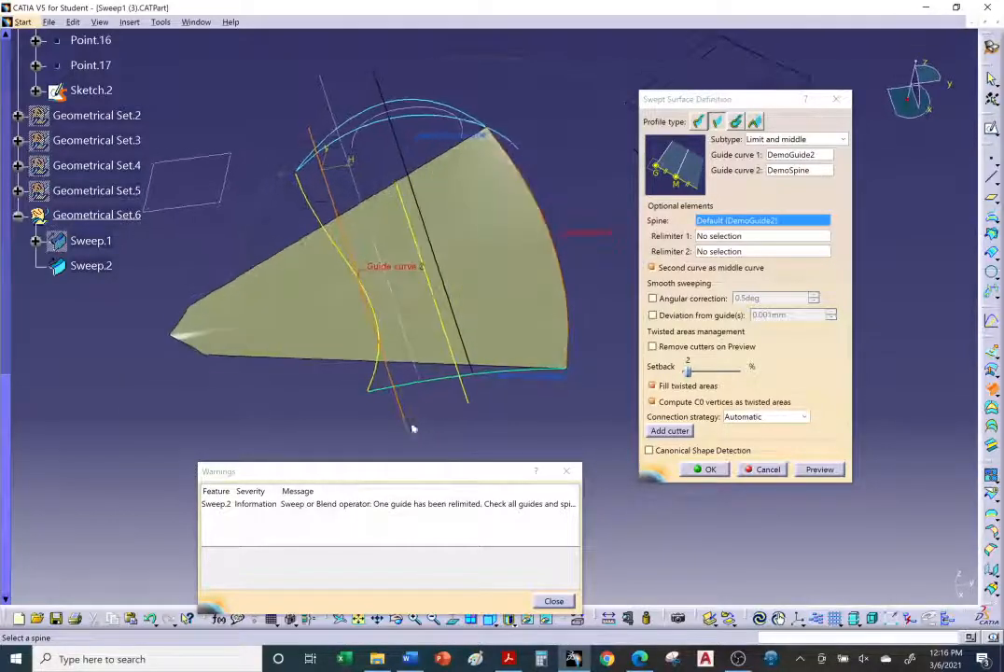
pyautogui.click(559, 603)
pyautogui.click(708, 469)
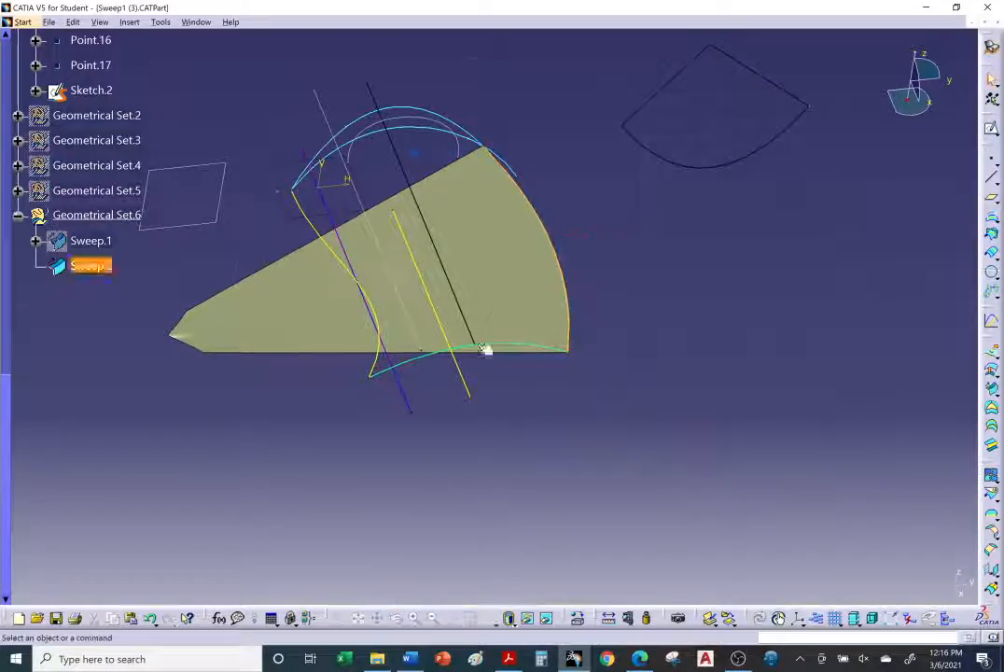
# Step: Rotate the view to inspect the new swept surface and compare it with the tutorial's Limit and middle illustration
pyautogui.moveTo(486, 347); pyautogui.dragTo(549, 287, button='middle')
pyautogui.moveTo(560, 207); pyautogui.dragTo(556, 139, button='middle')
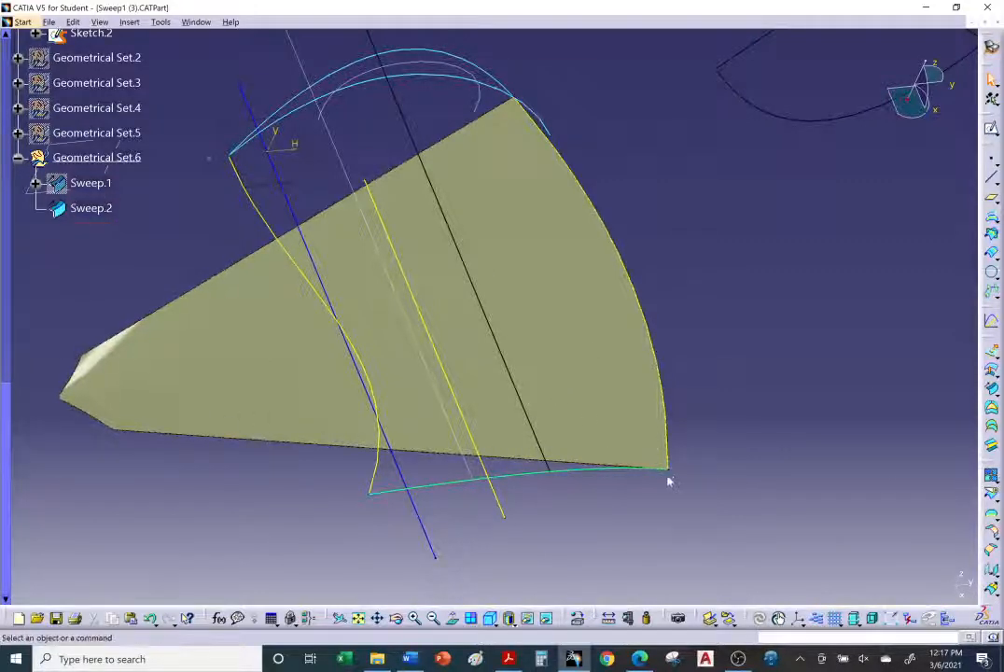
pyautogui.click(400, 454)
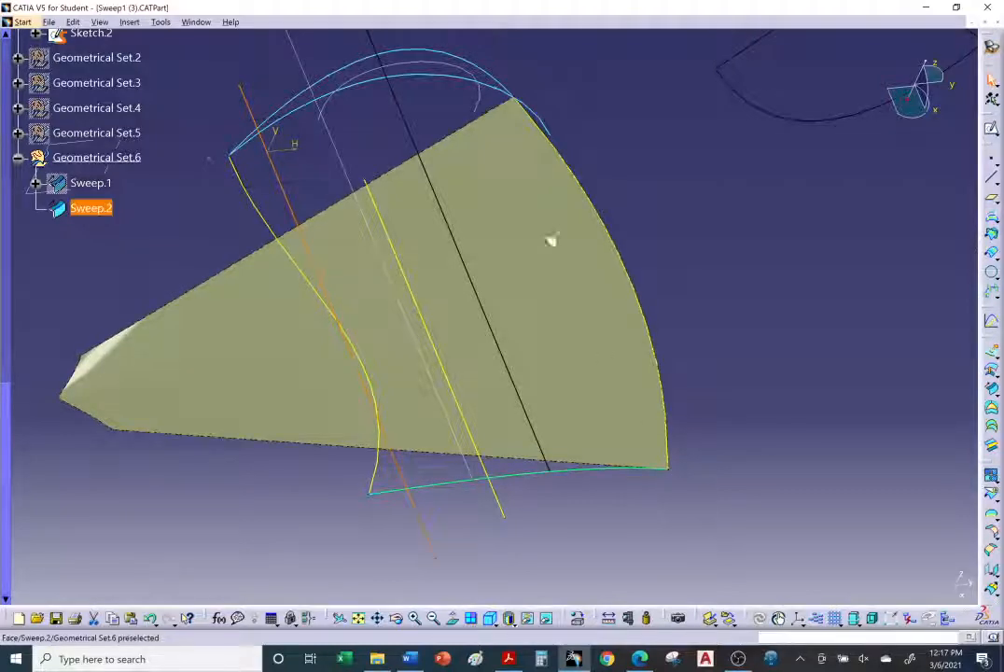
pyautogui.moveTo(410, 358); pyautogui.dragTo(527, 468, button='middle')
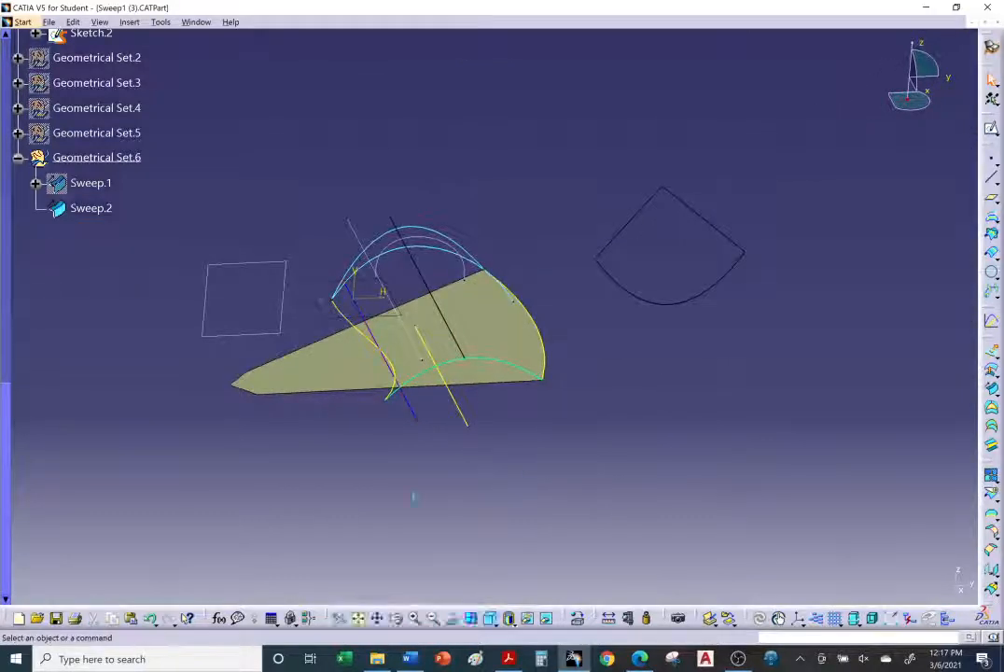
pyautogui.moveTo(526, 555); pyautogui.dragTo(536, 431, button='middle')
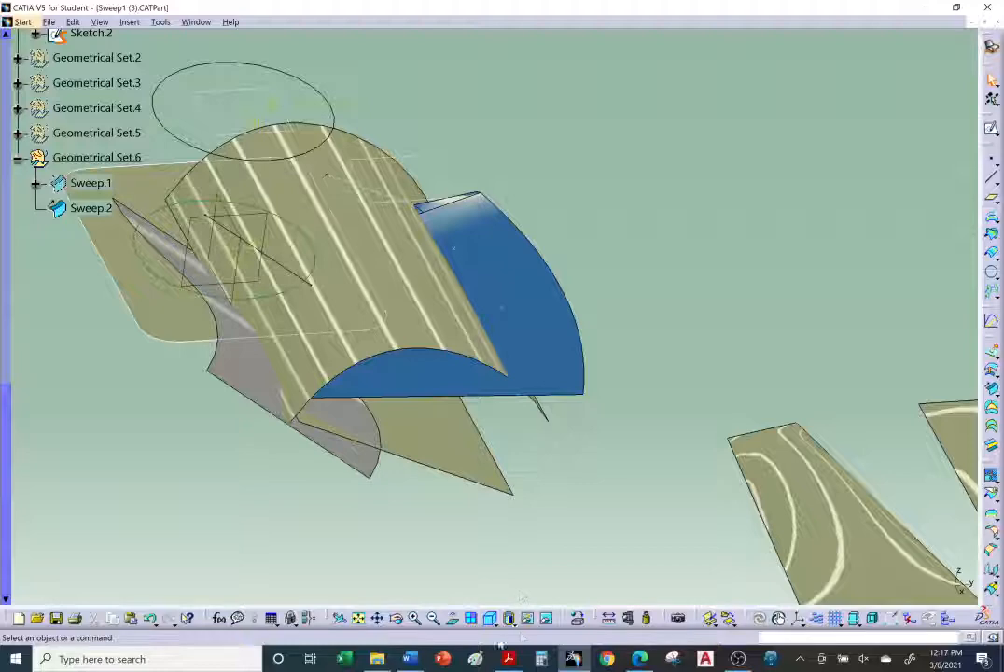
pyautogui.click(546, 618)
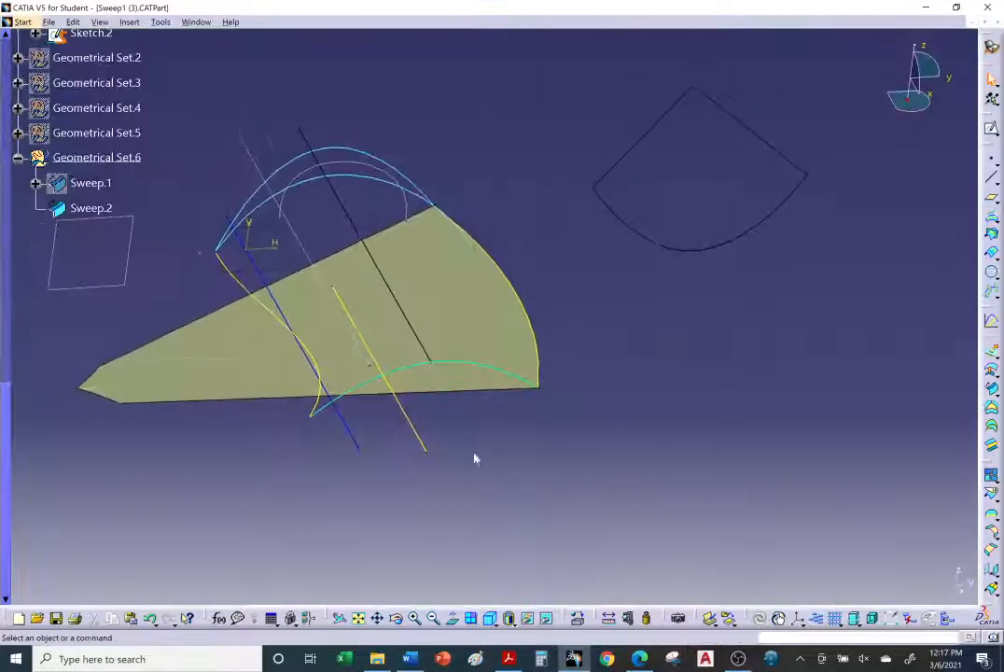
pyautogui.moveTo(474, 458); pyautogui.dragTo(531, 471, button='middle')
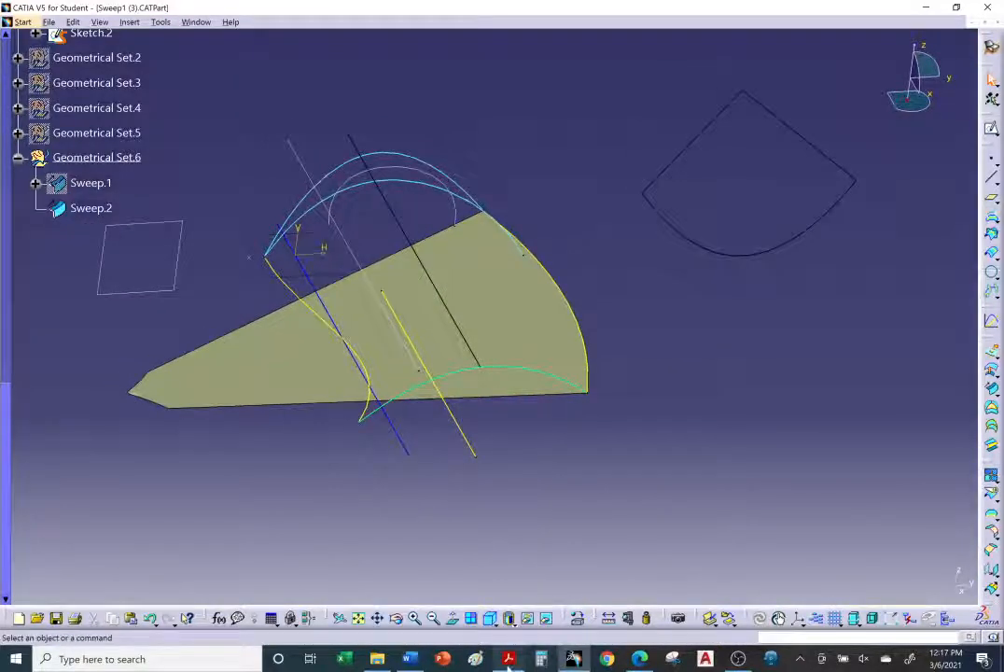
pyautogui.click(640, 659)
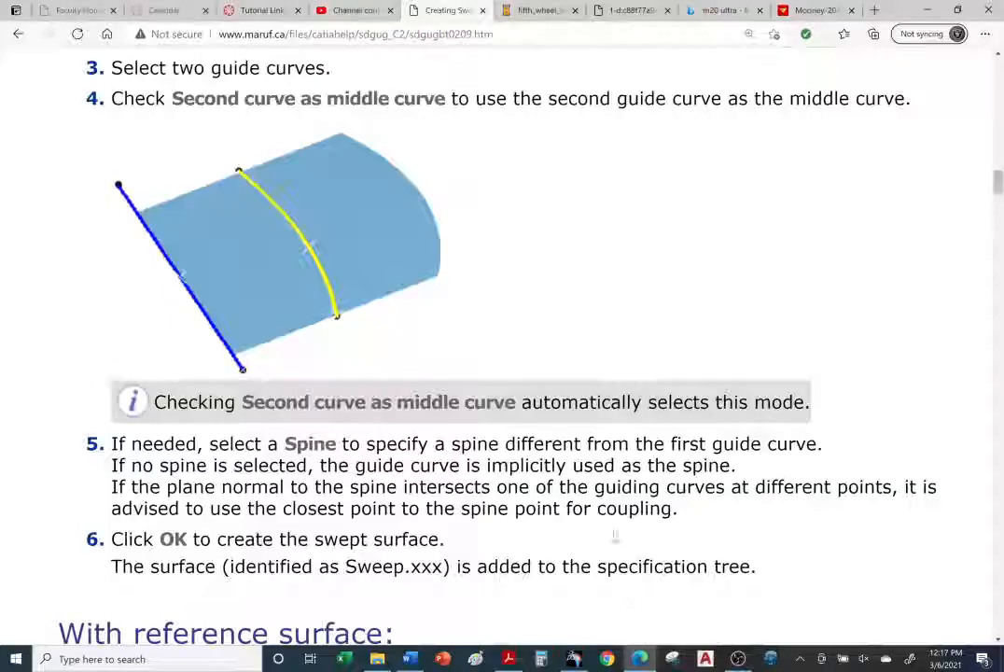
pyautogui.scroll(4, 512, 369)
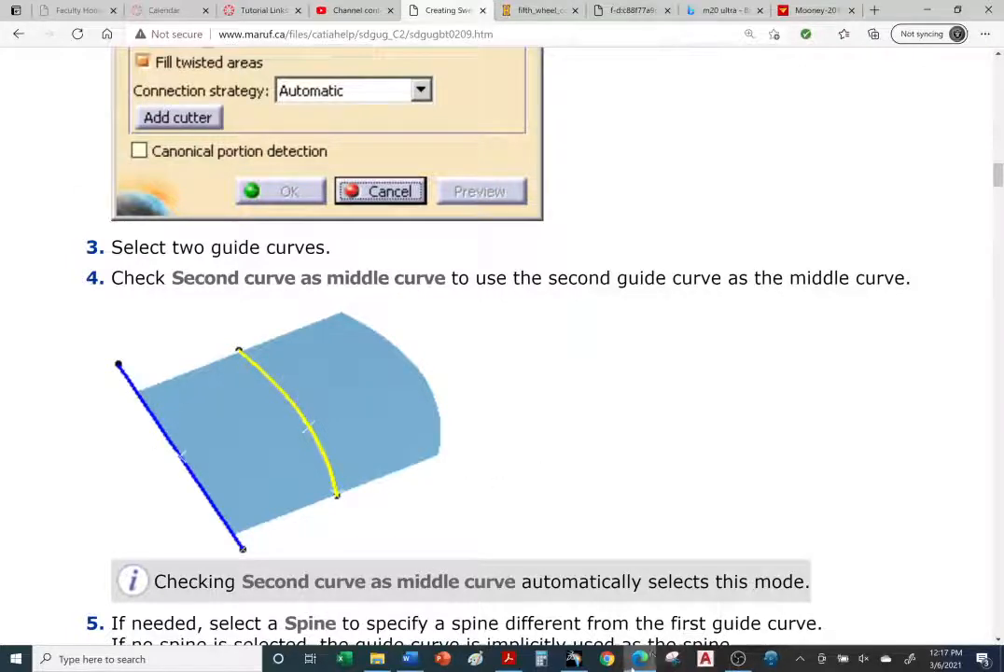
# Step: Reopen the new sweep and swap the guides: DemoSpine as guide curve 1 and DemoGuide2 as guide curve 2
pyautogui.click(560, 661)
pyautogui.moveTo(461, 403); pyautogui.dragTo(575, 387, button='middle')
pyautogui.doubleClick(518, 278)
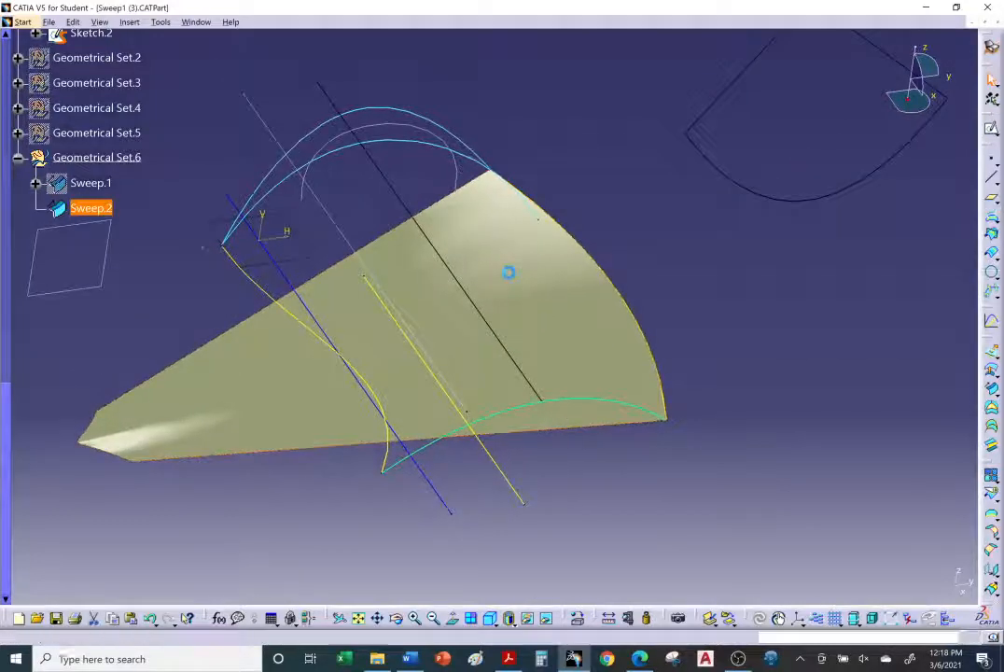
pyautogui.moveTo(514, 362); pyautogui.dragTo(442, 372, button='middle')
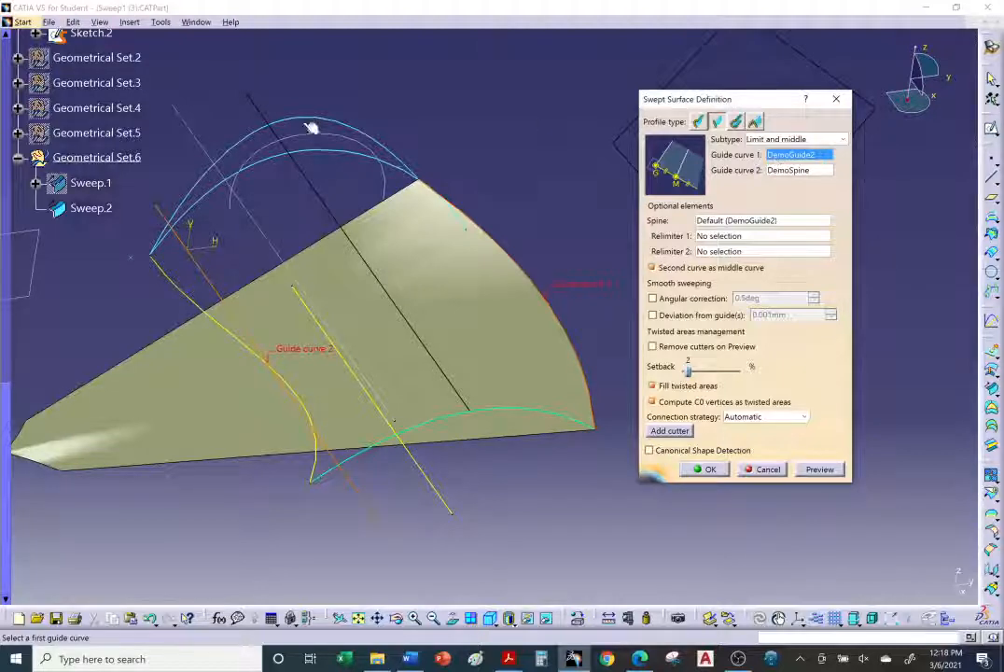
pyautogui.click(224, 291)
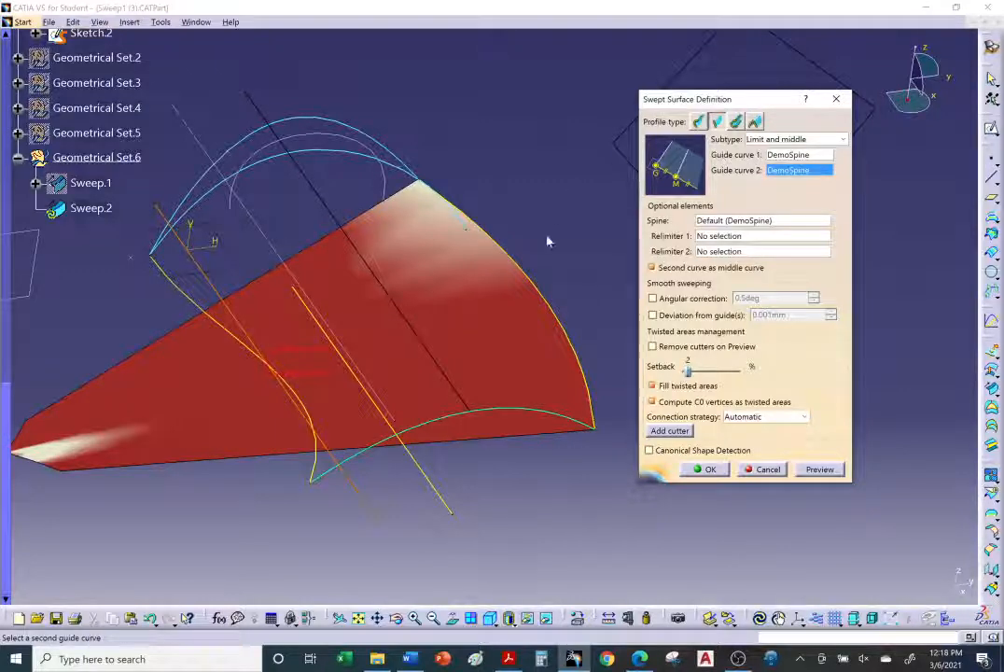
pyautogui.click(549, 298)
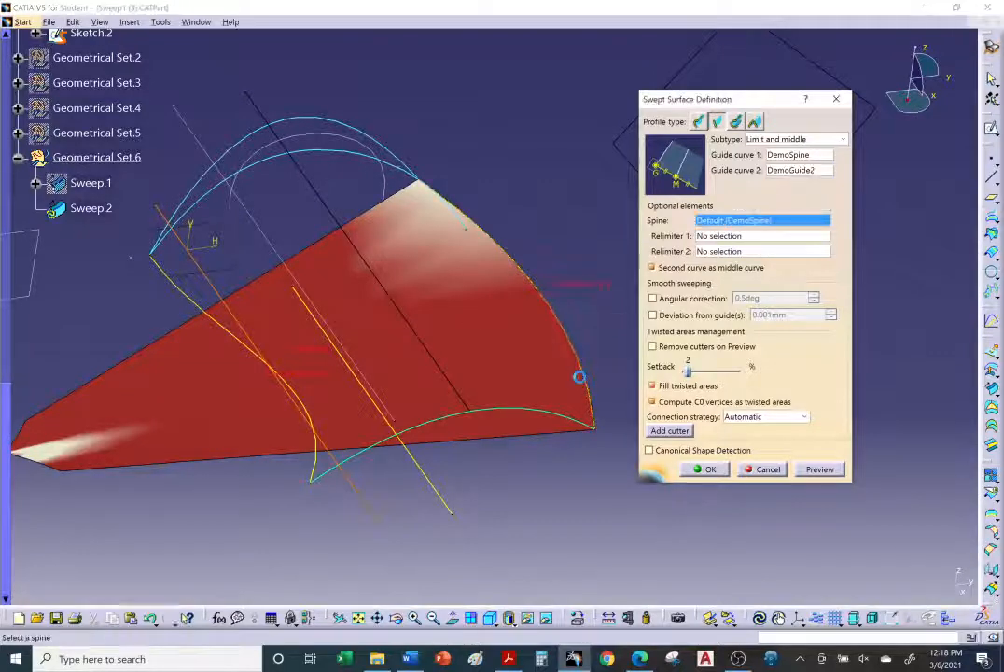
# Step: Preview the edited sweep, close the warnings and confirm the redefinition
pyautogui.click(819, 469)
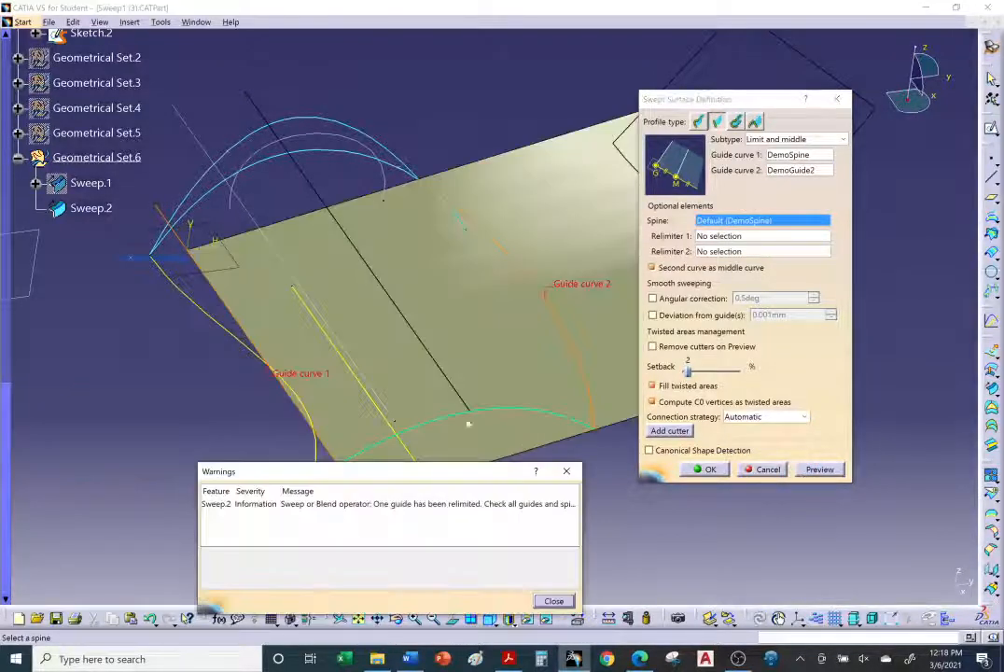
pyautogui.moveTo(406, 426); pyautogui.dragTo(323, 374, button='middle')
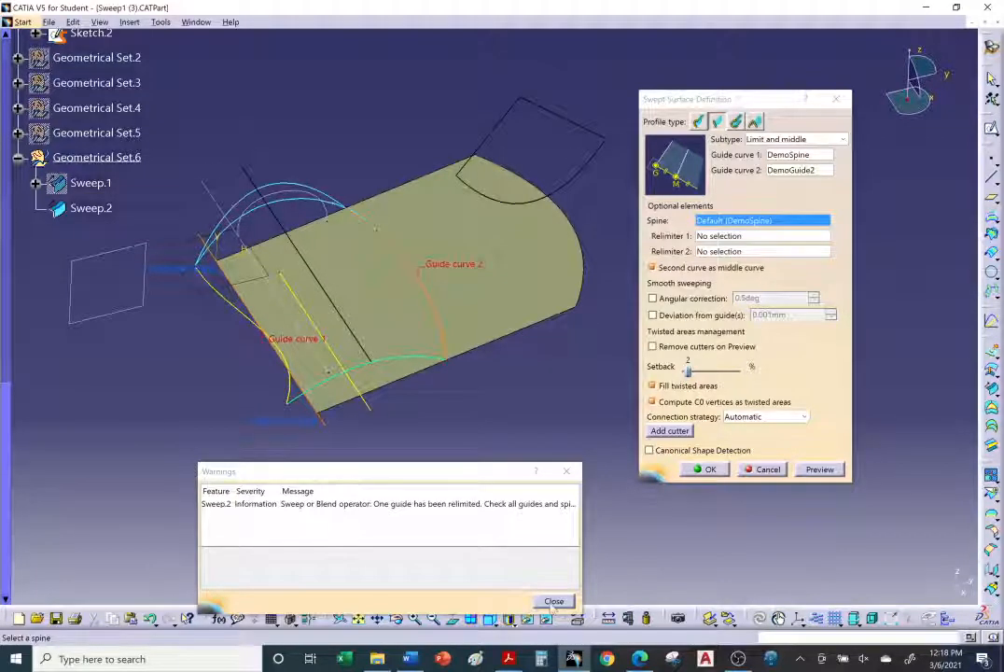
pyautogui.click(553, 601)
pyautogui.click(709, 470)
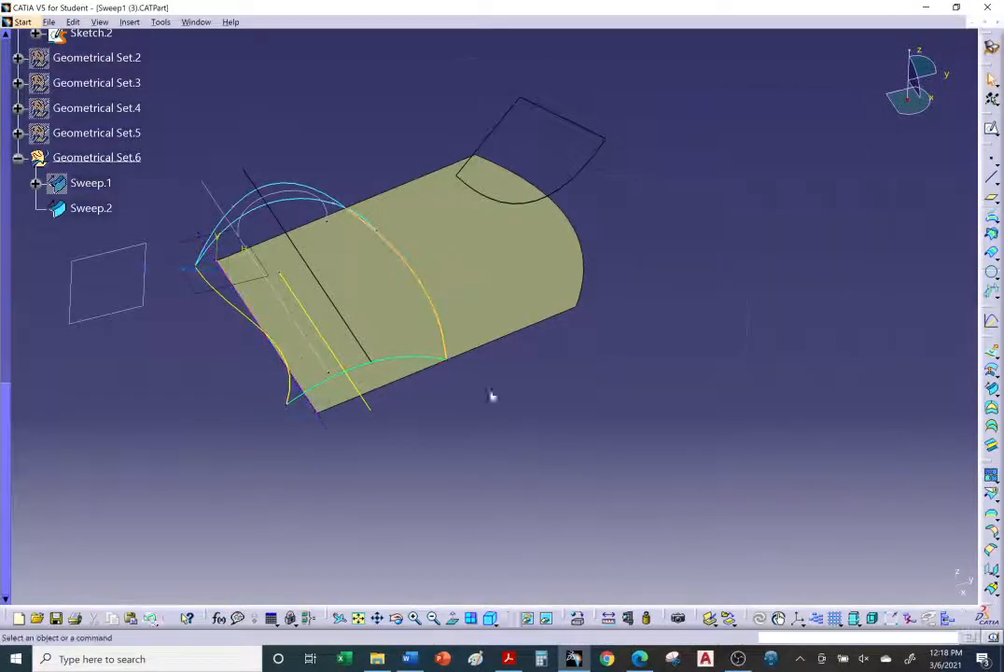
# Step: Rotate the redefined surface, then read the tutorial's With reference surface section in the browser
pyautogui.moveTo(488, 397); pyautogui.dragTo(558, 484, button='middle')
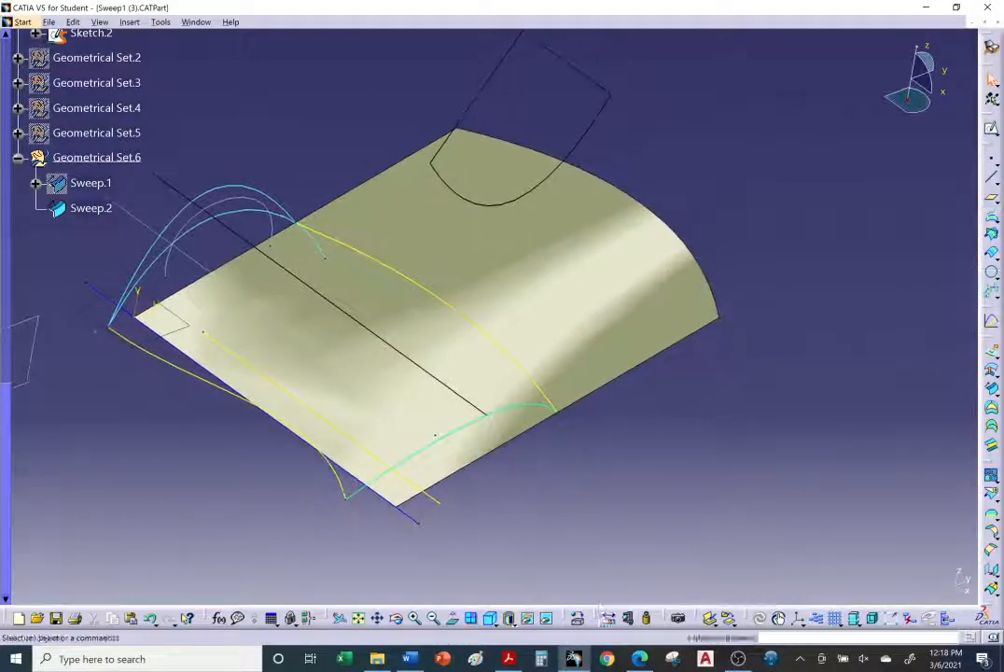
pyautogui.click(573, 662)
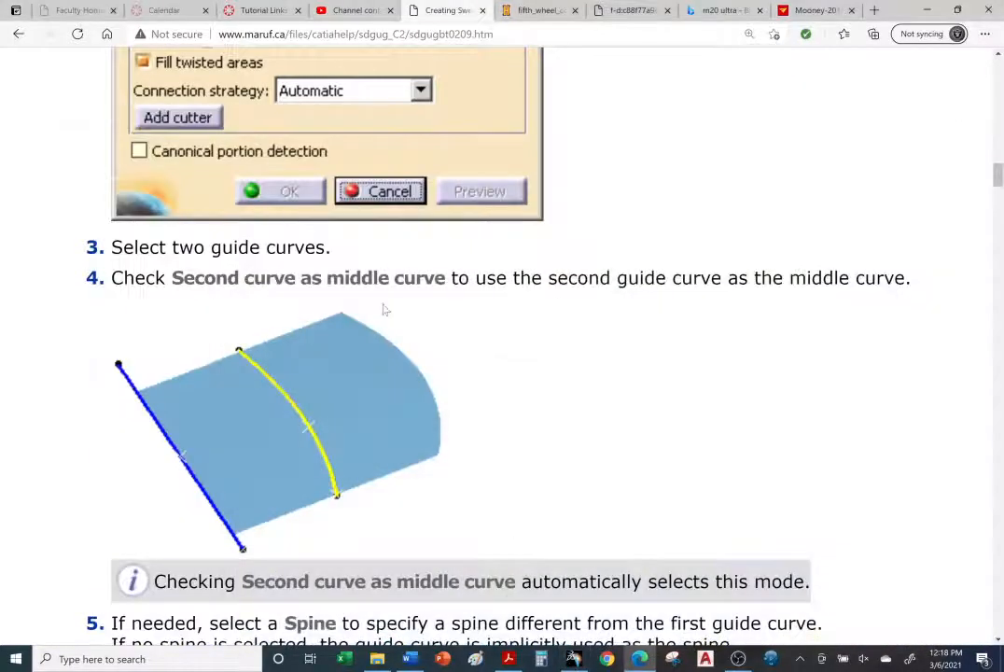
pyautogui.scroll(-6, 384, 311)
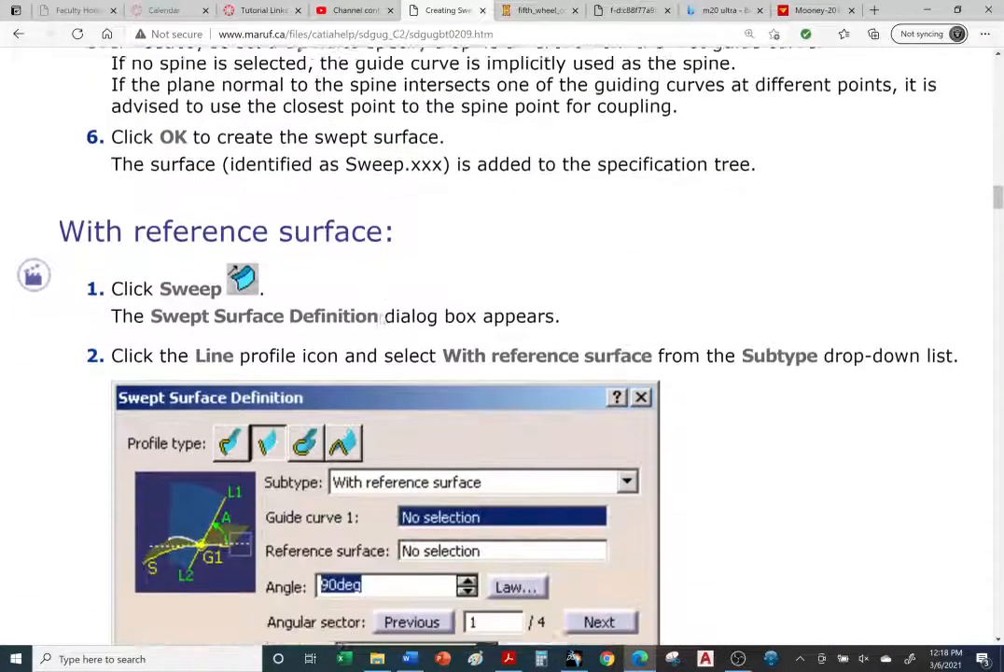
pyautogui.scroll(-2, 397, 319)
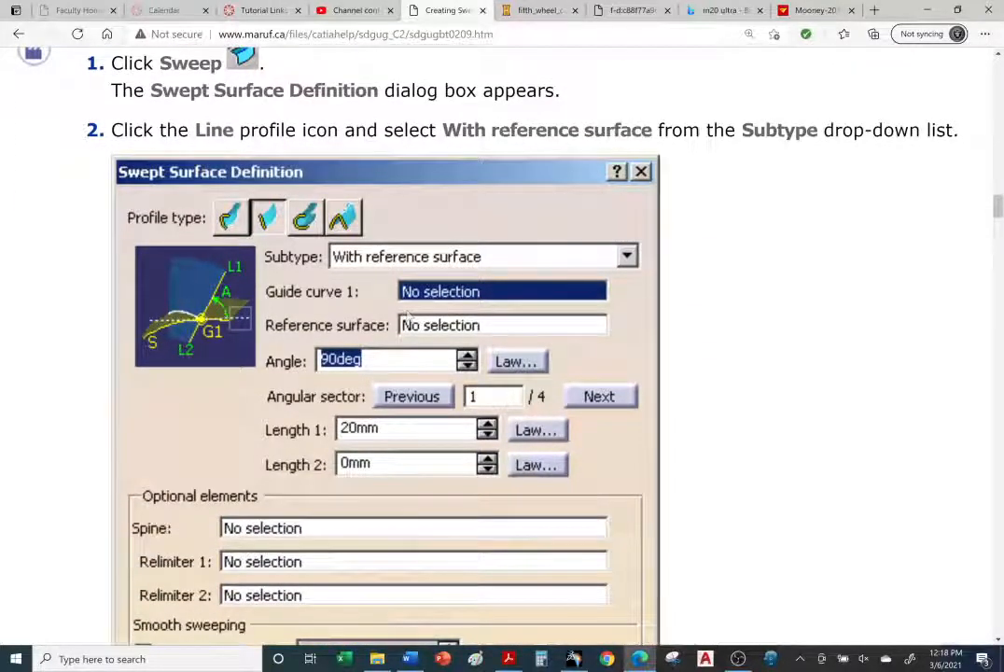
# Step: Read the tutorial's With reference surface instructions and dialog illustration in the browser, zooming the page in
pyautogui.scroll(2, 338, 353)
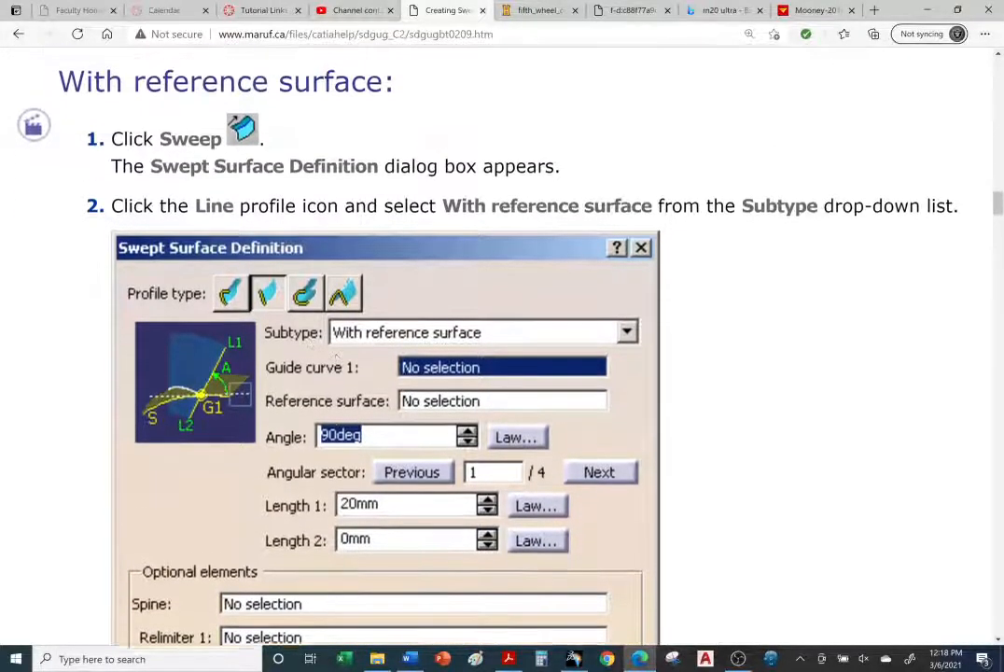
pyautogui.scroll(-10, 338, 353)
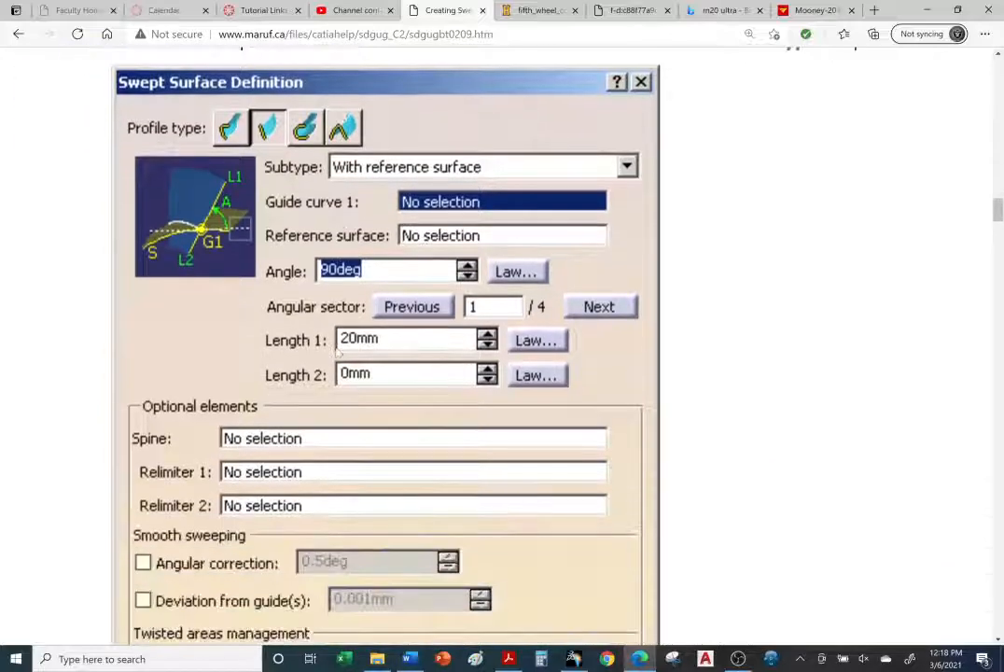
pyautogui.scroll(-7, 350, 358)
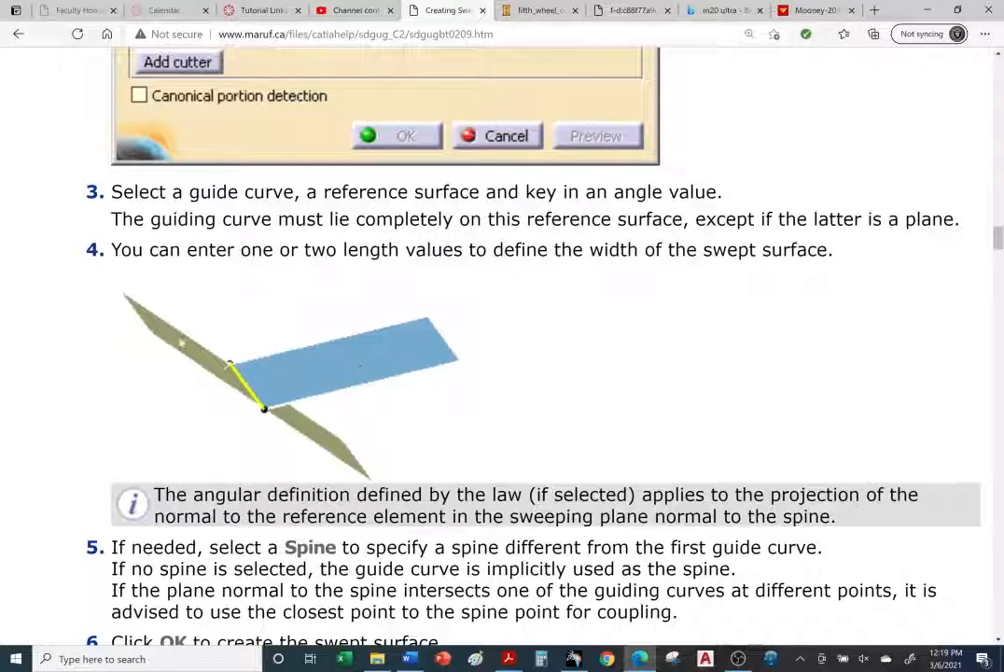
pyautogui.scroll(3, 334, 439)
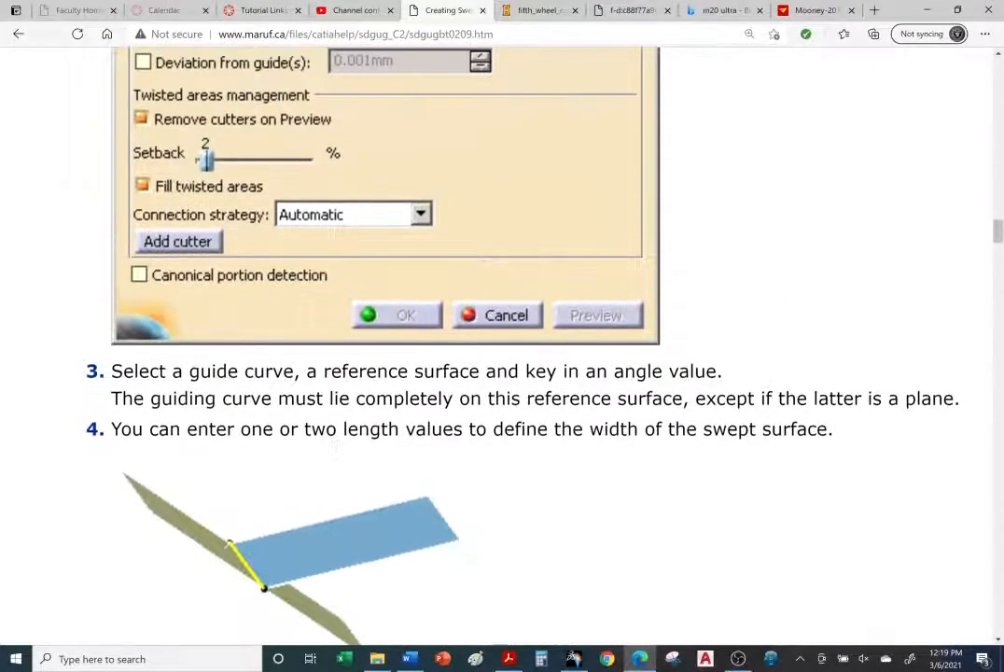
pyautogui.scroll(-9, 335, 438)
pyautogui.scroll(-5, 329, 441)
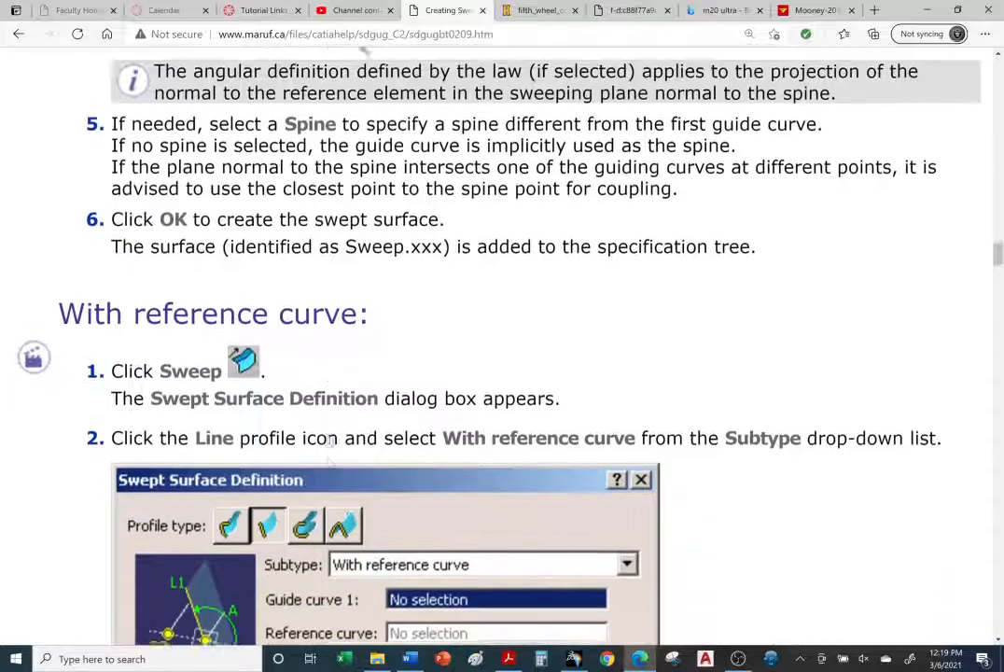
pyautogui.scroll(14, 328, 441)
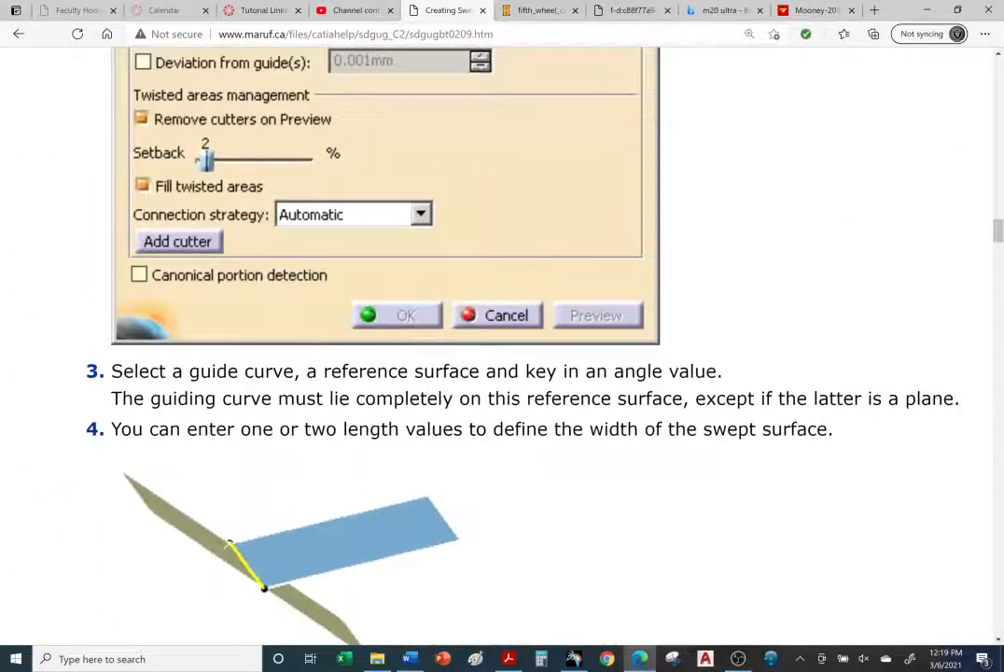
pyautogui.keyDown('ctrl'); pyautogui.scroll(-2, 416, 415); pyautogui.keyUp('ctrl')
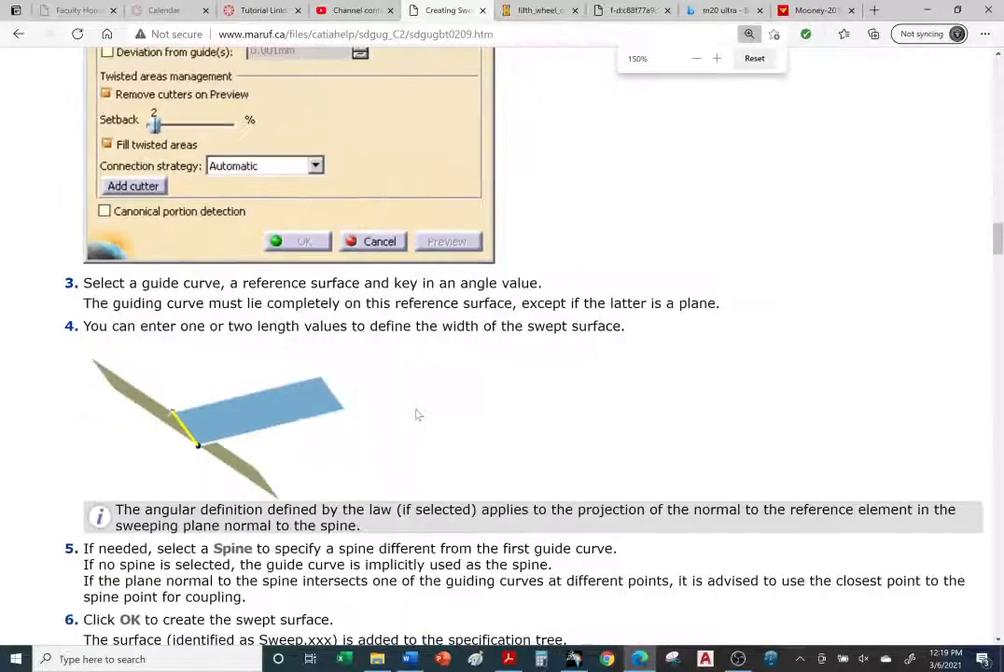
pyautogui.keyDown('ctrl'); pyautogui.scroll(1, 418, 415); pyautogui.keyUp('ctrl')
pyautogui.scroll(3, 418, 415)
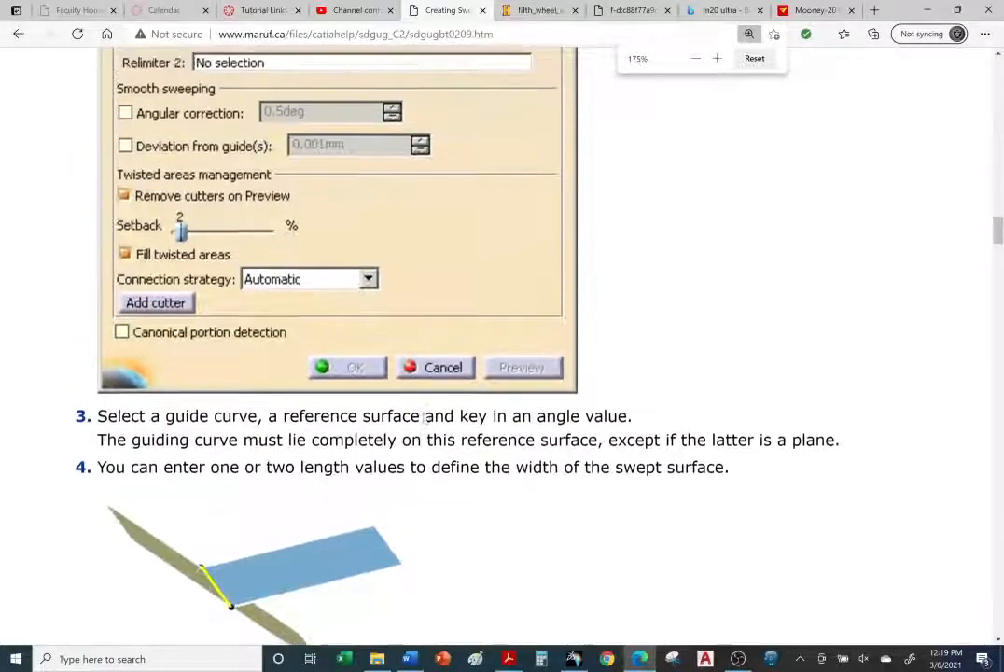
pyautogui.scroll(3, 424, 420)
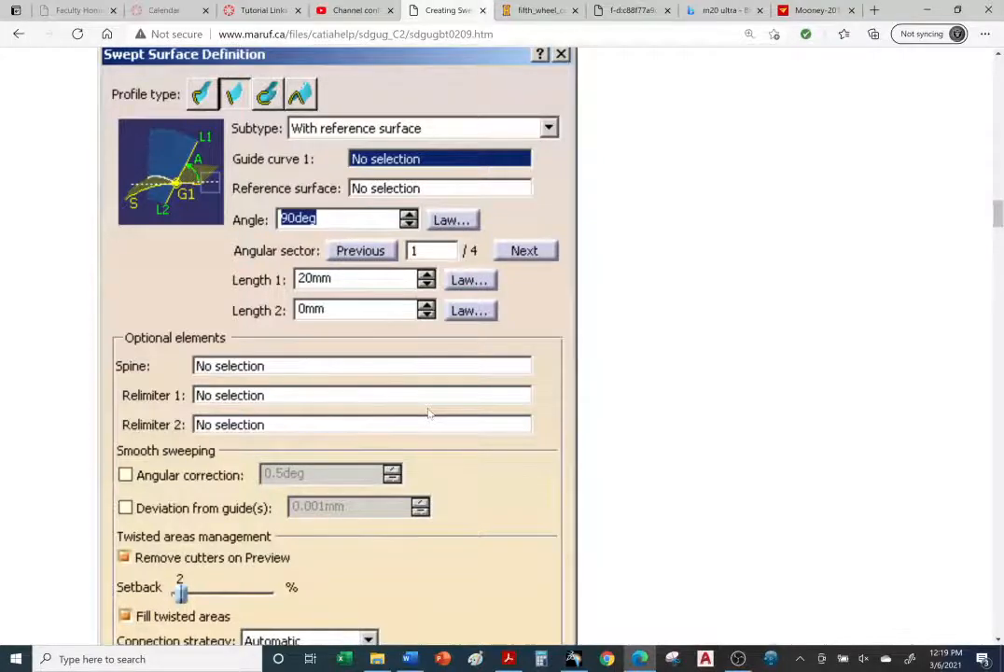
pyautogui.scroll(-6, 429, 413)
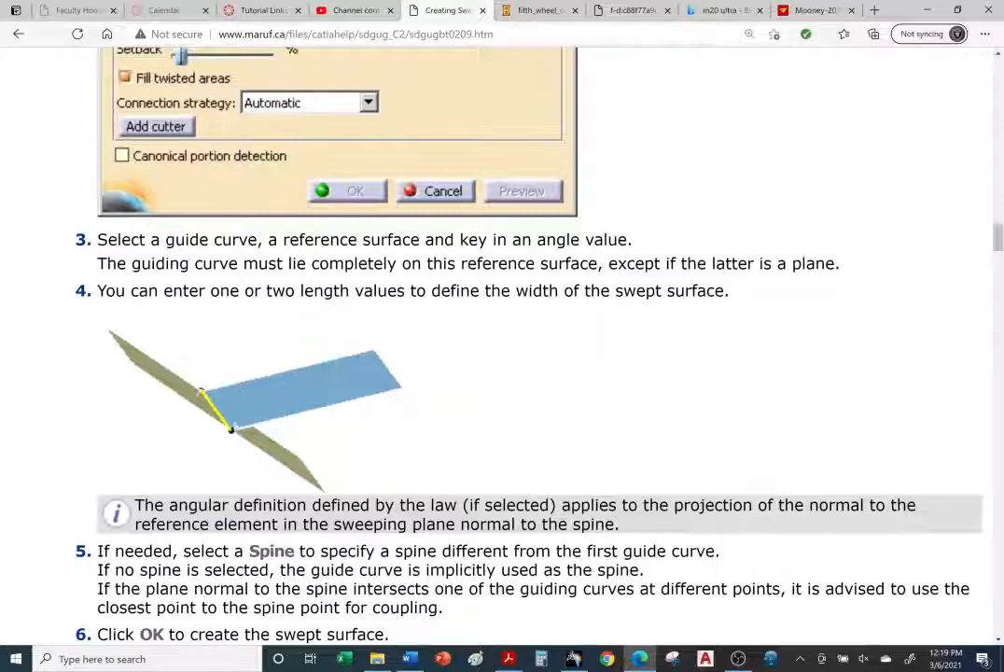
# Step: Switch to CATIA and set the Sweep.2 surface's fill colour to green in its properties
pyautogui.click(574, 659)
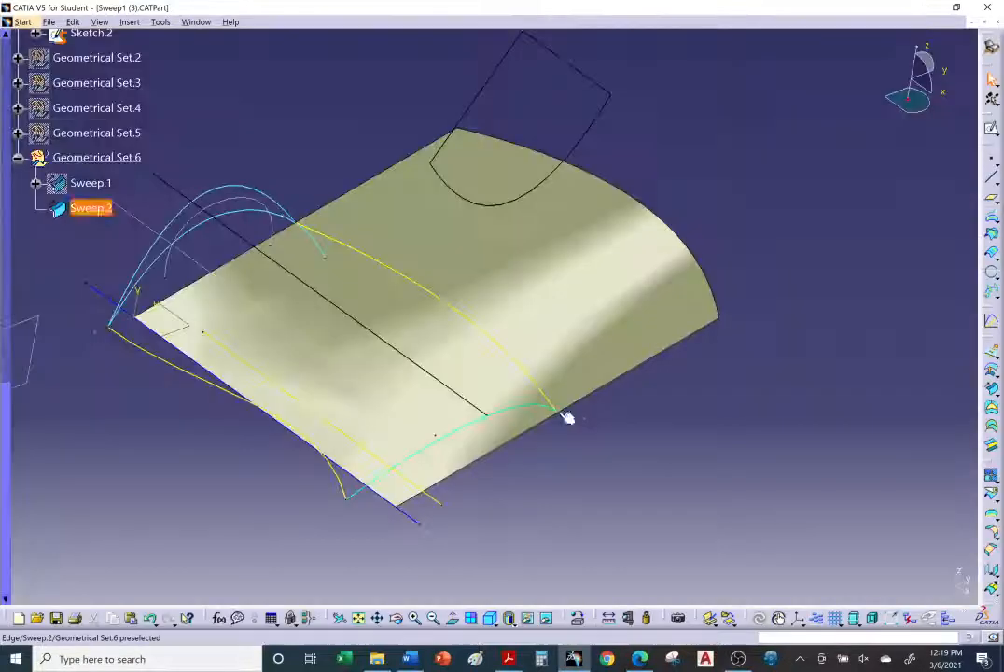
pyautogui.rightClick(515, 248)
pyautogui.click(97, 216)
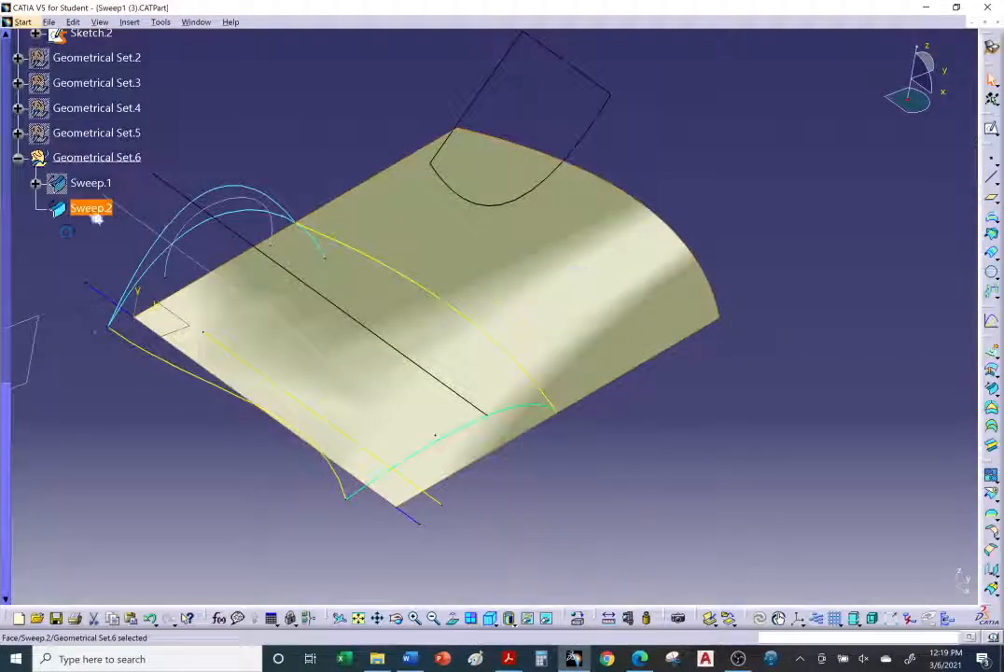
pyautogui.click(43, 275)
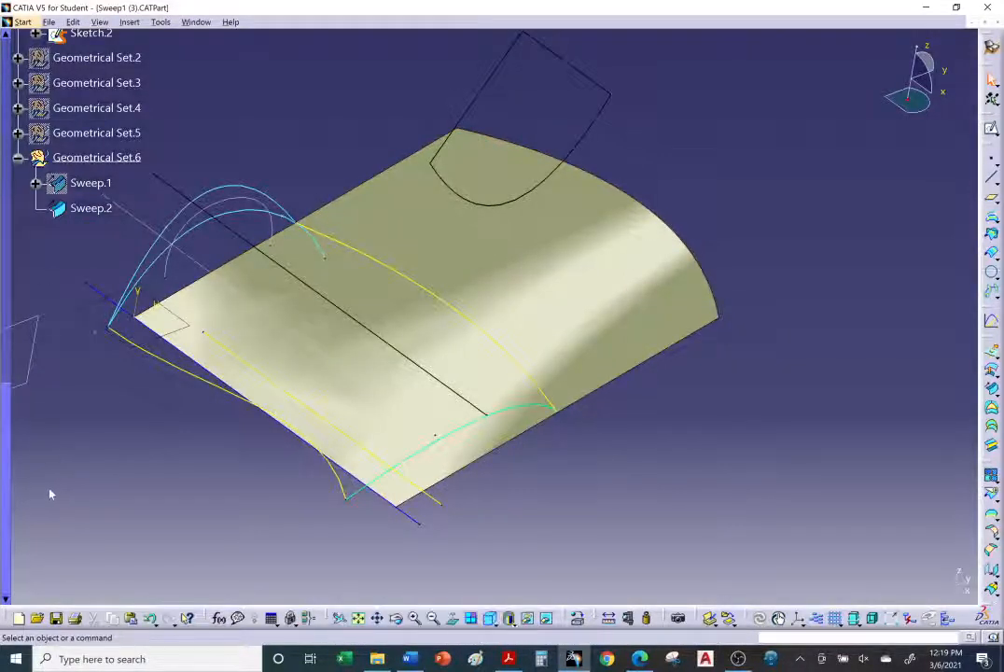
pyautogui.rightClick(94, 214)
pyautogui.click(133, 277)
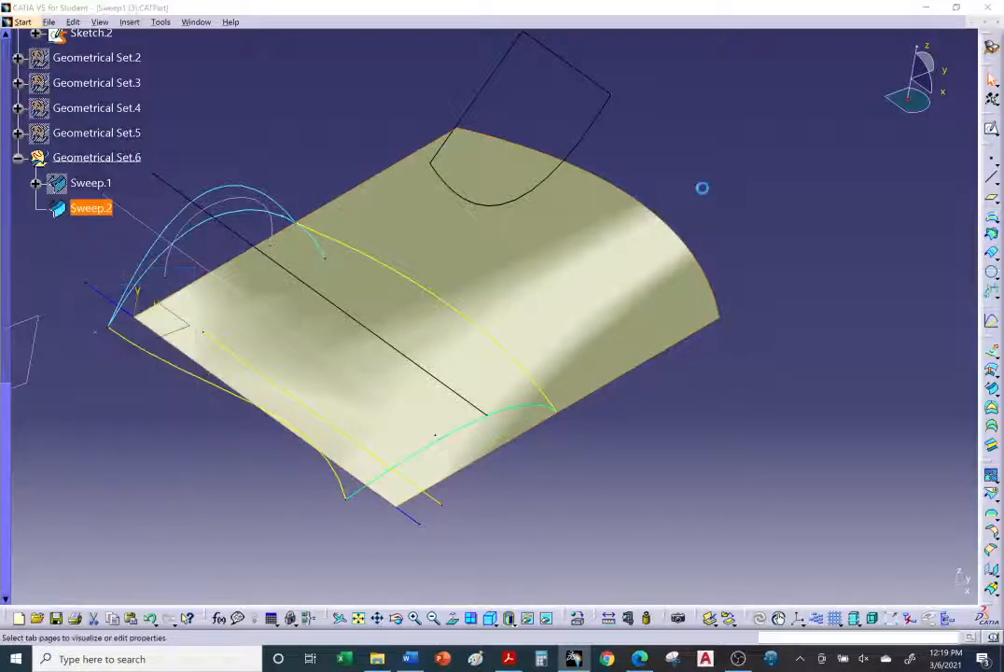
pyautogui.click(738, 142)
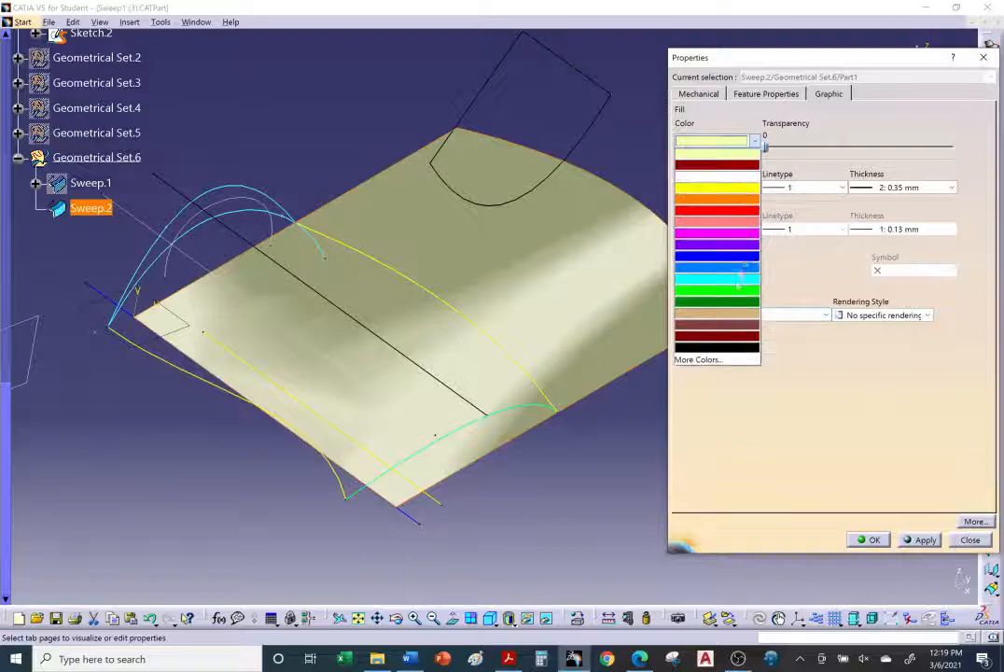
pyautogui.click(736, 302)
pyautogui.click(869, 540)
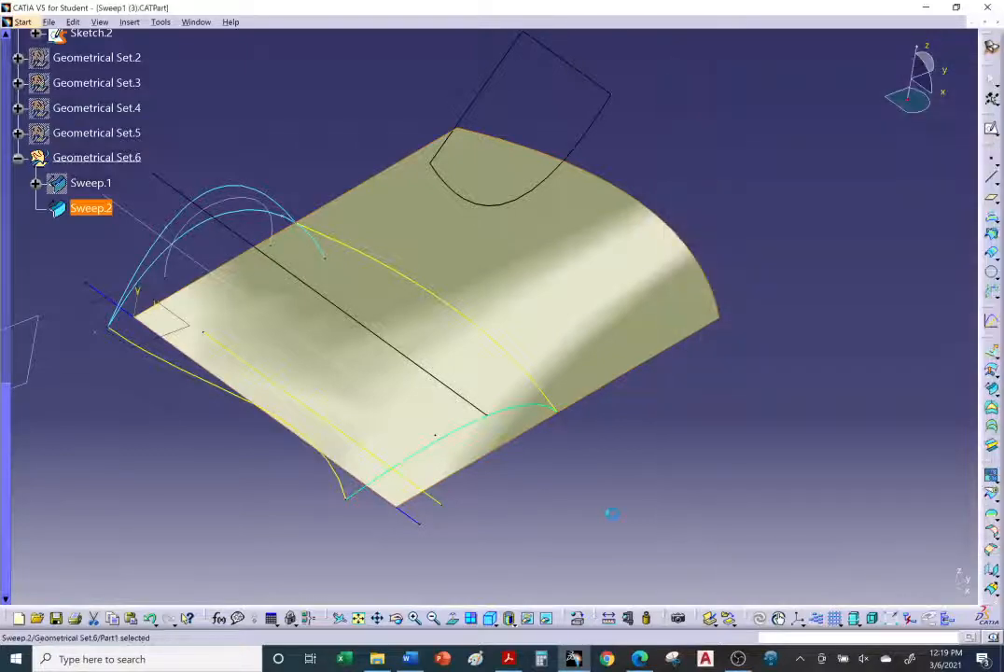
# Step: Change the scene lighting mode in the Light Sources dialog
pyautogui.moveTo(499, 421)
pyautogui.mouseDown(button='middle')
pyautogui.moveTo(498, 226)
pyautogui.moveTo(504, 415)
pyautogui.mouseUp(button='middle')
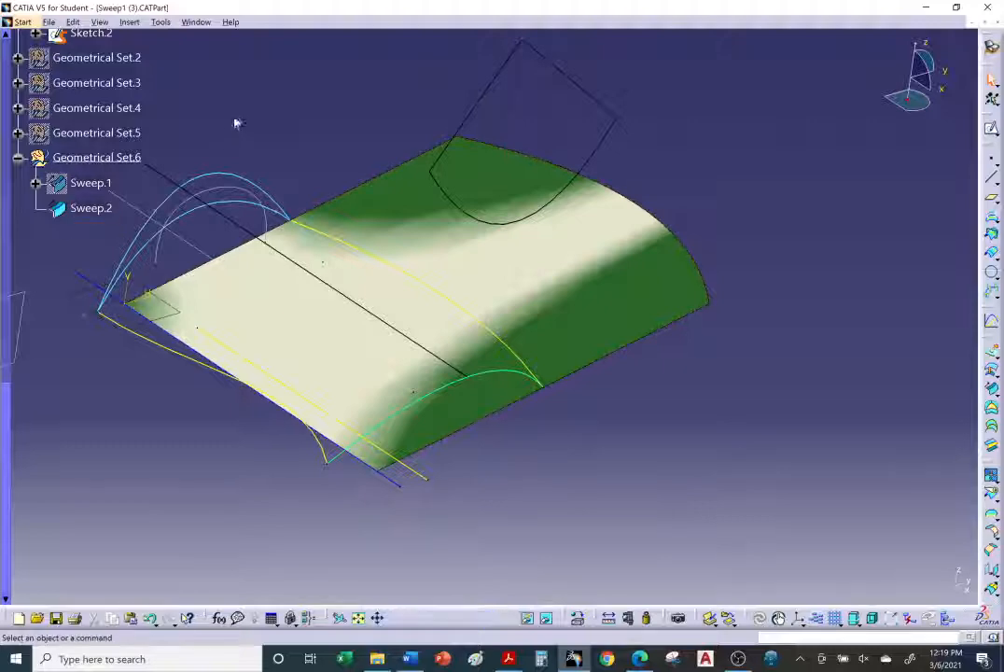
pyautogui.click(99, 22)
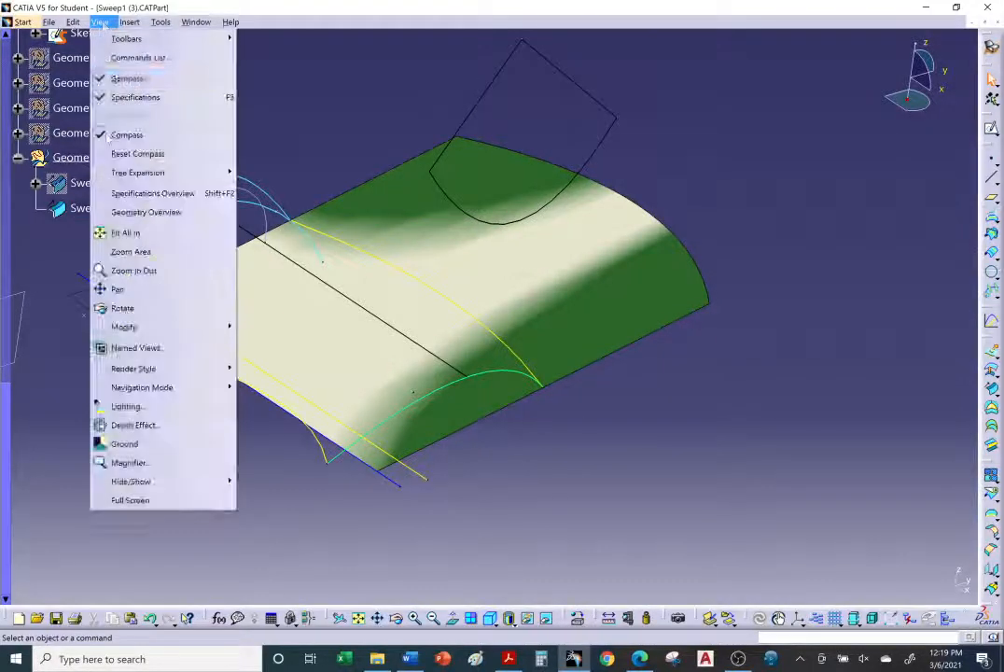
pyautogui.click(116, 406)
pyautogui.click(414, 283)
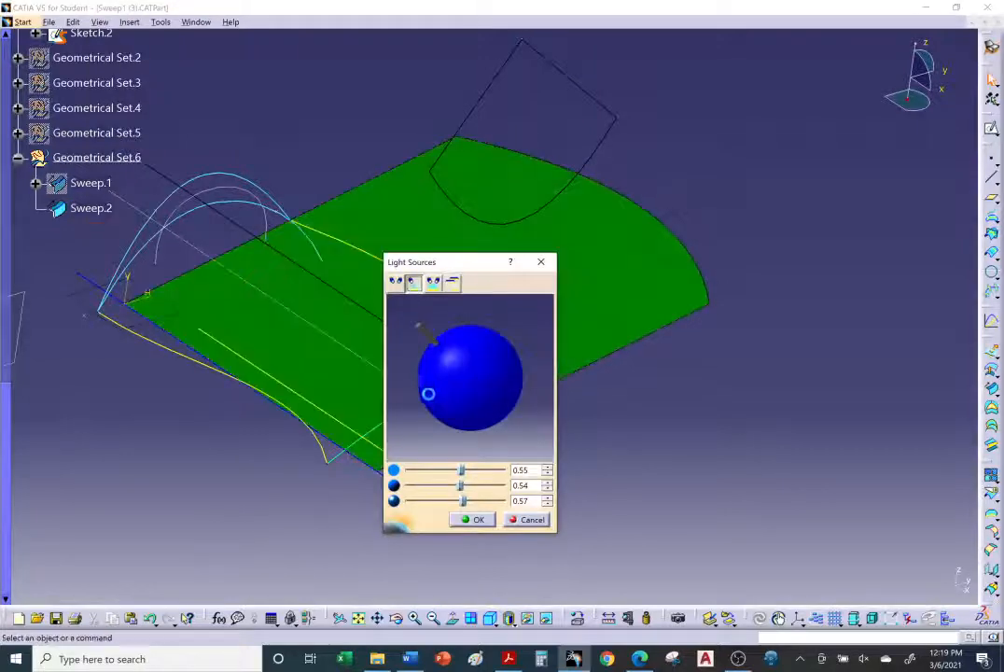
pyautogui.click(466, 525)
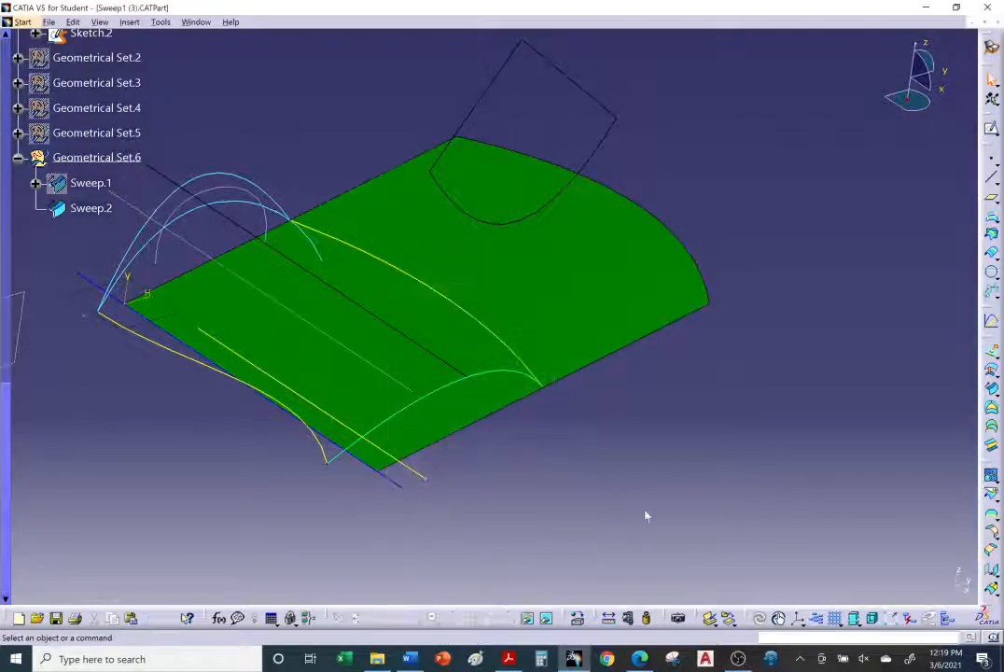
# Step: Hide the Sweep.2 surface
pyautogui.moveTo(646, 517); pyautogui.dragTo(453, 560, button='middle')
pyautogui.moveTo(454, 404); pyautogui.dragTo(635, 313, button='middle')
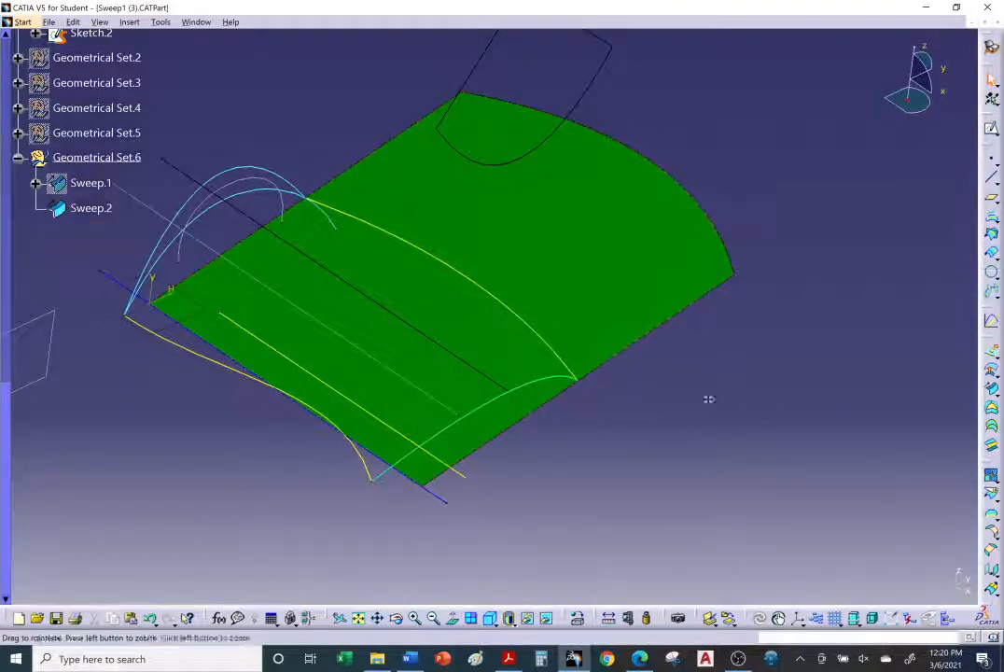
pyautogui.moveTo(706, 399); pyautogui.dragTo(718, 399, button='middle')
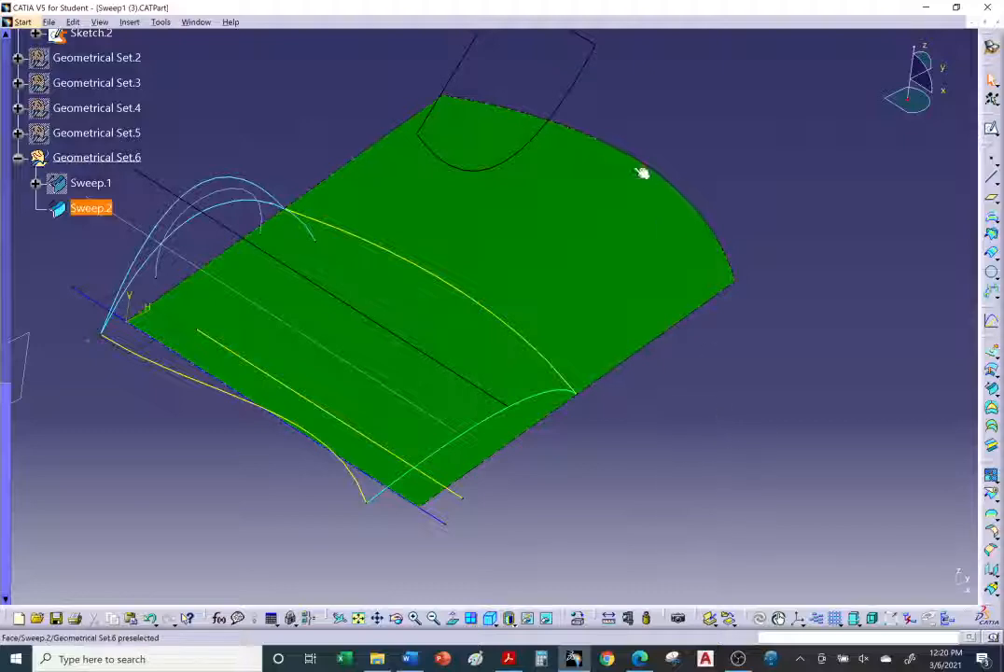
pyautogui.rightClick(90, 208)
pyautogui.click(112, 255)
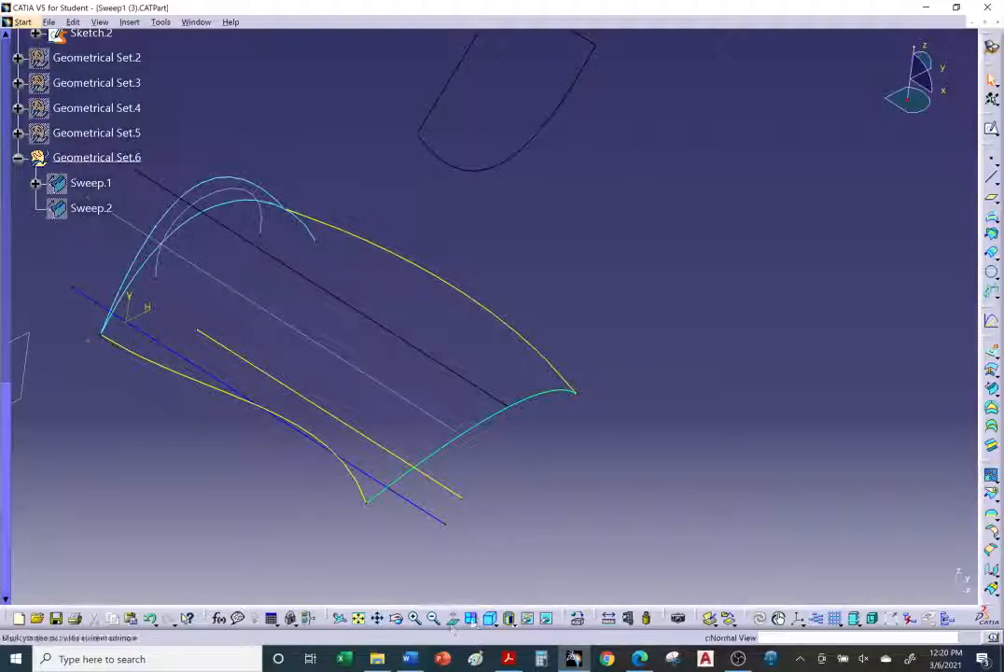
# Step: Browse the hidden elements in the swapped visible space, then return to the normal view
pyautogui.click(548, 620)
pyautogui.moveTo(542, 383)
pyautogui.mouseDown(button='middle')
pyautogui.moveTo(533, 318)
pyautogui.moveTo(466, 231)
pyautogui.moveTo(400, 247)
pyautogui.moveTo(480, 318)
pyautogui.moveTo(385, 320)
pyautogui.moveTo(347, 227)
pyautogui.moveTo(312, 194)
pyautogui.moveTo(297, 264)
pyautogui.moveTo(482, 287)
pyautogui.moveTo(560, 386)
pyautogui.moveTo(495, 298)
pyautogui.moveTo(506, 341)
pyautogui.moveTo(578, 393)
pyautogui.moveTo(554, 312)
pyautogui.moveTo(549, 406)
pyautogui.moveTo(497, 356)
pyautogui.mouseUp(button='middle')
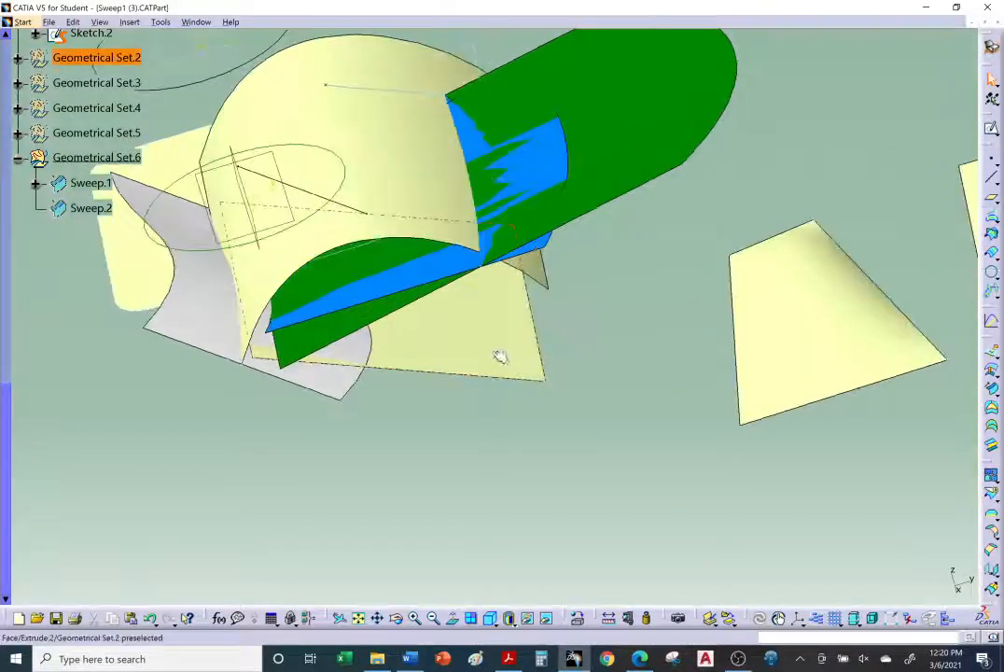
pyautogui.click(498, 357)
pyautogui.moveTo(359, 411)
pyautogui.mouseDown(button='middle')
pyautogui.moveTo(457, 399)
pyautogui.moveTo(502, 439)
pyautogui.moveTo(422, 443)
pyautogui.mouseUp(button='middle')
pyautogui.scroll(1, 423, 445)
pyautogui.click(426, 449)
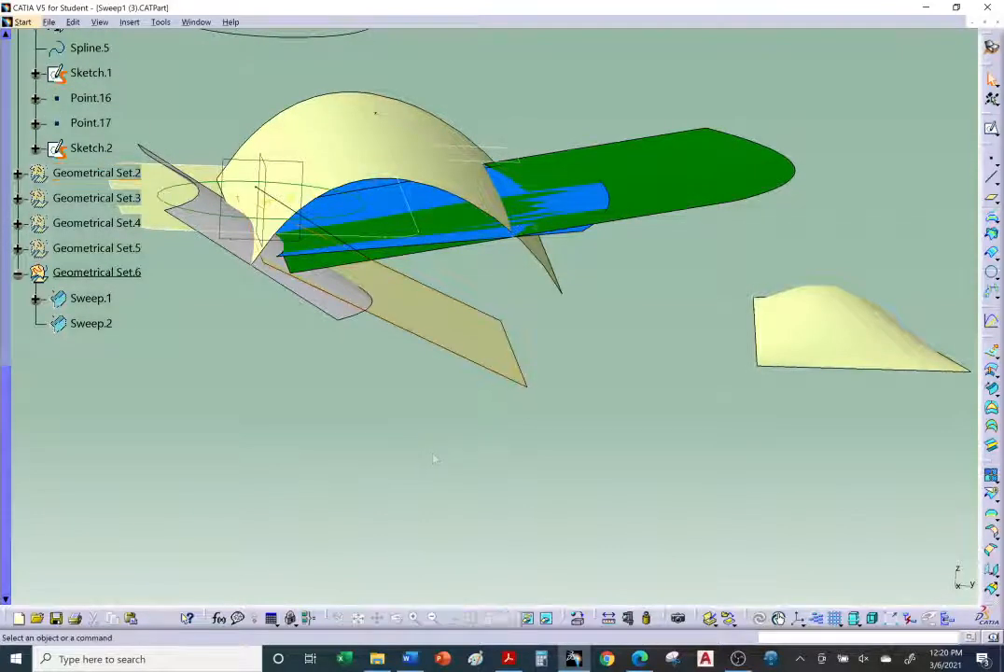
pyautogui.moveTo(476, 405); pyautogui.dragTo(453, 329, button='middle')
pyautogui.click(452, 330)
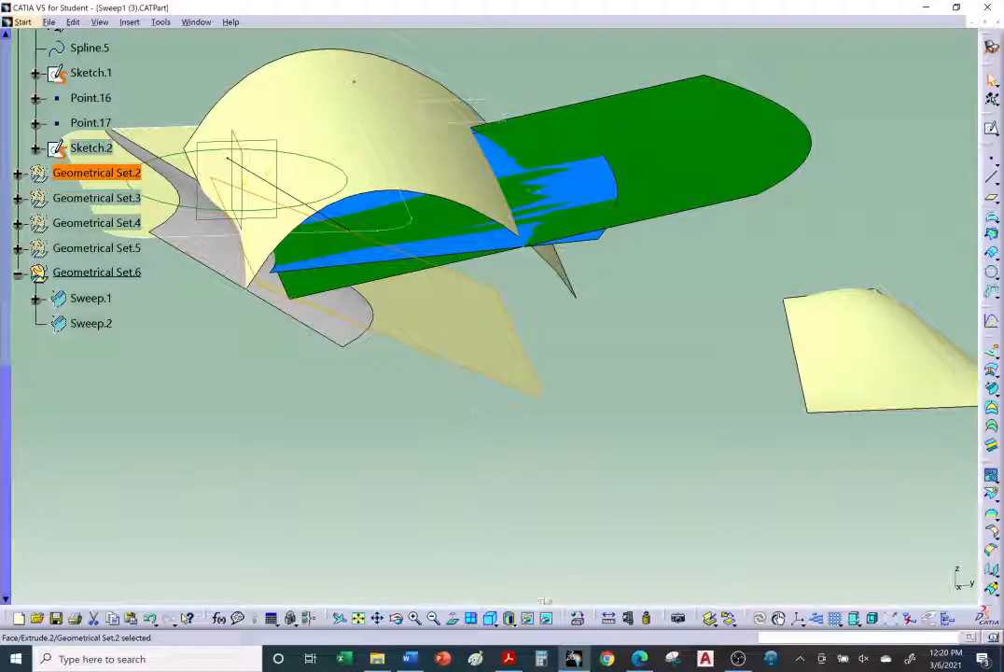
pyautogui.click(548, 618)
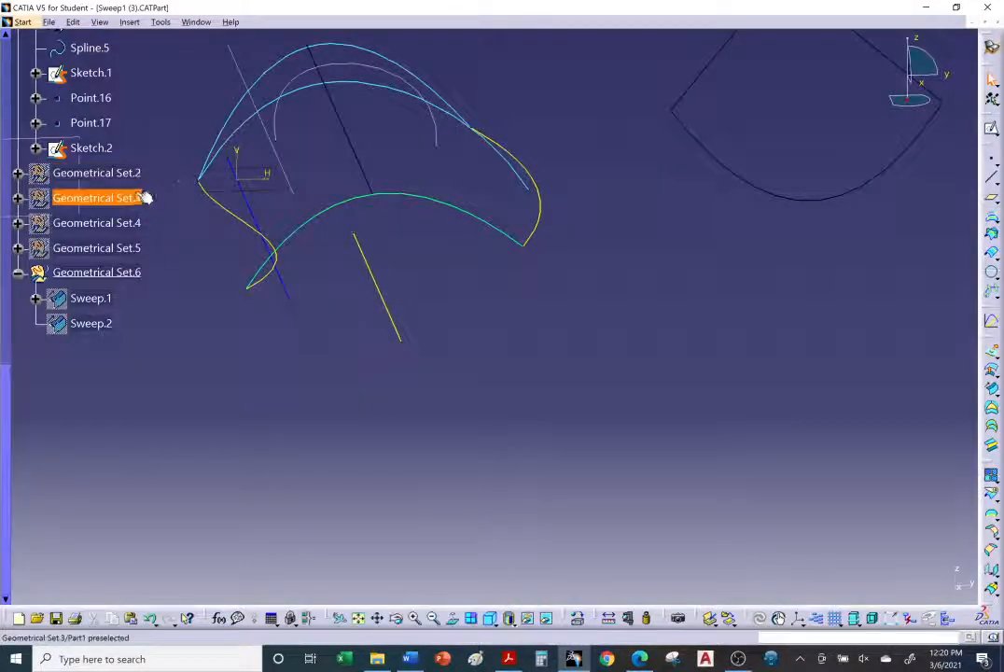
# Step: Show Geometrical Set.2 in the model
pyautogui.click(121, 174)
pyautogui.rightClick(123, 175)
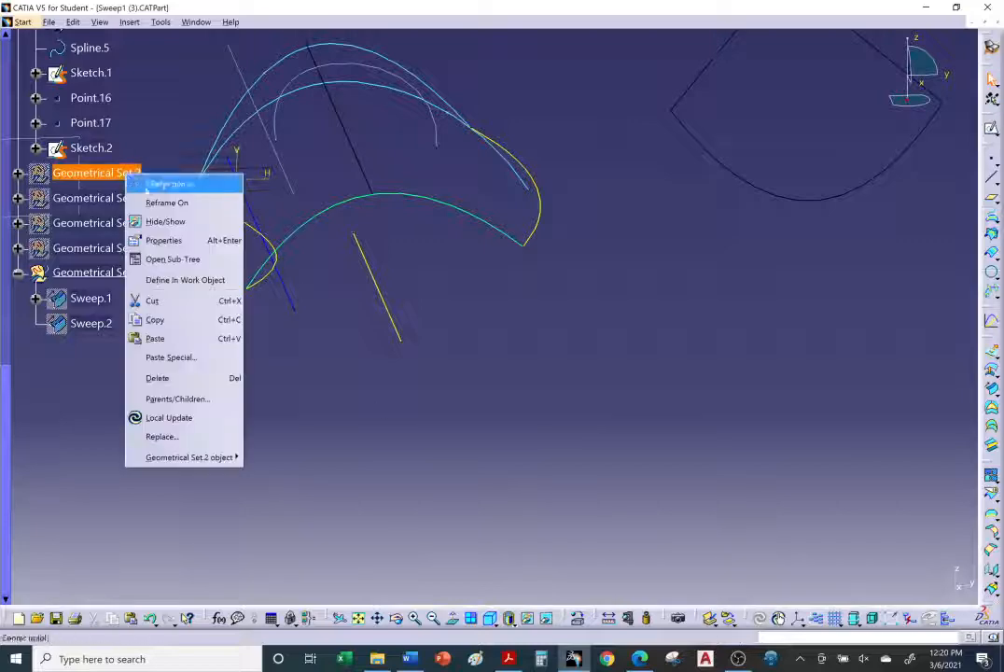
pyautogui.click(164, 222)
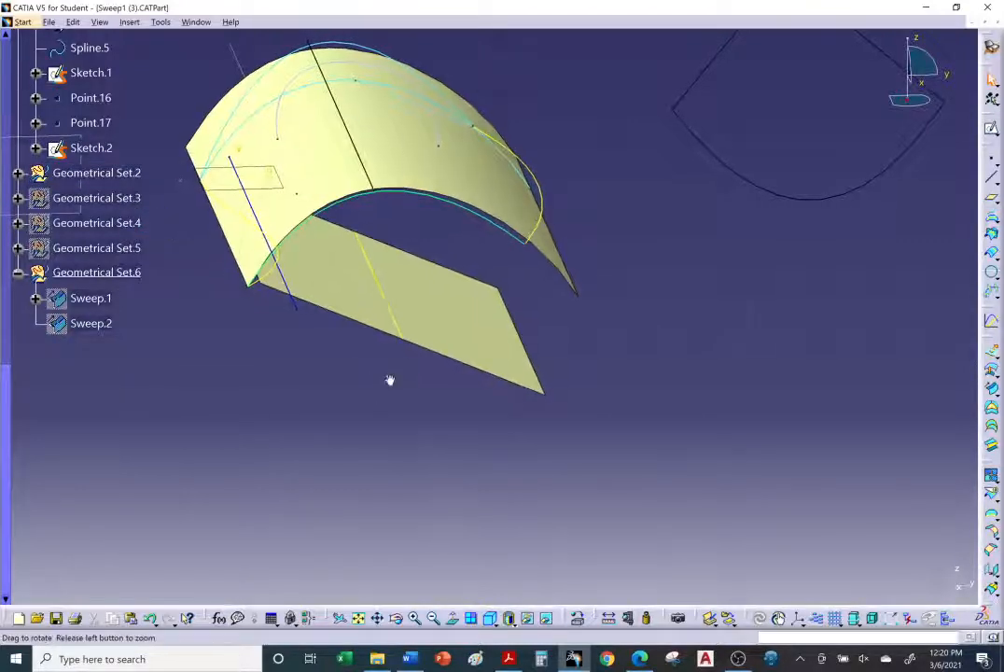
# Step: Hide the arched extruded surface of Geometrical Set.2, keeping the flat plane visible, and expand the set in the tree
pyautogui.moveTo(390, 381); pyautogui.dragTo(444, 317, button='middle')
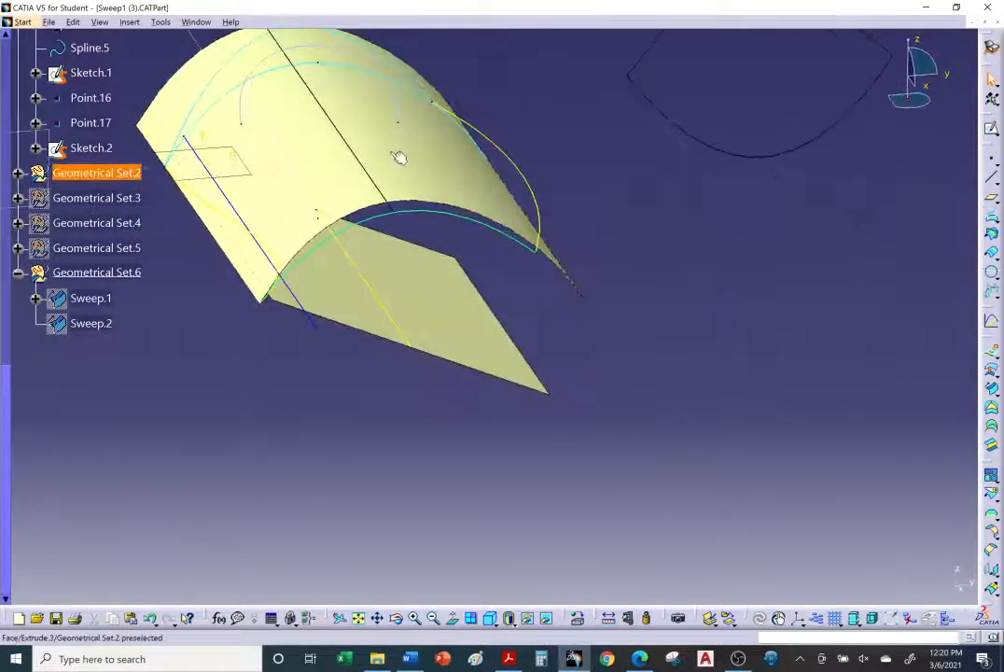
pyautogui.rightClick(397, 159)
pyautogui.click(410, 200)
pyautogui.moveTo(403, 202); pyautogui.dragTo(469, 301, button='middle')
pyautogui.click(470, 300)
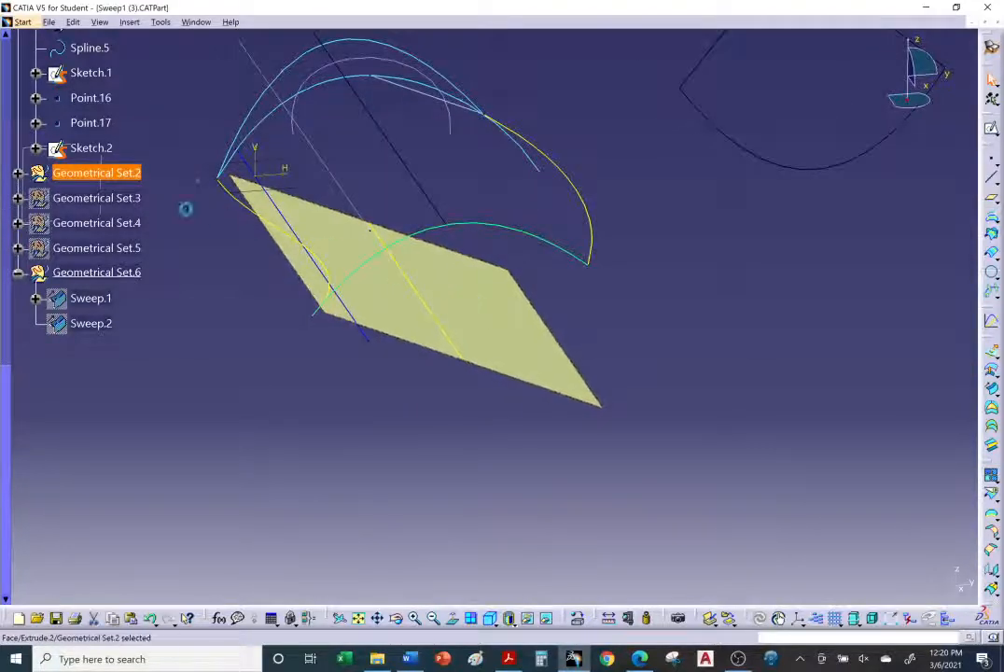
pyautogui.click(18, 172)
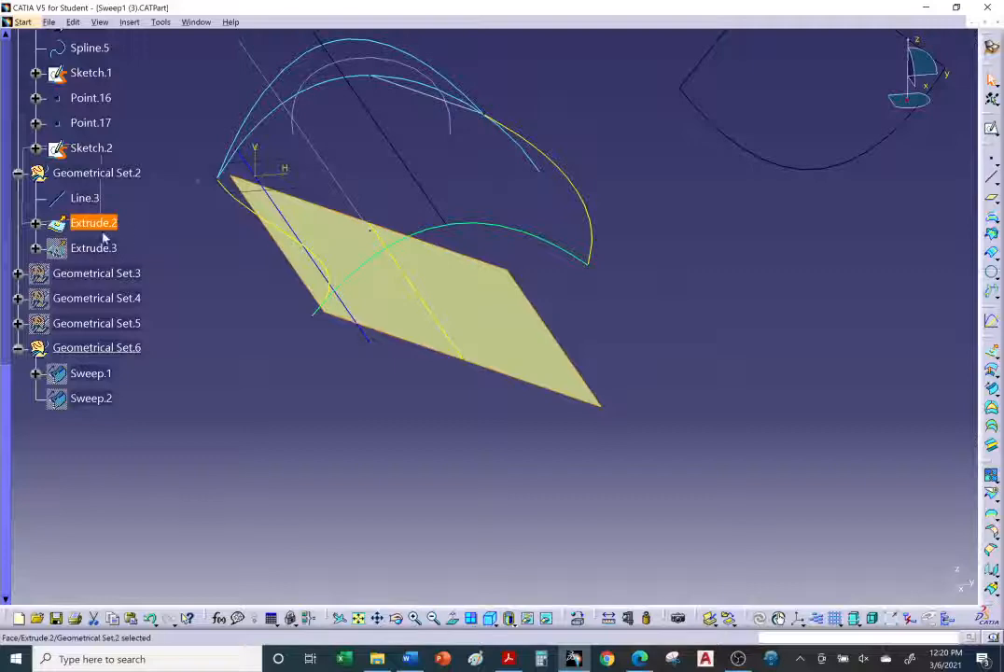
# Step: Define Geometrical Set.6 as the in-work object
pyautogui.moveTo(399, 392); pyautogui.dragTo(669, 414, button='middle')
pyautogui.scroll(2, 298, 440)
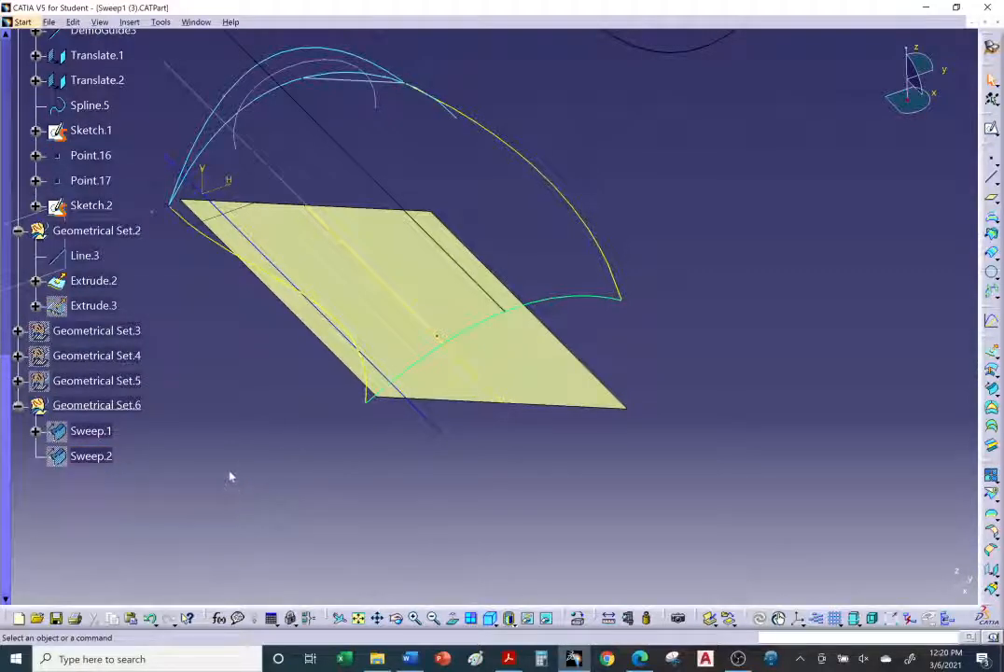
pyautogui.rightClick(118, 417)
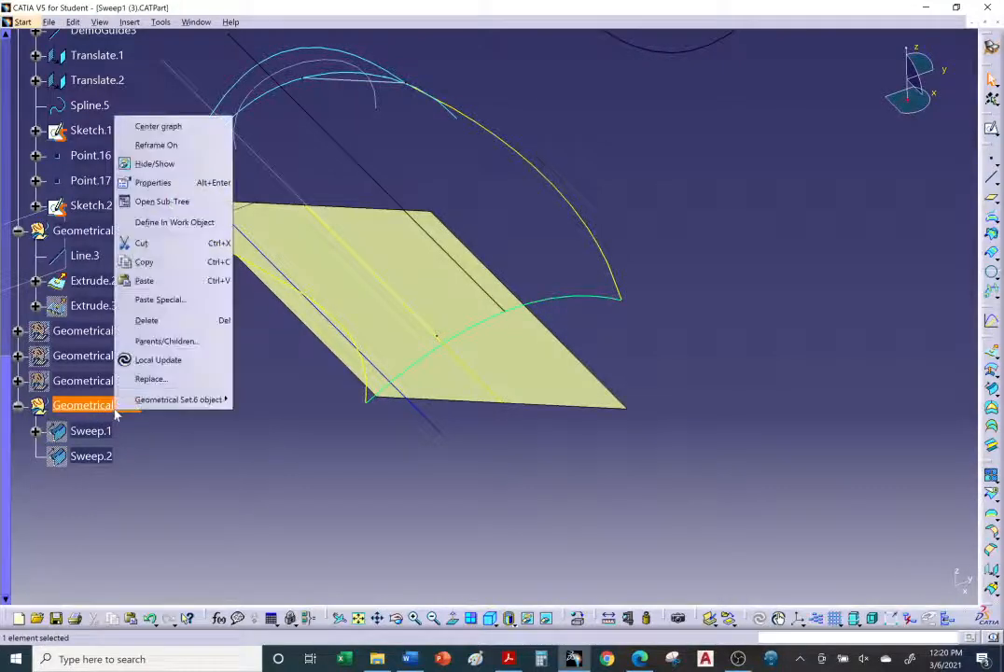
pyautogui.click(155, 224)
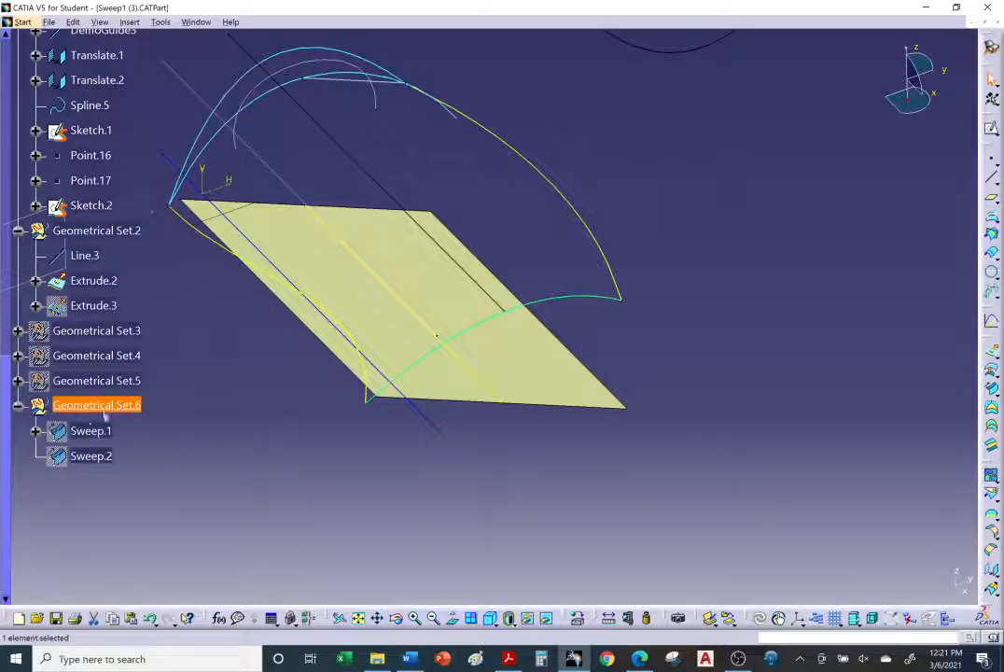
pyautogui.click(236, 435)
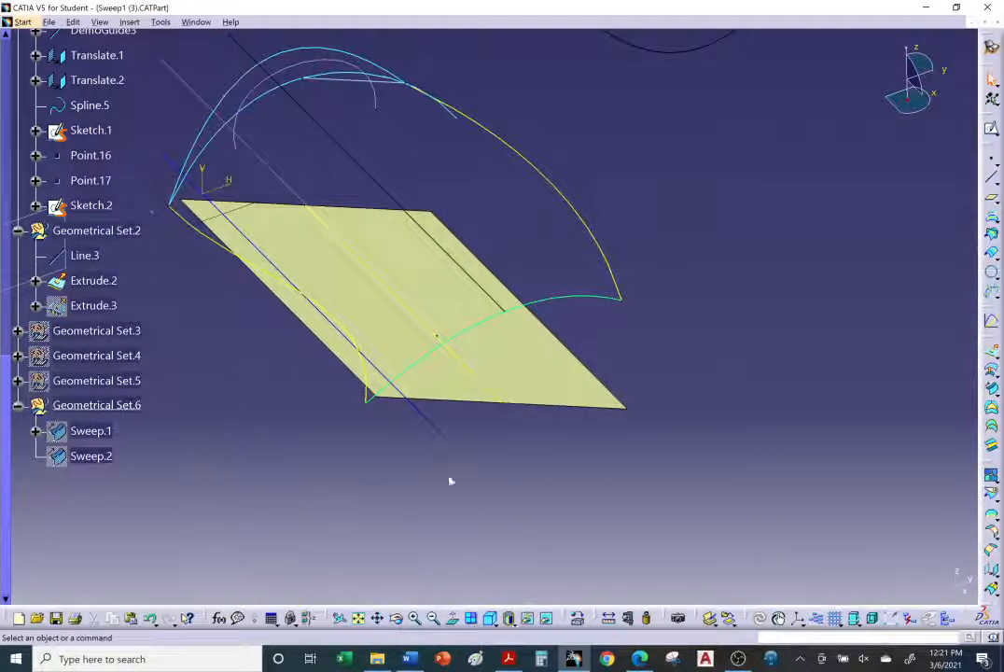
pyautogui.moveTo(451, 482); pyautogui.dragTo(439, 533, button='middle')
pyautogui.rightClick(531, 377)
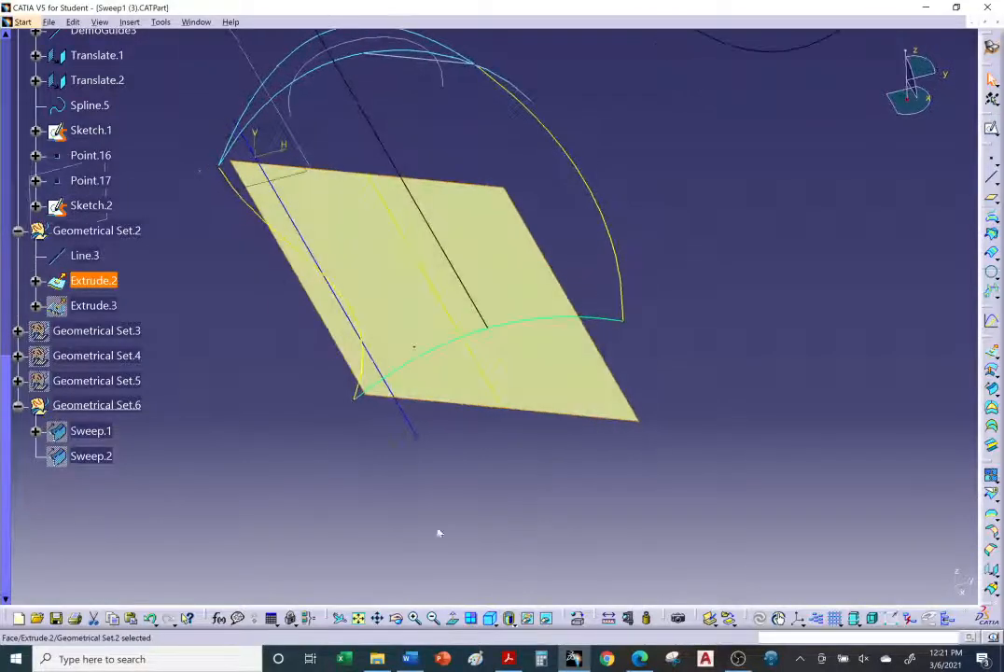
# Step: Switch to the browser to review the tutorial's With reference surface instructions, then return to CATIA
pyautogui.hotkey('alt', 'Tab')
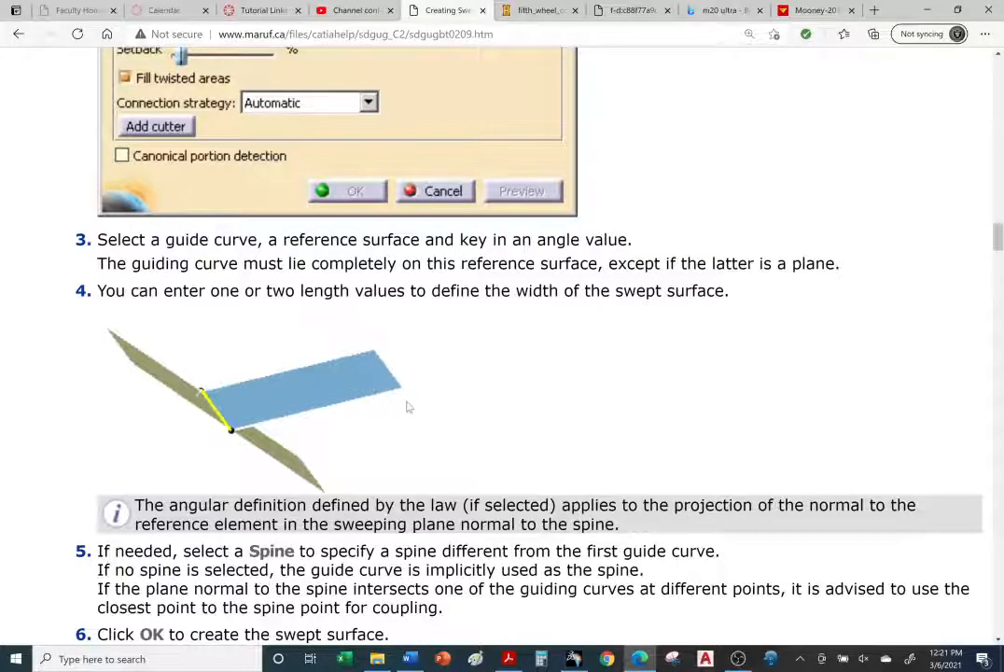
pyautogui.scroll(7, 408, 407)
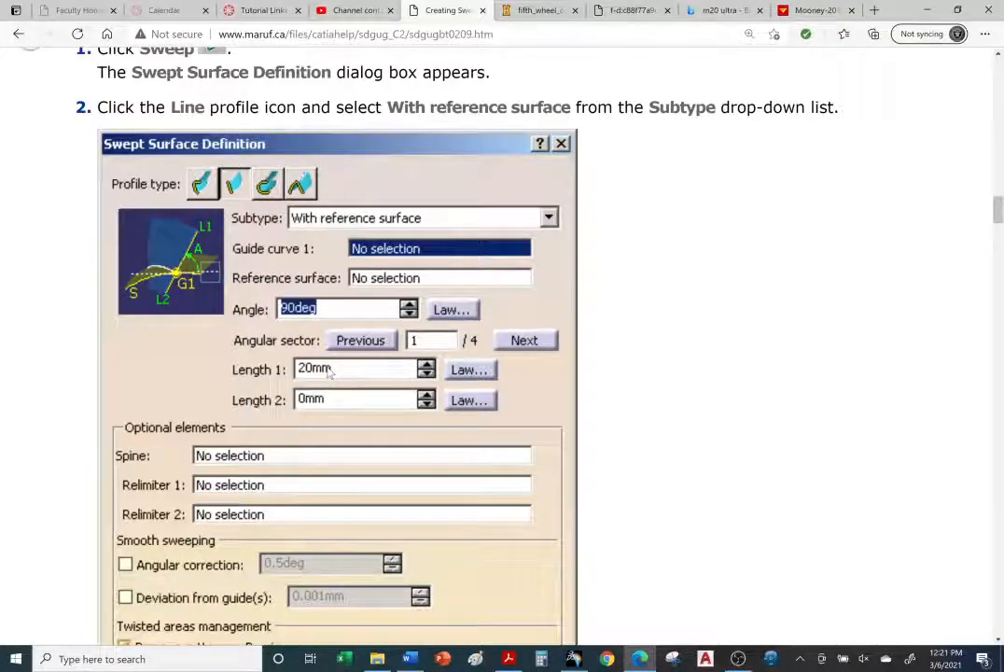
pyautogui.scroll(-7, 345, 374)
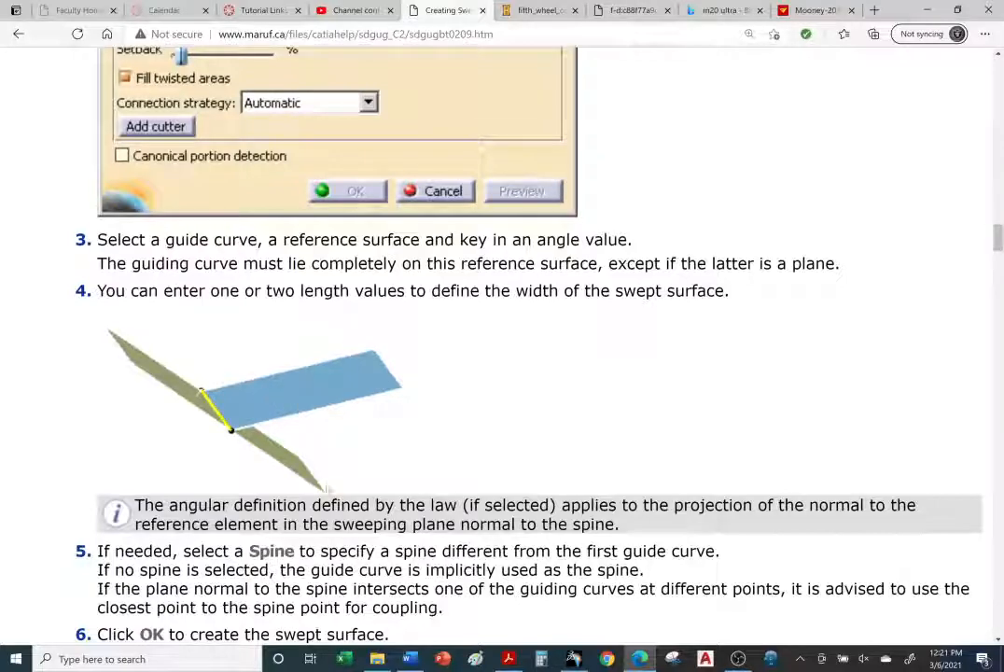
pyautogui.click(574, 659)
# Step: Start a line-profile Sweep and choose the With reference surface subtype
pyautogui.moveTo(448, 410); pyautogui.dragTo(925, 369, button='middle')
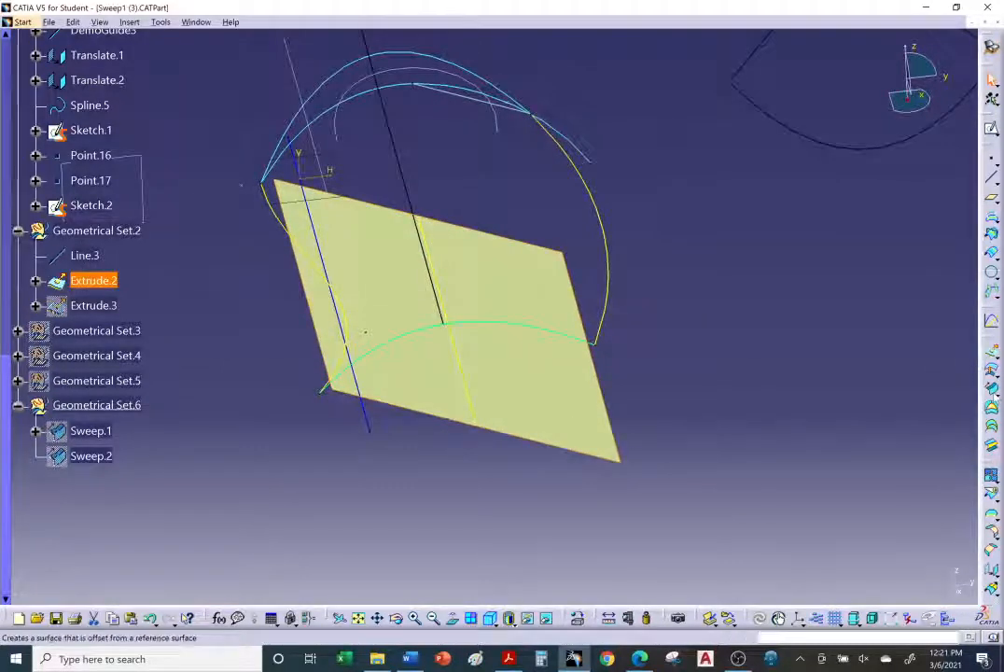
pyautogui.click(992, 390)
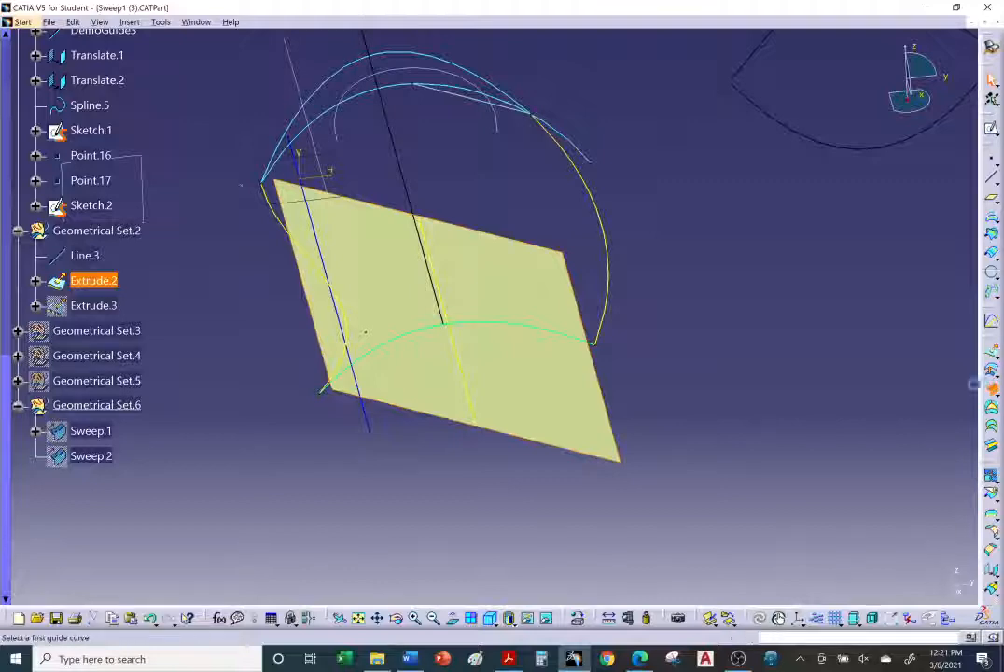
pyautogui.moveTo(511, 484); pyautogui.dragTo(457, 496, button='middle')
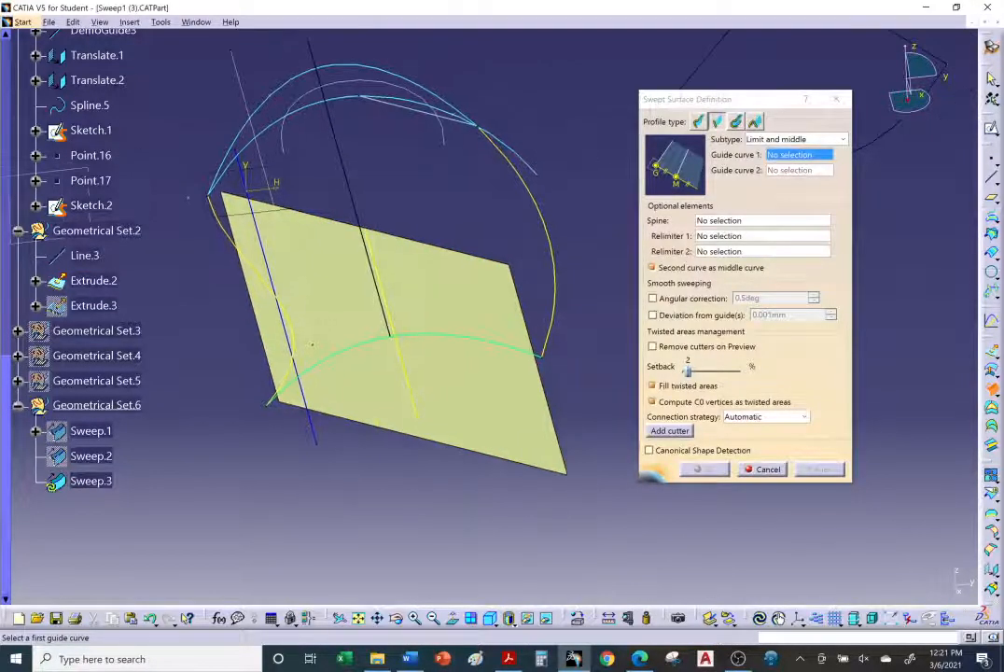
pyautogui.click(839, 139)
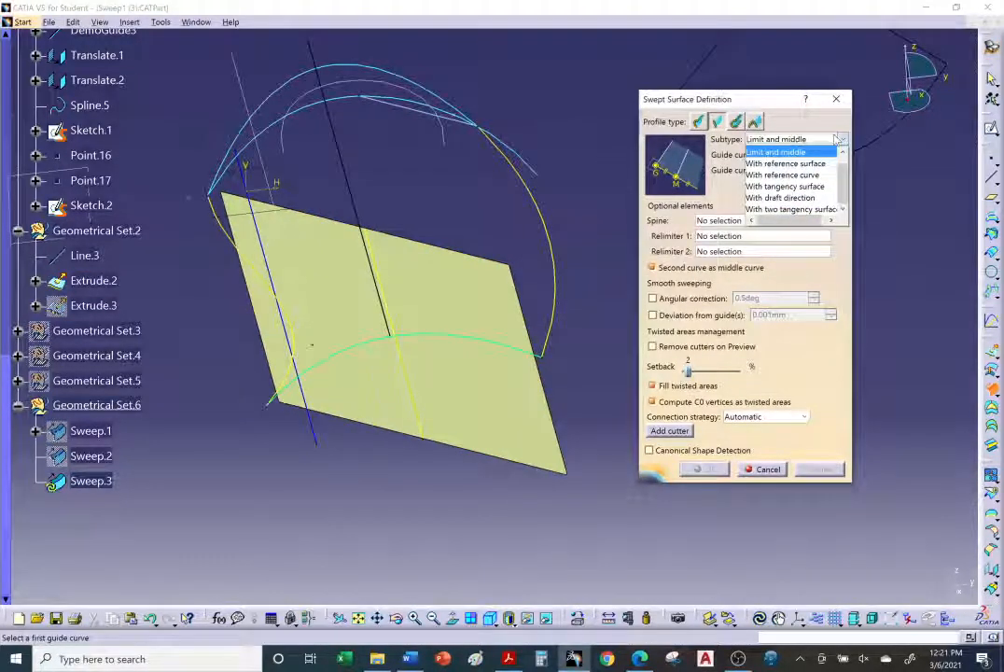
pyautogui.click(801, 165)
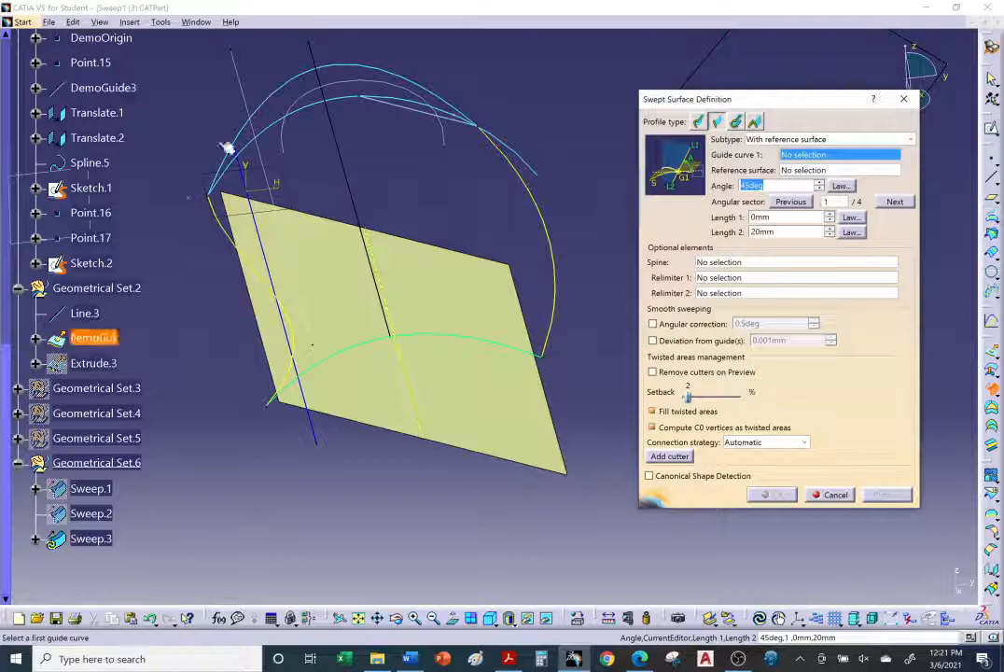
# Step: Pick DemoGuide3 as the guide curve and the flat Extrude.2 plane as reference surface, and set the angle to 90deg
pyautogui.click(411, 393)
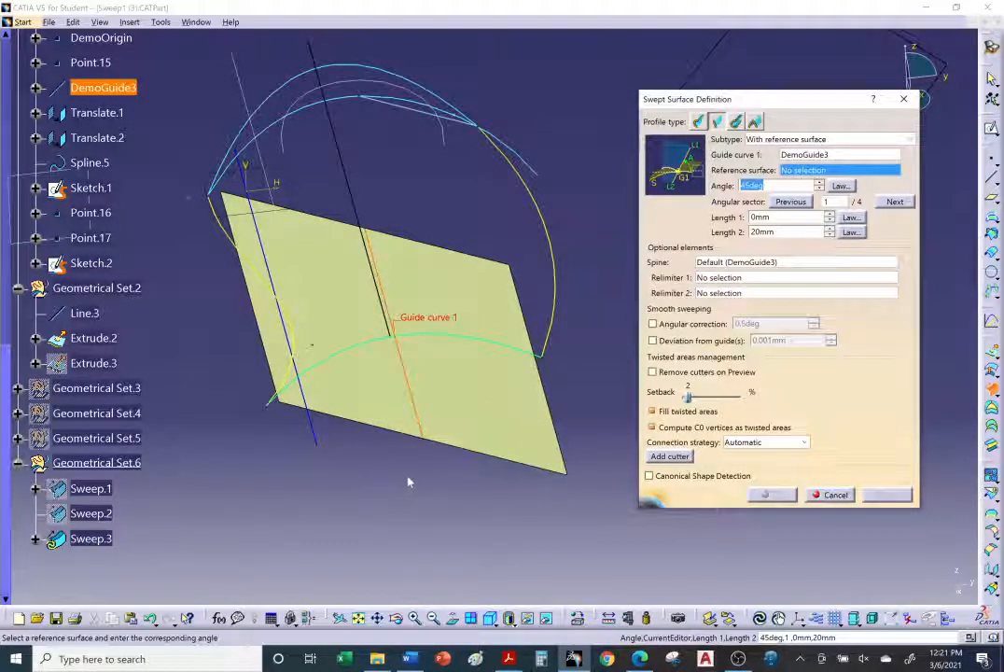
pyautogui.click(467, 378)
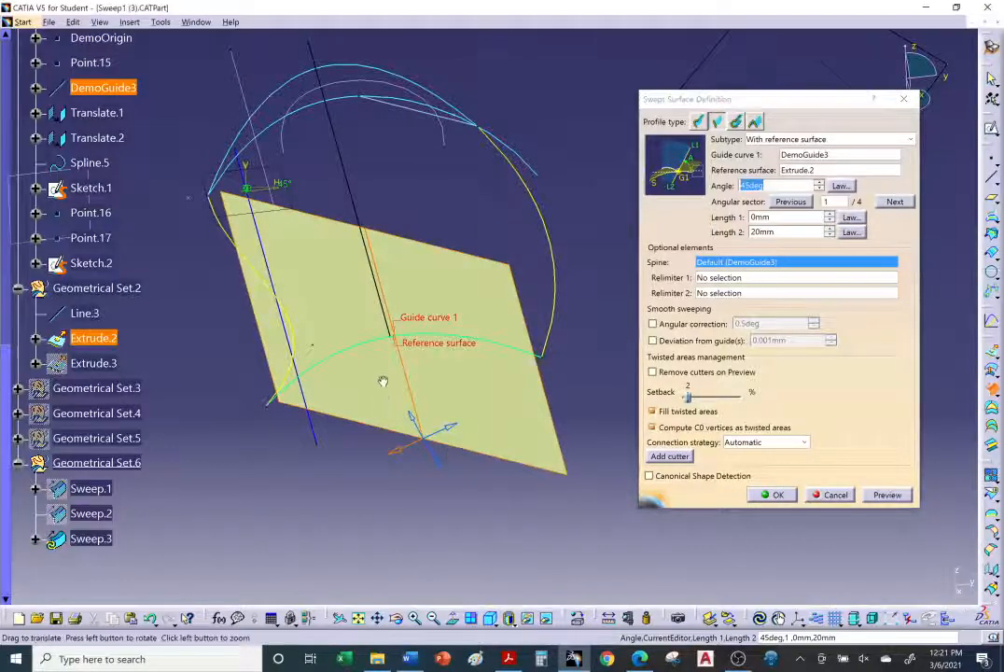
pyautogui.moveTo(381, 381); pyautogui.dragTo(385, 336, button='middle')
pyautogui.doubleClick(752, 186)
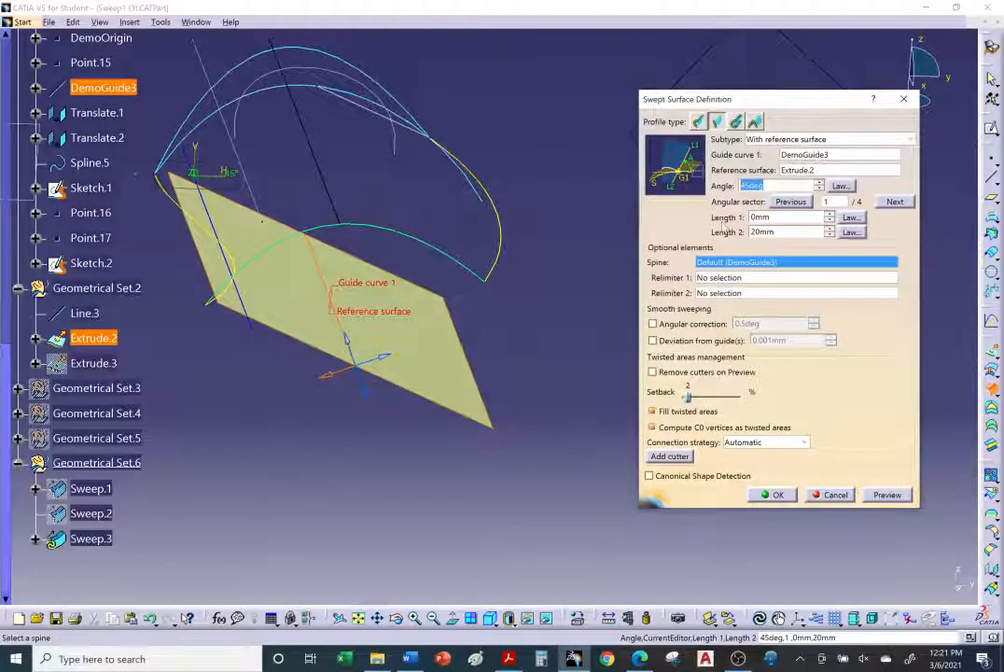
pyautogui.write('90')
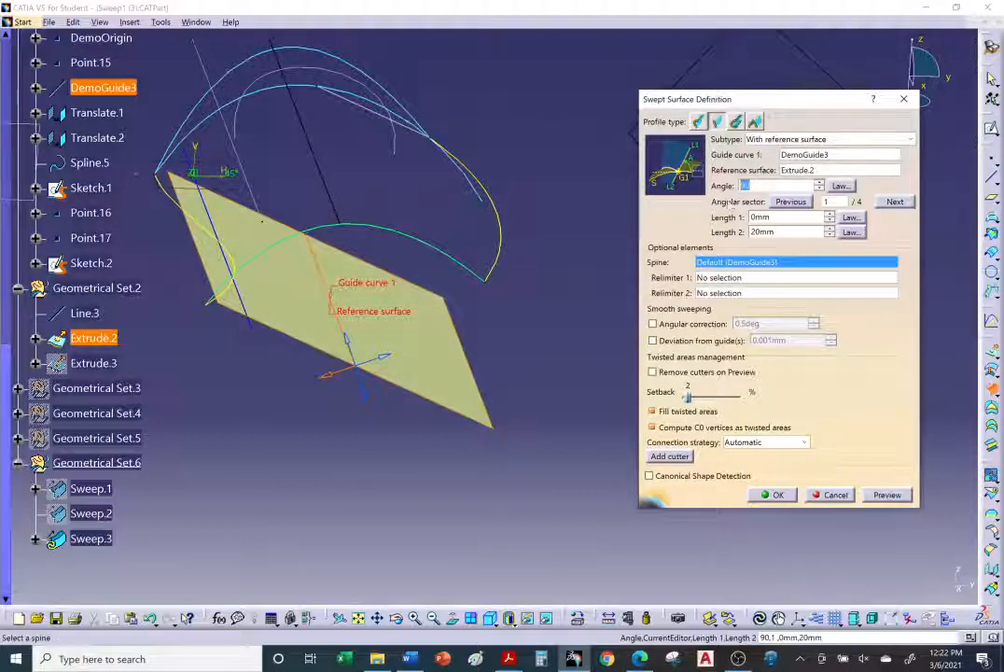
# Step: Switch to the browser to reread the tutorial's steps for the reference-surface sweep, then return to CATIA
pyautogui.click(639, 659)
pyautogui.scroll(5, 494, 449)
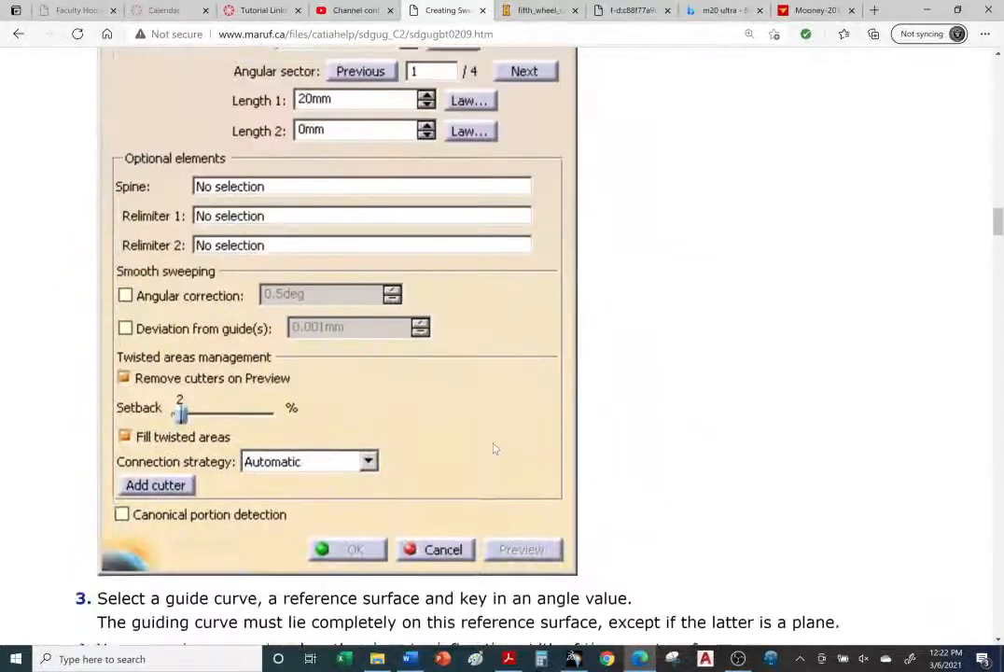
pyautogui.scroll(1, 495, 449)
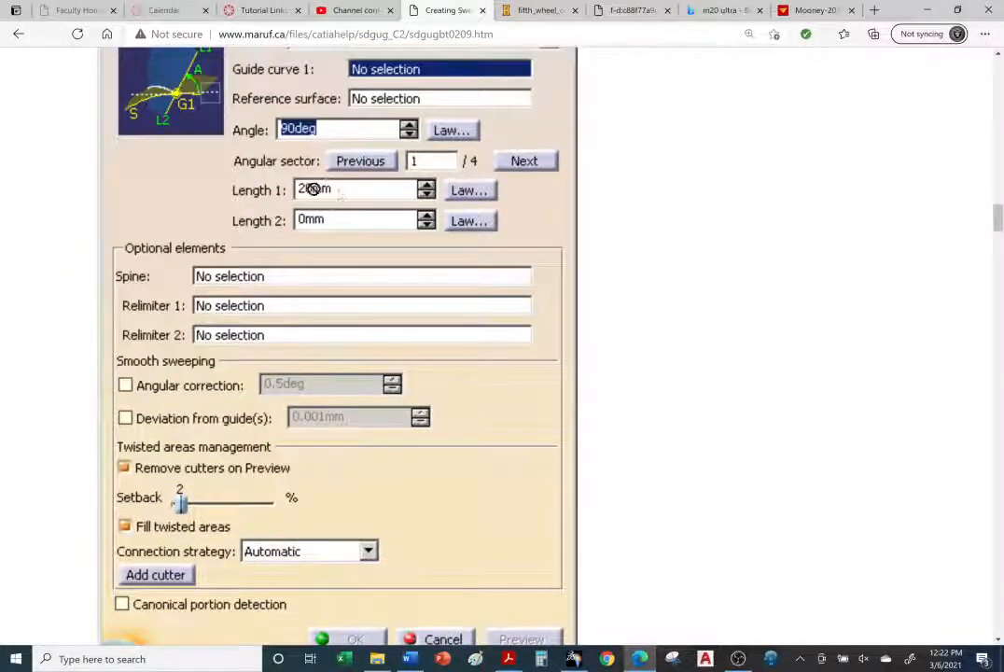
pyautogui.scroll(-4, 495, 449)
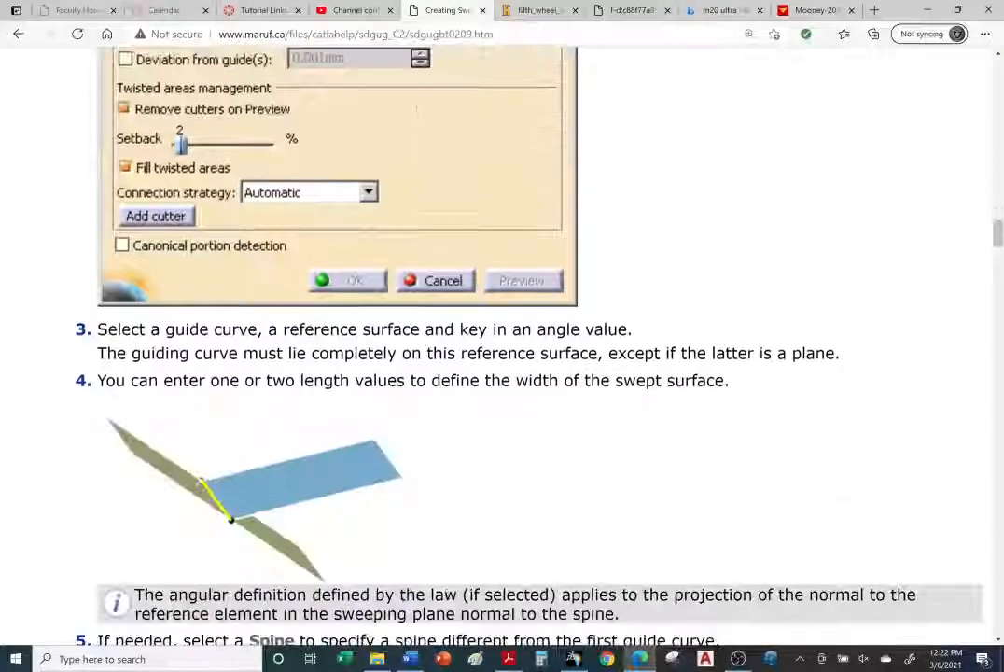
pyautogui.scroll(-2, 400, 446)
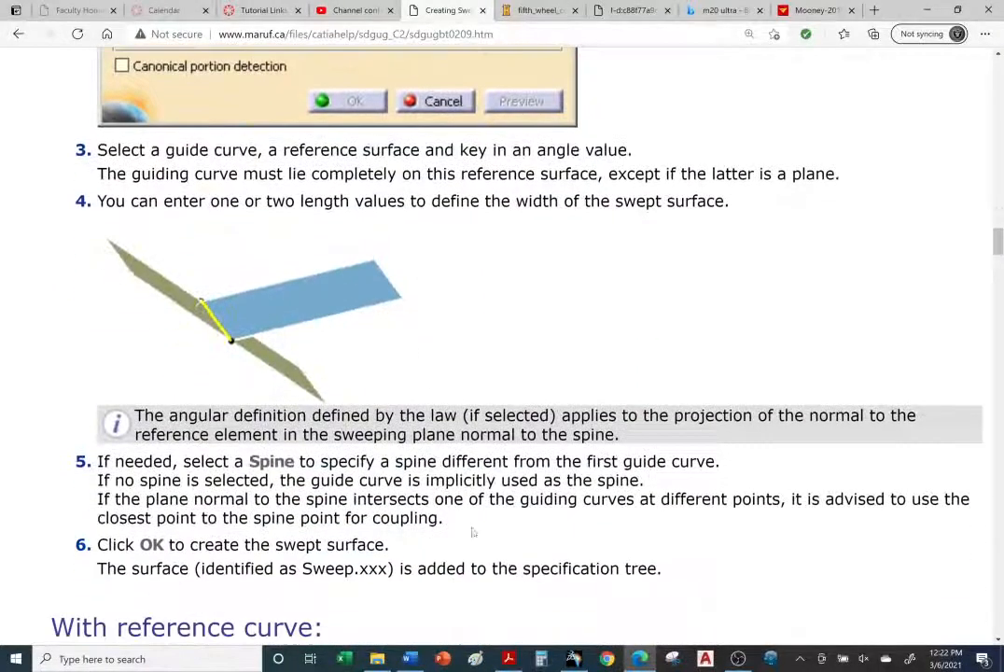
pyautogui.click(574, 659)
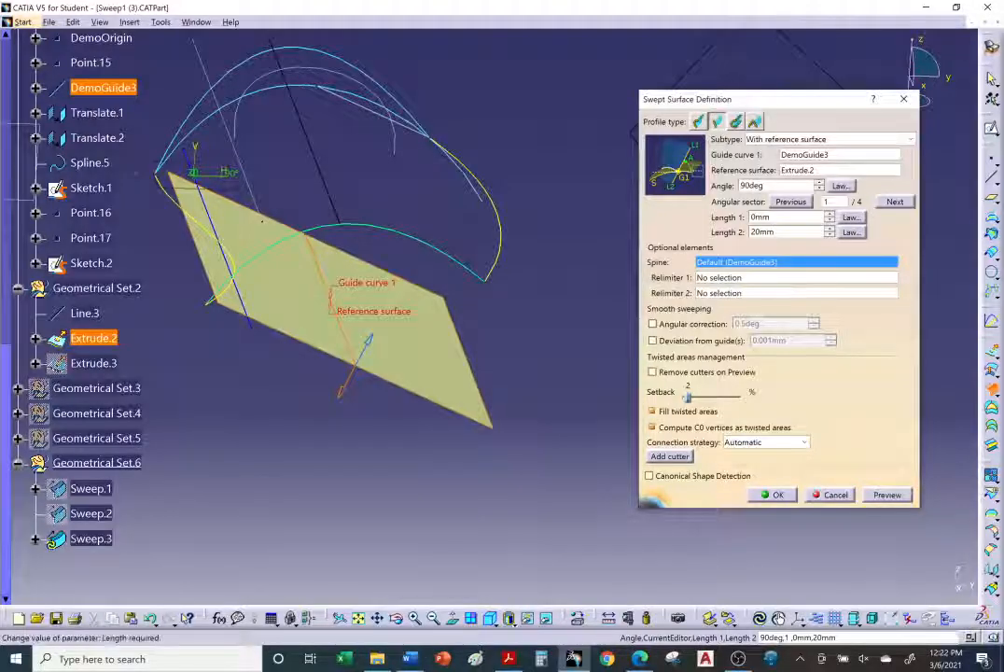
# Step: Set Length 1 to 20 mm and Length 2 to 0 mm, and preview the swept surface
pyautogui.moveTo(773, 217); pyautogui.dragTo(736, 232)
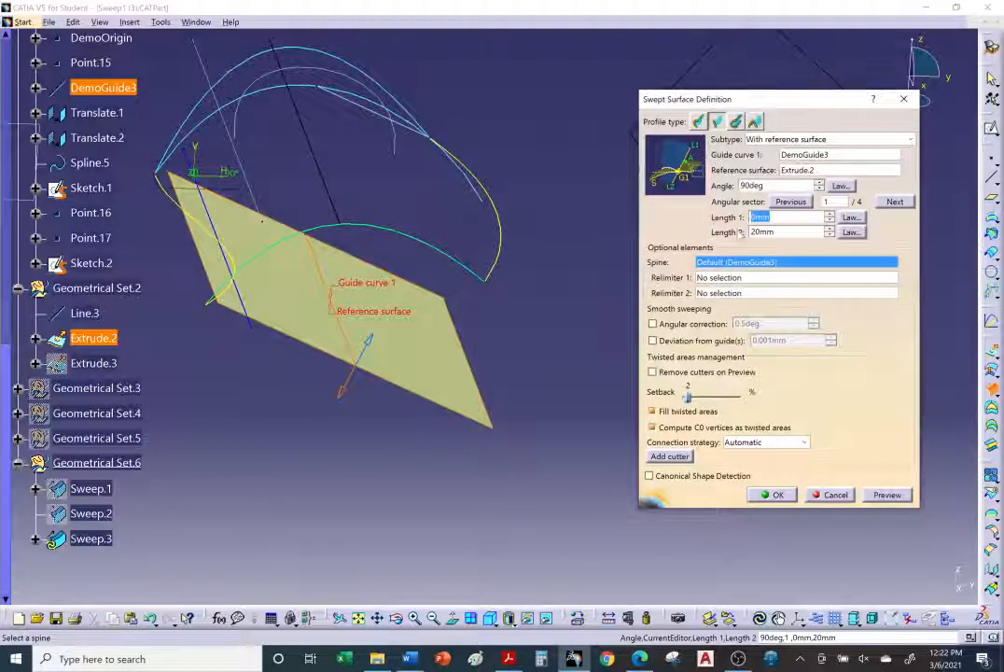
pyautogui.write('20')
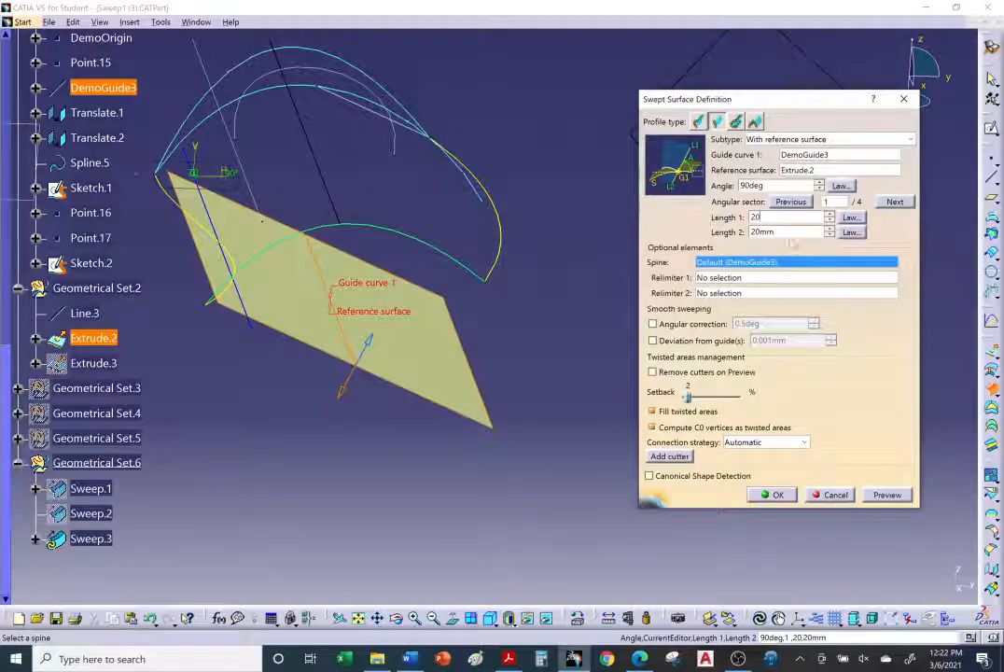
pyautogui.moveTo(752, 231); pyautogui.dragTo(719, 240)
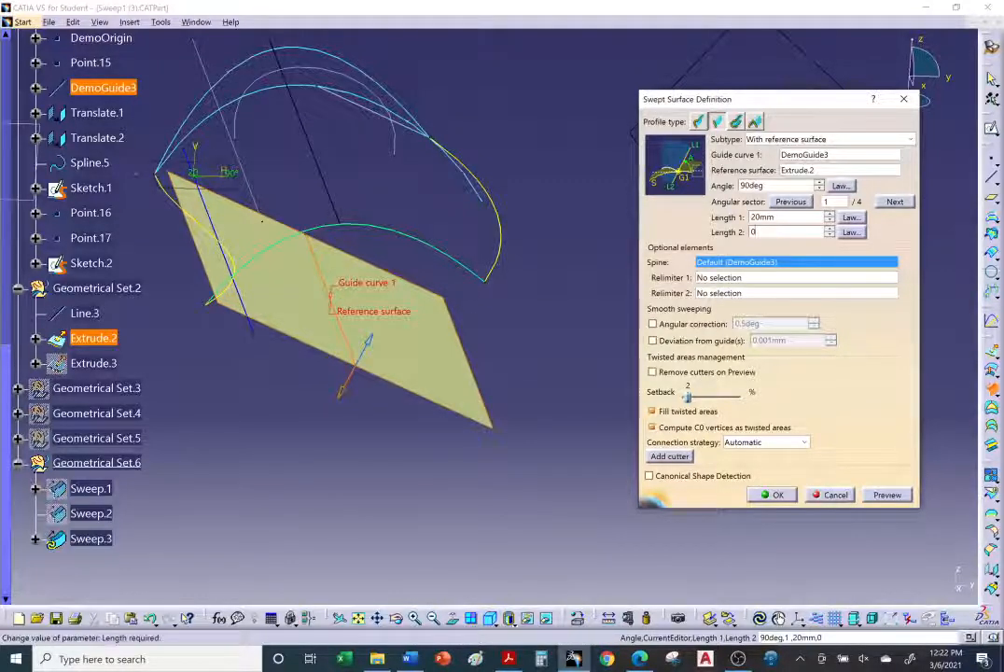
pyautogui.click(894, 499)
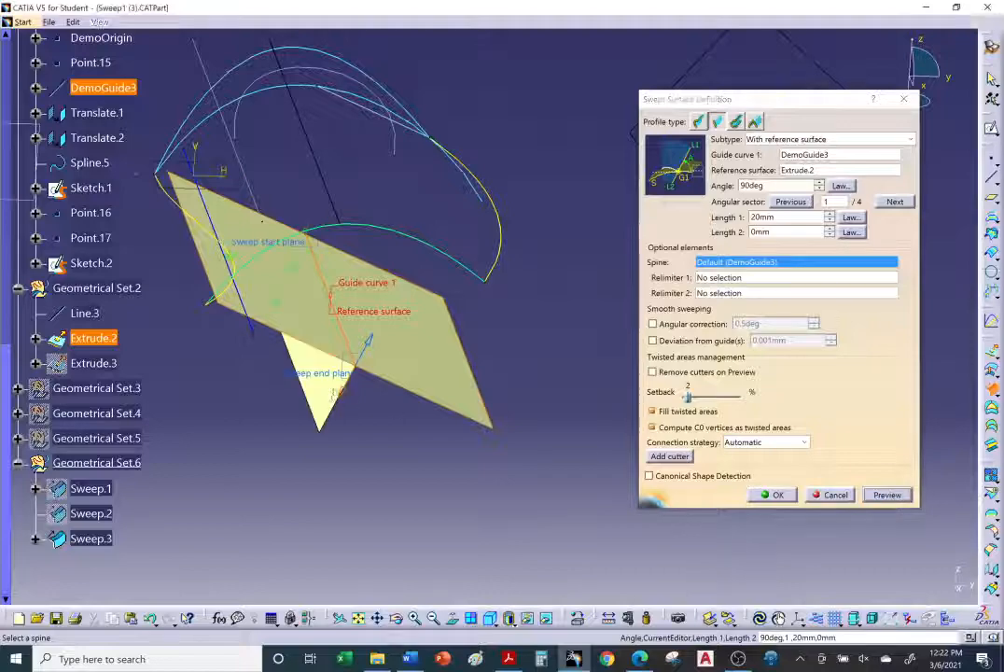
# Step: Step through the four angular sectors with a preview of each, ending on sector 2
pyautogui.moveTo(390, 366)
pyautogui.mouseDown(button='middle')
pyautogui.moveTo(383, 302)
pyautogui.moveTo(332, 308)
pyautogui.moveTo(381, 299)
pyautogui.moveTo(400, 320)
pyautogui.moveTo(376, 316)
pyautogui.moveTo(423, 321)
pyautogui.mouseUp(button='middle')
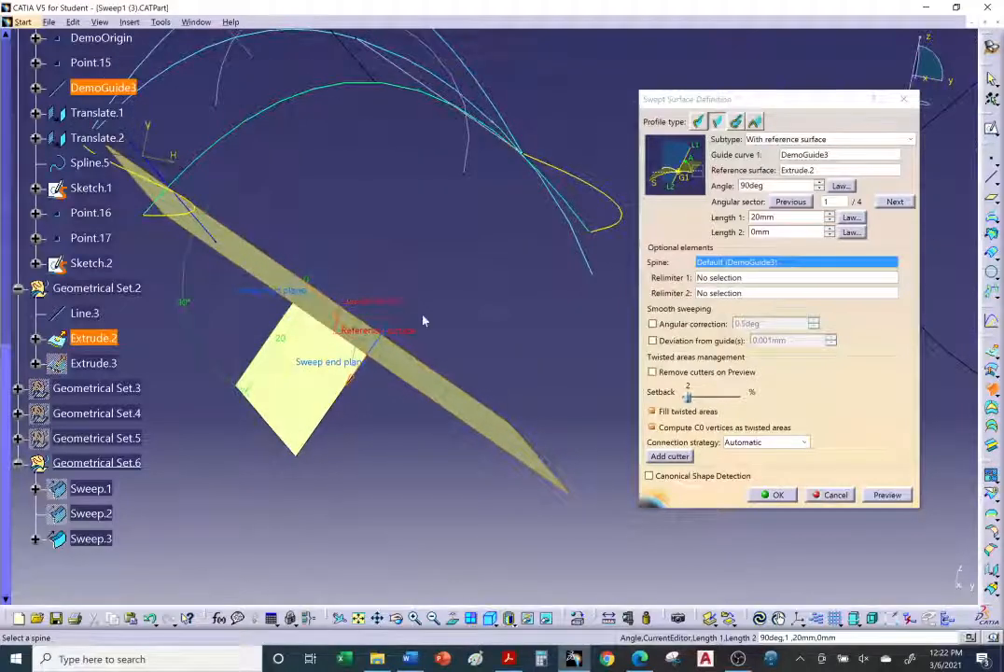
pyautogui.click(895, 202)
pyautogui.click(887, 494)
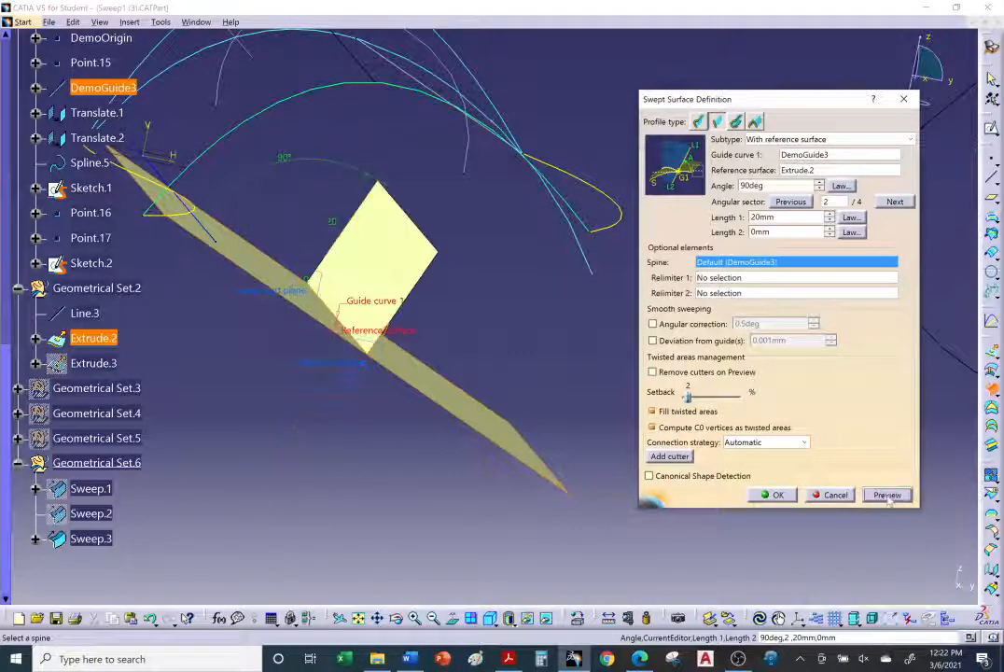
pyautogui.moveTo(403, 411); pyautogui.dragTo(492, 493, button='middle')
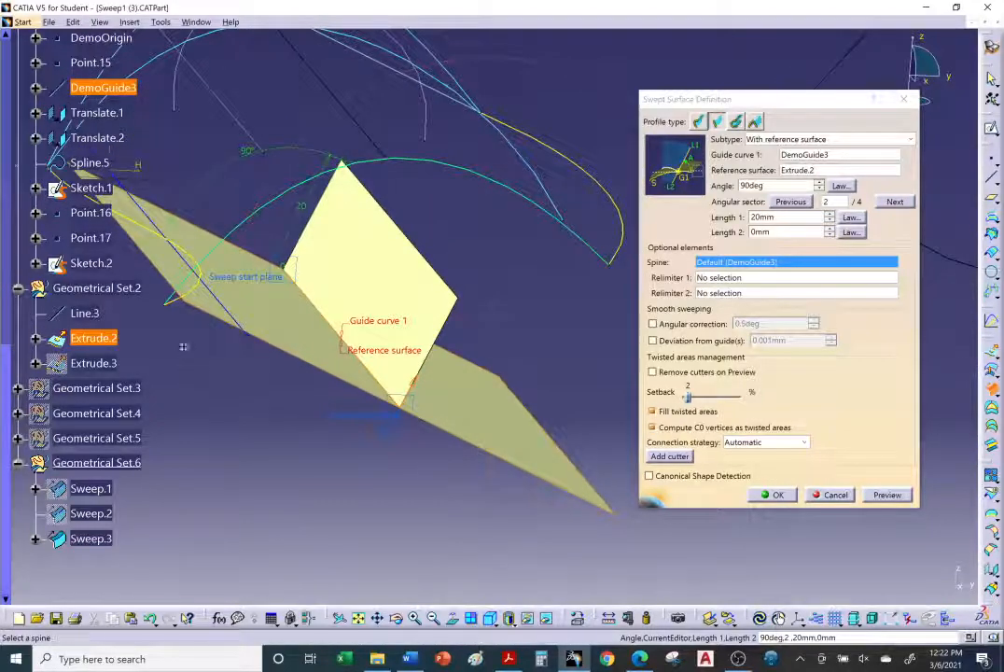
pyautogui.moveTo(183, 346); pyautogui.dragTo(313, 276, button='middle')
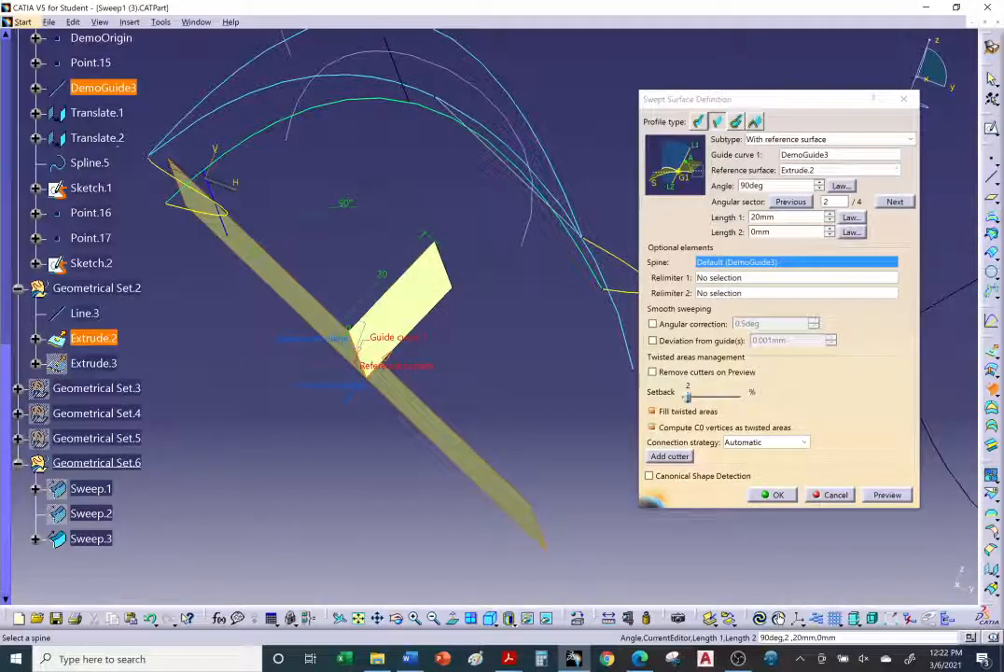
pyautogui.click(895, 202)
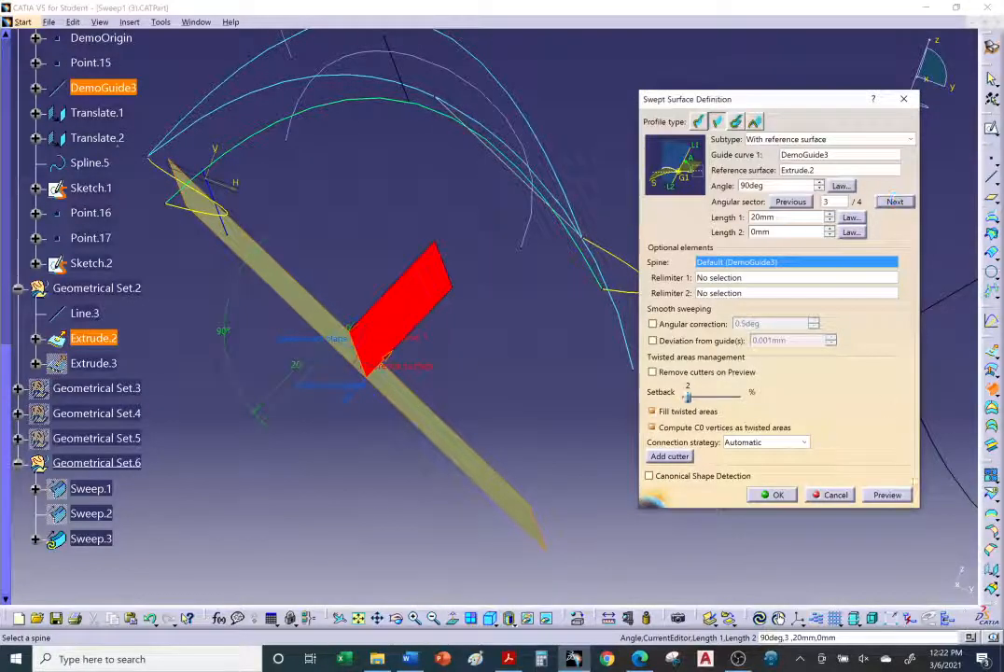
pyautogui.click(888, 495)
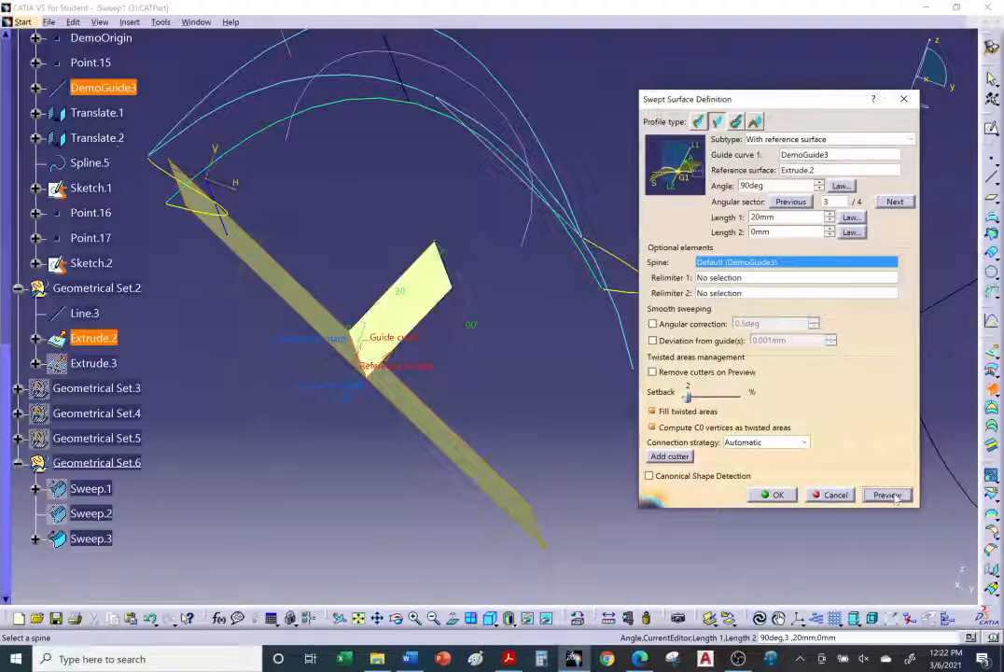
pyautogui.click(896, 201)
pyautogui.click(887, 487)
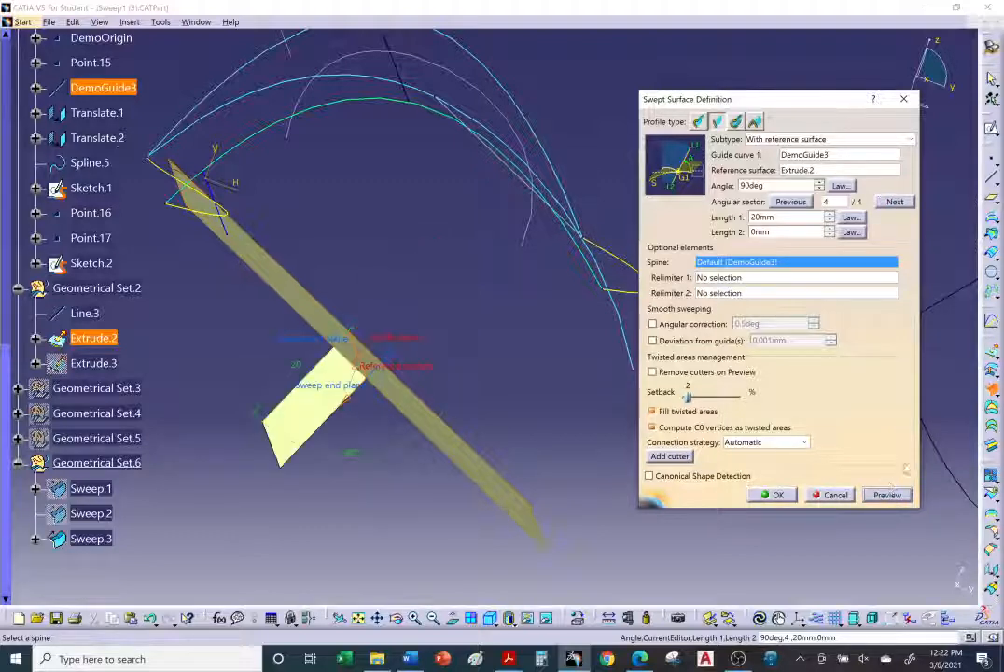
pyautogui.click(897, 201)
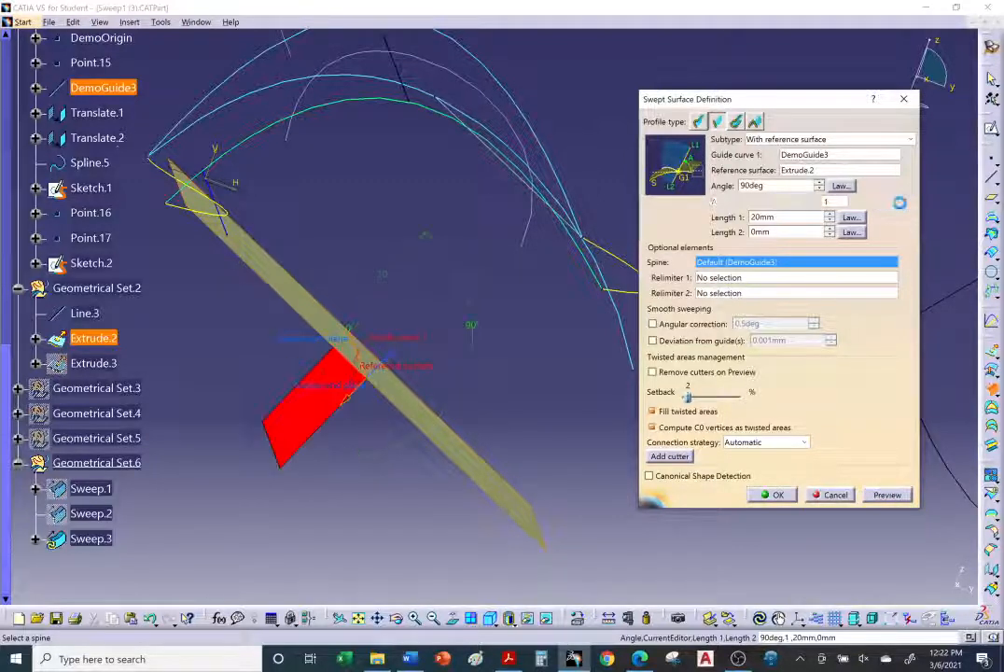
pyautogui.click(888, 496)
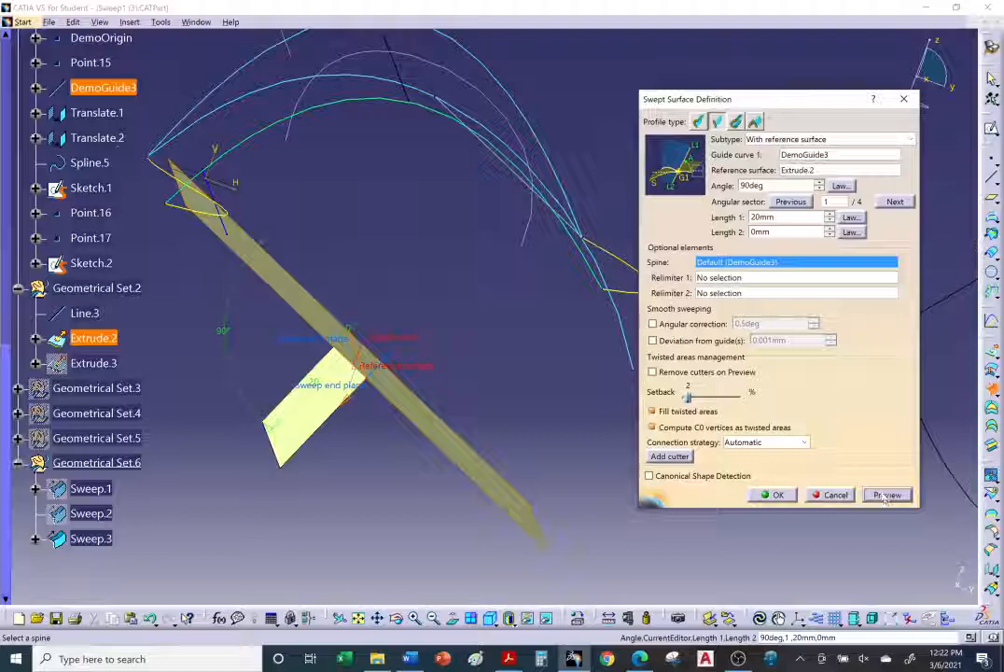
pyautogui.click(894, 202)
pyautogui.click(887, 494)
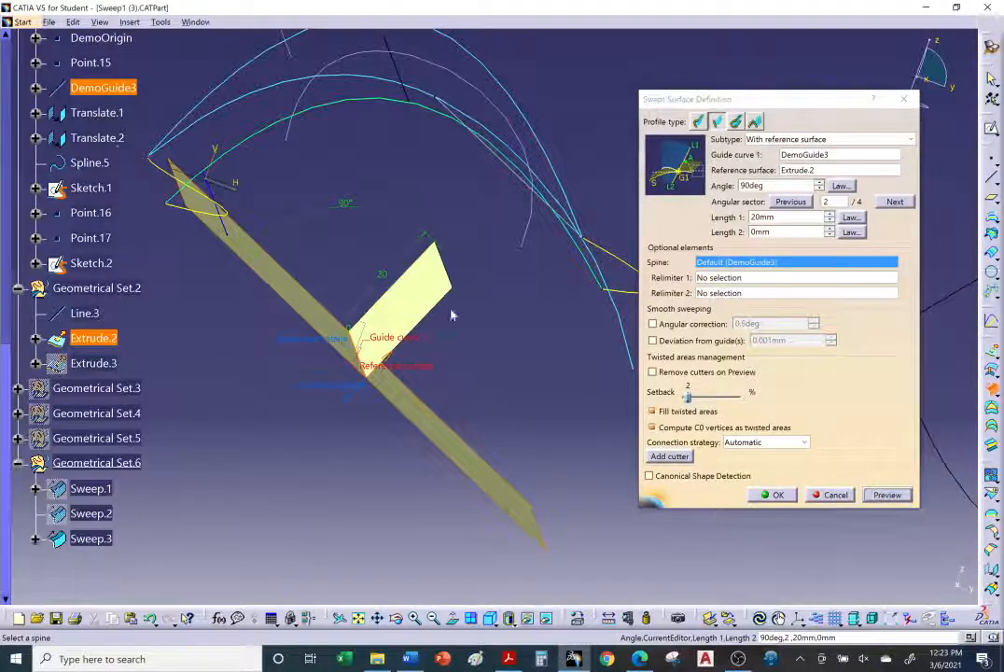
# Step: Increase Length 1 of the swept surface to 40 mm
pyautogui.moveTo(451, 316); pyautogui.dragTo(538, 352, button='middle')
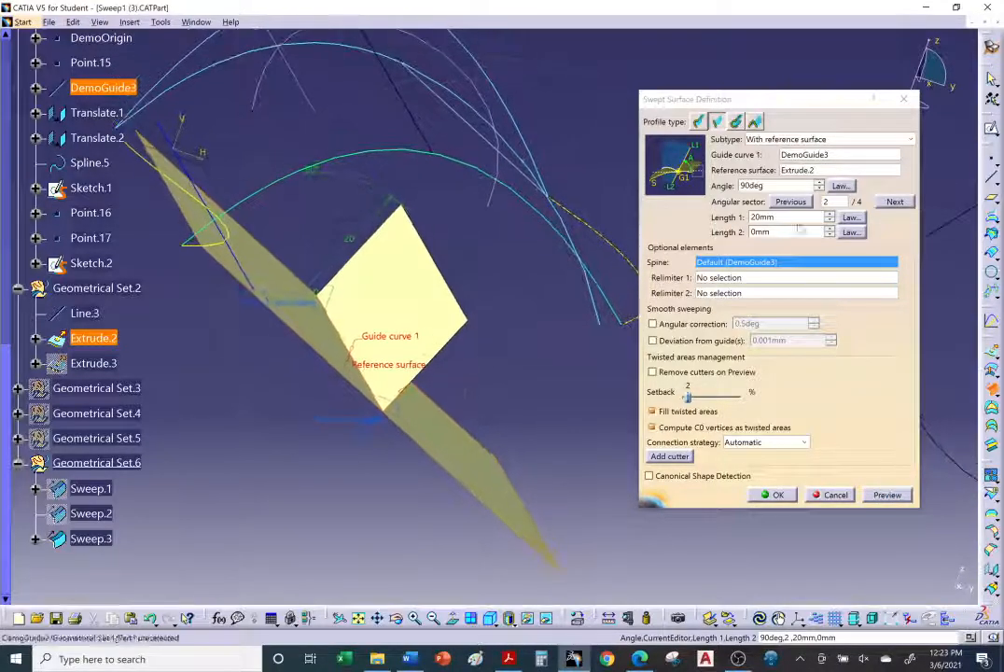
pyautogui.click(828, 214)
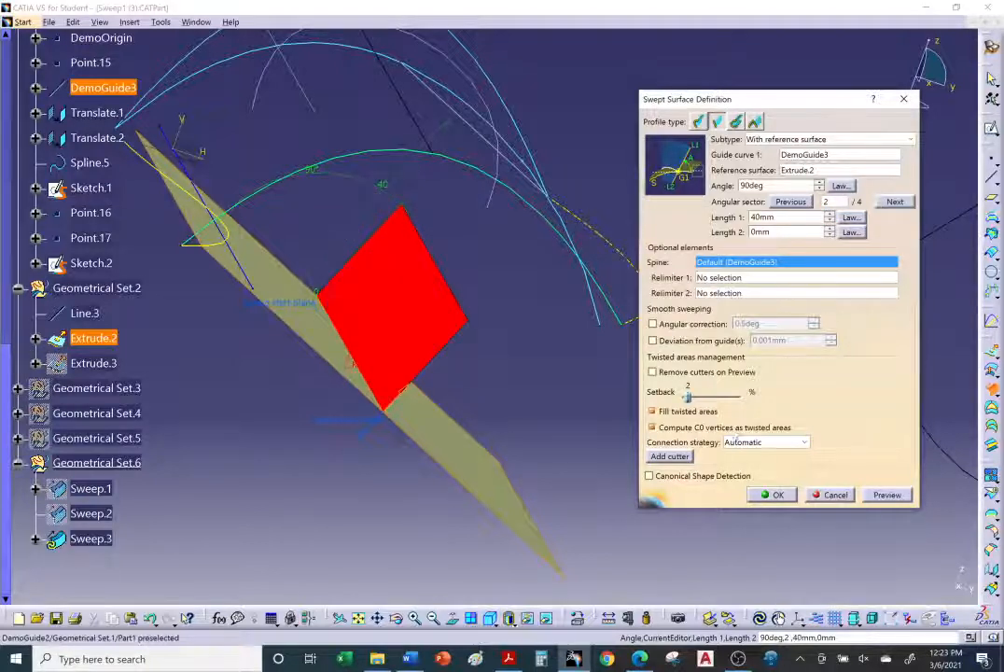
# Step: Confirm the reference-surface swept surface with Length 1 at 40 mm
pyautogui.click(775, 496)
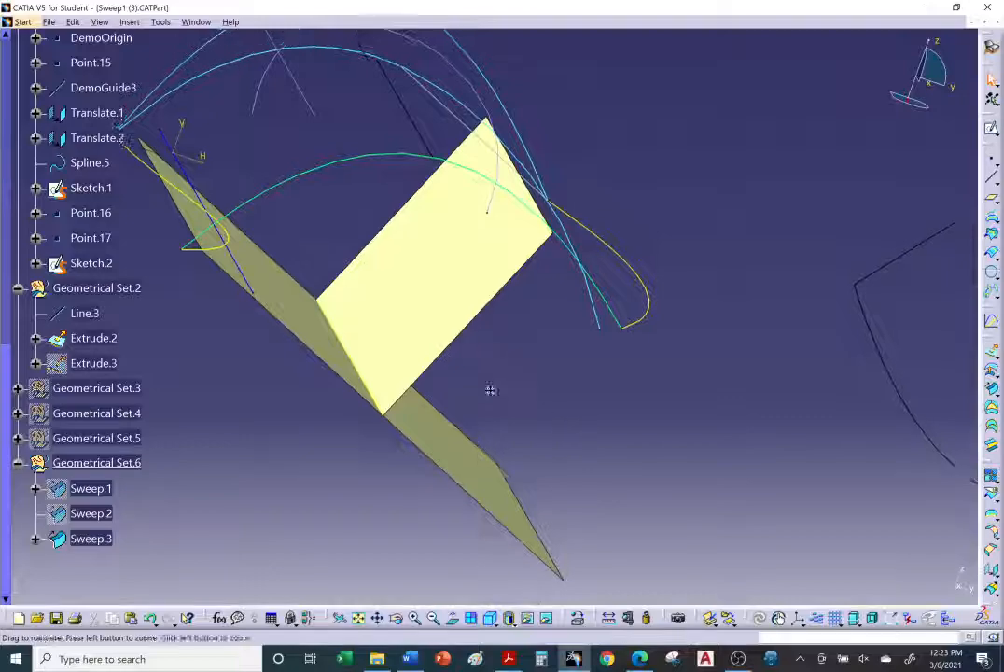
pyautogui.moveTo(489, 391); pyautogui.dragTo(491, 418, button='middle')
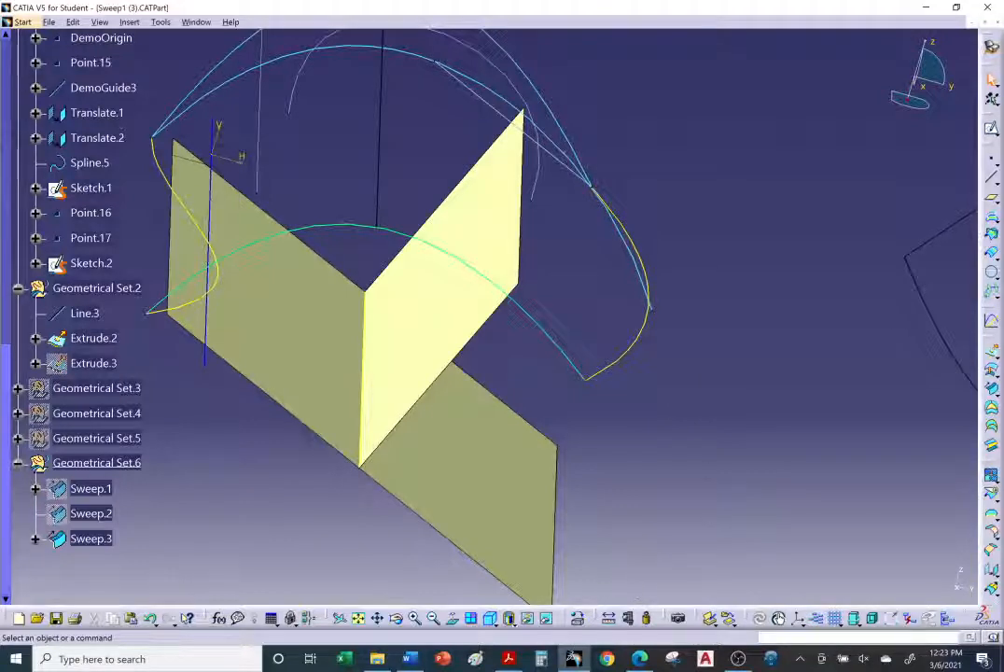
# Step: Switch to the browser to review the tutorial's reference-surface sweep steps, then return to CATIA
pyautogui.click(640, 659)
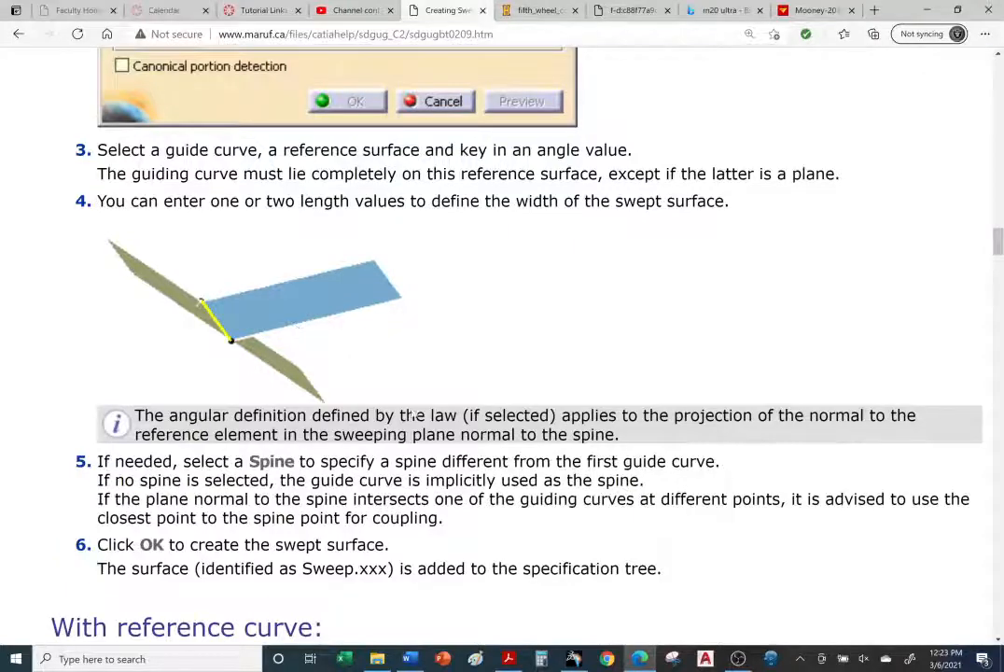
pyautogui.scroll(1, 349, 297)
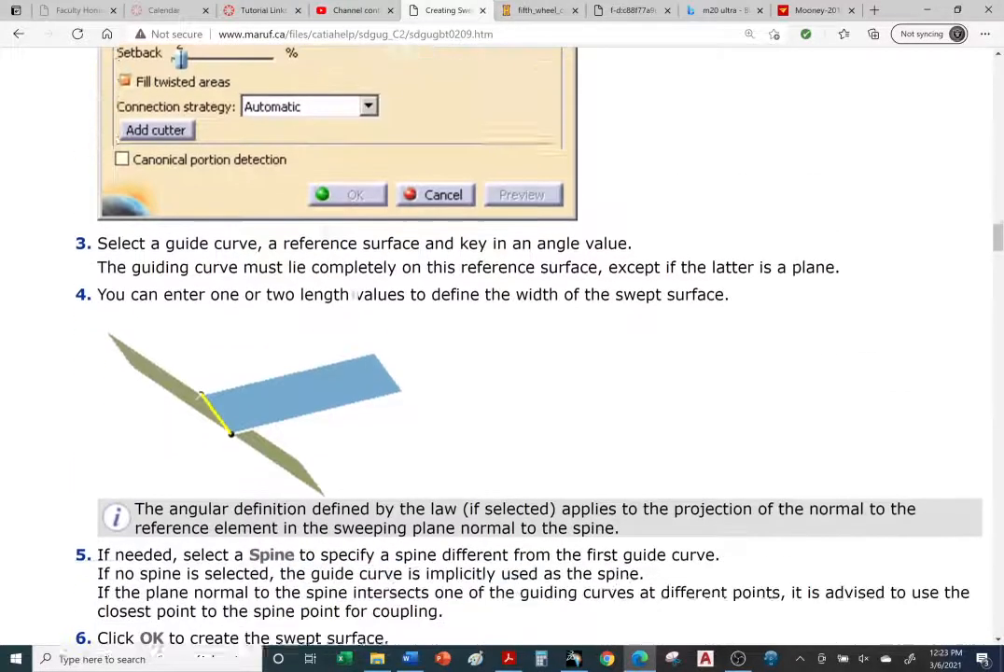
pyautogui.scroll(-2, 537, 448)
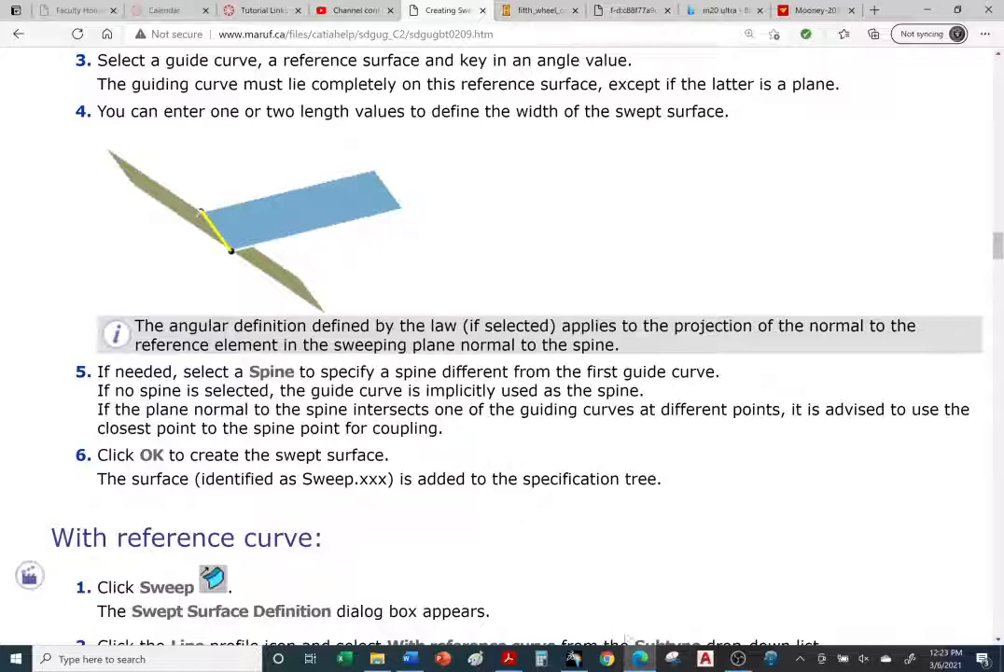
pyautogui.click(574, 659)
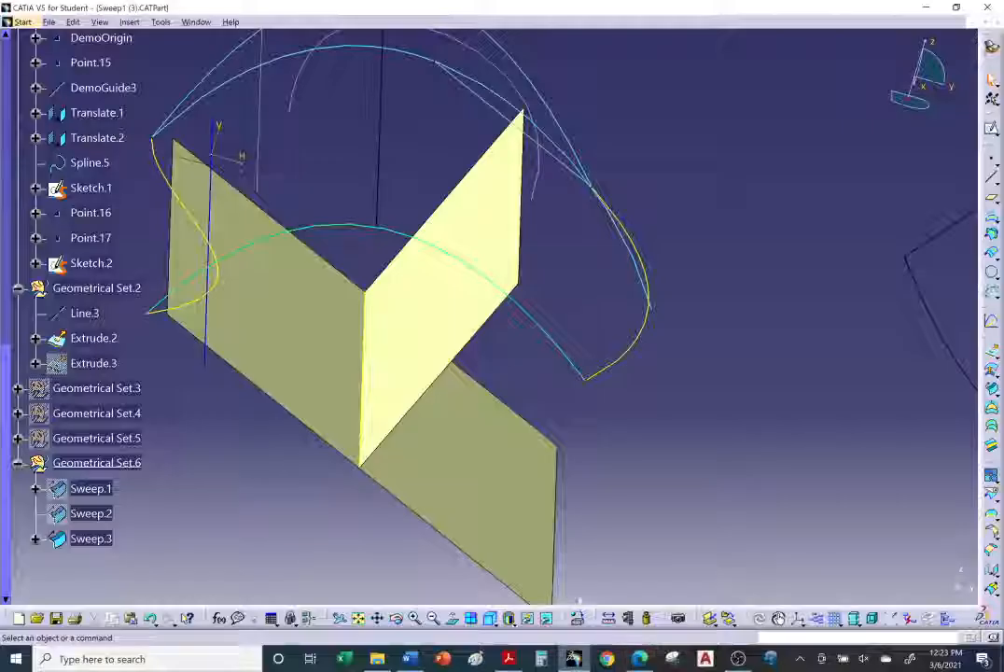
# Step: Reopen the Sweep.3 definition, set the angle to 45deg, and preview the swept surface
pyautogui.doubleClick(428, 306)
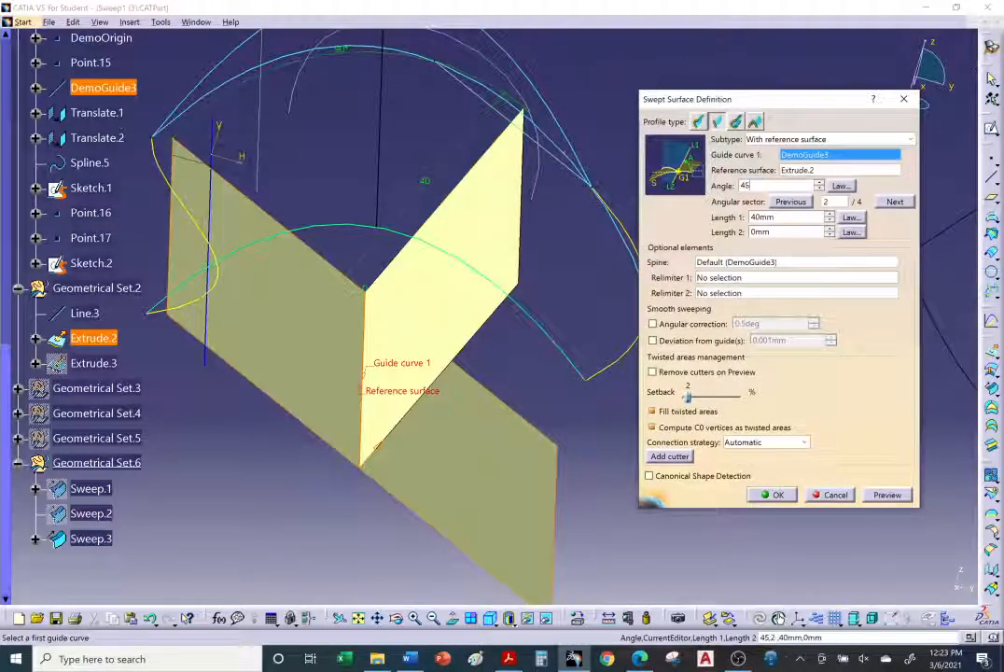
pyautogui.click(898, 499)
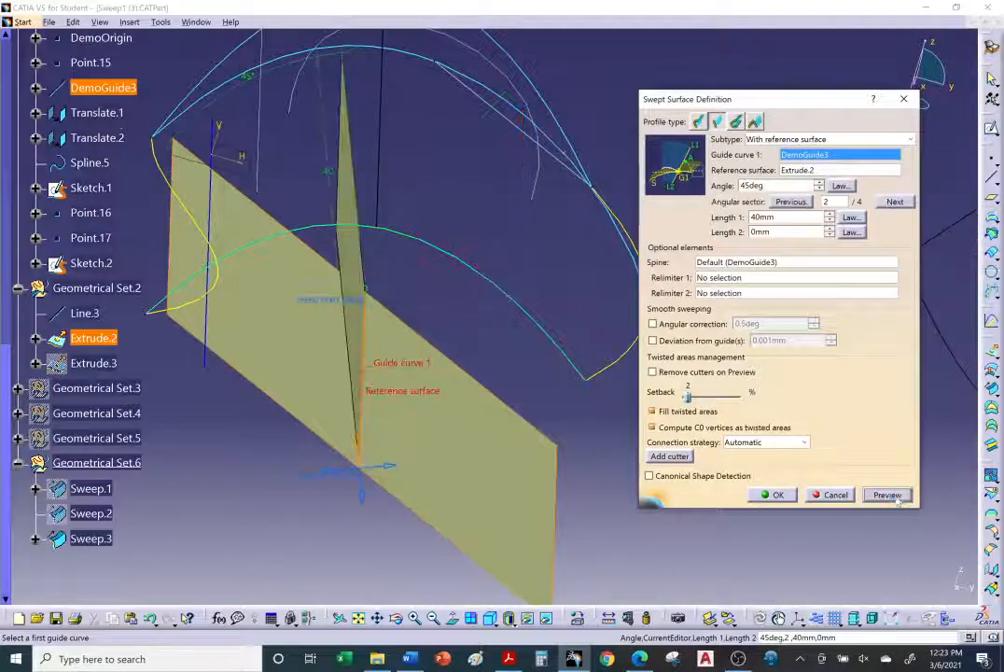
pyautogui.moveTo(474, 408); pyautogui.dragTo(504, 359, button='middle')
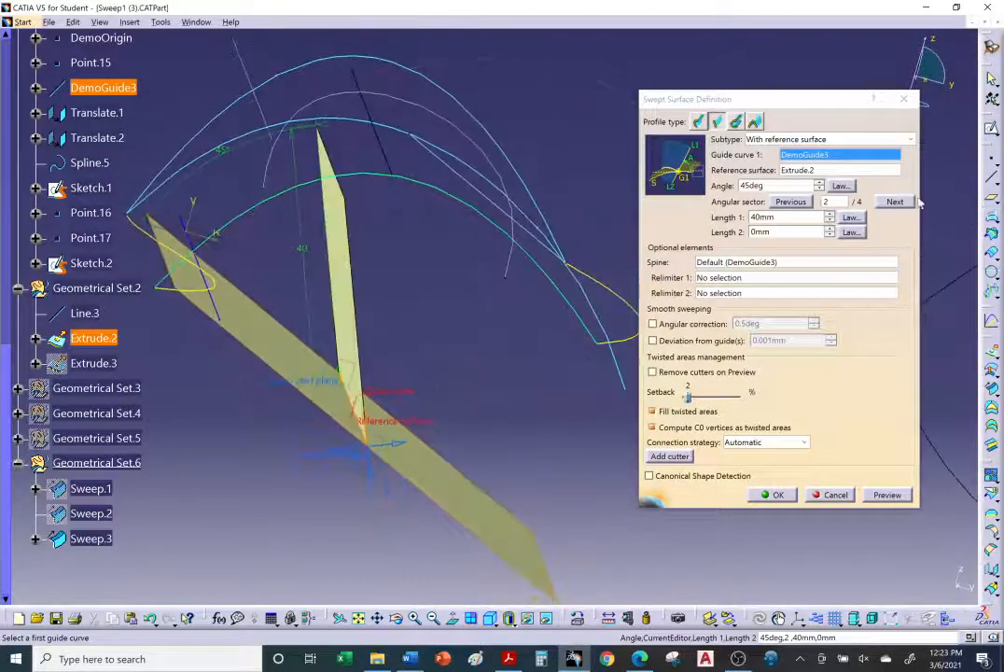
# Step: Switch the sweep to angular sector 3 and preview the result
pyautogui.click(895, 201)
pyautogui.click(887, 495)
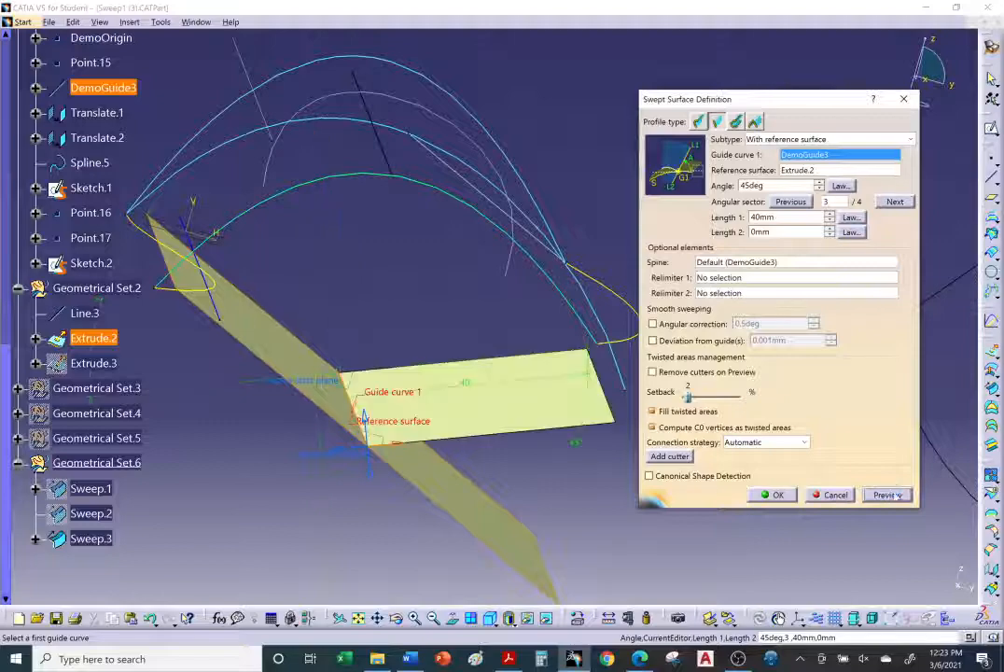
pyautogui.moveTo(627, 397); pyautogui.dragTo(534, 398, button='middle')
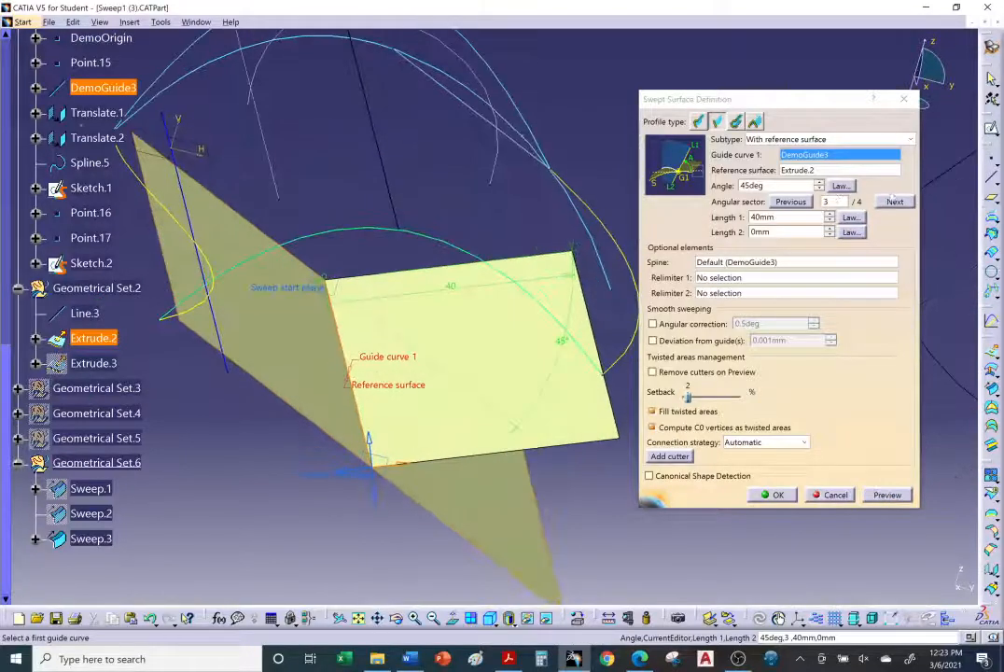
pyautogui.moveTo(633, 350); pyautogui.dragTo(510, 314, button='middle')
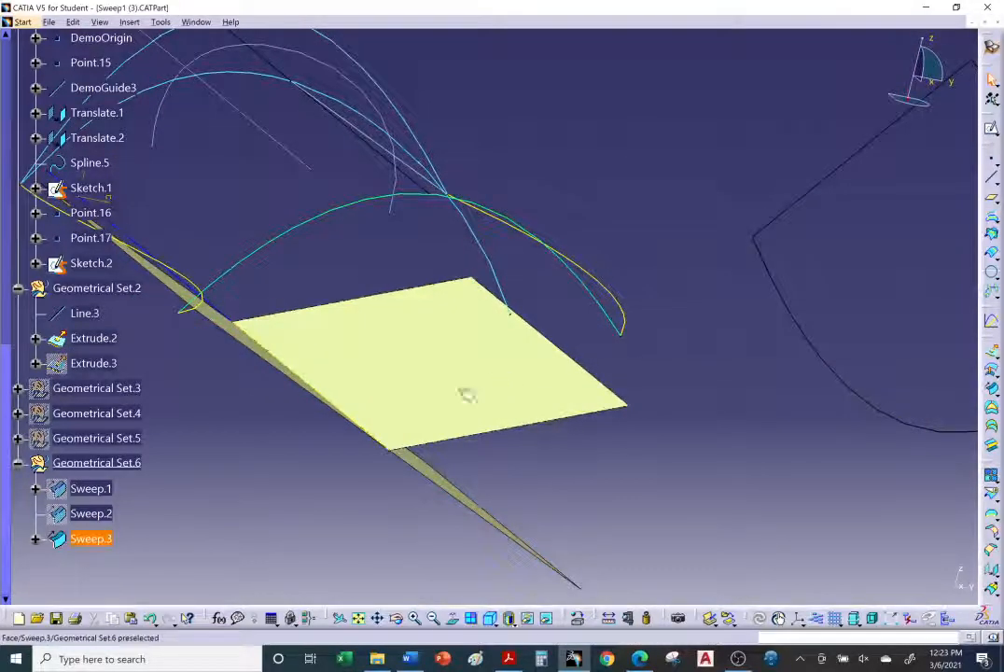
# Step: Hide Sweep.3 and show it again
pyautogui.rightClick(102, 540)
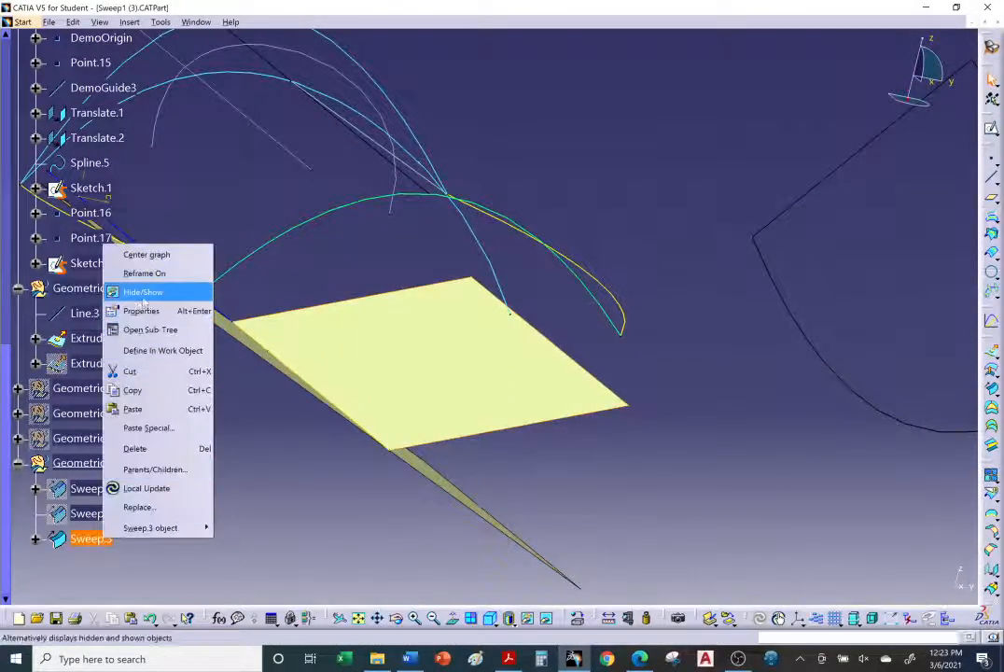
pyautogui.click(154, 292)
pyautogui.rightClick(105, 538)
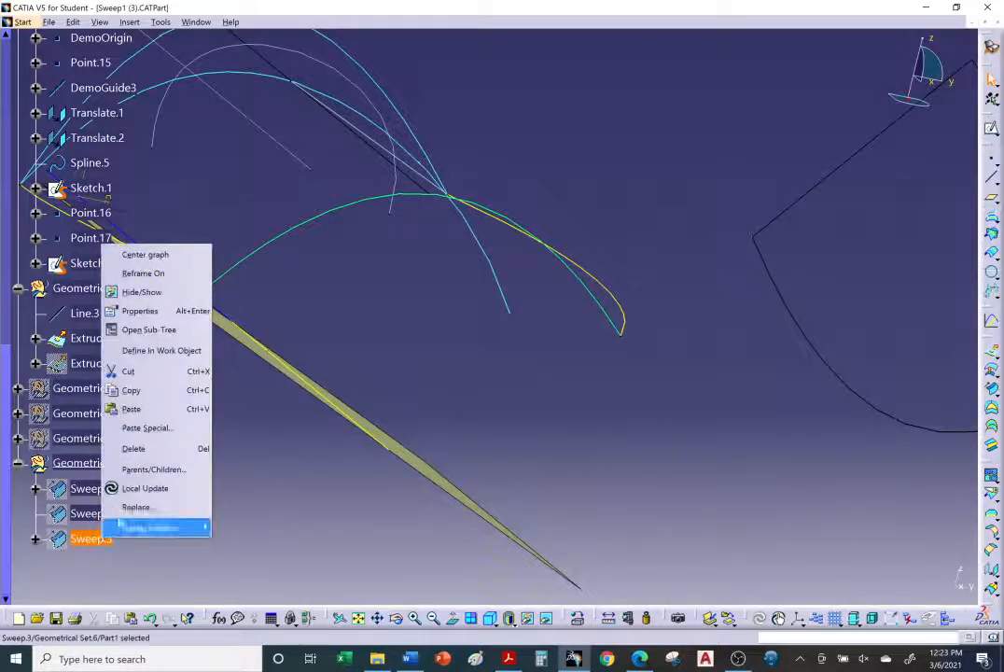
pyautogui.click(135, 293)
# Step: Change Sweep.3's fill colour to blue in its properties
pyautogui.rightClick(99, 540)
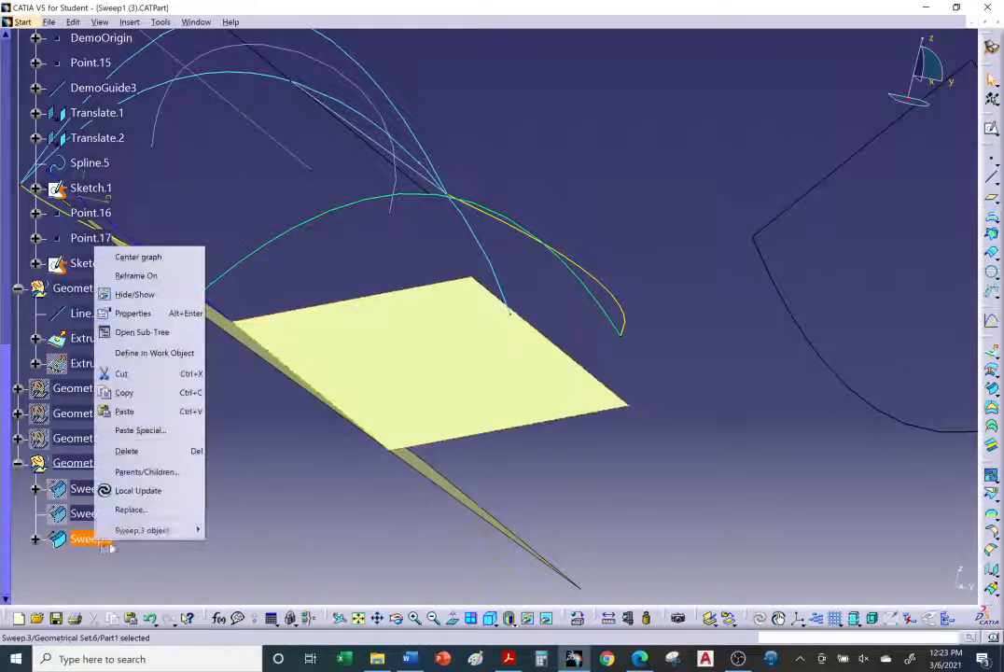
pyautogui.click(131, 313)
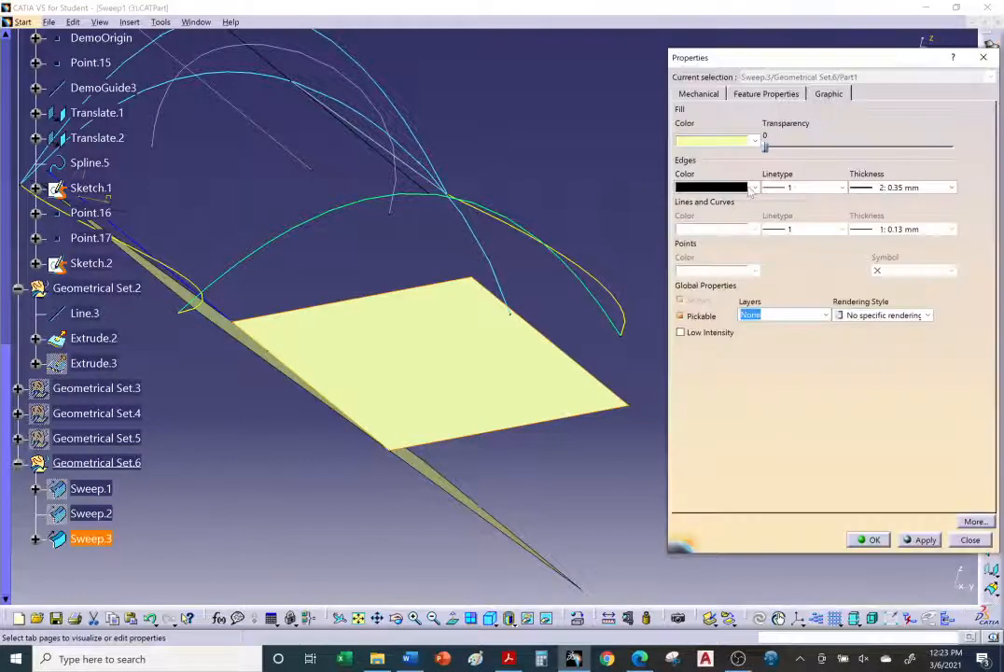
pyautogui.click(724, 142)
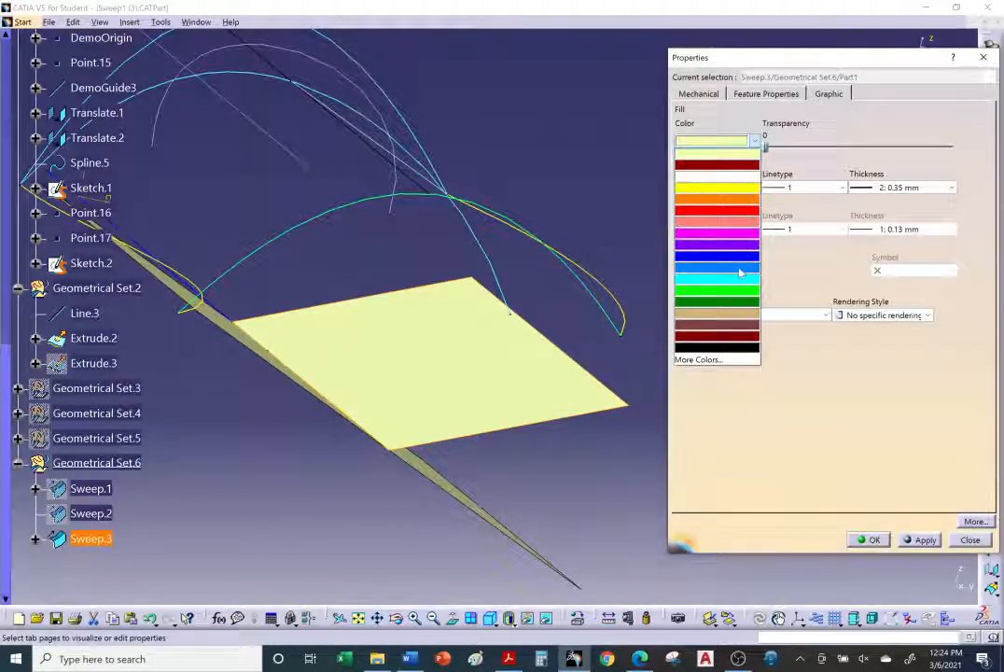
pyautogui.click(719, 359)
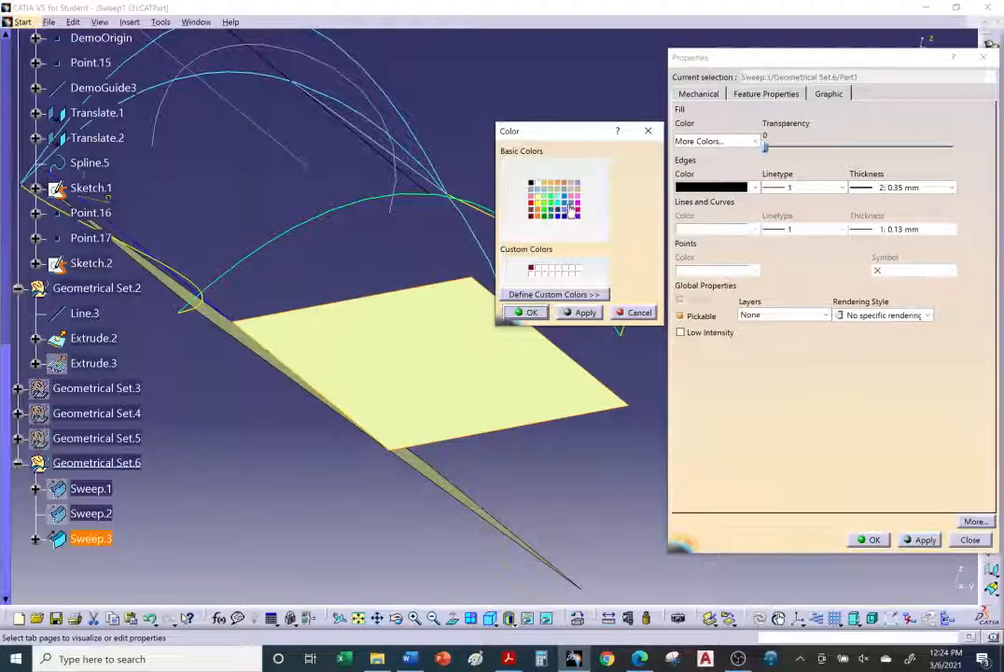
pyautogui.click(631, 314)
pyautogui.click(730, 146)
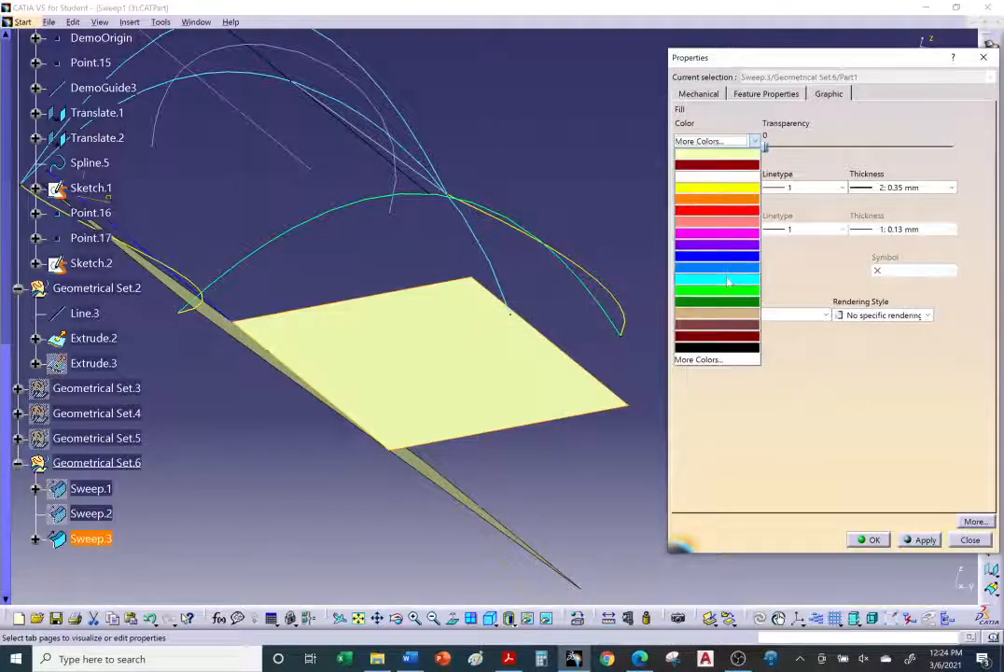
pyautogui.click(727, 267)
pyautogui.click(871, 547)
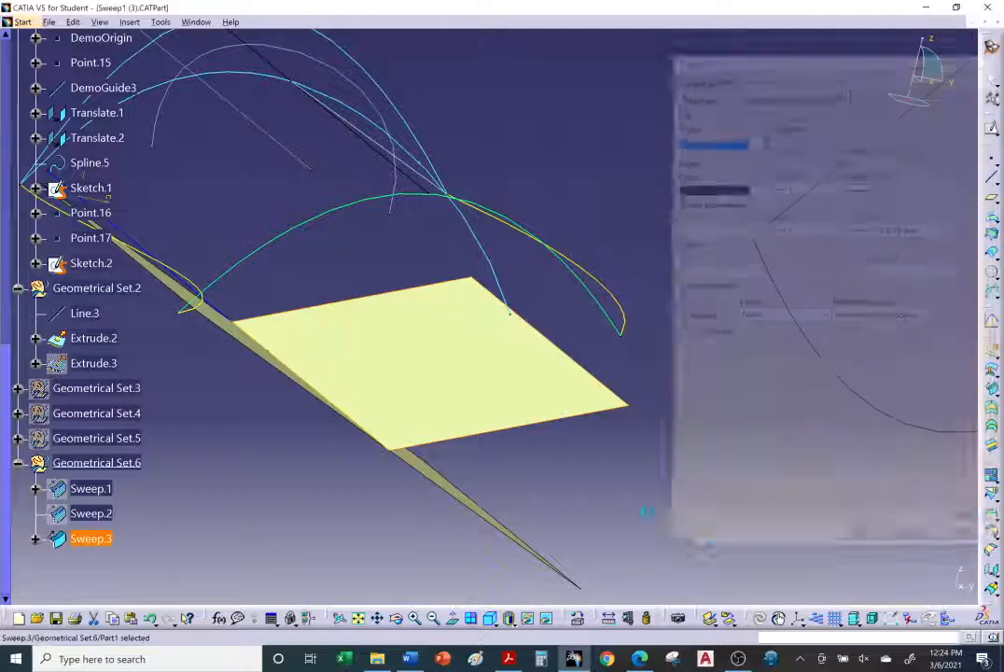
pyautogui.click(633, 505)
pyautogui.moveTo(504, 416); pyautogui.dragTo(546, 441, button='middle')
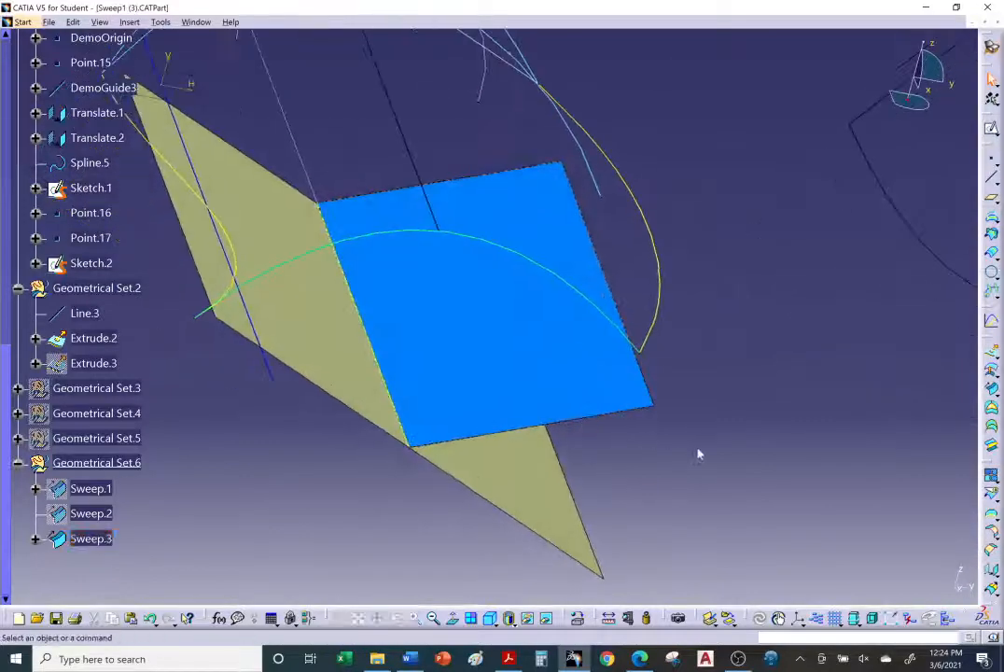
# Step: Read the tutorial's With reference curve section in the browser, then return to CATIA
pyautogui.click(639, 659)
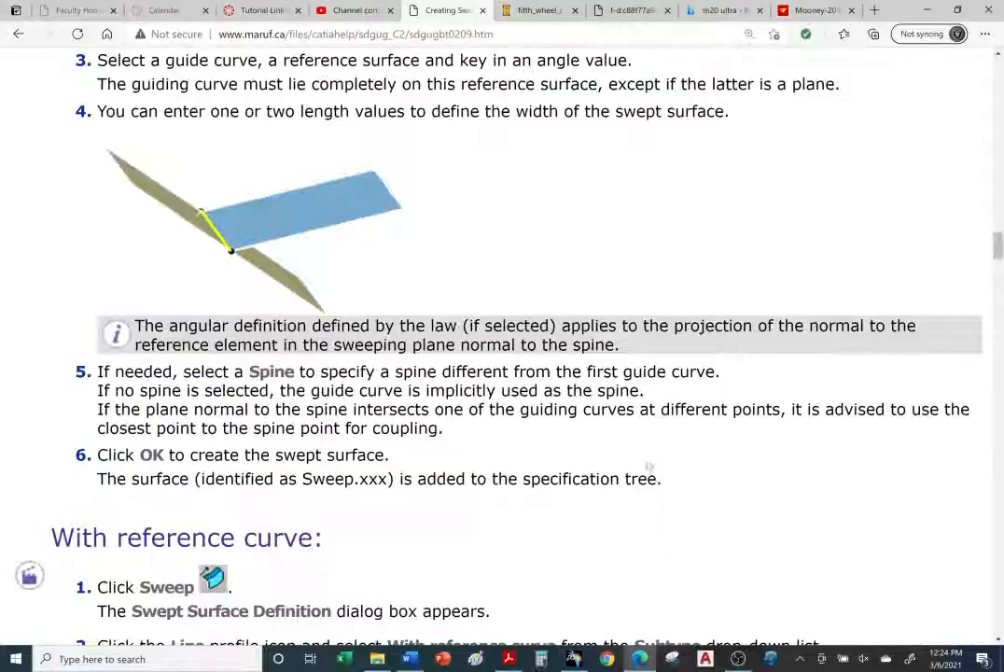
pyautogui.scroll(-4, 383, 303)
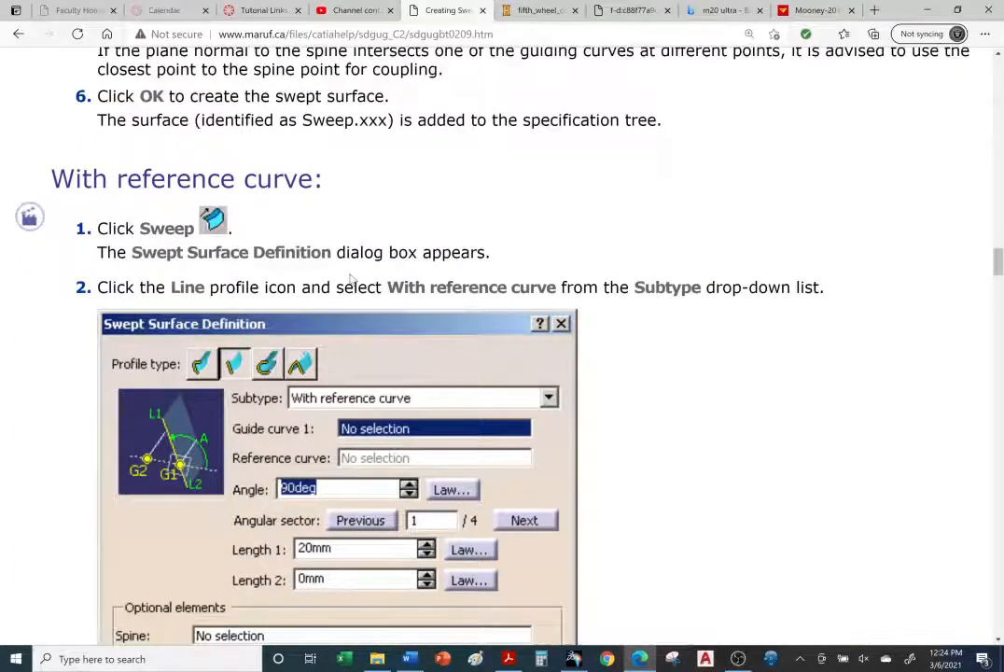
pyautogui.scroll(-1, 351, 277)
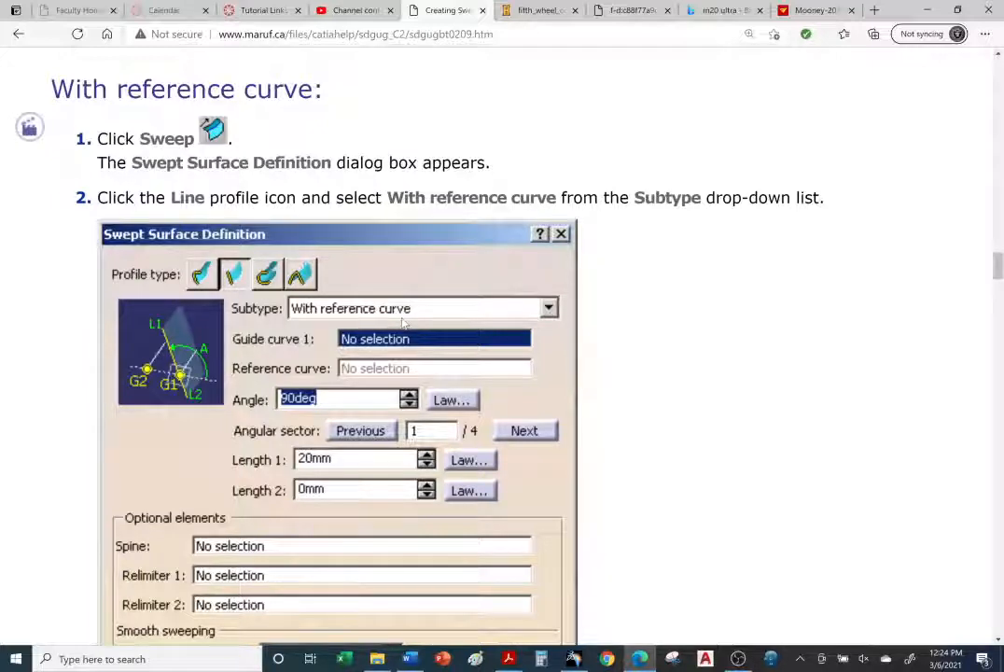
pyautogui.scroll(-2, 403, 322)
pyautogui.scroll(-1, 403, 323)
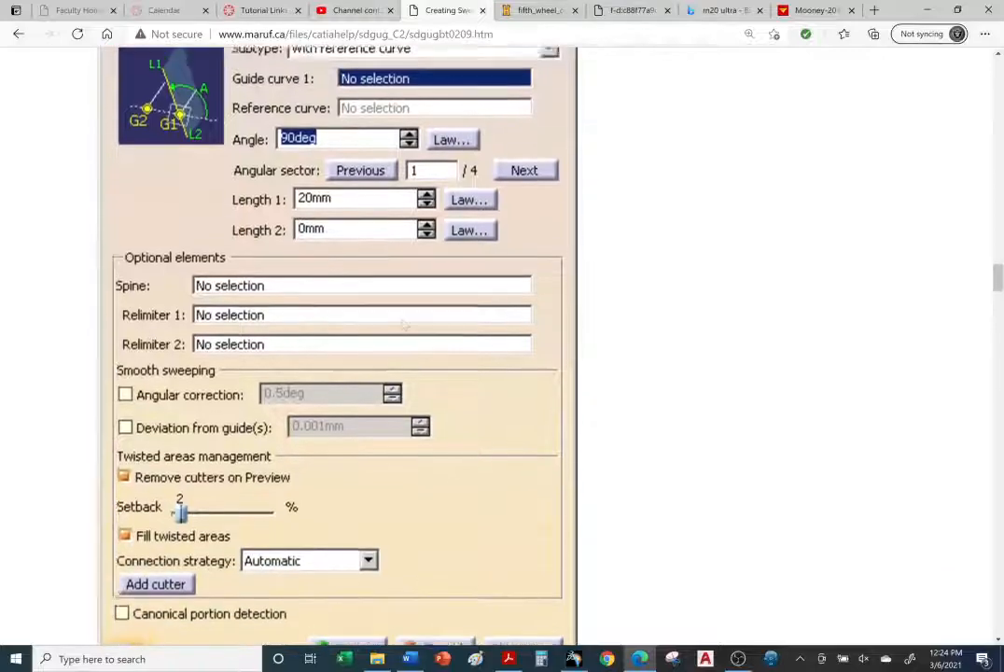
pyautogui.scroll(4, 359, 228)
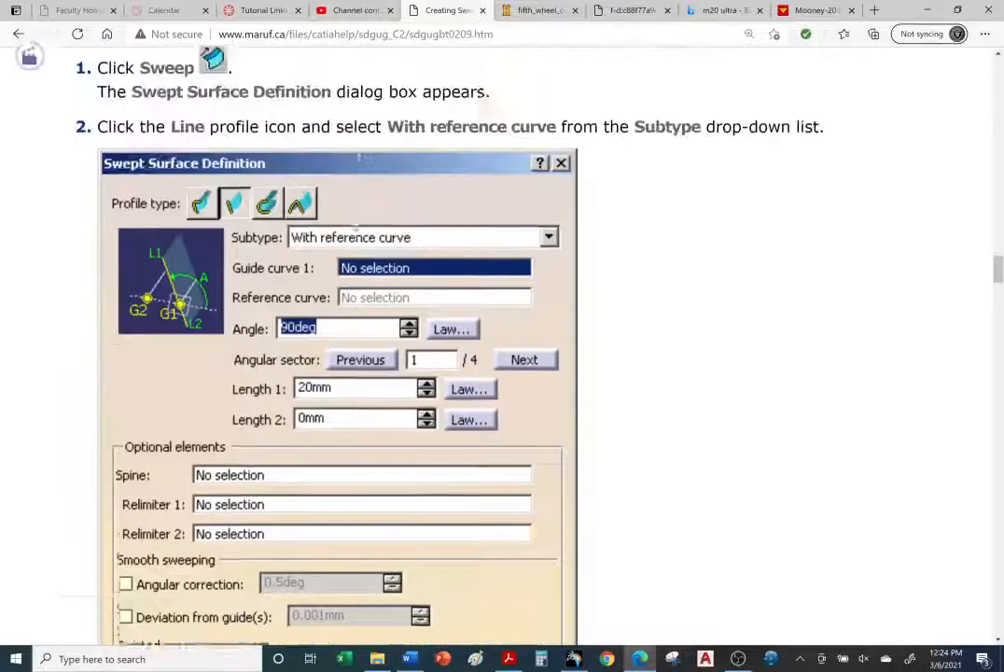
pyautogui.scroll(-3, 357, 225)
pyautogui.scroll(-3, 355, 225)
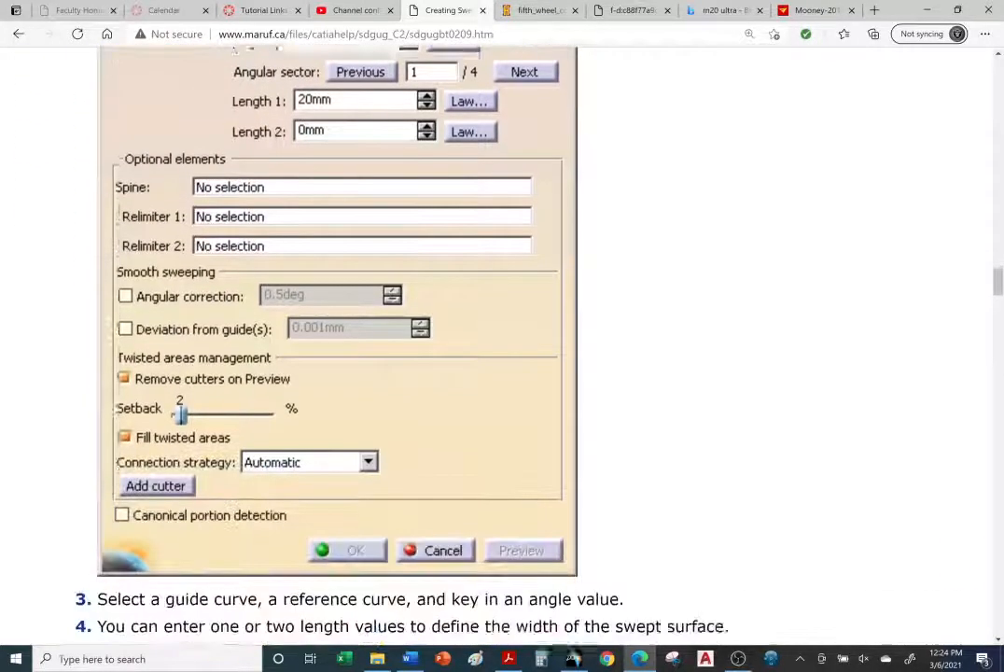
pyautogui.scroll(4, 356, 222)
pyautogui.scroll(-8, 356, 222)
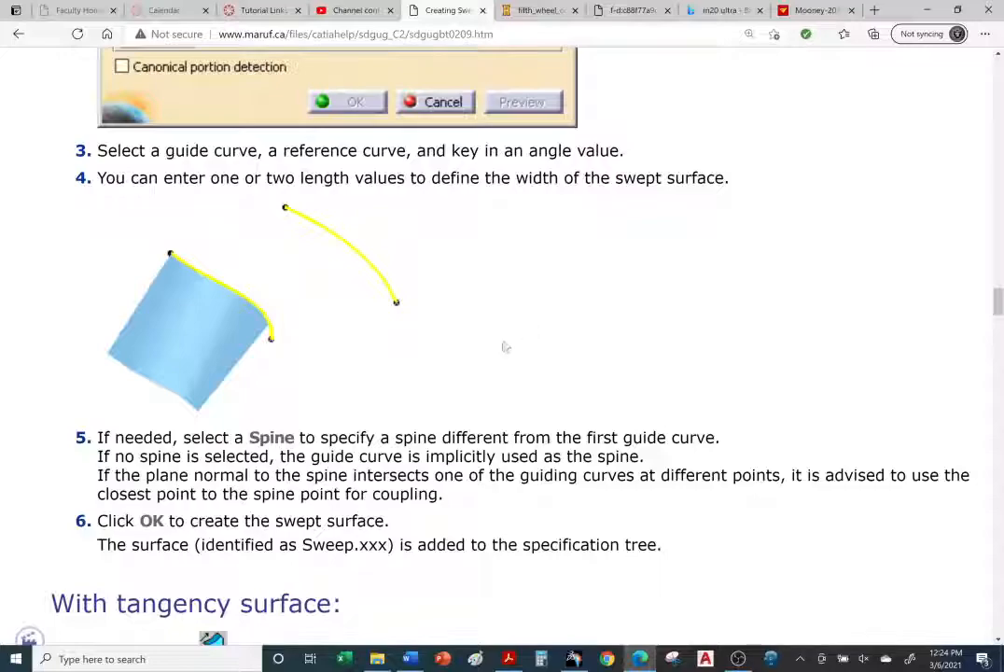
pyautogui.scroll(1, 497, 347)
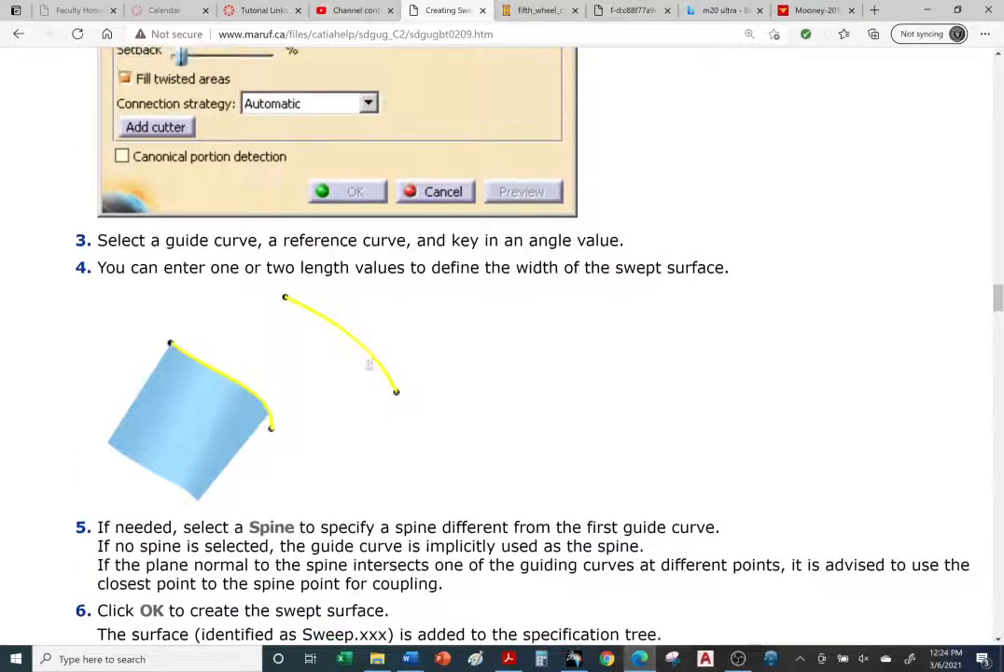
pyautogui.scroll(3, 422, 355)
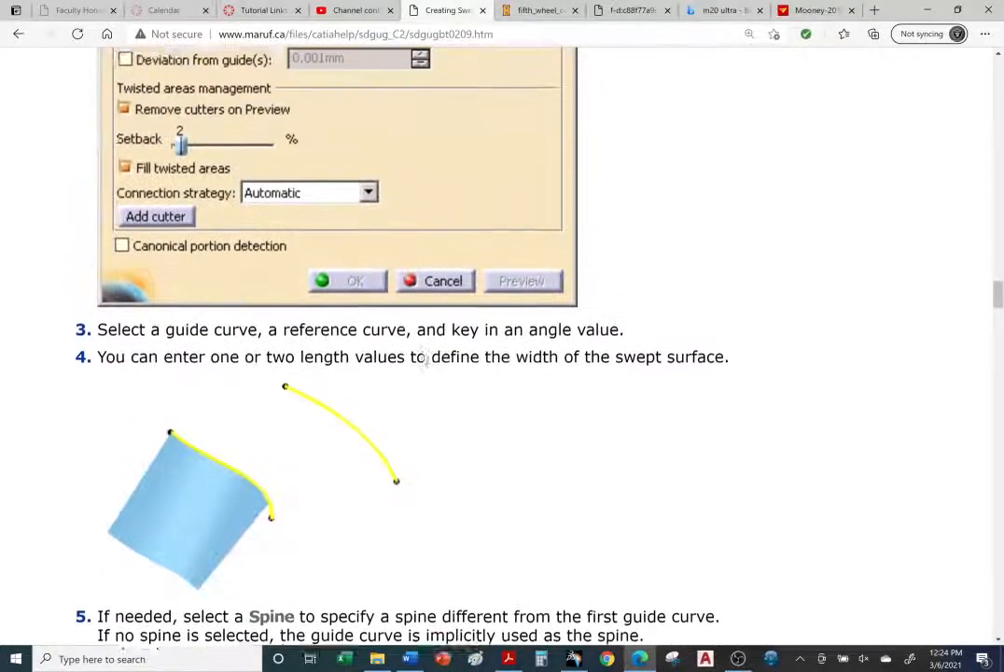
pyautogui.scroll(-3, 425, 359)
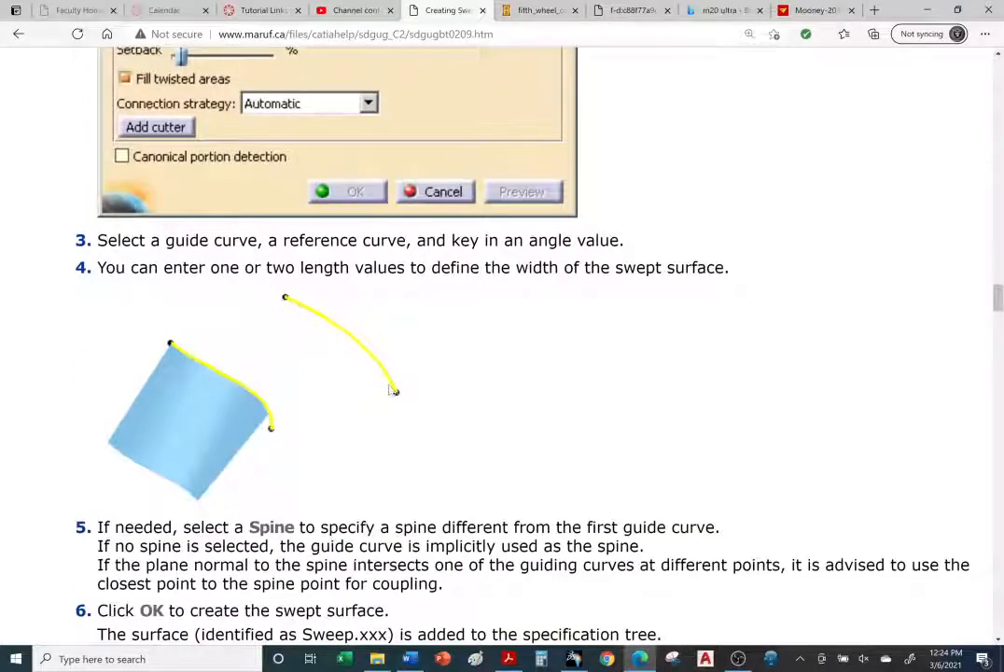
pyautogui.scroll(-2, 591, 434)
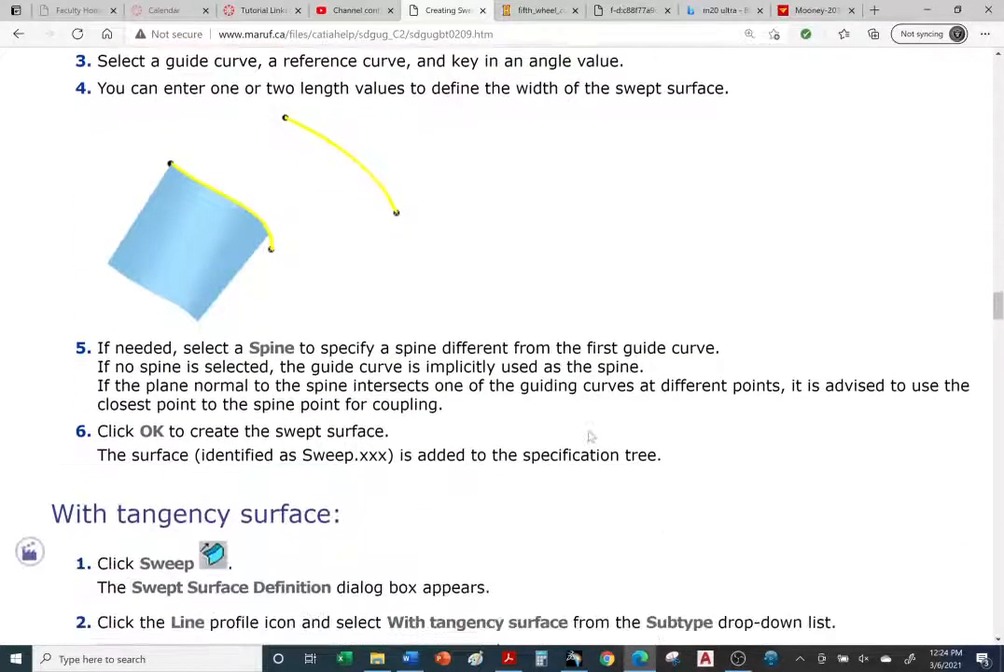
pyautogui.click(575, 659)
# Step: Hide the blue swept surface and the Extrude.2 reference surface
pyautogui.click(464, 341)
pyautogui.rightClick(462, 336)
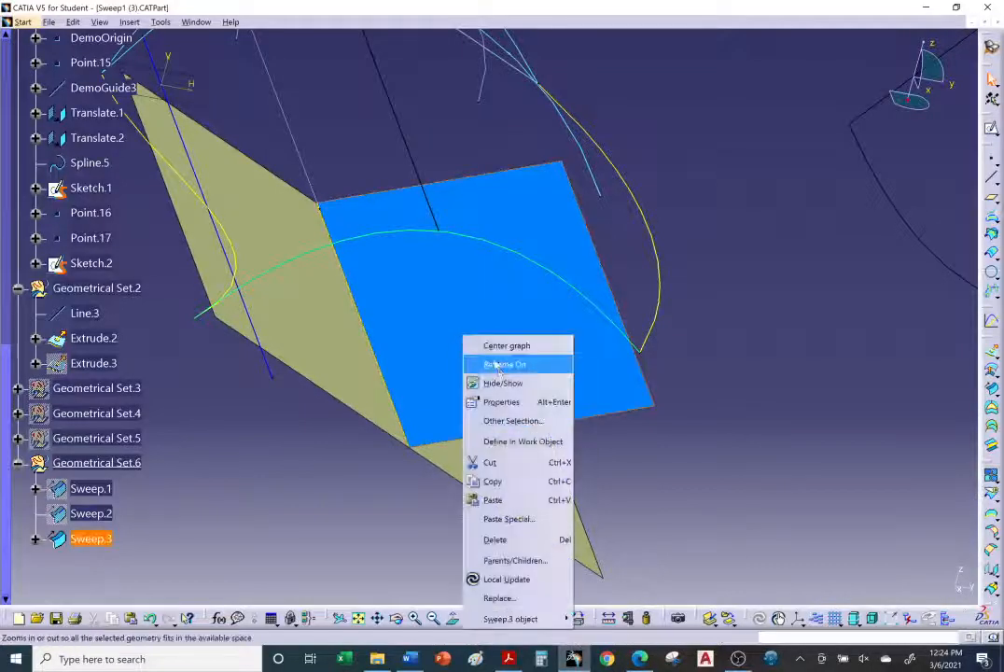
pyautogui.click(514, 385)
pyautogui.rightClick(332, 308)
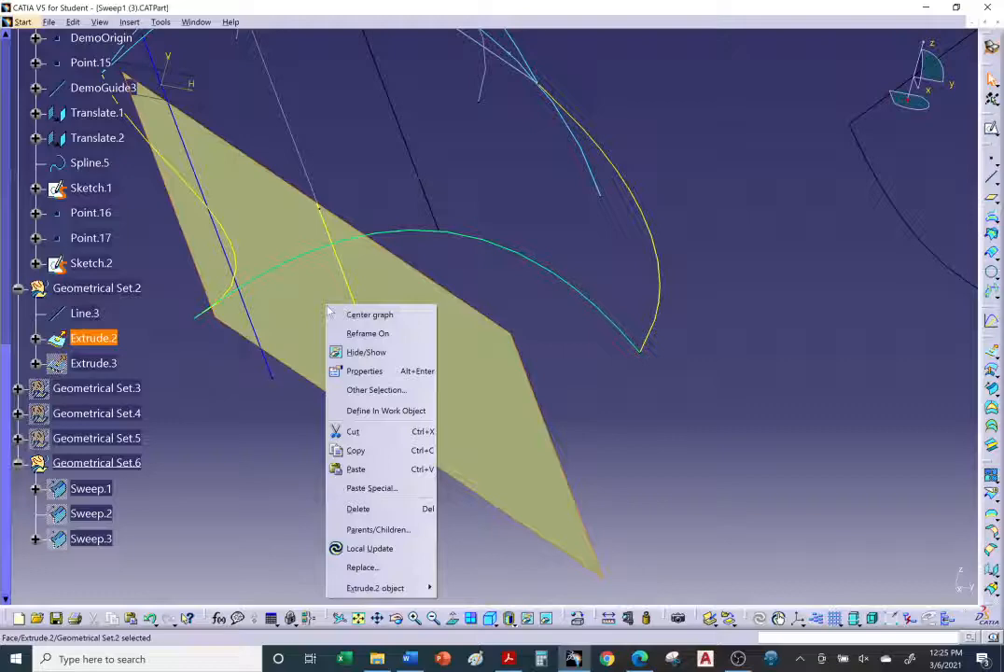
pyautogui.click(358, 352)
pyautogui.moveTo(399, 357); pyautogui.dragTo(502, 459, button='middle')
pyautogui.click(640, 659)
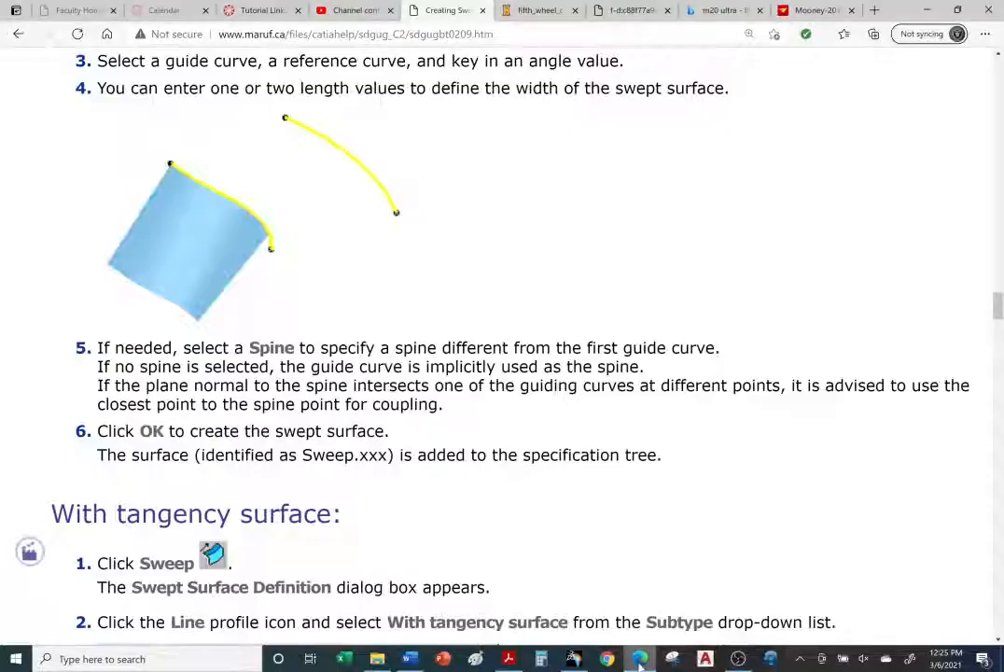
# Step: Return to CATIA and start a new line-profile Sweep using the With reference curve subtype
pyautogui.click(640, 659)
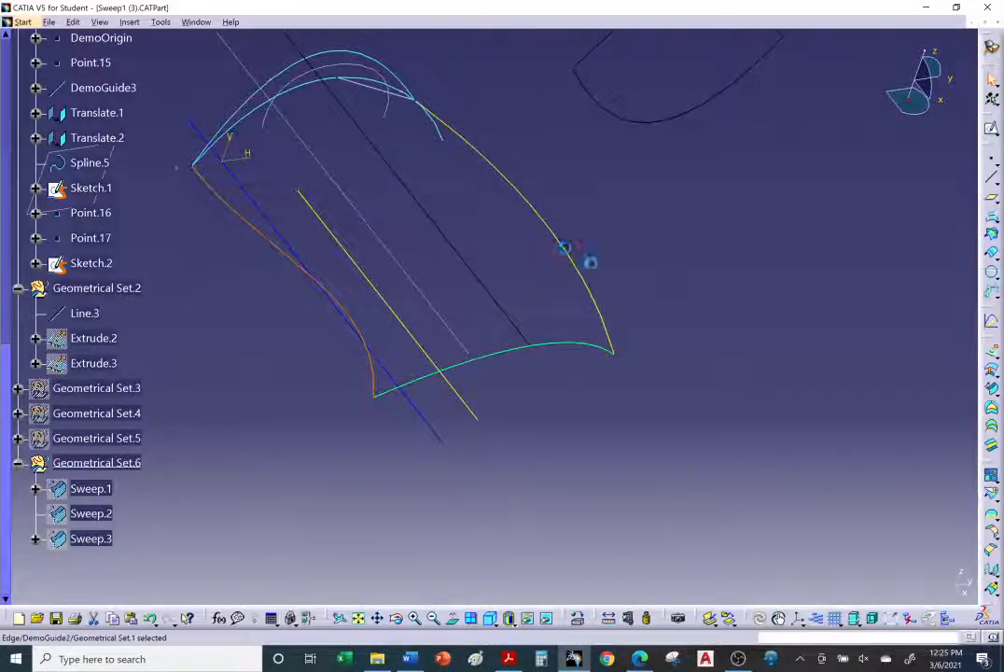
pyautogui.moveTo(565, 247); pyautogui.dragTo(666, 298, button='middle')
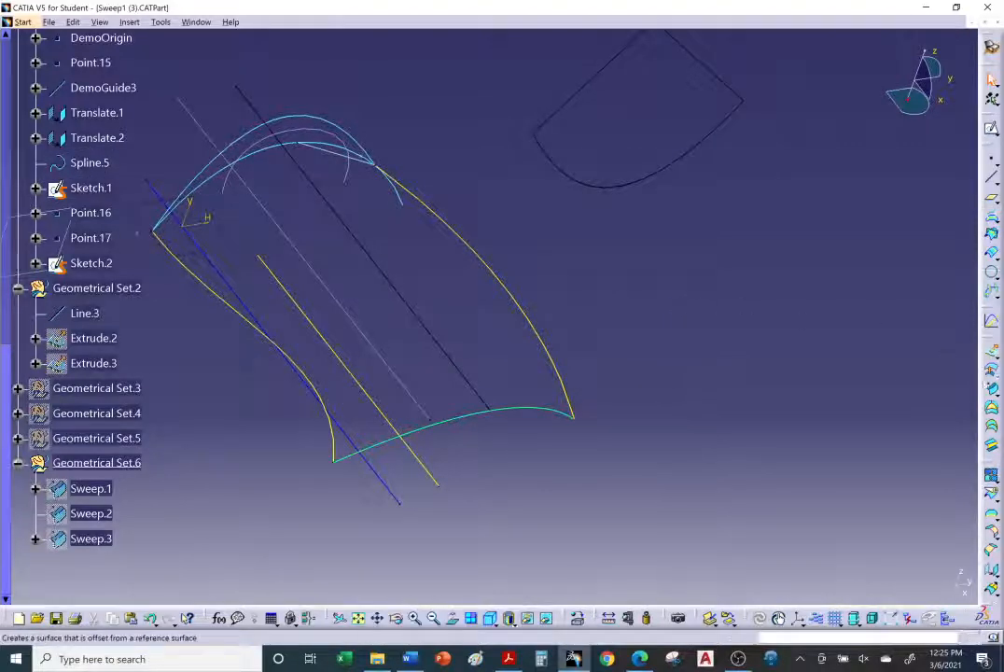
pyautogui.click(993, 388)
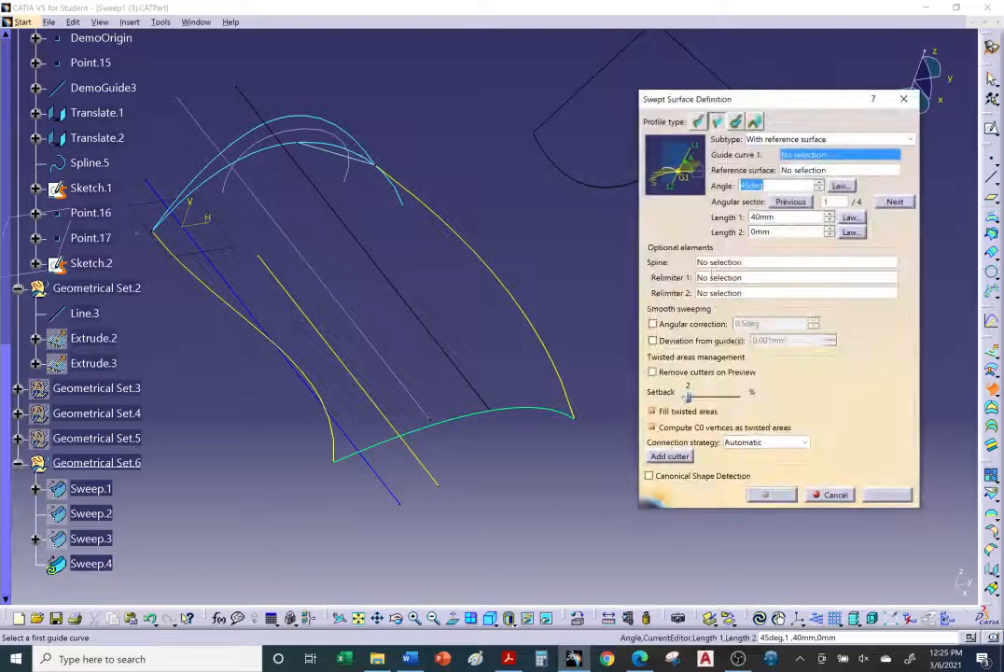
pyautogui.click(821, 140)
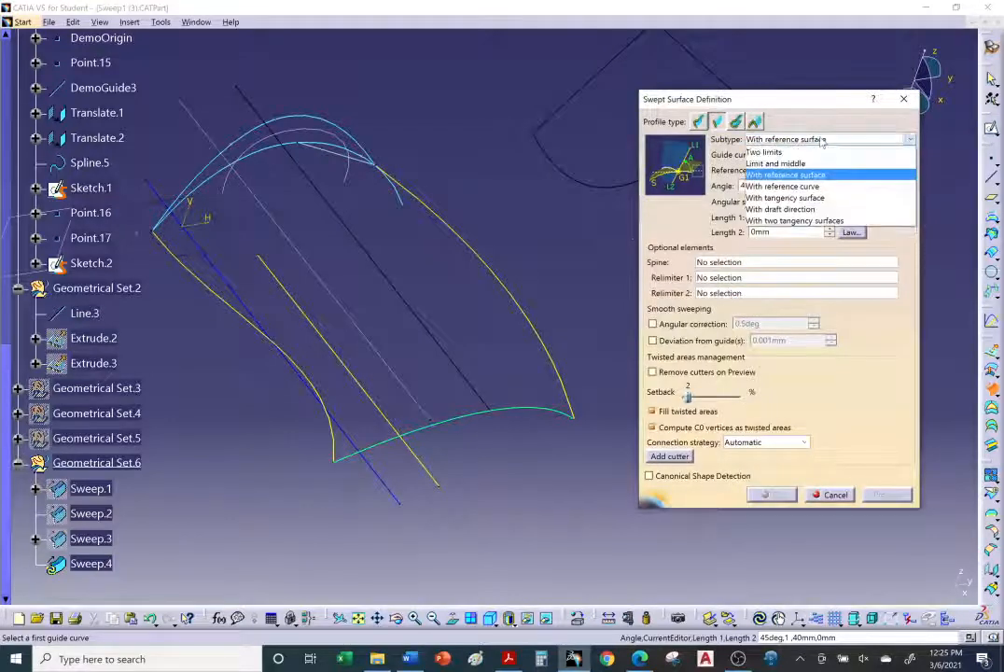
pyautogui.click(815, 187)
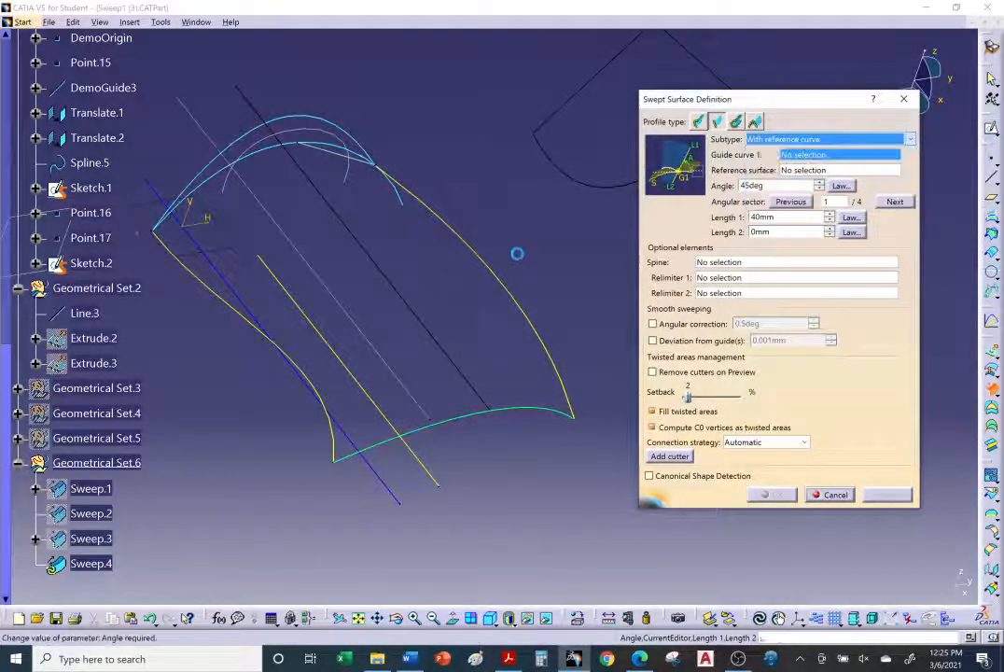
# Step: Select DemoGuide1 as the guide curve and DemoGuide2 as the reference curve
pyautogui.click(207, 290)
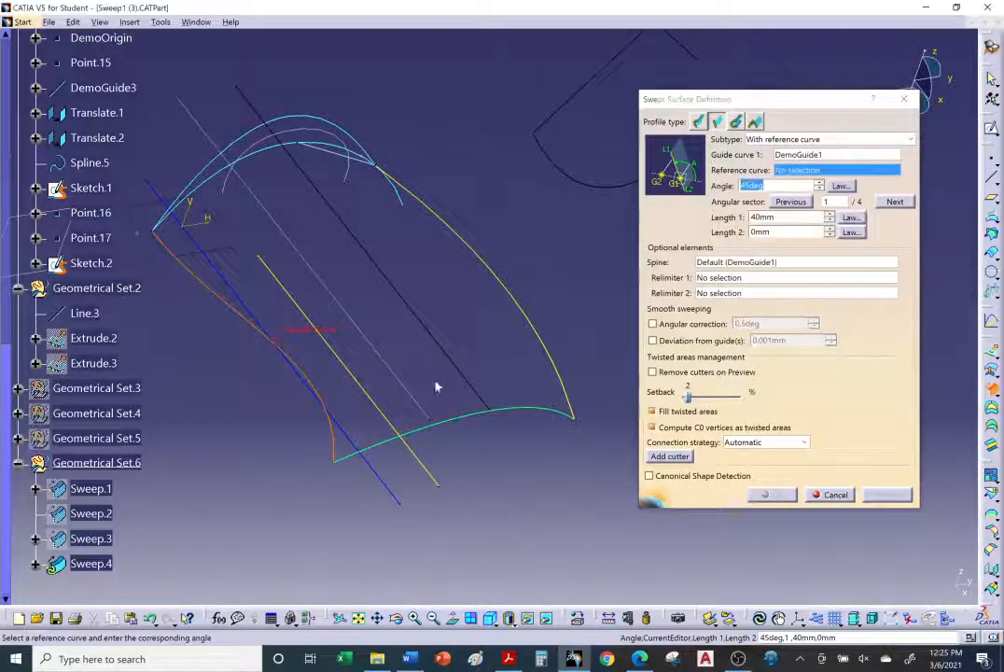
pyautogui.moveTo(437, 385); pyautogui.dragTo(479, 368, button='middle')
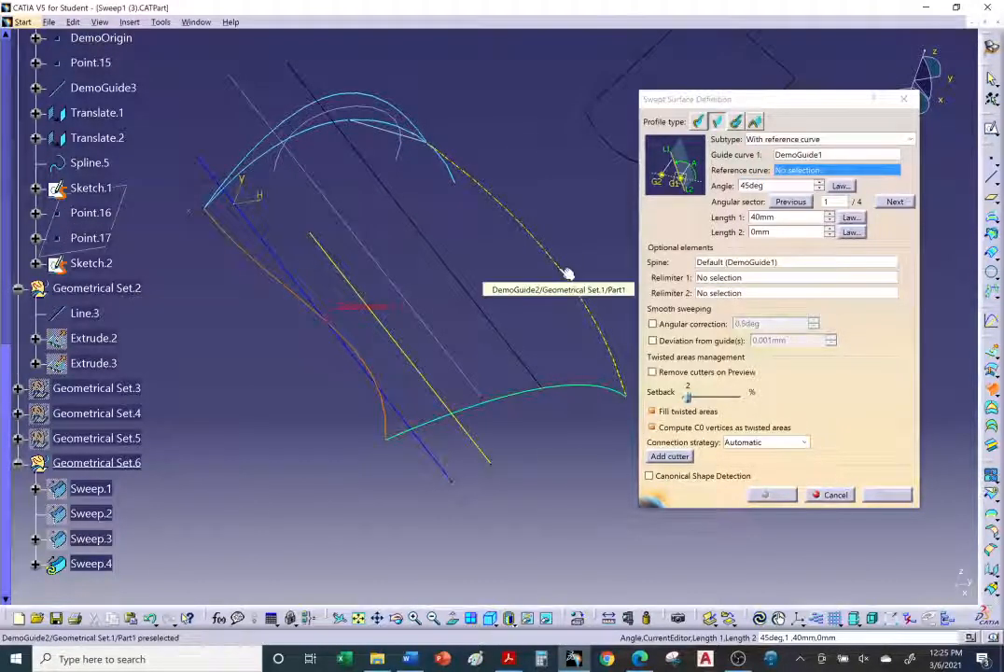
pyautogui.scroll(5, 429, 309)
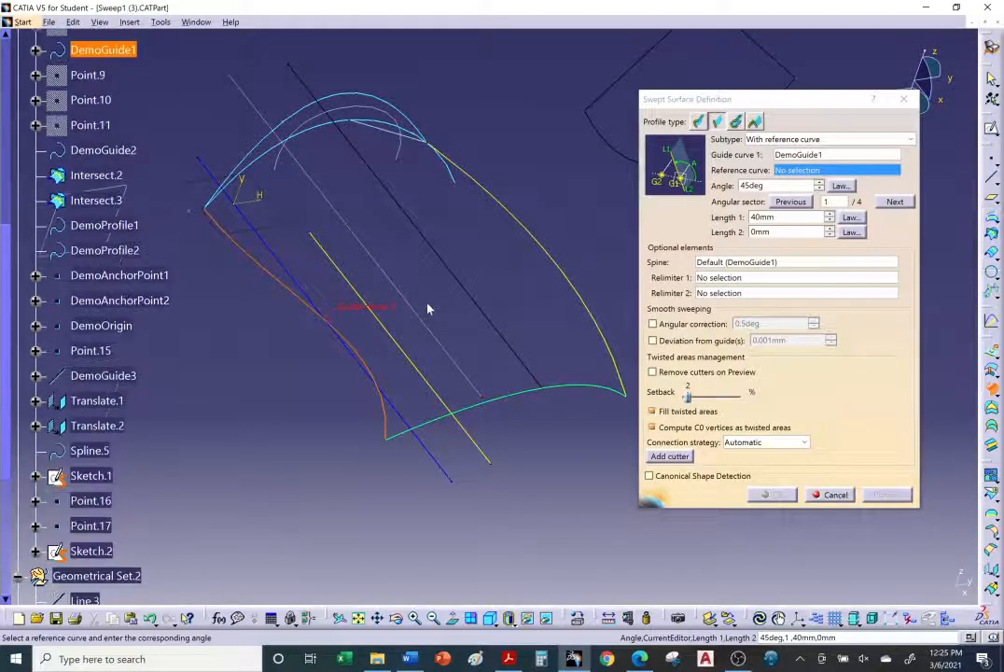
pyautogui.scroll(2, 428, 309)
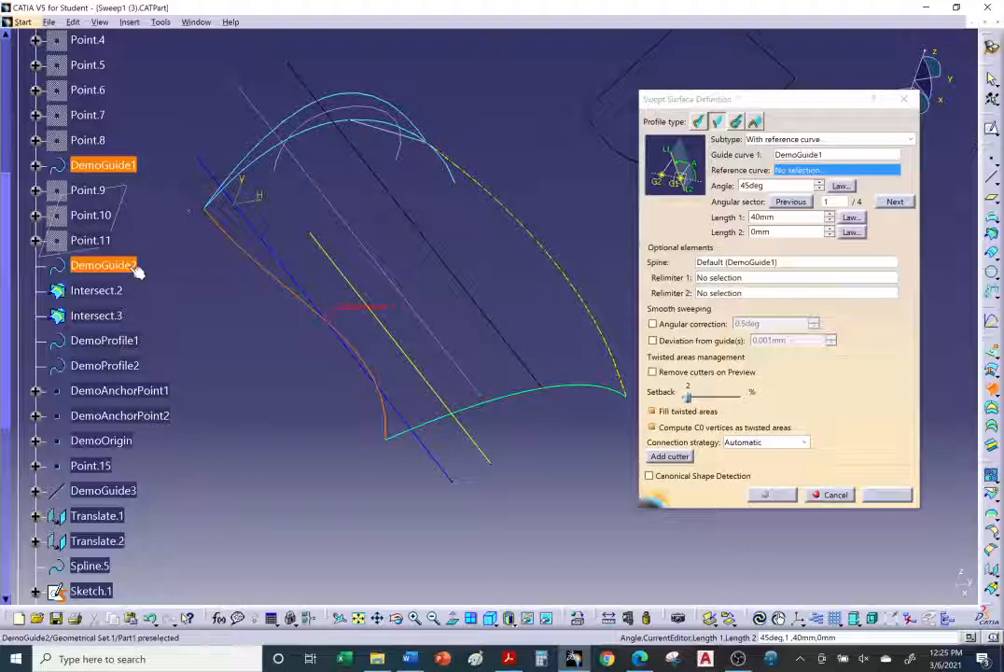
pyautogui.click(103, 265)
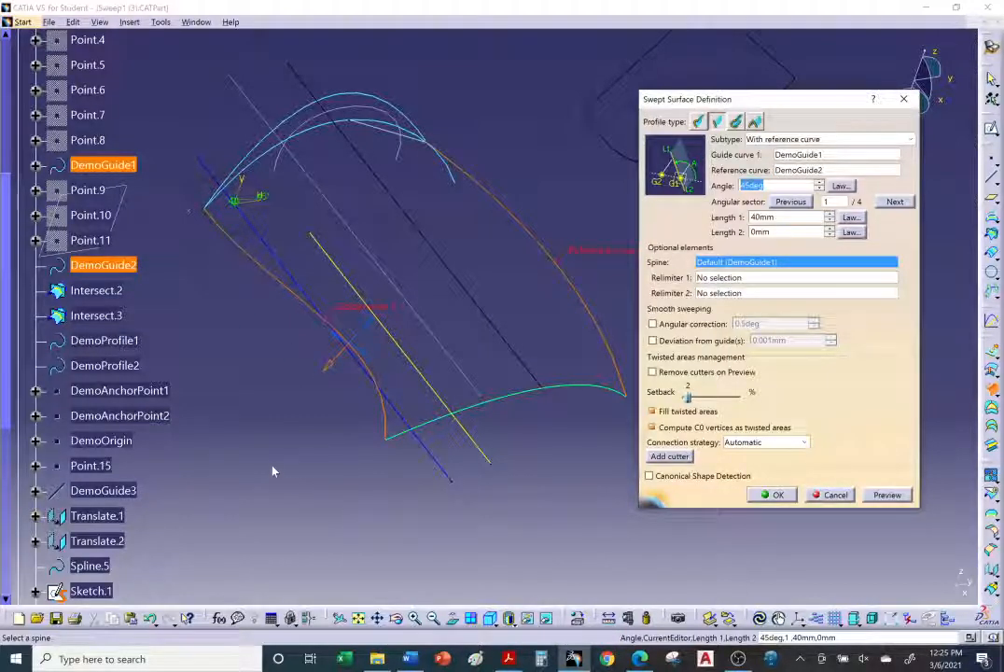
# Step: Preview the swept surface at the 45deg angle and 40mm length, orbiting to inspect it
pyautogui.moveTo(304, 464); pyautogui.dragTo(343, 419, button='middle')
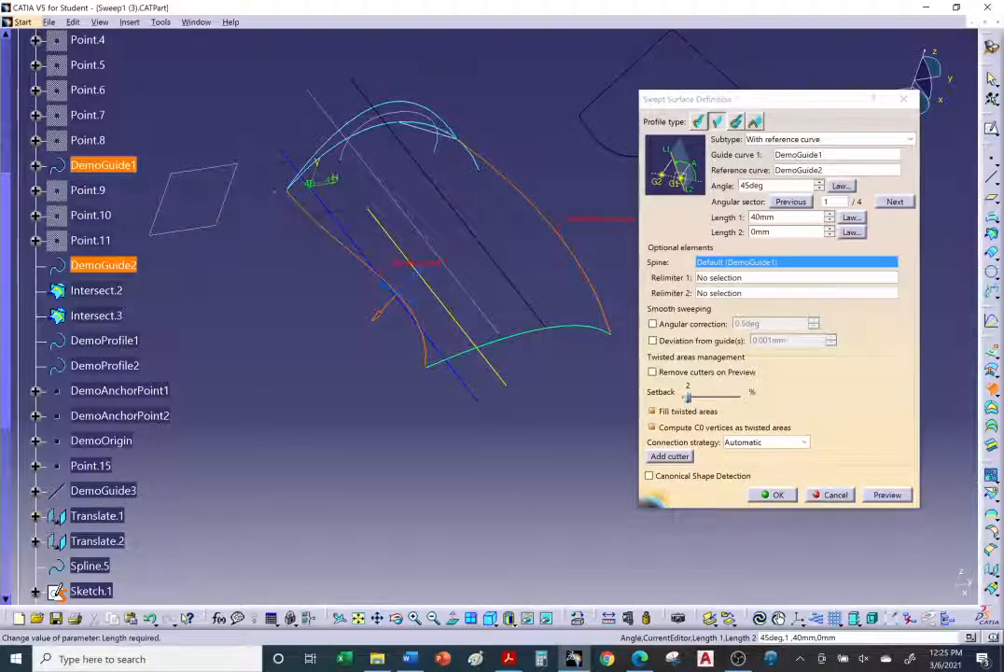
pyautogui.click(887, 495)
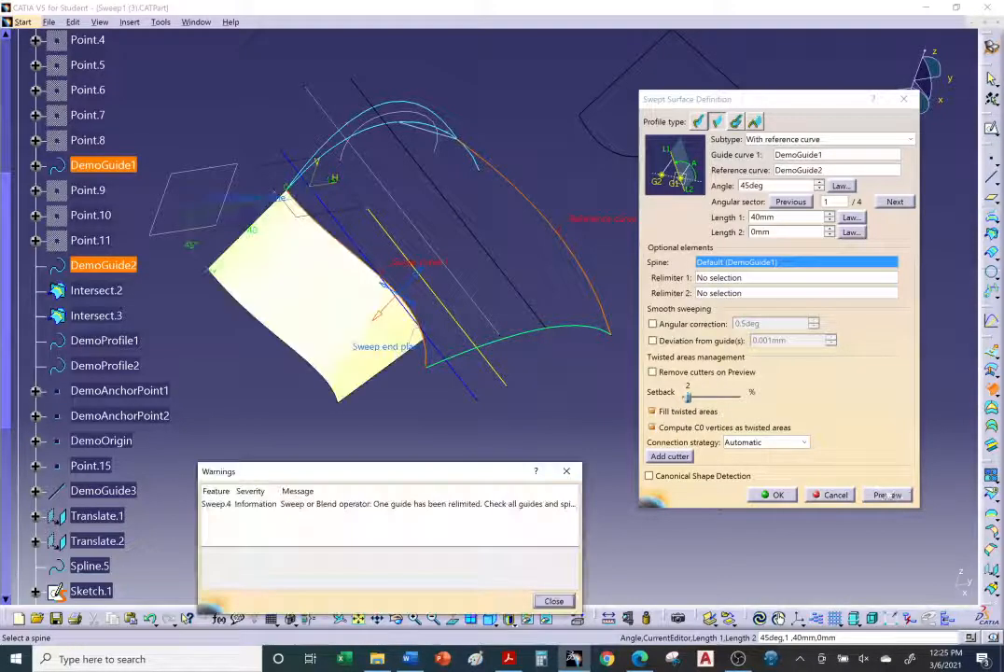
pyautogui.moveTo(458, 372); pyautogui.dragTo(353, 249, button='middle')
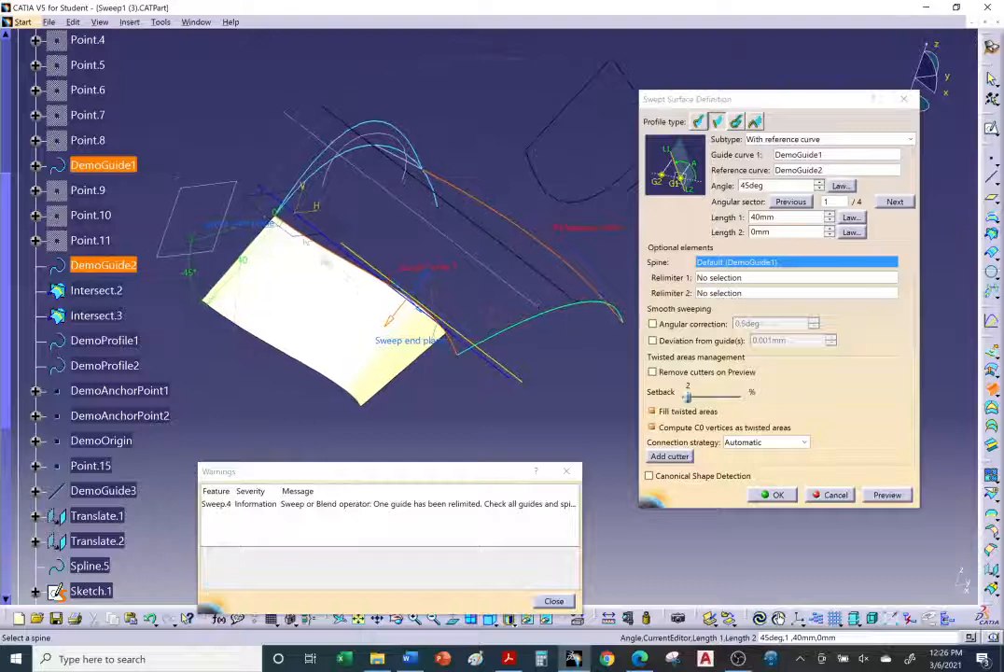
pyautogui.moveTo(458, 379); pyautogui.dragTo(584, 288, button='middle')
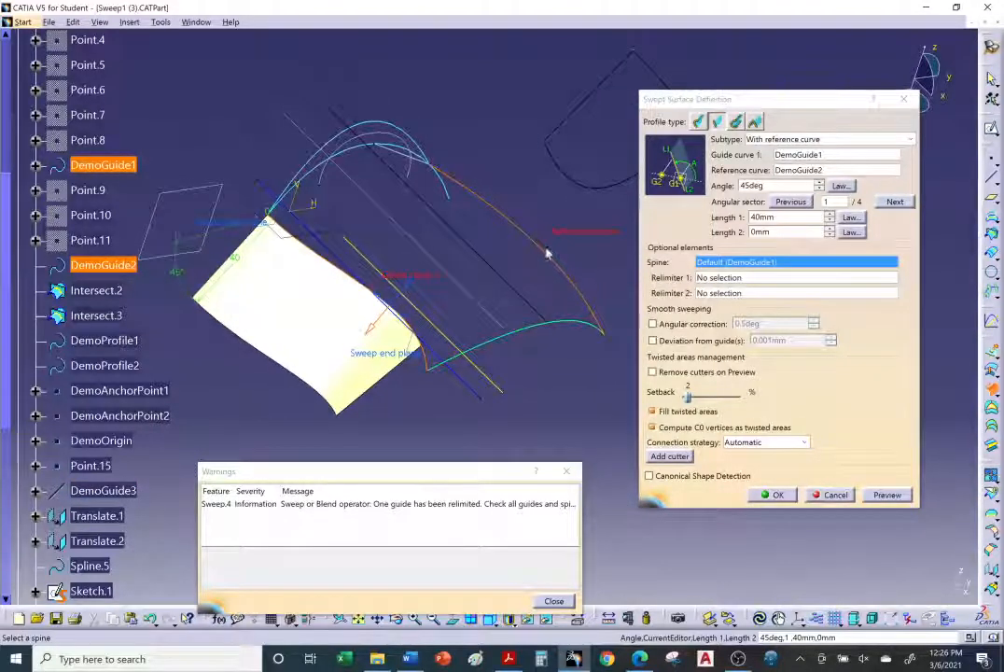
pyautogui.moveTo(392, 336); pyautogui.dragTo(392, 270, button='middle')
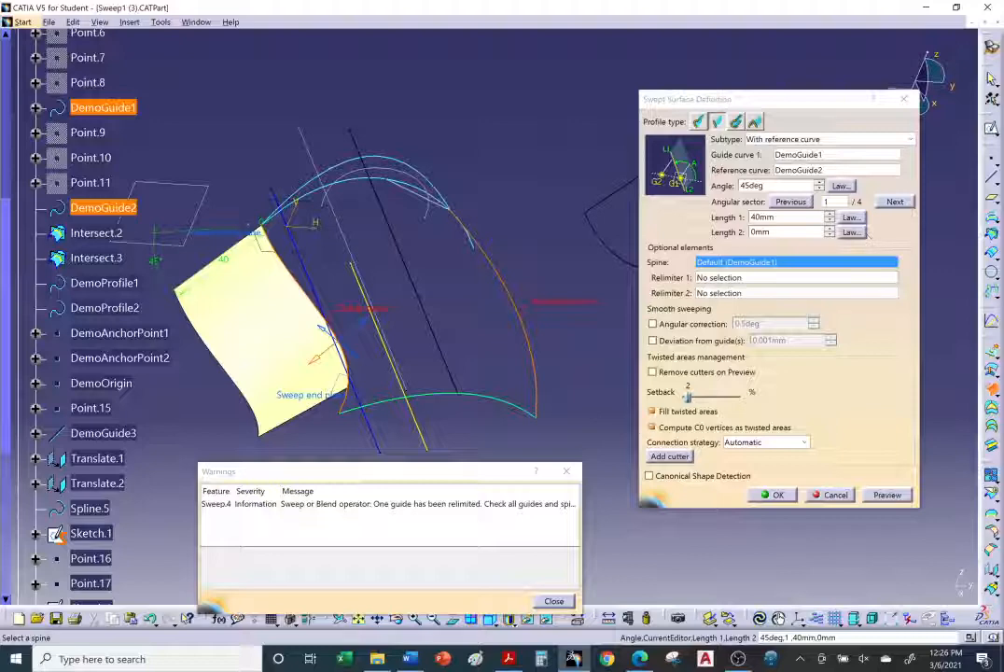
# Step: Step through all four angular sector solutions with previews, ending back on sector 1
pyautogui.click(895, 202)
pyautogui.click(887, 495)
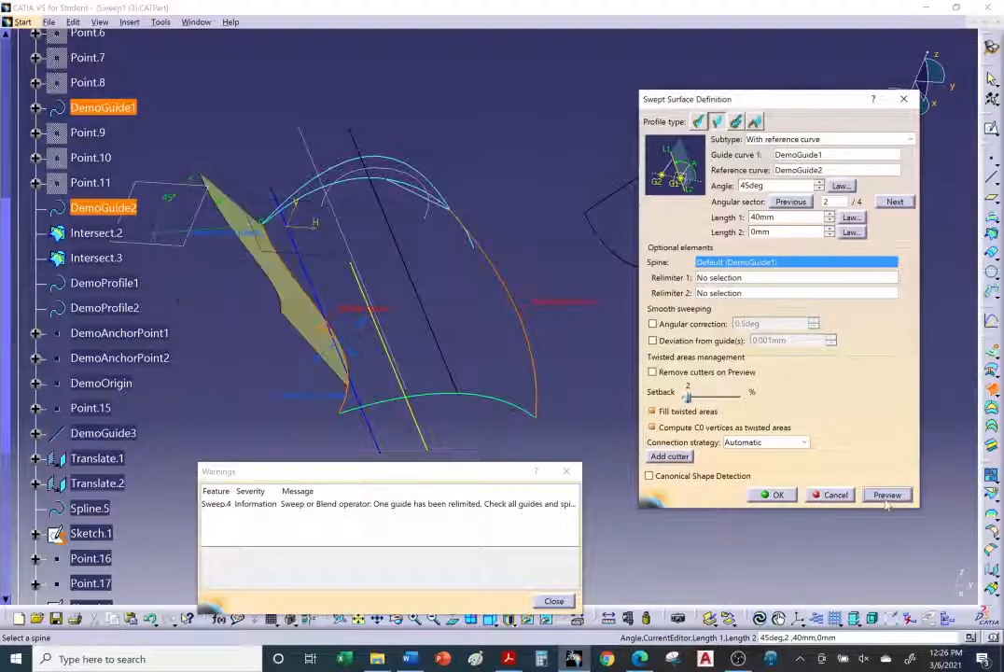
pyautogui.moveTo(416, 325); pyautogui.dragTo(348, 268, button='middle')
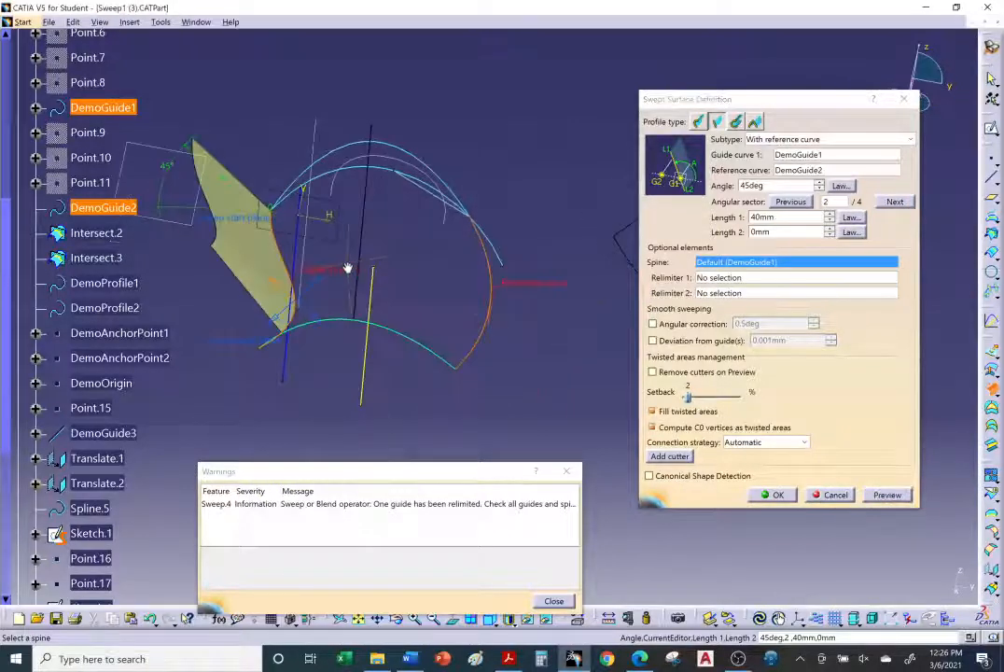
pyautogui.click(898, 203)
pyautogui.click(886, 497)
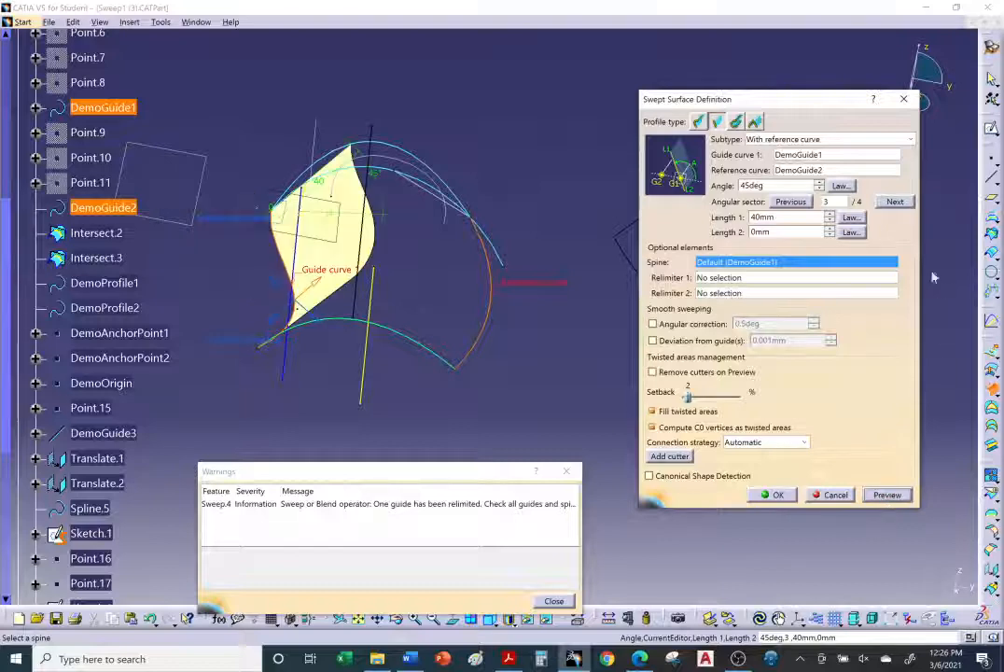
pyautogui.click(895, 202)
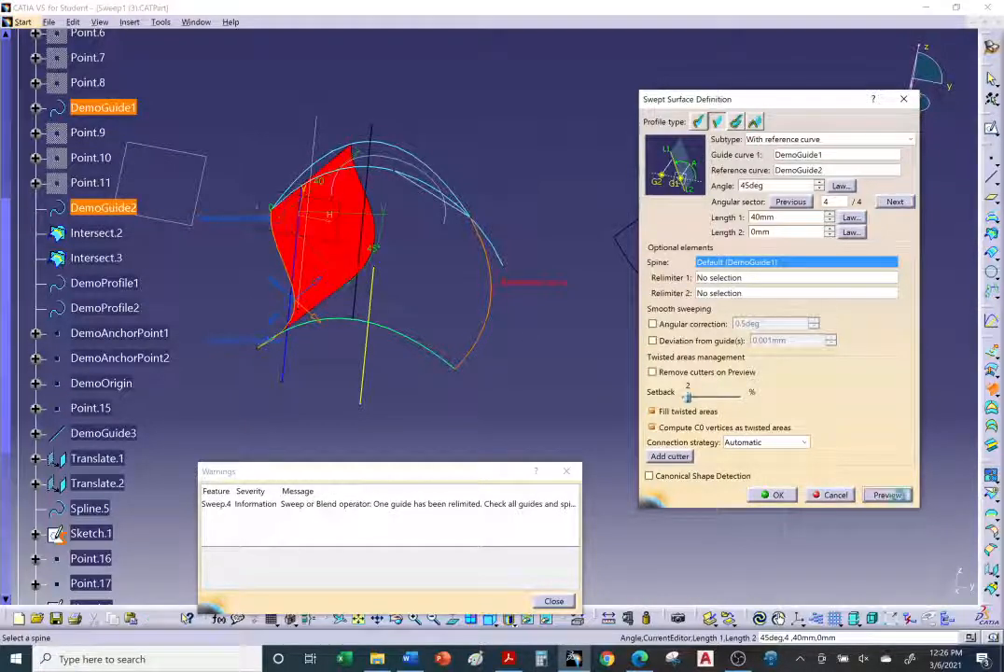
pyautogui.click(899, 495)
pyautogui.moveTo(399, 392); pyautogui.dragTo(494, 362, button='middle')
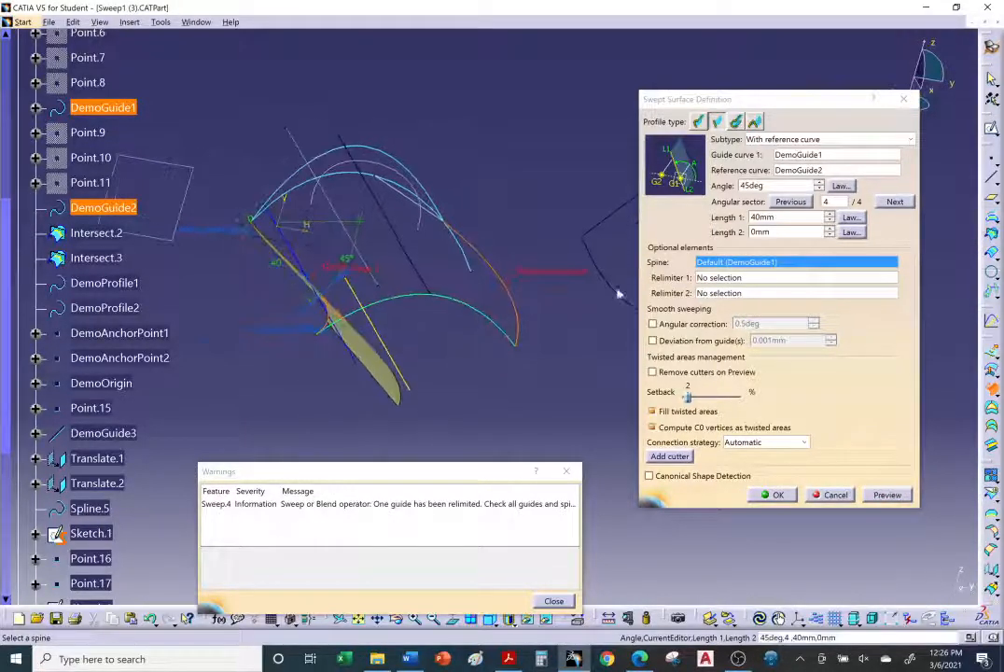
pyautogui.click(895, 202)
pyautogui.click(887, 494)
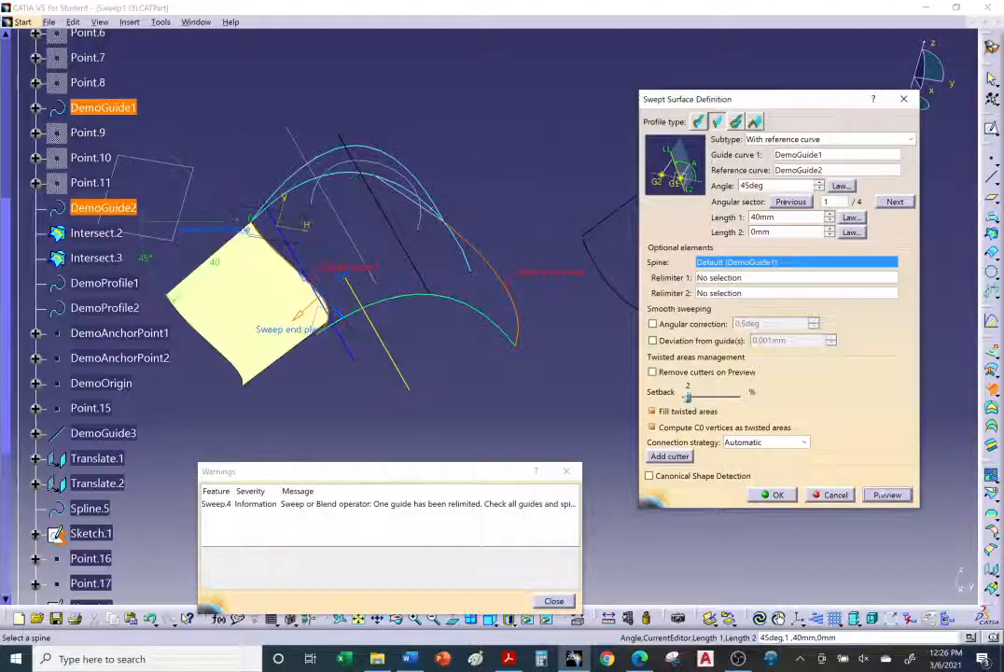
# Step: Close the warnings list and confirm the reference-curve sweep
pyautogui.moveTo(386, 327); pyautogui.dragTo(399, 377, button='middle')
pyautogui.moveTo(444, 409); pyautogui.dragTo(479, 372, button='middle')
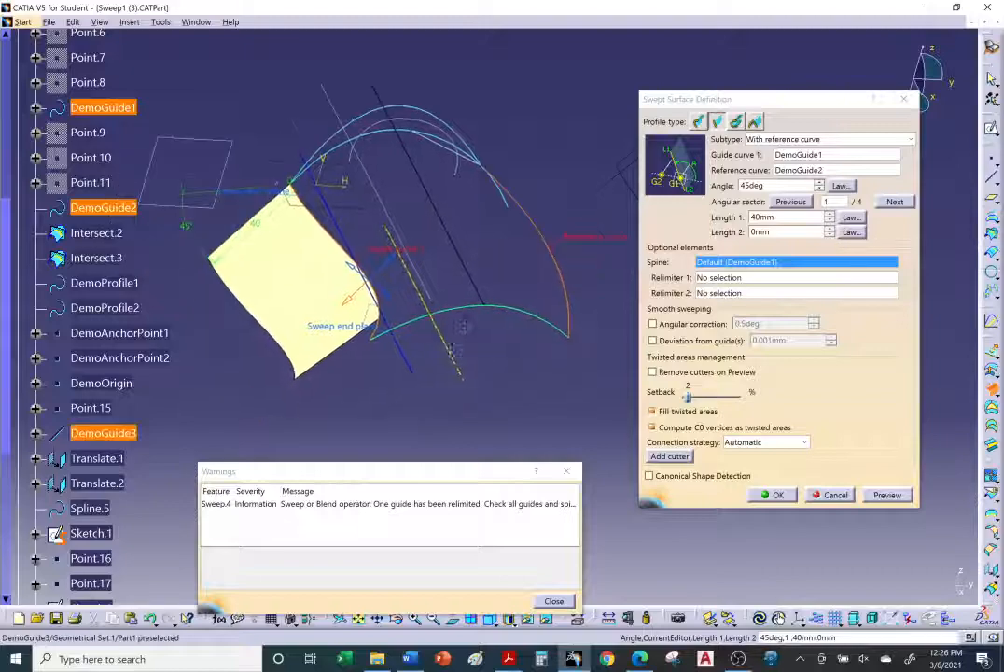
pyautogui.click(555, 602)
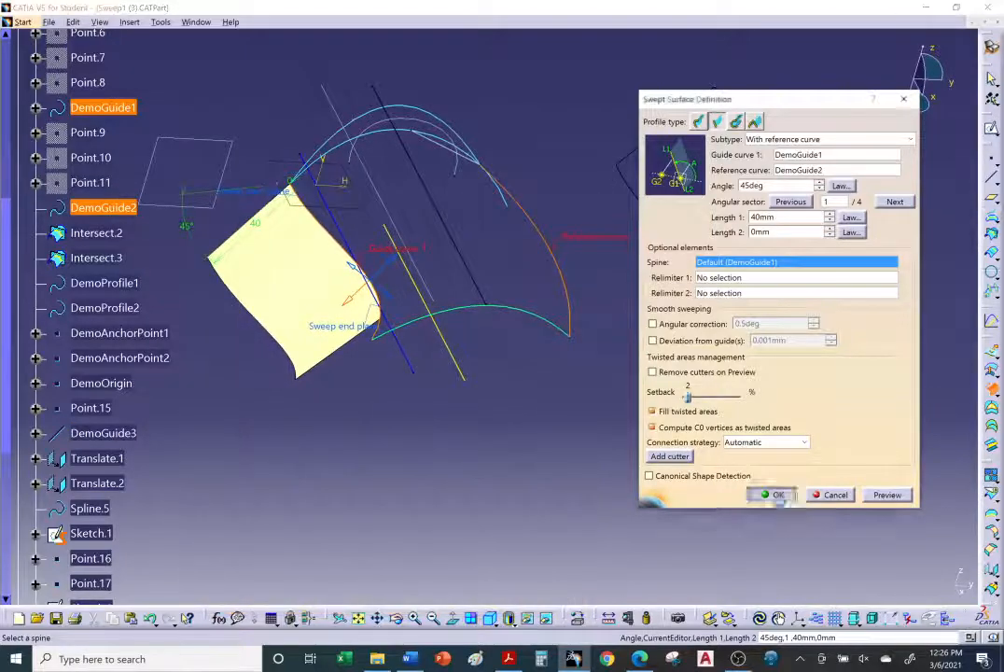
pyautogui.click(777, 494)
# Step: Read the tutorial's With tangency surface section in the browser
pyautogui.moveTo(421, 381); pyautogui.dragTo(496, 474, button='middle')
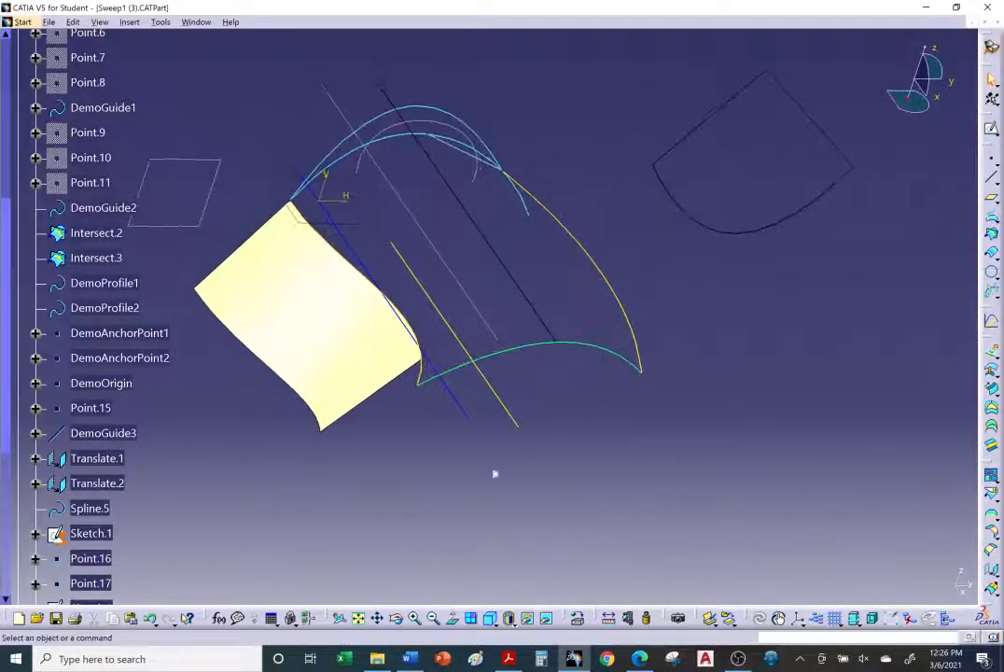
pyautogui.click(638, 660)
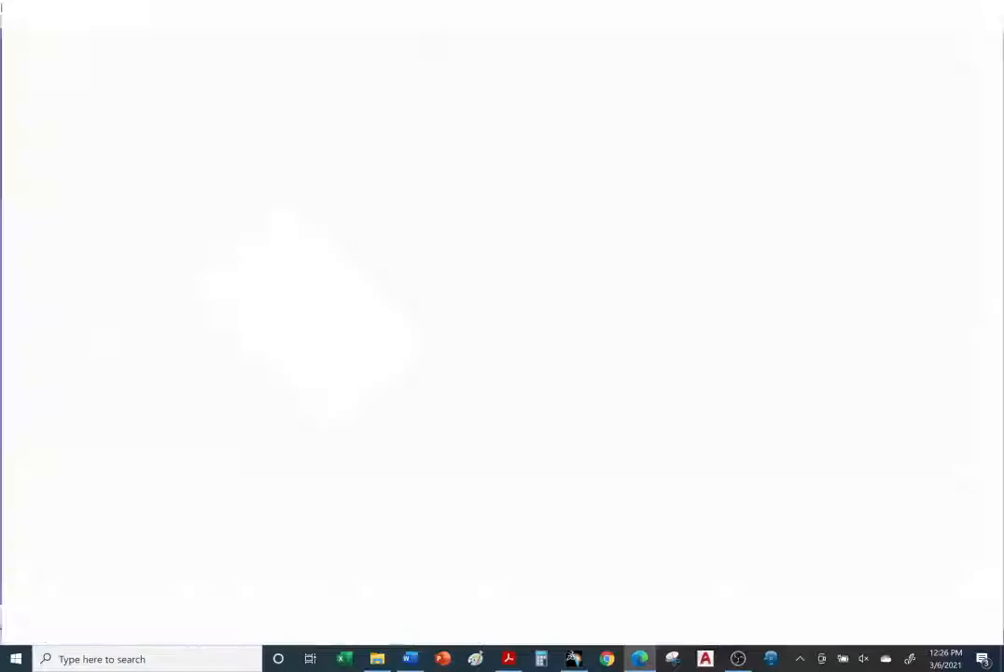
pyautogui.scroll(-4, 485, 474)
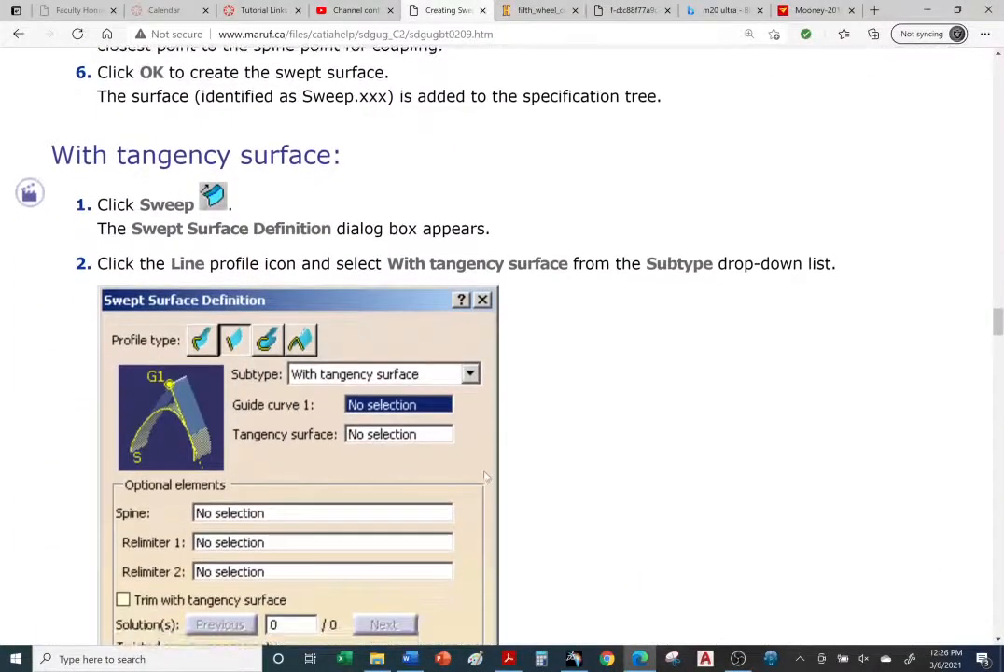
pyautogui.scroll(-2, 485, 476)
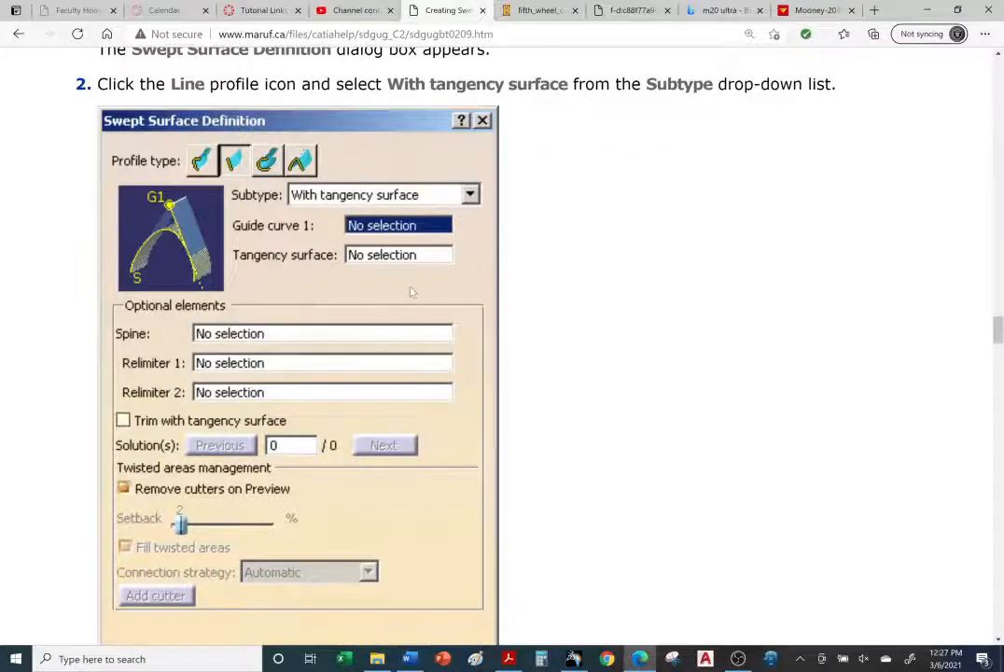
pyautogui.scroll(-1, 412, 292)
pyautogui.scroll(2, 419, 292)
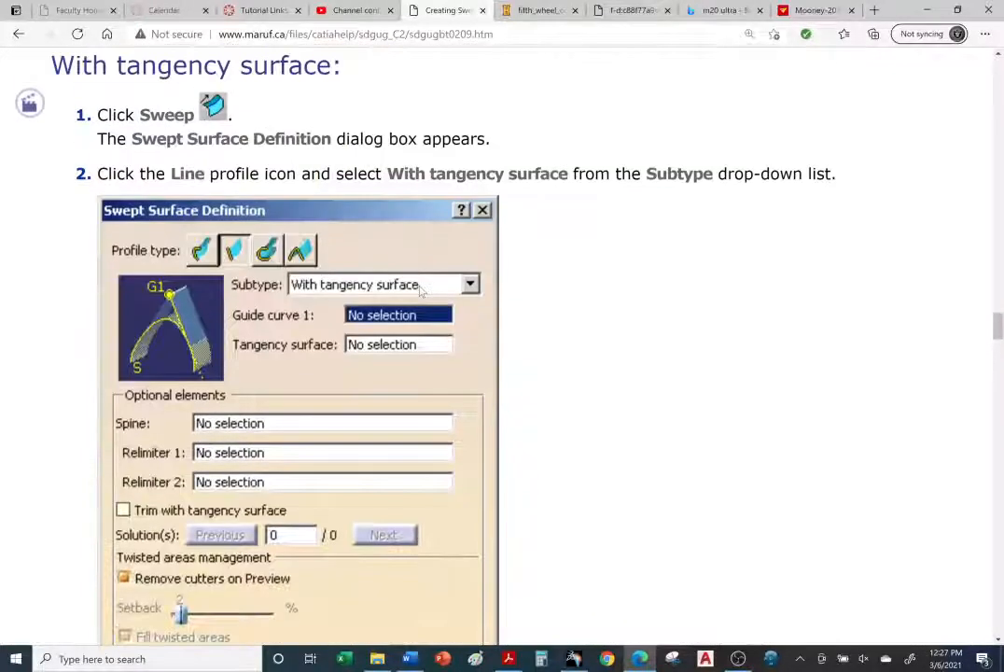
pyautogui.scroll(-4, 420, 292)
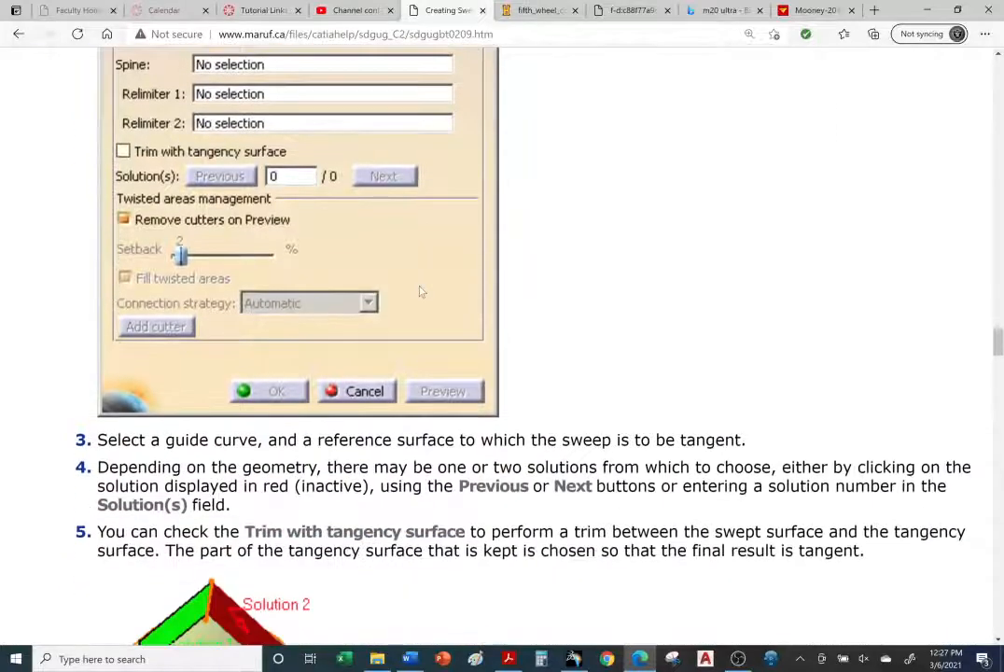
pyautogui.scroll(-2, 420, 292)
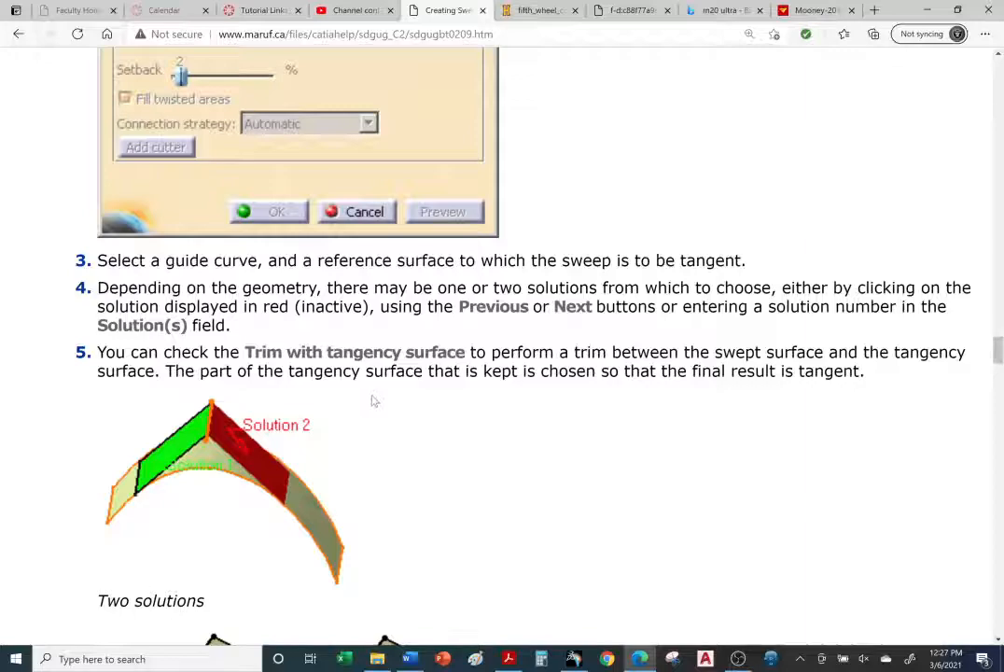
pyautogui.scroll(-2, 382, 387)
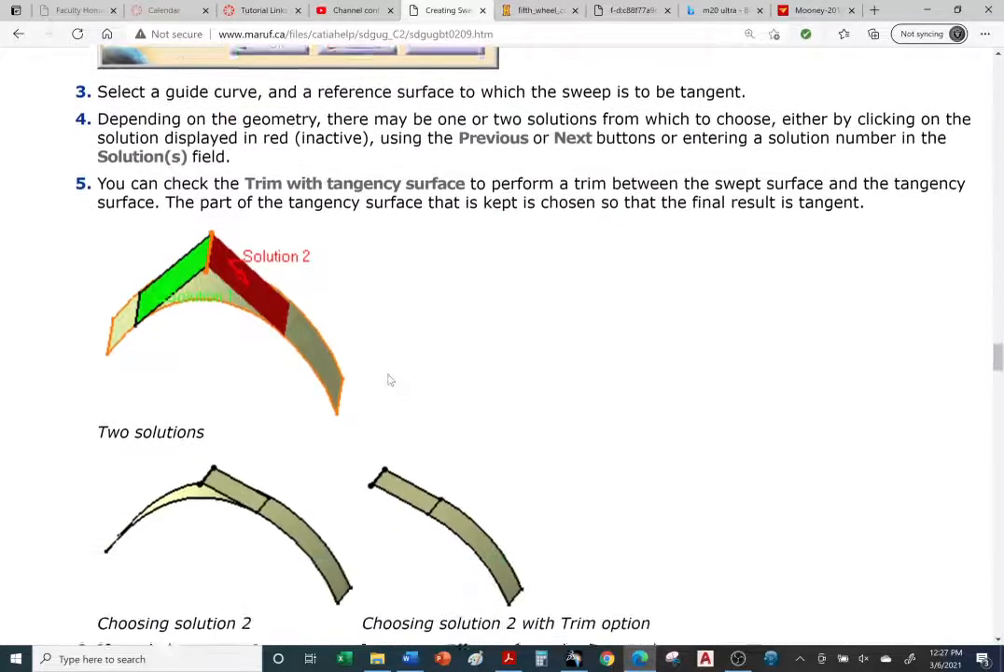
pyautogui.scroll(2, 390, 386)
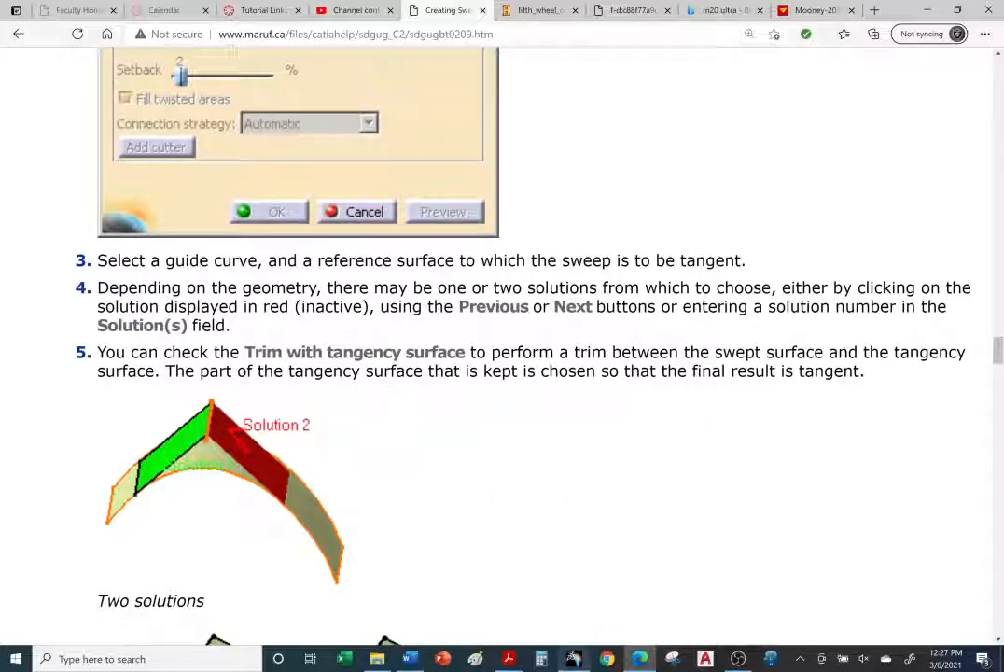
# Step: Return to CATIA and hide the newly created swept surface
pyautogui.click(574, 662)
pyautogui.moveTo(533, 402); pyautogui.dragTo(537, 417, button='middle')
pyautogui.rightClick(348, 340)
pyautogui.click(374, 383)
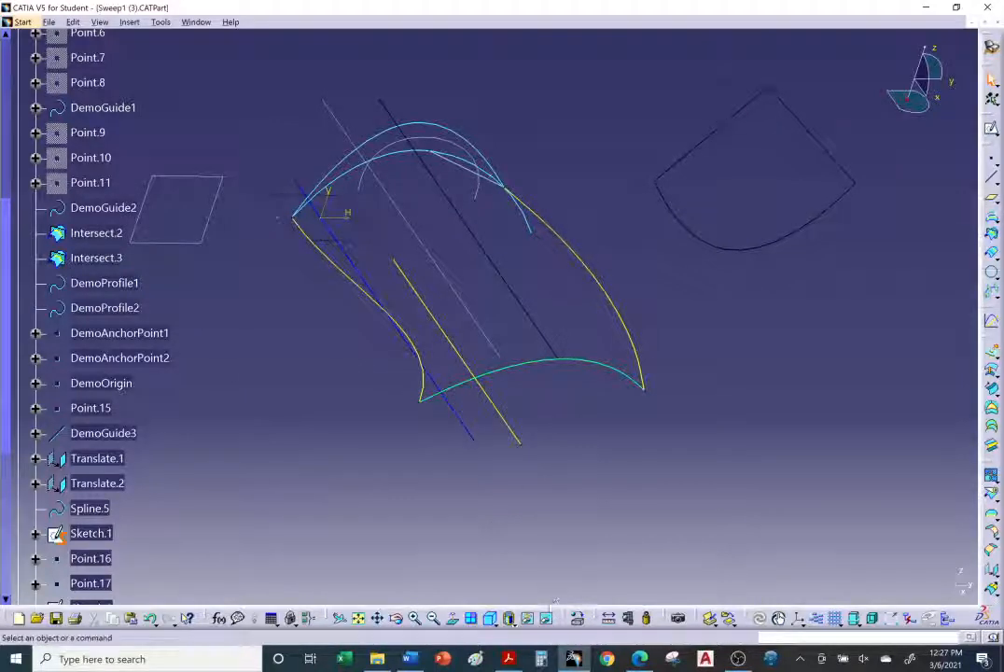
# Step: Swap to the hidden-objects space and examine the hidden swept surfaces
pyautogui.click(547, 618)
pyautogui.moveTo(525, 347); pyautogui.dragTo(524, 240, button='middle')
pyautogui.rightClick(524, 240)
pyautogui.click(550, 285)
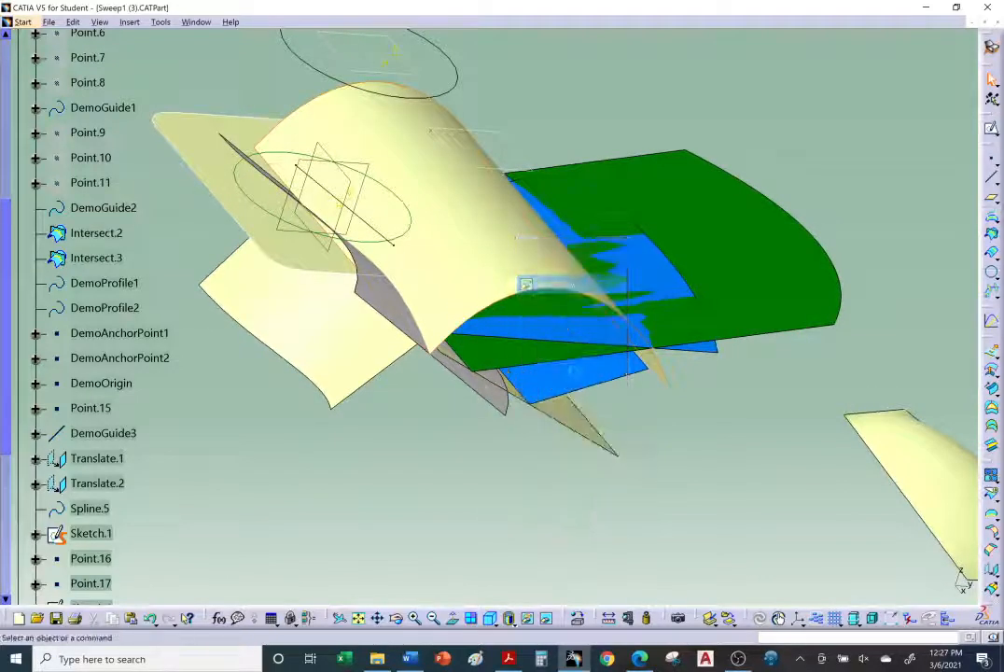
pyautogui.moveTo(526, 284); pyautogui.dragTo(466, 270, button='middle')
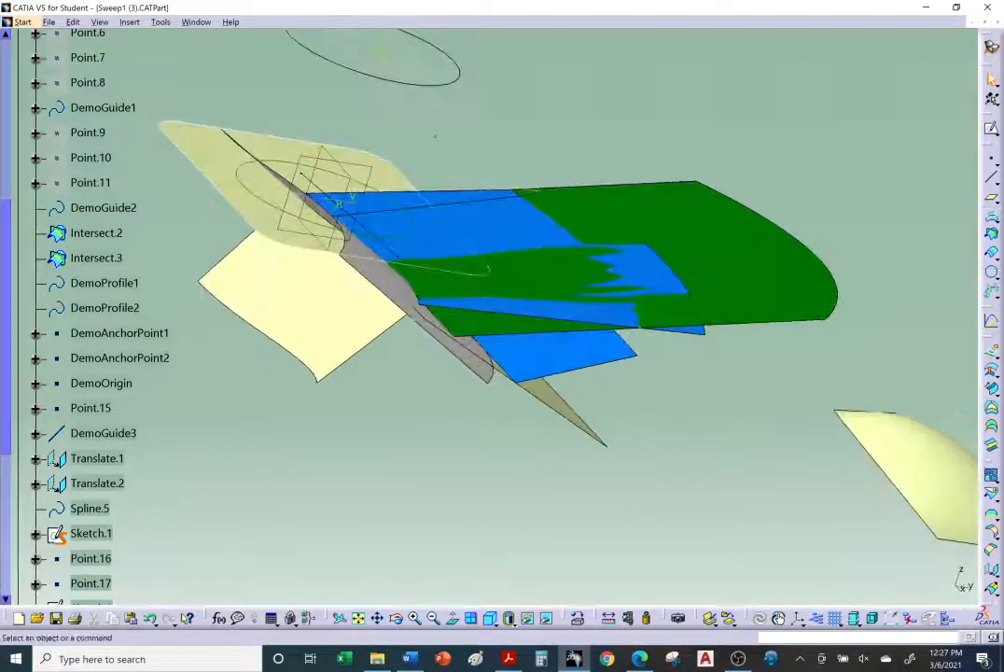
# Step: Return to the visible space and give the Translate.2 guide curve a cyan line colour with 1 mm thickness
pyautogui.click(547, 618)
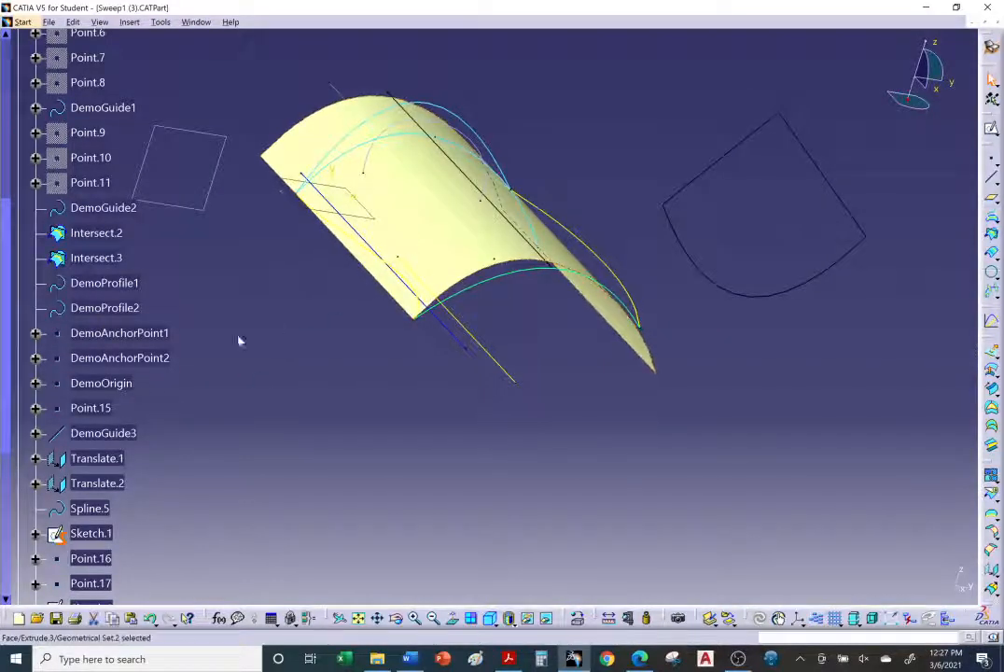
pyautogui.scroll(5, 229, 341)
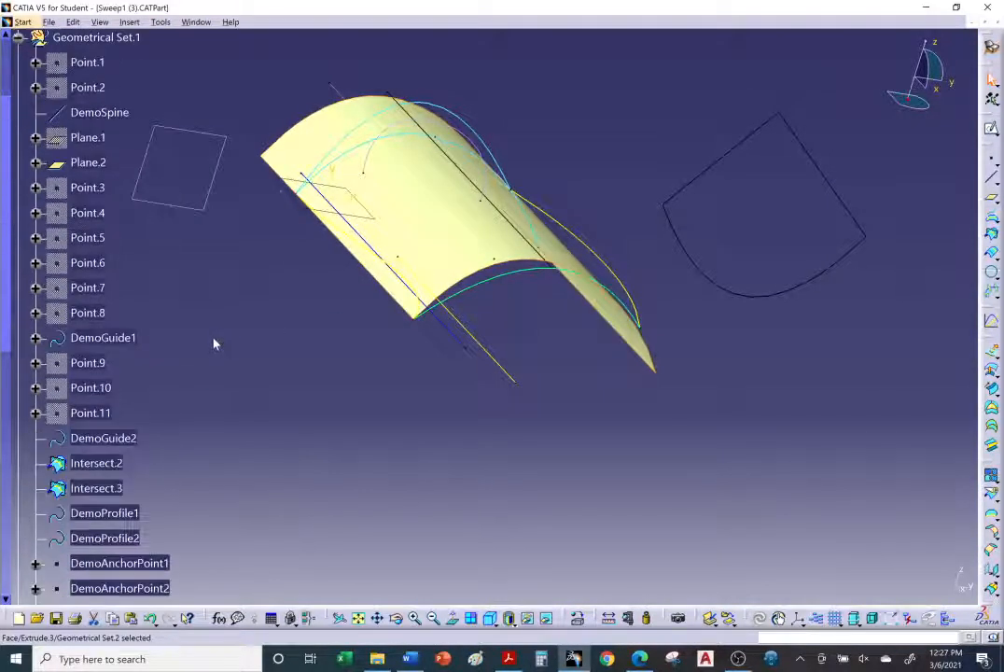
pyautogui.scroll(-12, 214, 344)
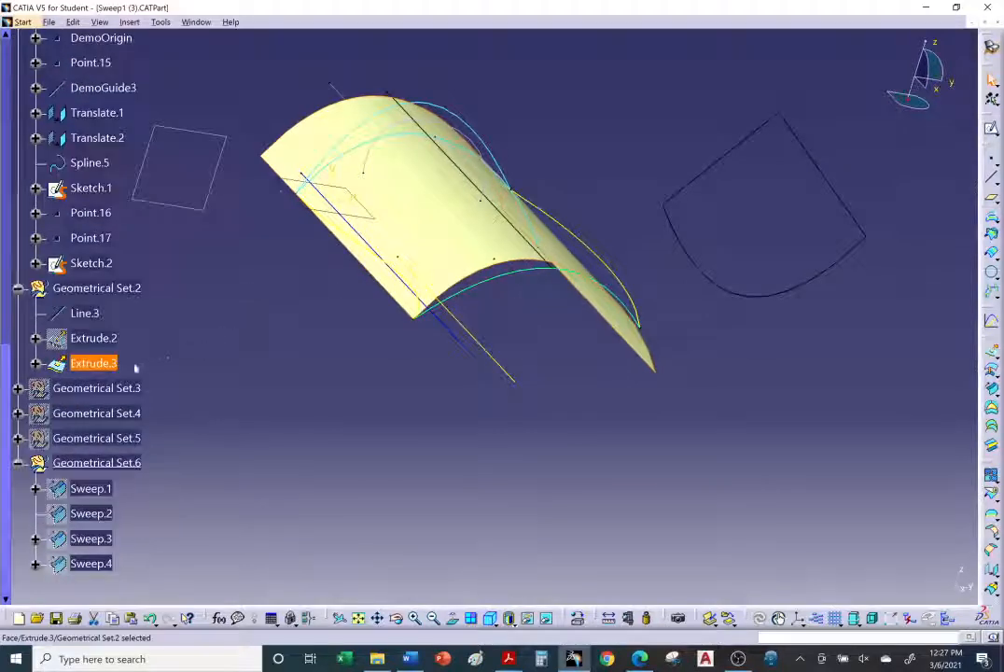
pyautogui.moveTo(215, 301); pyautogui.dragTo(202, 392, button='middle')
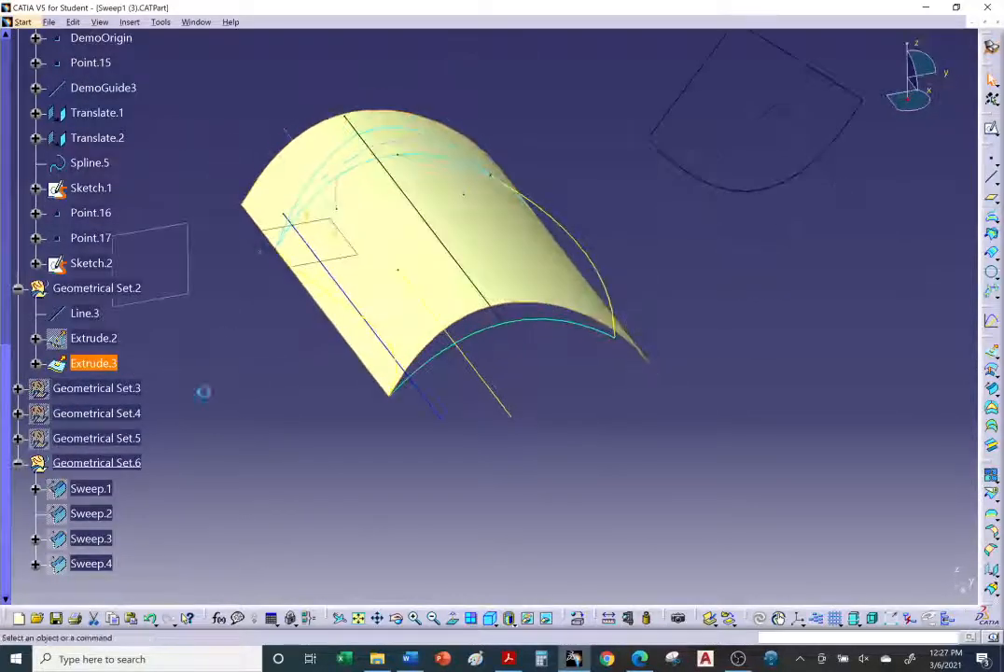
pyautogui.moveTo(280, 374); pyautogui.dragTo(471, 200, button='middle')
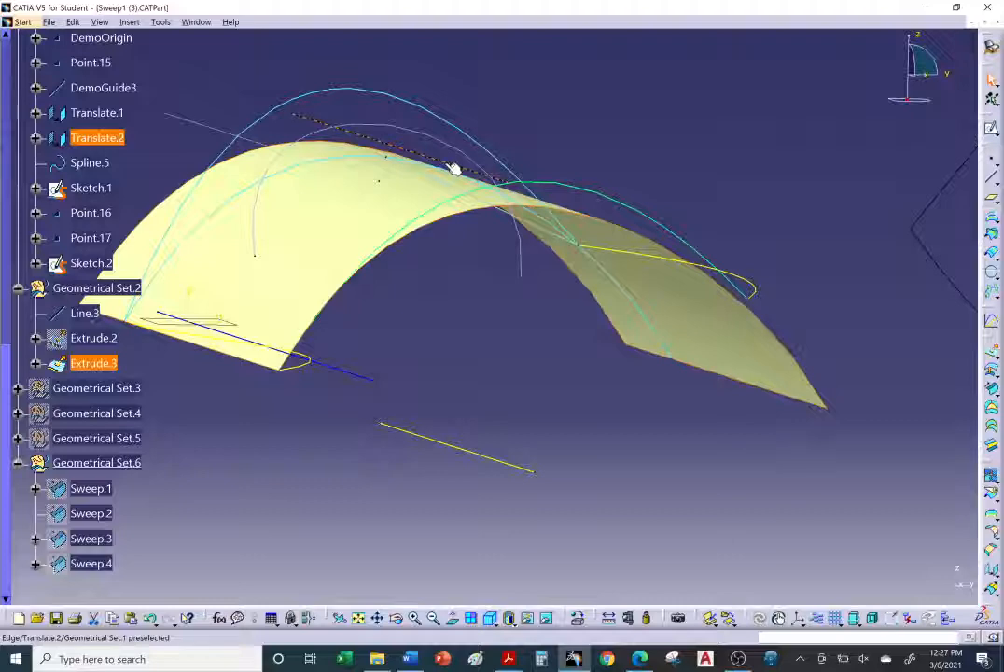
pyautogui.moveTo(454, 168)
pyautogui.mouseDown(button='middle')
pyautogui.moveTo(457, 195)
pyautogui.moveTo(449, 165)
pyautogui.mouseUp(button='middle')
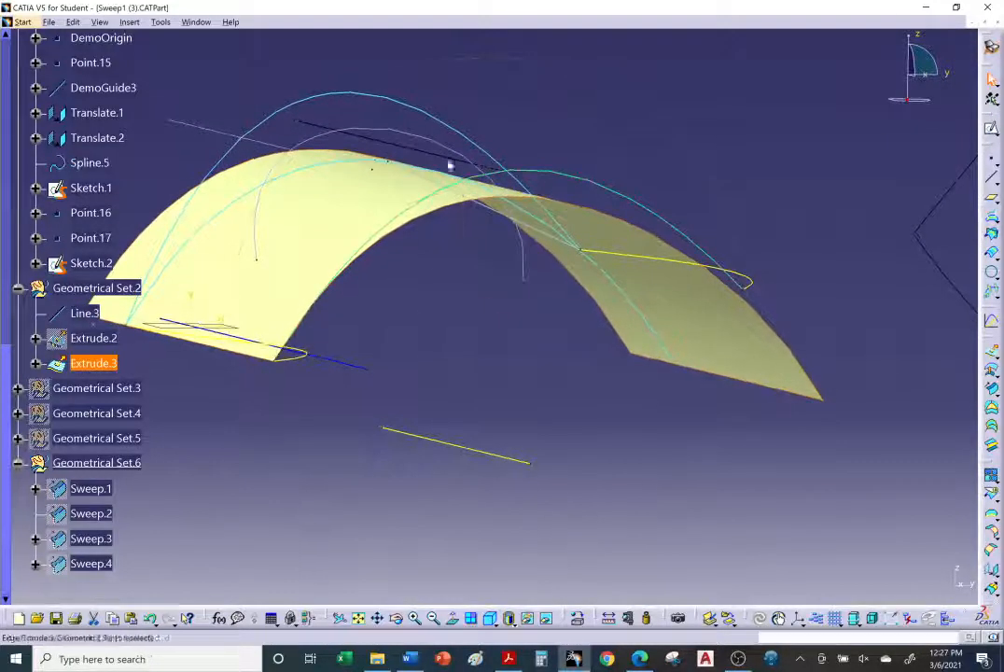
pyautogui.rightClick(445, 161)
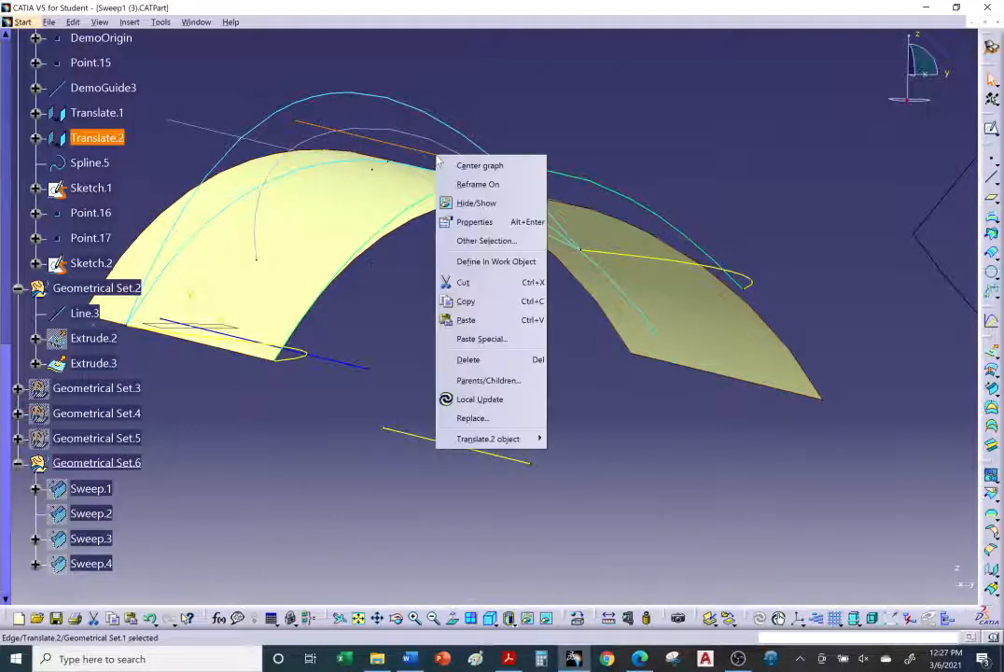
pyautogui.click(480, 222)
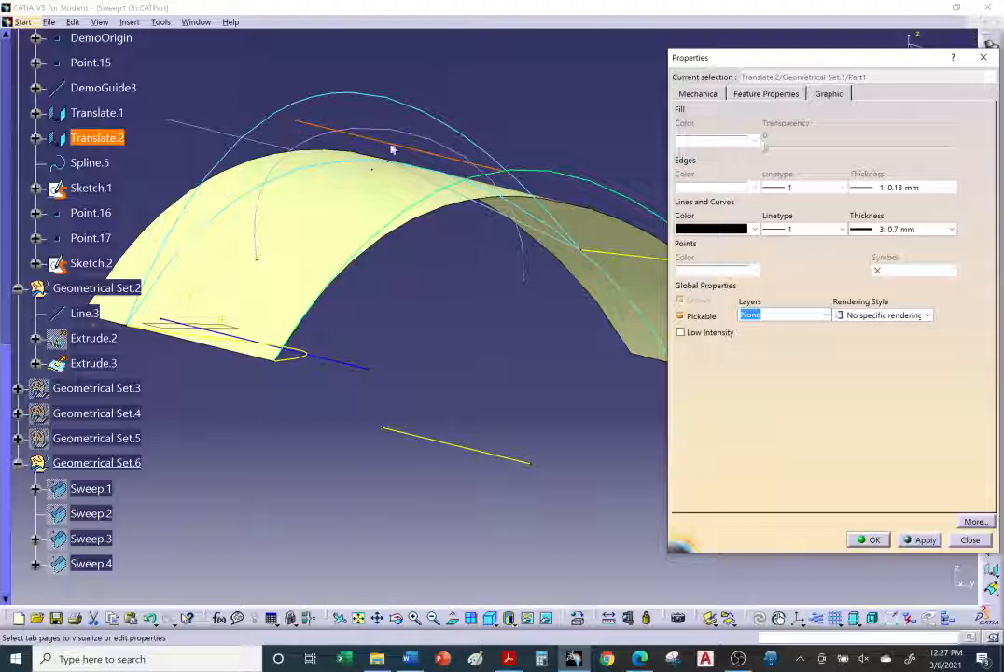
pyautogui.click(714, 230)
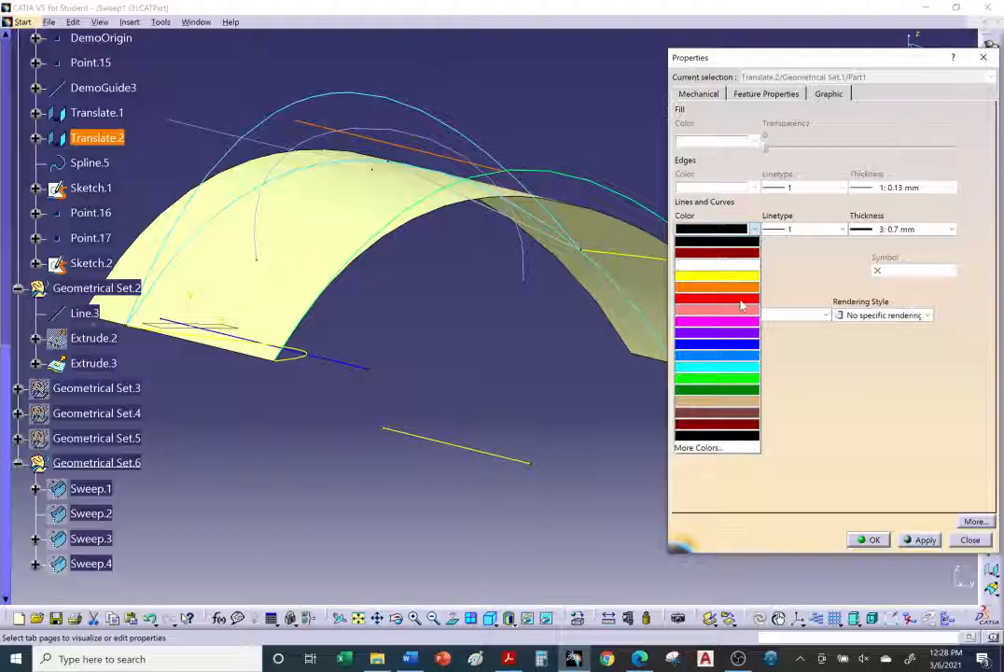
pyautogui.click(738, 367)
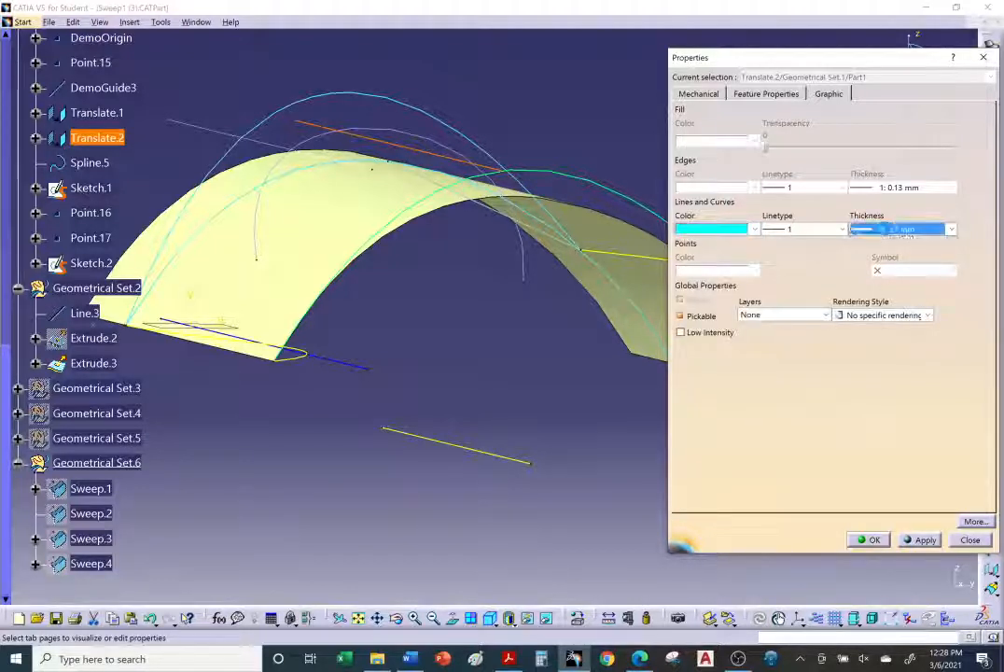
pyautogui.click(900, 228)
pyautogui.click(894, 240)
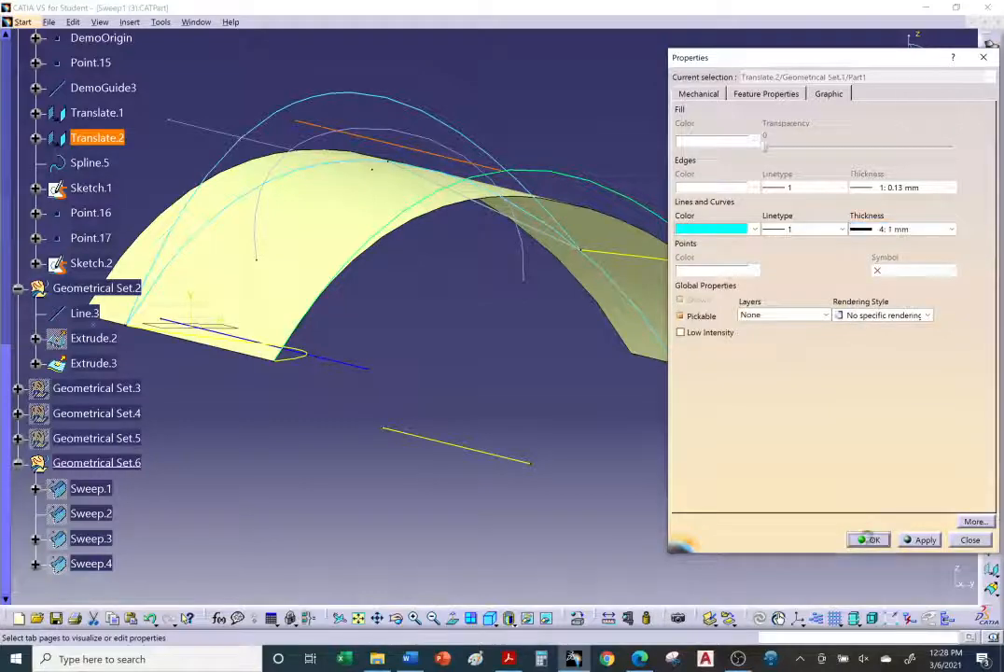
pyautogui.click(870, 539)
# Step: Orbit the model and inspect the guide curves against the extruded reference surface
pyautogui.click(485, 350)
pyautogui.moveTo(464, 321); pyautogui.dragTo(490, 351, button='middle')
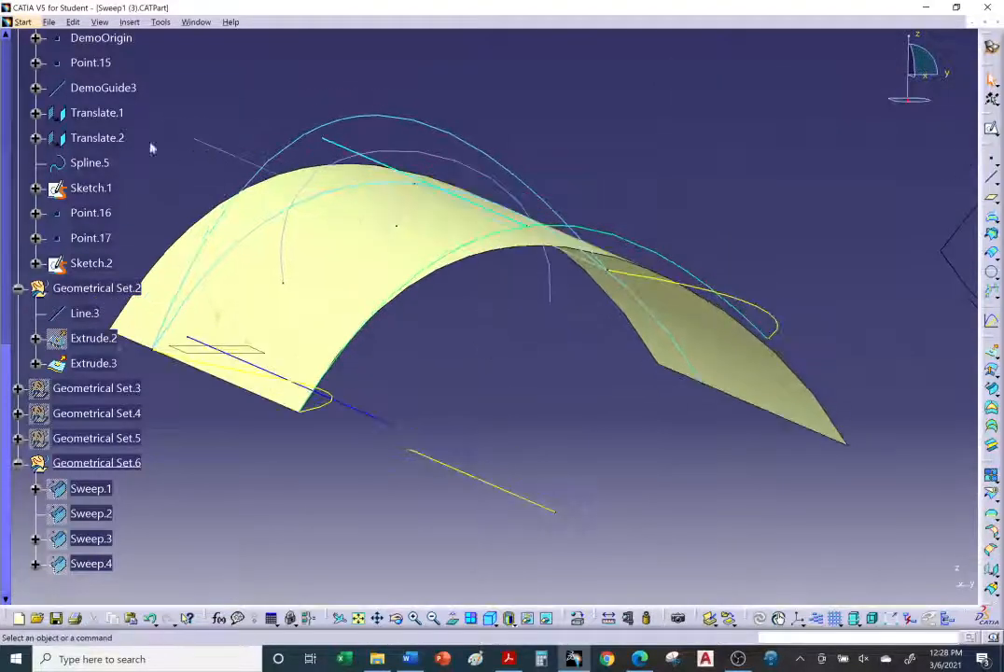
pyautogui.moveTo(543, 327); pyautogui.dragTo(620, 354, button='middle')
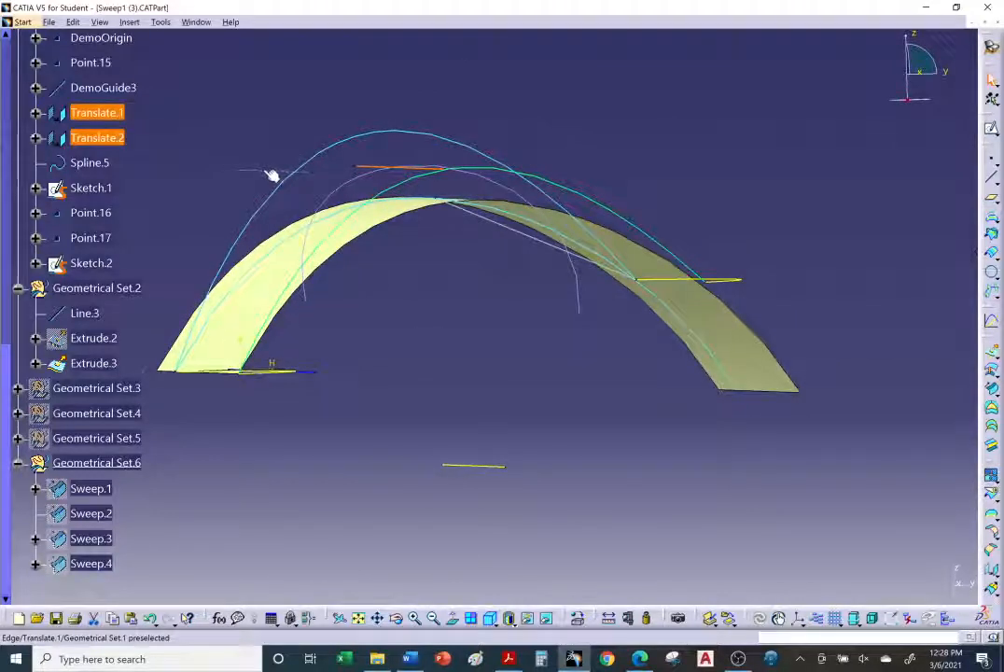
pyautogui.moveTo(316, 167); pyautogui.dragTo(328, 202, button='middle')
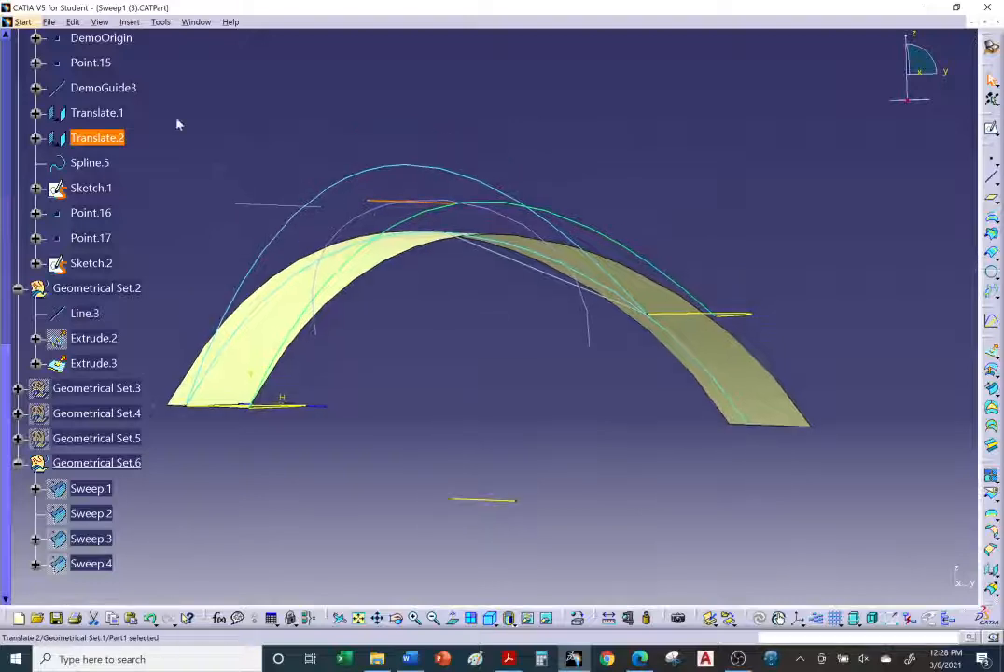
pyautogui.moveTo(374, 163); pyautogui.dragTo(392, 219, button='middle')
pyautogui.click(110, 87)
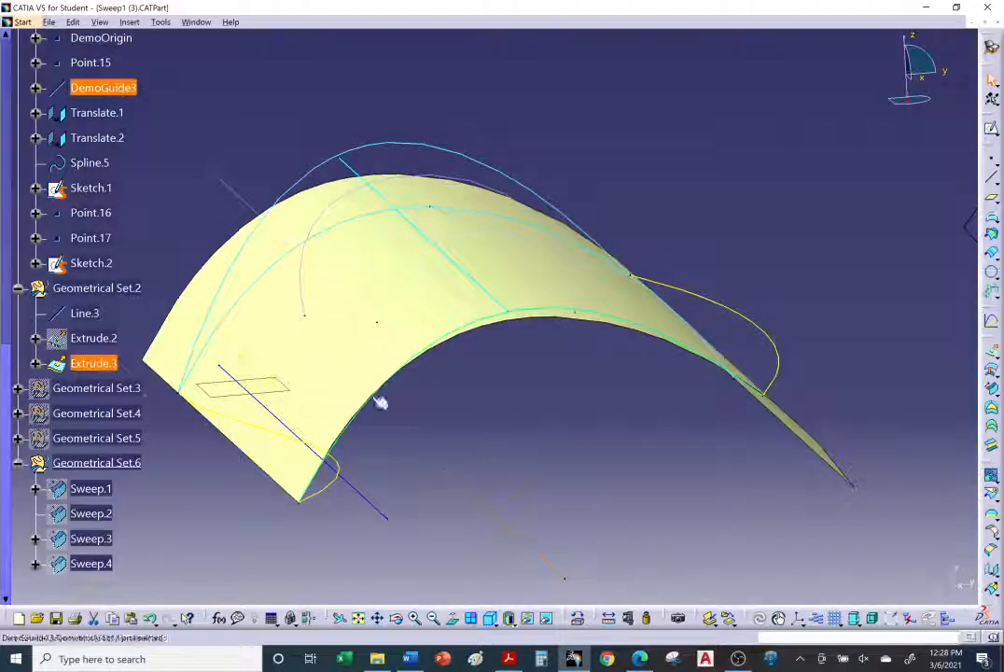
pyautogui.click(238, 194)
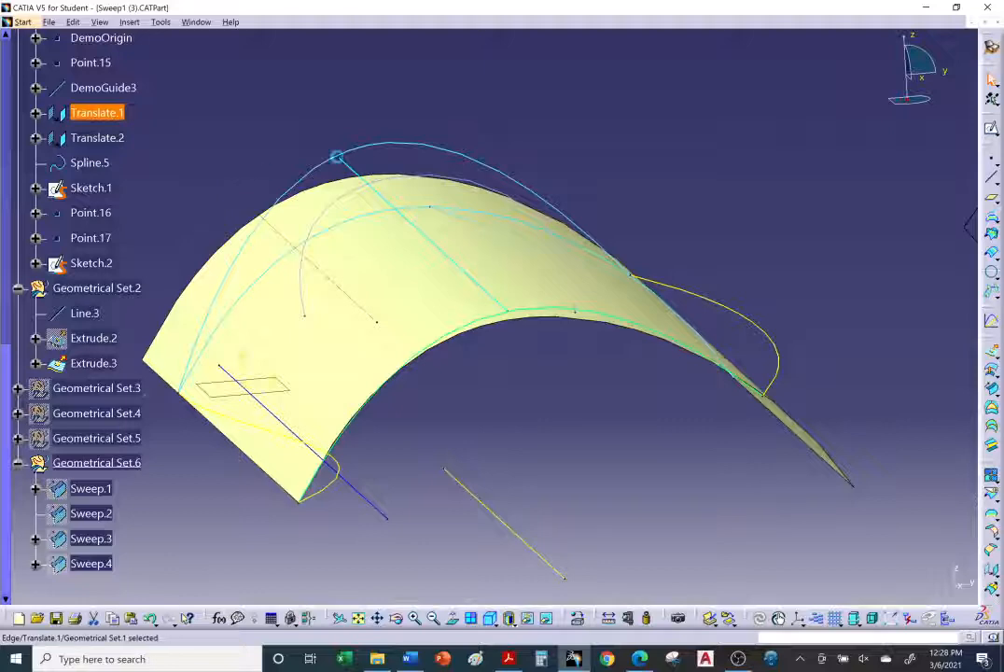
pyautogui.click(357, 170)
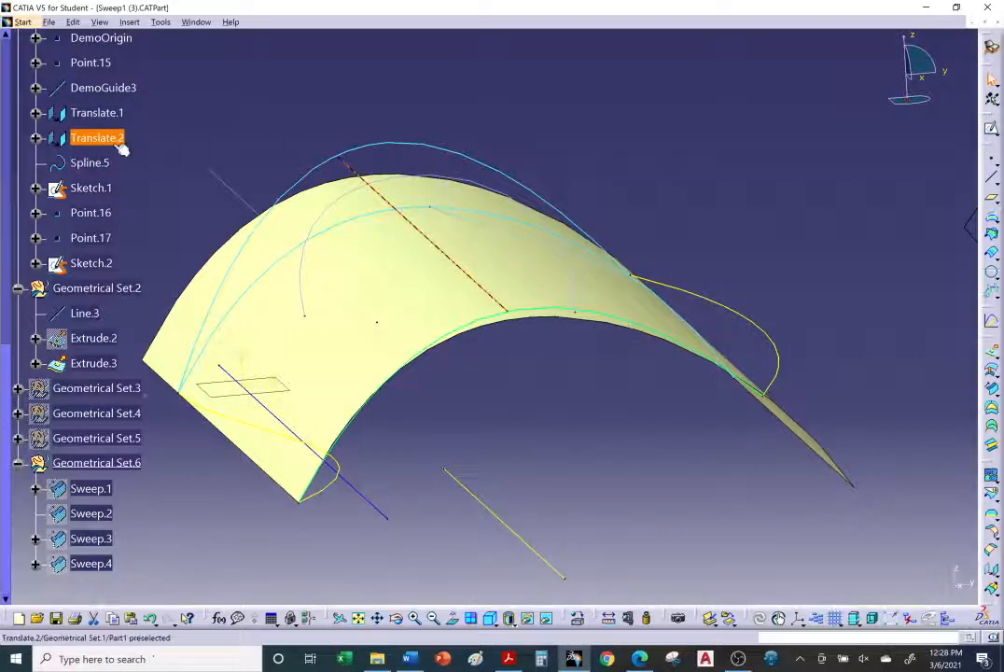
pyautogui.moveTo(499, 334); pyautogui.dragTo(467, 274, button='middle')
pyautogui.click(466, 347)
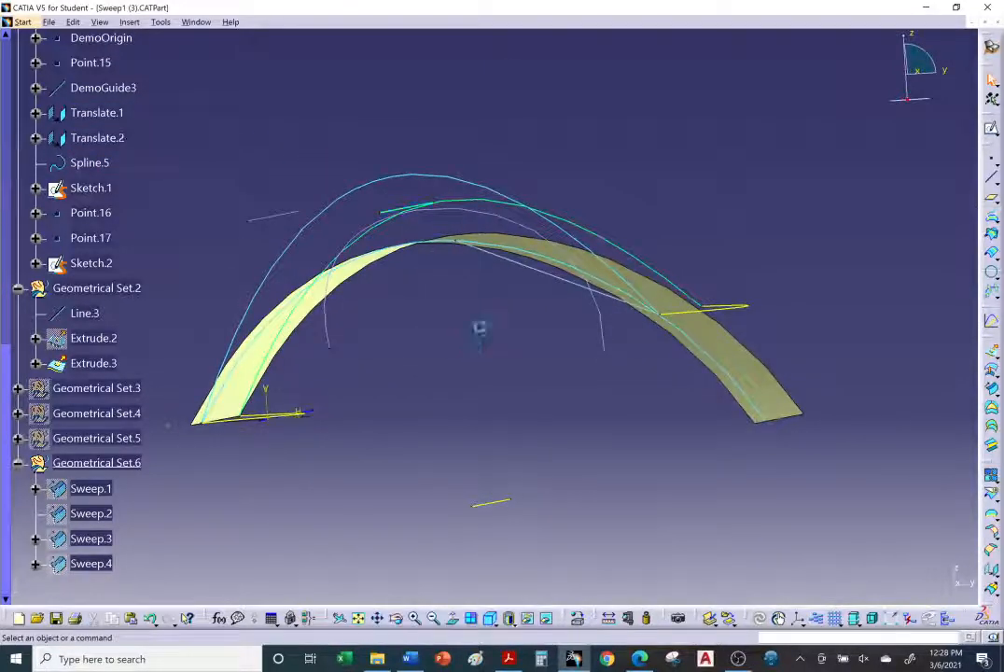
pyautogui.moveTo(479, 328)
pyautogui.mouseDown(button='middle')
pyautogui.moveTo(462, 347)
pyautogui.moveTo(487, 341)
pyautogui.moveTo(470, 327)
pyautogui.moveTo(473, 348)
pyautogui.moveTo(482, 336)
pyautogui.moveTo(466, 322)
pyautogui.mouseUp(button='middle')
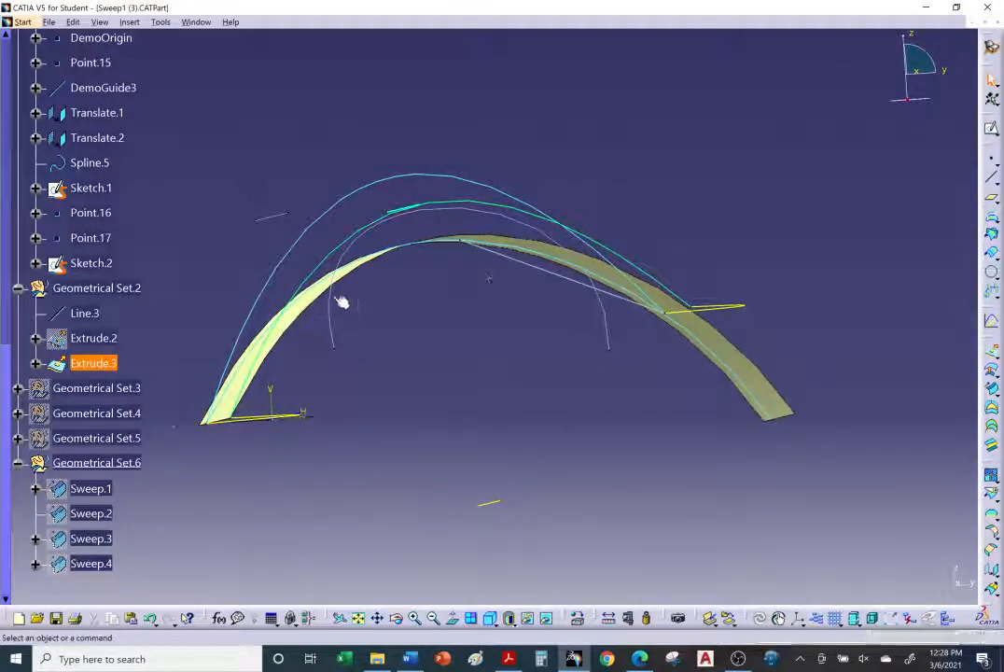
pyautogui.moveTo(343, 301); pyautogui.dragTo(409, 233, button='middle')
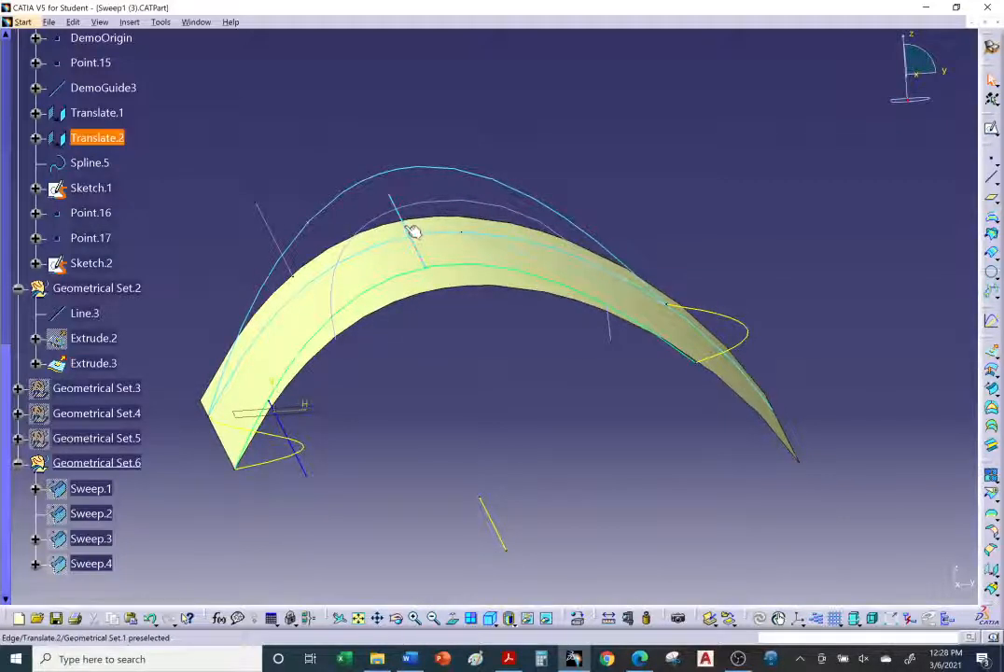
pyautogui.moveTo(403, 233); pyautogui.dragTo(372, 197, button='middle')
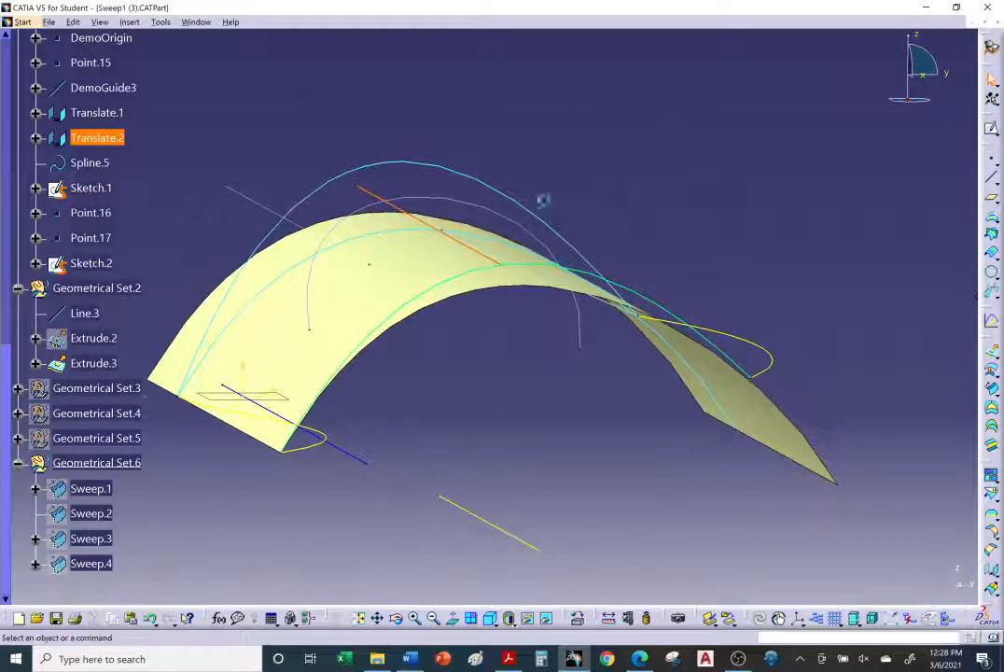
pyautogui.moveTo(424, 249)
pyautogui.mouseDown(button='middle')
pyautogui.moveTo(502, 314)
pyautogui.moveTo(451, 268)
pyautogui.moveTo(406, 255)
pyautogui.moveTo(403, 265)
pyautogui.moveTo(420, 247)
pyautogui.mouseUp(button='middle')
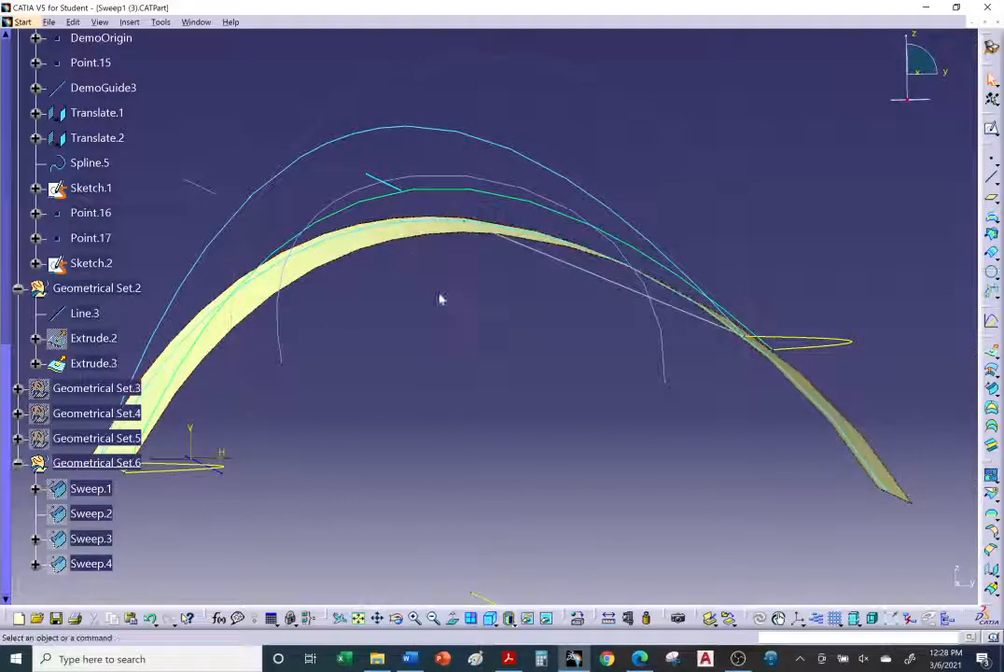
# Step: Read the tutorial's tangency-surface steps and solution examples in the browser
pyautogui.click(642, 661)
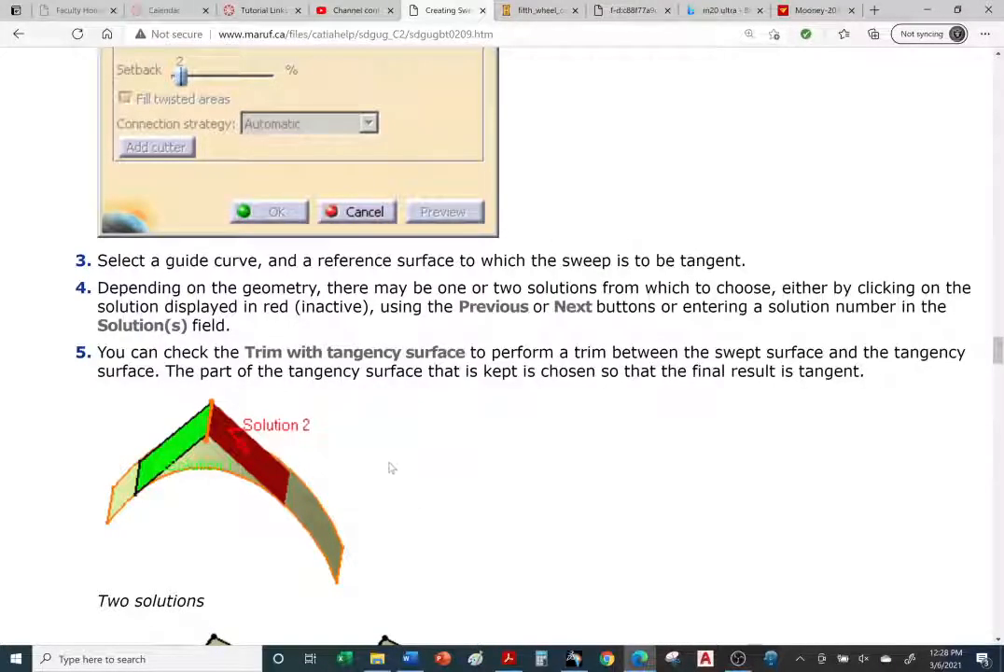
pyautogui.scroll(-3, 386, 459)
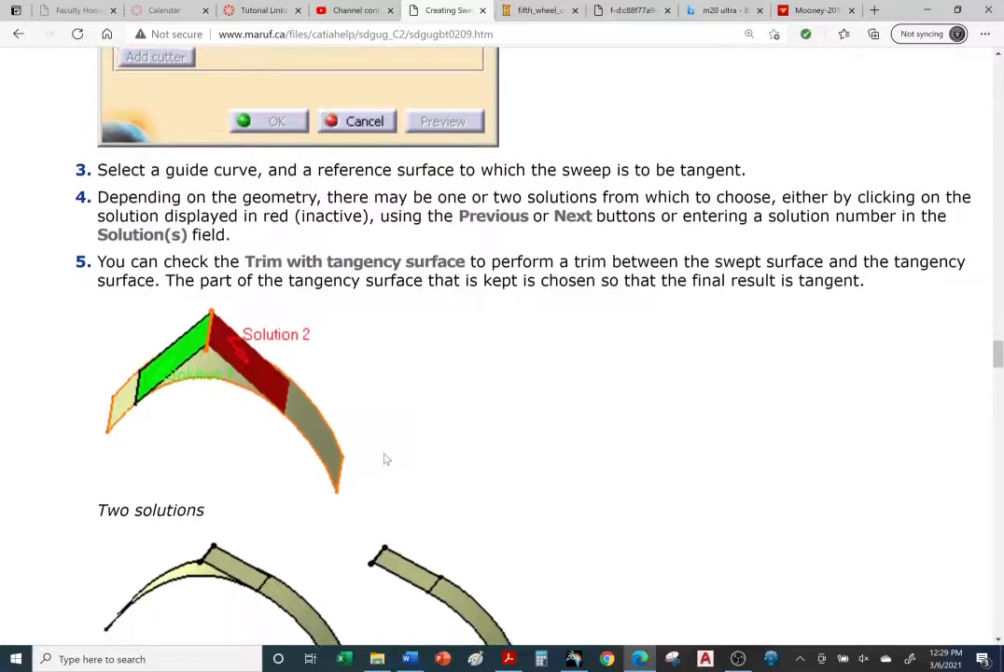
pyautogui.scroll(-1, 384, 458)
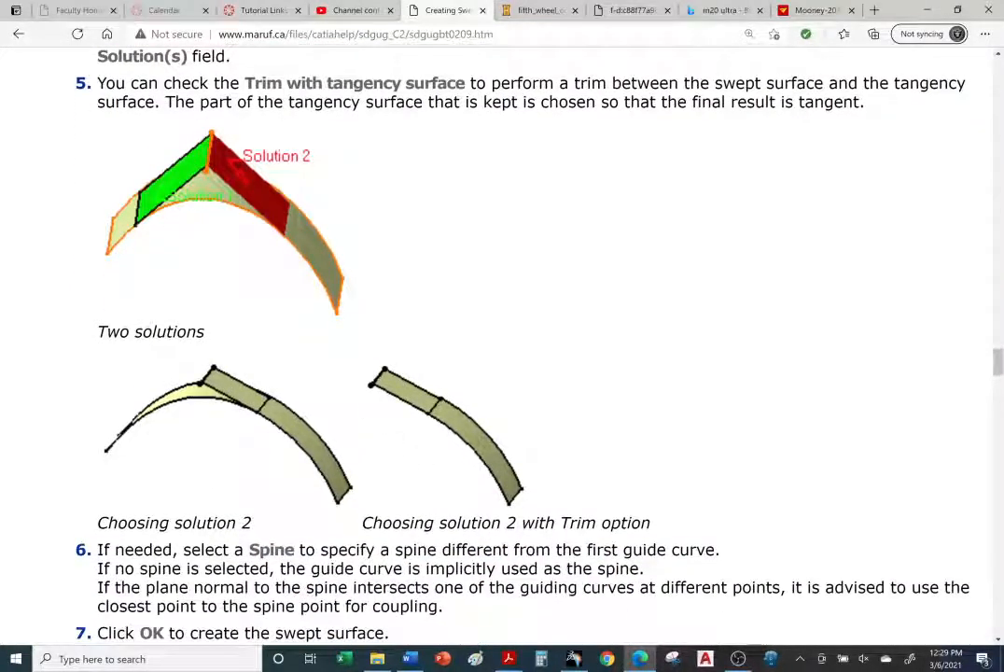
pyautogui.scroll(5, 504, 454)
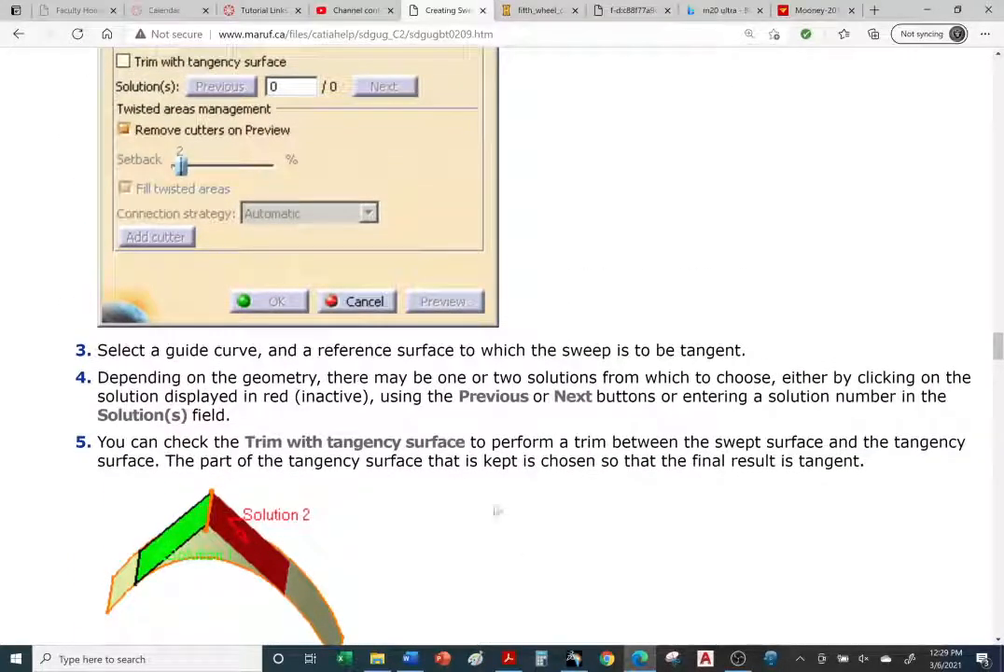
# Step: Return to CATIA and start a line-profile Sweep with the With tangency surface subtype
pyautogui.click(577, 658)
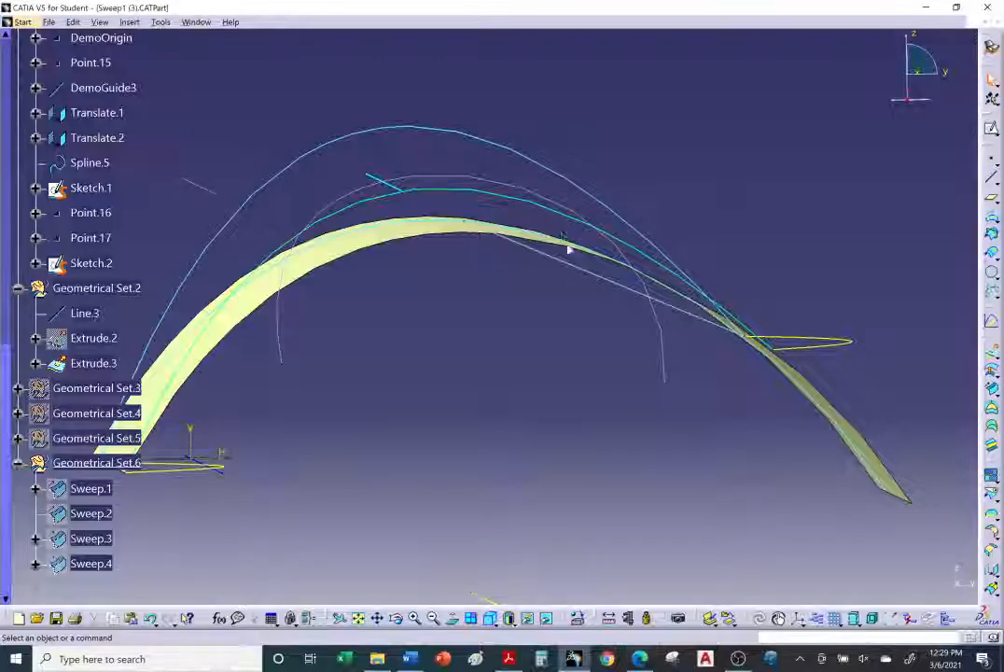
pyautogui.moveTo(570, 249); pyautogui.dragTo(585, 244, button='middle')
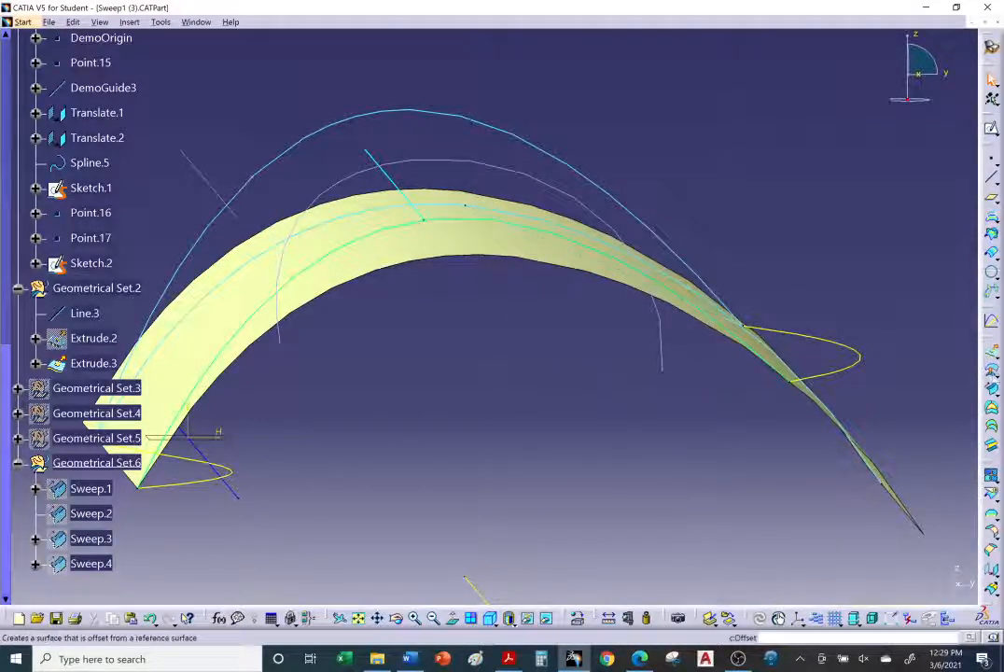
pyautogui.click(991, 386)
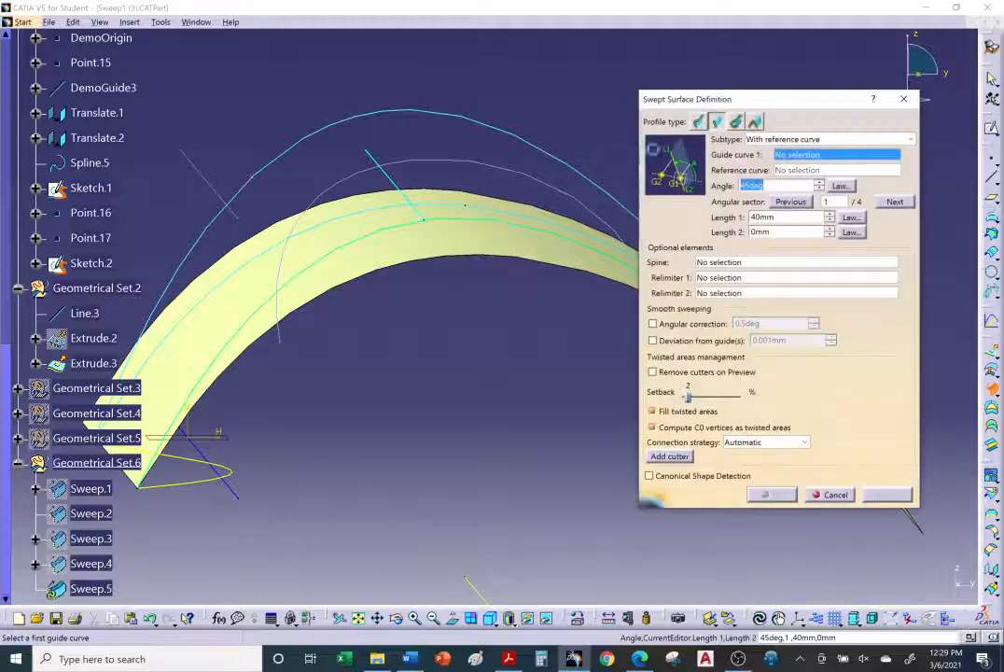
pyautogui.click(817, 139)
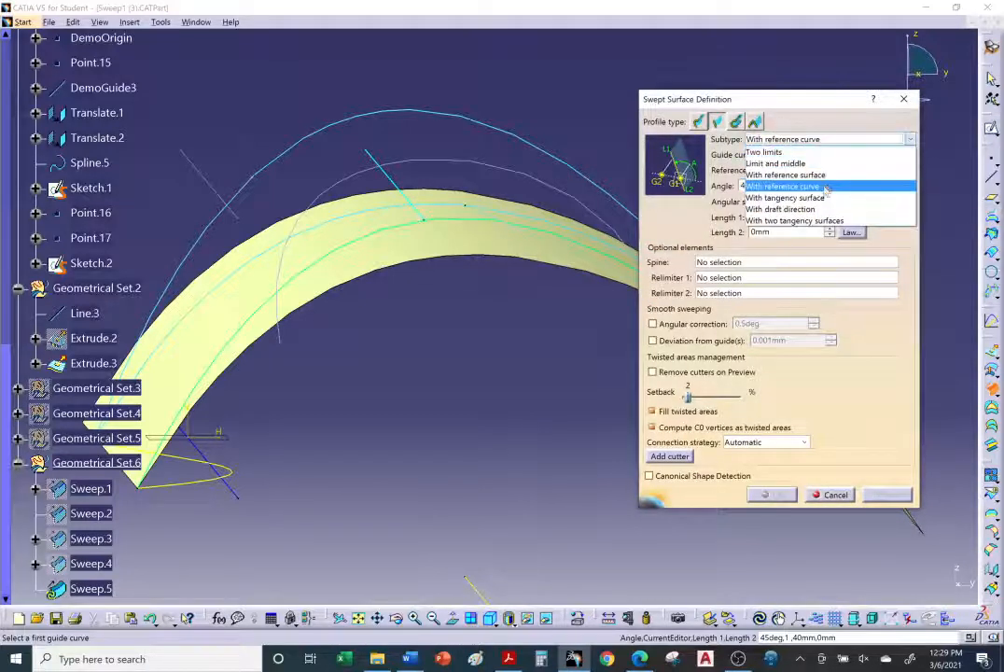
pyautogui.click(824, 198)
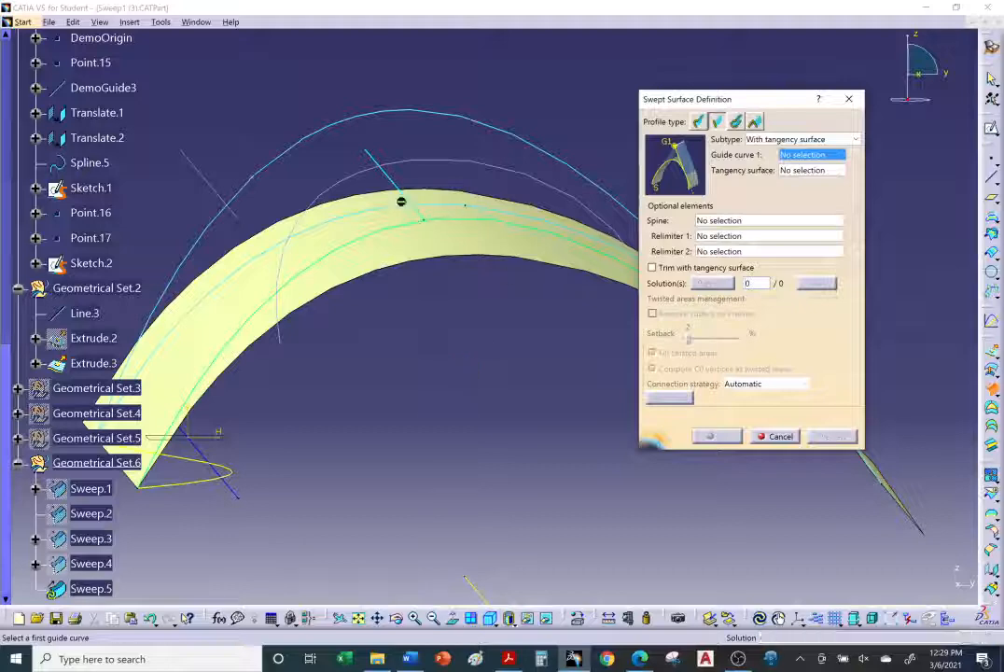
# Step: Pick Translate.2 as the guide curve and Extrude.3 as the tangency surface
pyautogui.click(381, 164)
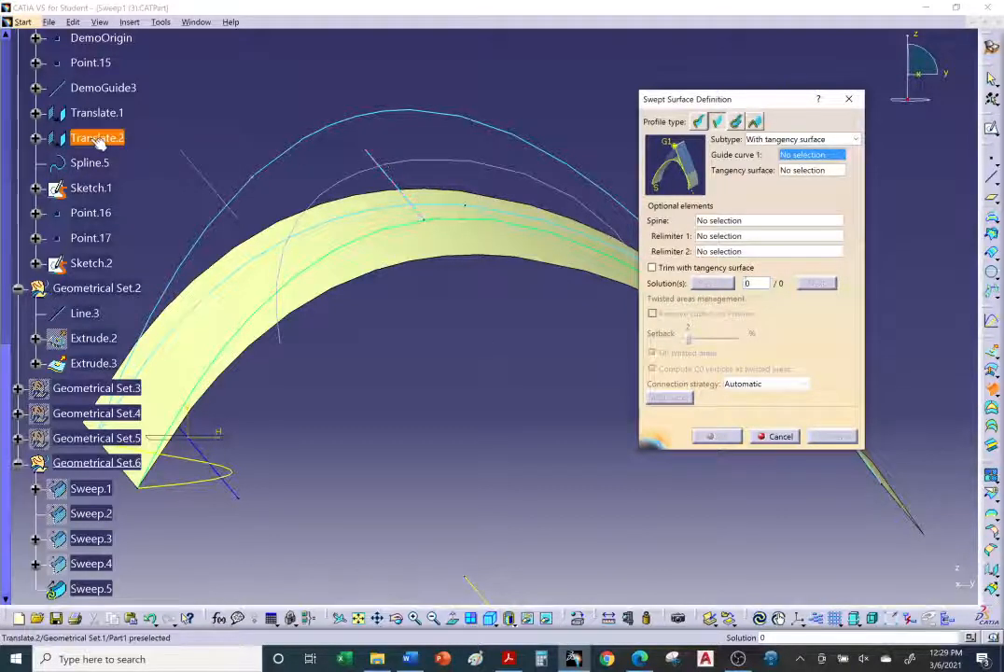
pyautogui.moveTo(459, 351); pyautogui.dragTo(457, 336, button='middle')
pyautogui.scroll(10, 103, 187)
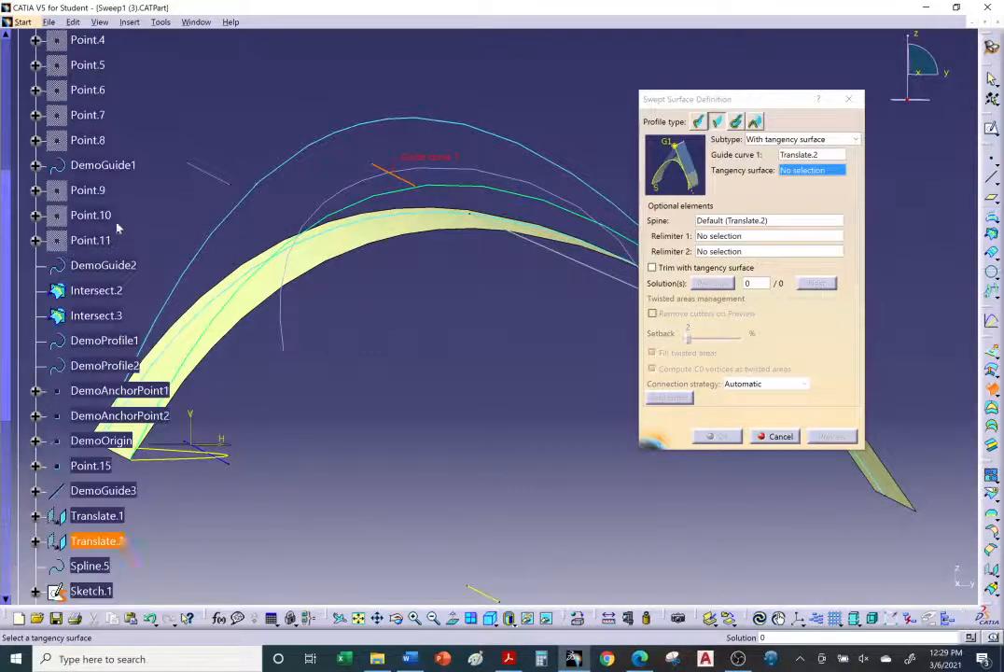
pyautogui.scroll(-10, 101, 159)
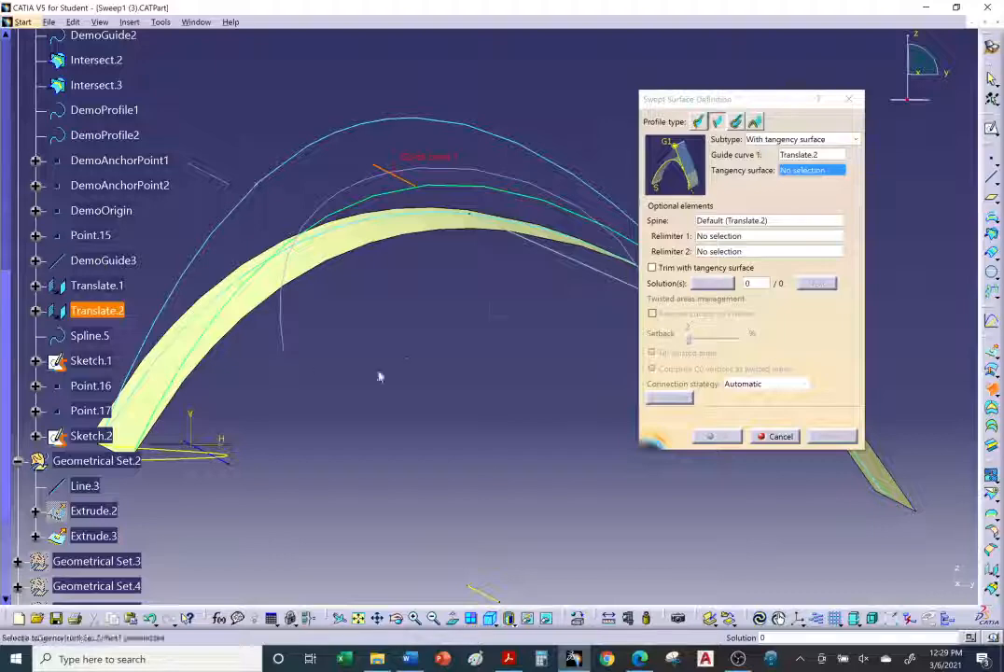
pyautogui.click(323, 242)
pyautogui.scroll(-2, 184, 419)
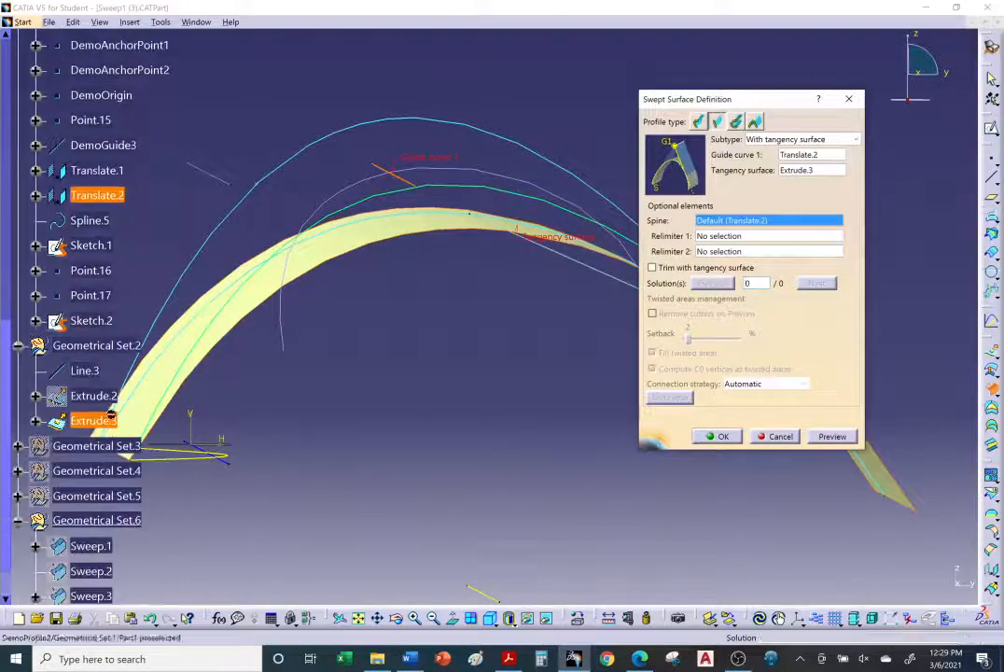
pyautogui.moveTo(509, 376); pyautogui.dragTo(441, 375, button='middle')
# Step: Preview the sweep, compare both solutions, and create it with solution 1
pyautogui.click(846, 441)
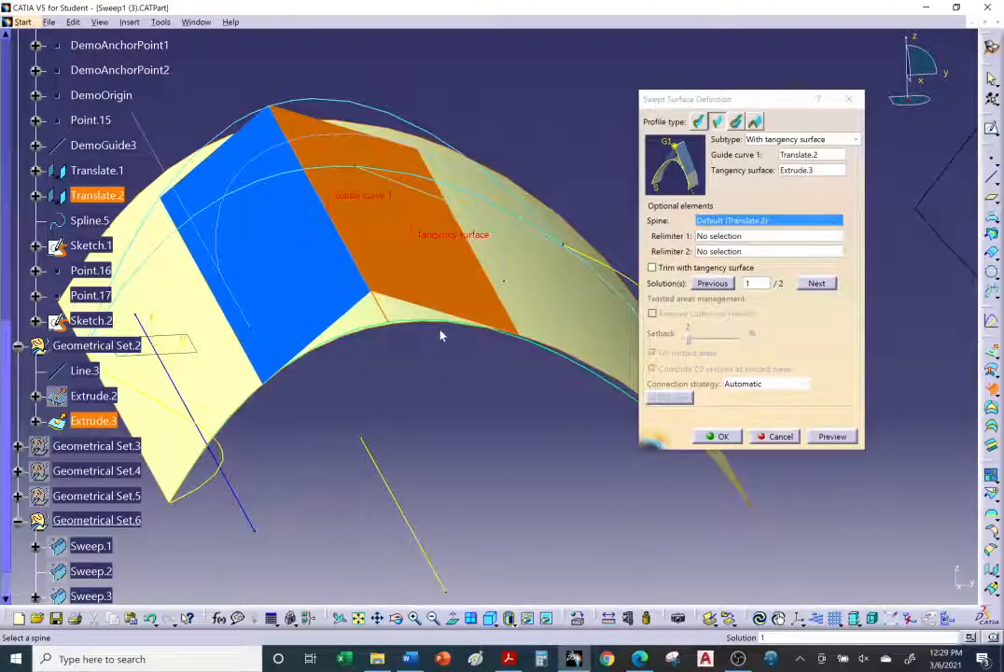
pyautogui.click(817, 284)
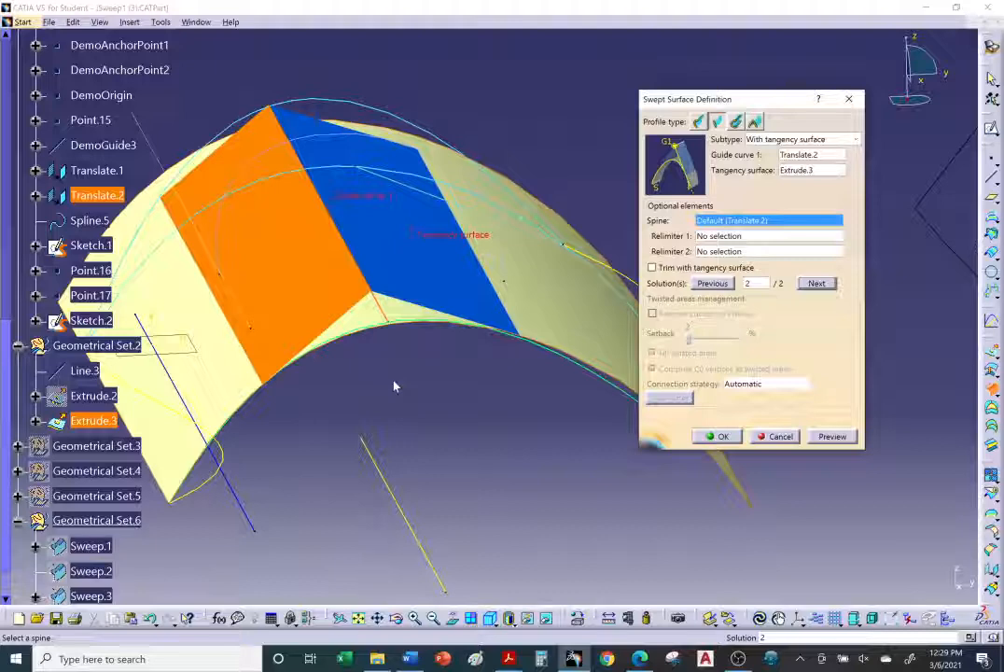
pyautogui.click(411, 278)
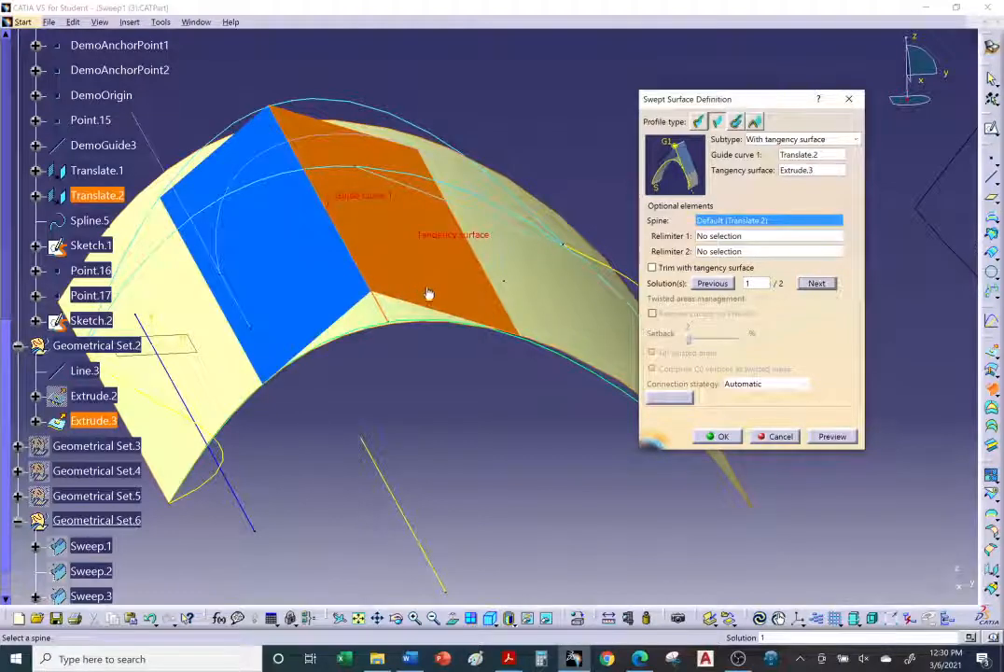
pyautogui.moveTo(489, 381); pyautogui.dragTo(456, 359, button='middle')
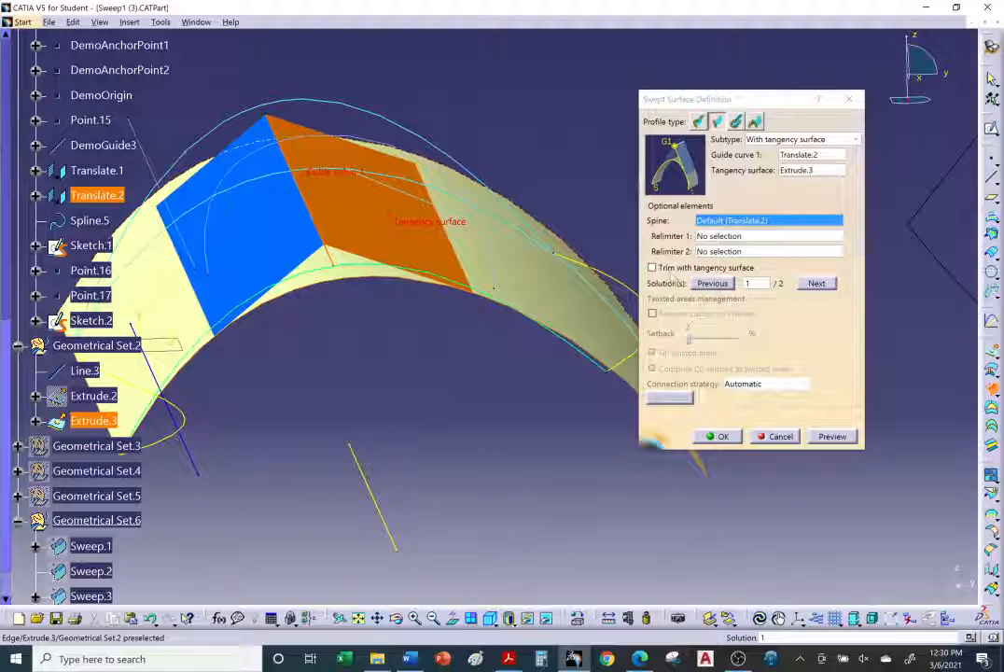
pyautogui.moveTo(695, 105); pyautogui.dragTo(774, 85)
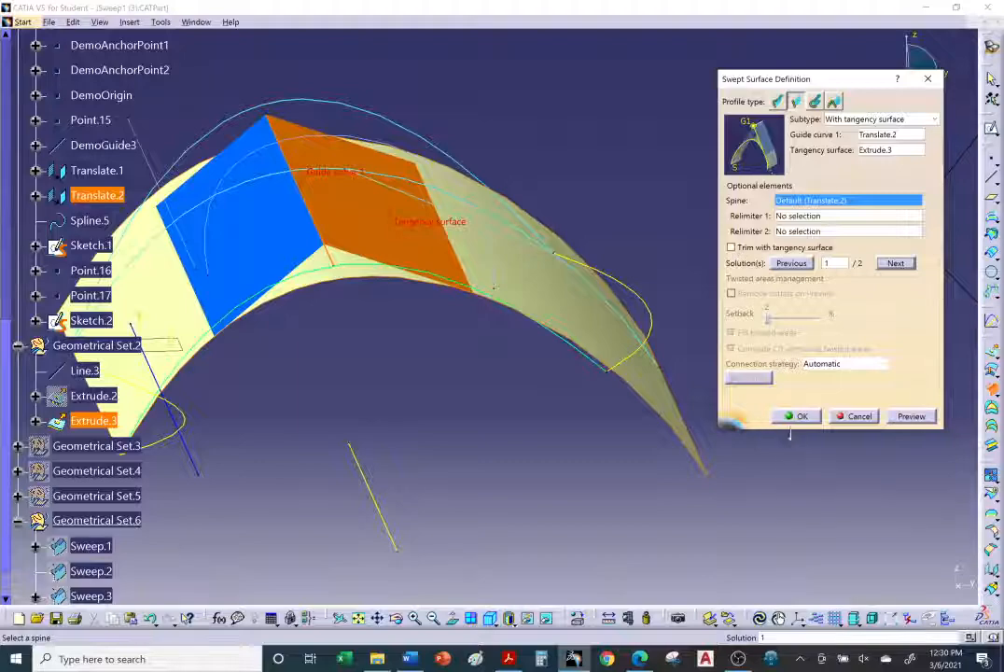
pyautogui.click(796, 416)
# Step: Edit Sweep.5 to use solution 2 with Trim with tangency surface turned on, then close the warning
pyautogui.moveTo(596, 471); pyautogui.dragTo(447, 310, button='middle')
pyautogui.scroll(-5, 278, 230)
pyautogui.moveTo(249, 238); pyautogui.dragTo(292, 300, button='middle')
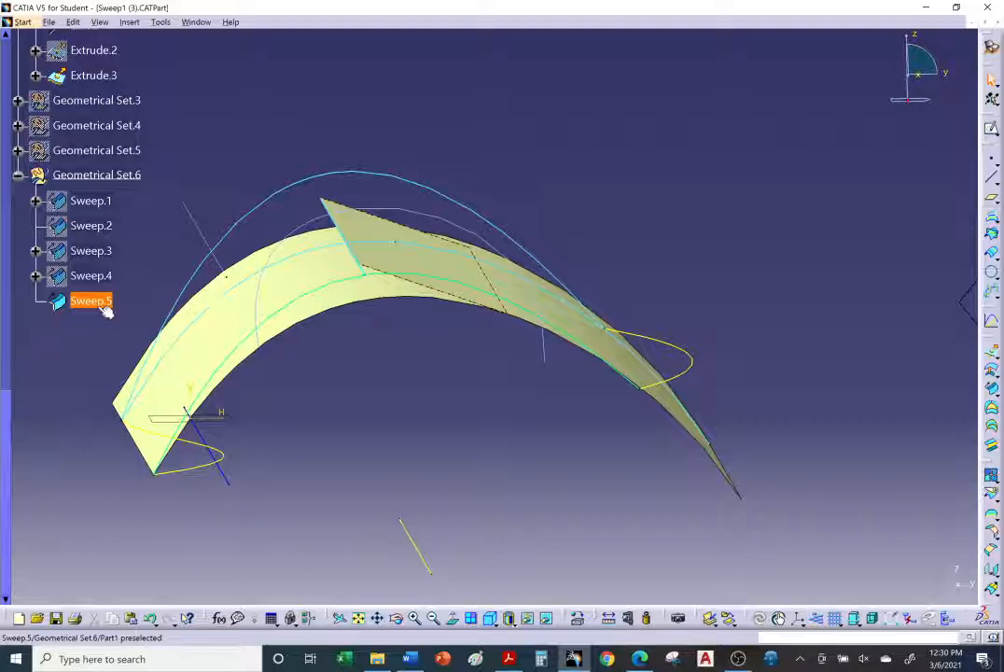
pyautogui.doubleClick(103, 305)
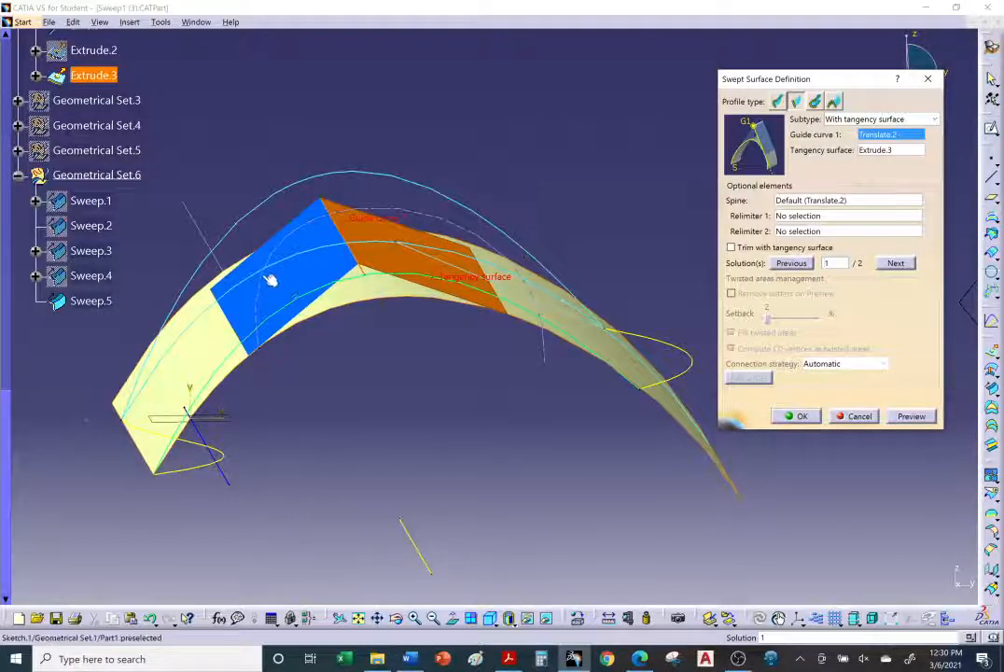
pyautogui.click(895, 263)
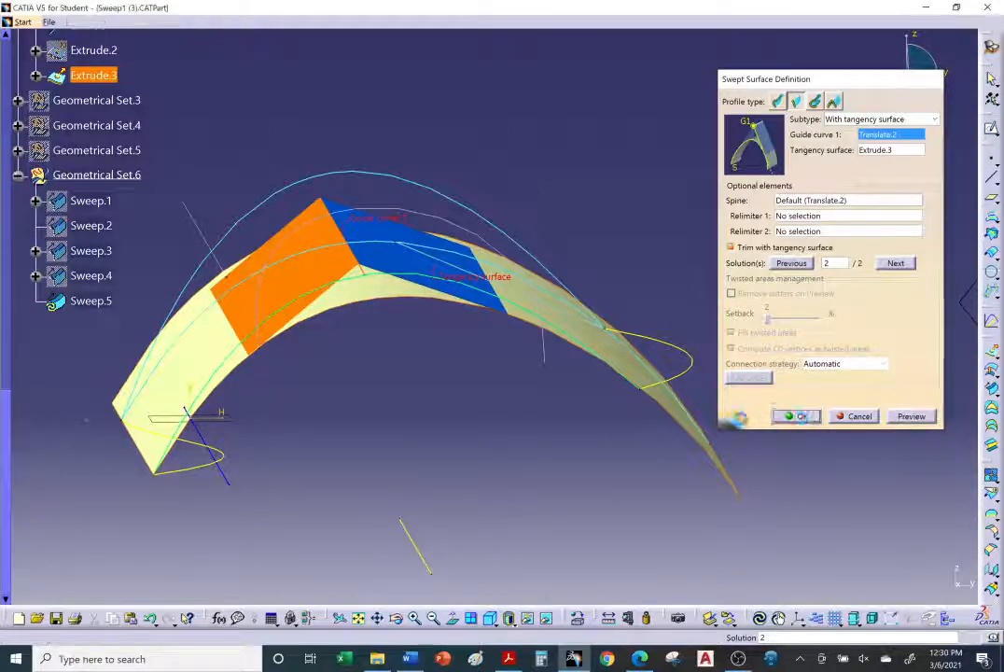
pyautogui.click(816, 417)
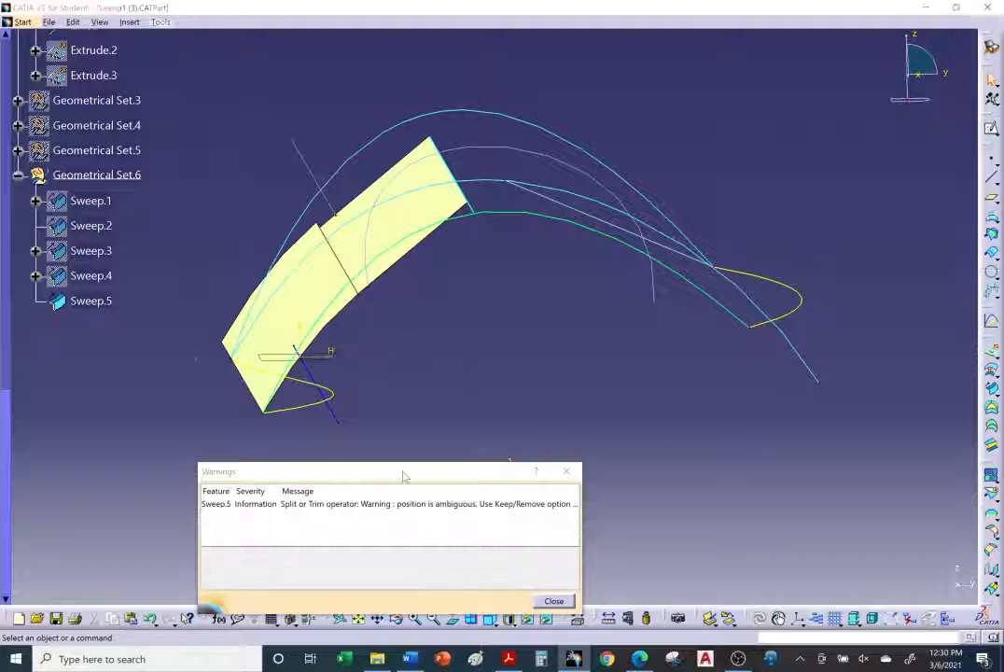
pyautogui.moveTo(404, 473); pyautogui.dragTo(625, 207)
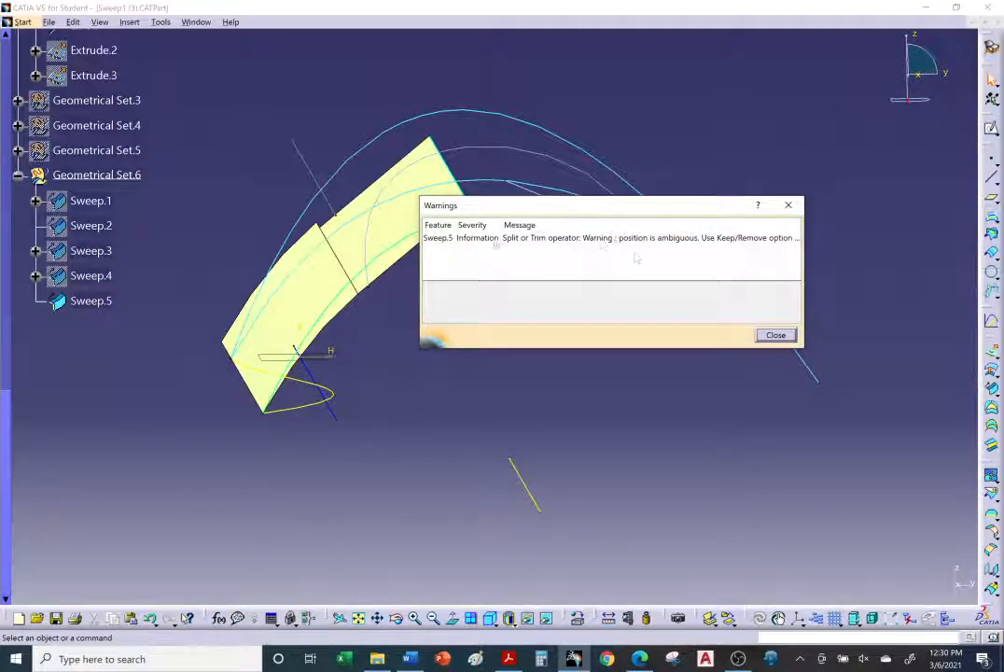
pyautogui.click(775, 335)
# Step: Edit Sweep.5 again, switch it back to solution 1, and orbit to inspect the trimmed result
pyautogui.moveTo(520, 350)
pyautogui.mouseDown(button='middle')
pyautogui.moveTo(451, 341)
pyautogui.moveTo(565, 347)
pyautogui.moveTo(515, 363)
pyautogui.mouseUp(button='middle')
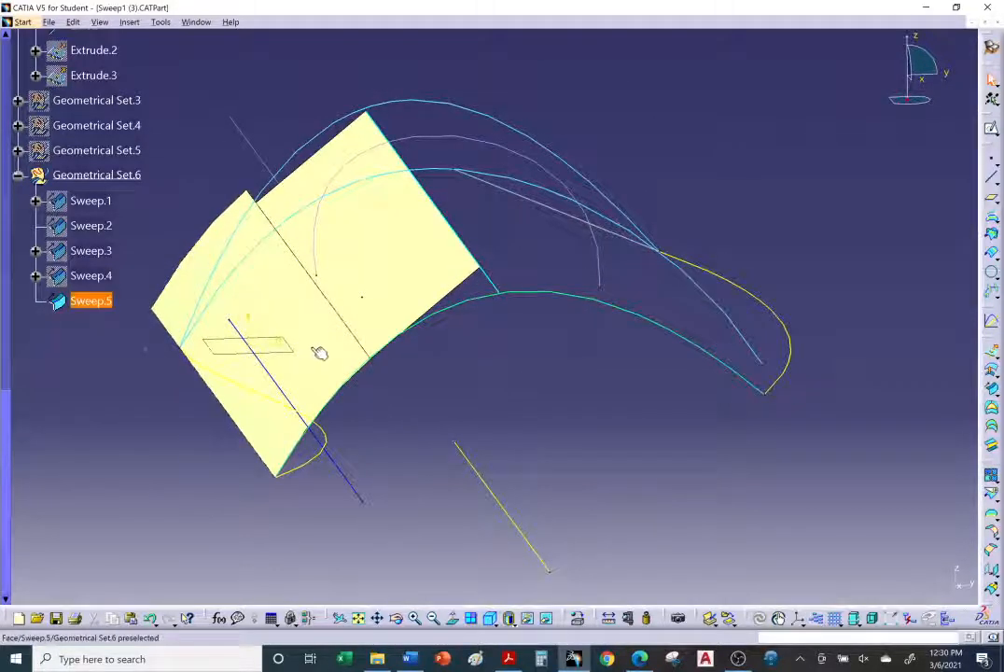
pyautogui.doubleClick(375, 244)
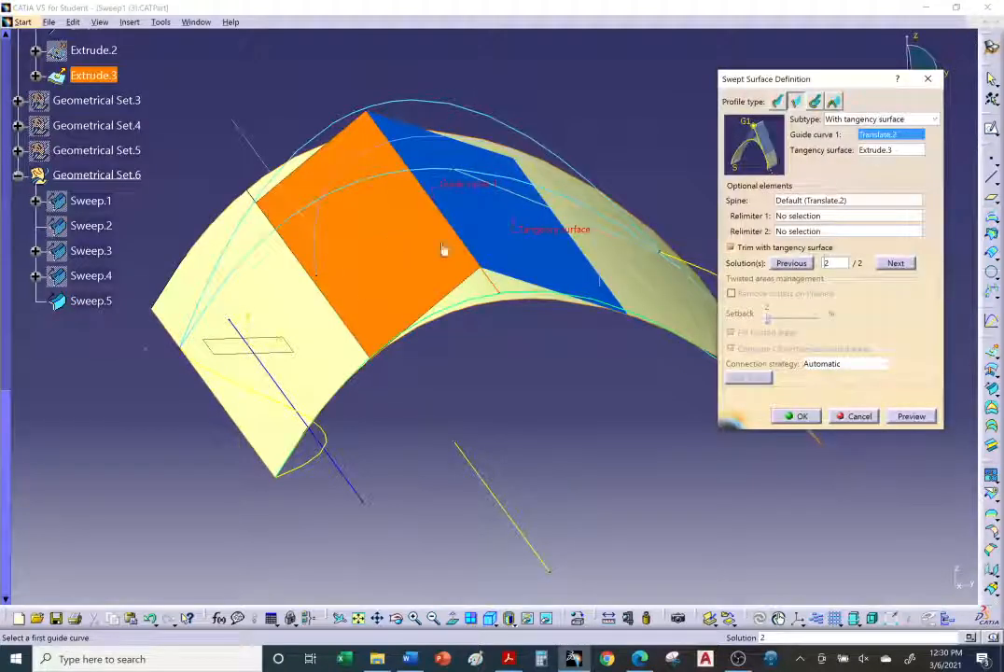
pyautogui.click(895, 263)
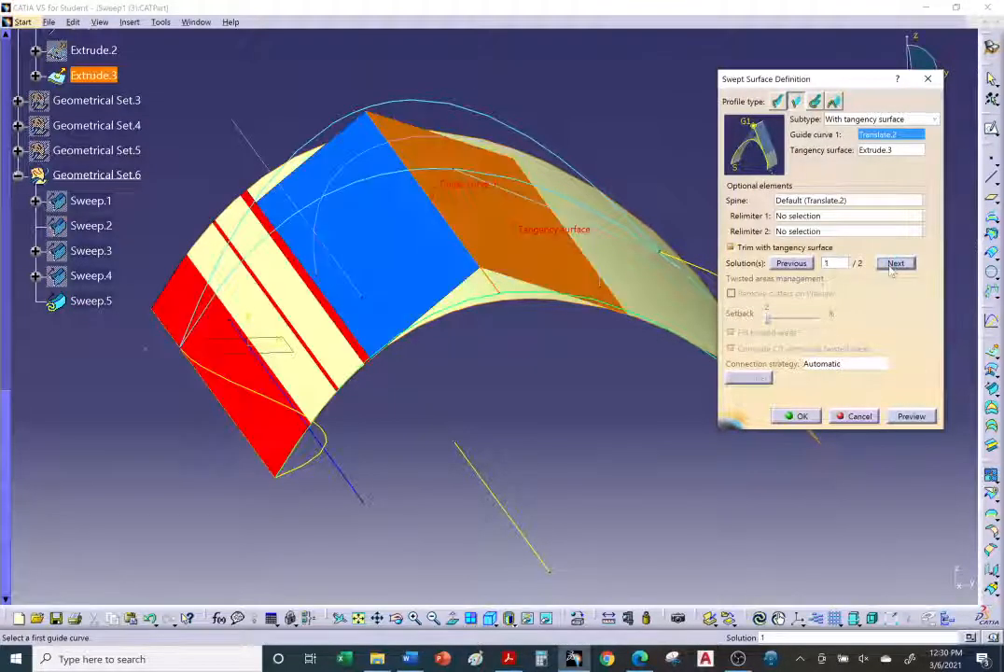
pyautogui.click(801, 416)
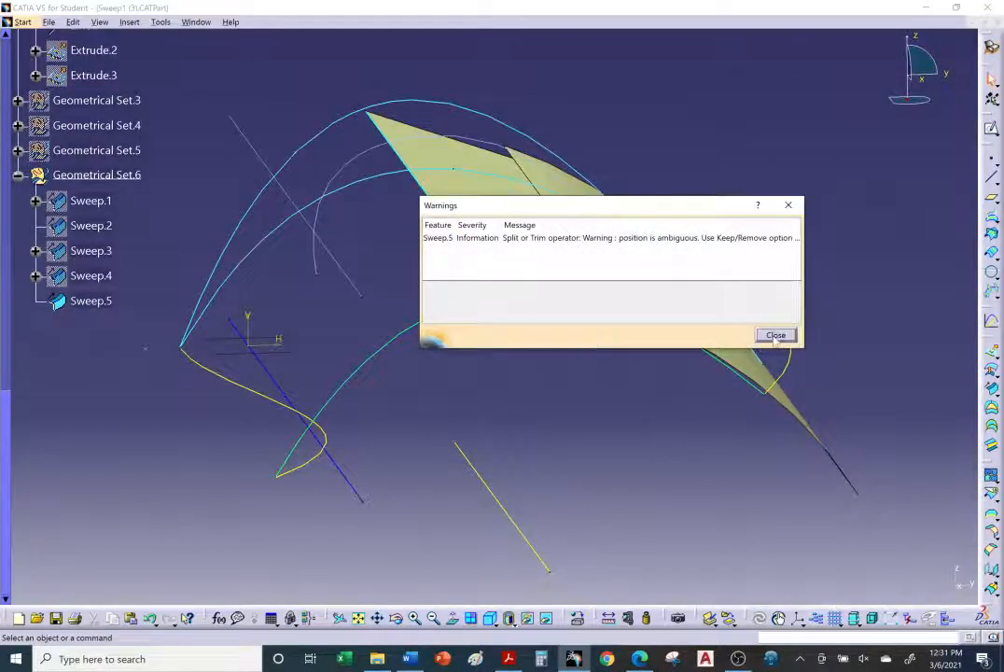
pyautogui.click(776, 336)
pyautogui.moveTo(708, 369); pyautogui.dragTo(598, 358, button='middle')
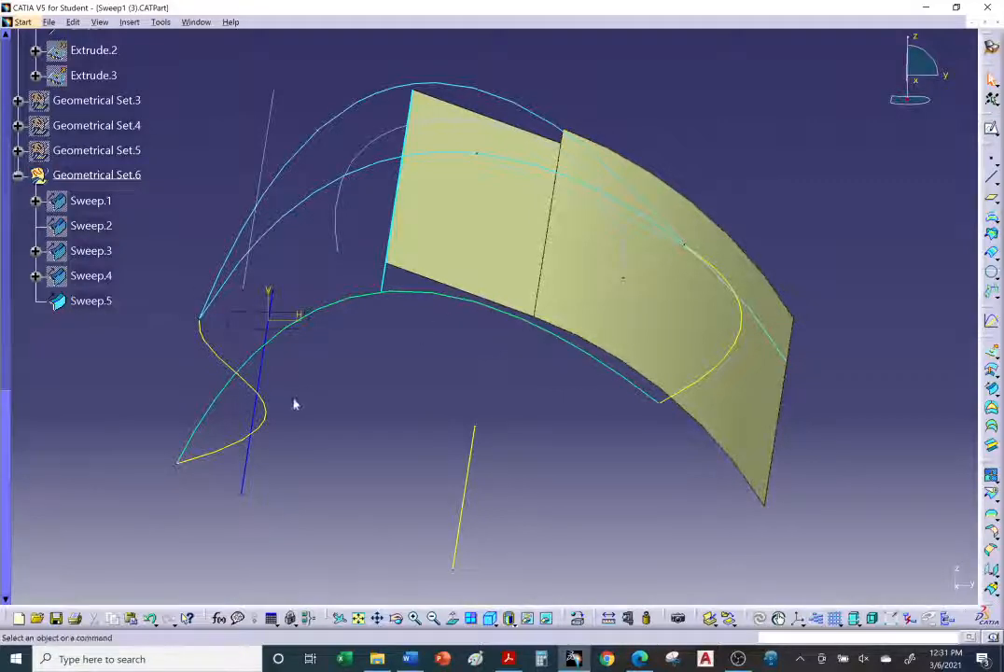
pyautogui.moveTo(427, 349); pyautogui.dragTo(520, 411, button='middle')
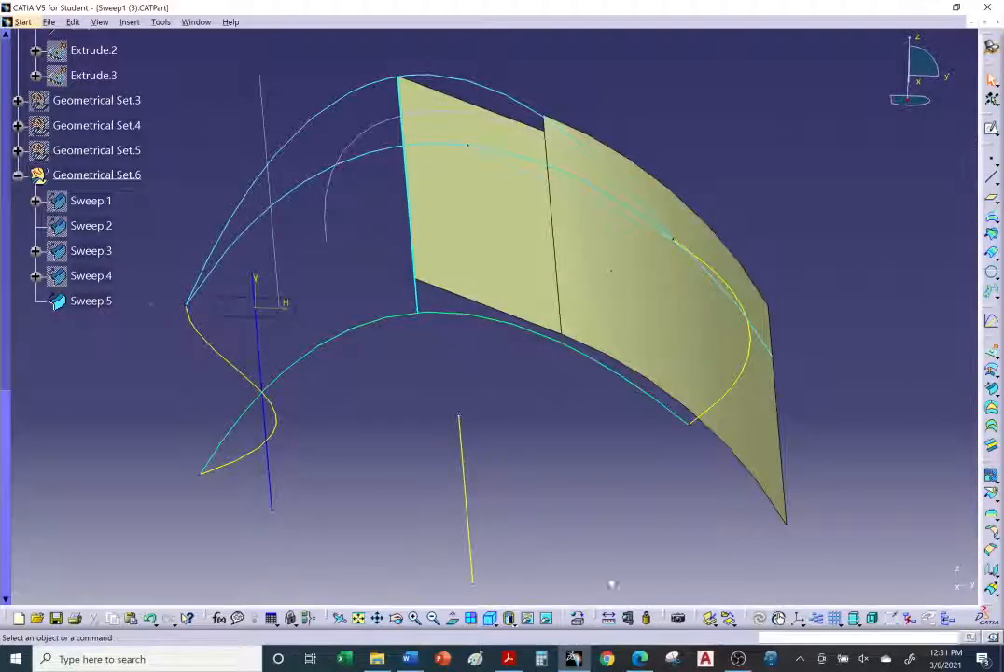
# Step: Read the tutorial's With draft direction sweep instructions in the browser
pyautogui.click(640, 659)
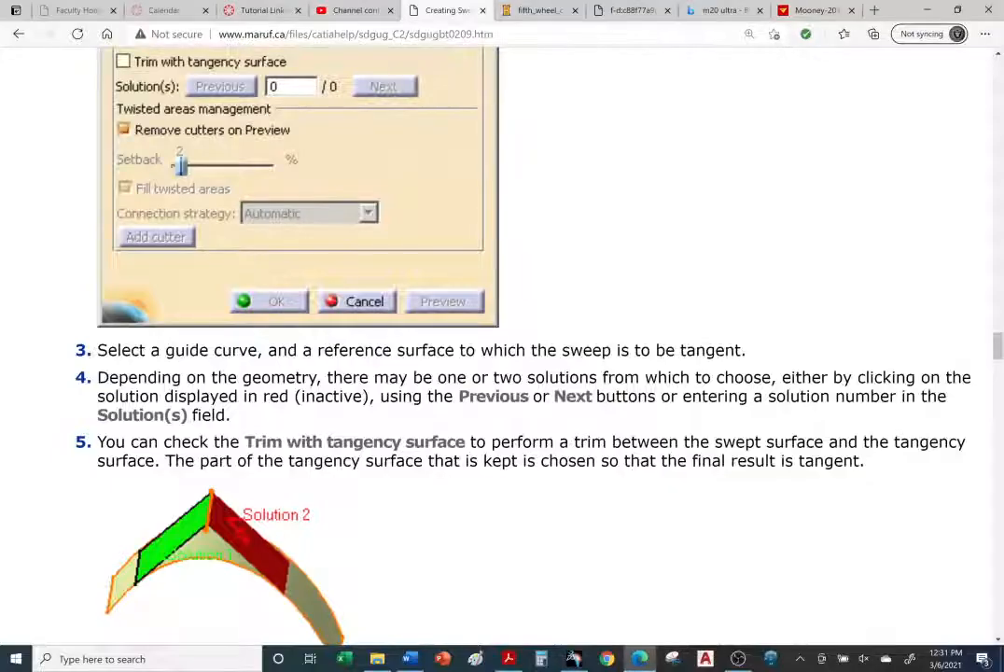
pyautogui.scroll(-4, 558, 487)
pyautogui.scroll(-8, 557, 487)
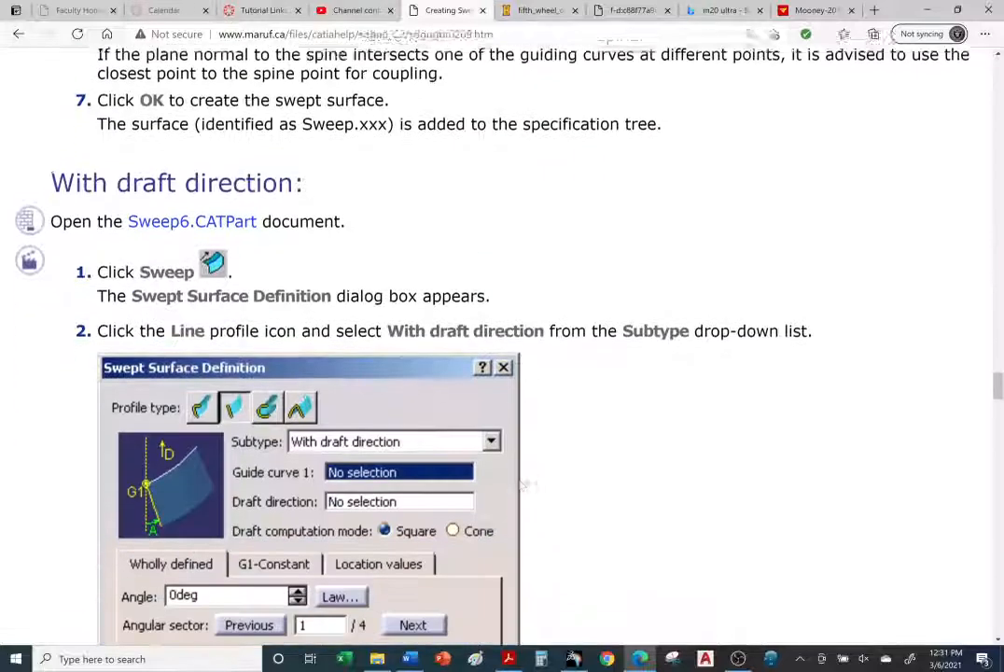
pyautogui.scroll(-3, 520, 481)
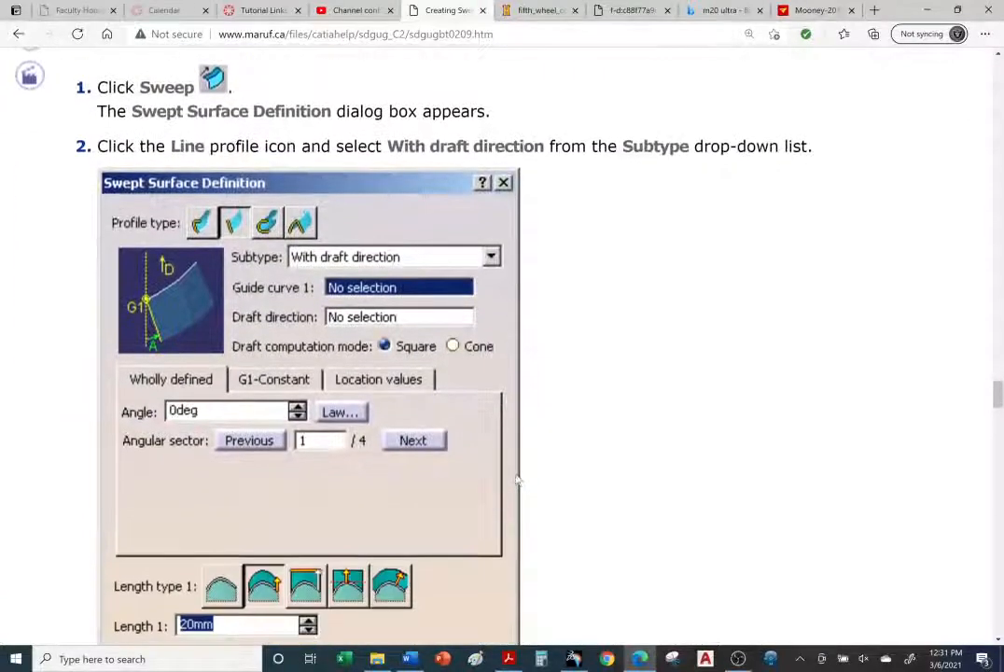
pyautogui.scroll(-2, 518, 478)
pyautogui.scroll(3, 504, 475)
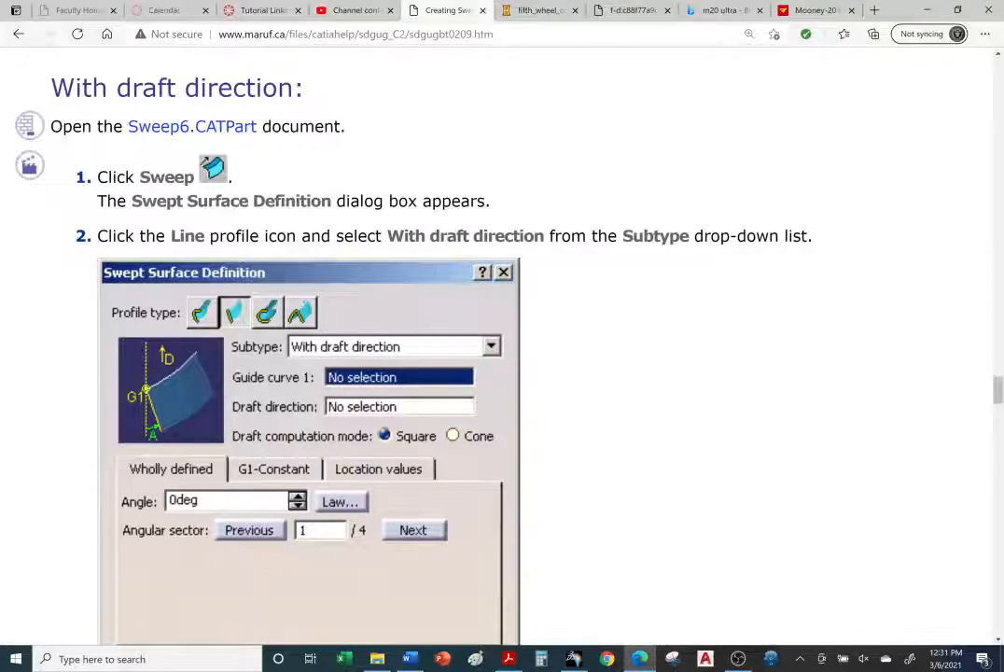
pyautogui.scroll(-2, 248, 245)
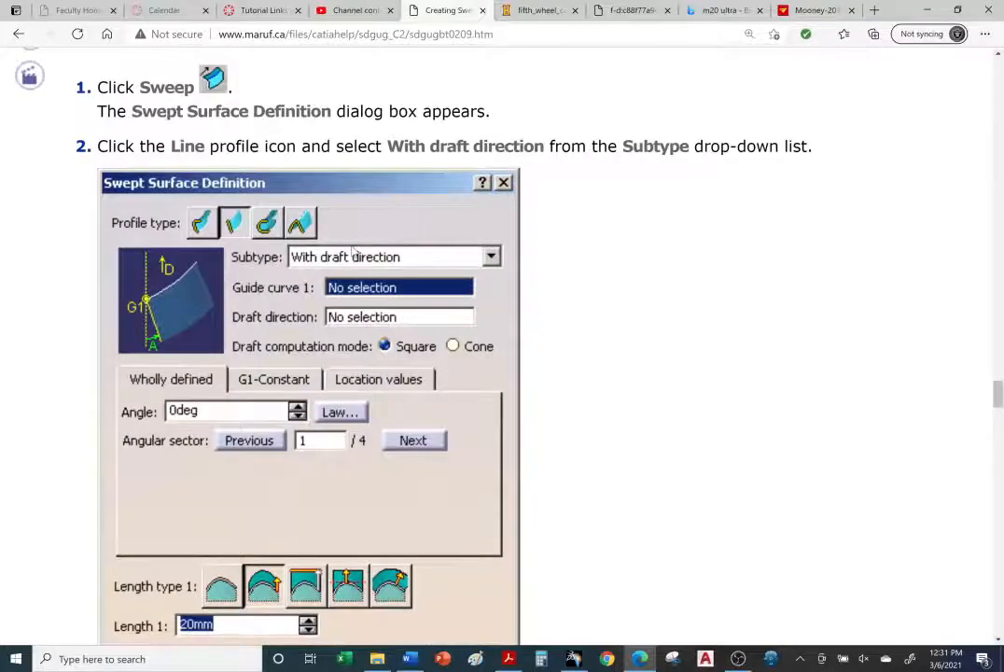
pyautogui.scroll(-10, 352, 253)
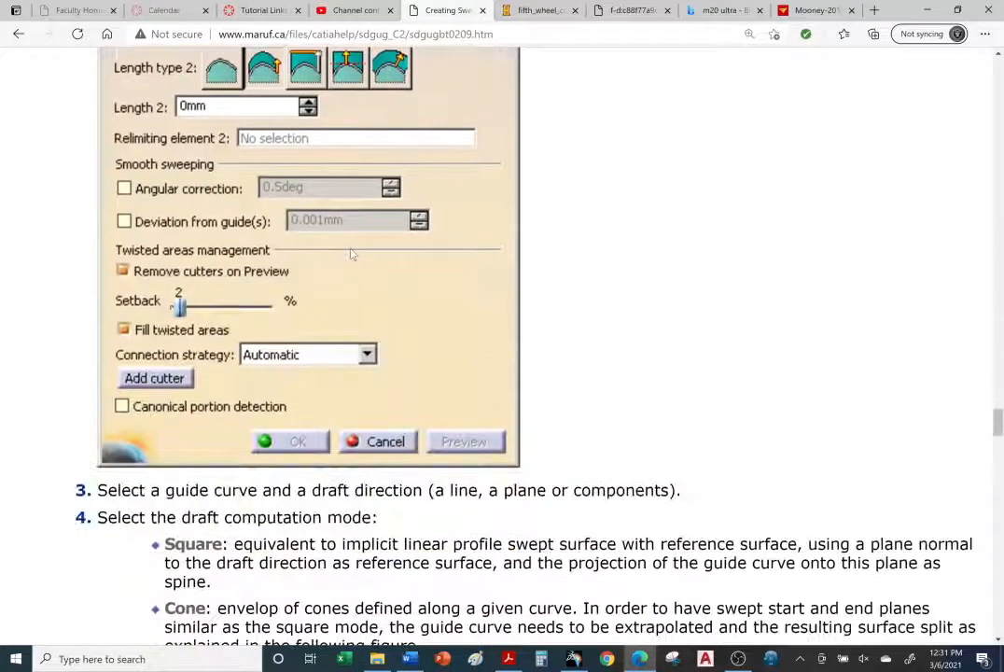
pyautogui.scroll(-3, 352, 253)
pyautogui.scroll(6, 353, 253)
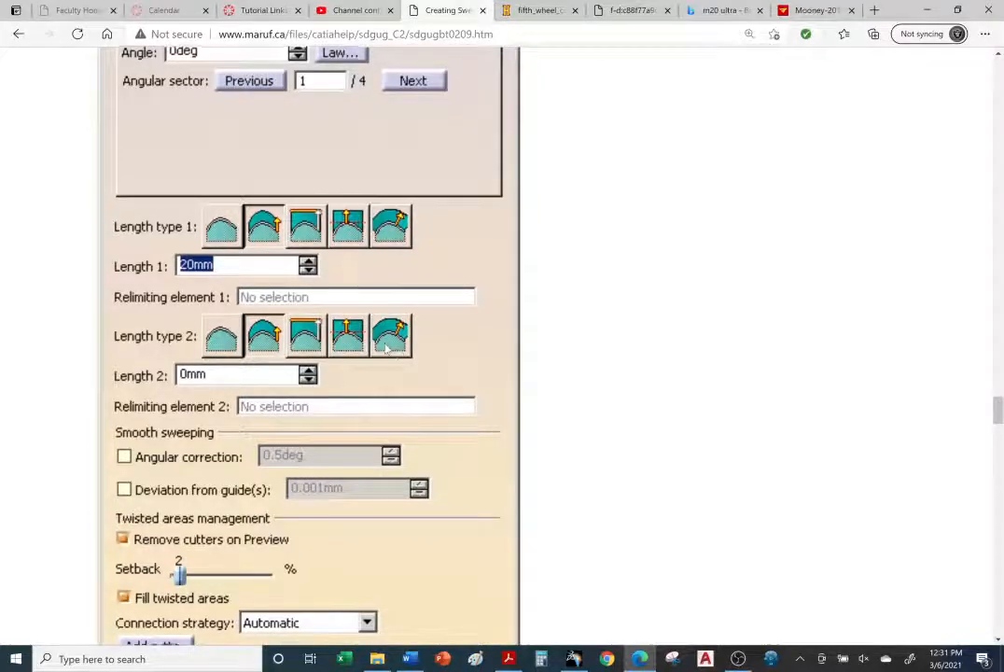
pyautogui.scroll(-5, 389, 338)
pyautogui.scroll(-5, 502, 336)
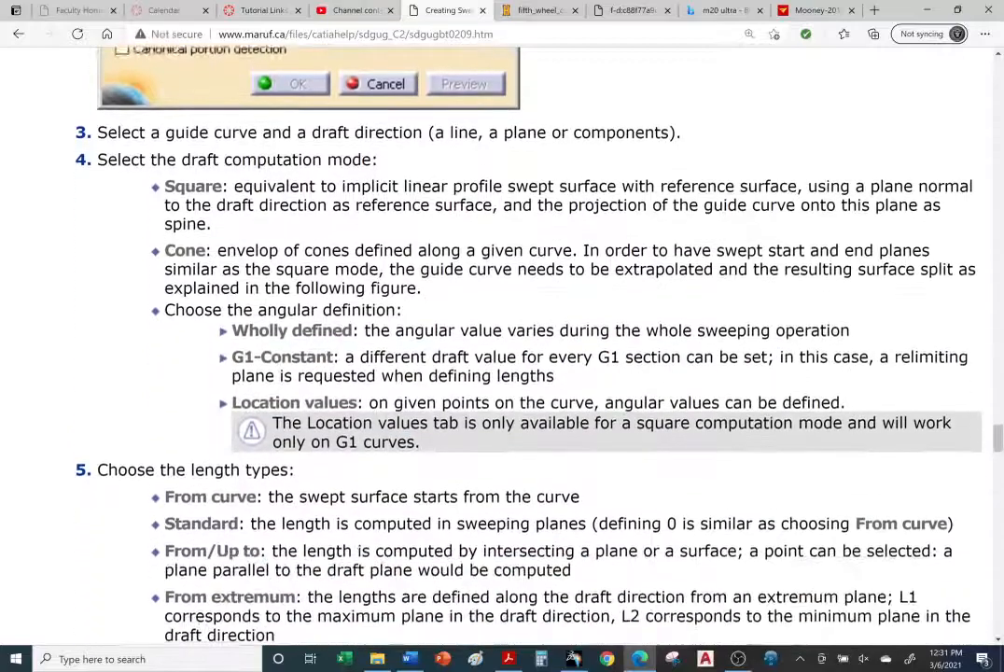
pyautogui.scroll(-4, 379, 351)
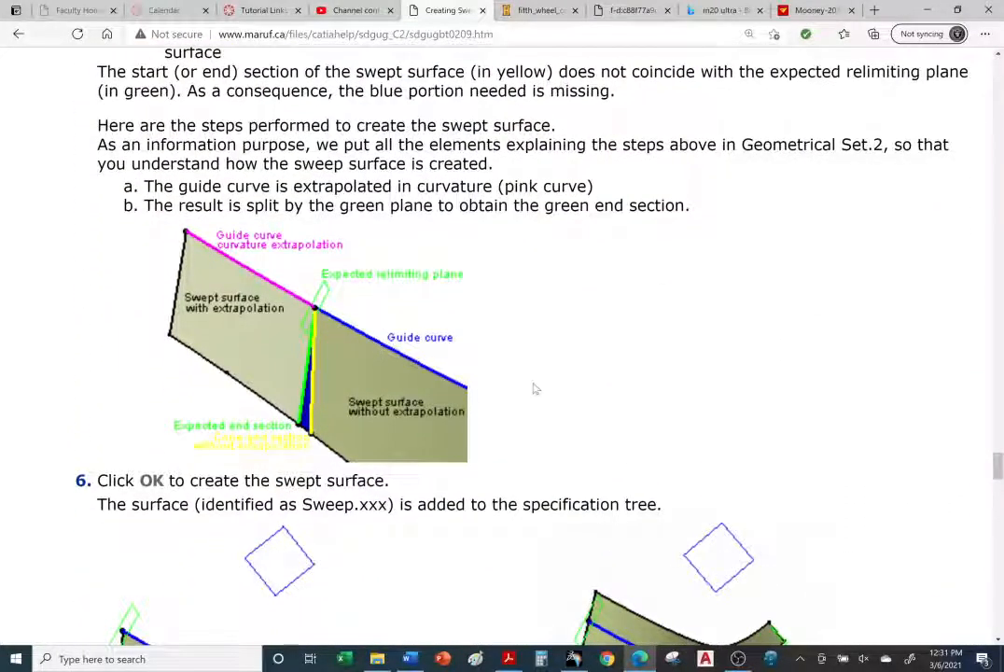
pyautogui.scroll(7, 535, 388)
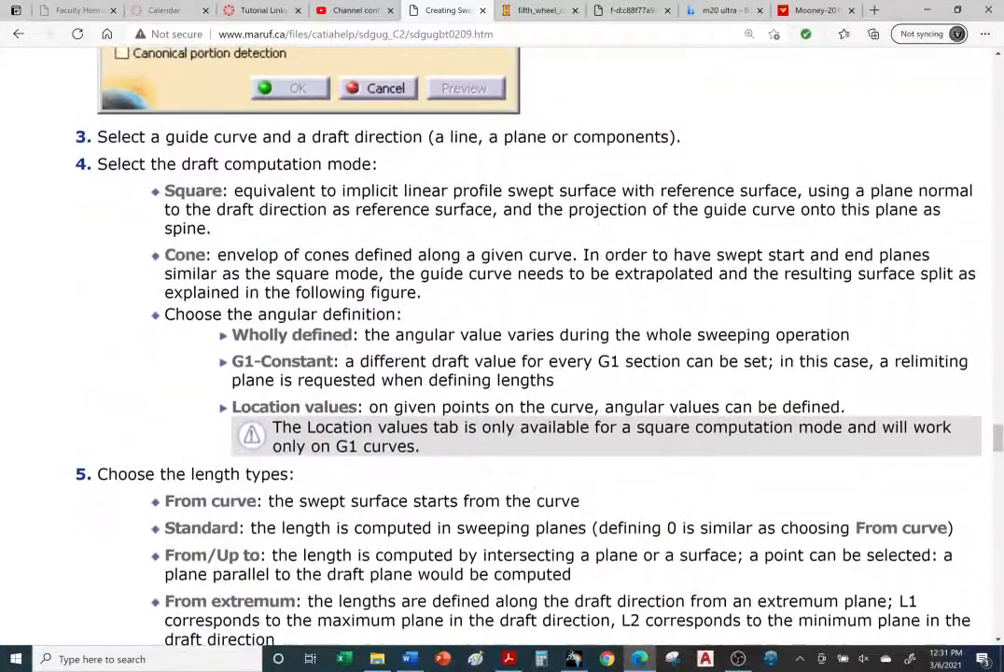
pyautogui.scroll(10, 523, 390)
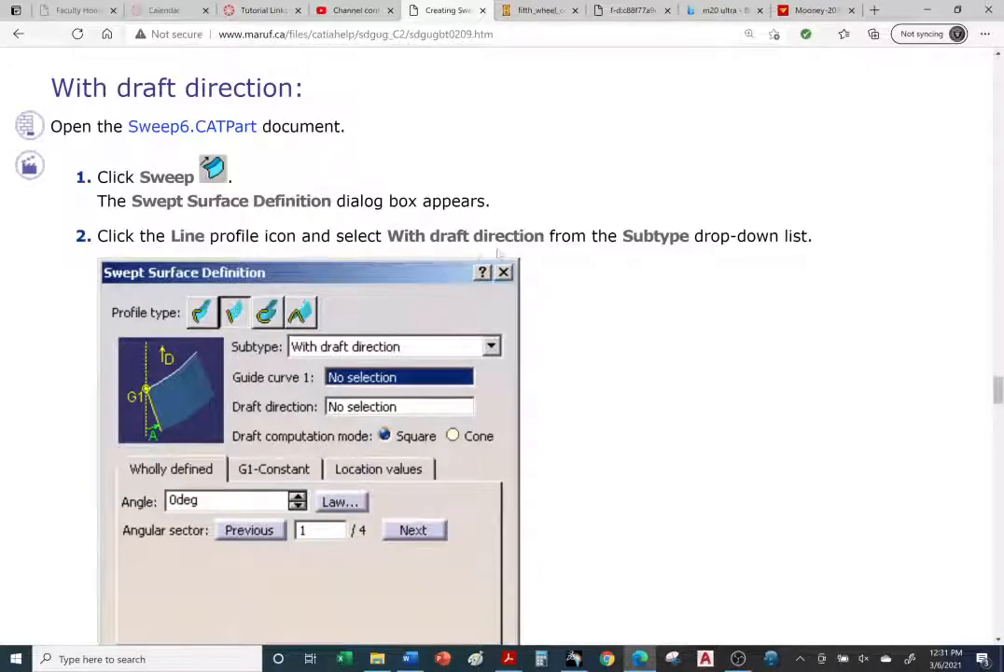
pyautogui.scroll(-7, 641, 294)
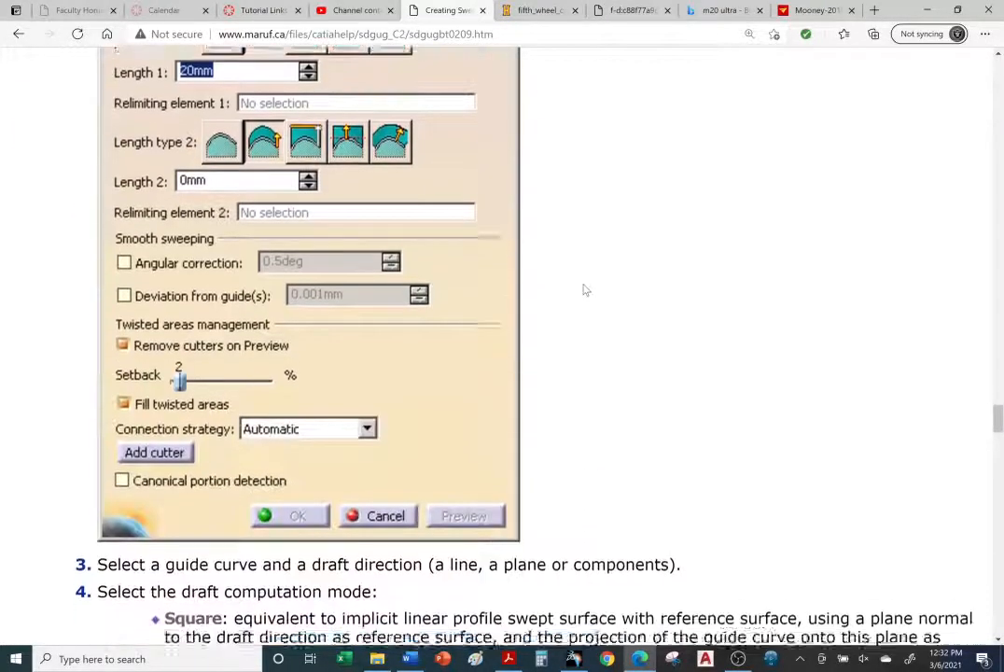
pyautogui.scroll(-12, 583, 290)
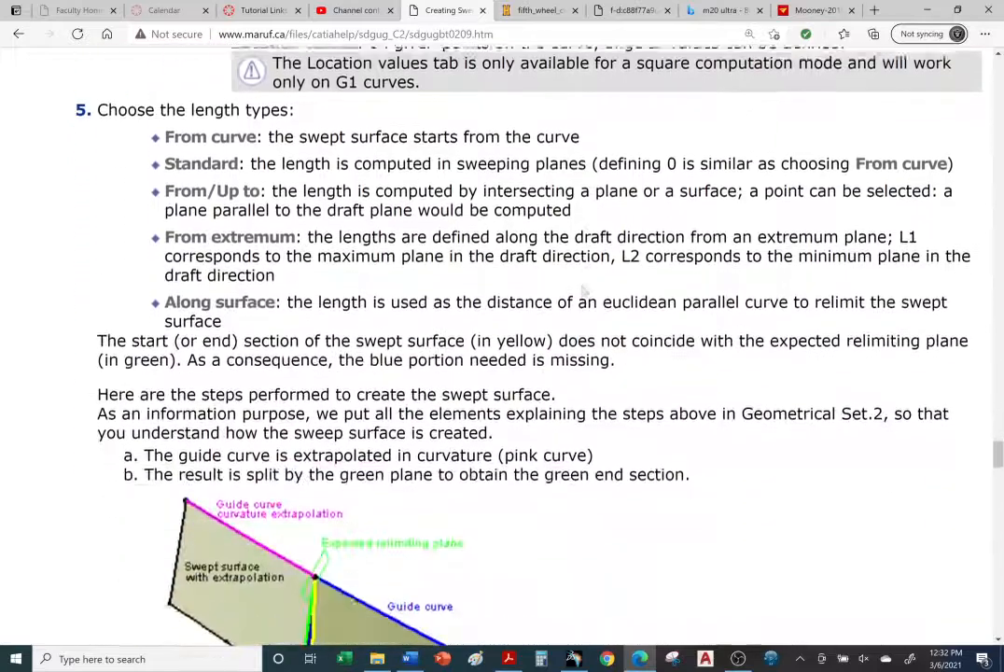
pyautogui.scroll(-3, 584, 290)
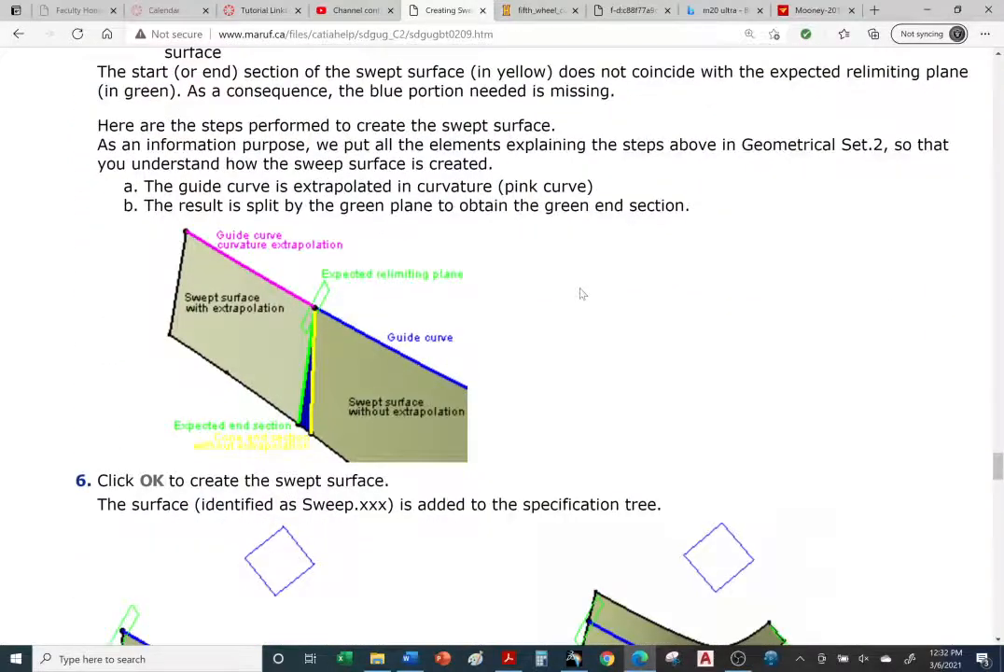
pyautogui.scroll(2, 580, 294)
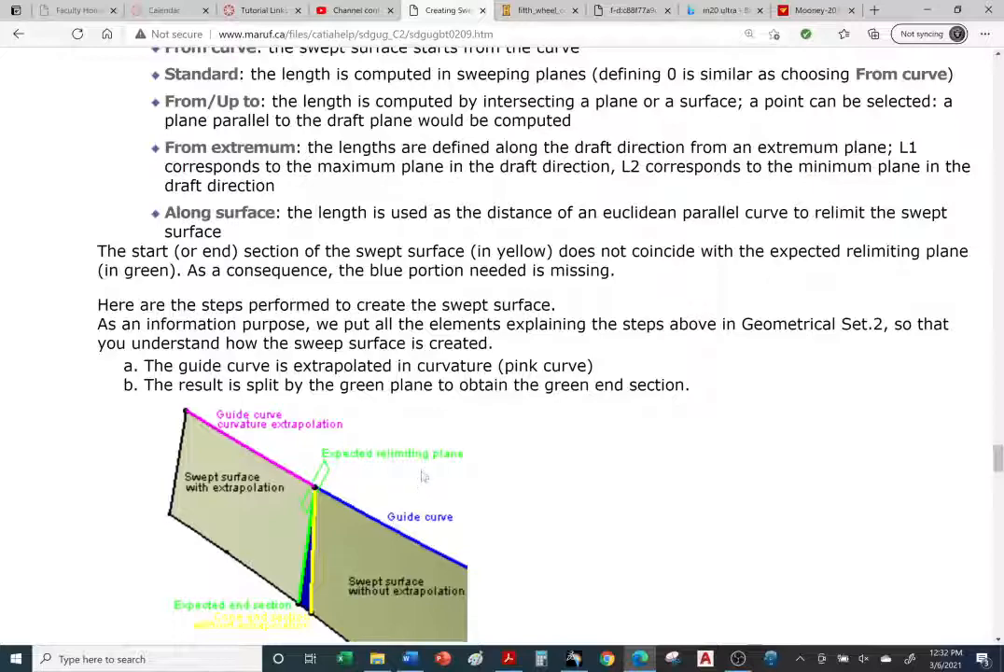
# Step: Scroll through the tutorial's With draft direction examples, dialog and draft computation mode explanations
pyautogui.scroll(-3, 422, 476)
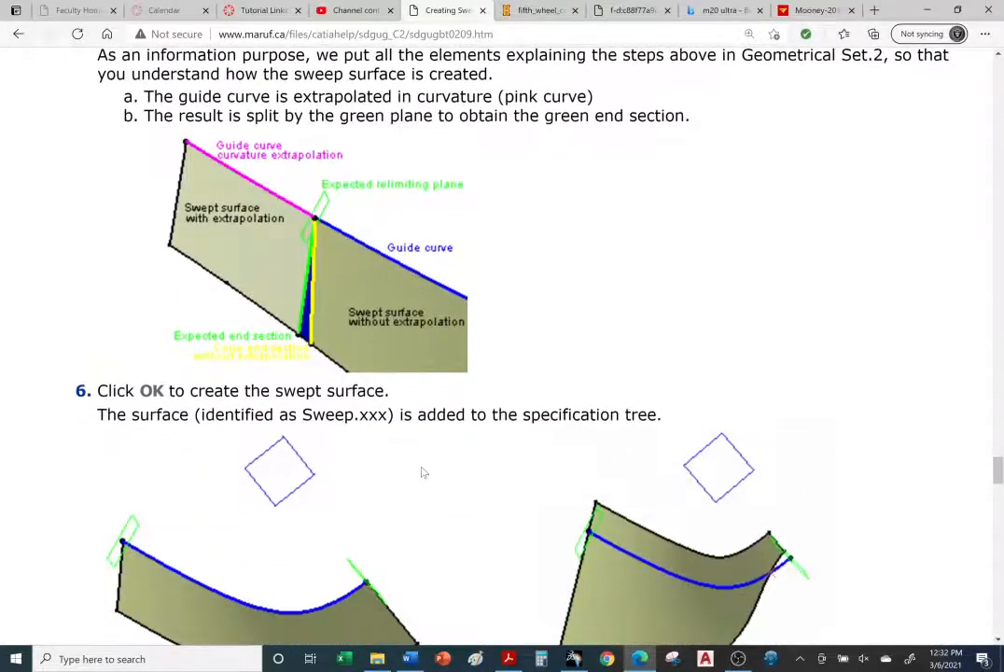
pyautogui.scroll(-1, 422, 473)
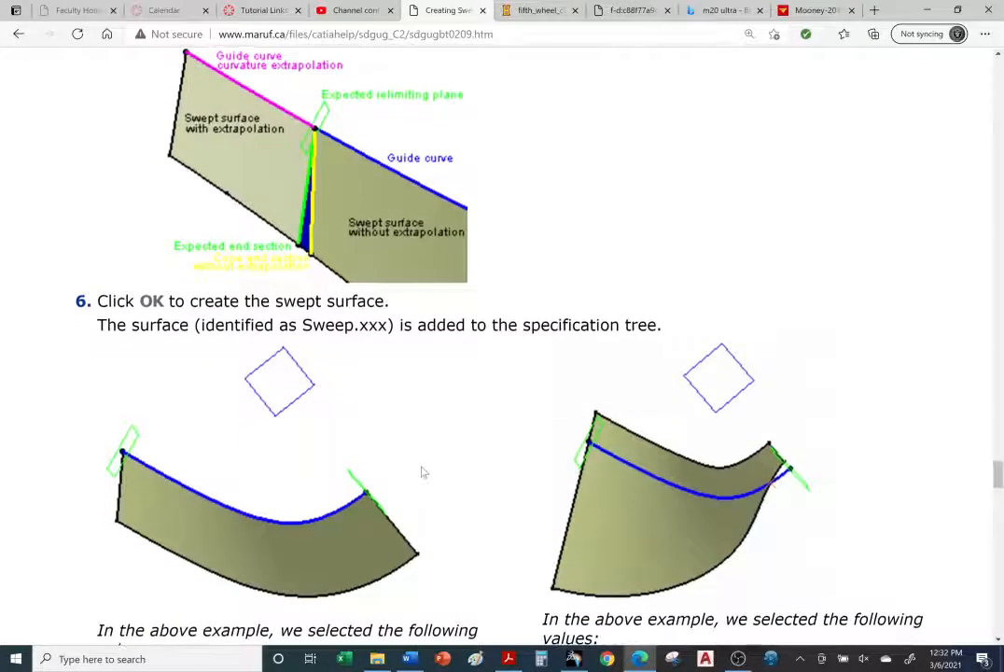
pyautogui.scroll(-1, 422, 473)
pyautogui.scroll(-1, 422, 472)
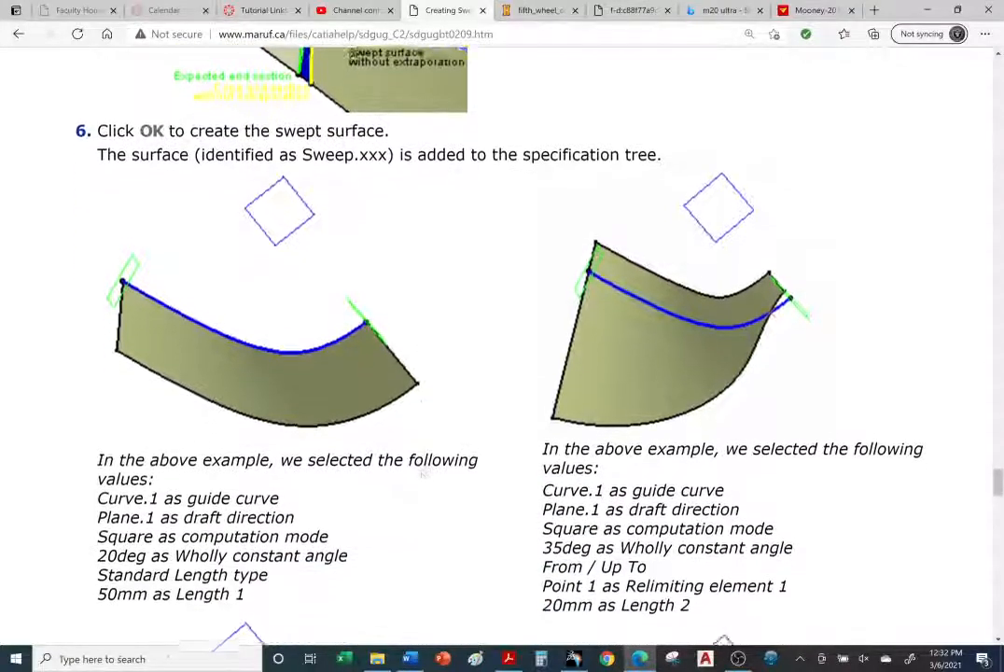
pyautogui.scroll(-1, 422, 472)
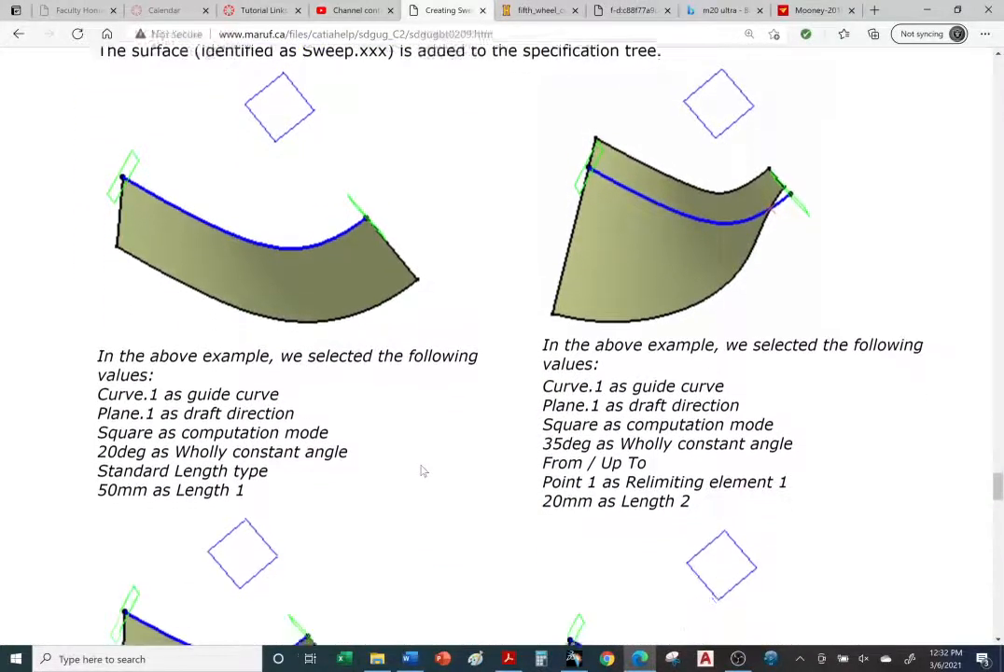
pyautogui.scroll(-2, 422, 471)
pyautogui.scroll(-4, 422, 472)
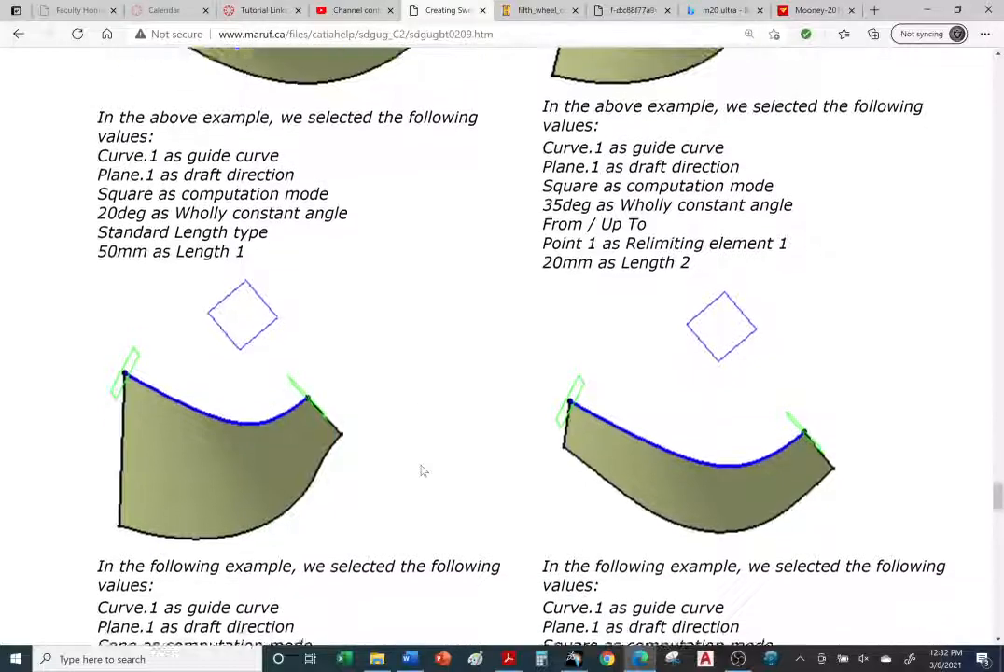
pyautogui.scroll(-2, 420, 472)
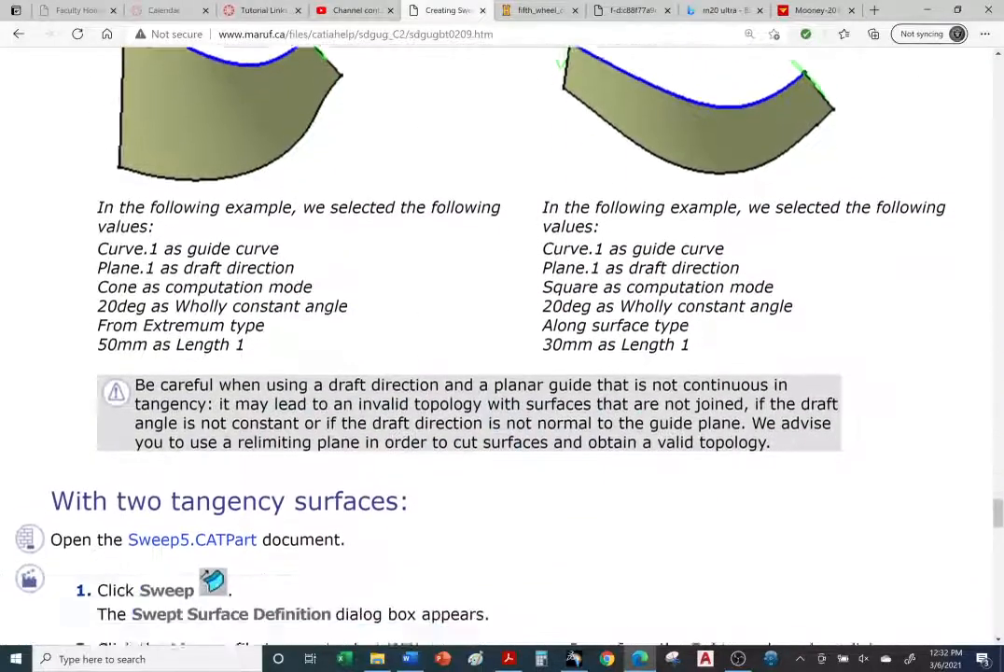
pyautogui.scroll(7, 420, 472)
pyautogui.scroll(5, 420, 472)
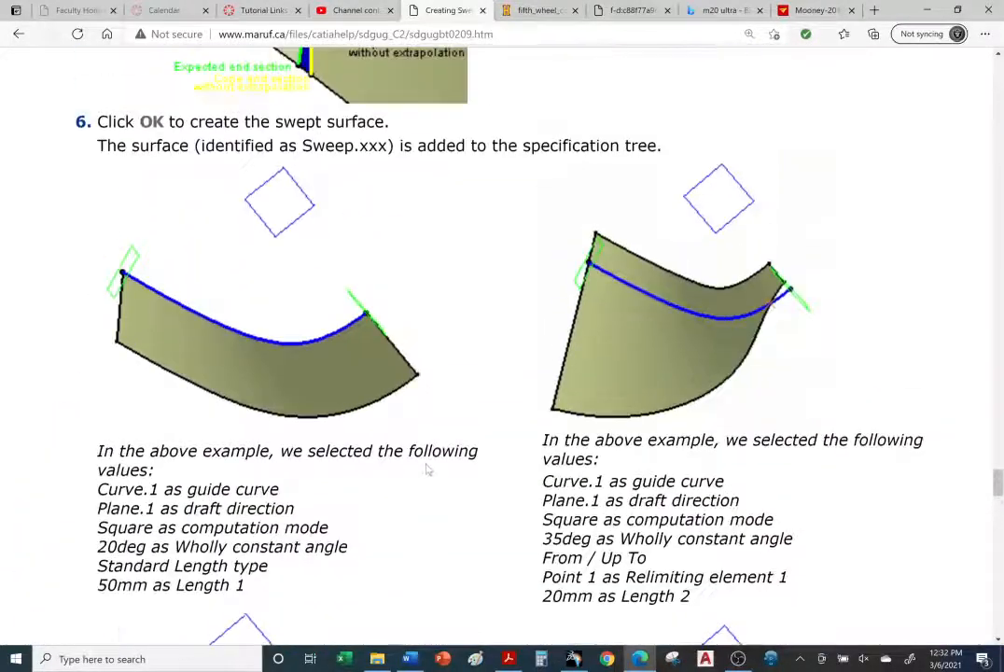
pyautogui.scroll(5, 430, 467)
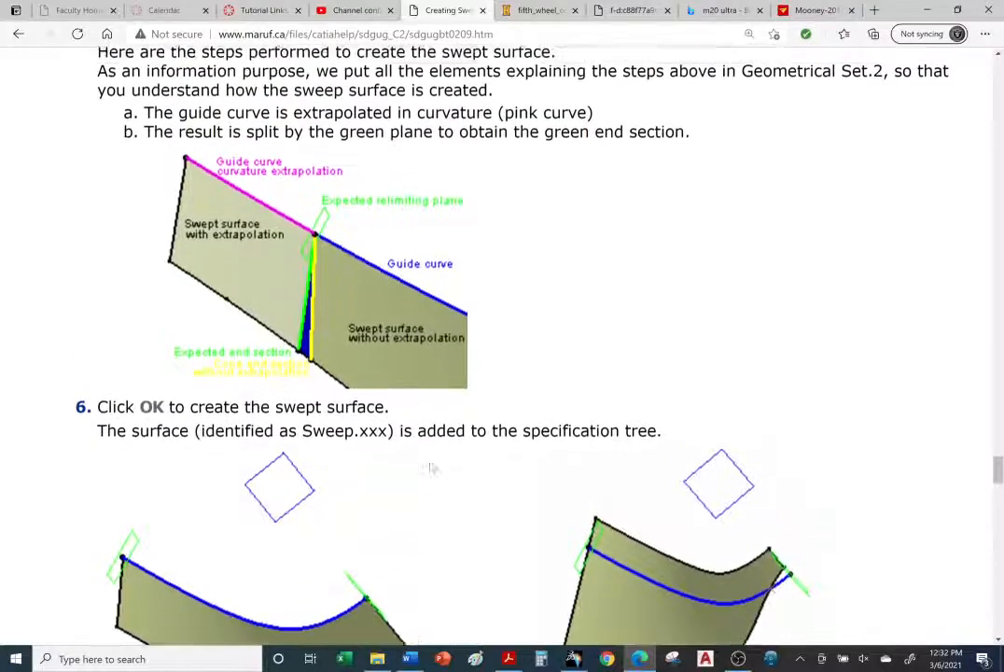
pyautogui.scroll(4, 425, 464)
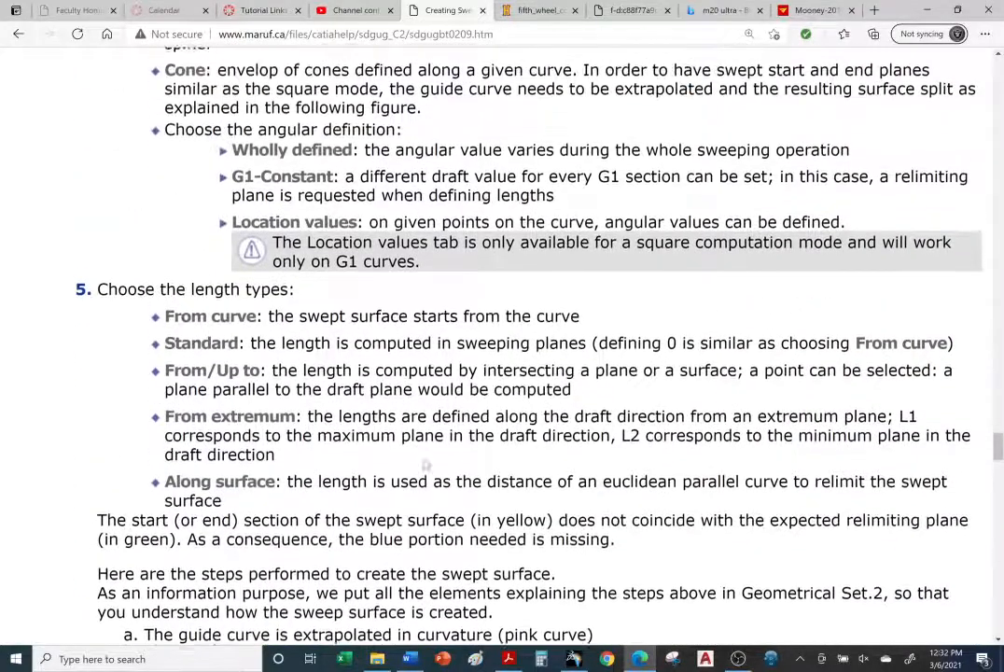
pyautogui.scroll(4, 420, 464)
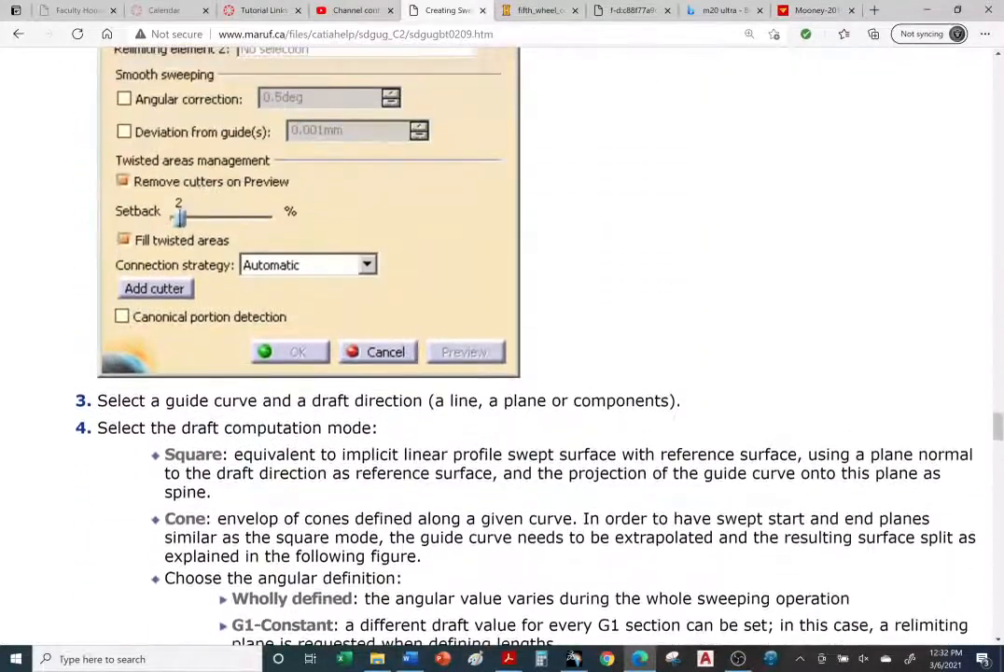
pyautogui.scroll(-1, 421, 463)
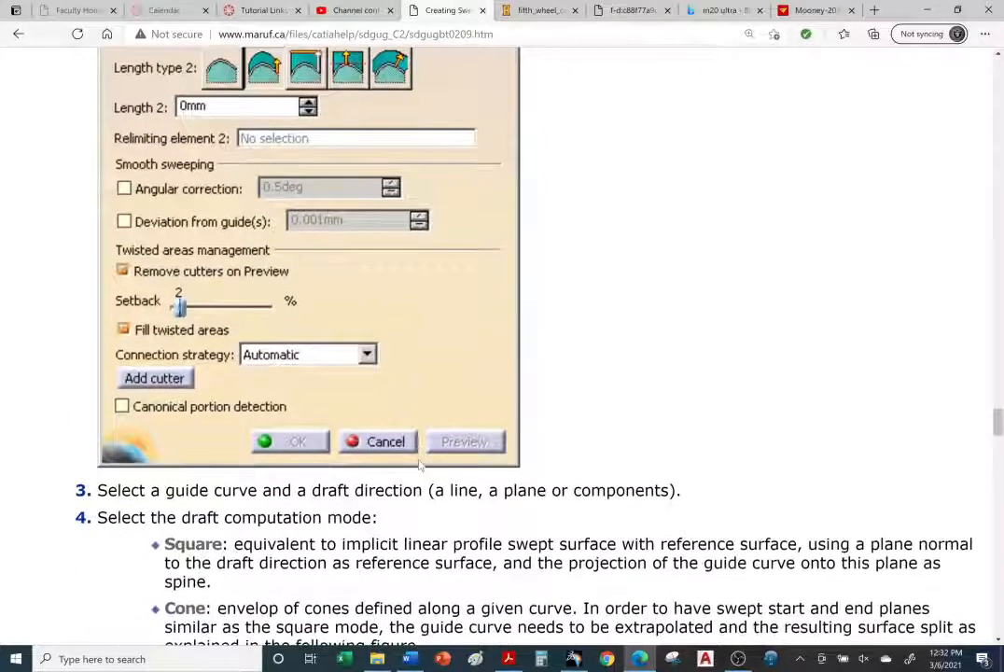
pyautogui.scroll(-1, 421, 464)
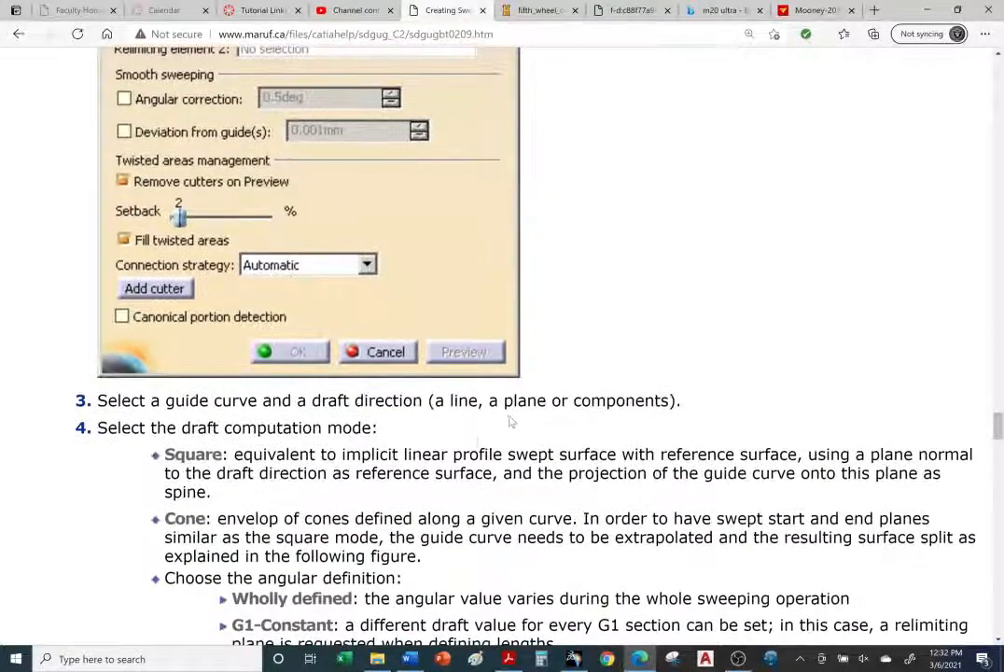
pyautogui.scroll(-1, 426, 420)
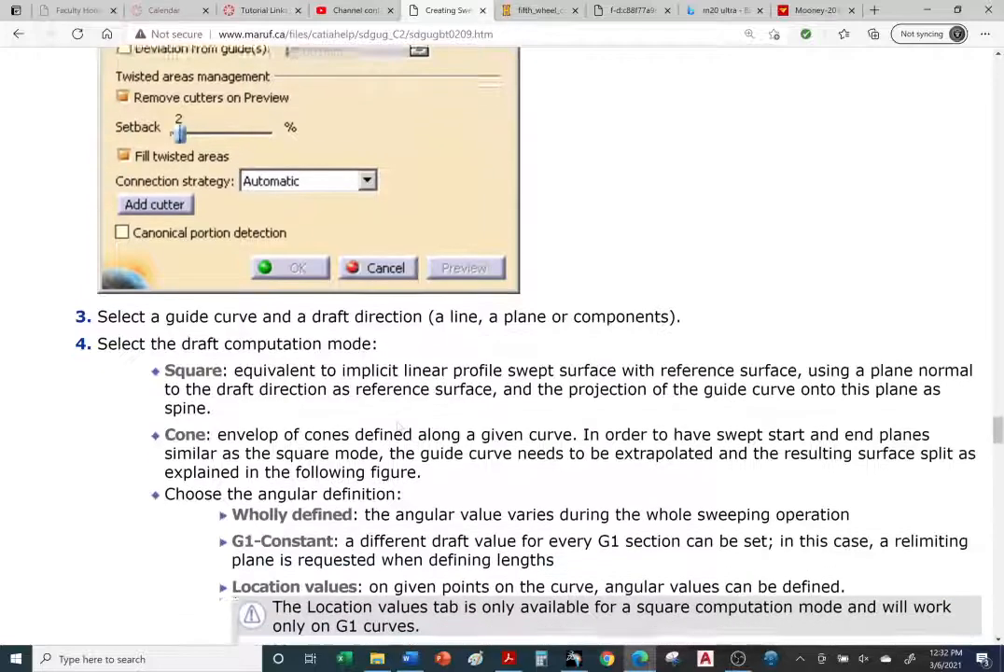
pyautogui.scroll(-1, 258, 405)
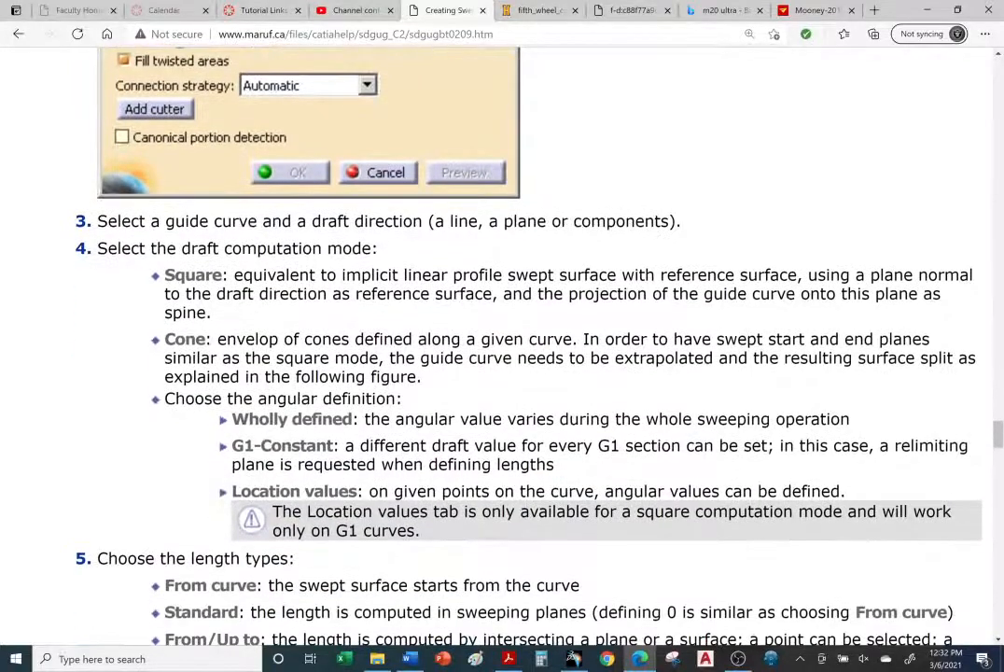
pyautogui.scroll(-1, 186, 384)
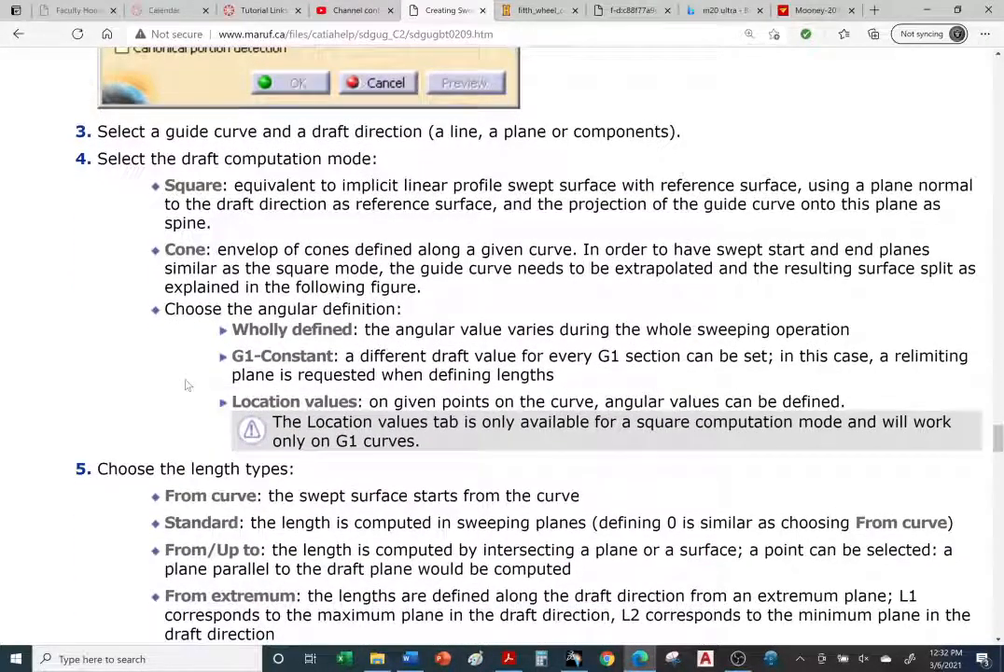
pyautogui.scroll(-1, 186, 385)
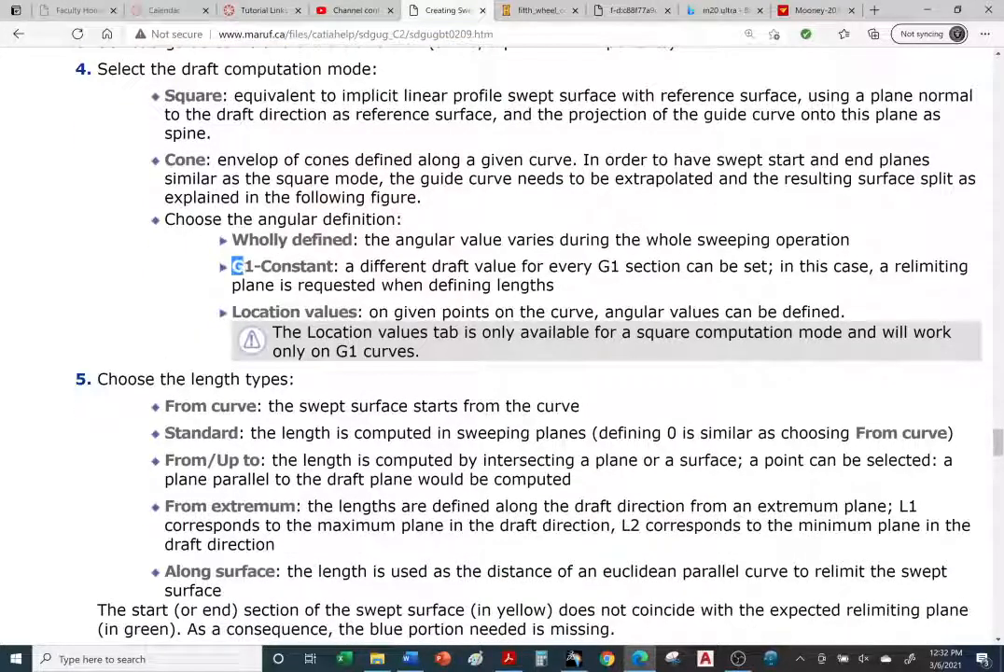
# Step: Highlight the G1-Constant option and read the tutorial's length type and relimiting explanations
pyautogui.moveTo(244, 267); pyautogui.dragTo(318, 267)
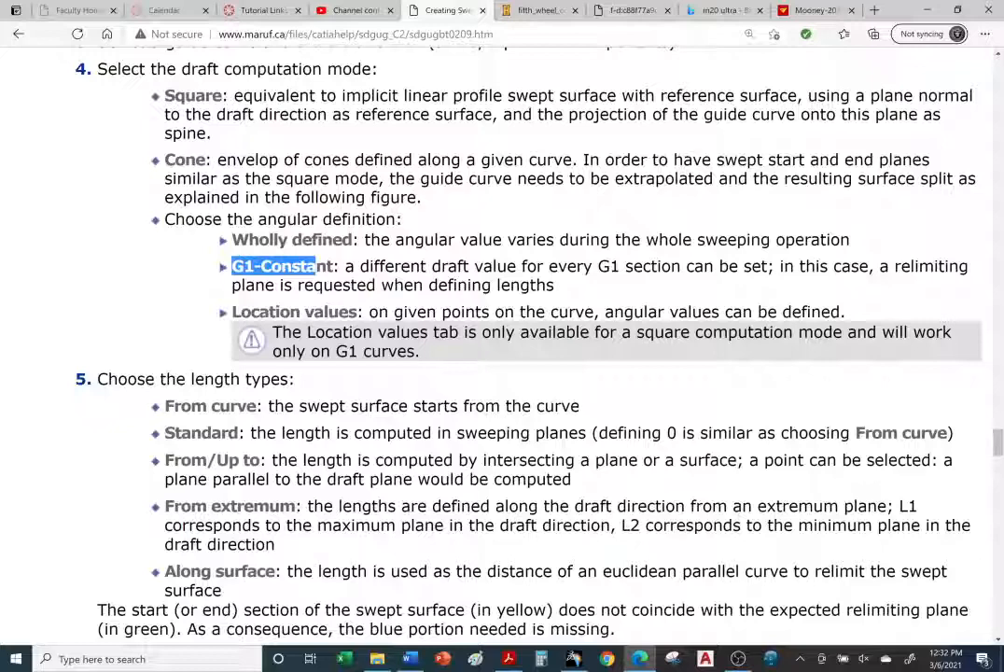
pyautogui.click(207, 278)
pyautogui.moveTo(233, 268); pyautogui.dragTo(263, 267)
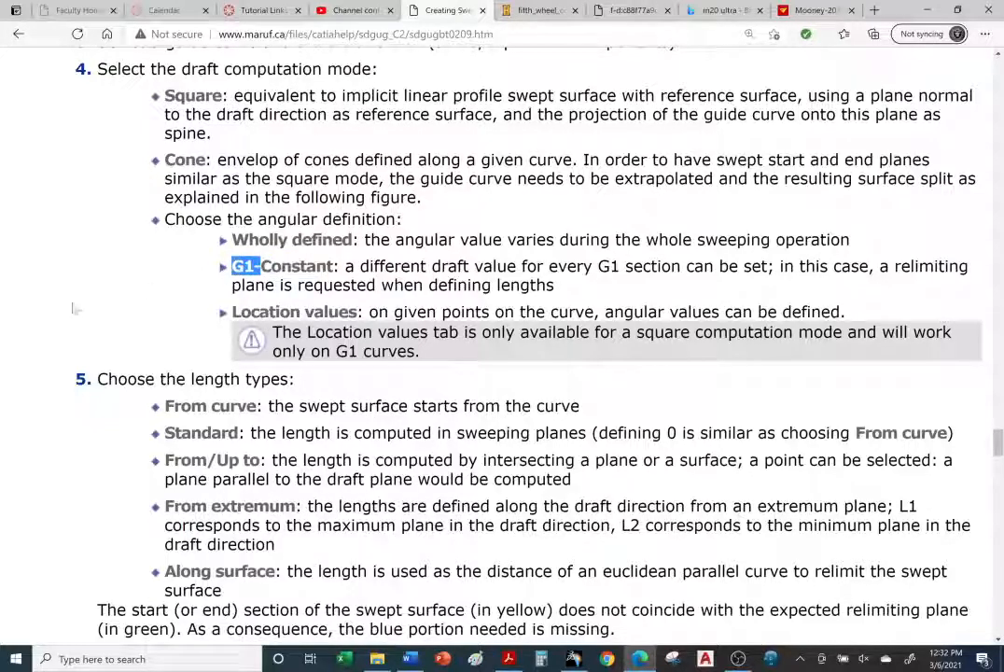
pyautogui.click(80, 314)
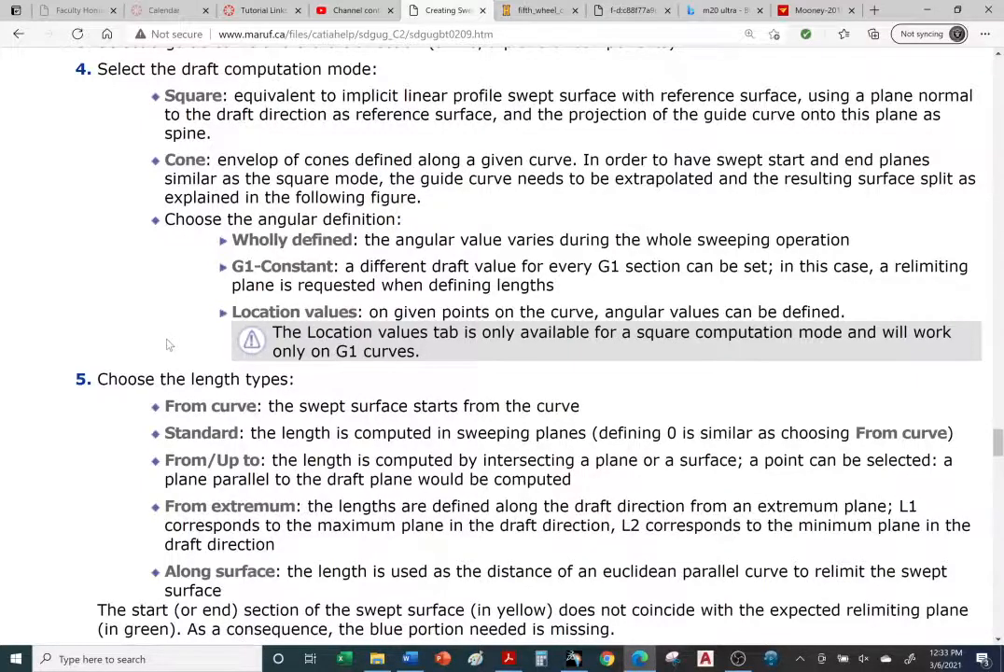
pyautogui.scroll(-2, 164, 327)
pyautogui.scroll(-4, 444, 336)
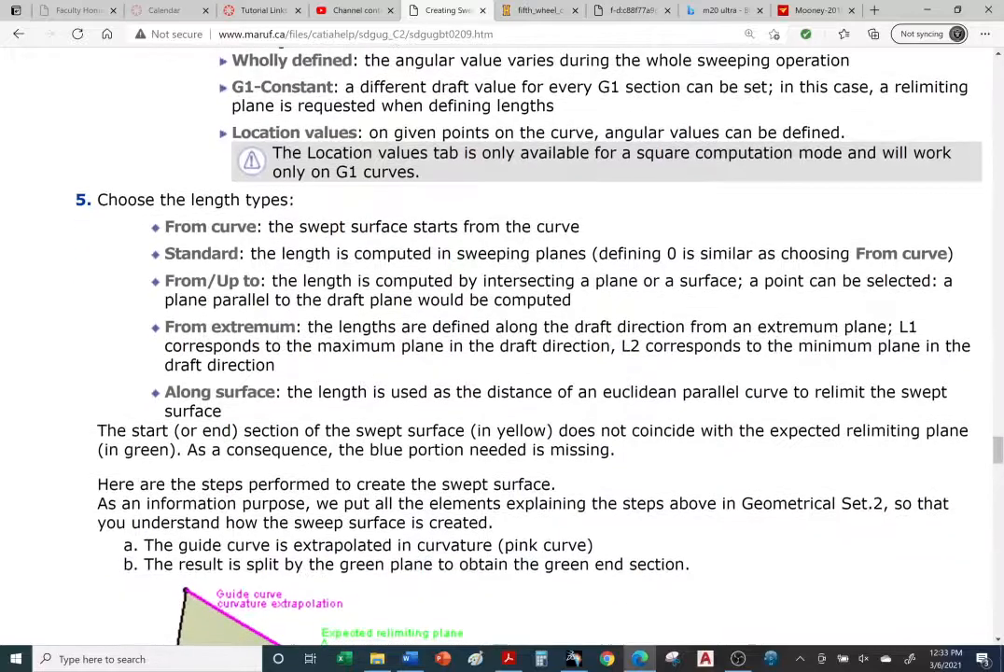
pyautogui.scroll(-6, 189, 358)
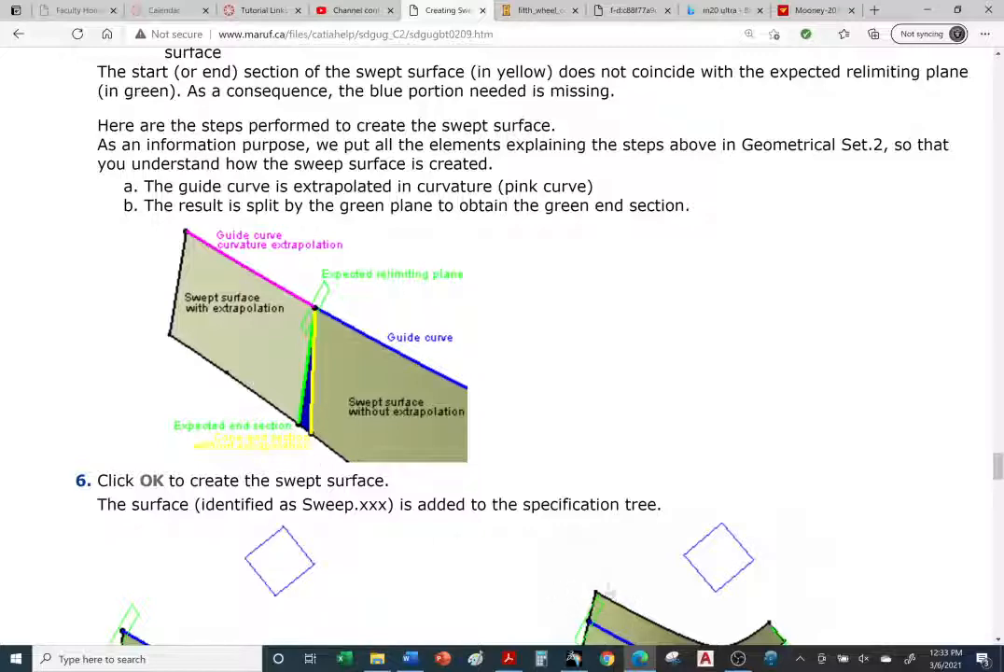
pyautogui.scroll(-1, 607, 590)
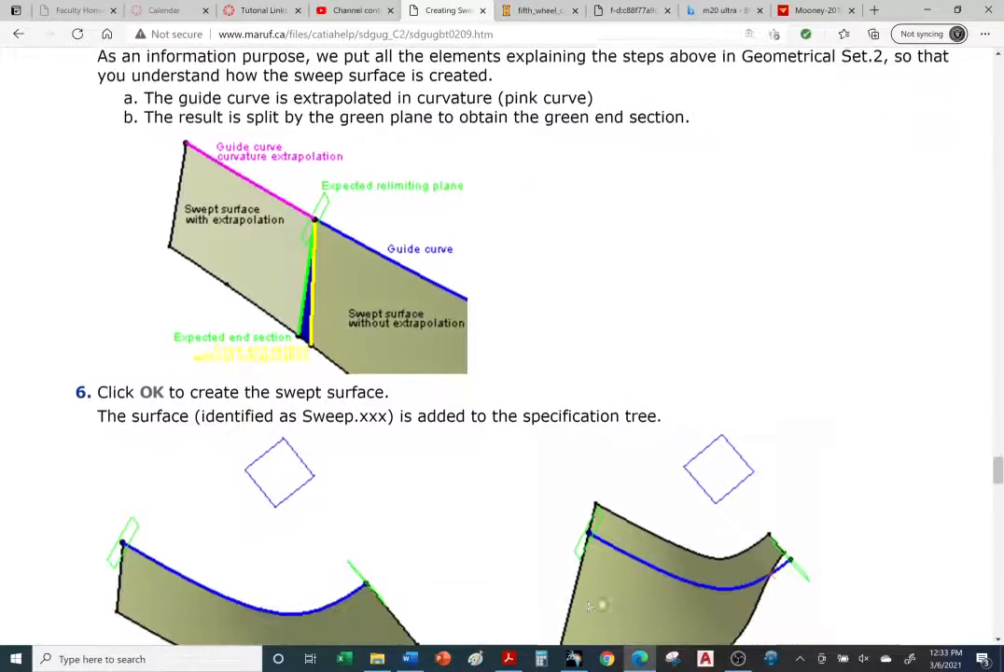
# Step: Return to CATIA and hide Sweep.5
pyautogui.click(573, 659)
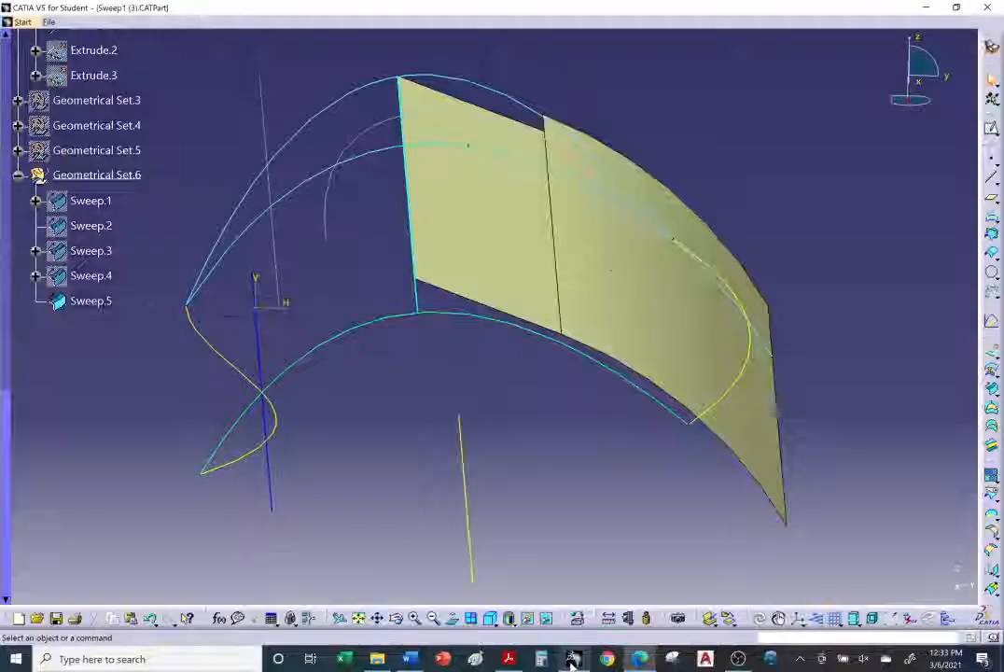
pyautogui.moveTo(493, 440); pyautogui.dragTo(494, 403, button='middle')
pyautogui.rightClick(521, 319)
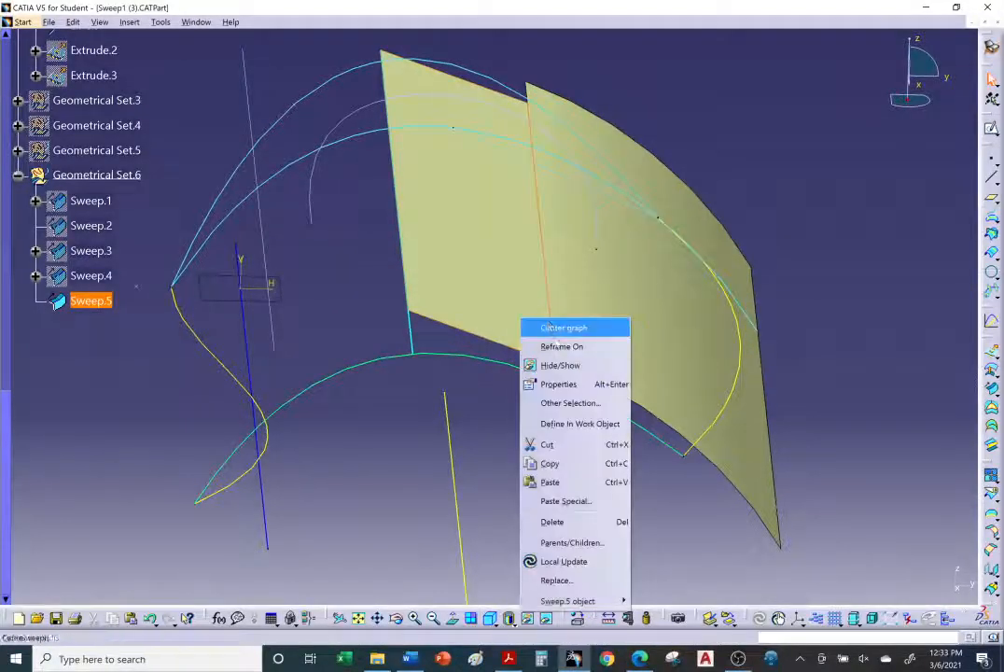
pyautogui.click(560, 365)
pyautogui.moveTo(561, 369); pyautogui.dragTo(536, 509, button='middle')
# Step: Swap to the hidden space to inspect the hidden surfaces, swap back, and orbit the view
pyautogui.click(547, 619)
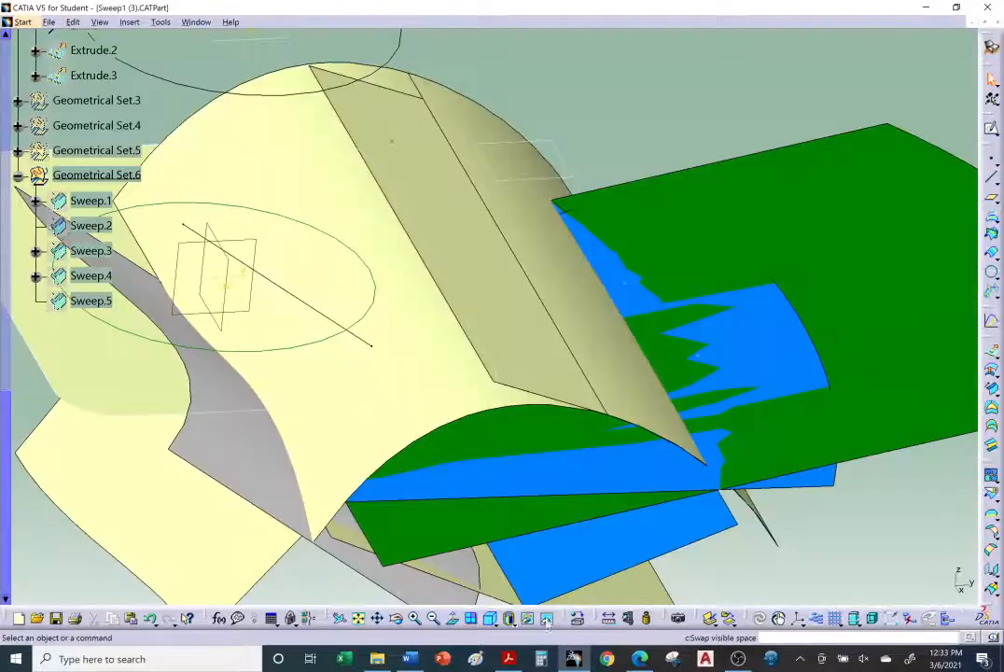
pyautogui.moveTo(569, 448); pyautogui.dragTo(769, 475, button='middle')
pyautogui.moveTo(457, 431); pyautogui.dragTo(592, 518, button='middle')
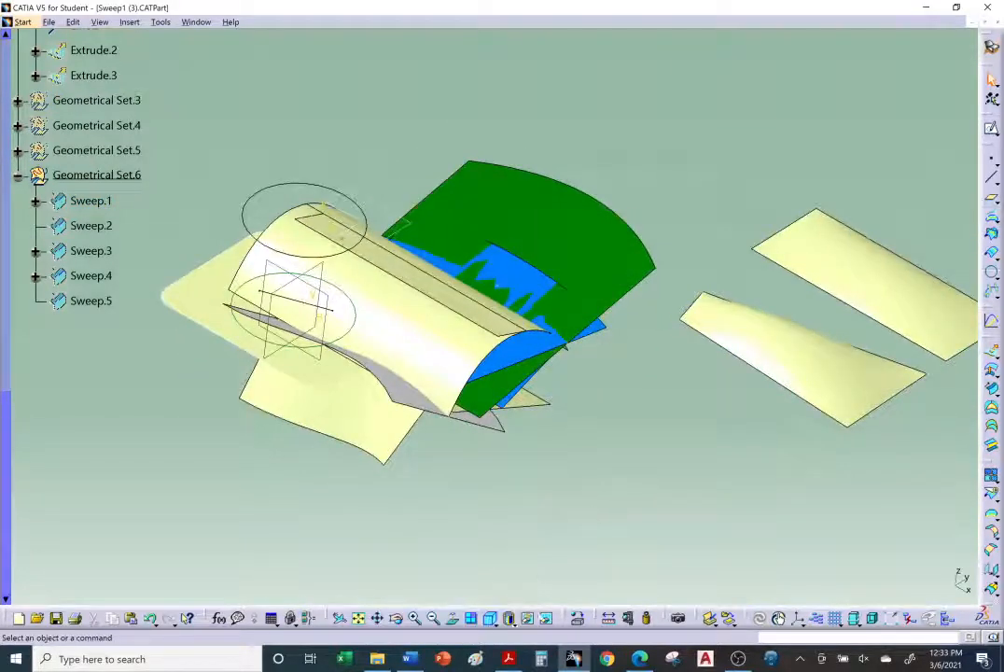
pyautogui.click(546, 618)
pyautogui.moveTo(471, 419); pyautogui.dragTo(686, 332, button='middle')
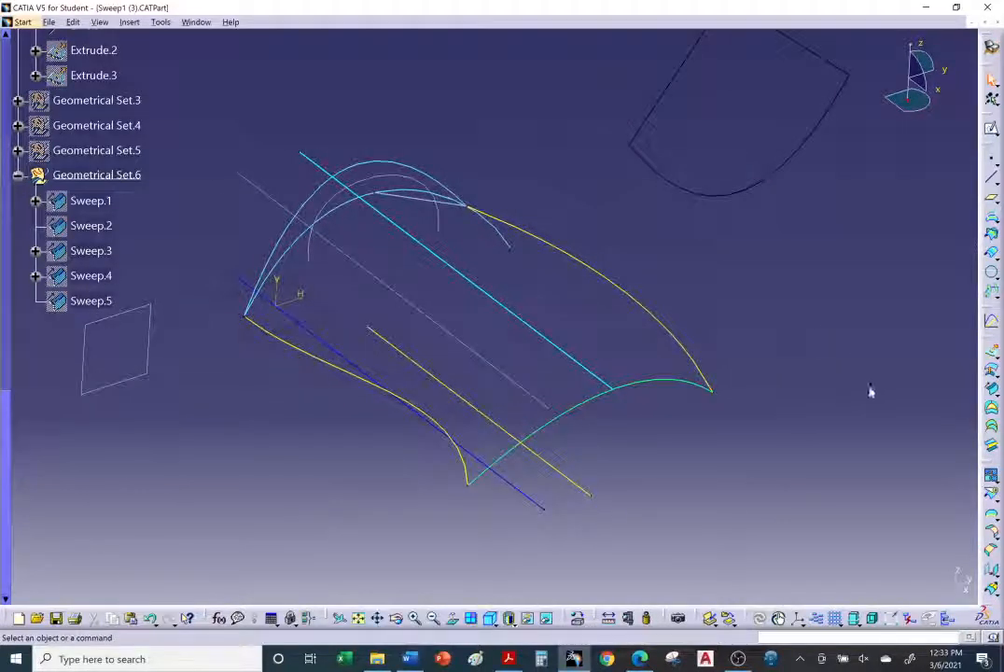
pyautogui.moveTo(869, 392); pyautogui.dragTo(824, 424, button='middle')
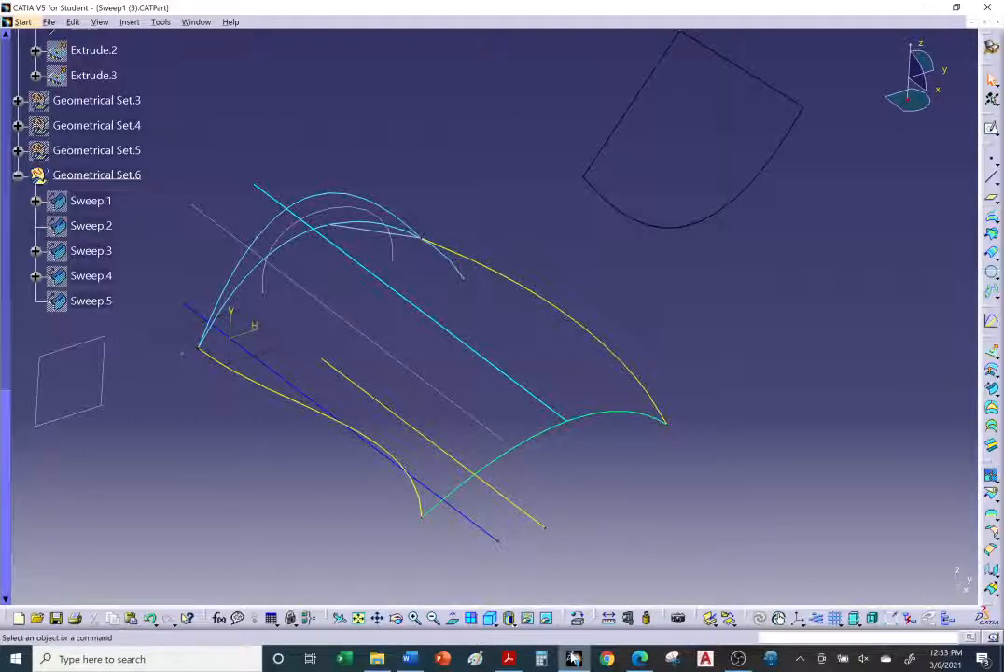
# Step: Glance at the tutorial's length type section in the browser and return to CATIA
pyautogui.hotkey('alt', 'Tab')
pyautogui.scroll(4, 484, 542)
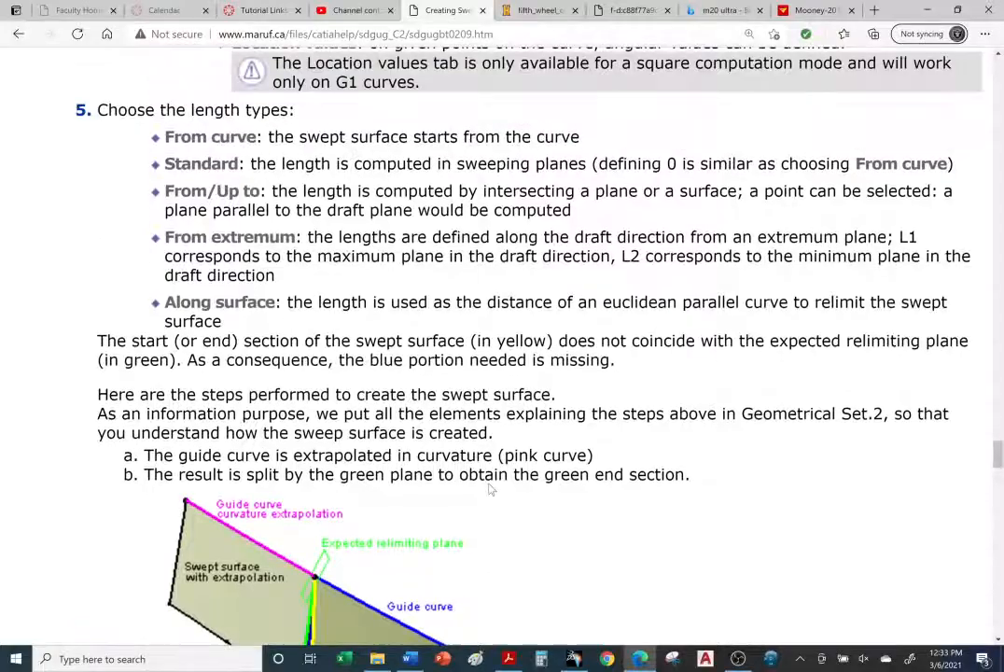
pyautogui.scroll(-4, 492, 489)
pyautogui.click(574, 659)
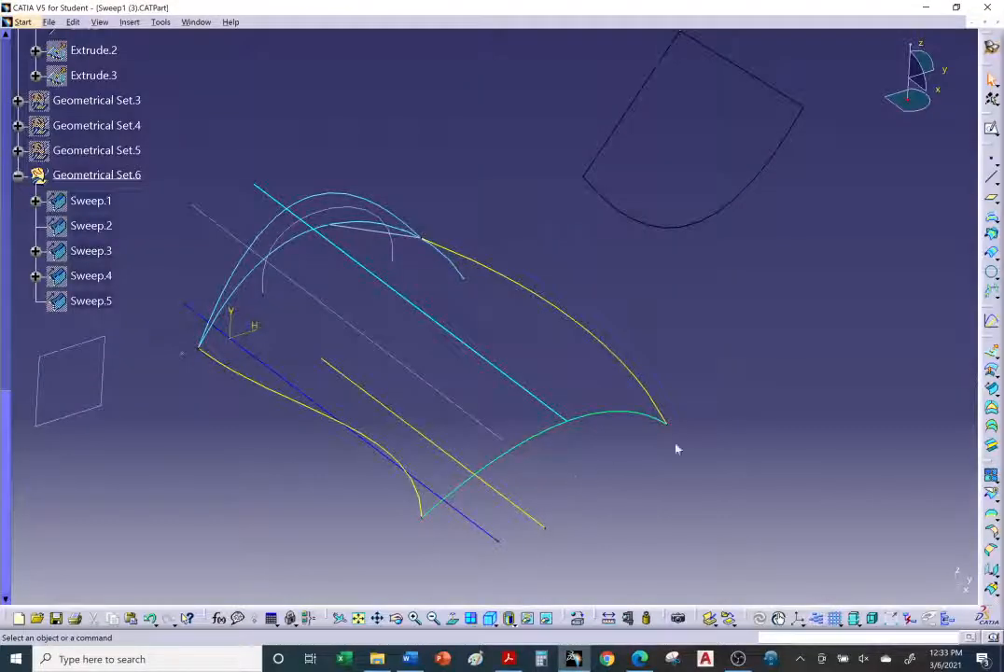
# Step: Start a Sweep with the With draft direction subtype and select the straight line Translate.2 as guide curve 1
pyautogui.moveTo(800, 376); pyautogui.dragTo(760, 392, button='middle')
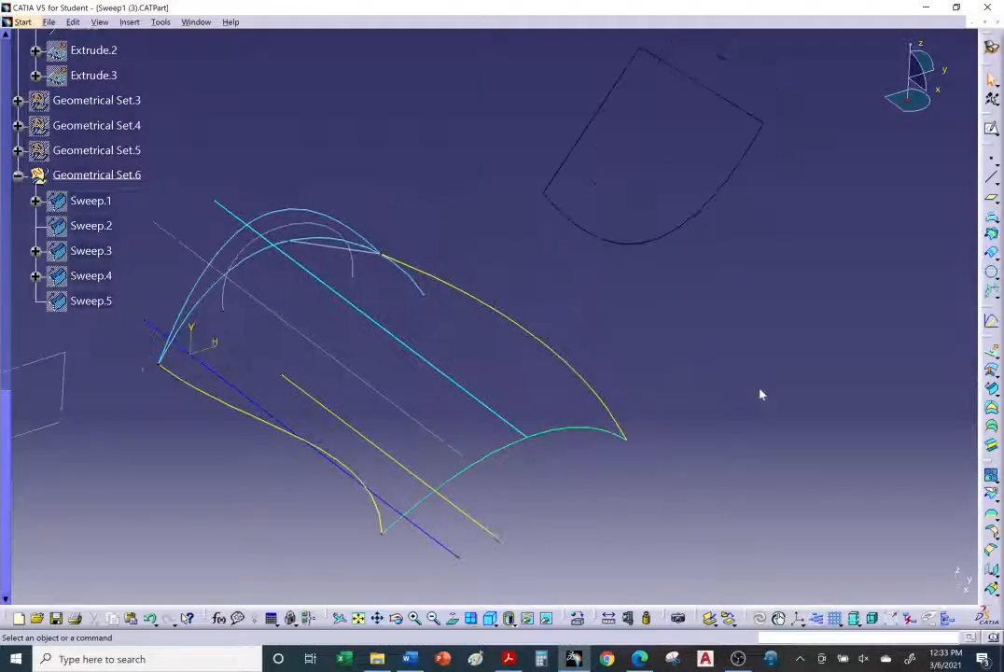
pyautogui.click(990, 388)
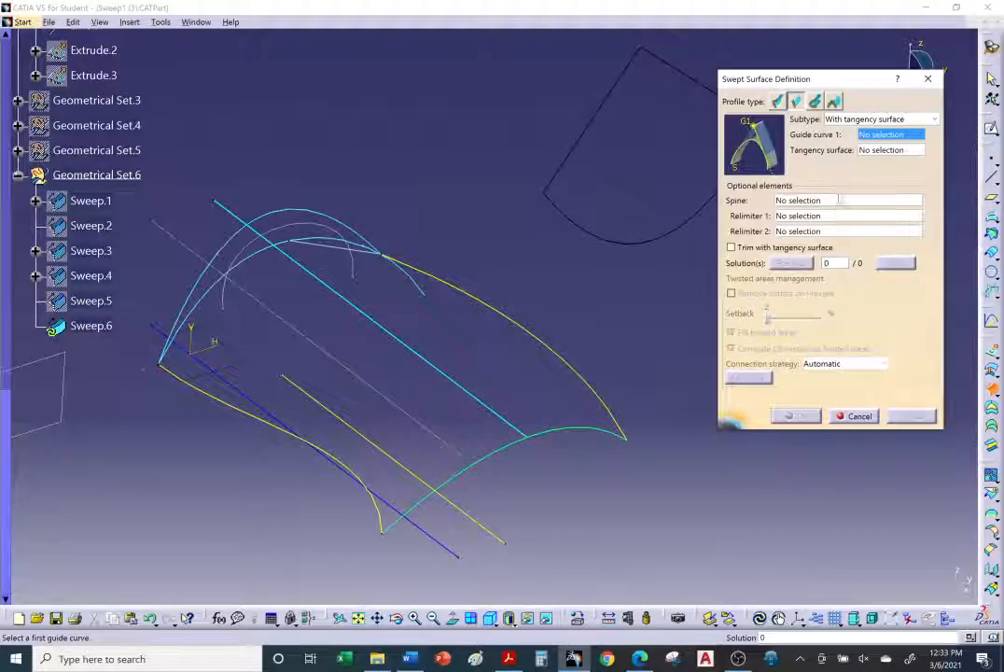
pyautogui.click(877, 118)
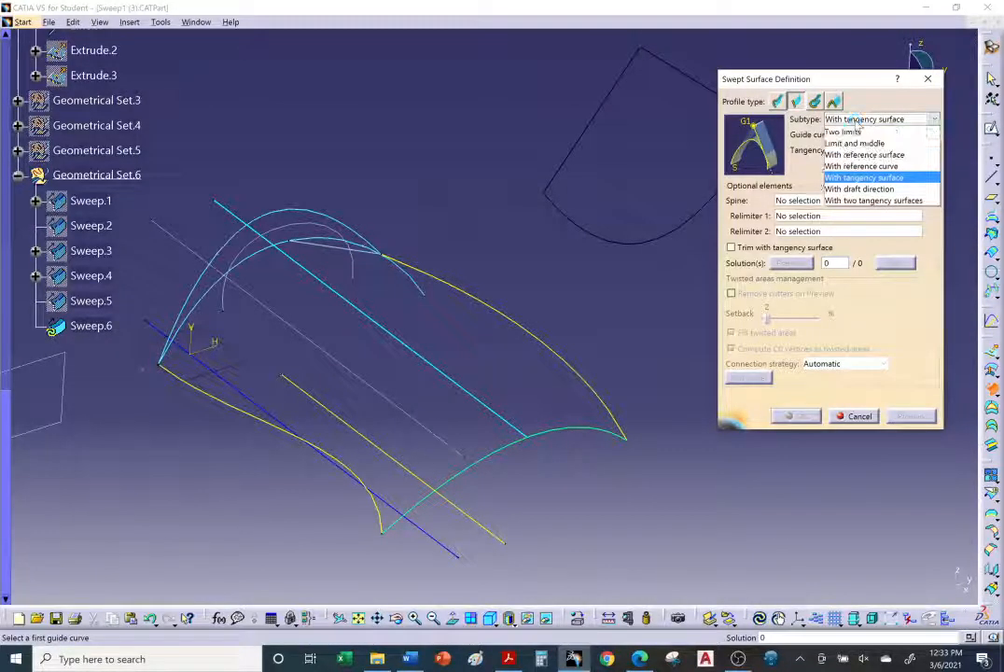
pyautogui.click(862, 186)
pyautogui.moveTo(571, 327); pyautogui.dragTo(532, 289, button='middle')
pyautogui.moveTo(553, 400); pyautogui.dragTo(587, 389, button='middle')
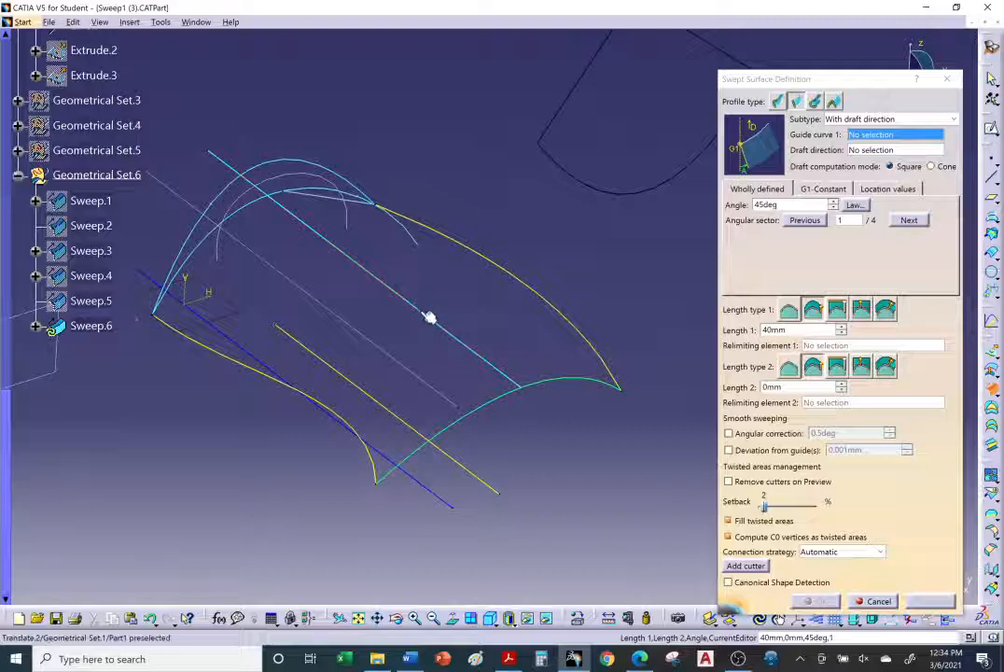
pyautogui.click(387, 285)
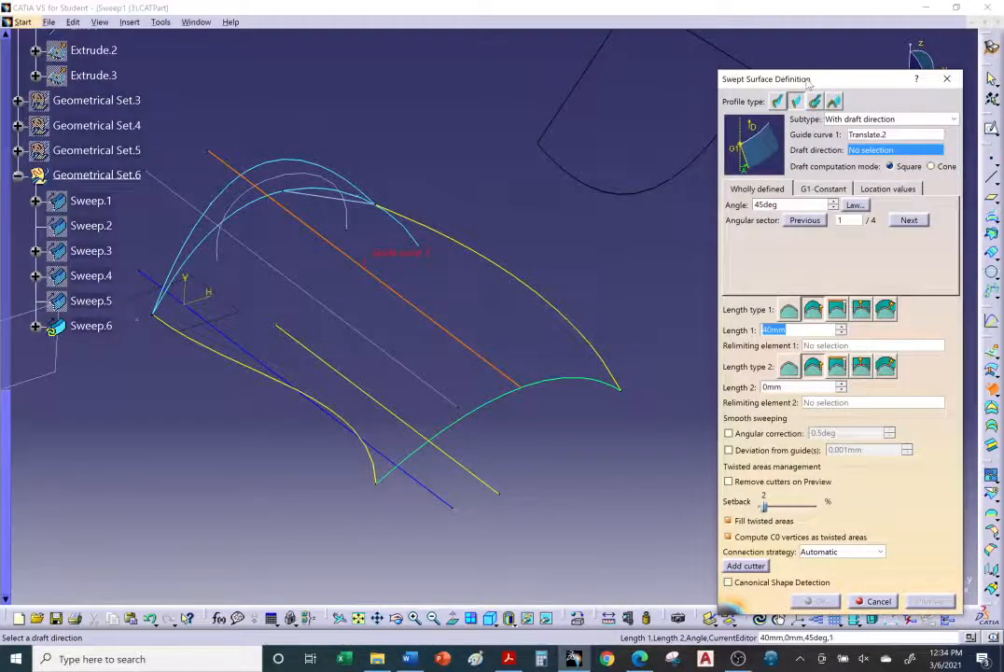
# Step: Set the sweep's draft direction to the Z Component
pyautogui.moveTo(809, 82); pyautogui.dragTo(713, 213)
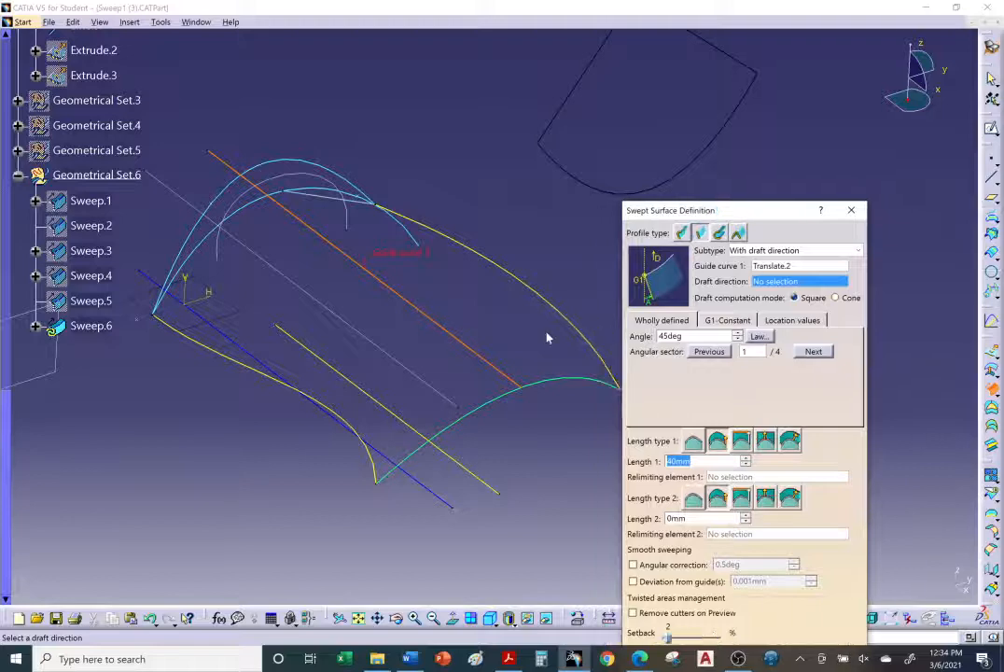
pyautogui.moveTo(548, 338); pyautogui.dragTo(498, 402, button='middle')
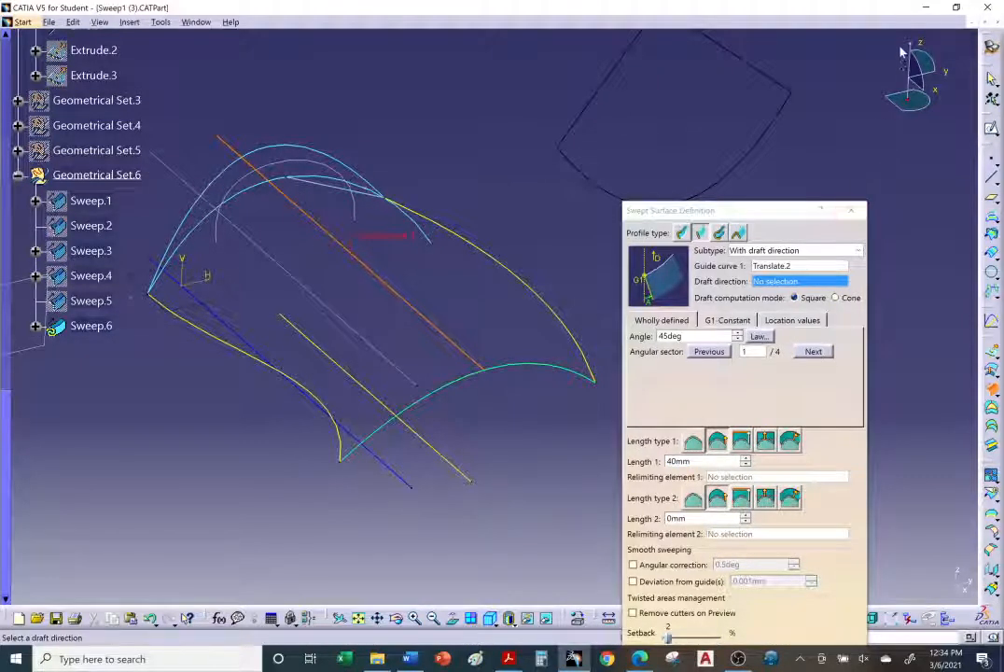
pyautogui.rightClick(758, 282)
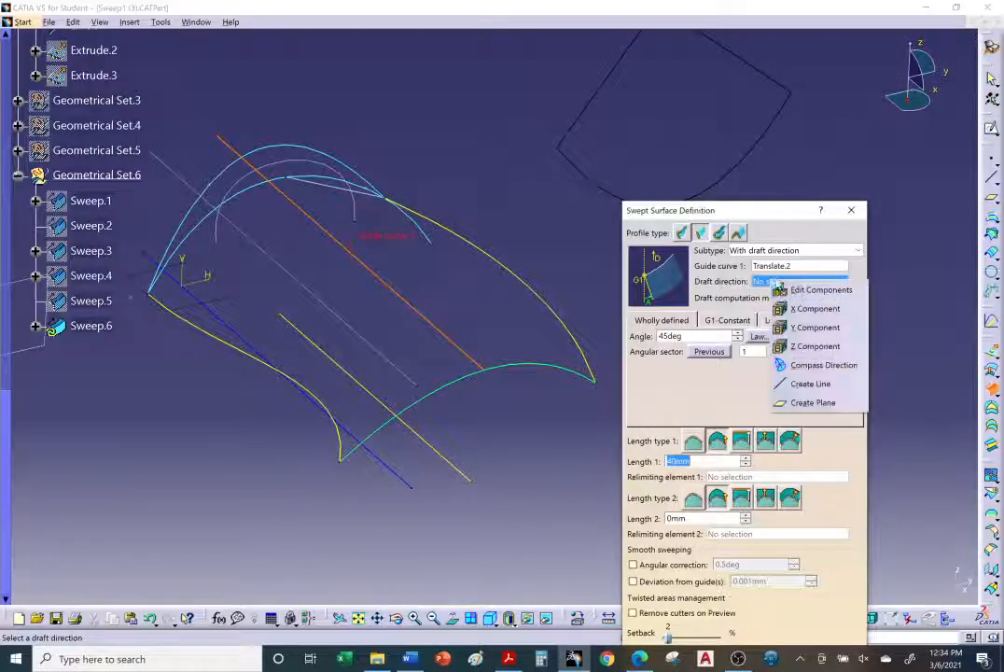
pyautogui.click(806, 346)
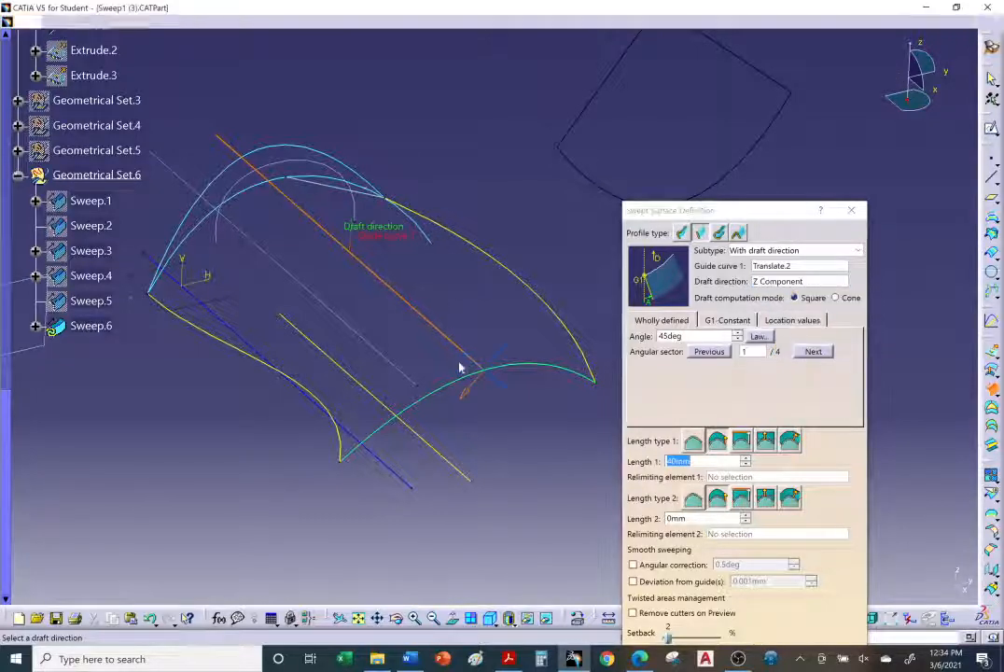
pyautogui.moveTo(459, 365); pyautogui.dragTo(460, 330, button='middle')
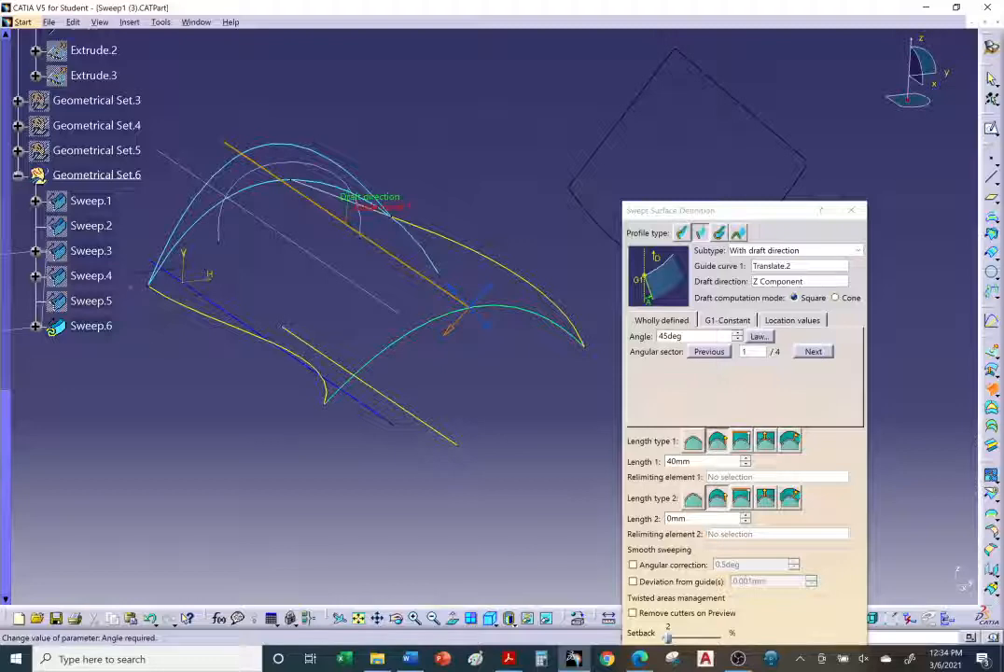
# Step: Set the draft angle to 0 deg and preview the swept surface
pyautogui.click(697, 369)
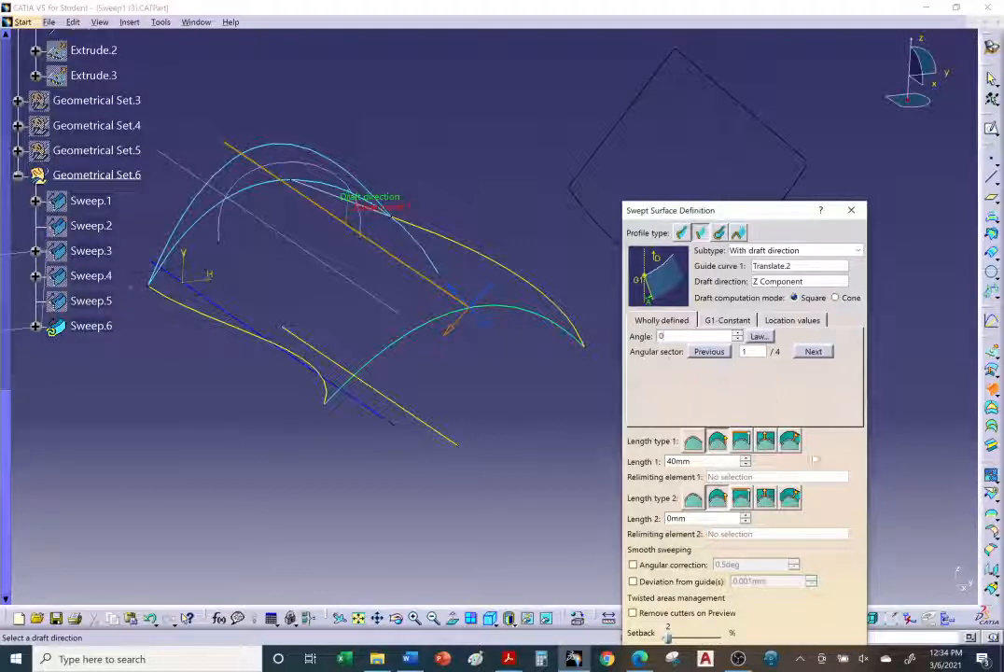
pyautogui.moveTo(757, 221); pyautogui.dragTo(758, 119)
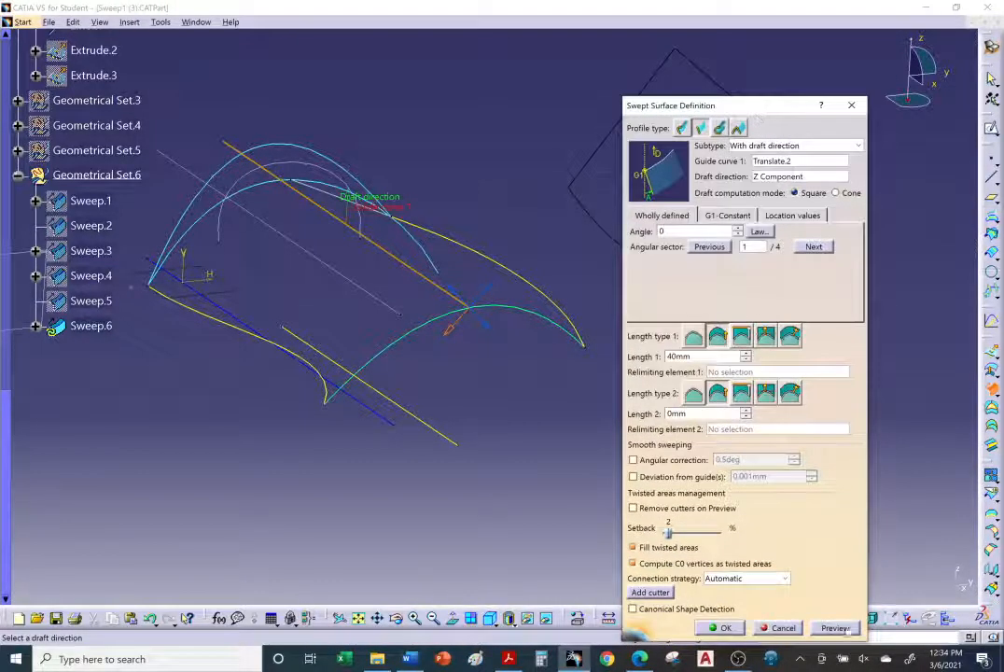
pyautogui.click(837, 628)
pyautogui.moveTo(463, 458); pyautogui.dragTo(445, 473, button='middle')
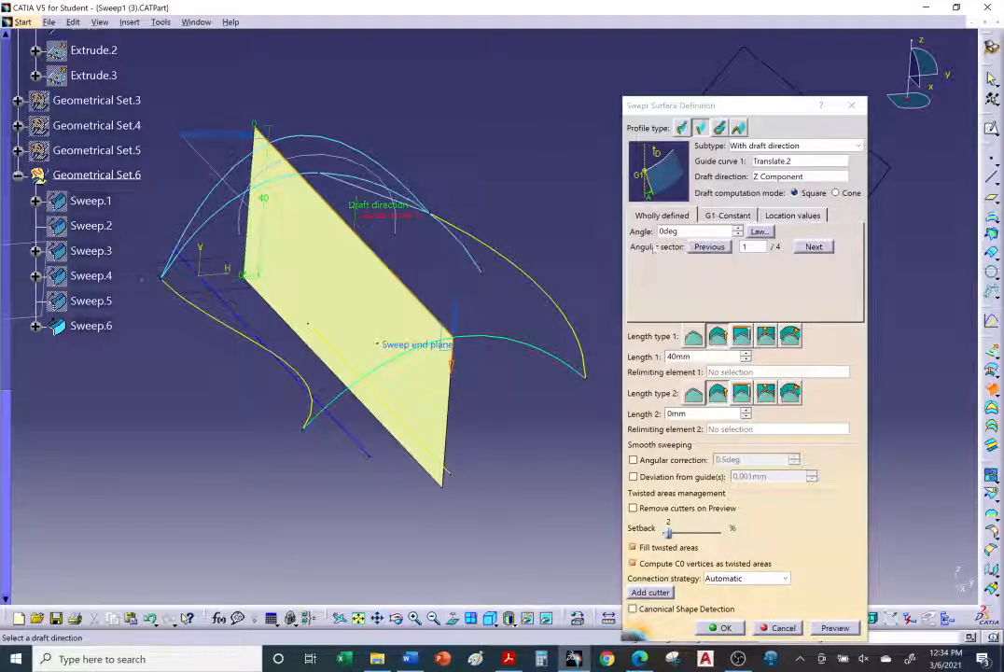
pyautogui.moveTo(372, 391); pyautogui.dragTo(361, 412, button='middle')
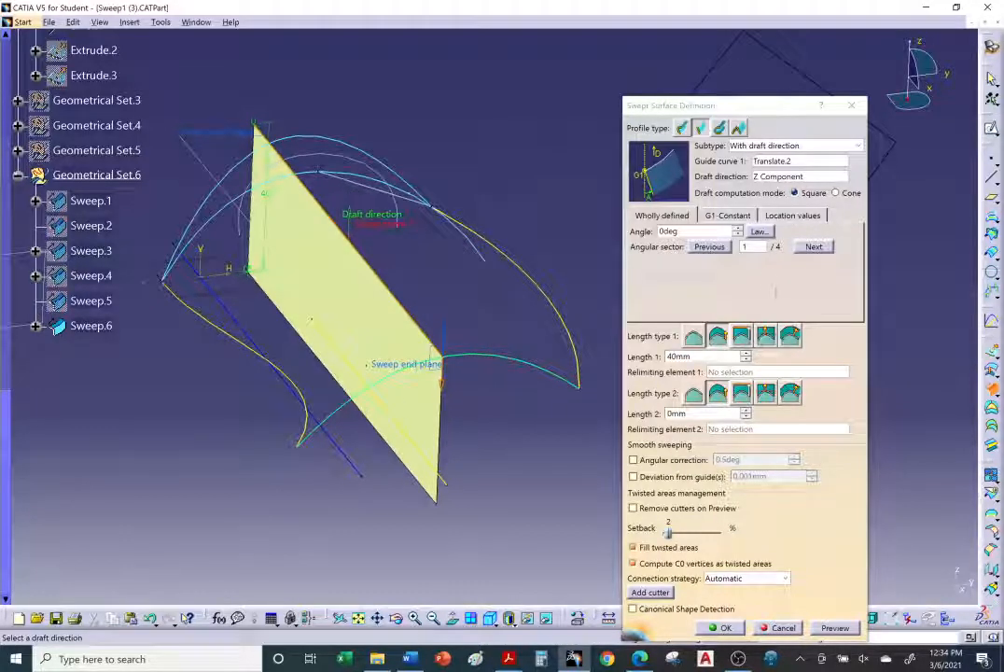
# Step: Check the G1-Constant tab, then step through angular sectors 2 to 4, previewing each solution
pyautogui.click(727, 216)
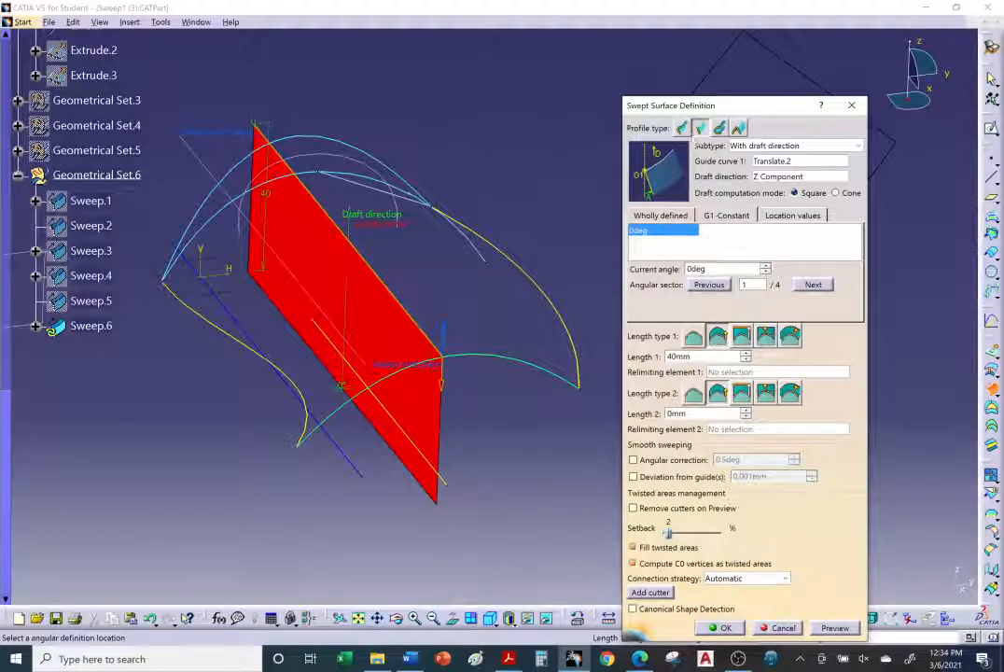
pyautogui.click(670, 216)
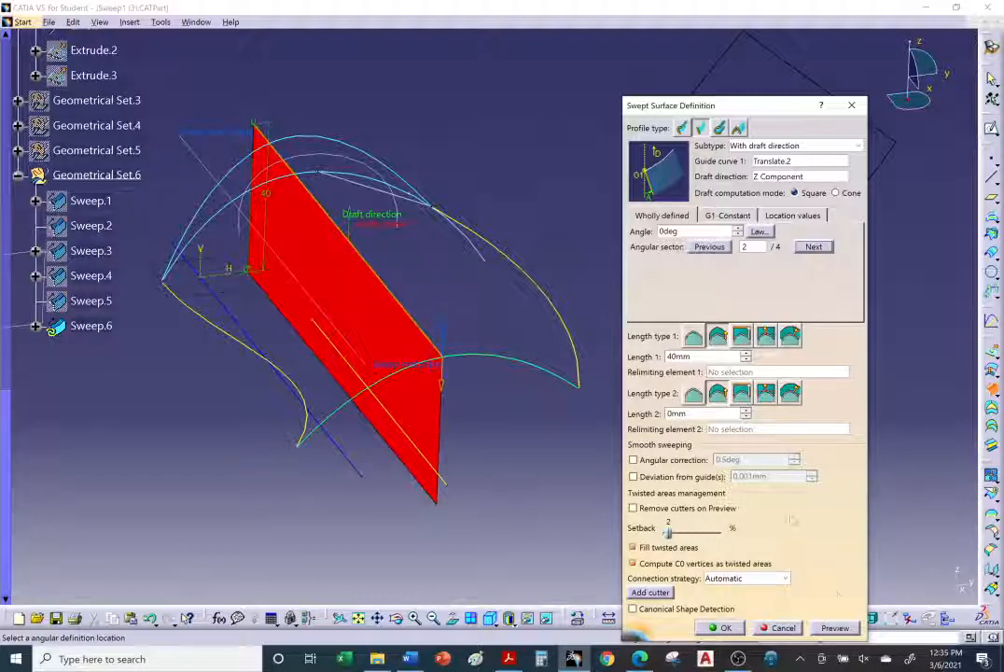
pyautogui.click(836, 628)
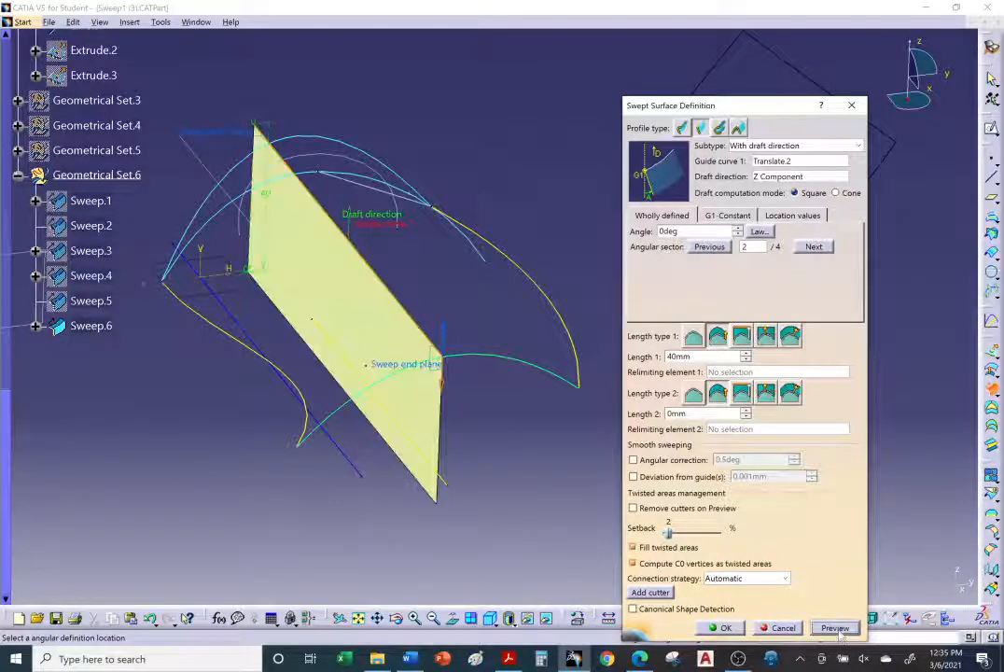
pyautogui.click(812, 245)
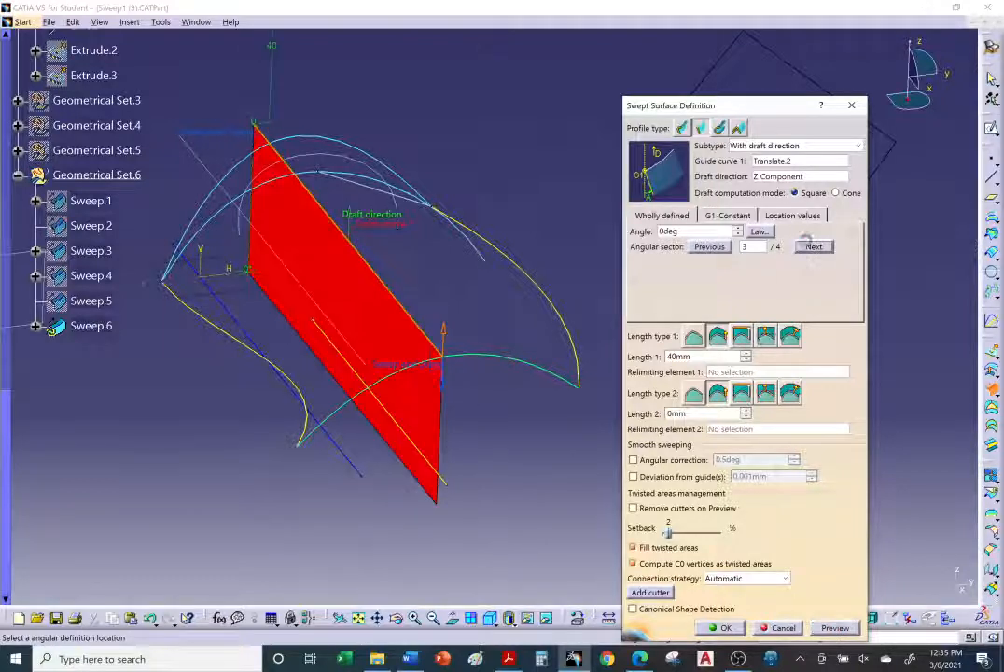
pyautogui.click(835, 629)
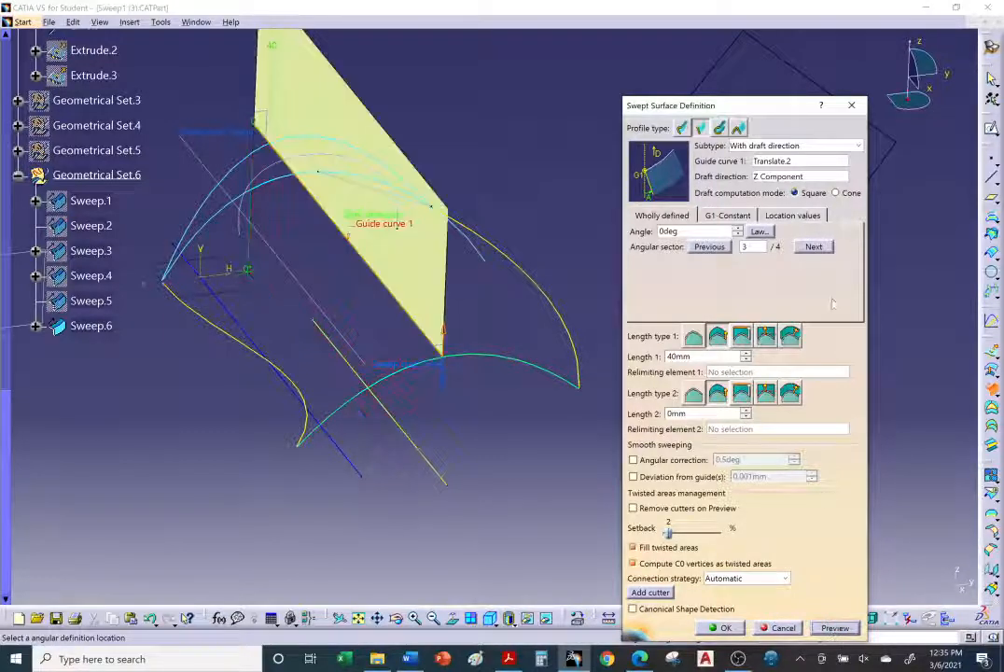
pyautogui.click(813, 246)
pyautogui.click(836, 629)
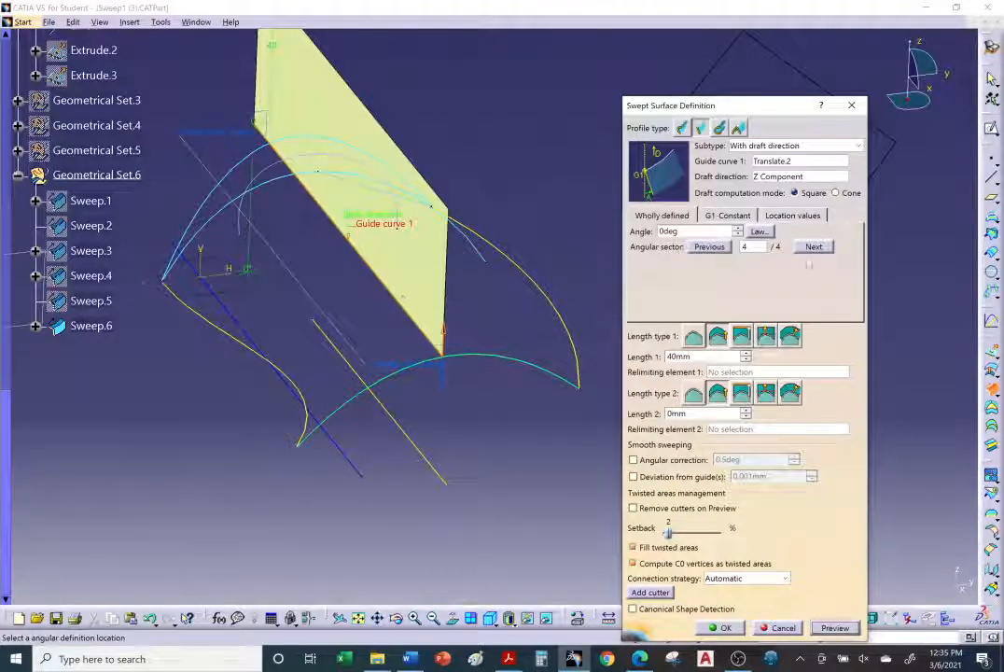
# Step: Set the draft angle to 45 deg and preview the sweep for the current angular sector
pyautogui.doubleClick(679, 231)
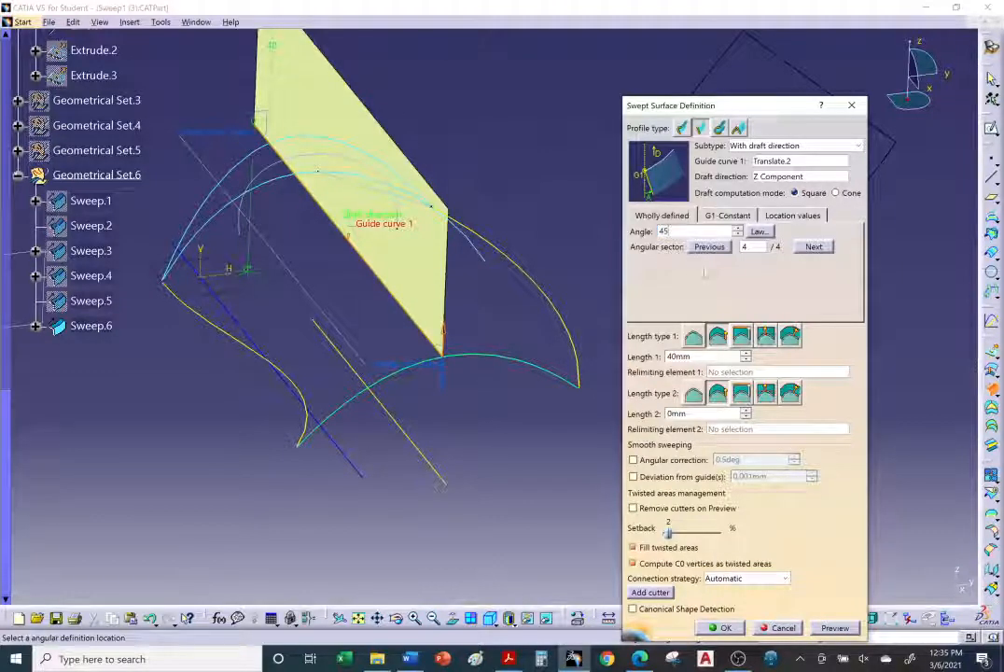
pyautogui.click(813, 248)
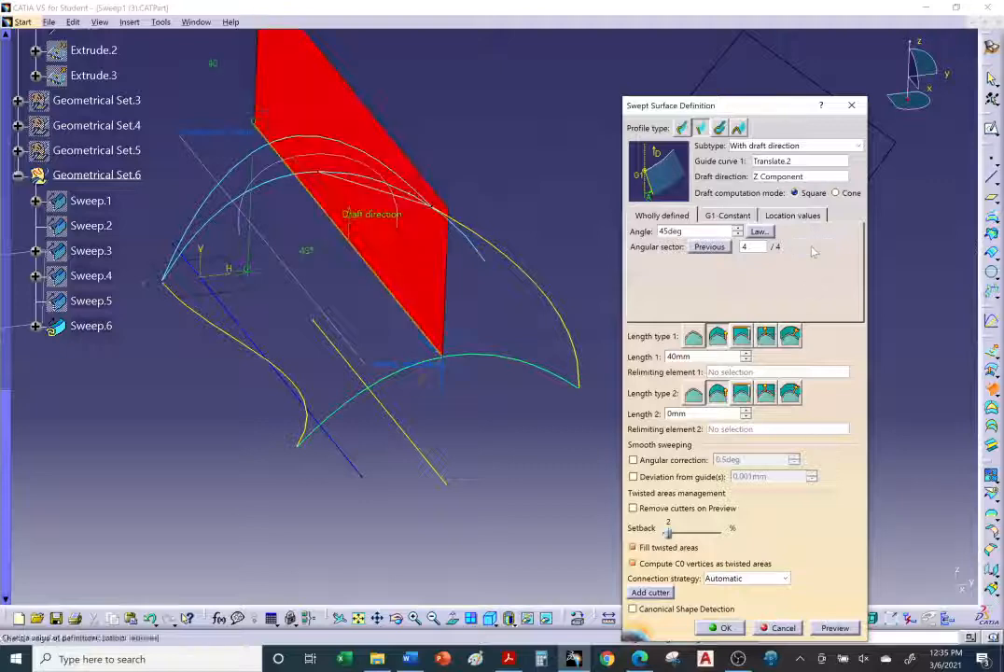
pyautogui.click(813, 248)
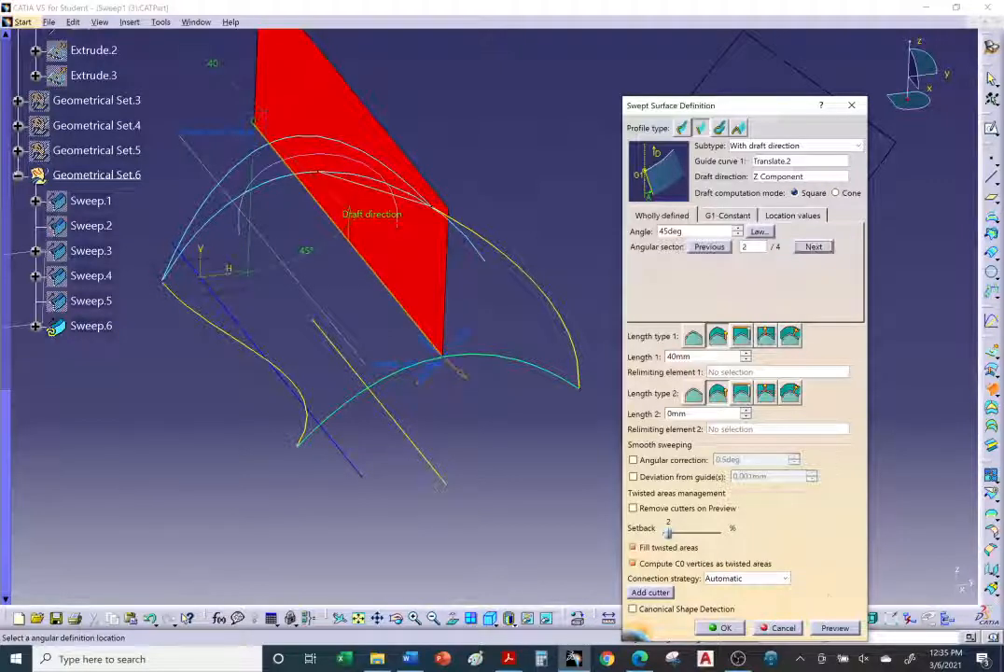
pyautogui.click(846, 628)
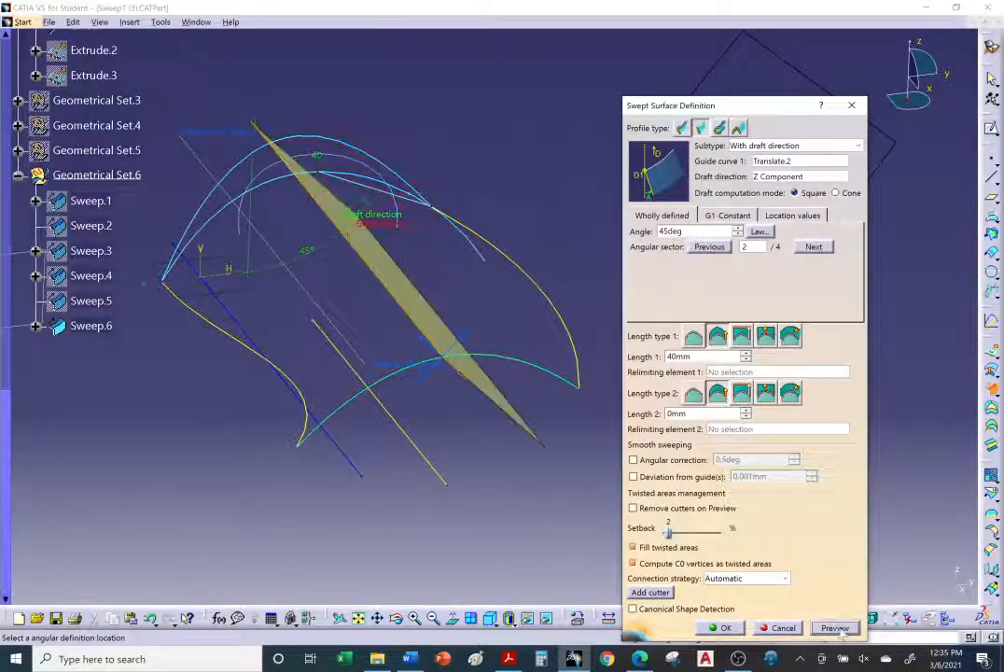
# Step: Cycle through the angular sectors with previews, ending on sector 1
pyautogui.click(812, 247)
pyautogui.click(838, 630)
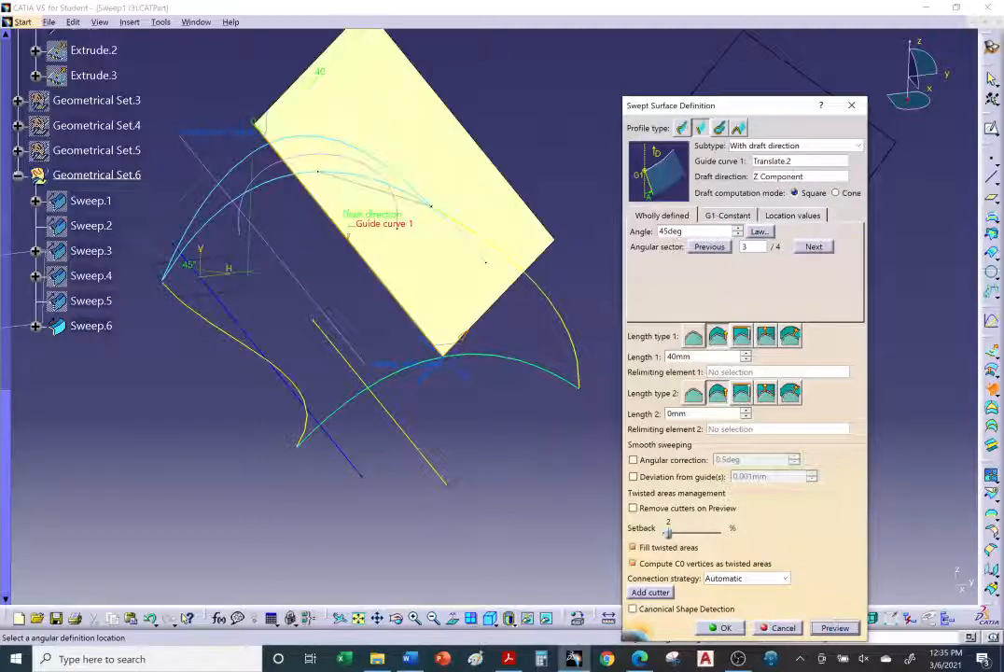
pyautogui.click(822, 248)
pyautogui.click(835, 629)
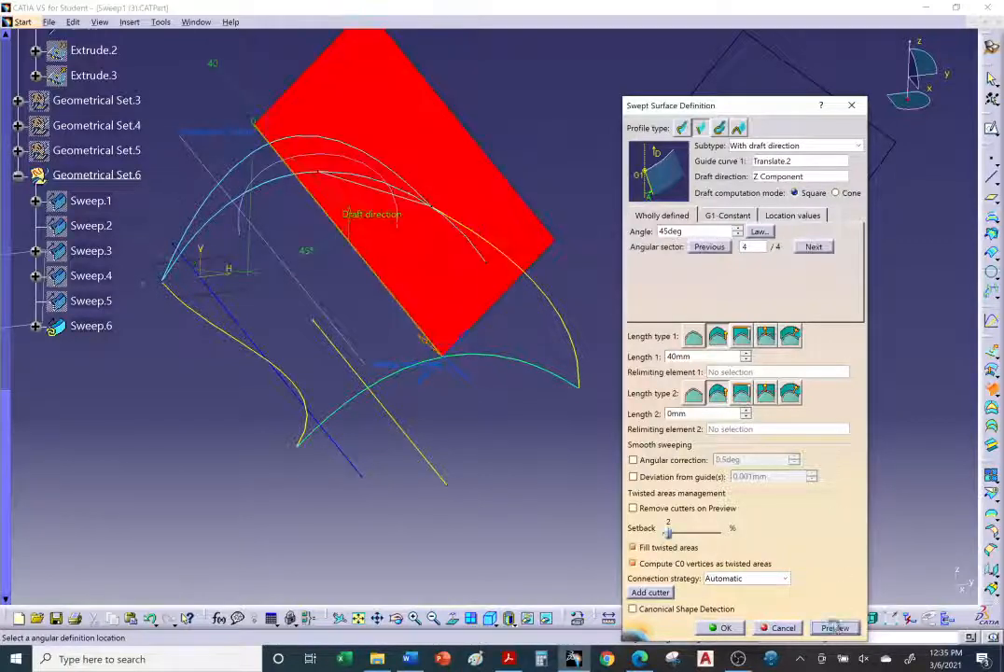
pyautogui.click(819, 246)
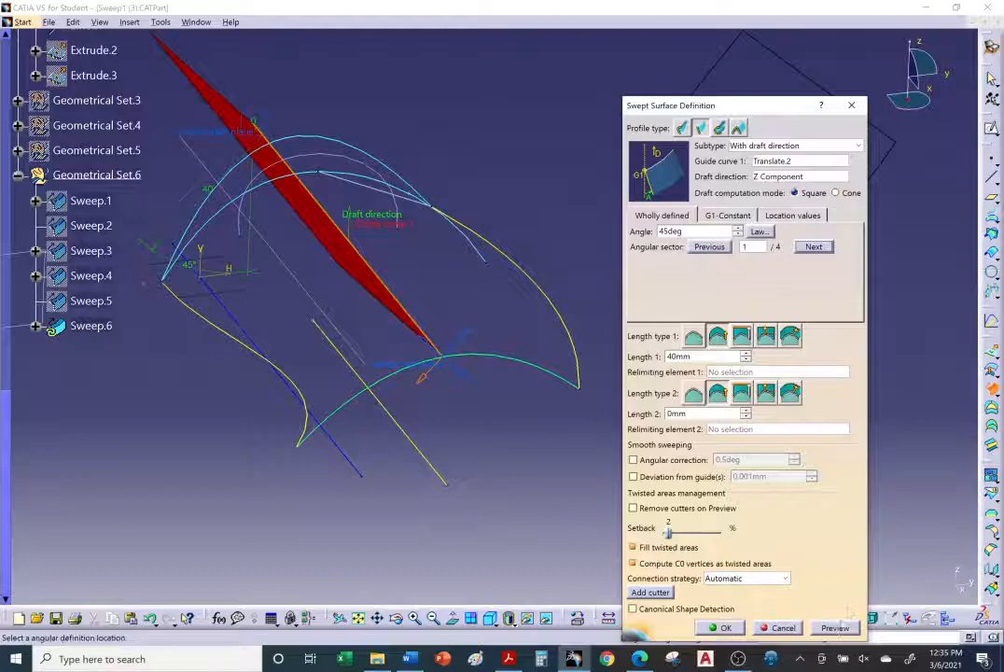
# Step: Read the tutorial's draft direction examples in the browser and return to CATIA
pyautogui.click(640, 659)
pyautogui.scroll(-2, 429, 439)
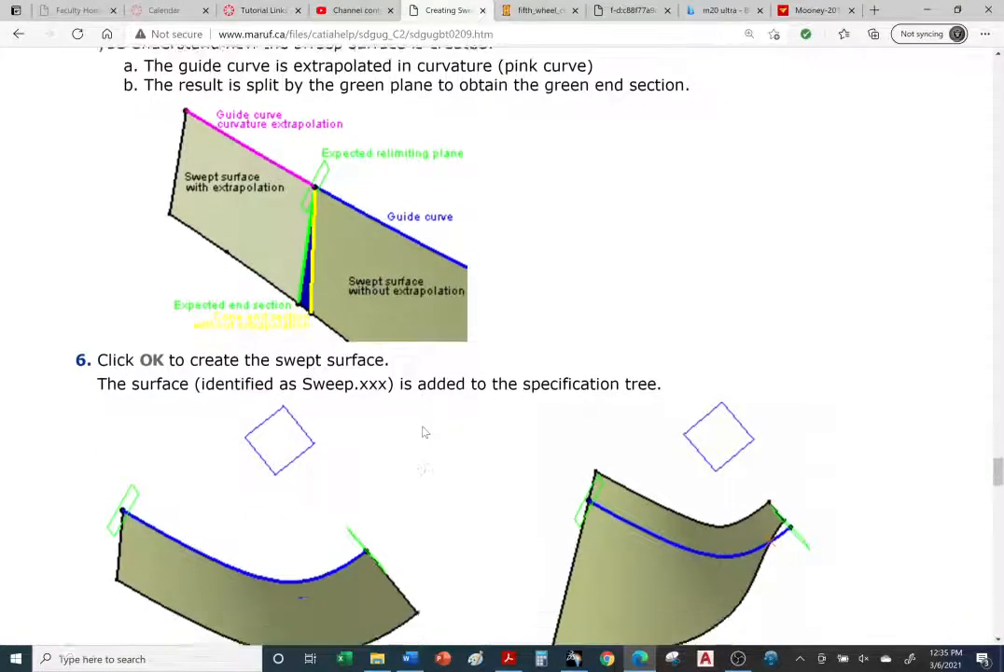
pyautogui.scroll(-1, 425, 432)
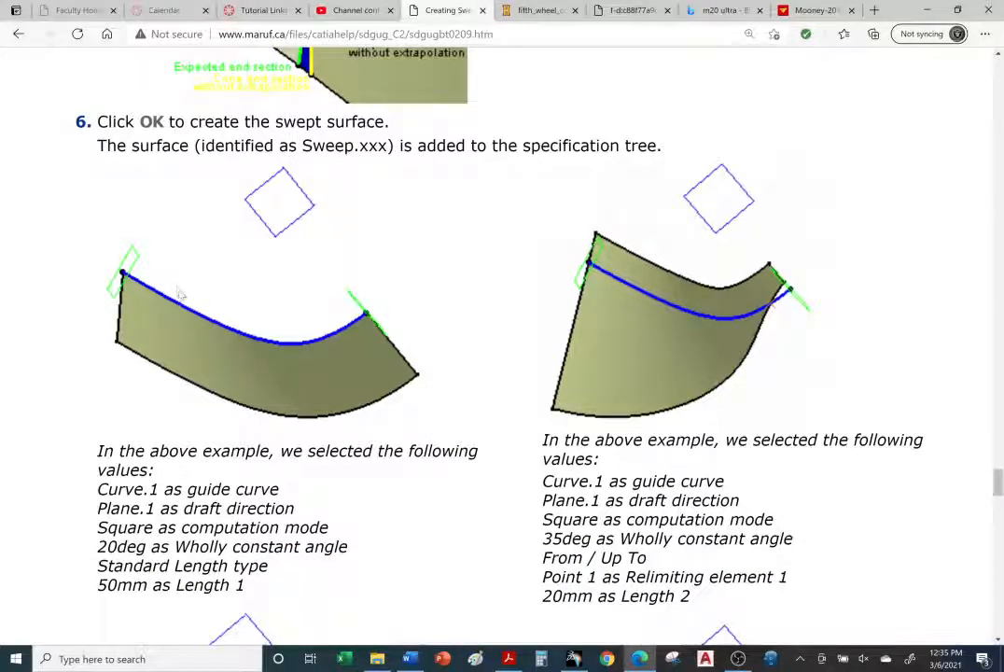
pyautogui.click(574, 659)
# Step: Replace guide curve 1 with the curve DemoGuide2 and preview the sweep
pyautogui.moveTo(408, 250); pyautogui.dragTo(504, 343, button='middle')
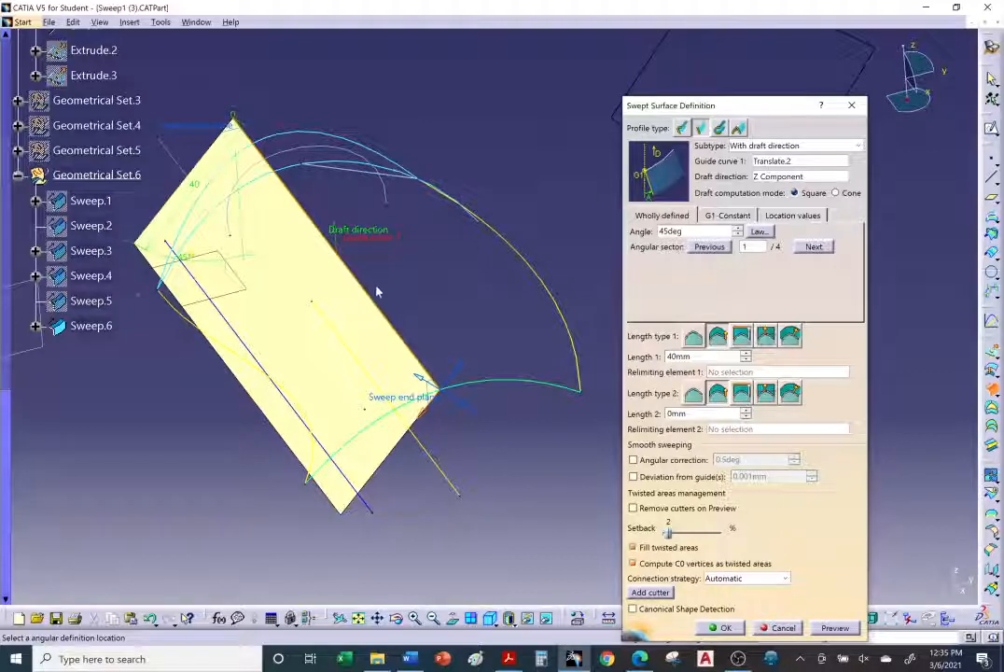
pyautogui.click(779, 162)
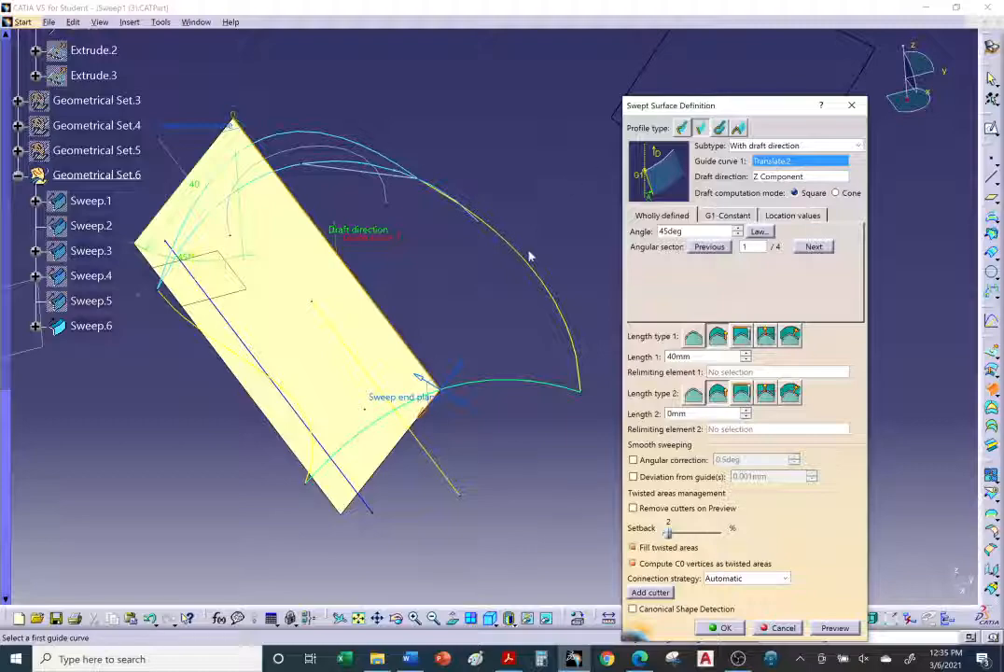
pyautogui.scroll(5, 532, 266)
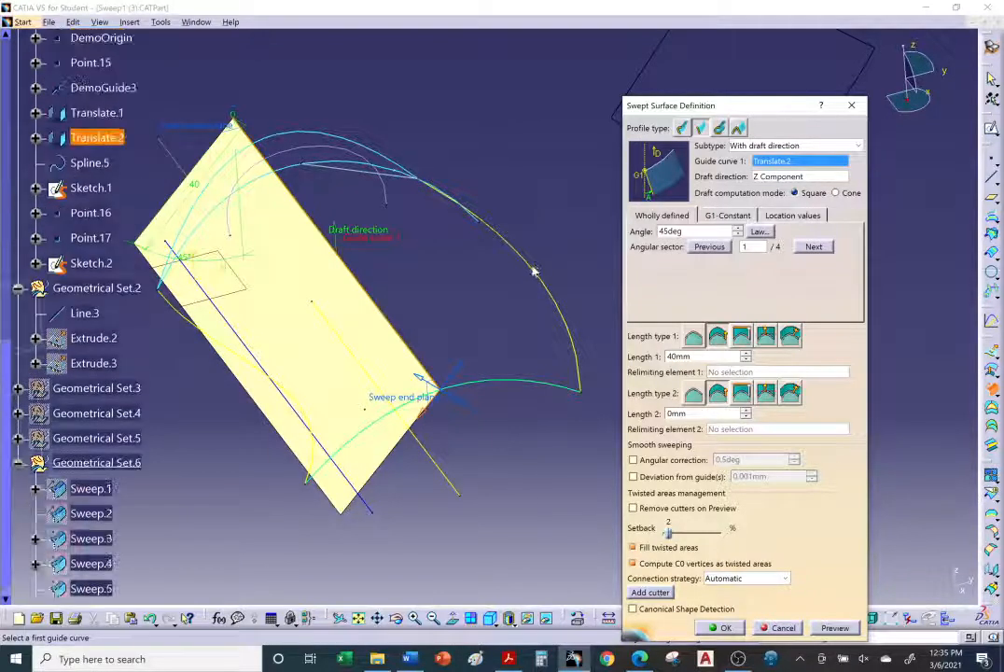
pyautogui.scroll(8, 539, 261)
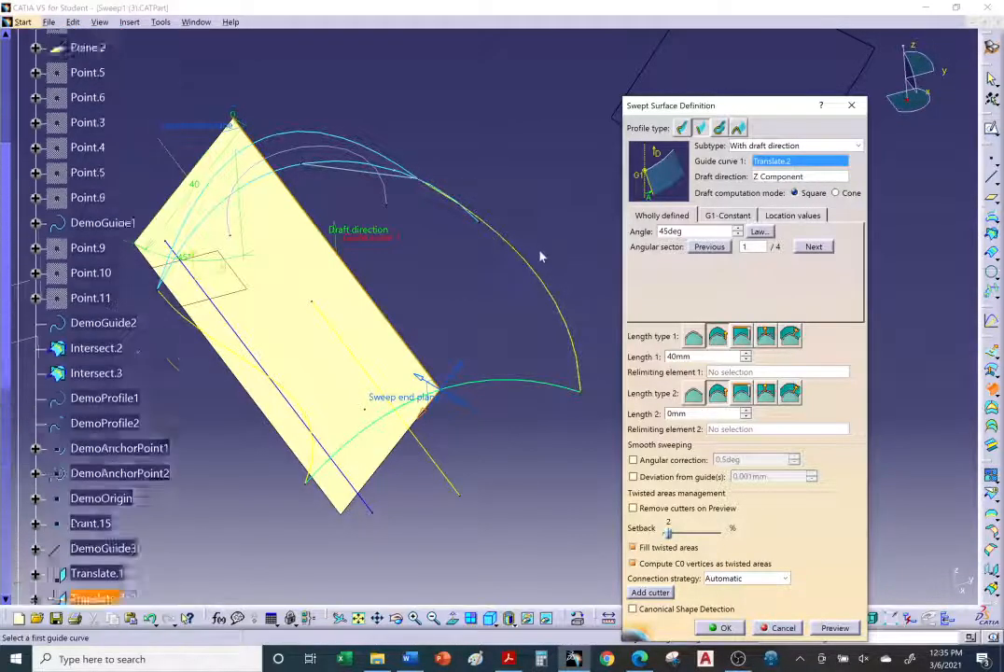
pyautogui.scroll(3, 539, 256)
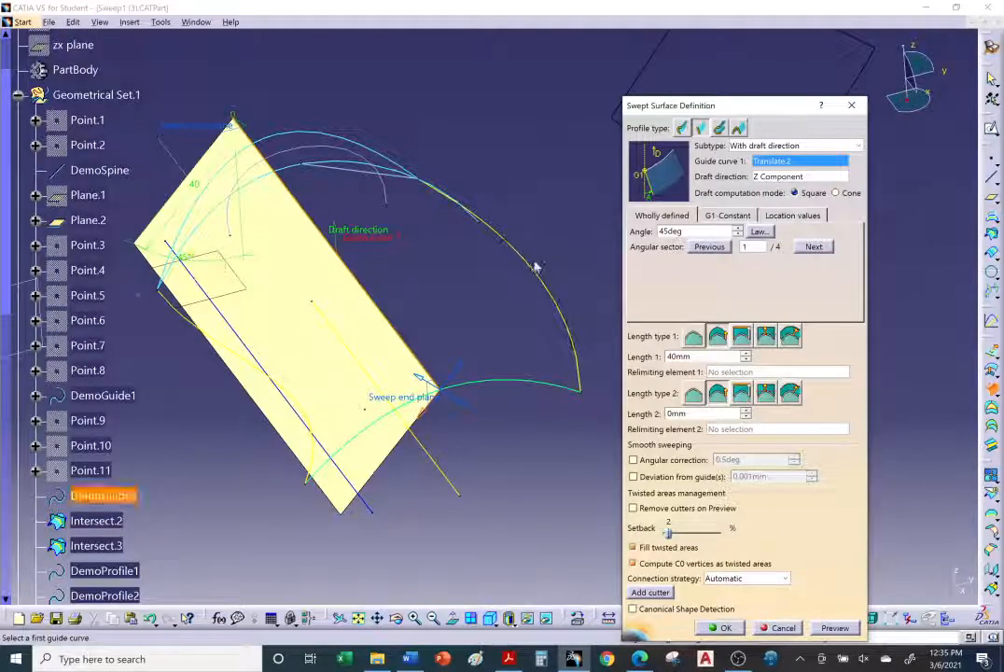
pyautogui.click(538, 272)
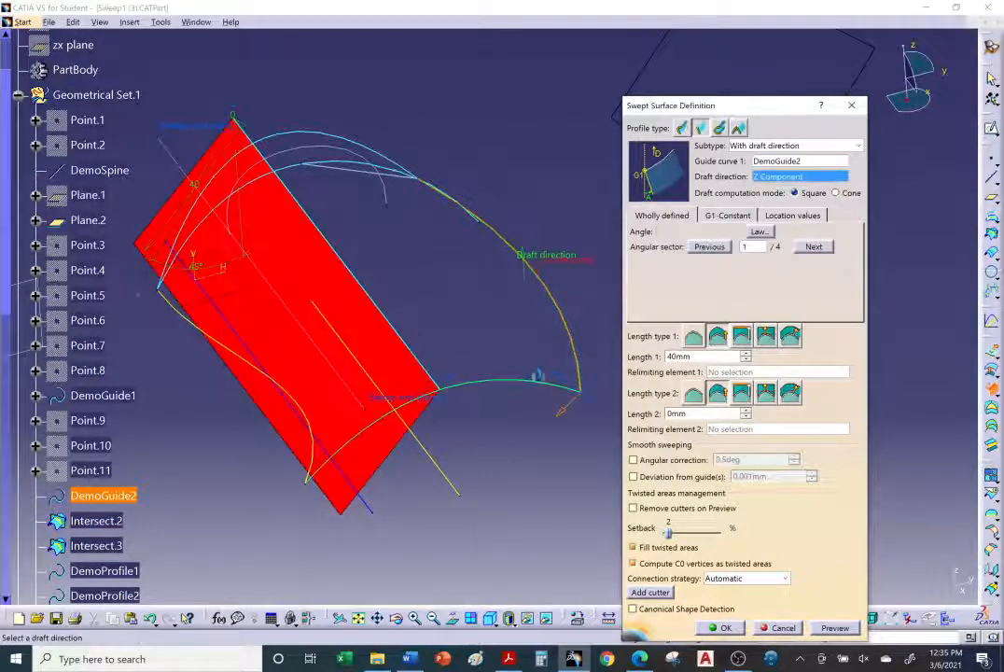
pyautogui.click(827, 629)
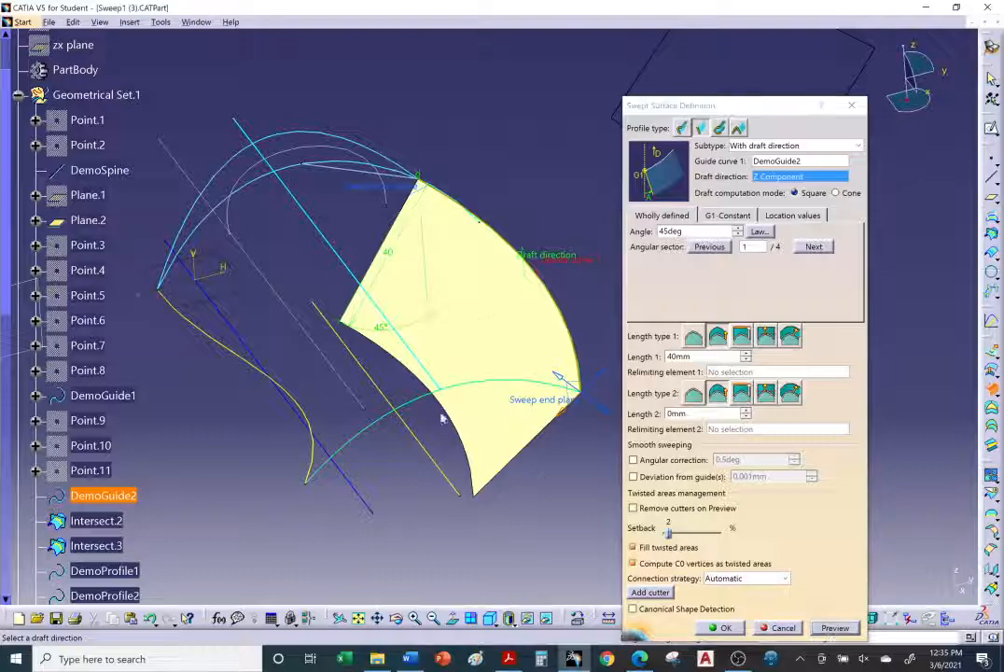
# Step: Inspect the previewed surface and create the sweep with draft direction
pyautogui.moveTo(441, 409); pyautogui.dragTo(504, 350, button='middle')
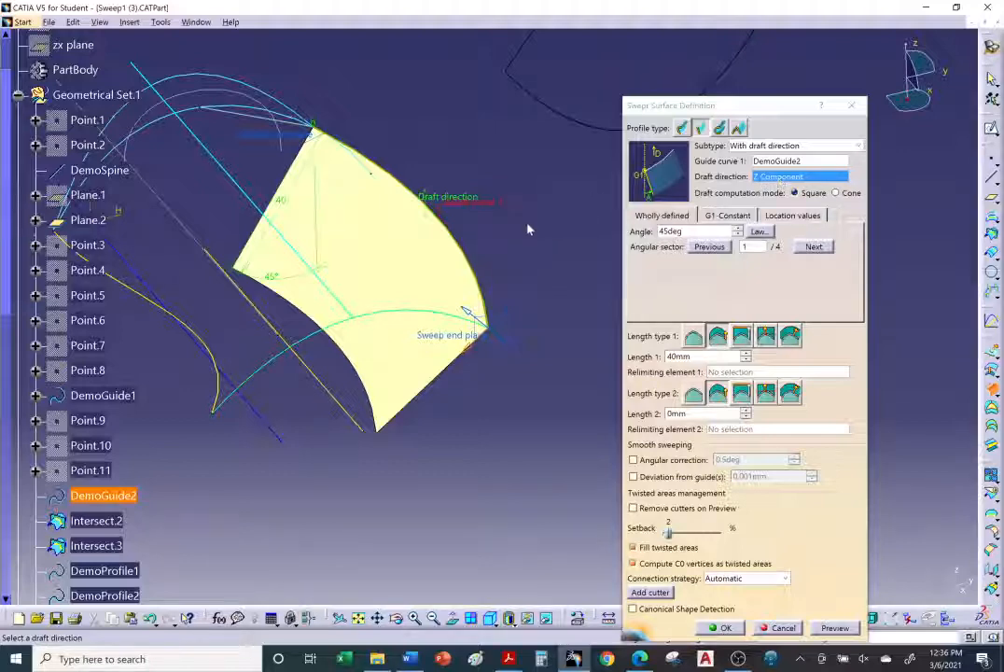
pyautogui.moveTo(314, 411); pyautogui.dragTo(396, 373, button='middle')
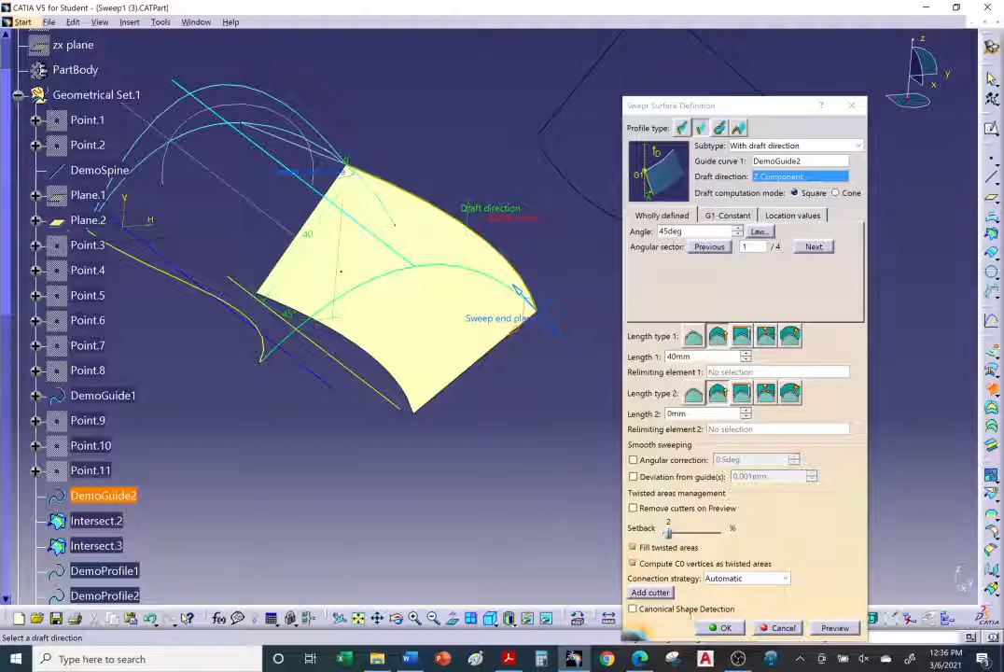
pyautogui.click(723, 628)
pyautogui.moveTo(455, 411); pyautogui.dragTo(441, 347, button='middle')
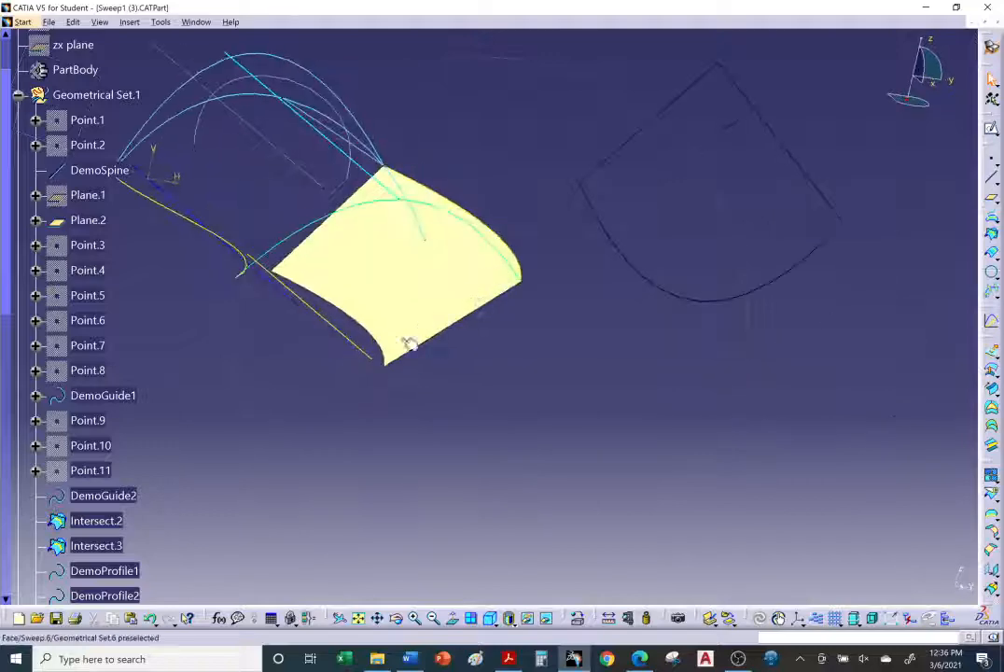
pyautogui.moveTo(599, 300); pyautogui.dragTo(597, 252, button='middle')
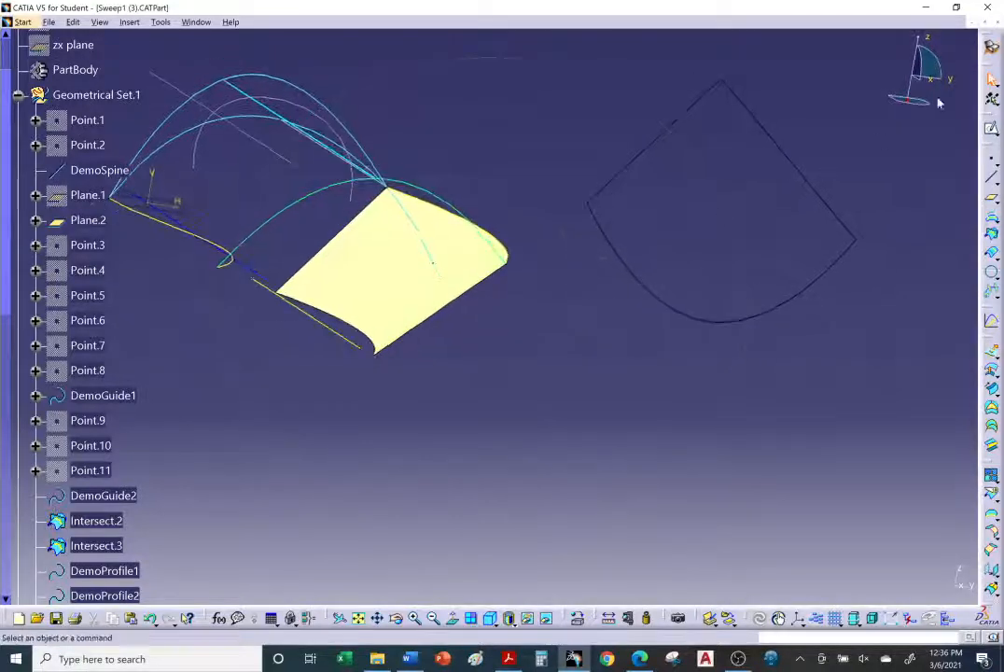
# Step: Examine the draft-direction sweep, then read the tutorial's two-tangency-surfaces and angular-value preview sections in the browser
pyautogui.moveTo(517, 284); pyautogui.dragTo(583, 363, button='middle')
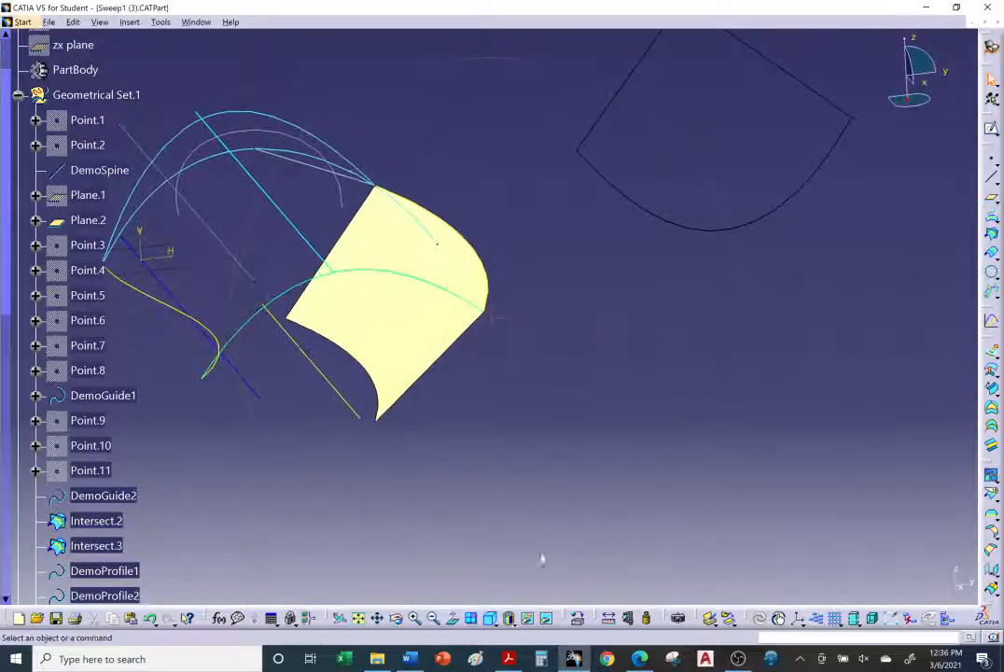
pyautogui.click(640, 661)
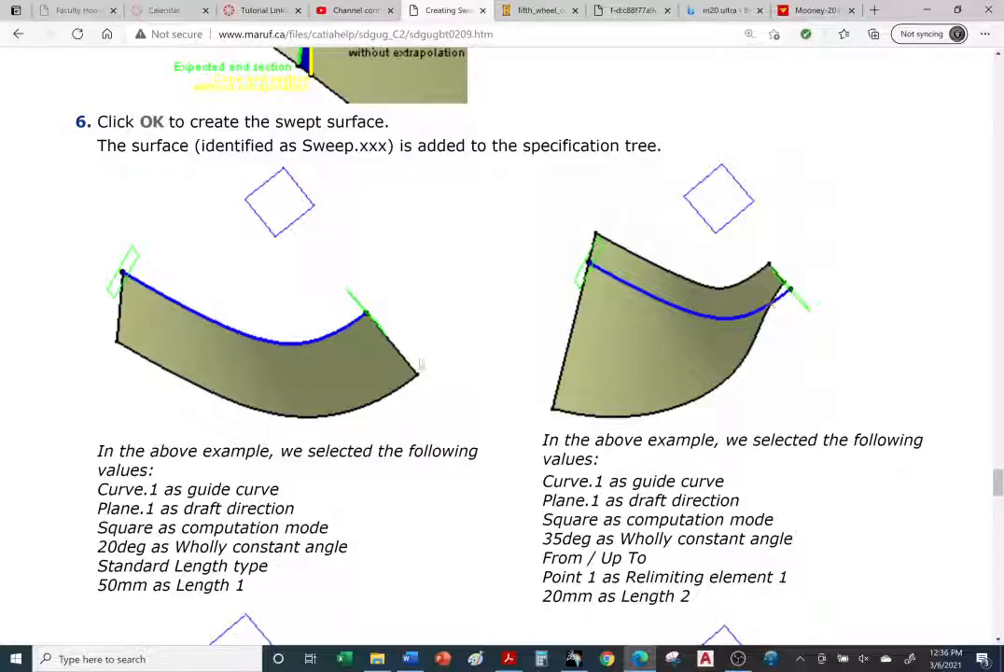
pyautogui.scroll(5, 432, 376)
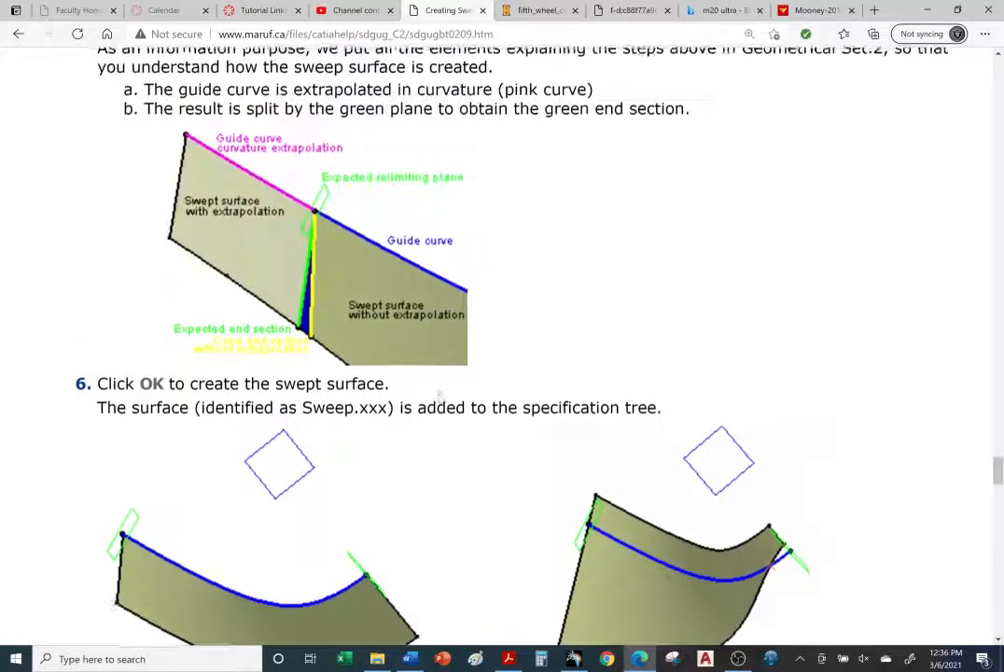
pyautogui.scroll(-10, 439, 399)
pyautogui.scroll(-9, 439, 399)
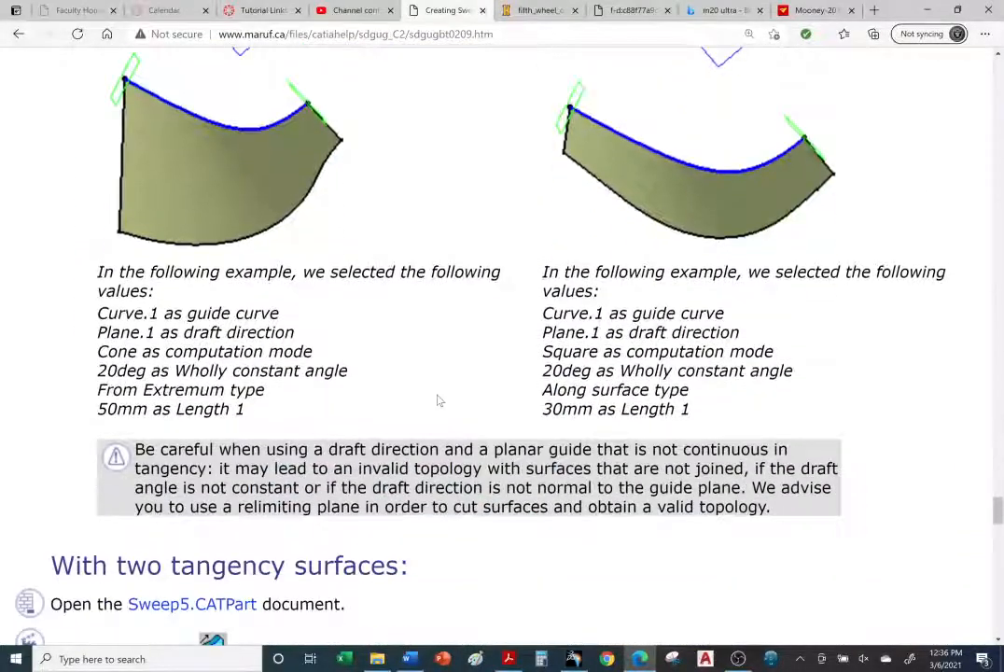
pyautogui.scroll(-6, 440, 404)
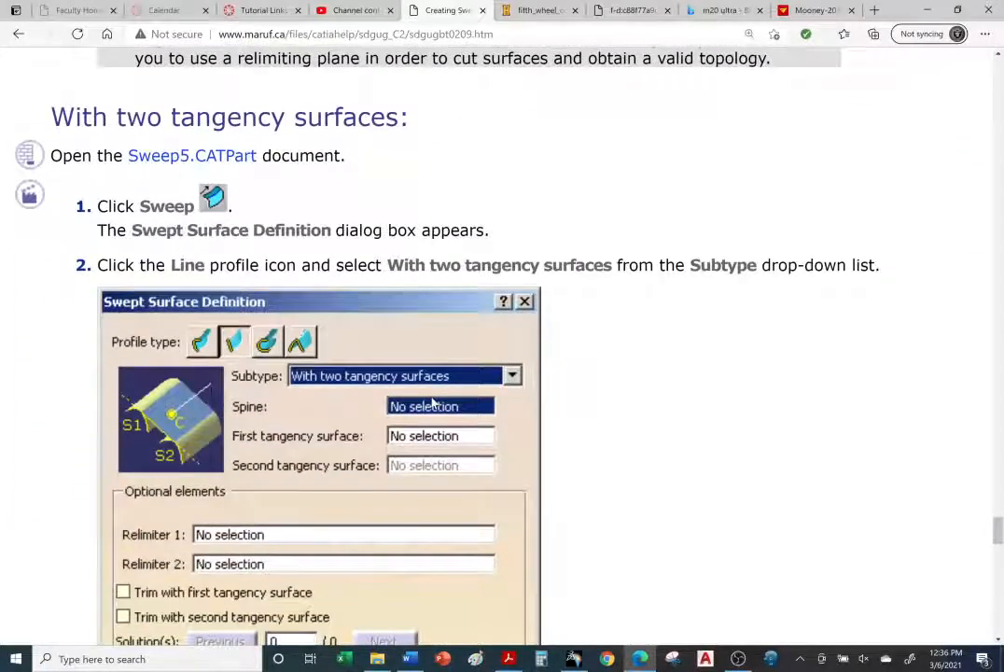
pyautogui.scroll(-10, 432, 403)
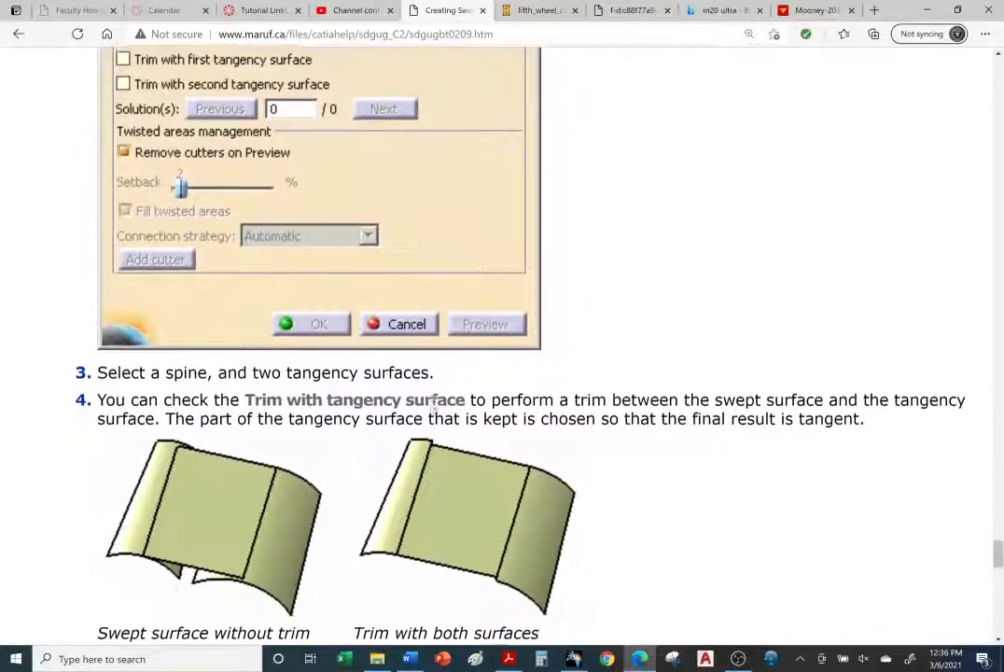
pyautogui.scroll(-2, 433, 403)
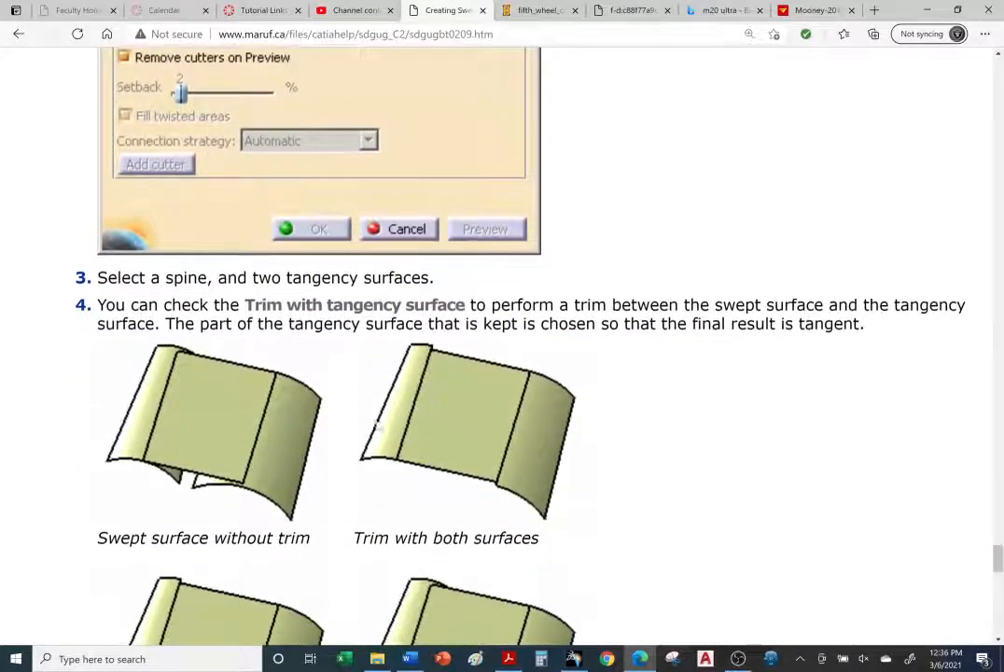
pyautogui.scroll(-2, 290, 374)
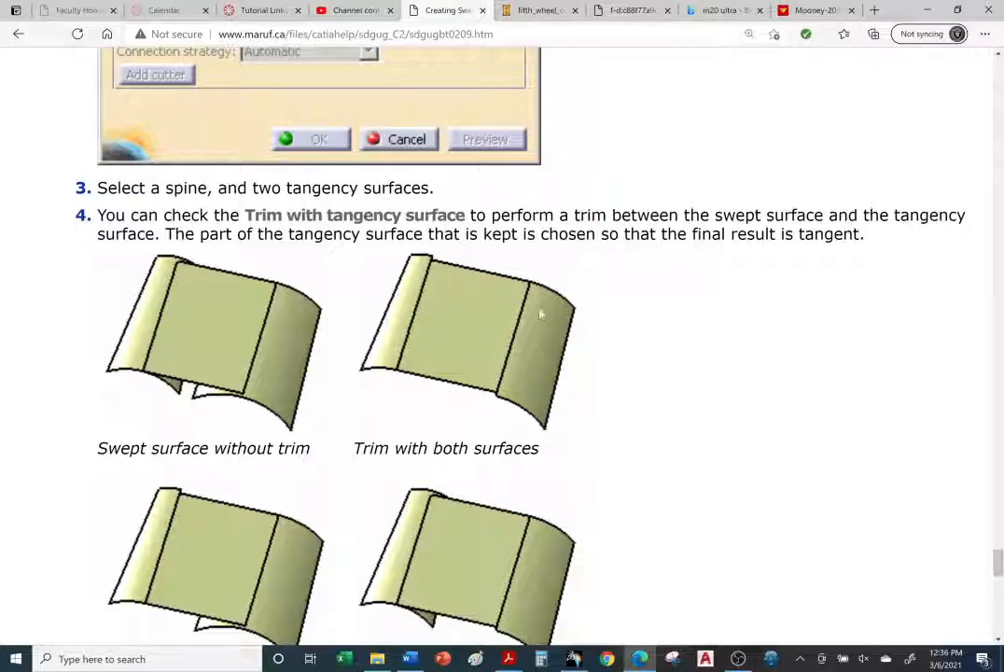
pyautogui.scroll(-10, 432, 437)
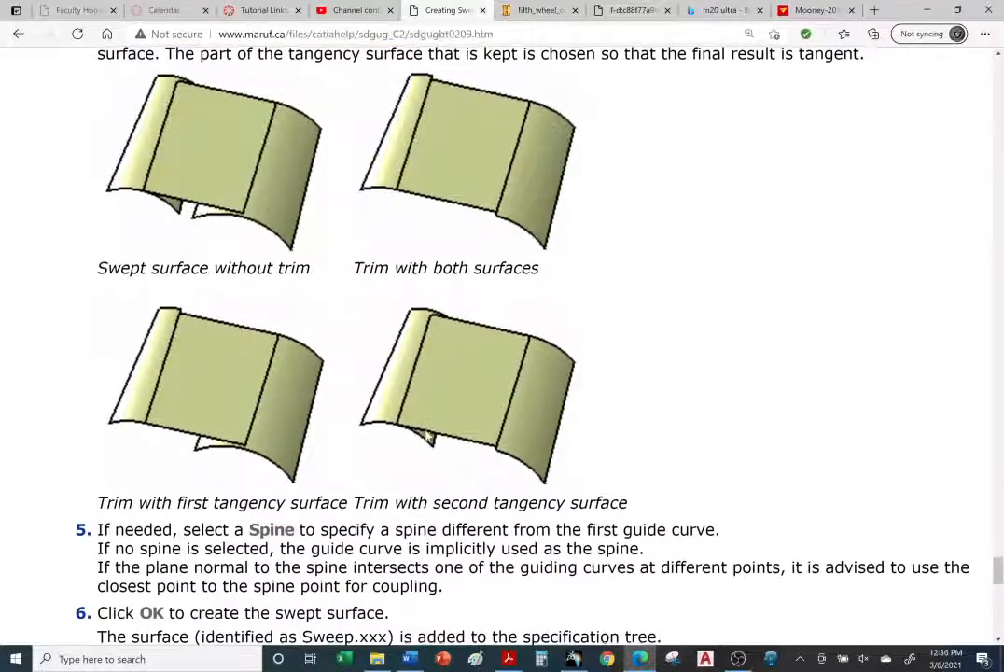
pyautogui.scroll(-5, 422, 436)
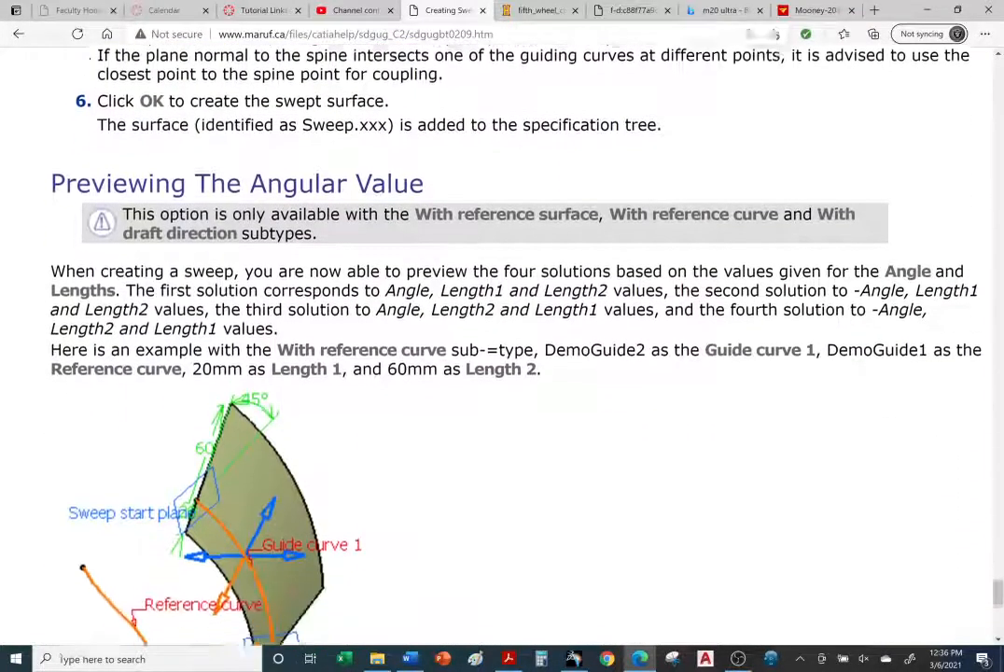
pyautogui.scroll(-5, 422, 439)
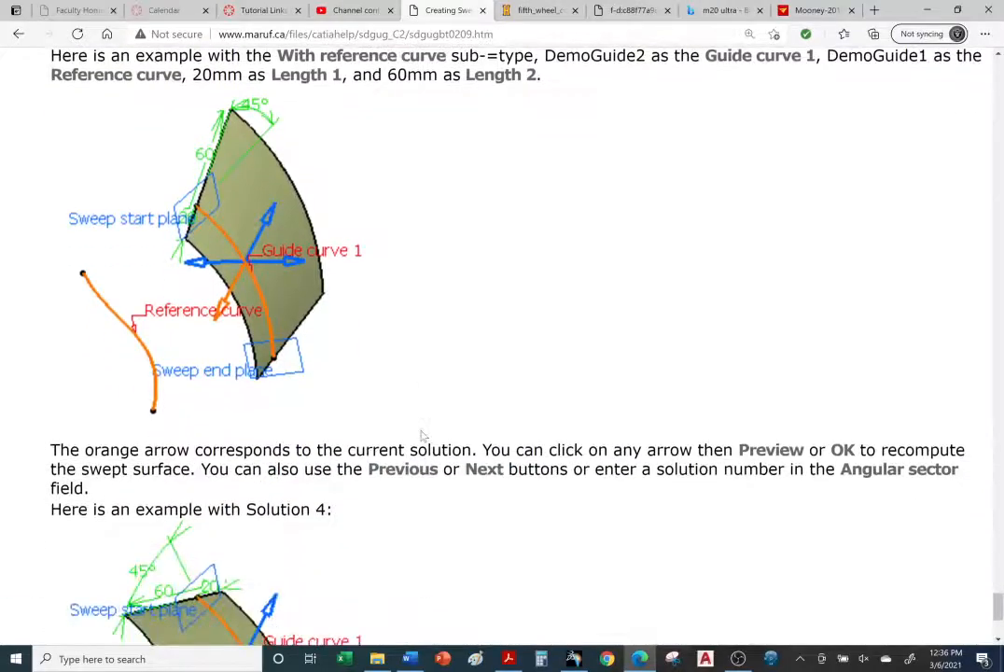
pyautogui.scroll(20, 500, 449)
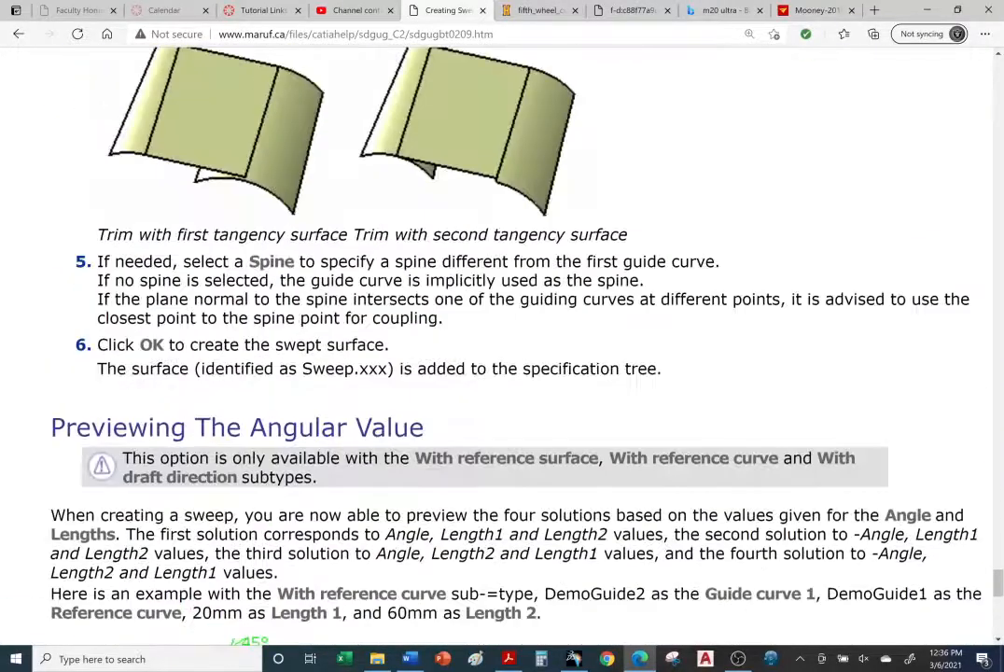
pyautogui.scroll(8, 500, 452)
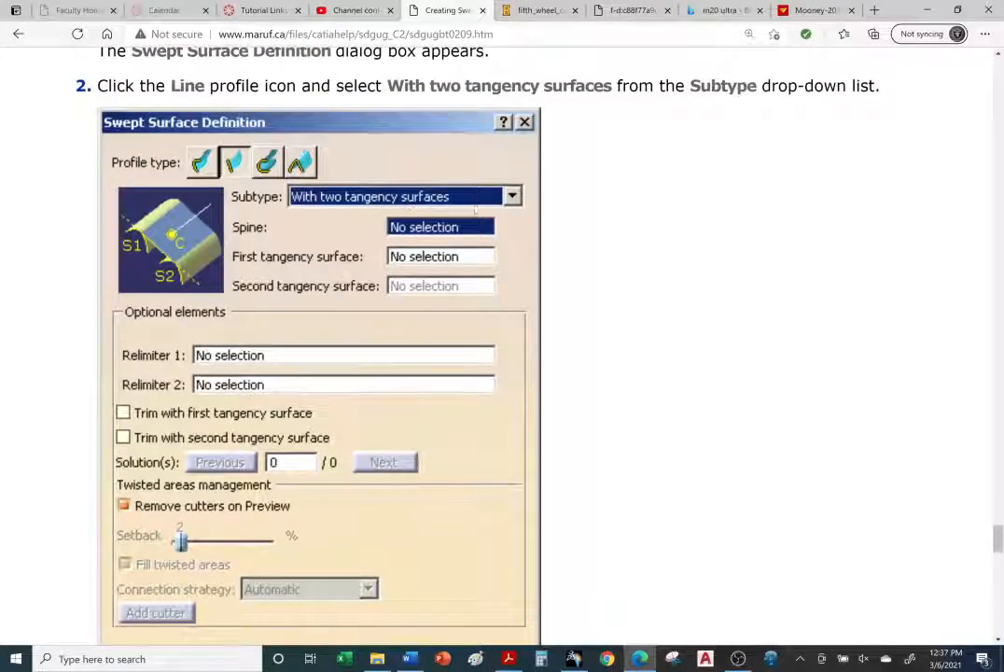
# Step: Back in CATIA, hide the draft-direction swept surface and swap to the hidden-elements space
pyautogui.click(579, 667)
pyautogui.moveTo(525, 442); pyautogui.dragTo(587, 424, button='middle')
pyautogui.rightClick(532, 326)
pyautogui.click(571, 372)
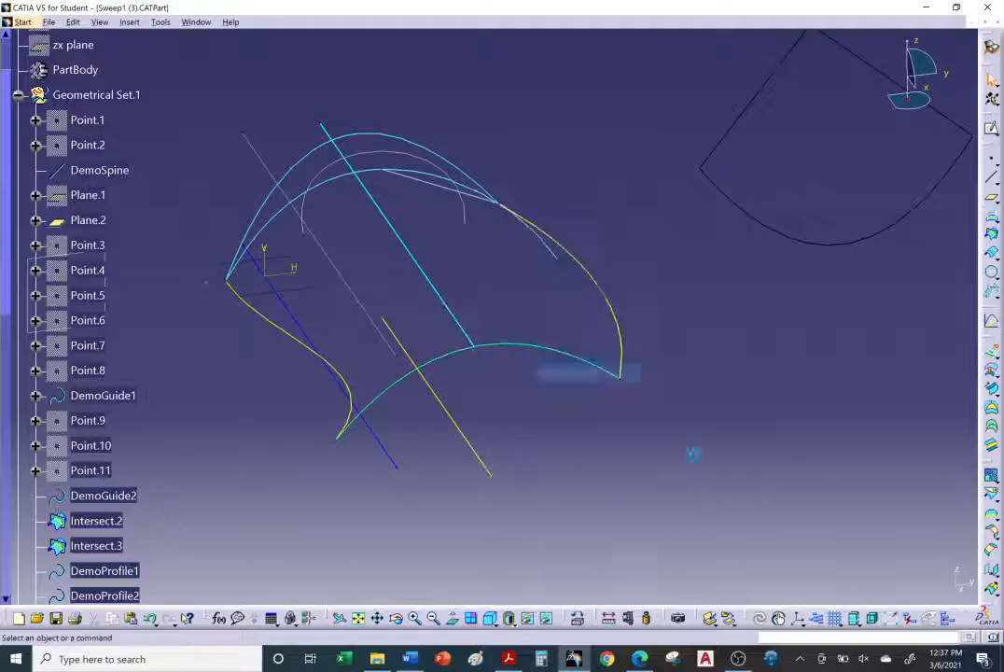
pyautogui.click(546, 618)
pyautogui.moveTo(473, 478); pyautogui.dragTo(581, 440, button='middle')
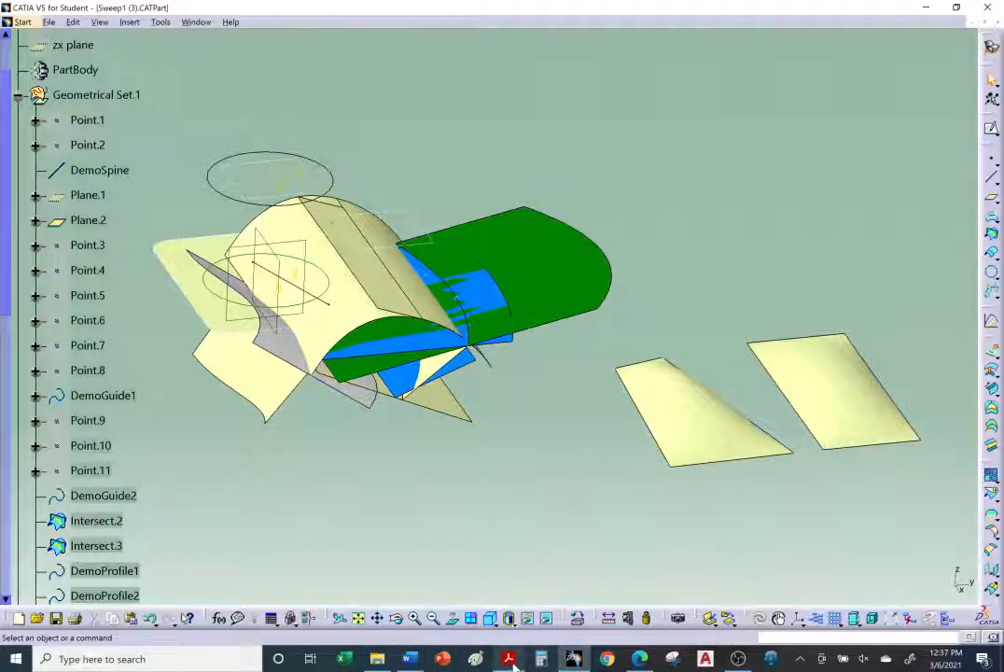
# Step: Open the Sweep6.CATPart sample document from the tutorial's With draft direction section
pyautogui.click(639, 659)
pyautogui.scroll(4, 271, 370)
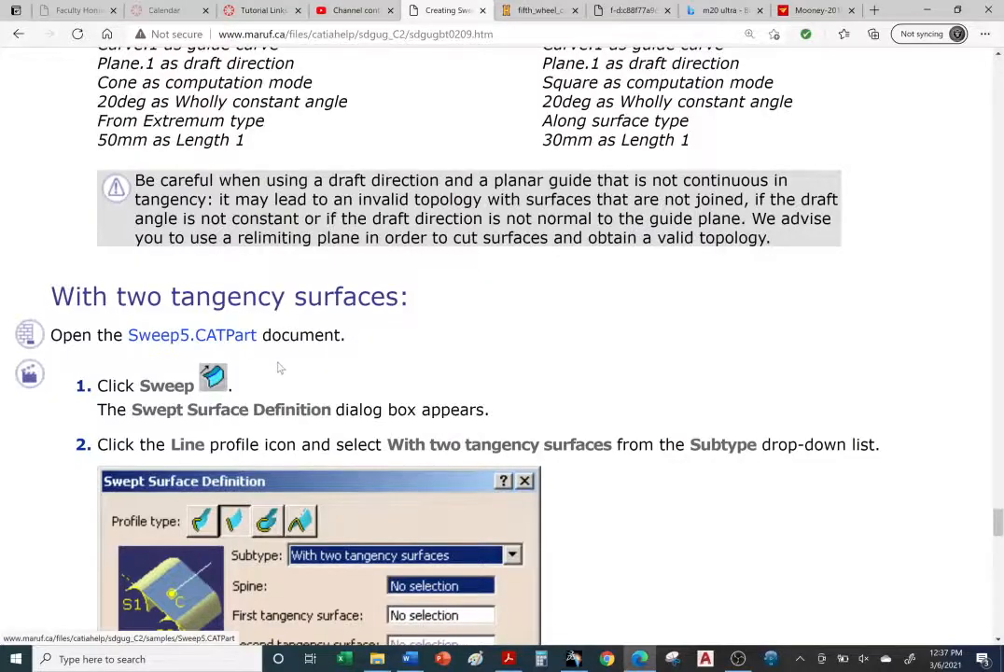
pyautogui.scroll(7, 278, 369)
pyautogui.scroll(12, 231, 307)
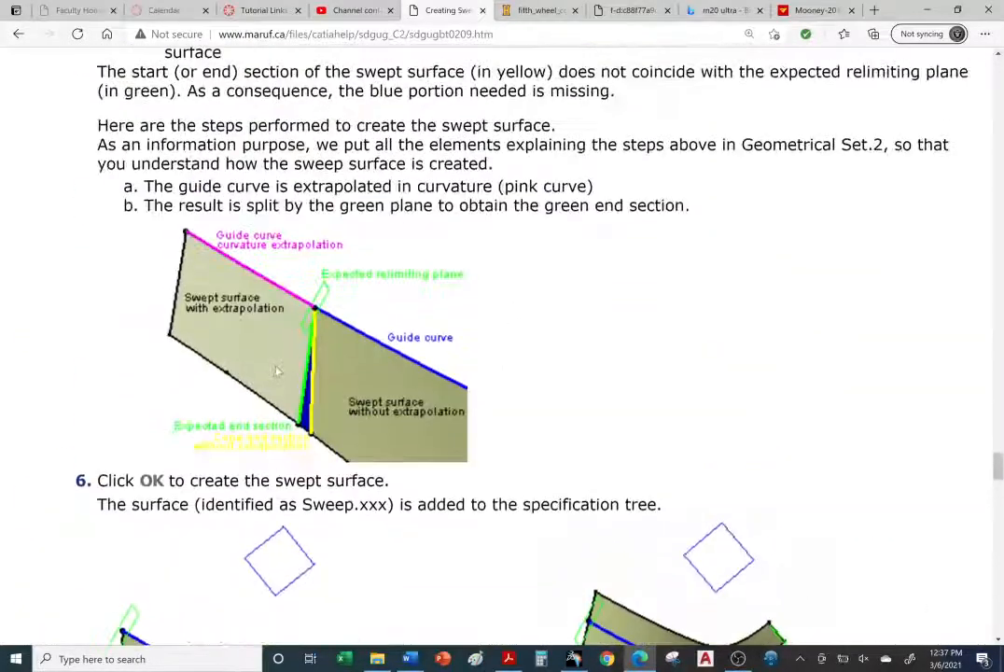
pyautogui.scroll(12, 273, 374)
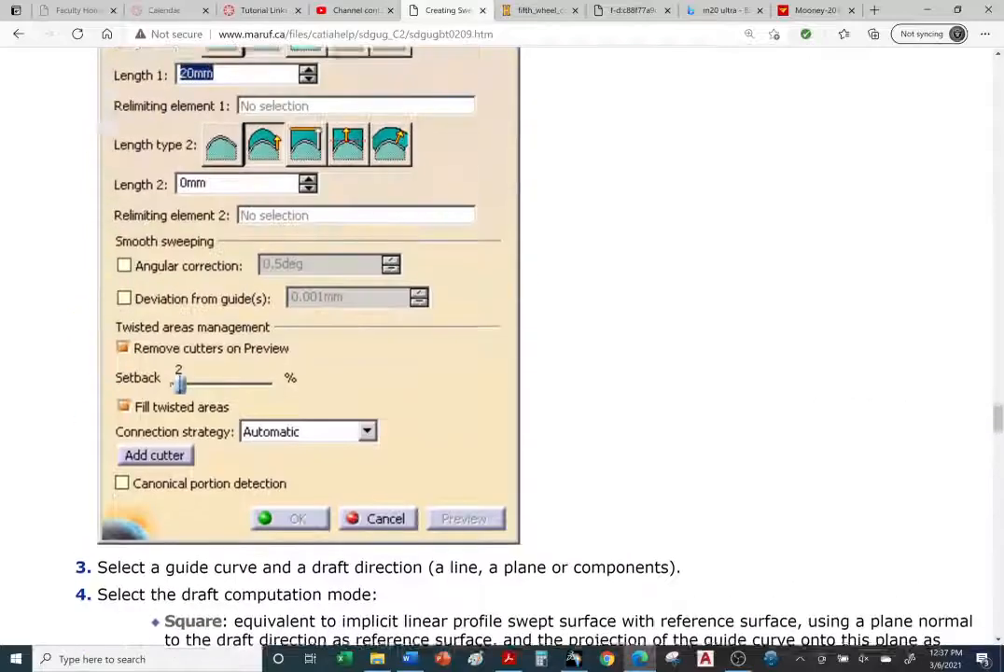
pyautogui.scroll(4, 269, 549)
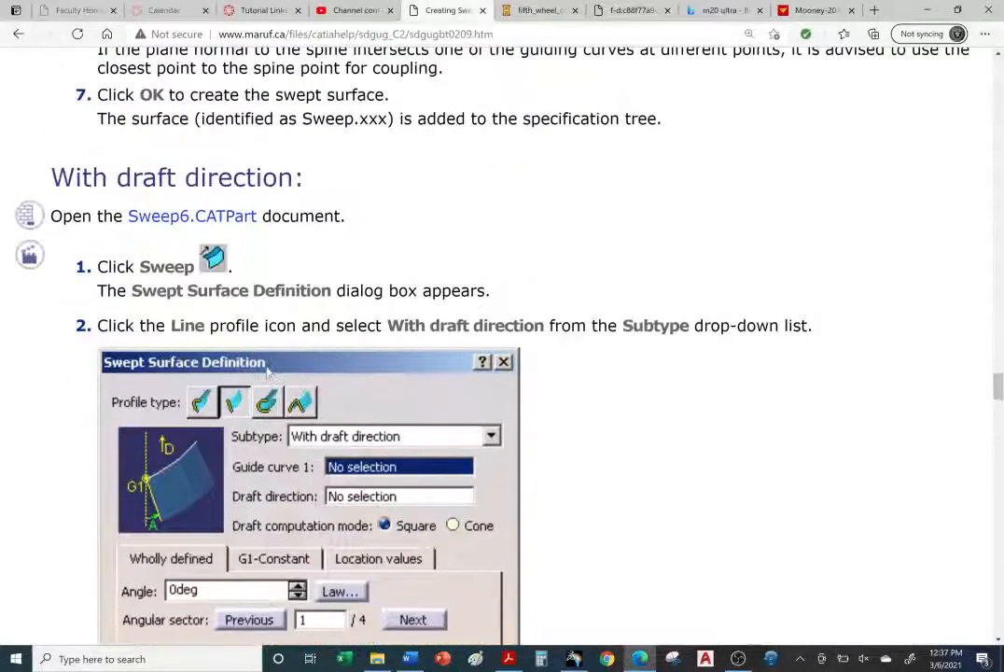
pyautogui.scroll(1, 233, 380)
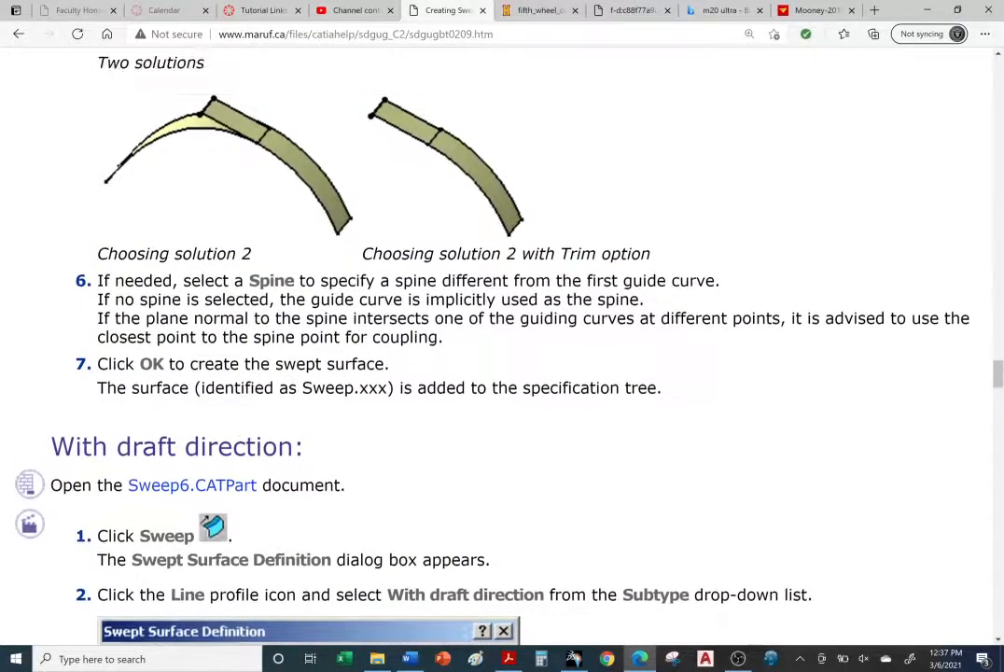
pyautogui.scroll(-2, 233, 381)
pyautogui.scroll(-17, 232, 384)
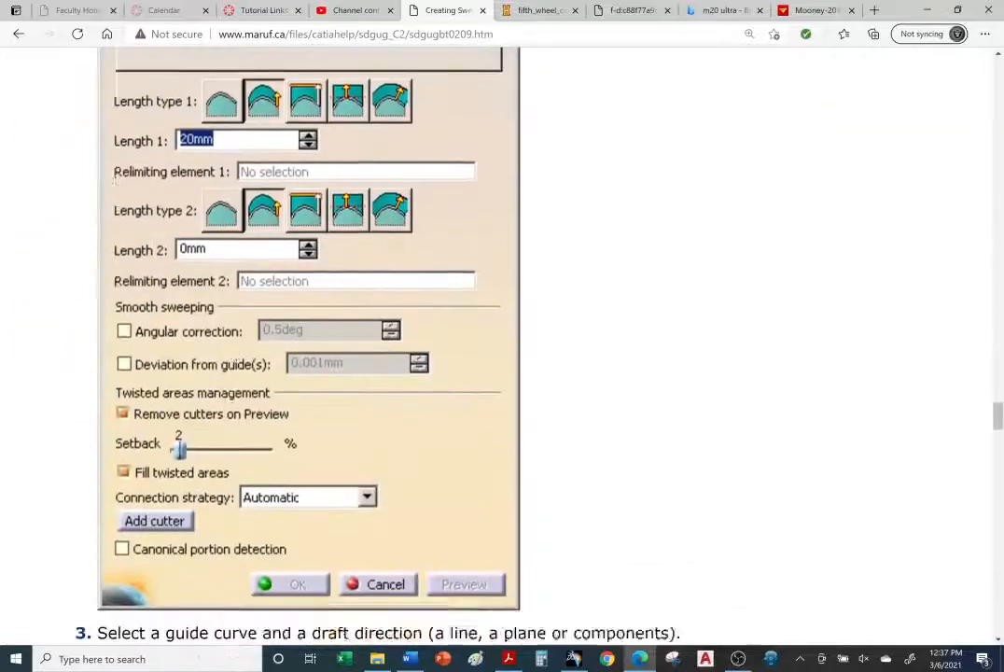
pyautogui.scroll(-3, 241, 394)
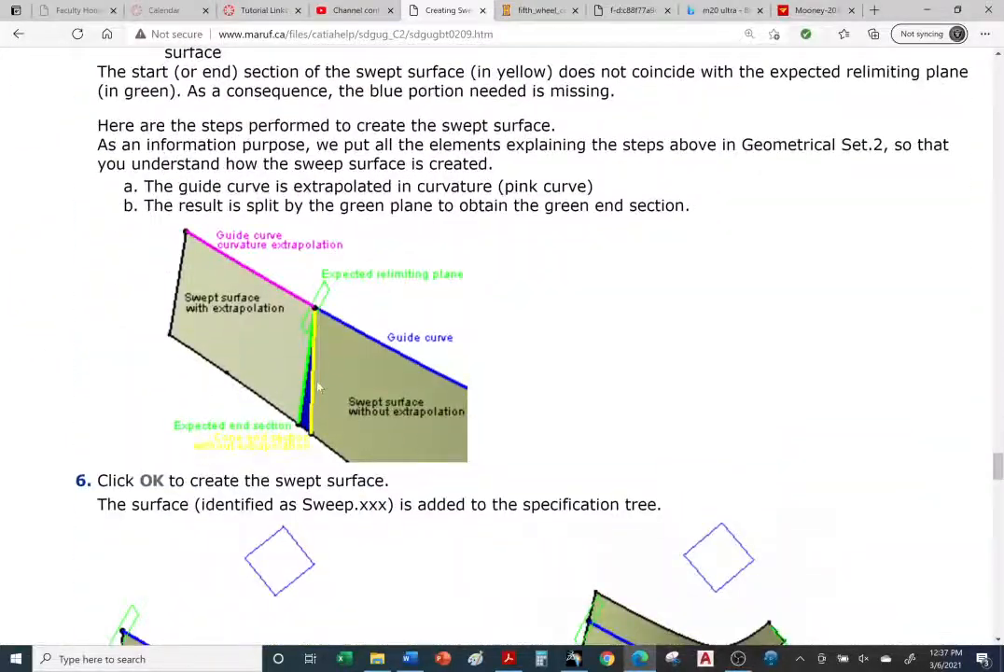
pyautogui.scroll(13, 308, 396)
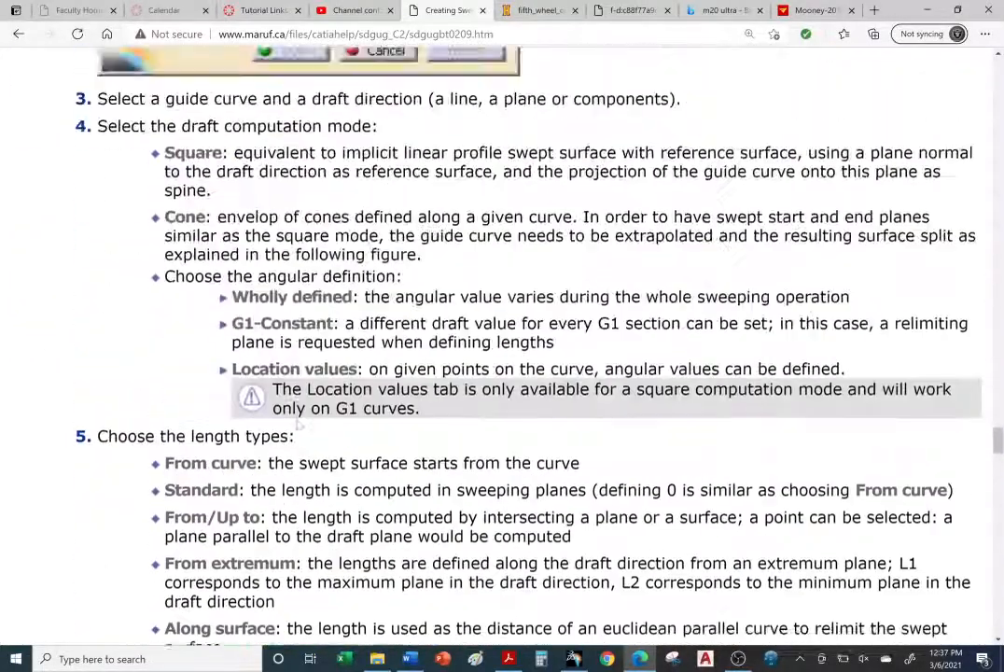
pyautogui.scroll(6, 299, 396)
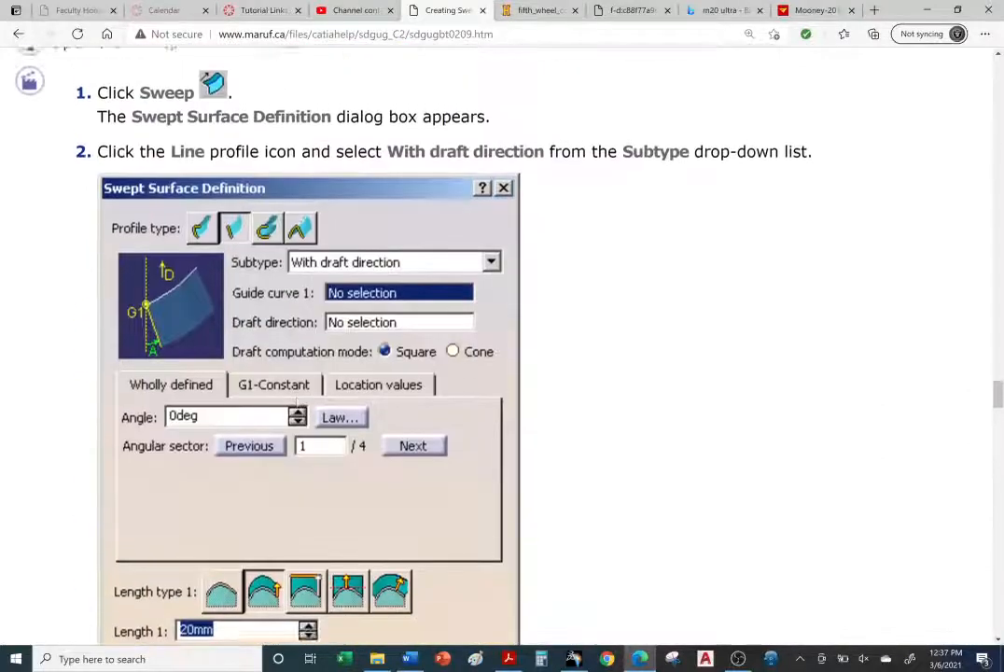
pyautogui.click(193, 216)
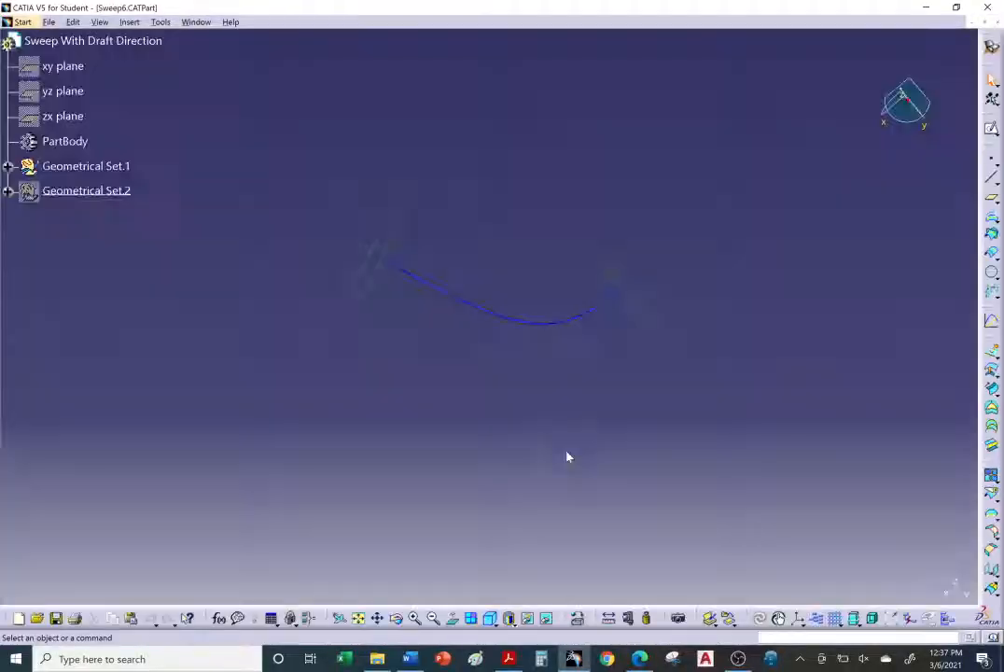
# Step: Set the guide curve's line color to cyan in its properties
pyautogui.moveTo(532, 400)
pyautogui.mouseDown(button='middle')
pyautogui.moveTo(523, 393)
pyautogui.moveTo(522, 482)
pyautogui.moveTo(520, 333)
pyautogui.moveTo(534, 323)
pyautogui.moveTo(596, 417)
pyautogui.moveTo(476, 339)
pyautogui.moveTo(590, 460)
pyautogui.moveTo(412, 384)
pyautogui.moveTo(624, 488)
pyautogui.moveTo(679, 481)
pyautogui.moveTo(709, 378)
pyautogui.moveTo(547, 220)
pyautogui.mouseUp(button='middle')
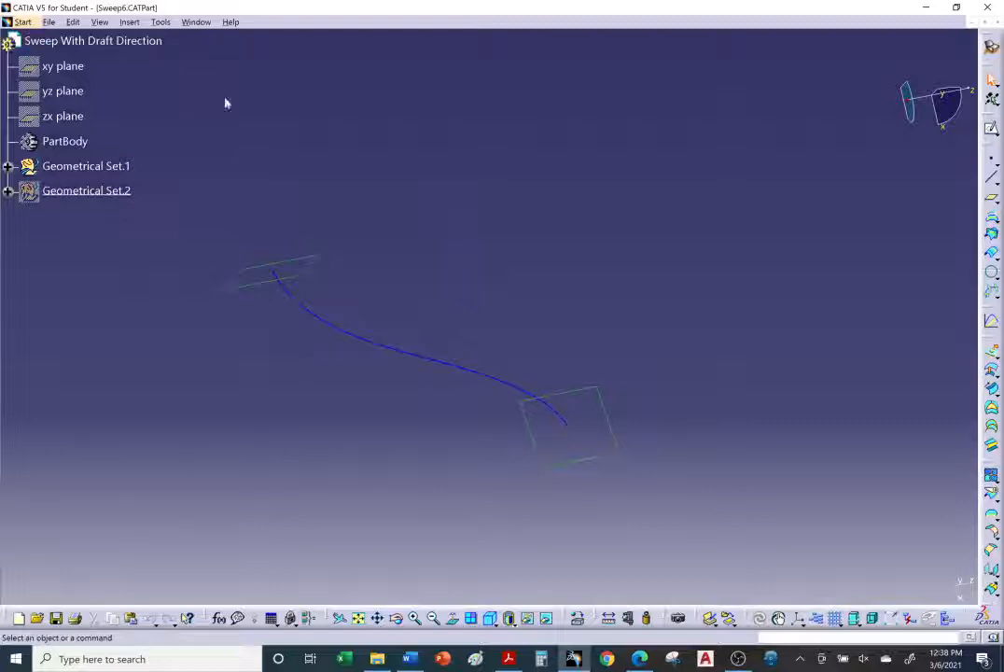
pyautogui.rightClick(425, 360)
pyautogui.click(458, 125)
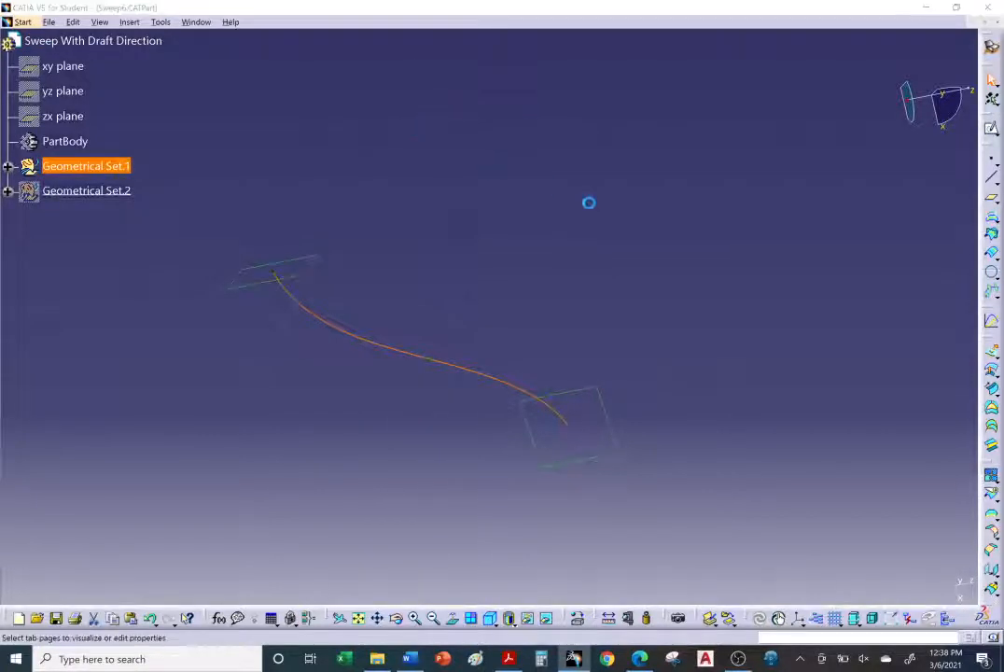
pyautogui.click(722, 228)
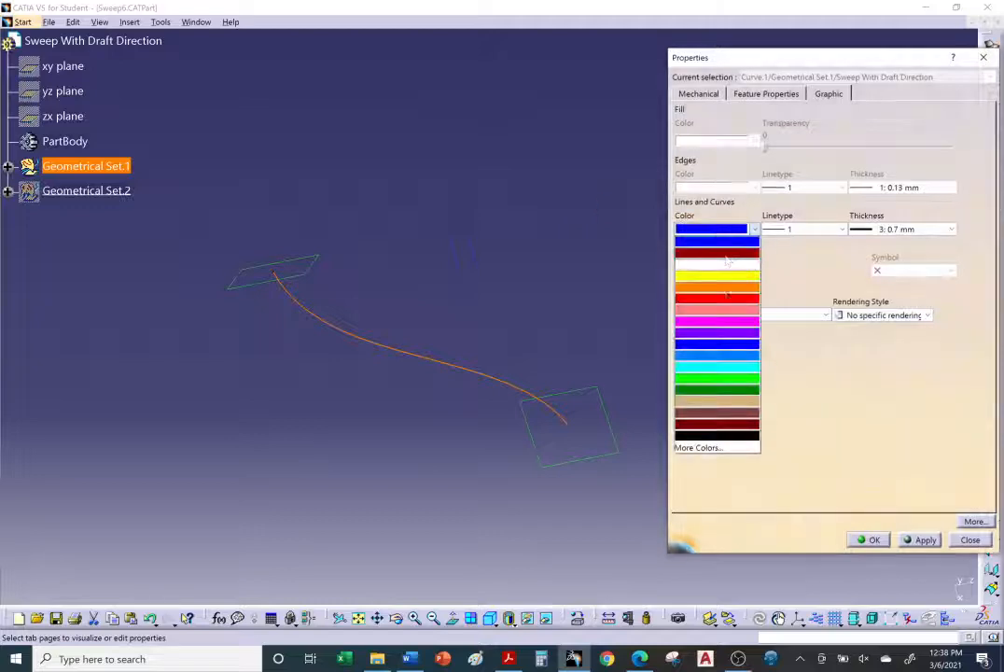
pyautogui.click(714, 364)
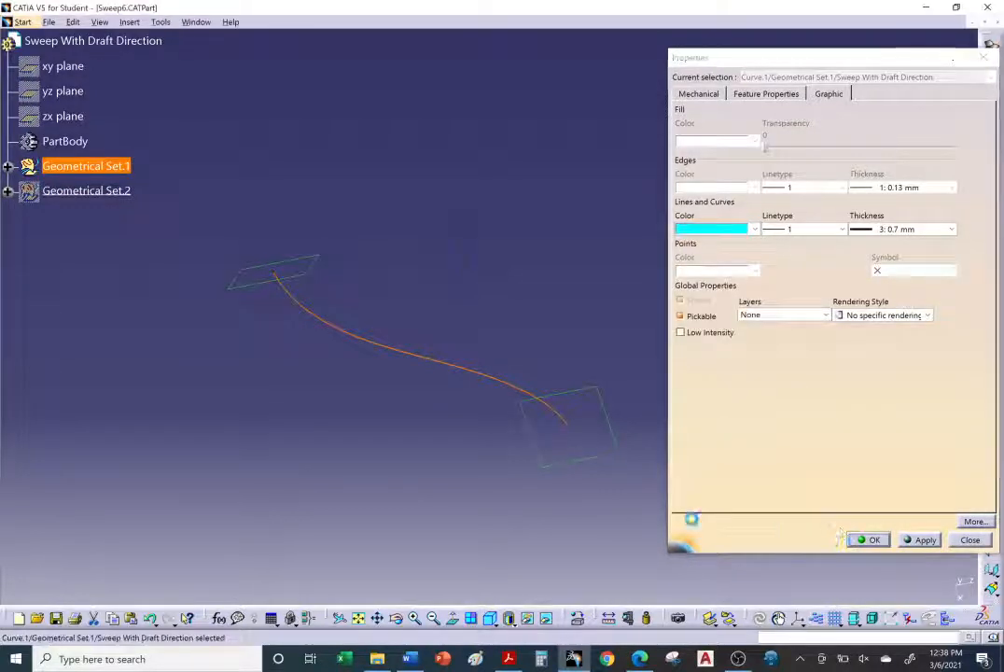
pyautogui.click(868, 540)
# Step: Start a line-profile Sweep with the With draft direction subtype and pick the curve as guide curve 1
pyautogui.moveTo(675, 491); pyautogui.dragTo(632, 447, button='middle')
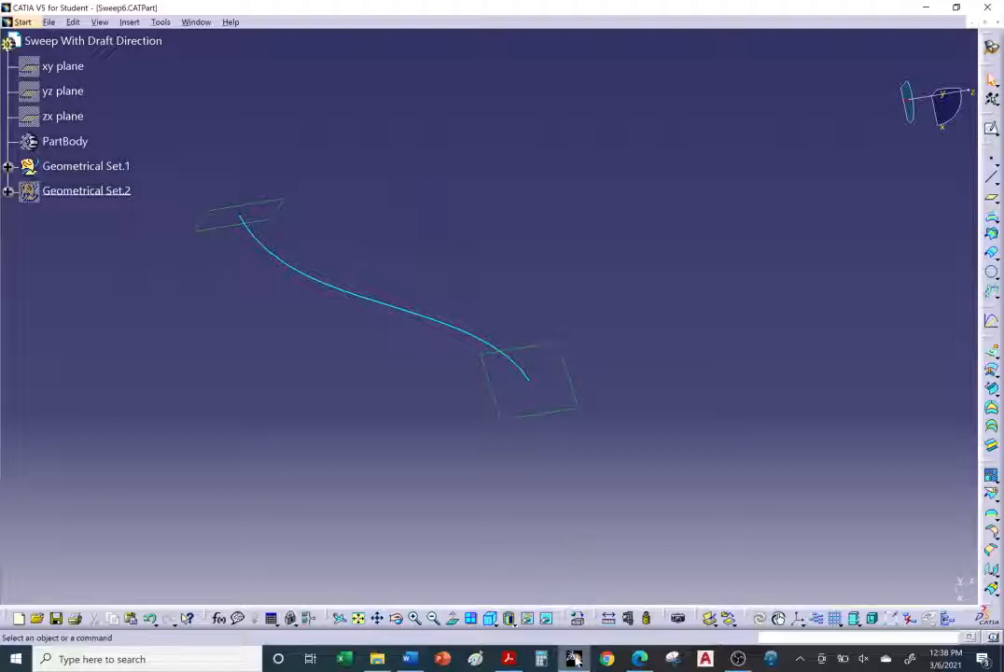
pyautogui.moveTo(576, 659)
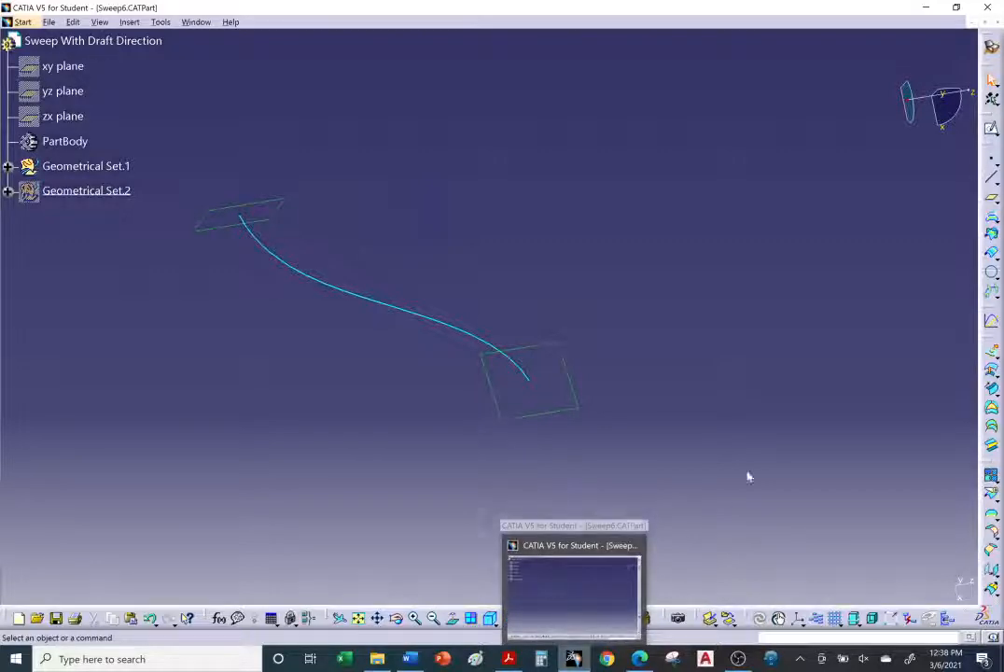
pyautogui.click(993, 391)
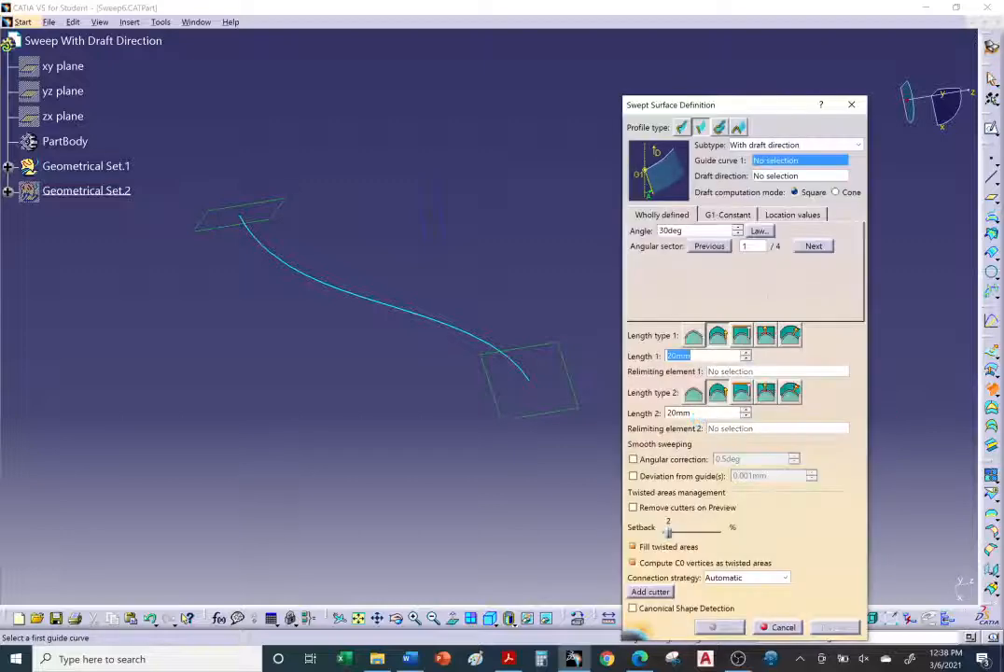
pyautogui.click(846, 146)
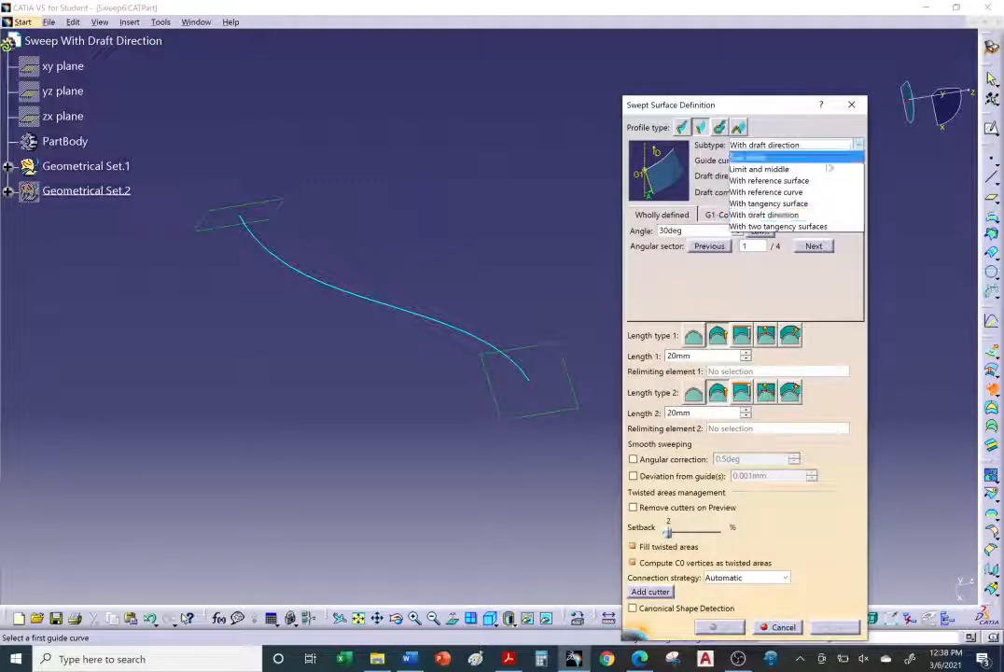
pyautogui.click(780, 216)
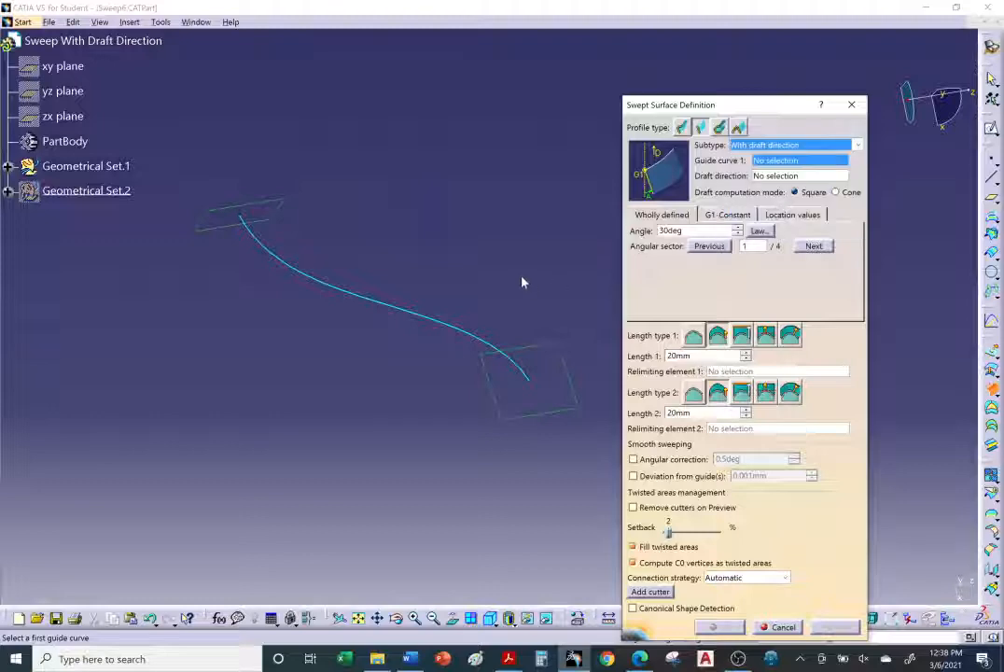
pyautogui.click(422, 320)
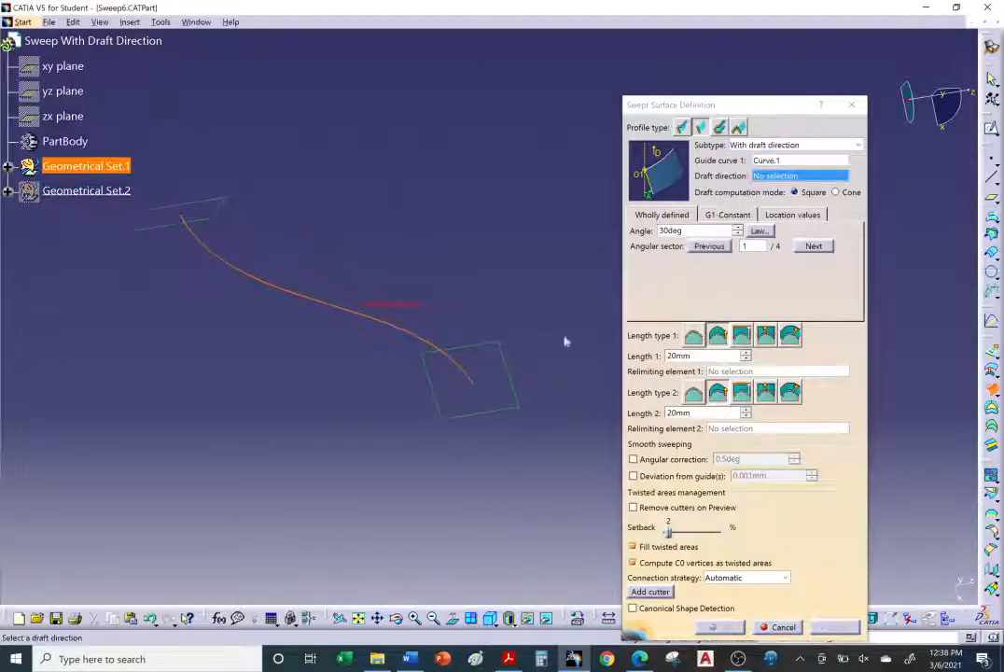
# Step: Set the draft direction to Z Component and advance to angular sector 2
pyautogui.rightClick(788, 178)
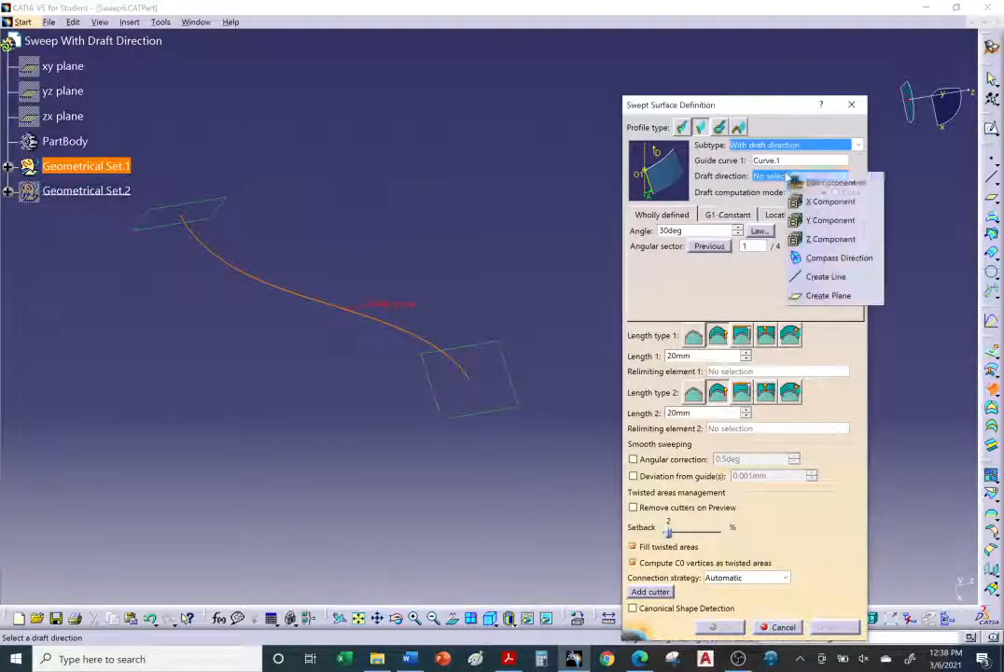
pyautogui.click(819, 241)
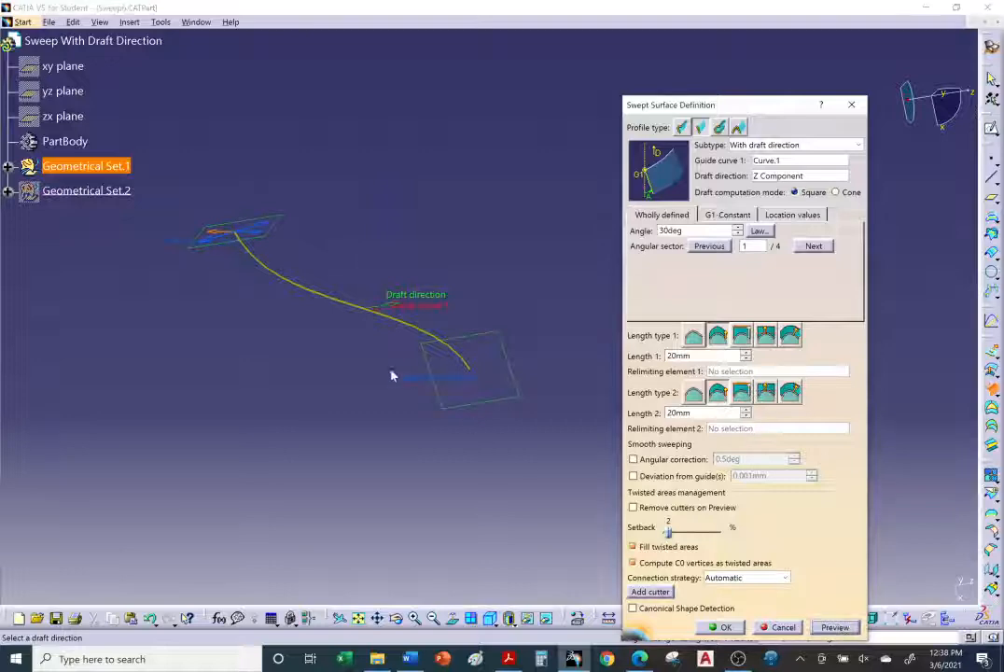
pyautogui.keyDown('ctrl'); pyautogui.moveTo(391, 376); pyautogui.dragTo(446, 388, button='middle'); pyautogui.keyUp('ctrl')
pyautogui.moveTo(446, 388); pyautogui.dragTo(526, 413, button='middle')
pyautogui.moveTo(456, 336); pyautogui.dragTo(423, 353, button='middle')
pyautogui.click(814, 247)
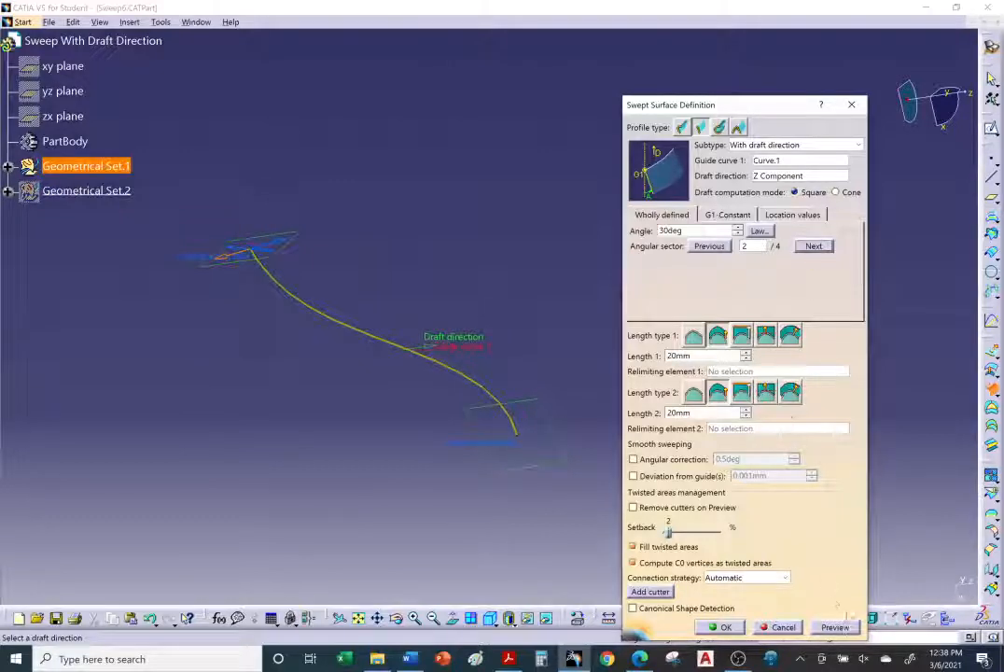
# Step: Try X Component and then Y Component as the draft direction
pyautogui.moveTo(600, 493); pyautogui.dragTo(476, 298, button='middle')
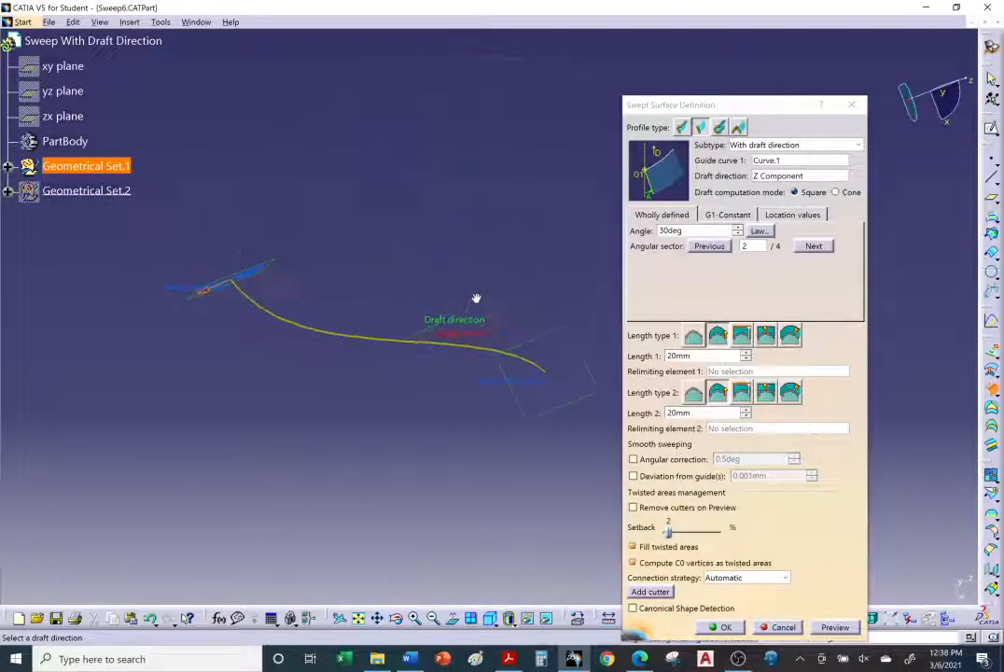
pyautogui.rightClick(776, 176)
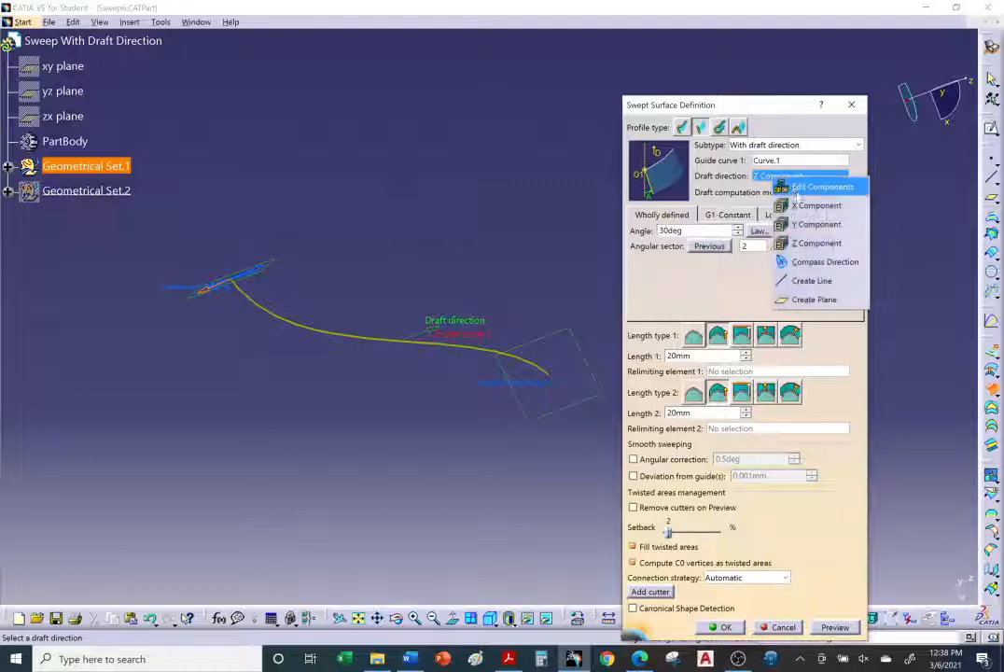
pyautogui.click(802, 199)
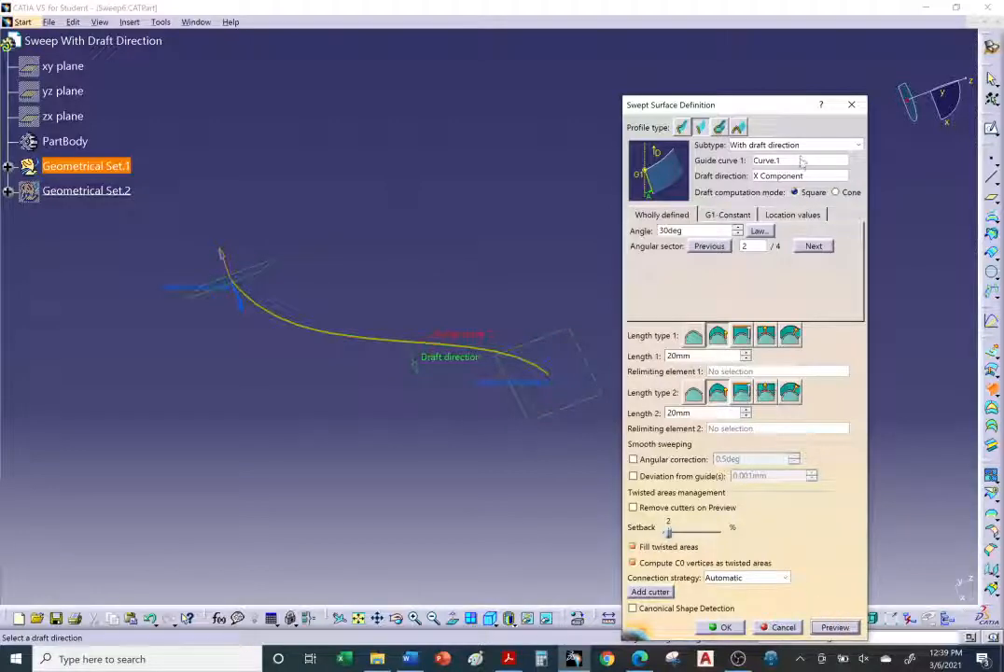
pyautogui.rightClick(793, 175)
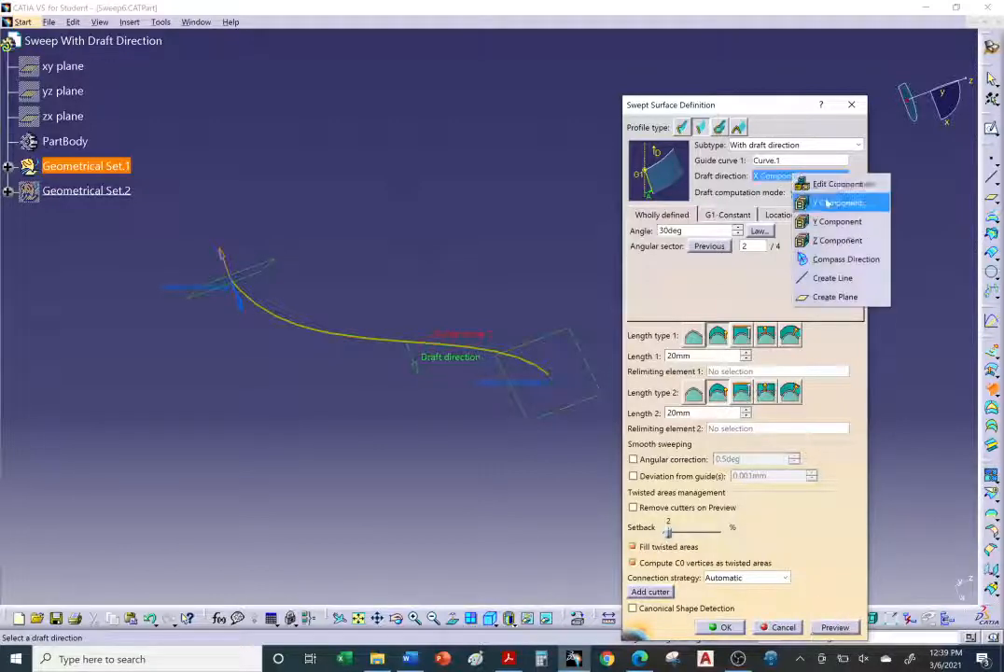
pyautogui.click(821, 221)
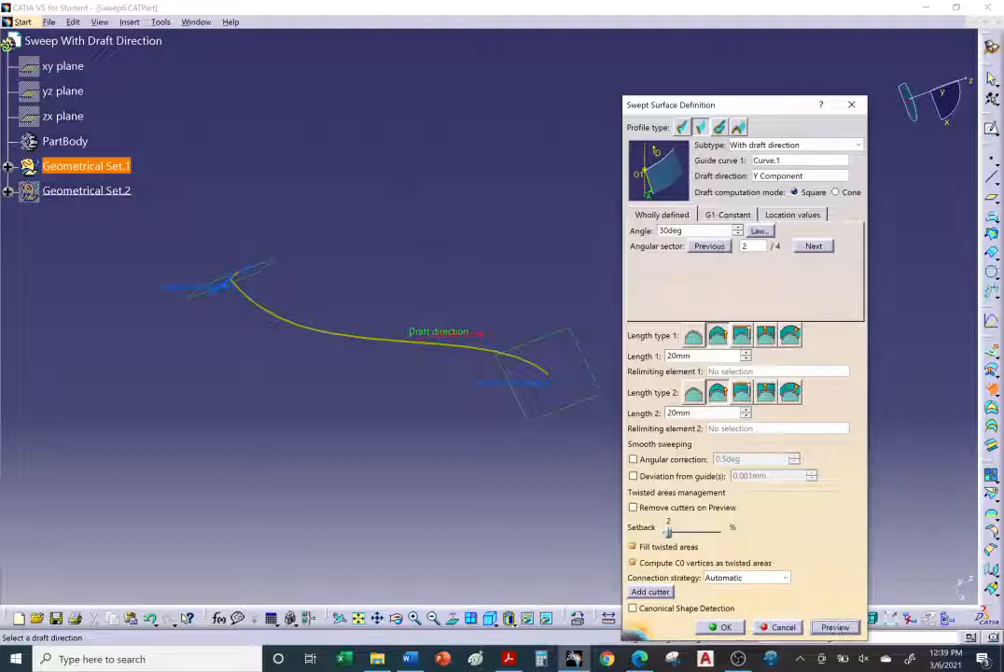
# Step: Show Geometrical Set.2 in the specification tree
pyautogui.moveTo(412, 404); pyautogui.dragTo(451, 329, button='middle')
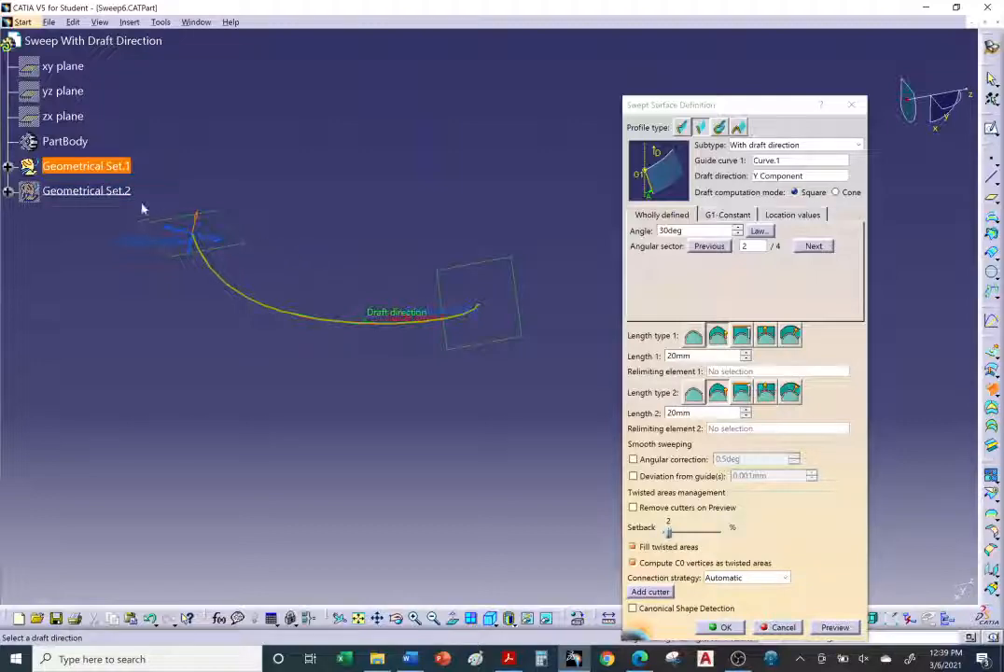
pyautogui.rightClick(105, 192)
pyautogui.click(144, 237)
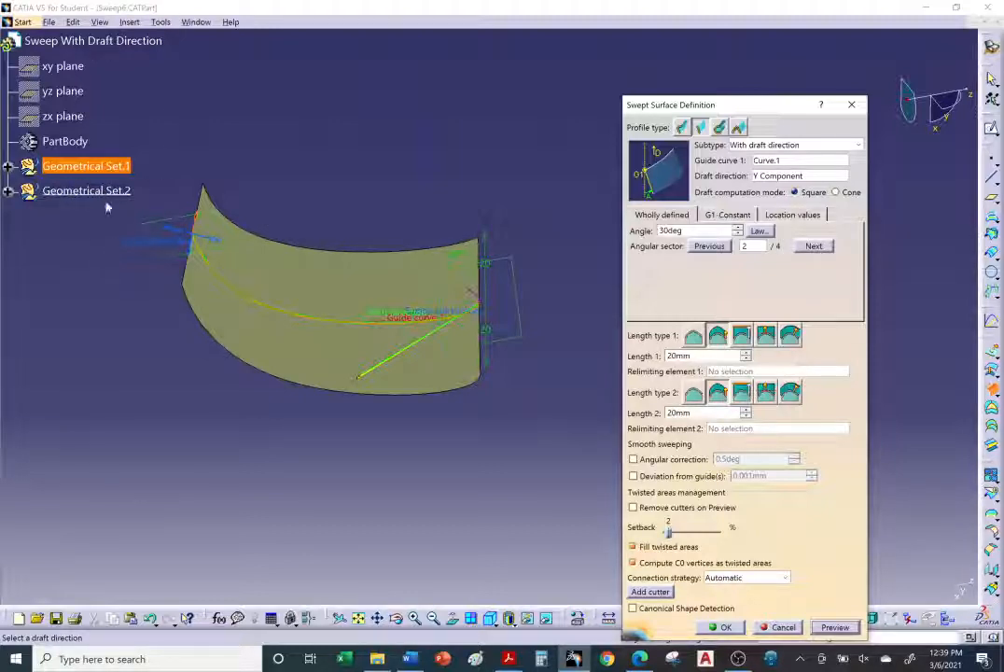
# Step: Set the draft direction back to Z Component and preview the swept surface
pyautogui.moveTo(341, 411); pyautogui.dragTo(387, 250, button='middle')
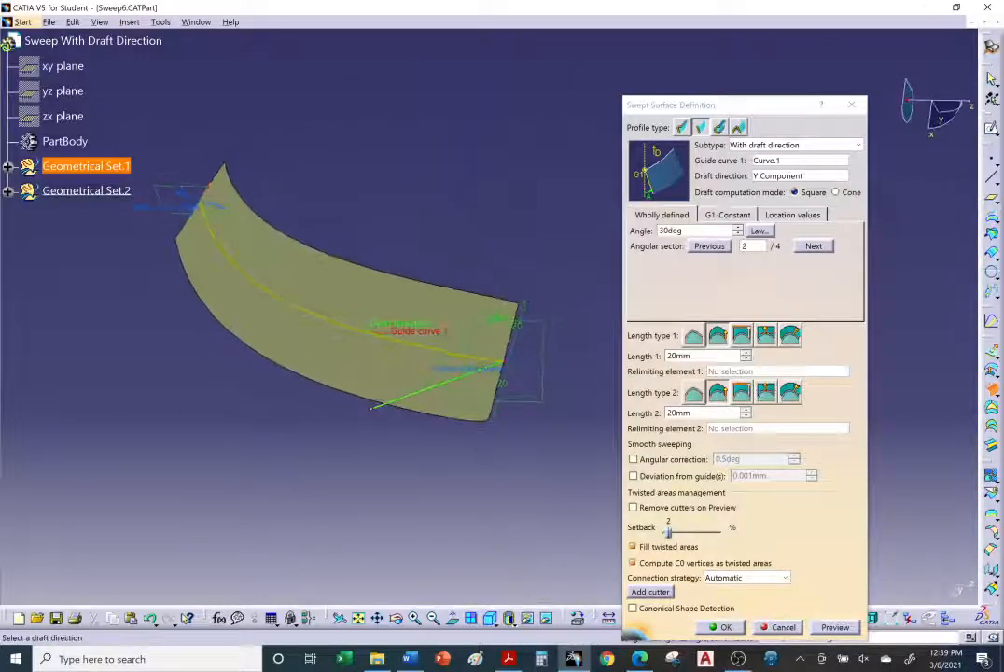
pyautogui.click(793, 177)
pyautogui.rightClick(787, 179)
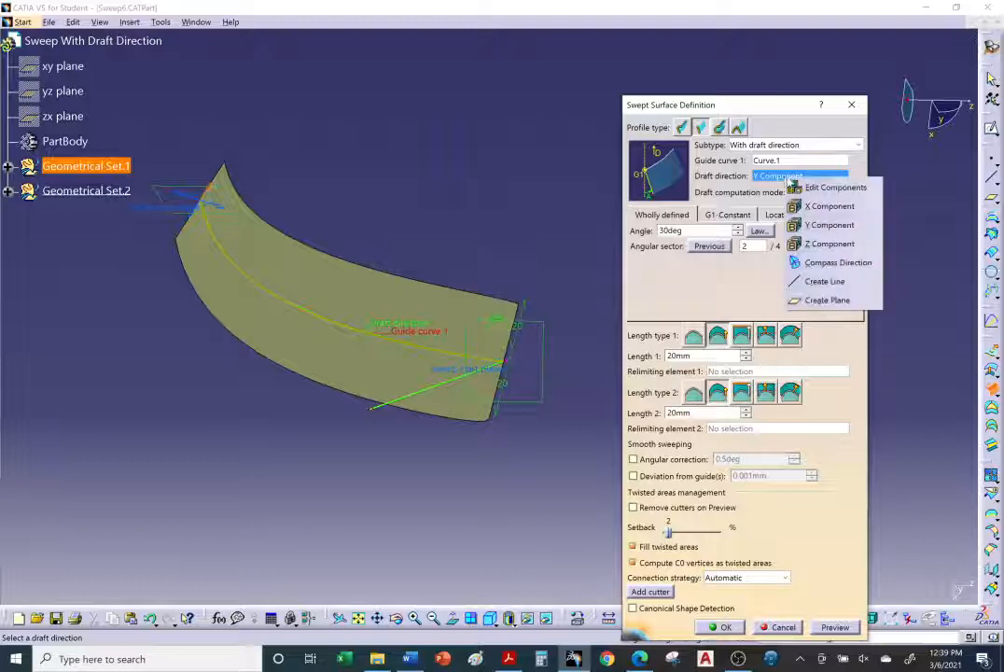
pyautogui.click(827, 244)
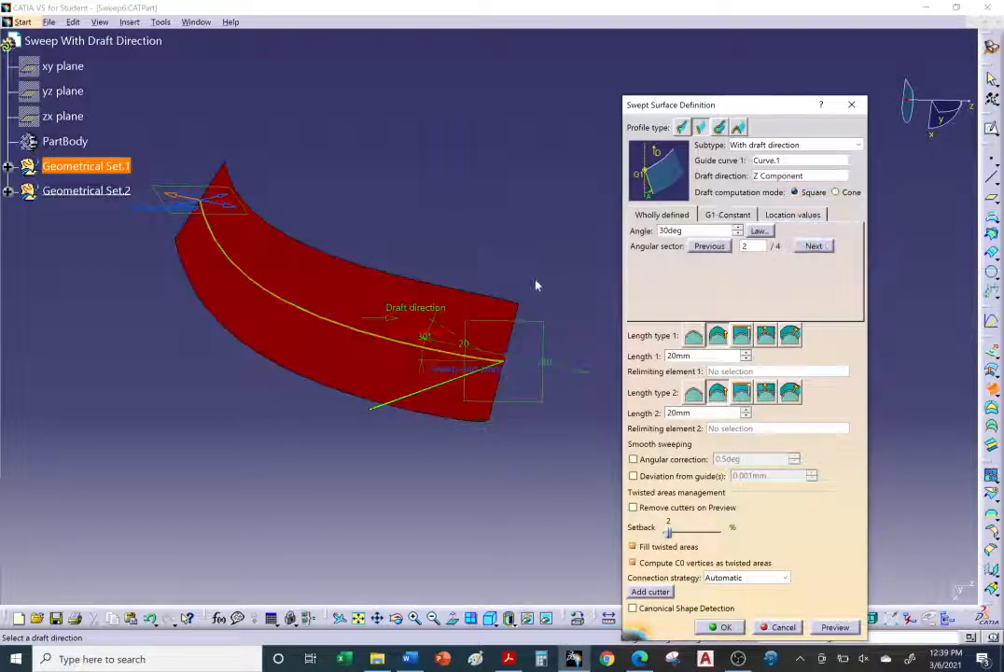
pyautogui.click(847, 628)
# Step: Advance to angular sector 3 and preview the swept surface again
pyautogui.moveTo(370, 291)
pyautogui.mouseDown(button='middle')
pyautogui.moveTo(303, 361)
pyautogui.moveTo(305, 375)
pyautogui.moveTo(384, 218)
pyautogui.moveTo(389, 286)
pyautogui.mouseUp(button='middle')
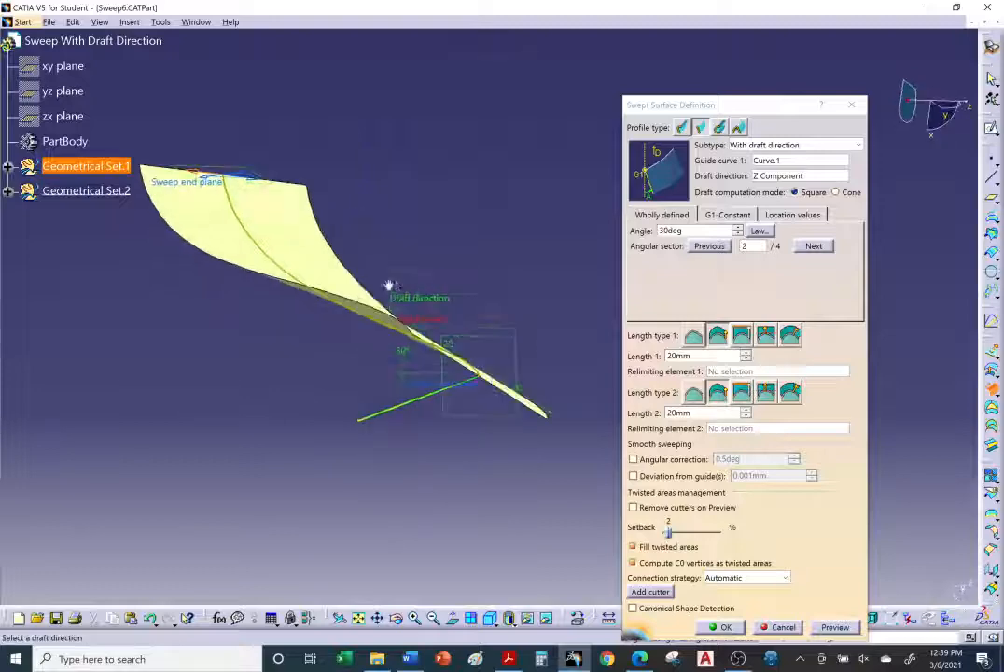
pyautogui.click(814, 247)
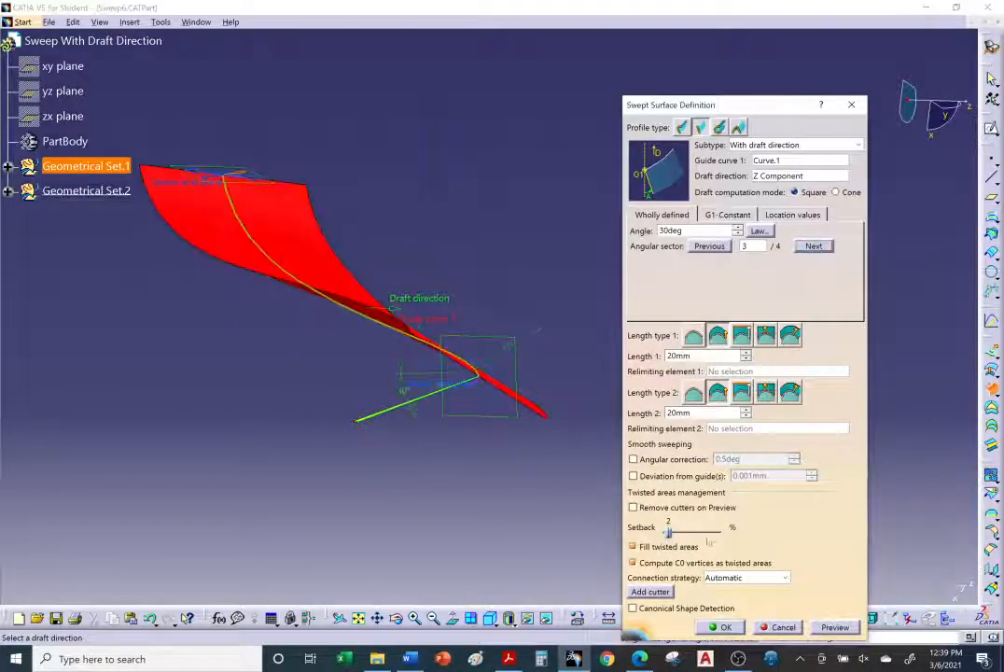
pyautogui.click(841, 628)
# Step: Preview the sweep at angular sector 4 and confirm the draft-direction swept surface
pyautogui.moveTo(357, 315); pyautogui.dragTo(332, 274, button='middle')
pyautogui.click(811, 247)
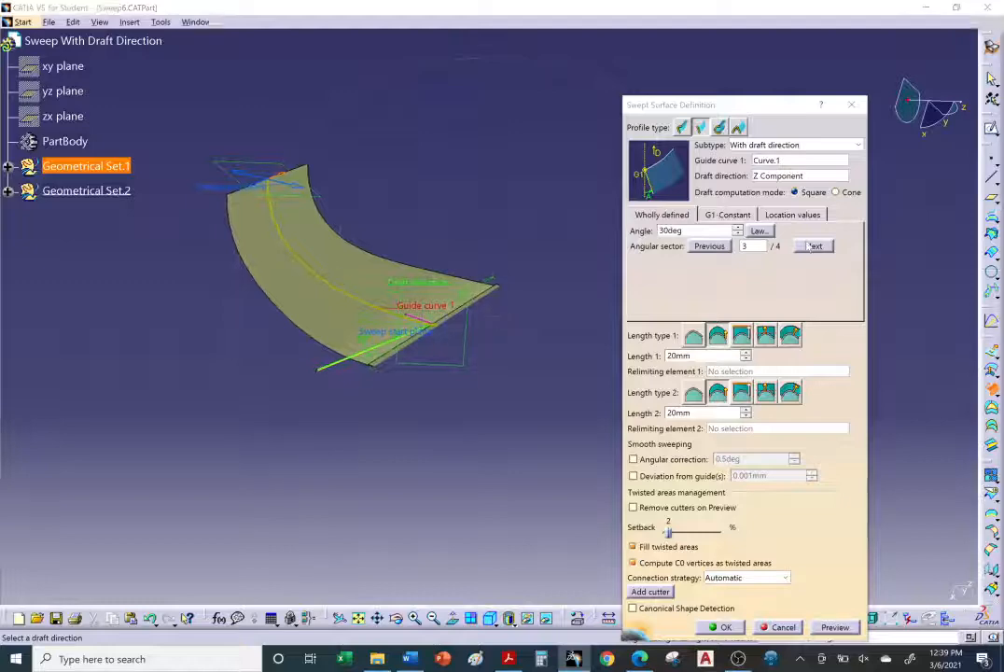
pyautogui.click(837, 627)
pyautogui.moveTo(329, 301); pyautogui.dragTo(443, 269, button='middle')
pyautogui.moveTo(443, 342); pyautogui.dragTo(449, 271, button='middle')
pyautogui.click(722, 628)
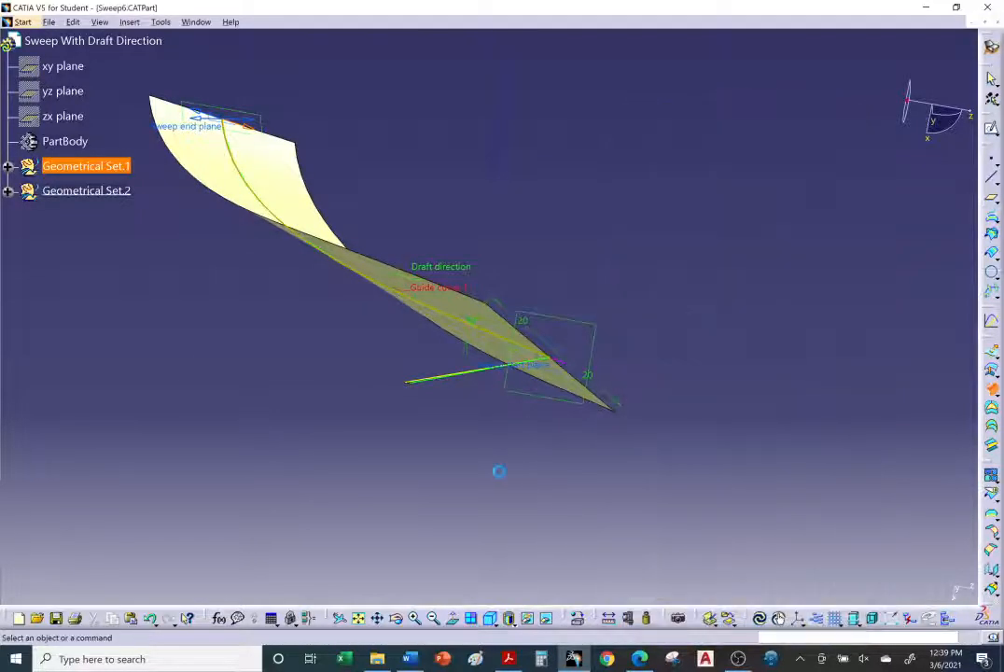
pyautogui.moveTo(509, 401); pyautogui.dragTo(564, 278, button='middle')
pyautogui.moveTo(610, 326); pyautogui.dragTo(640, 381, button='middle')
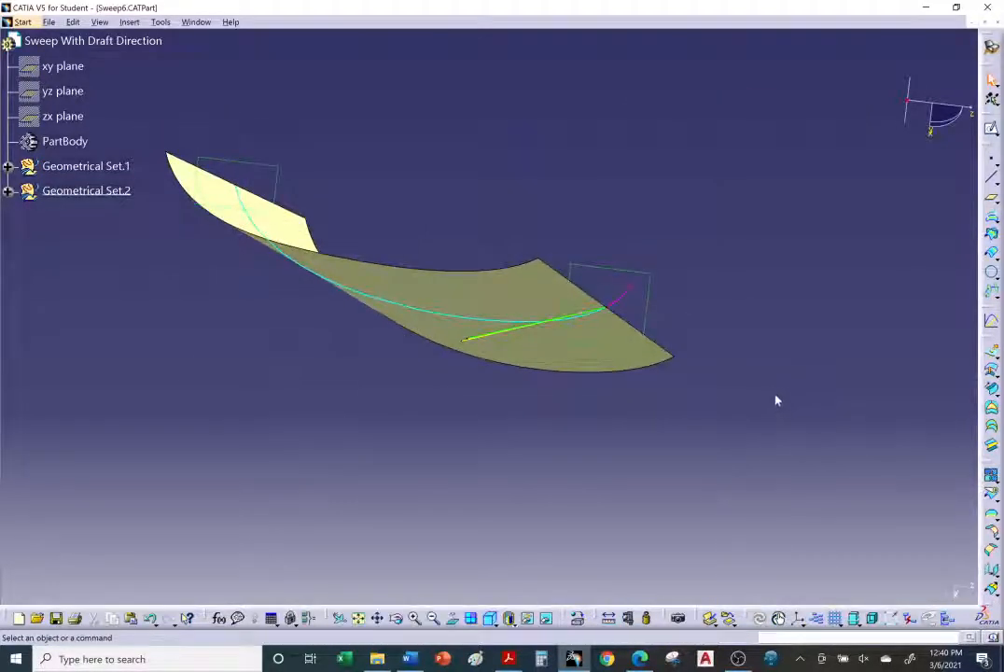
# Step: Read the tutorial's draft-direction examples and the With two tangency surfaces instructions in the browser
pyautogui.click(640, 659)
pyautogui.scroll(-9, 470, 400)
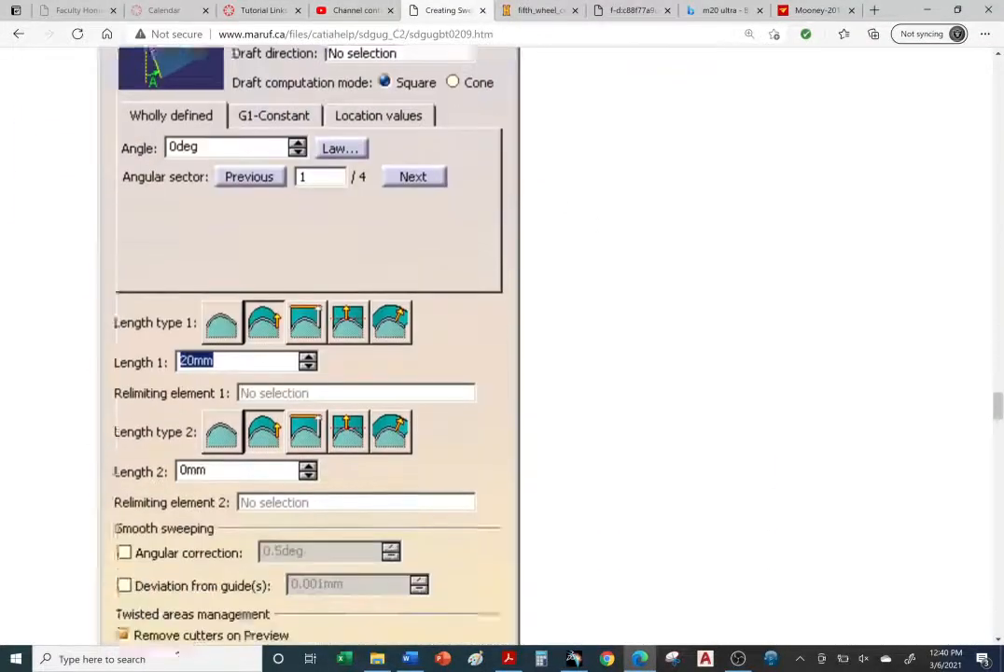
pyautogui.scroll(-10, 466, 399)
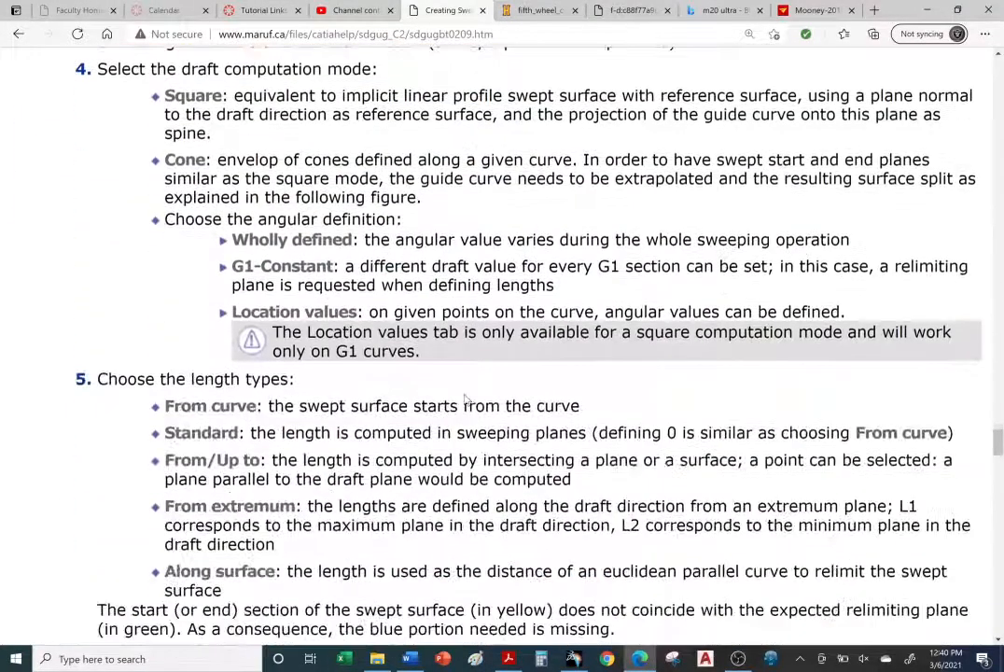
pyautogui.scroll(-9, 466, 400)
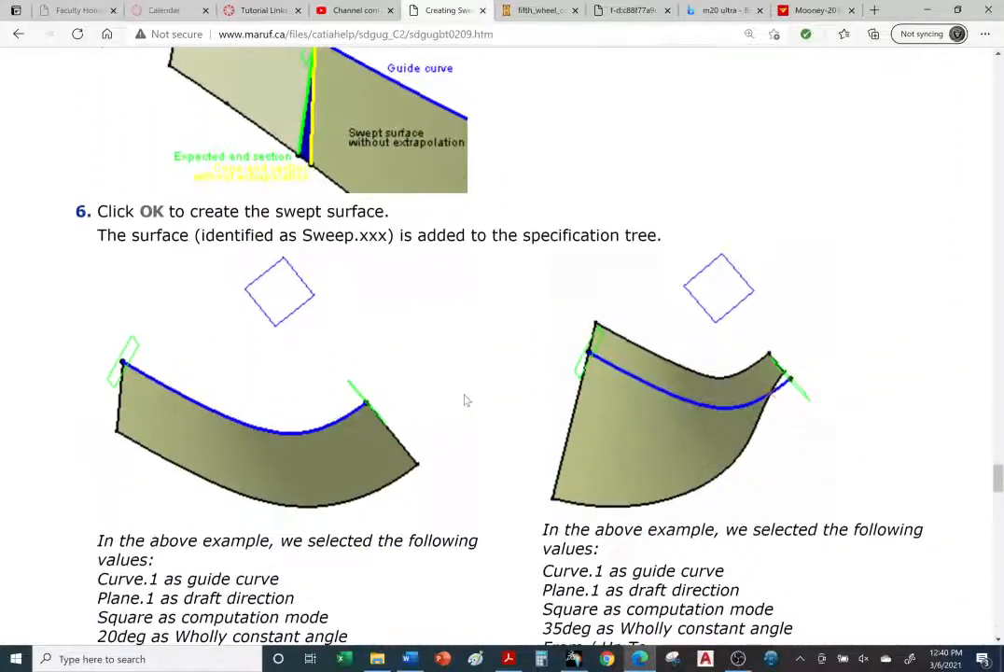
pyautogui.scroll(-8, 466, 399)
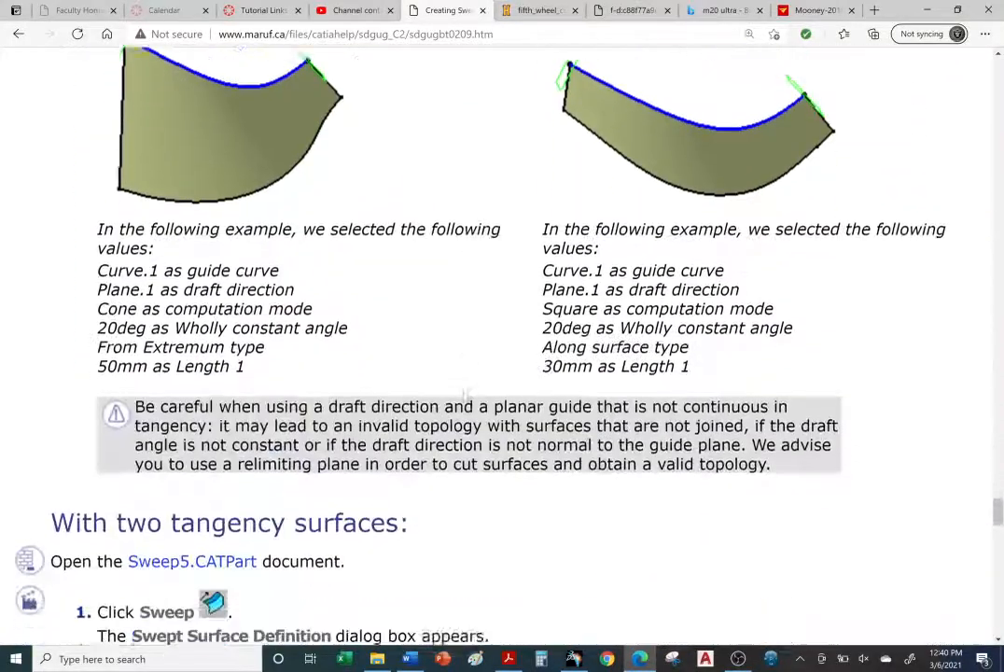
pyautogui.scroll(3, 479, 231)
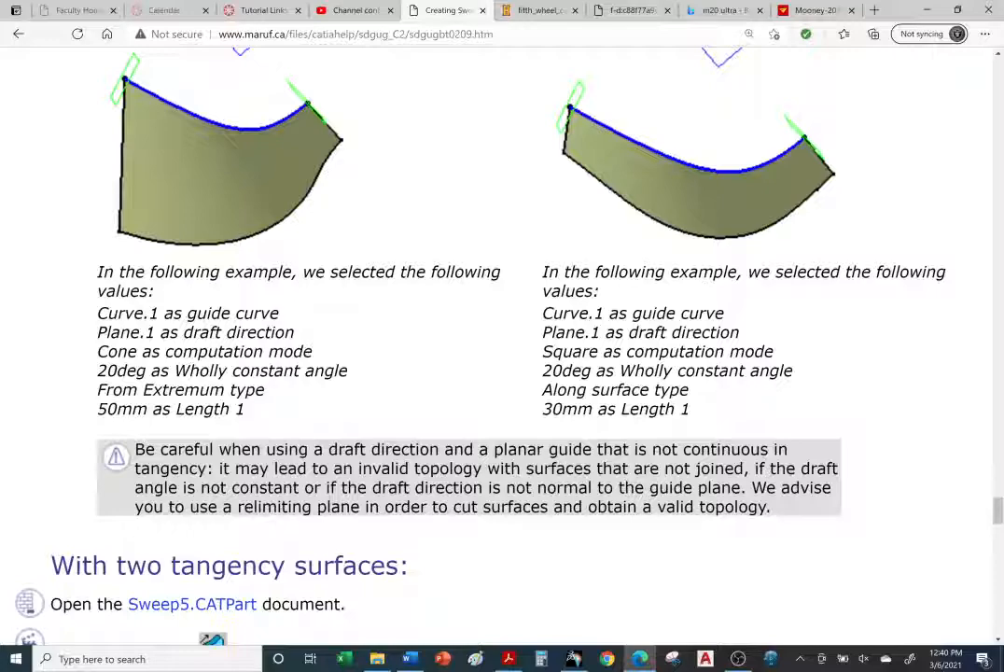
pyautogui.scroll(-1, 496, 346)
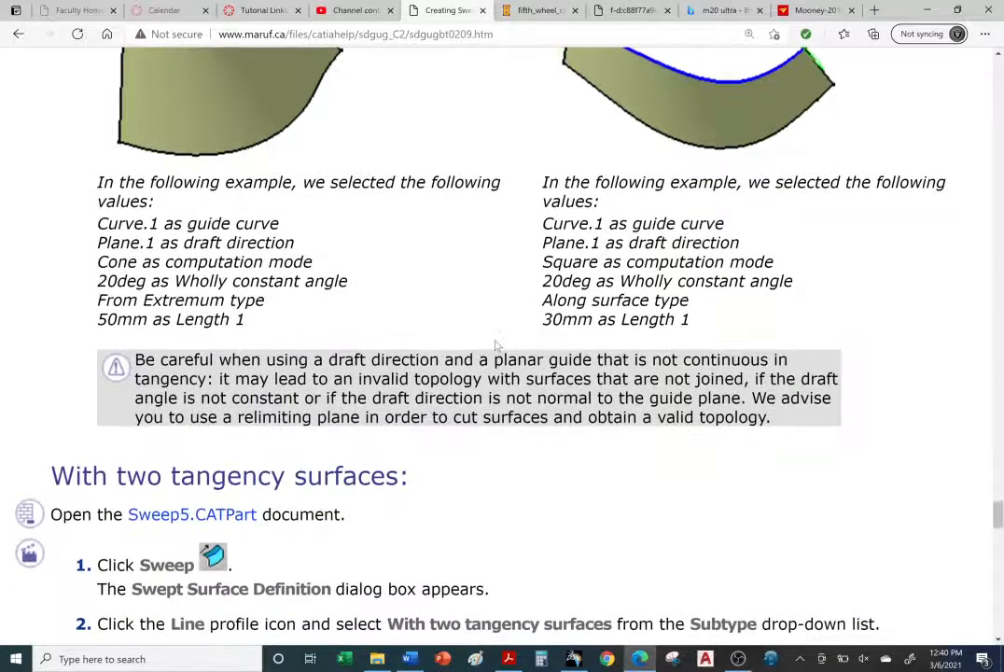
pyautogui.scroll(-4, 527, 317)
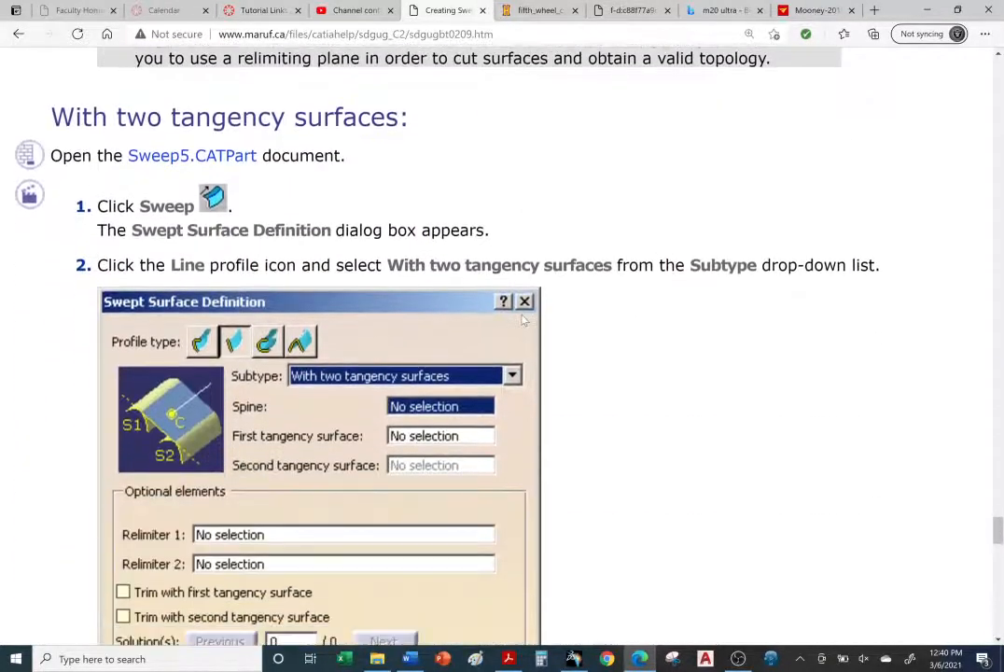
pyautogui.scroll(-2, 526, 321)
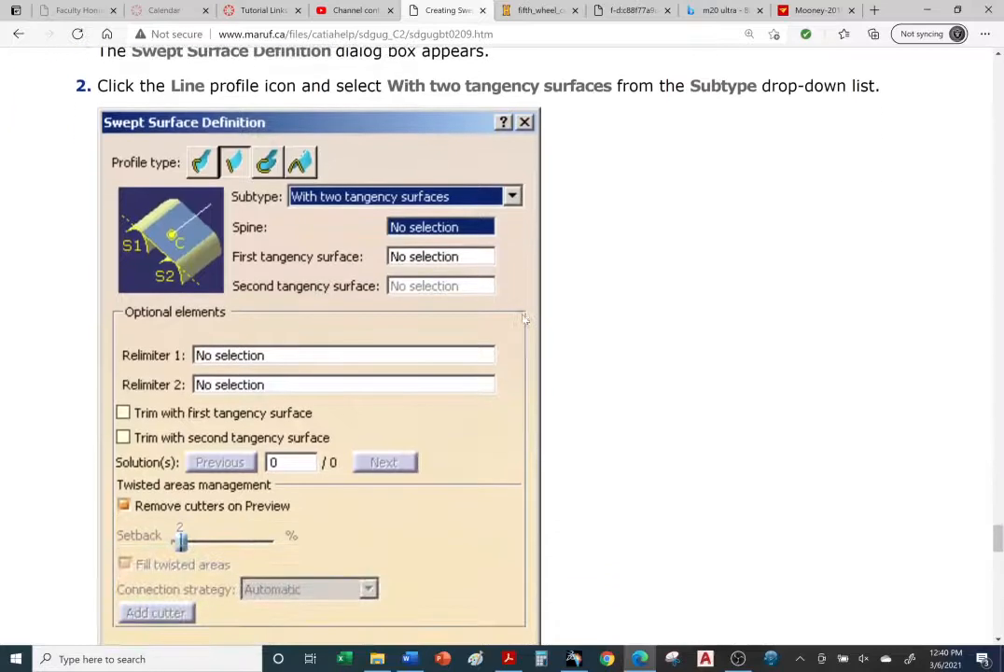
pyautogui.scroll(2, 525, 320)
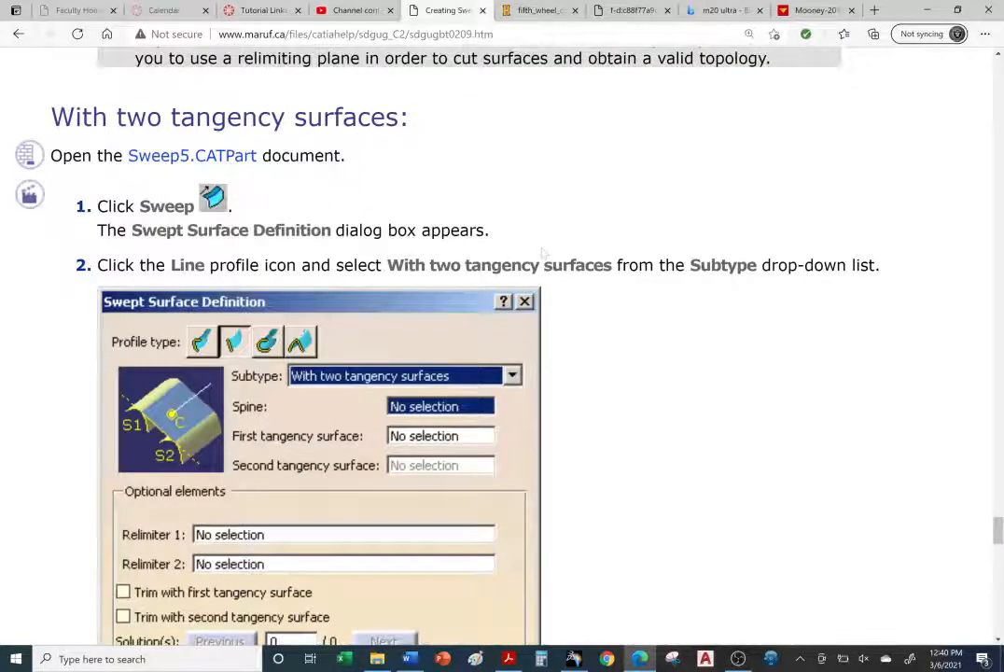
# Step: Download and open the Sweep5.CATPart sample document from the With two tangency surfaces section
pyautogui.rightClick(232, 166)
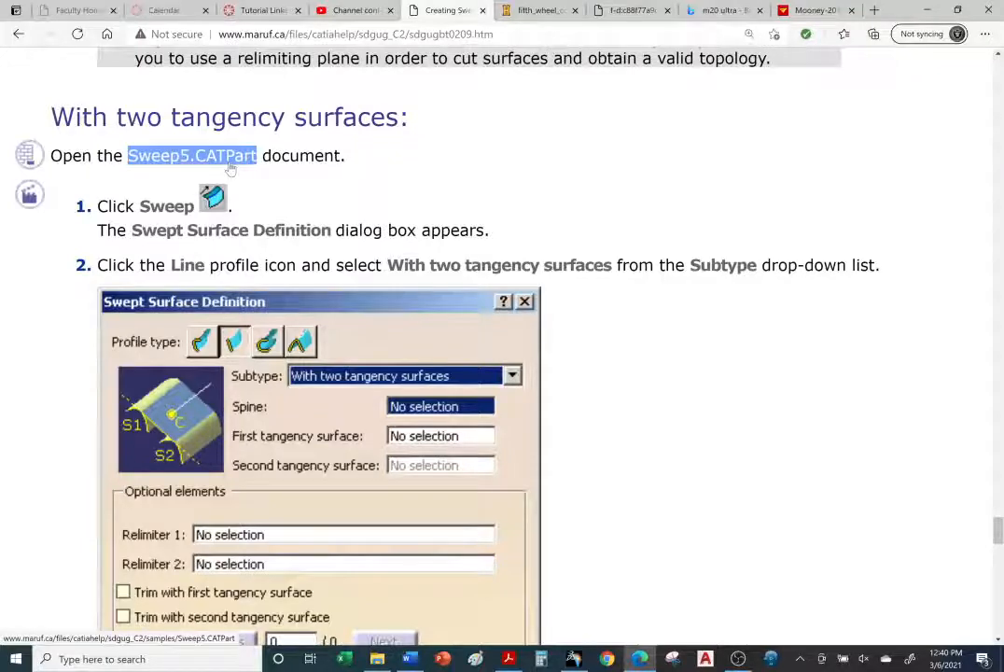
pyautogui.click(599, 261)
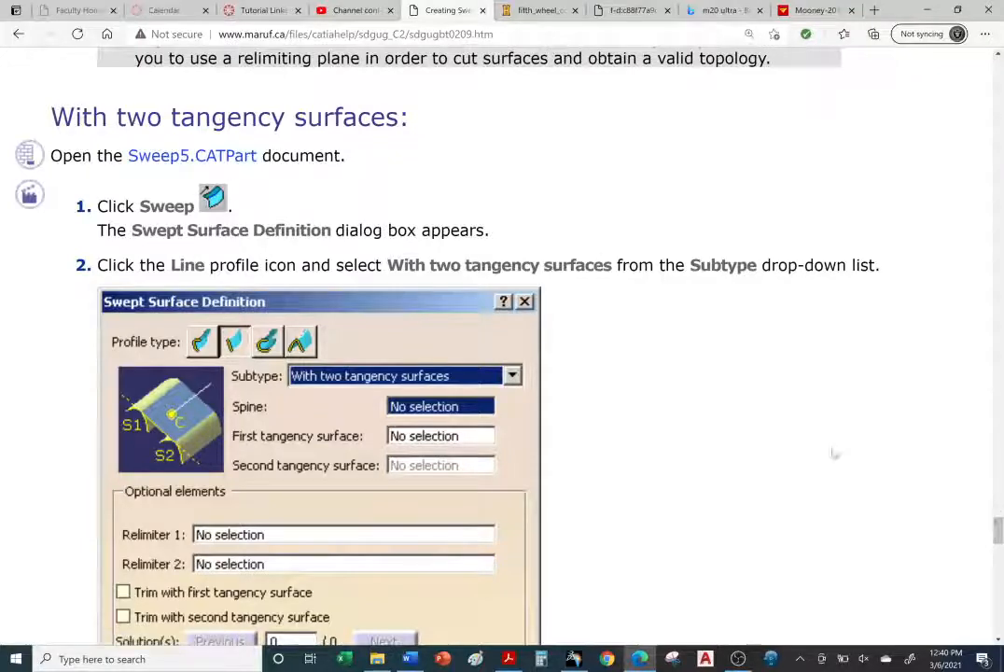
pyautogui.click(166, 155)
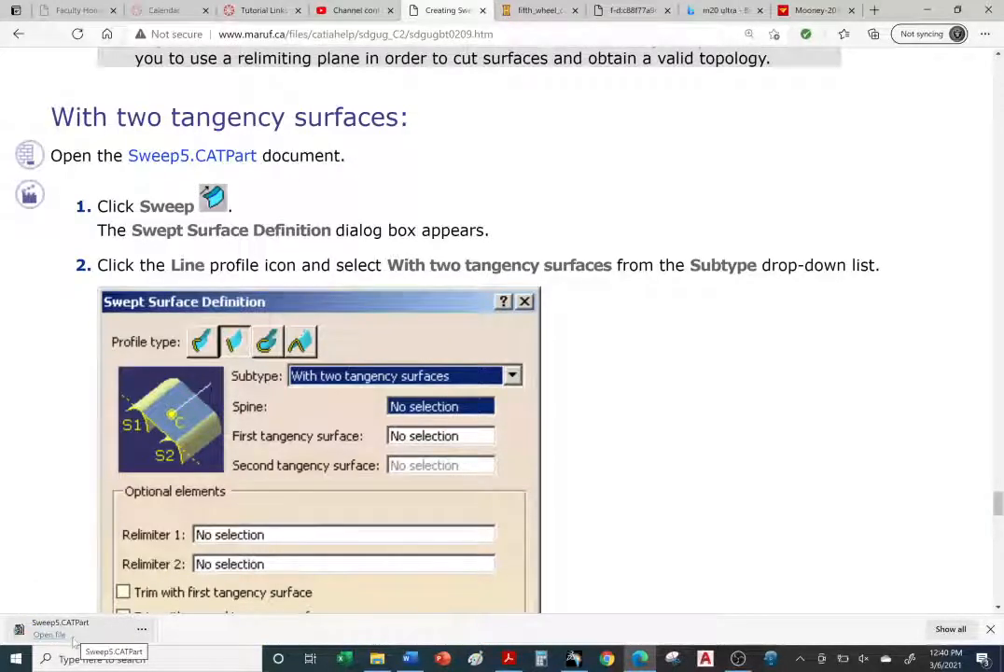
pyautogui.click(75, 640)
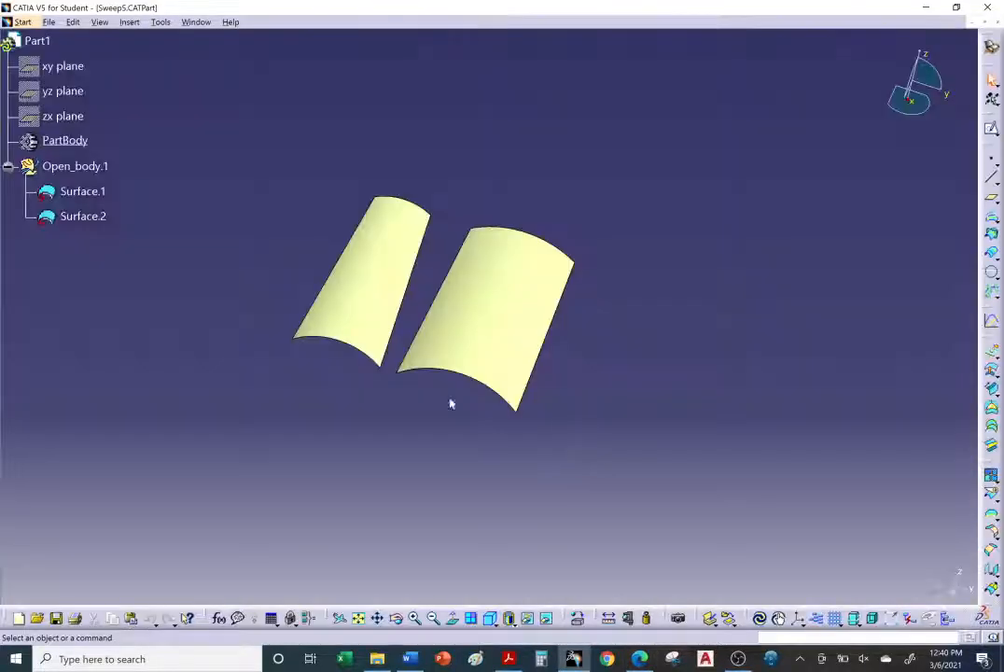
# Step: Examine the two surfaces in Sweep5 and the tutorial's trim-with-tangency-surface illustrations
pyautogui.moveTo(450, 404)
pyautogui.mouseDown(button='middle')
pyautogui.moveTo(413, 296)
pyautogui.moveTo(414, 448)
pyautogui.moveTo(447, 411)
pyautogui.moveTo(439, 392)
pyautogui.mouseUp(button='middle')
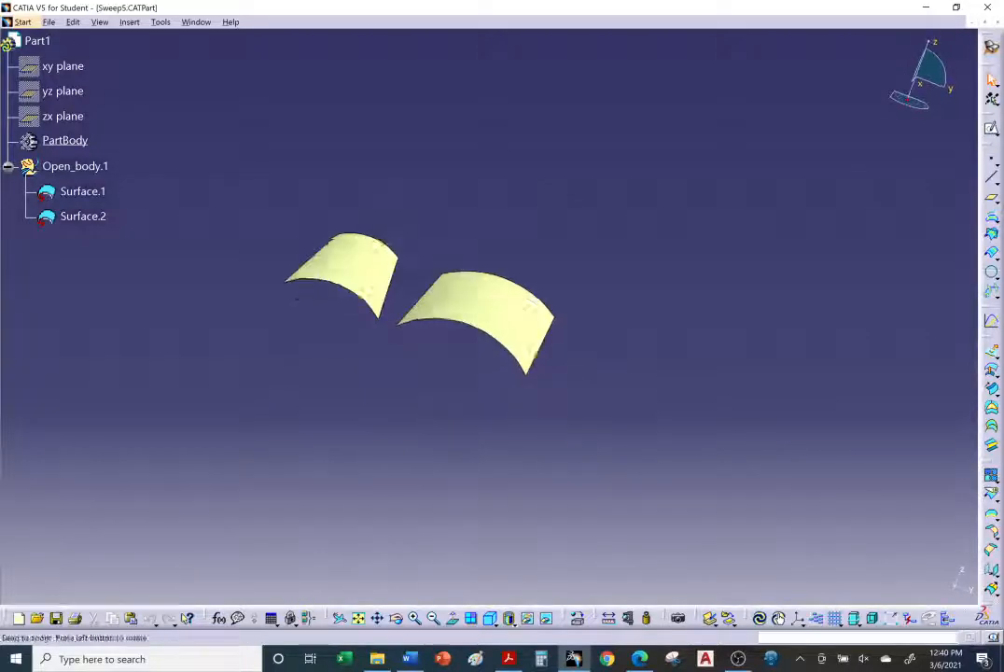
pyautogui.moveTo(441, 437); pyautogui.dragTo(485, 393, button='middle')
pyautogui.click(640, 659)
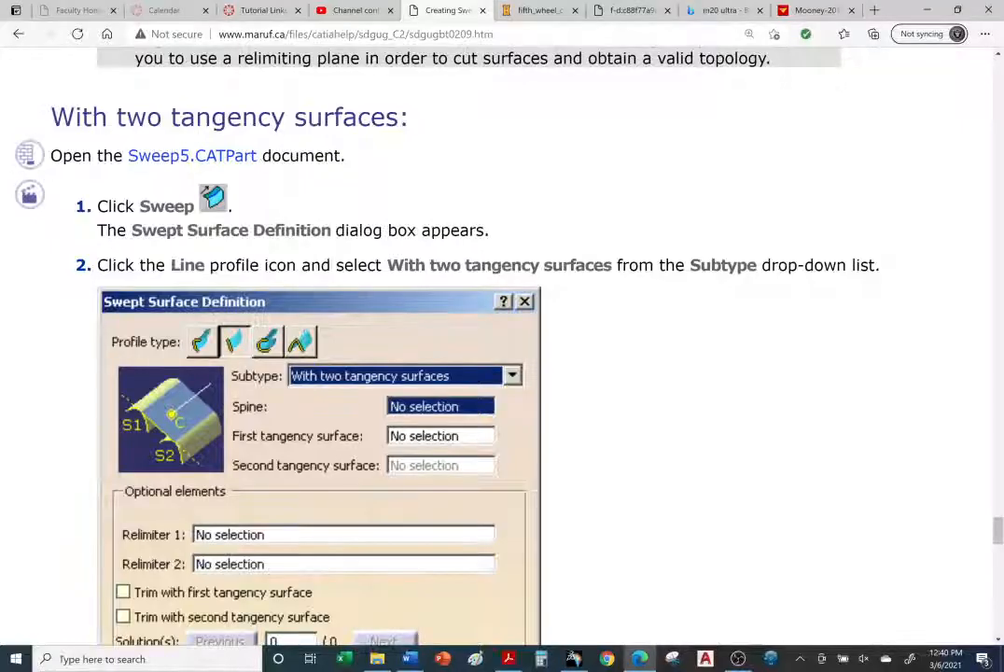
pyautogui.scroll(-8, 520, 320)
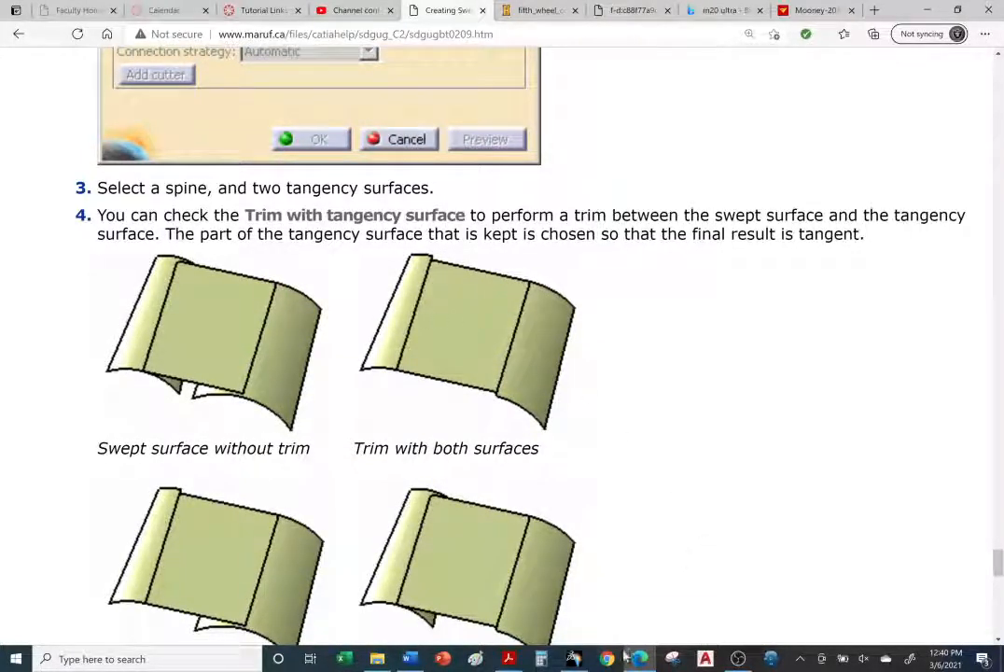
pyautogui.click(574, 659)
pyautogui.moveTo(509, 448); pyautogui.dragTo(670, 417, button='middle')
pyautogui.moveTo(912, 220); pyautogui.dragTo(878, 284, button='middle')
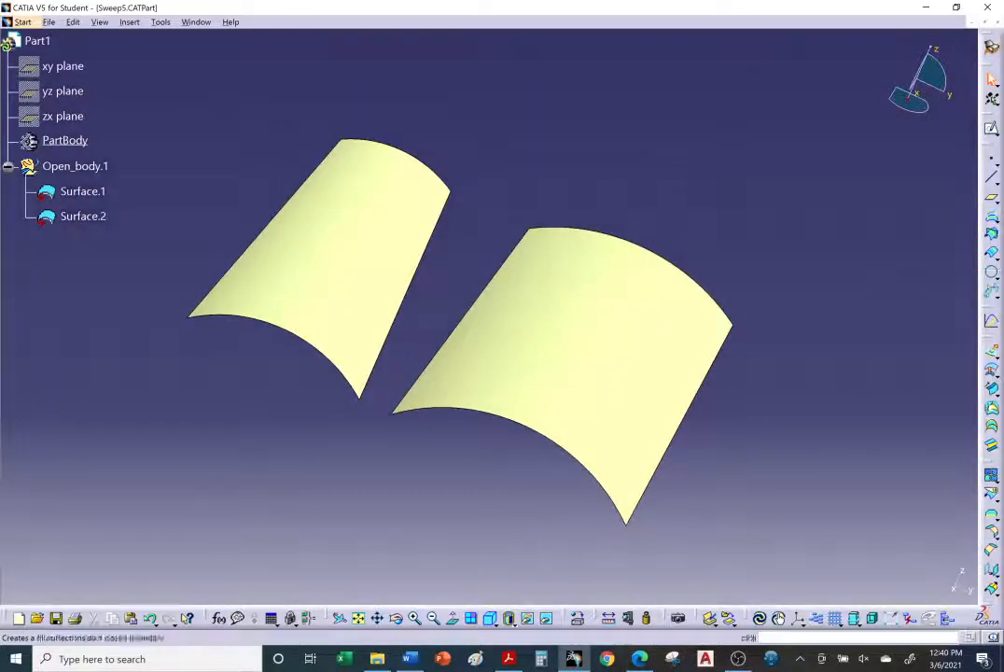
# Step: Start a line-profile Sweep and choose the With two tangency surfaces subtype
pyautogui.click(993, 390)
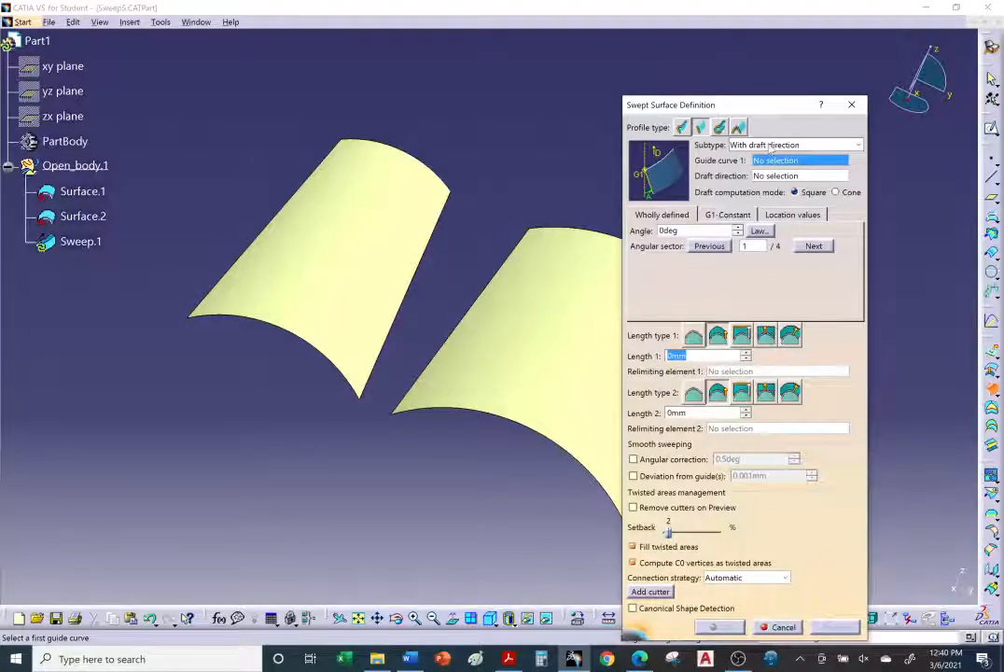
pyautogui.click(770, 145)
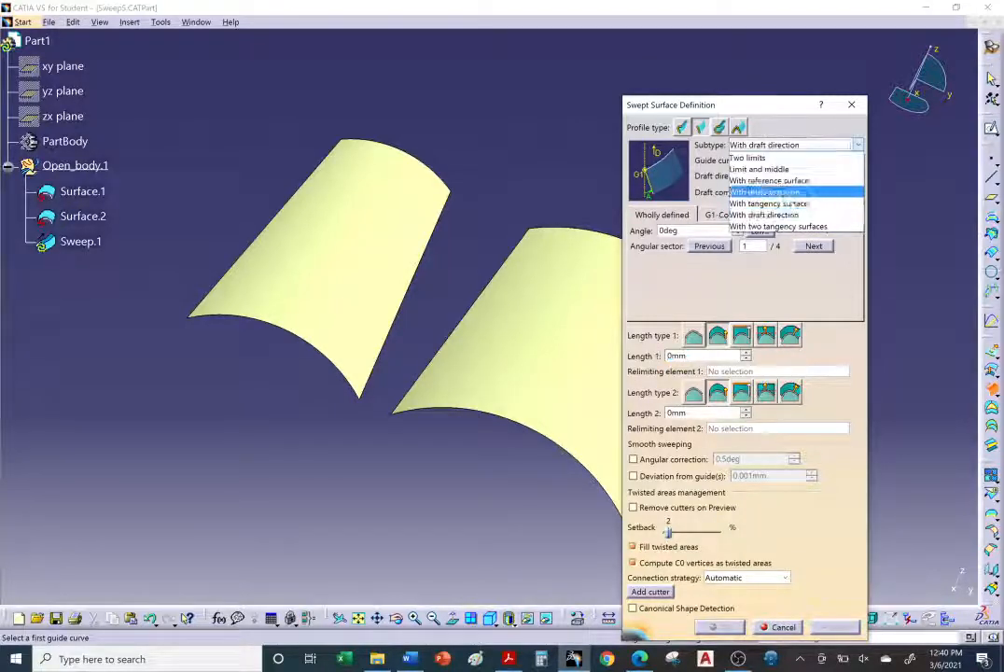
pyautogui.click(795, 227)
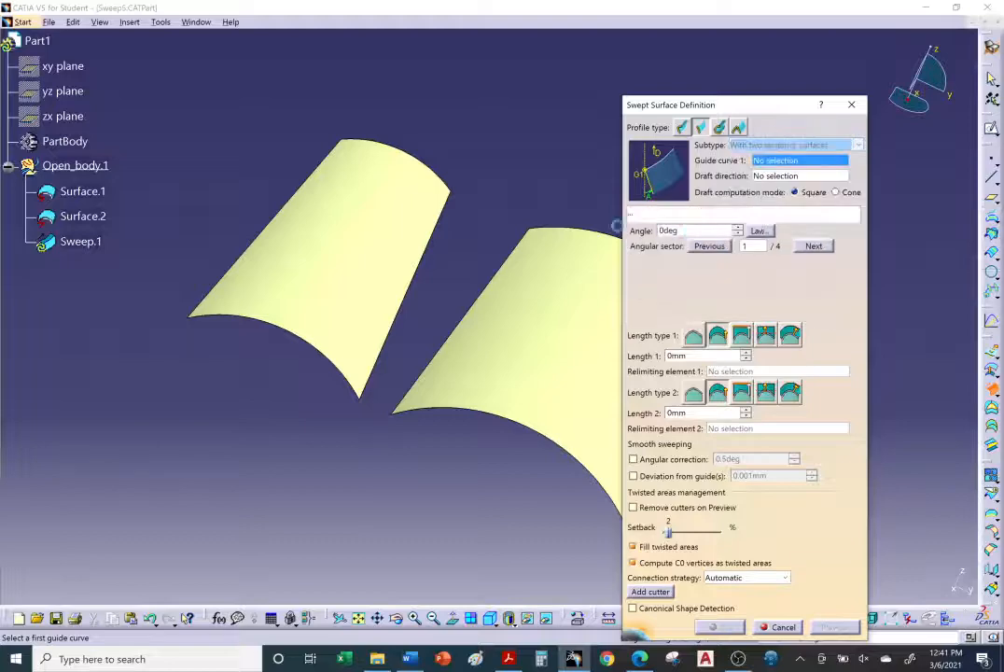
pyautogui.moveTo(477, 150); pyautogui.dragTo(434, 171, button='middle')
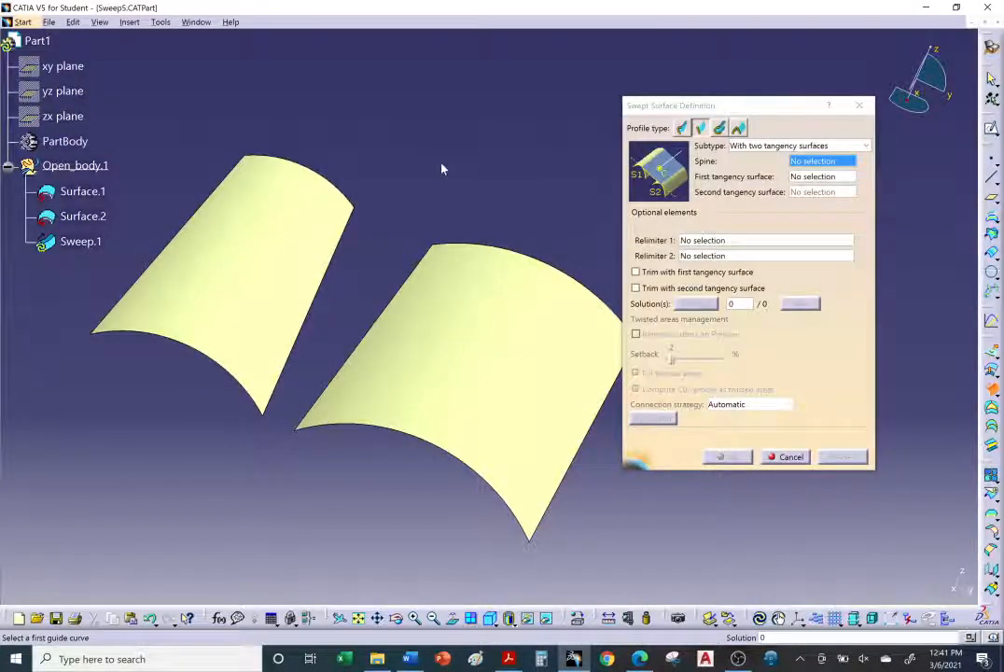
pyautogui.moveTo(442, 168); pyautogui.dragTo(393, 178, button='middle')
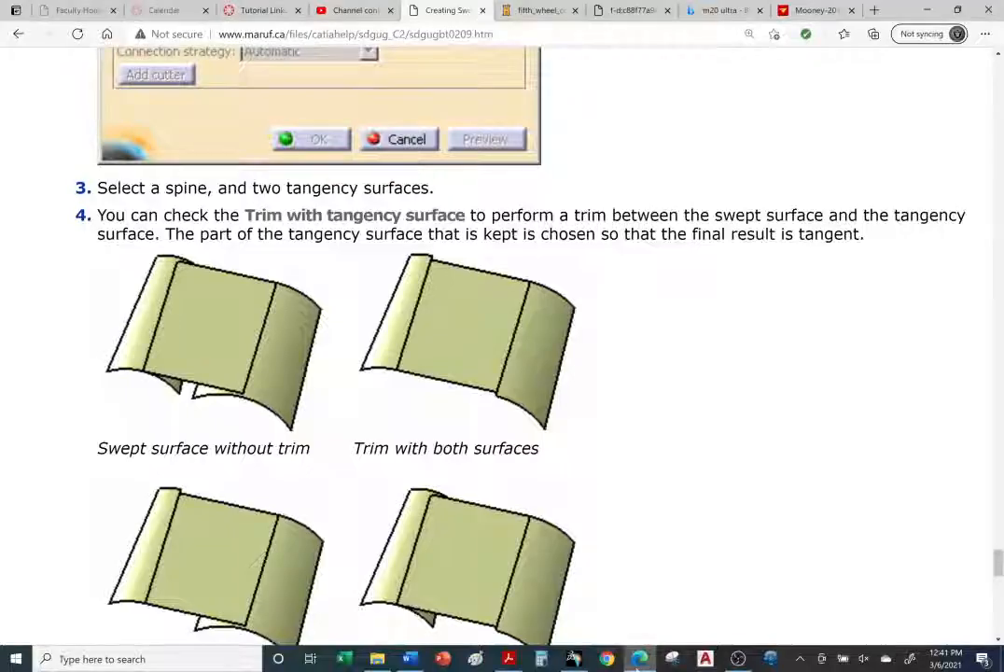
# Step: Review the tutorial's With two tangency surfaces steps and trim illustrations in the browser, then return to CATIA
pyautogui.hotkey('alt', 'Tab')
pyautogui.scroll(7, 592, 493)
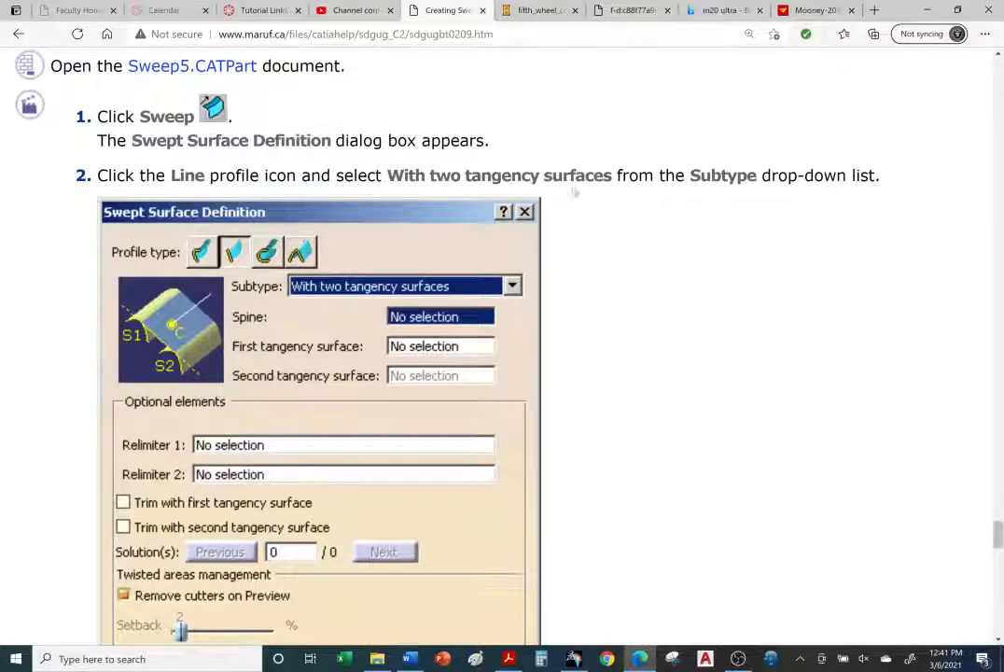
pyautogui.scroll(-4, 453, 261)
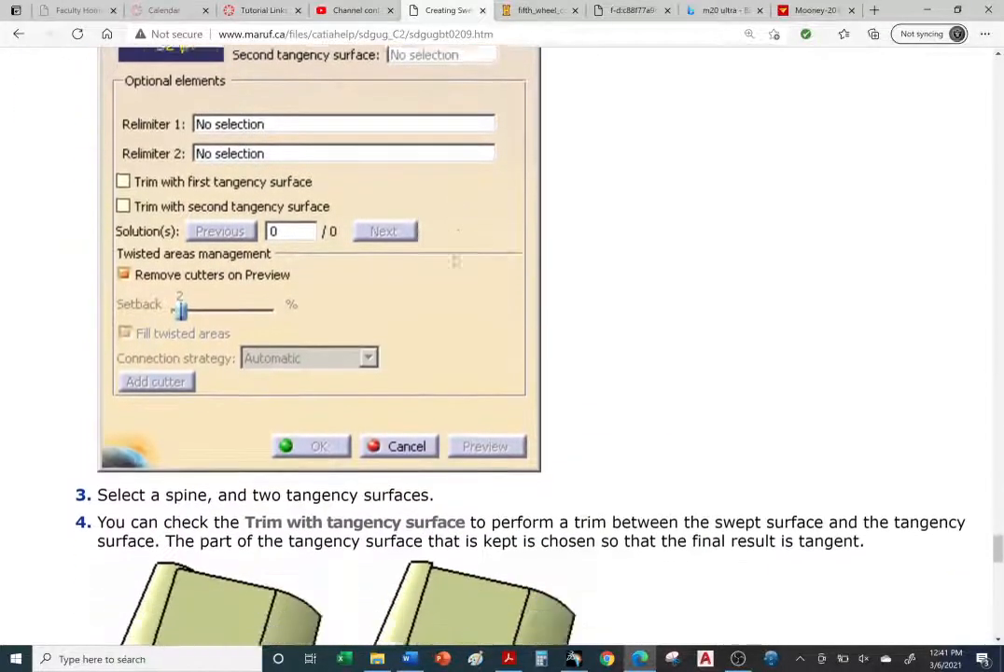
pyautogui.scroll(-2, 454, 264)
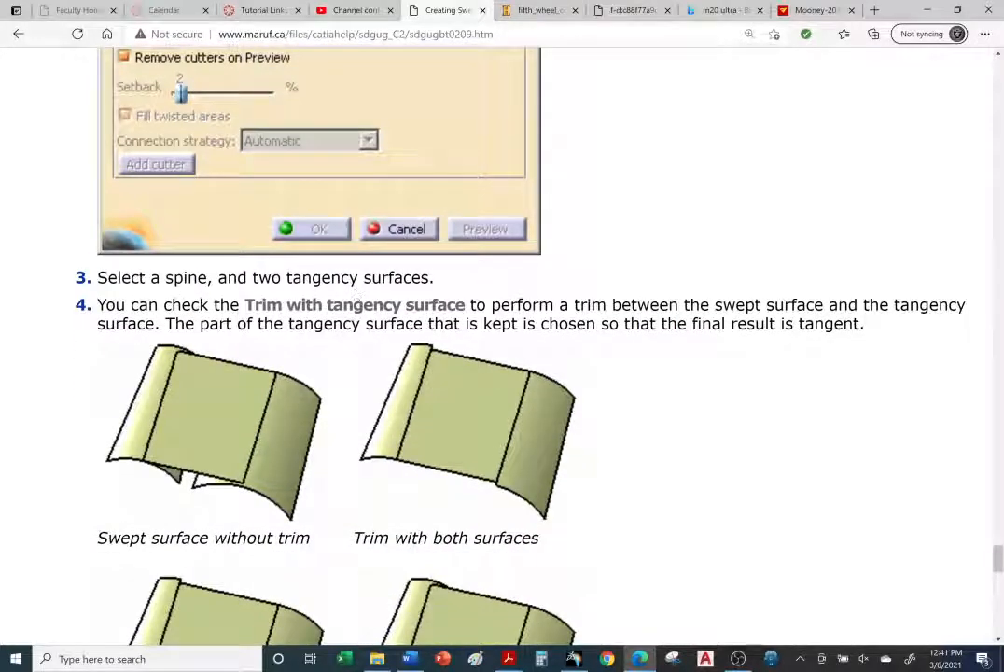
pyautogui.scroll(-3, 304, 326)
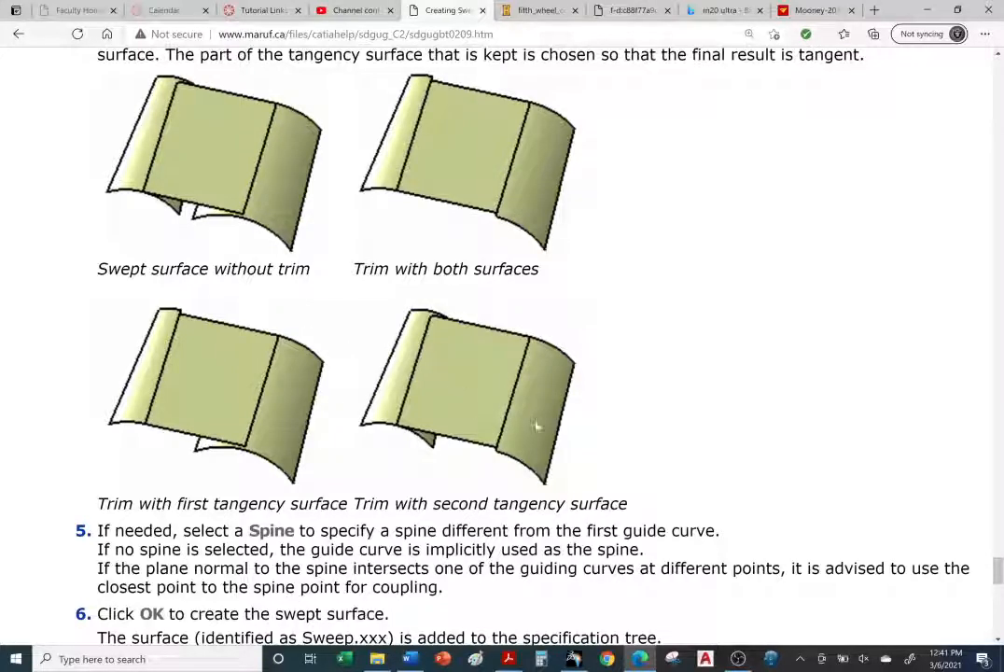
pyautogui.click(573, 659)
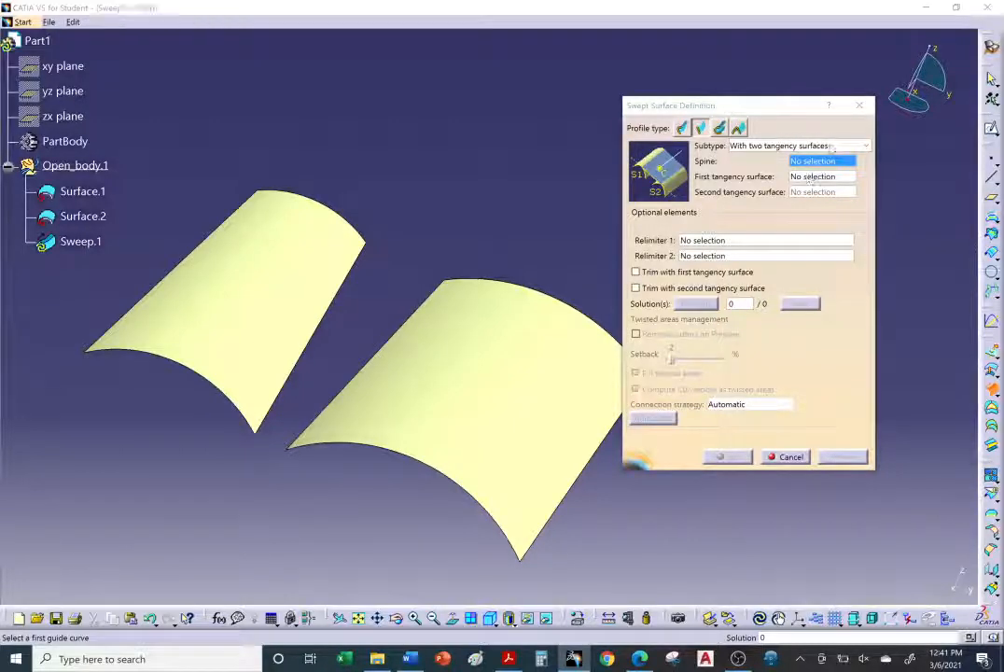
# Step: Select Surface.1 as the first tangency surface and Surface.2 as the second tangency surface
pyautogui.click(835, 146)
pyautogui.click(817, 227)
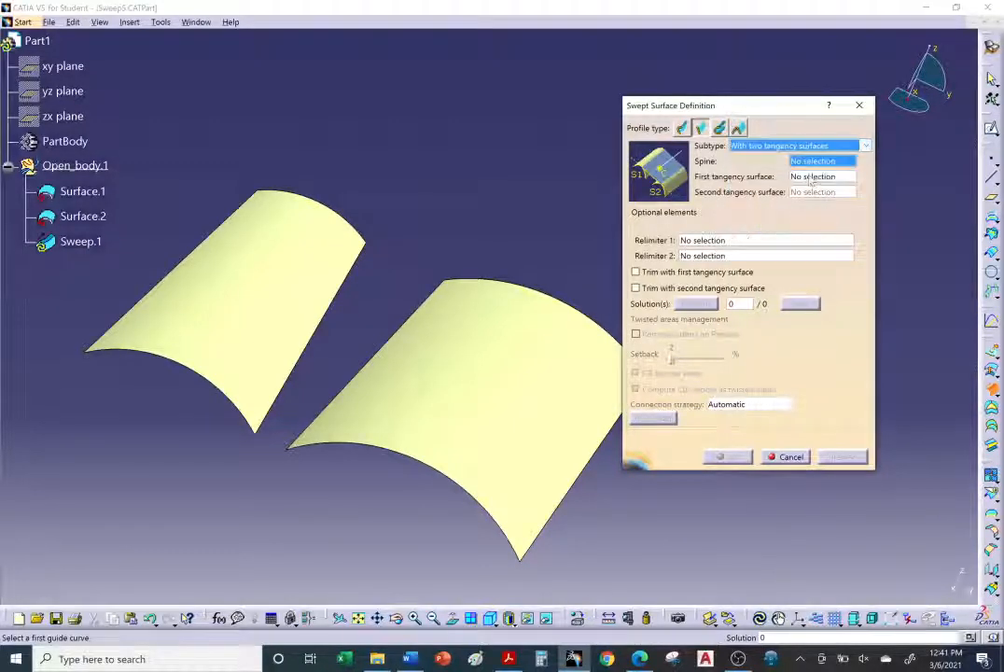
pyautogui.click(811, 178)
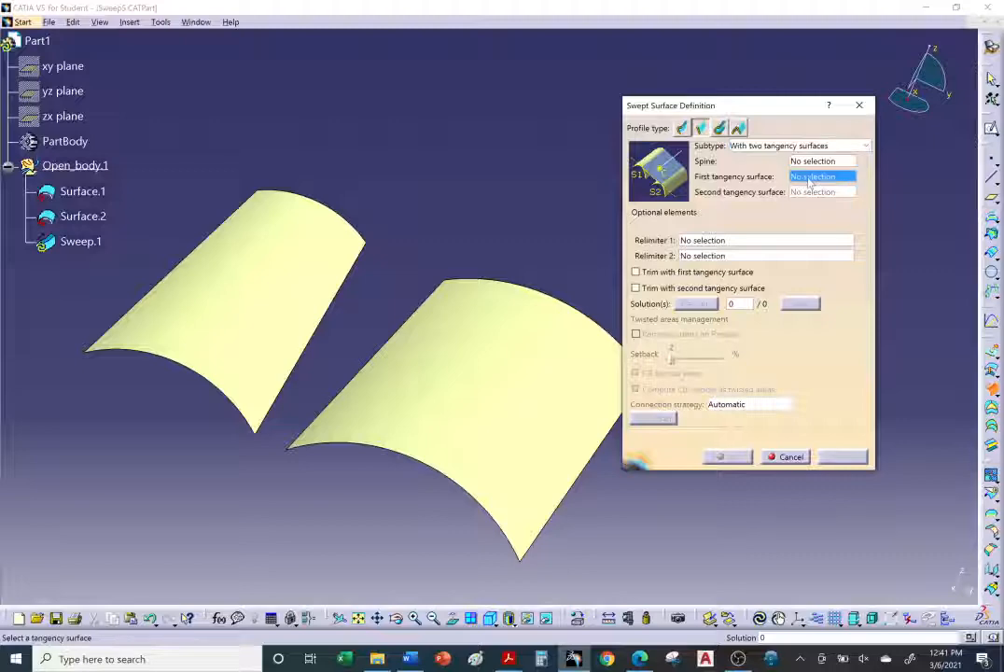
pyautogui.click(301, 259)
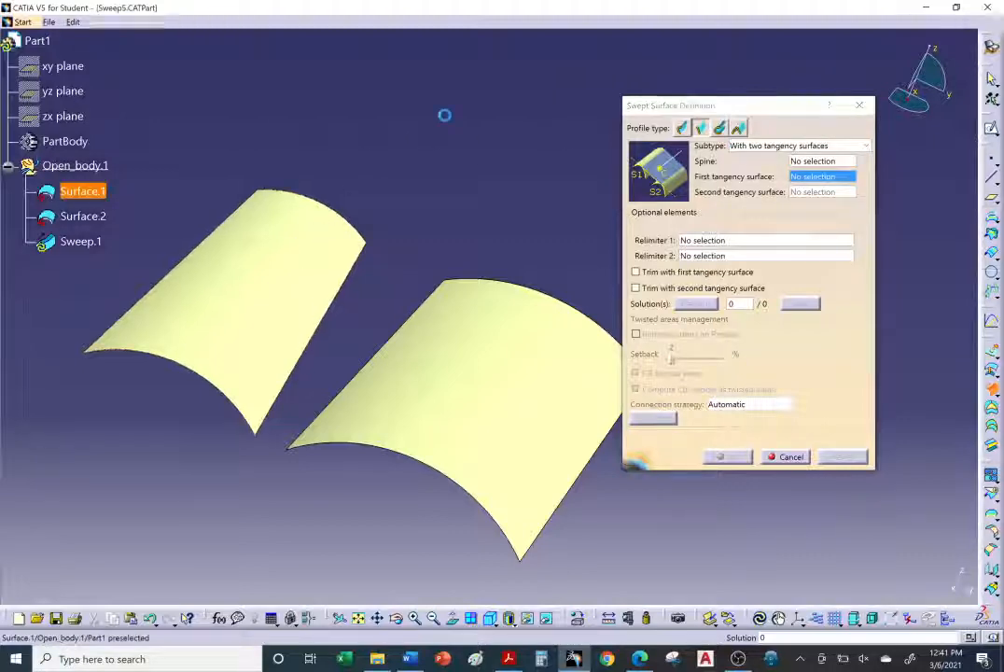
pyautogui.click(553, 379)
pyautogui.moveTo(471, 190); pyautogui.dragTo(456, 205, button='middle')
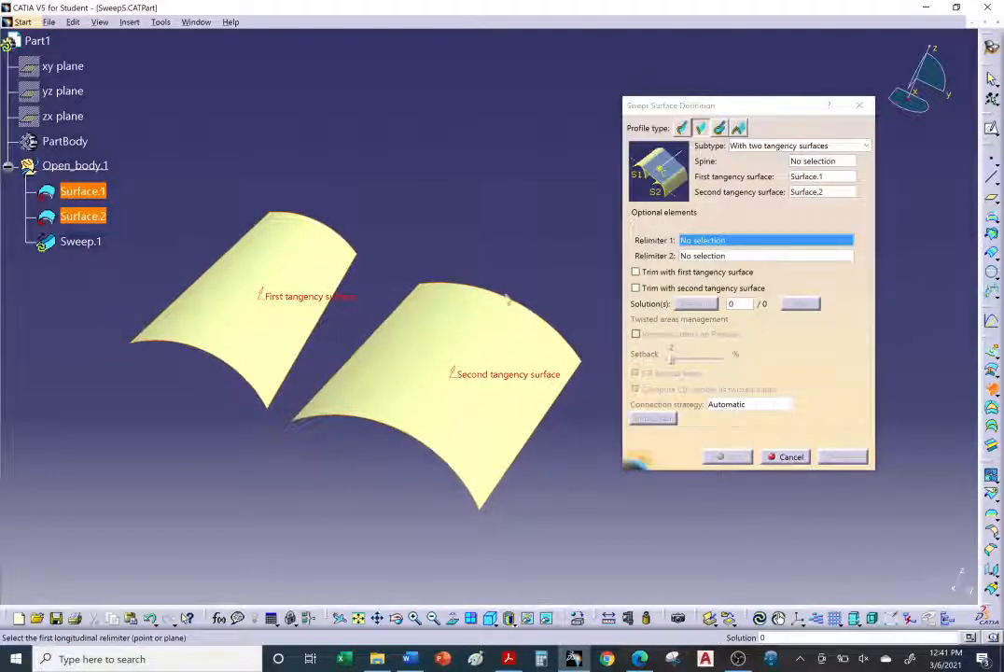
pyautogui.click(847, 459)
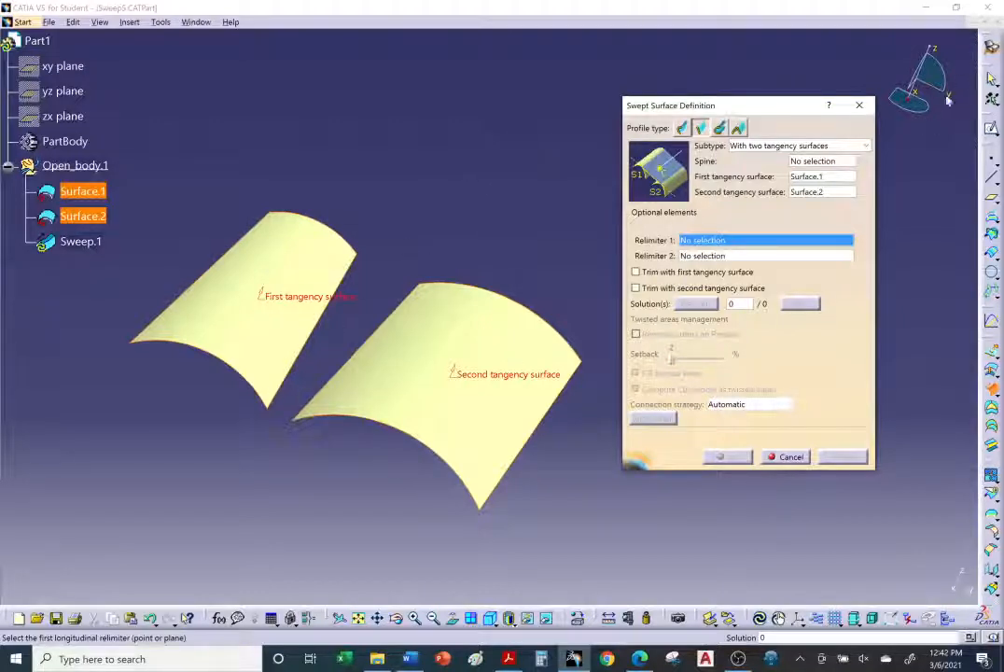
# Step: Try creating the sweep with the Y Axis as the spine
pyautogui.click(809, 161)
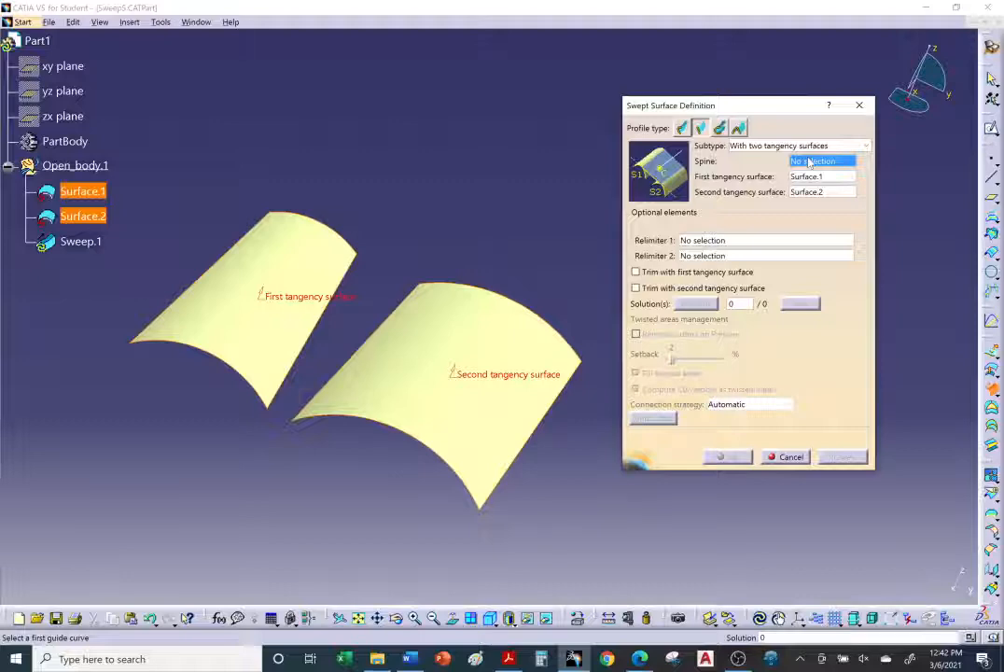
pyautogui.rightClick(809, 162)
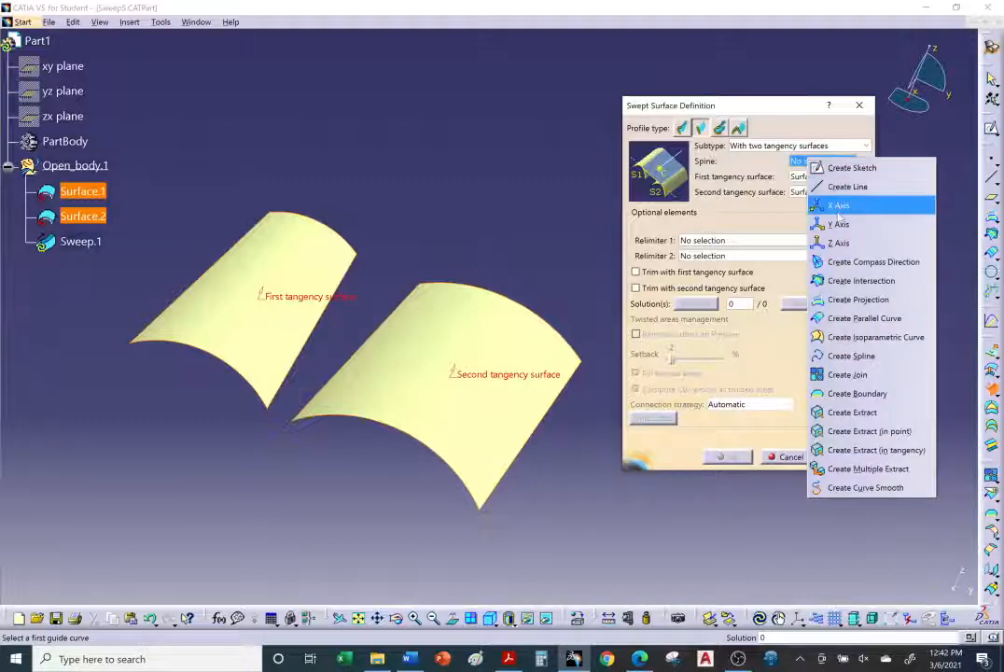
pyautogui.click(838, 224)
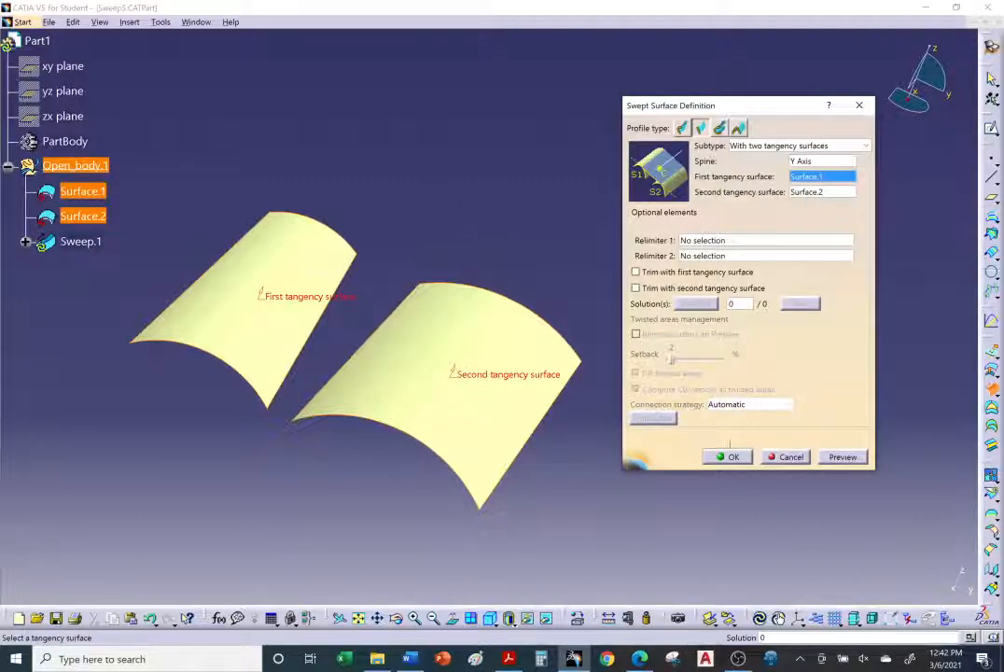
pyautogui.click(832, 458)
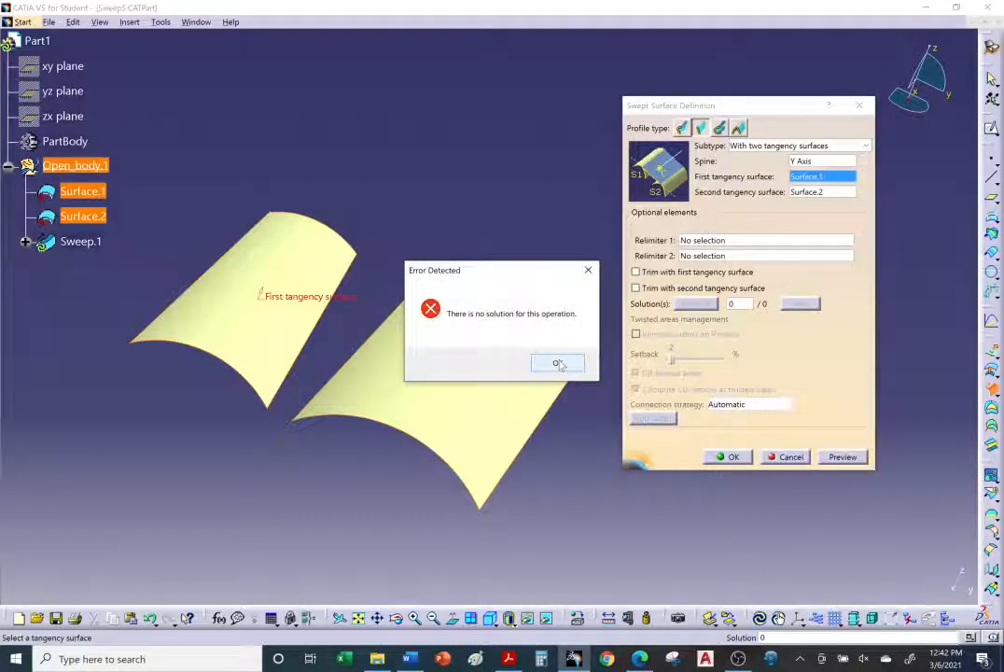
pyautogui.click(558, 364)
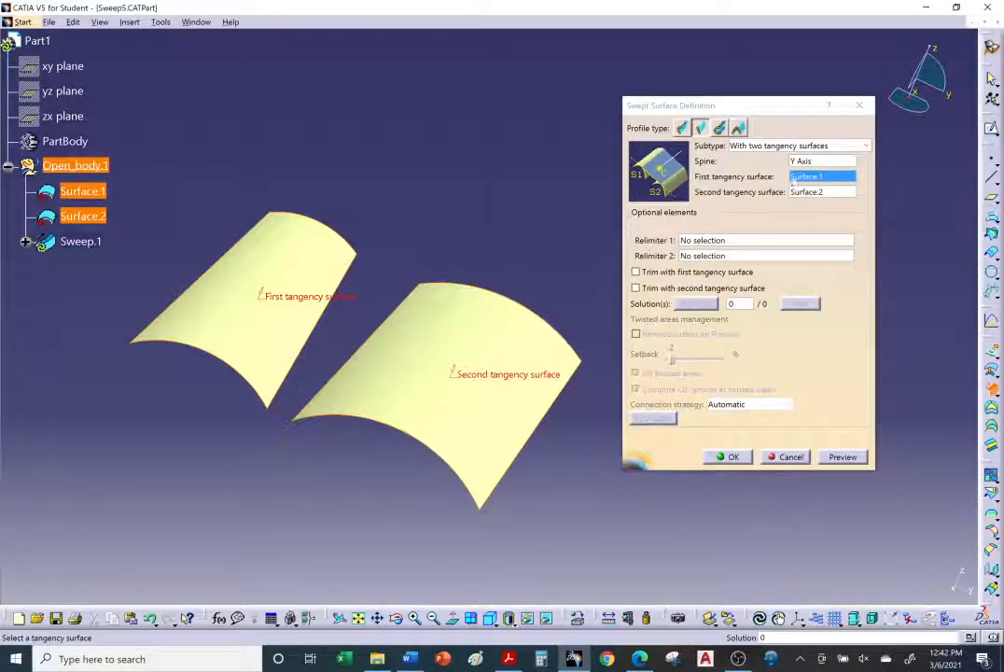
# Step: Set the X Axis as the spine, preview, and create the swept surface between the two tangency surfaces
pyautogui.click(821, 163)
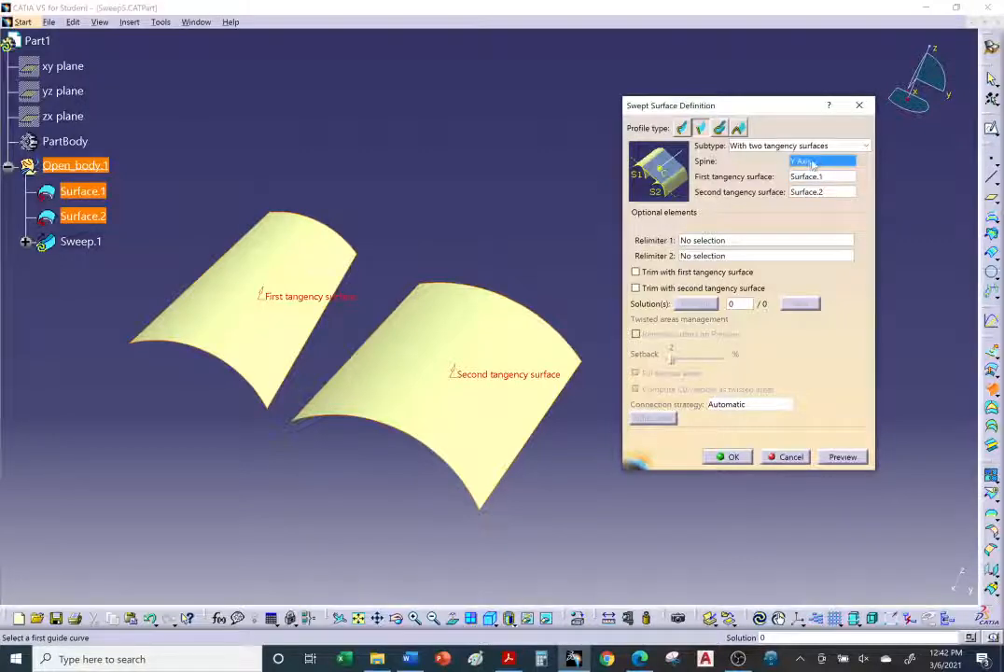
pyautogui.rightClick(811, 164)
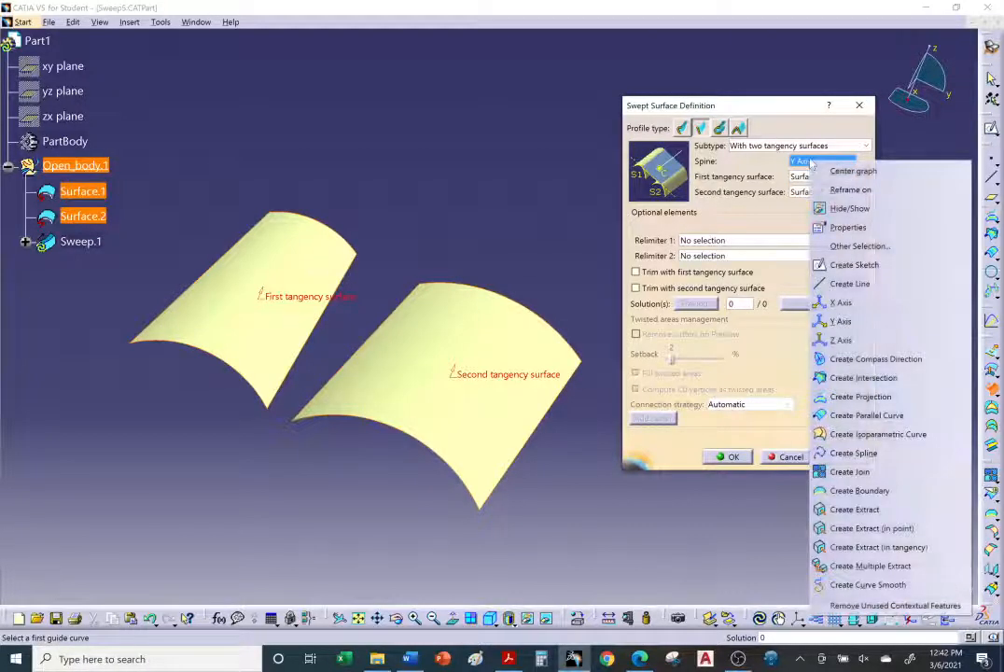
pyautogui.click(842, 303)
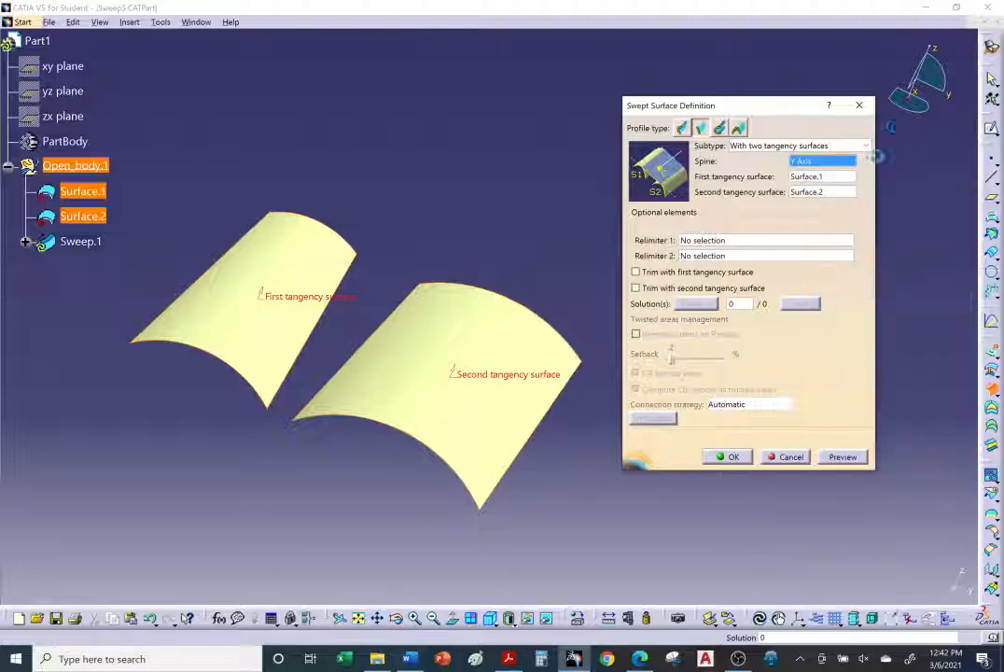
pyautogui.click(843, 457)
pyautogui.moveTo(465, 421); pyautogui.dragTo(569, 441, button='middle')
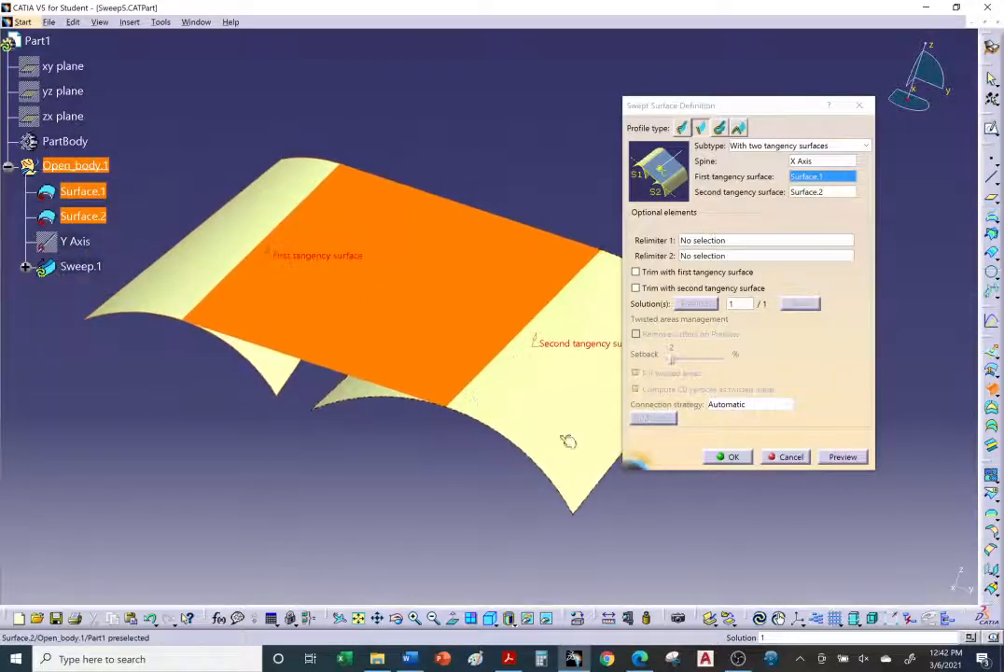
pyautogui.click(727, 457)
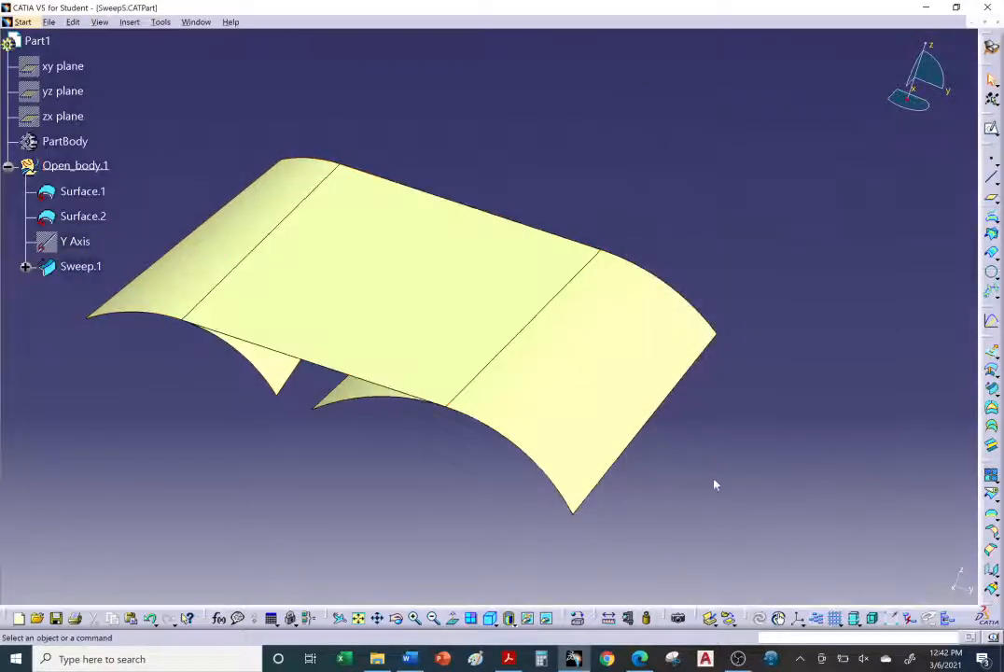
# Step: Edit the sweep to trim with both the first and second tangency surfaces and confirm
pyautogui.moveTo(713, 481); pyautogui.dragTo(344, 295, button='middle')
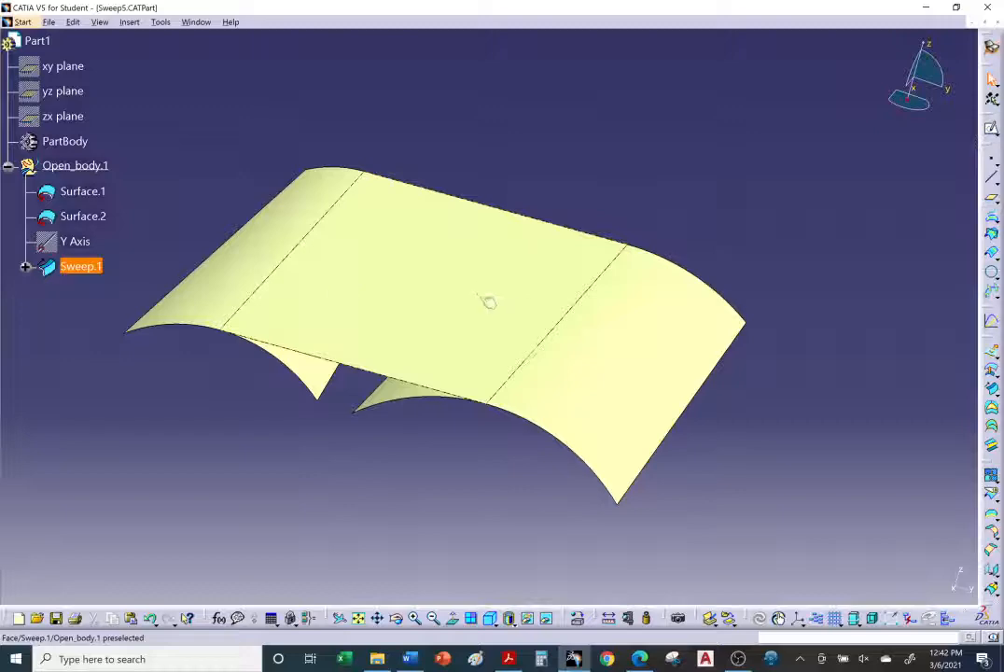
pyautogui.doubleClick(455, 282)
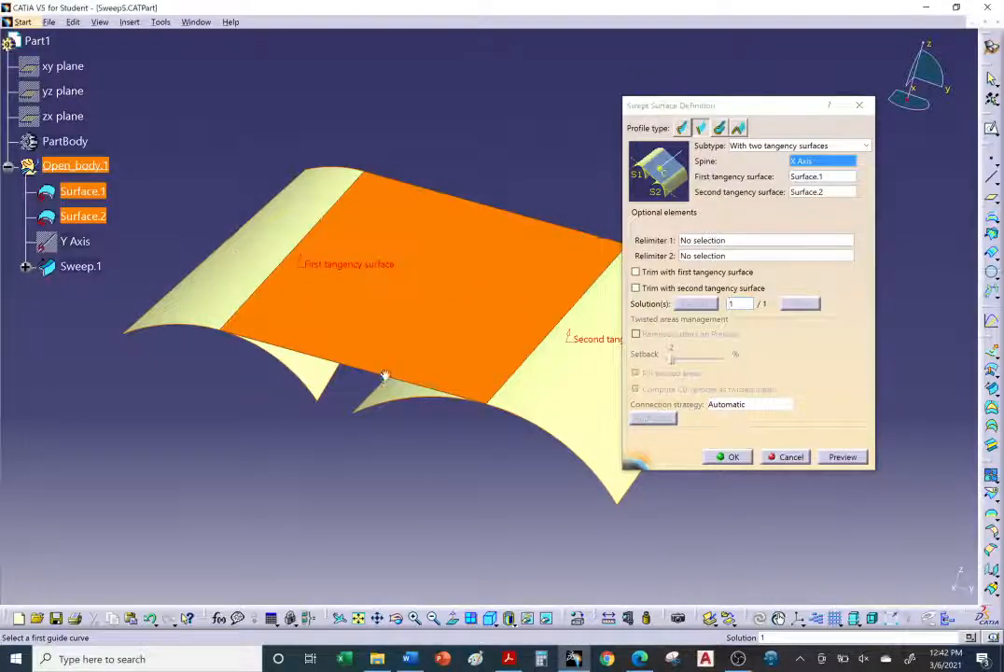
pyautogui.moveTo(386, 376); pyautogui.dragTo(357, 386, button='middle')
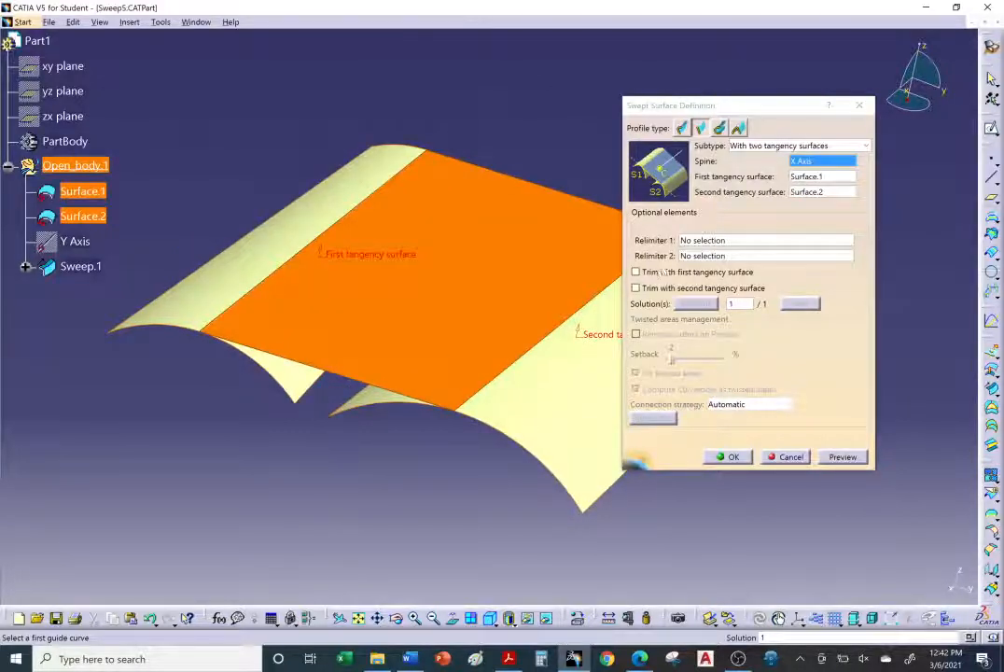
pyautogui.click(654, 272)
pyautogui.click(665, 288)
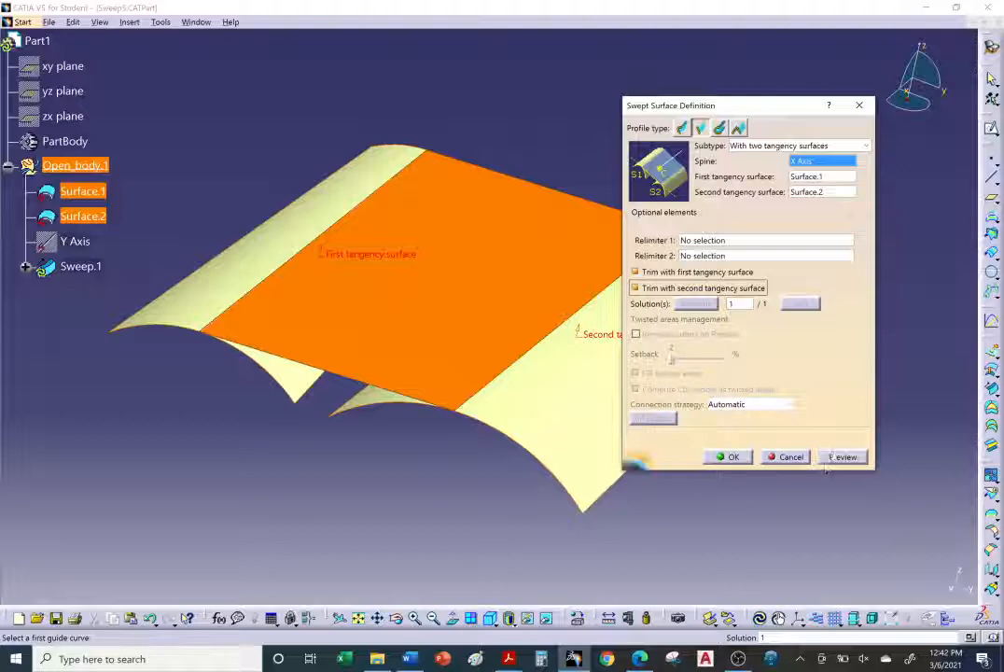
pyautogui.click(728, 457)
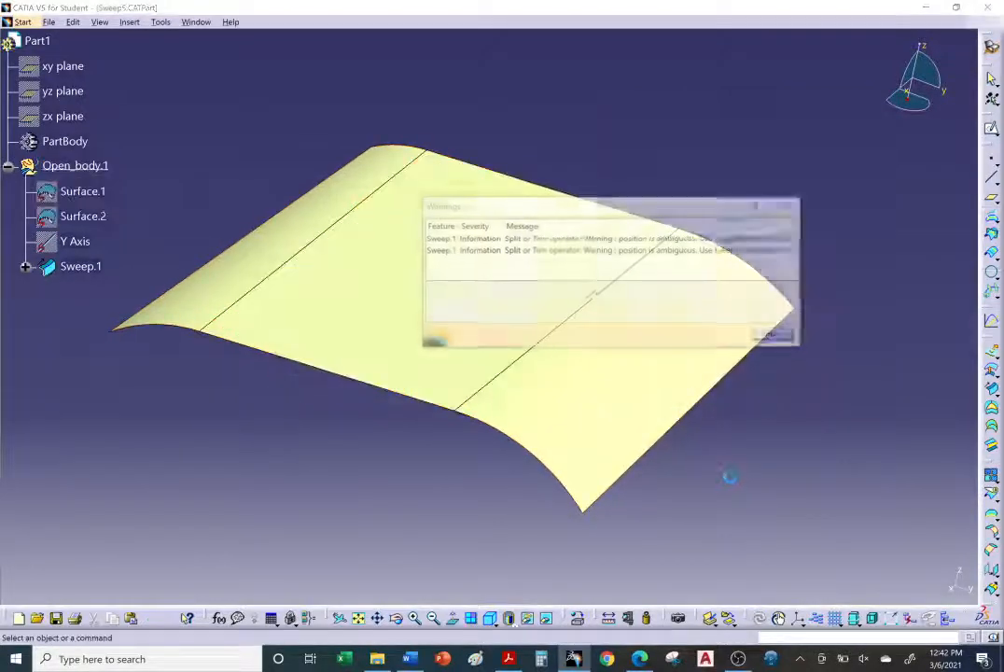
pyautogui.click(771, 334)
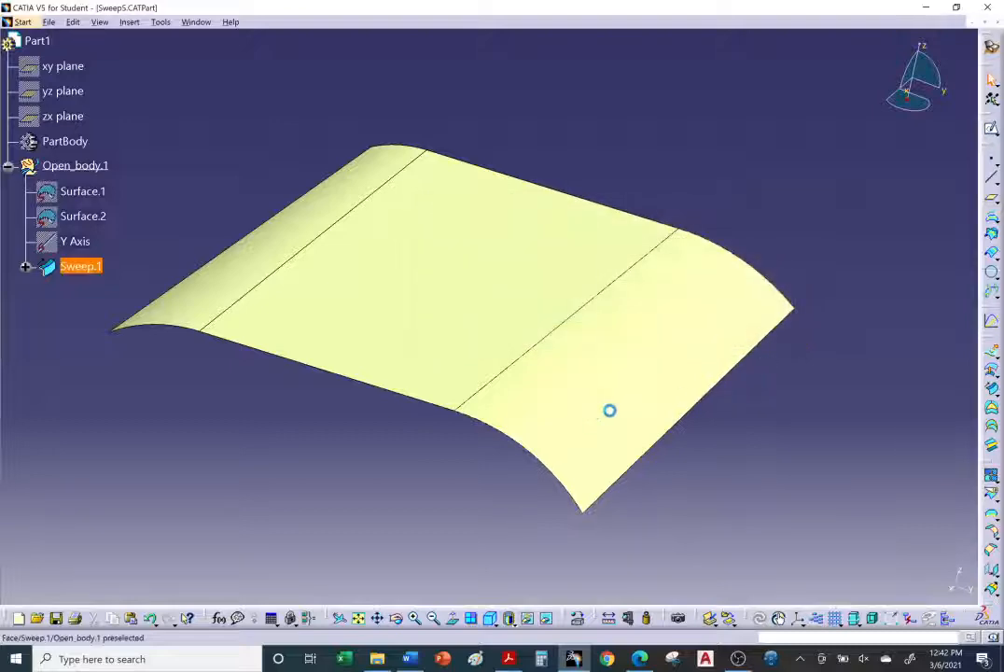
# Step: Switch to the Tutorial Links Surfaces document in Word
pyautogui.moveTo(609, 410); pyautogui.dragTo(796, 467, button='middle')
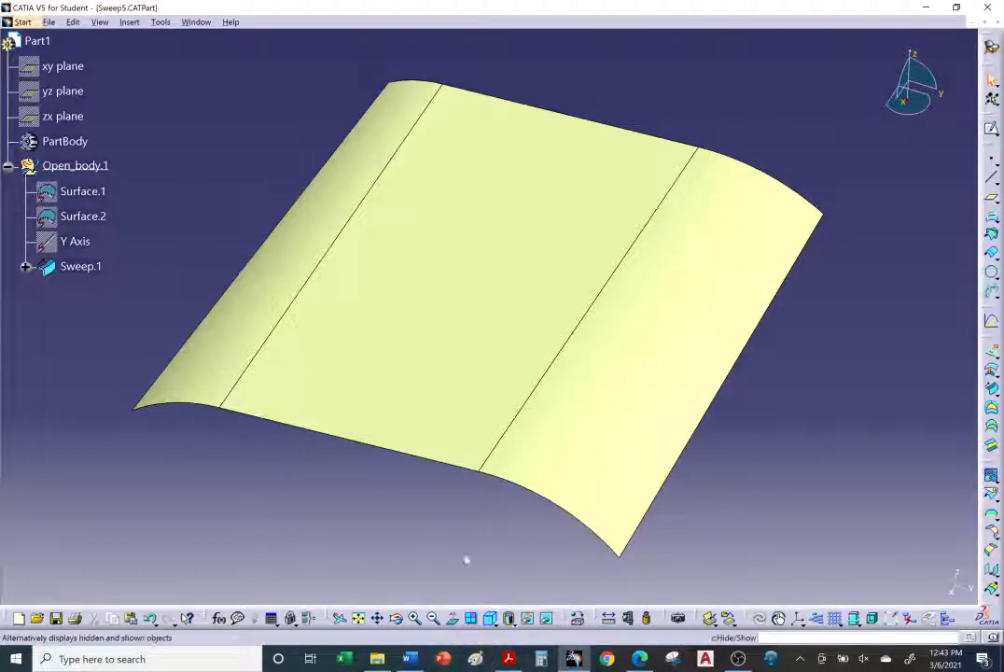
pyautogui.moveTo(456, 520); pyautogui.dragTo(413, 513, button='middle')
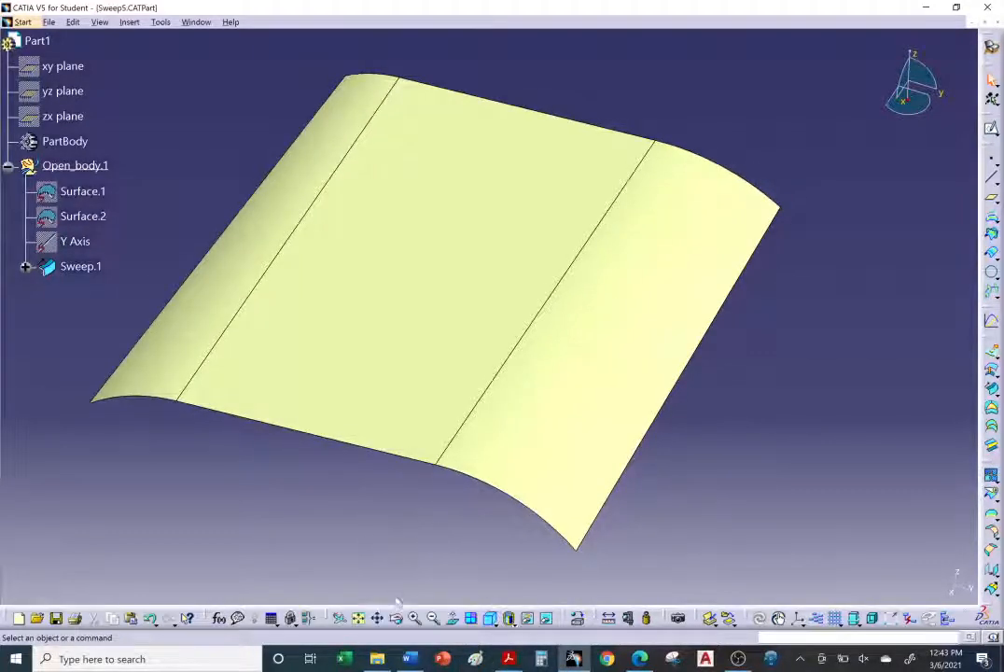
pyautogui.click(637, 661)
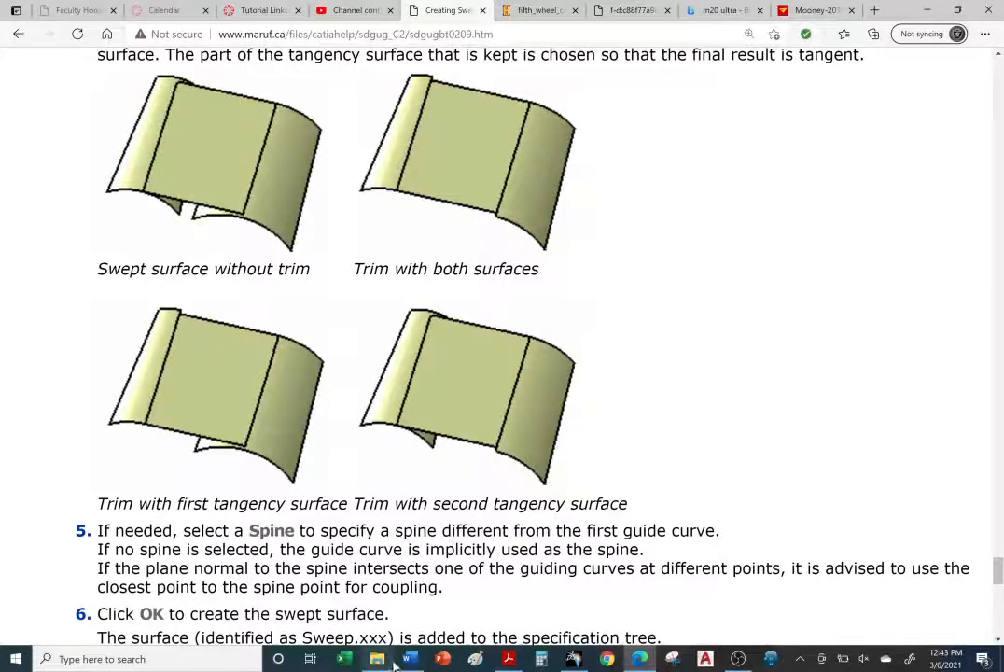
pyautogui.click(410, 662)
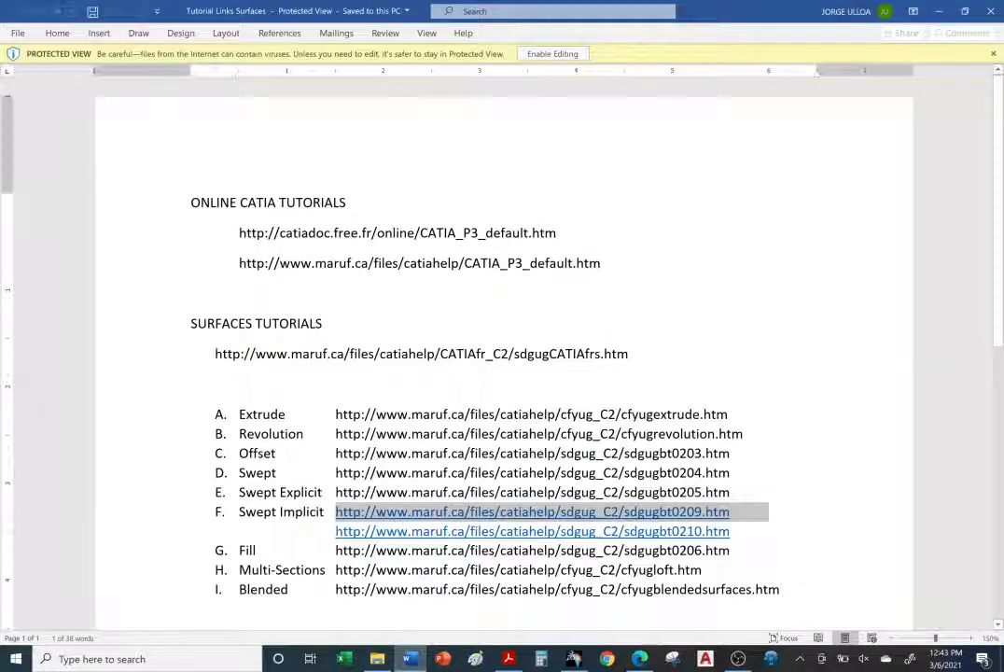
# Step: Copy the second Swept Implicit tutorial link, ending in sdgugbt0210.htm, from the document
pyautogui.scroll(-1, 502, 373)
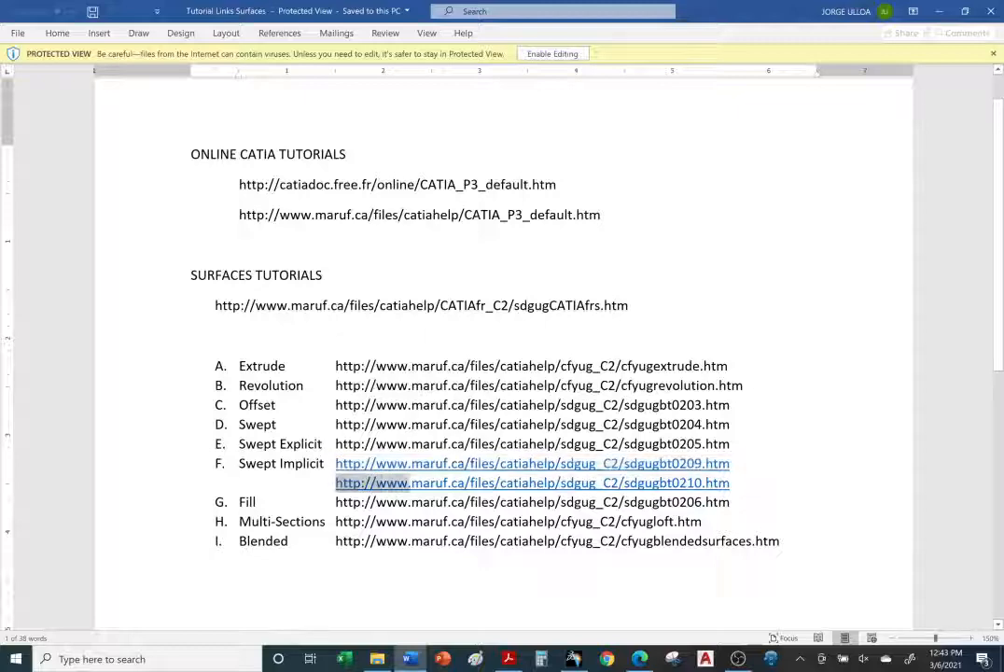
pyautogui.moveTo(410, 483); pyautogui.dragTo(731, 484)
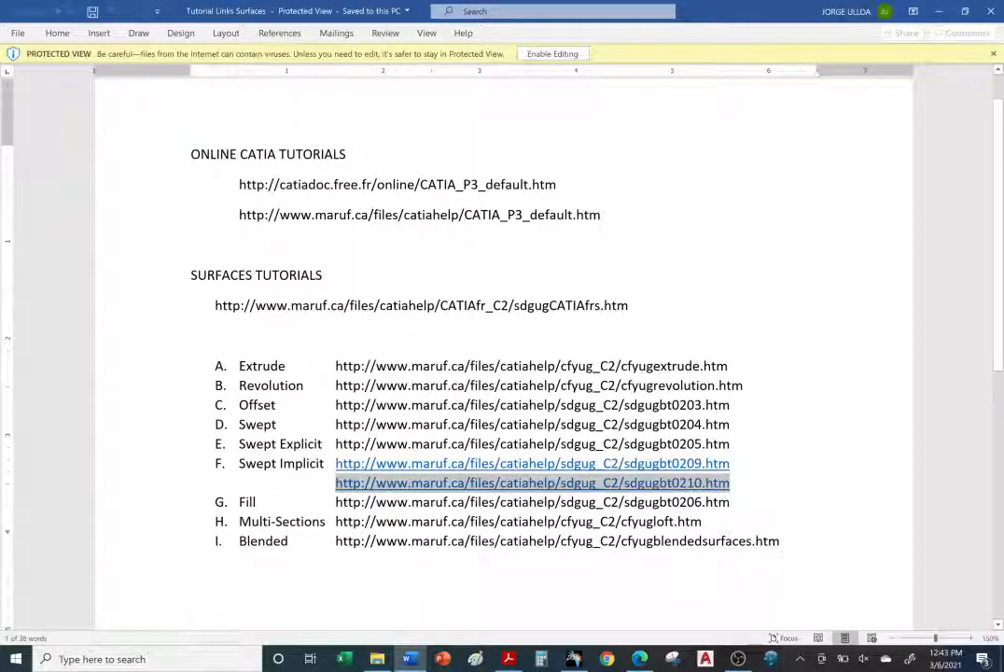
pyautogui.rightClick(705, 489)
pyautogui.click(739, 149)
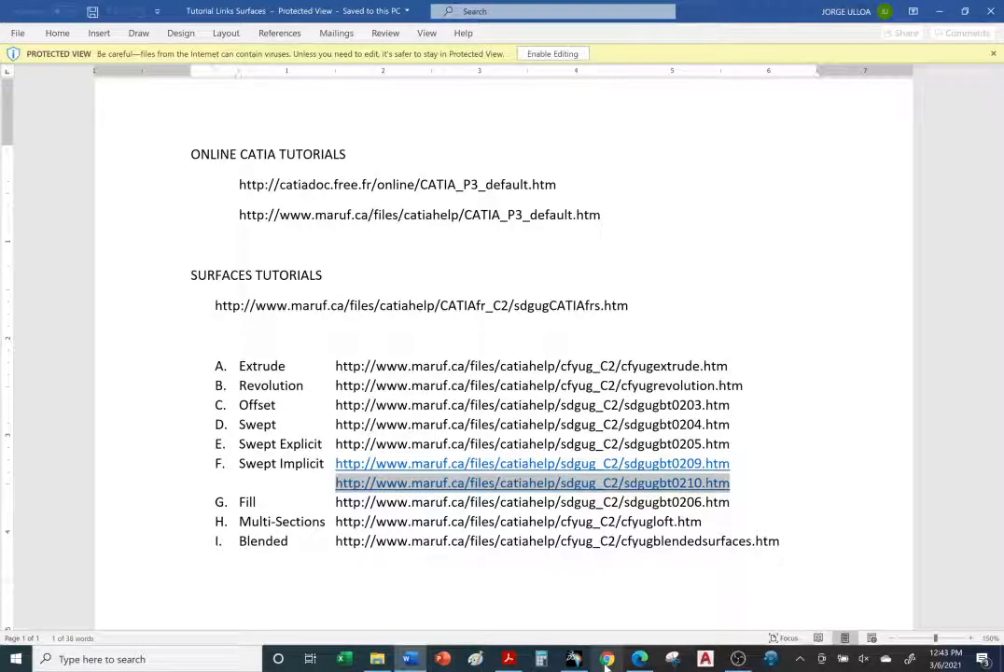
# Step: Open the copied sdgugbt0210.htm link in the browser's current tab to reach the circular-profile sweep tutorial
pyautogui.moveTo(640, 659)
pyautogui.click(639, 597)
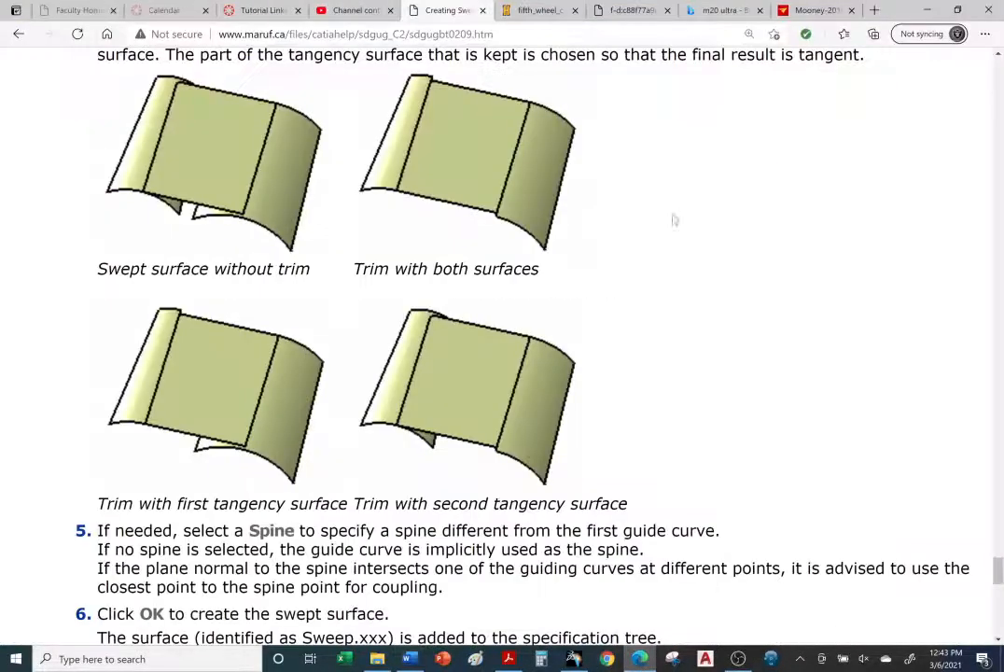
pyautogui.hotkey('ctrl', 'l')
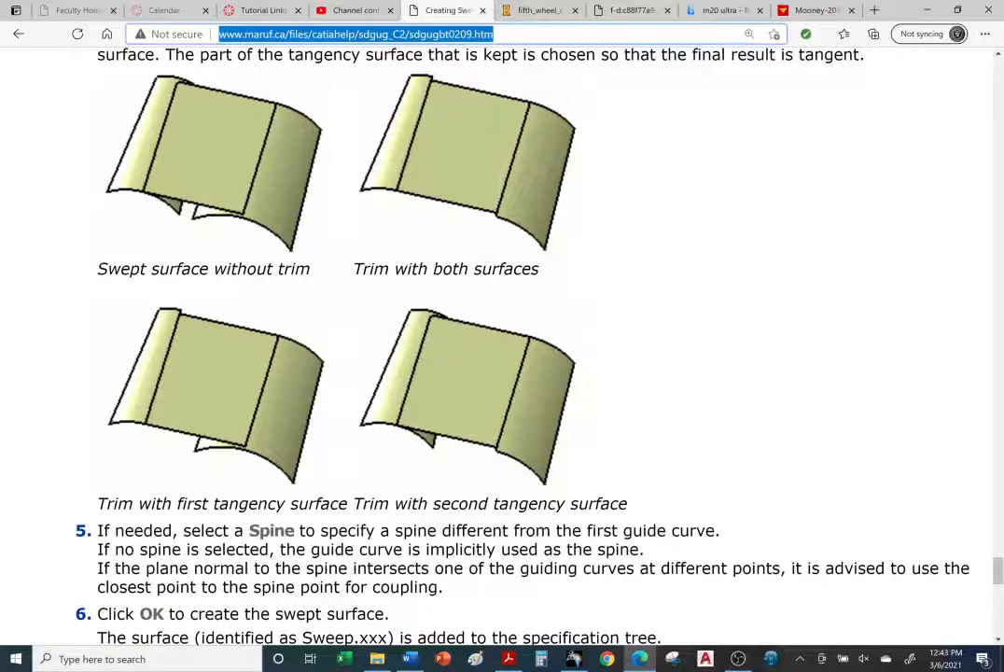
pyautogui.hotkey('ctrl', 'v')
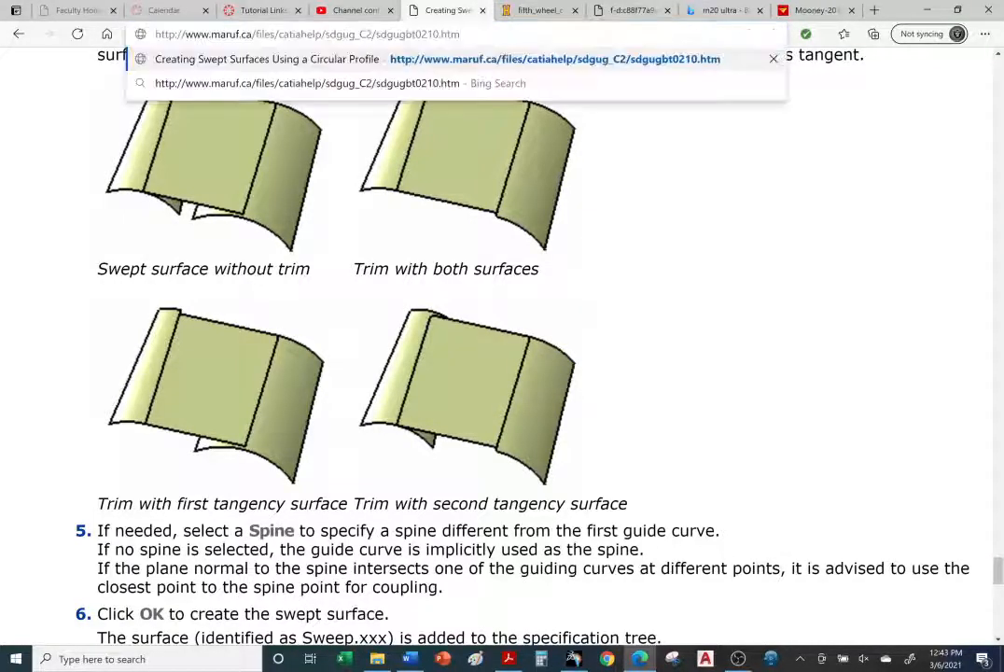
pyautogui.press('Return')
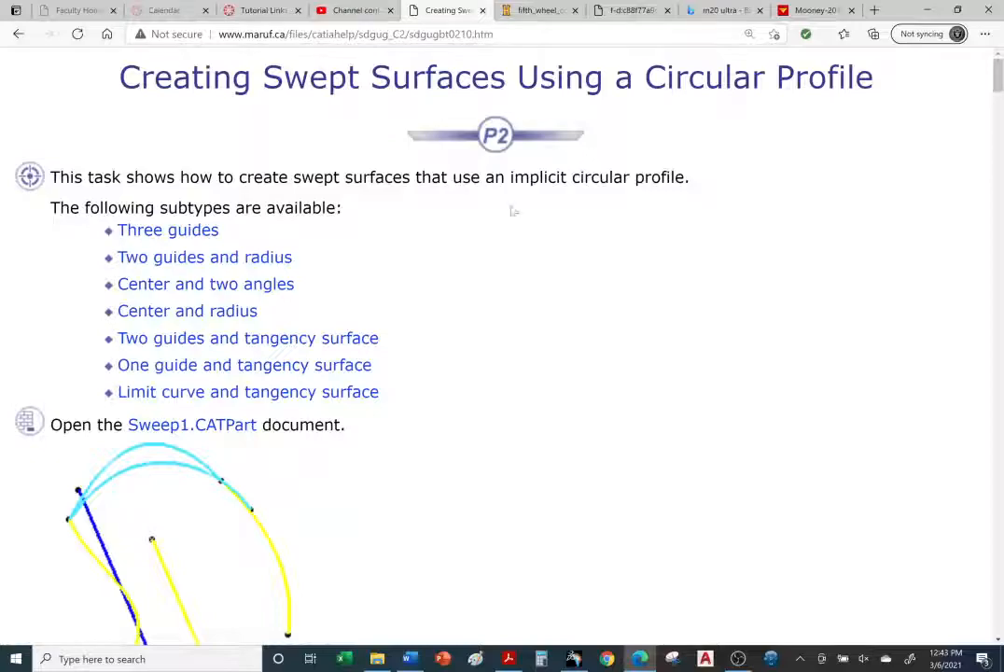
pyautogui.scroll(-6, 513, 212)
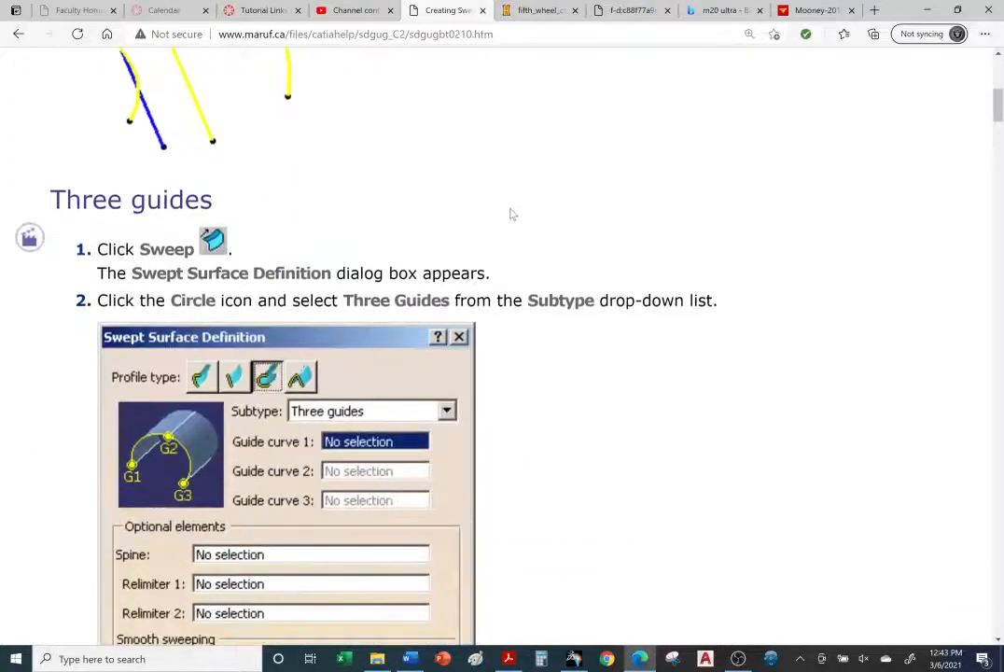
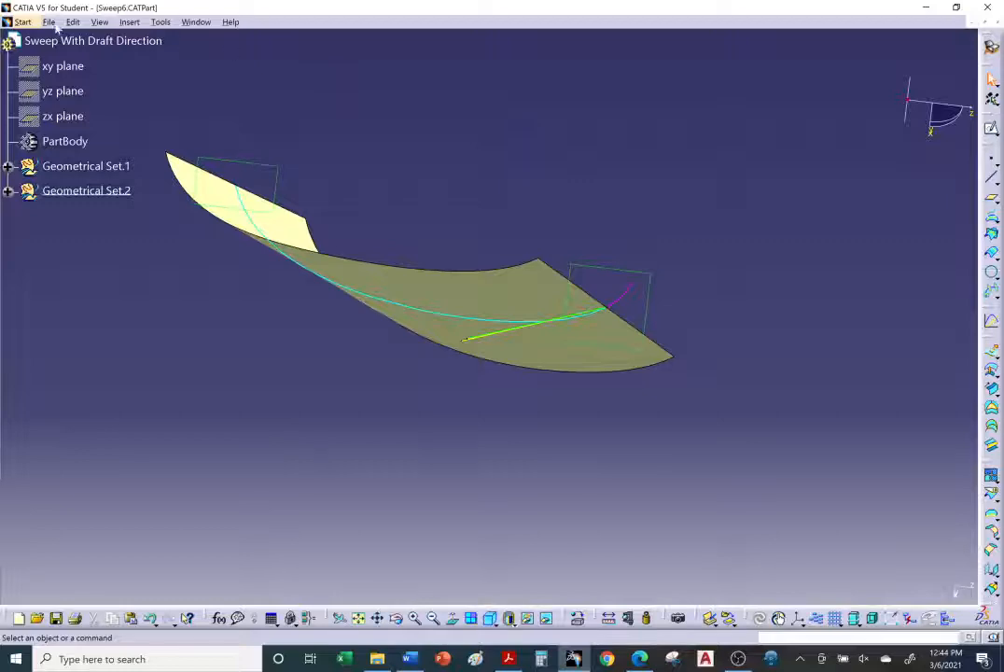
# Step: Save the part as Sweep6 complete in the f. Creating Swept Surfaces Using Linear Profile folder, then close it
pyautogui.click(48, 21)
pyautogui.click(57, 114)
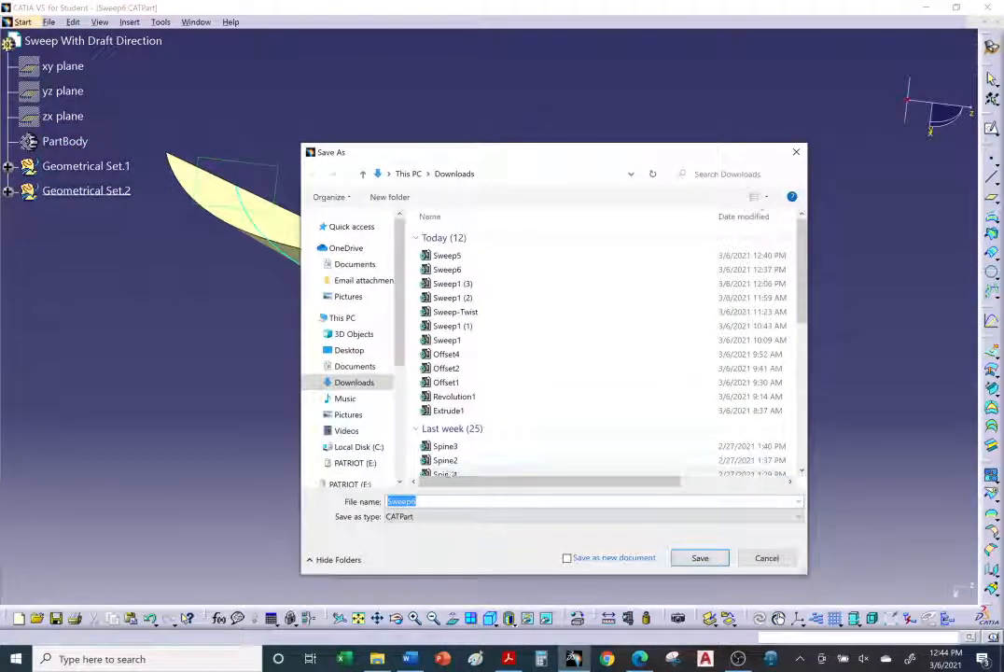
pyautogui.click(349, 350)
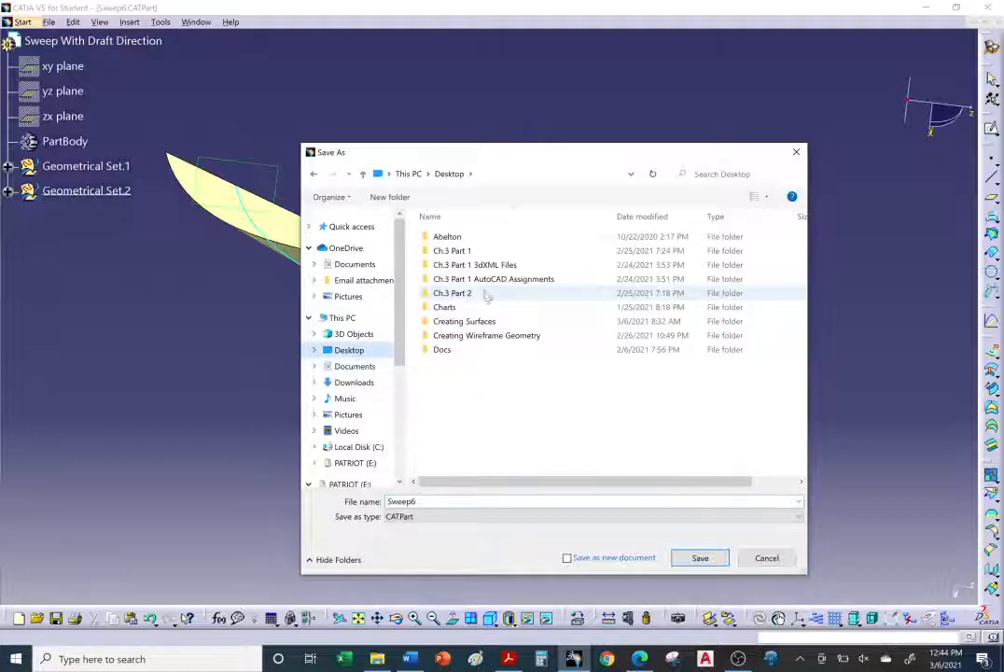
pyautogui.doubleClick(438, 321)
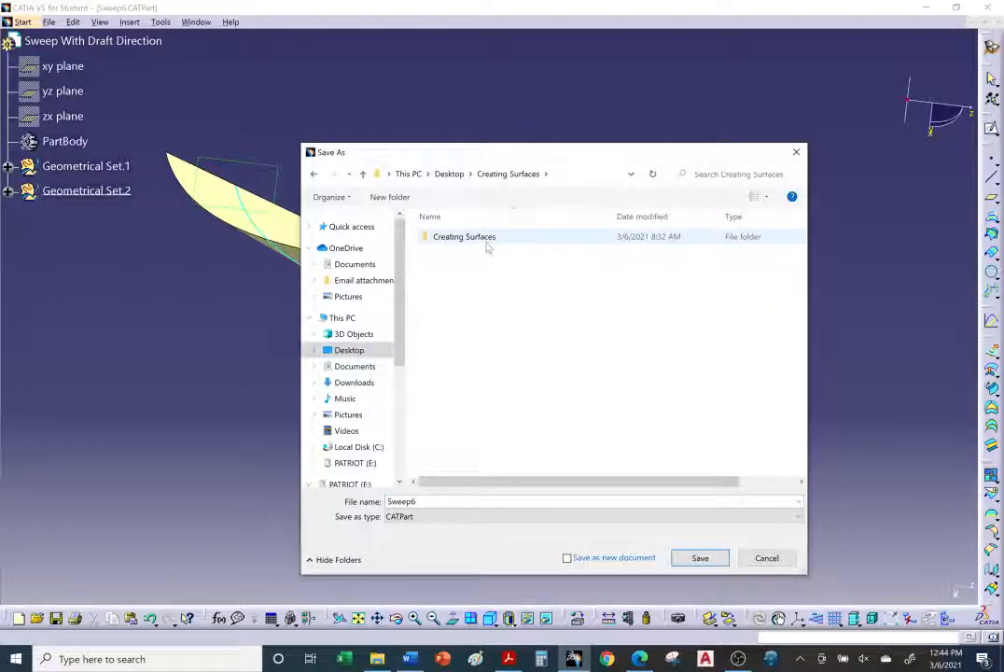
pyautogui.doubleClick(434, 237)
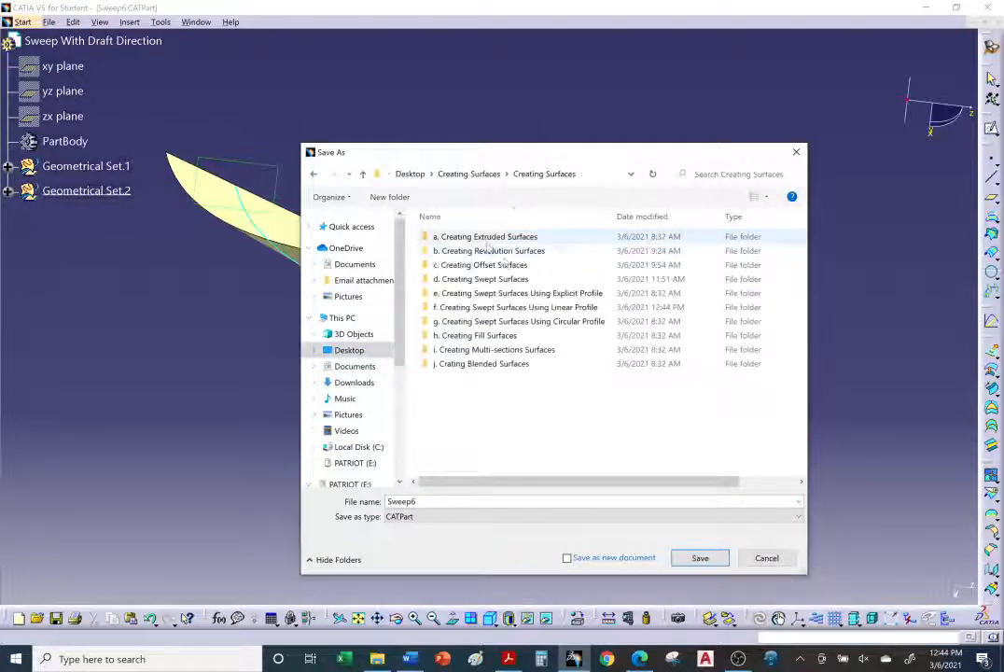
pyautogui.doubleClick(558, 308)
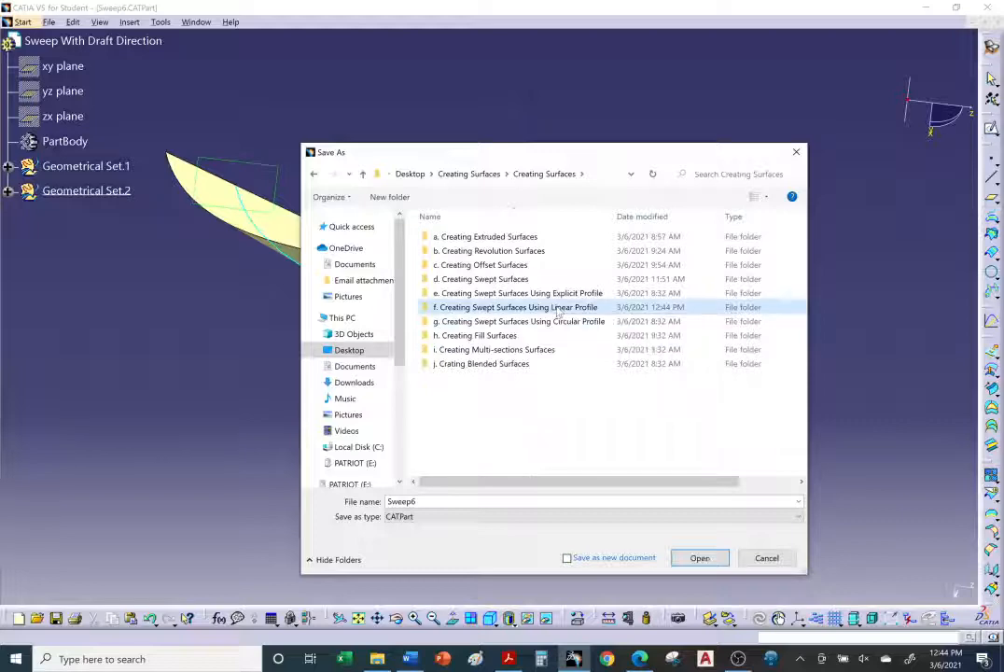
pyautogui.click(448, 502)
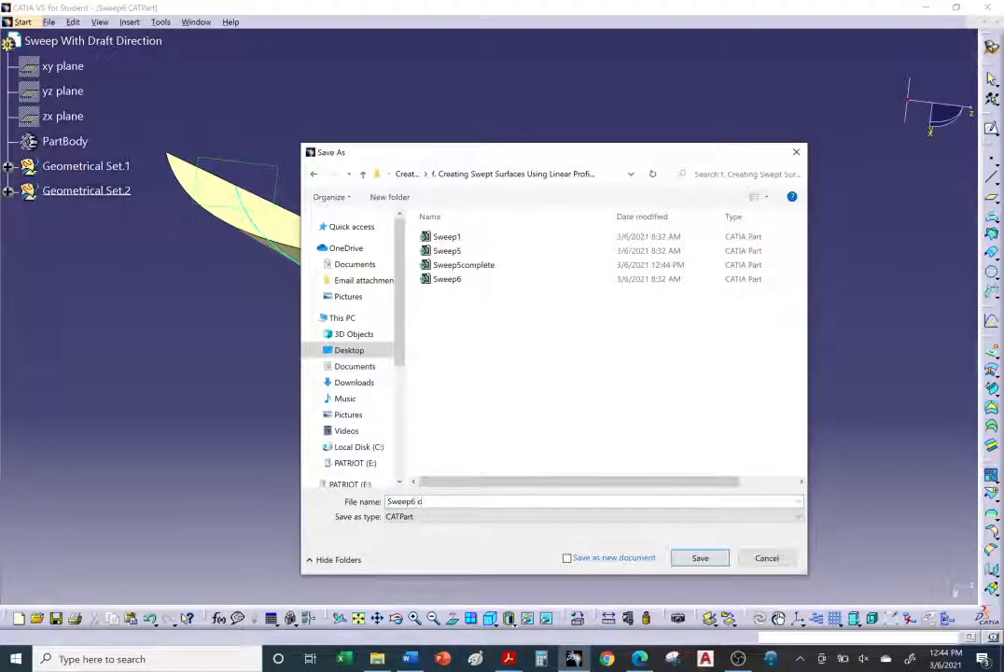
pyautogui.write('complete')
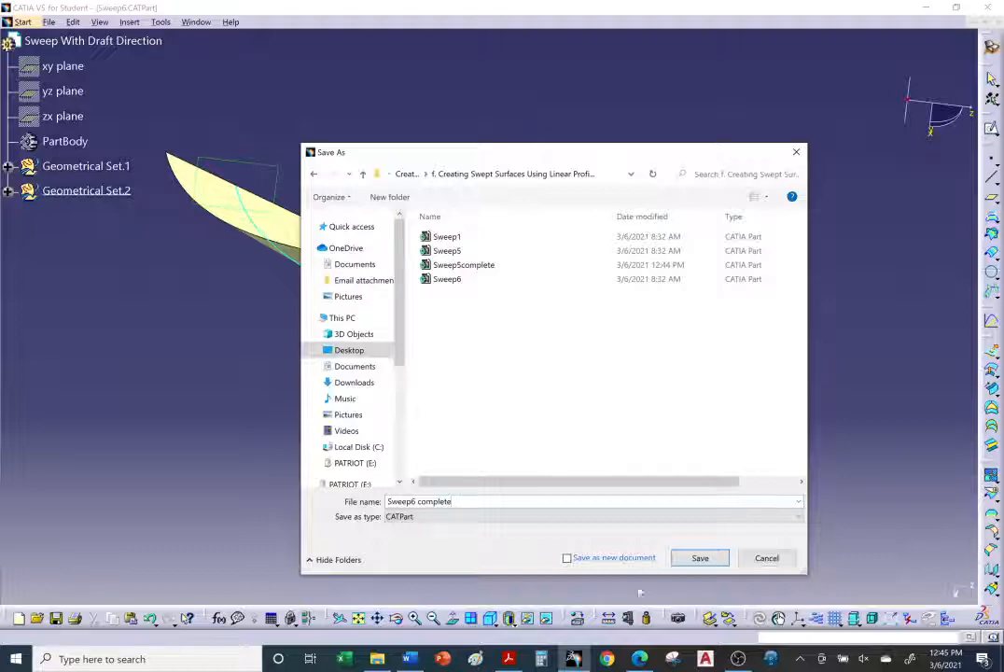
pyautogui.click(702, 558)
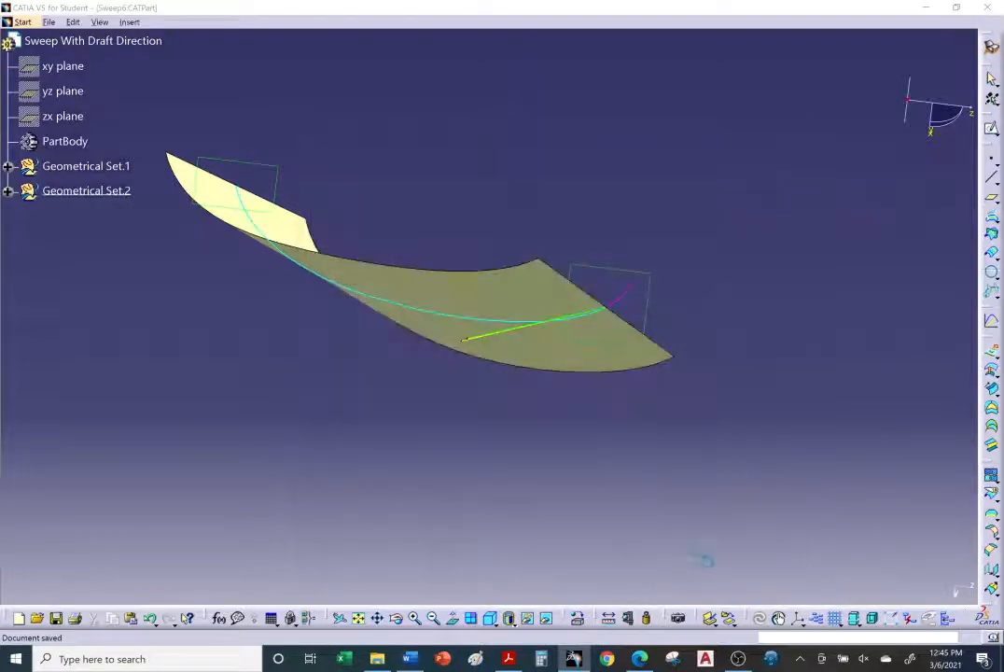
pyautogui.click(999, 24)
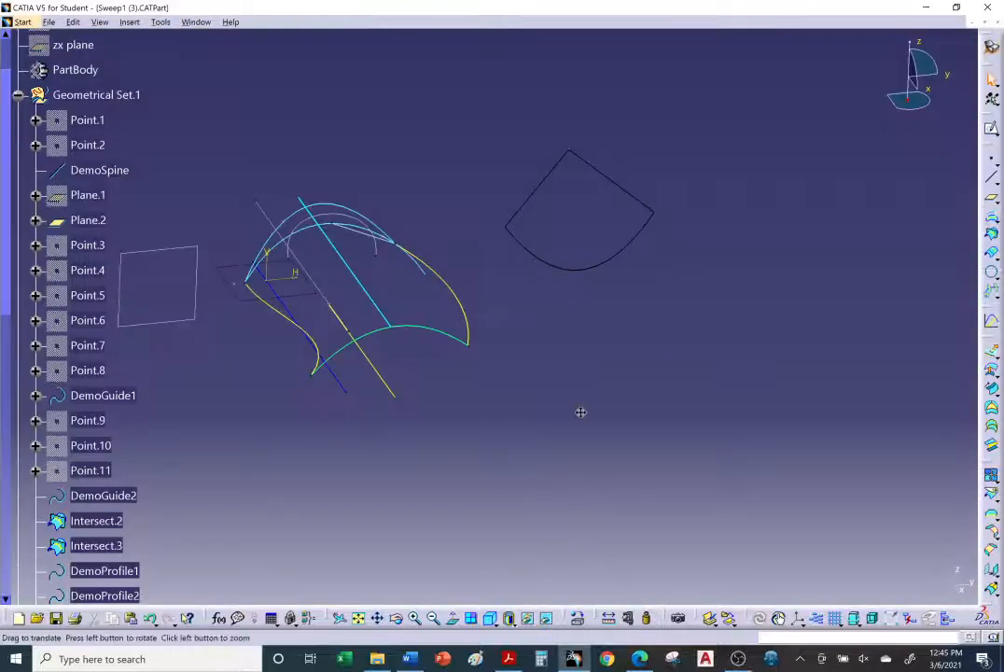
# Step: Save the Sweep1 (3) part as Sweep1 complete in the same linear-profile folder, then close it
pyautogui.click(49, 21)
pyautogui.click(58, 114)
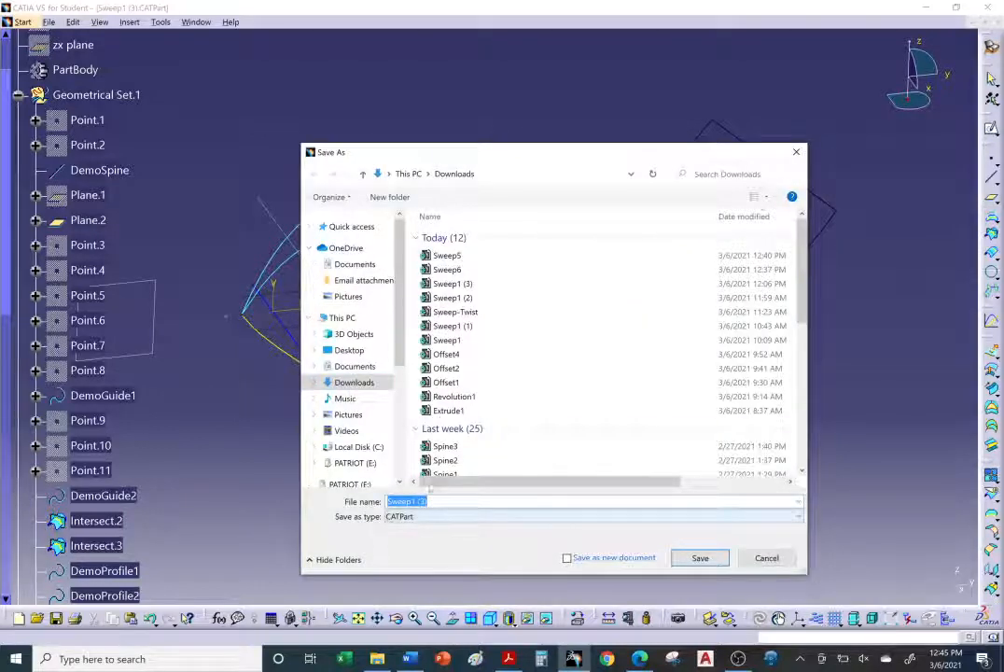
pyautogui.click(348, 351)
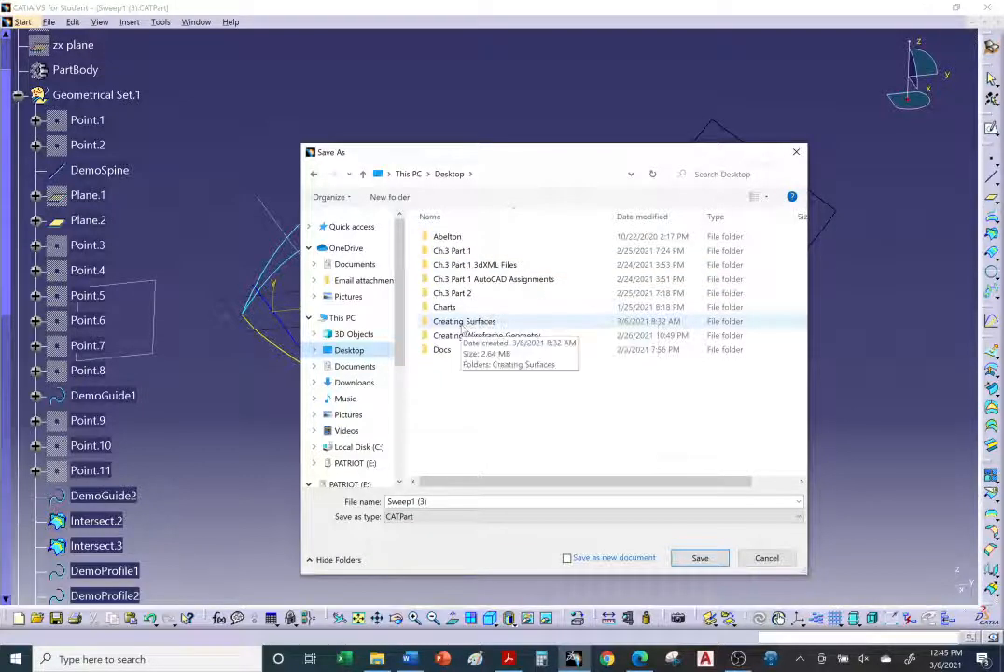
pyautogui.doubleClick(464, 322)
pyautogui.doubleClick(464, 238)
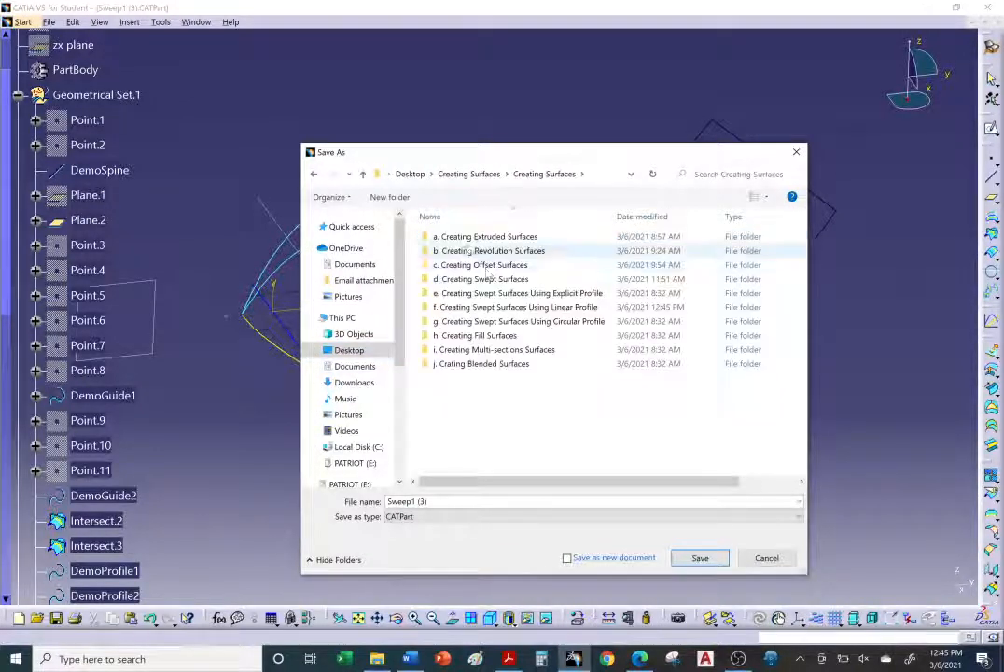
pyautogui.click(528, 310)
pyautogui.press('Return')
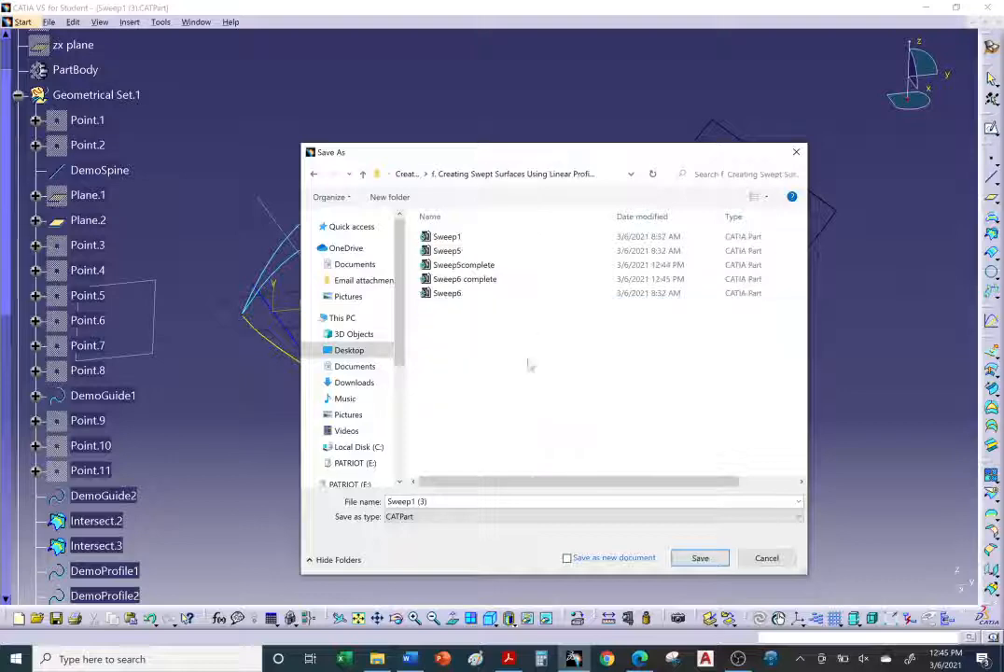
pyautogui.click(457, 501)
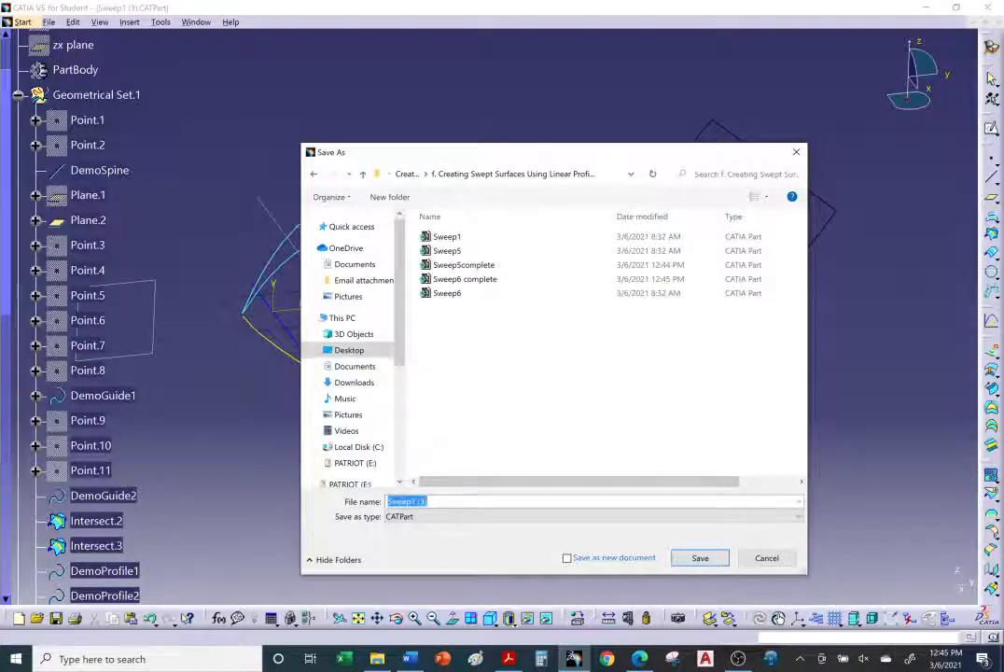
pyautogui.moveTo(429, 501); pyautogui.dragTo(418, 501)
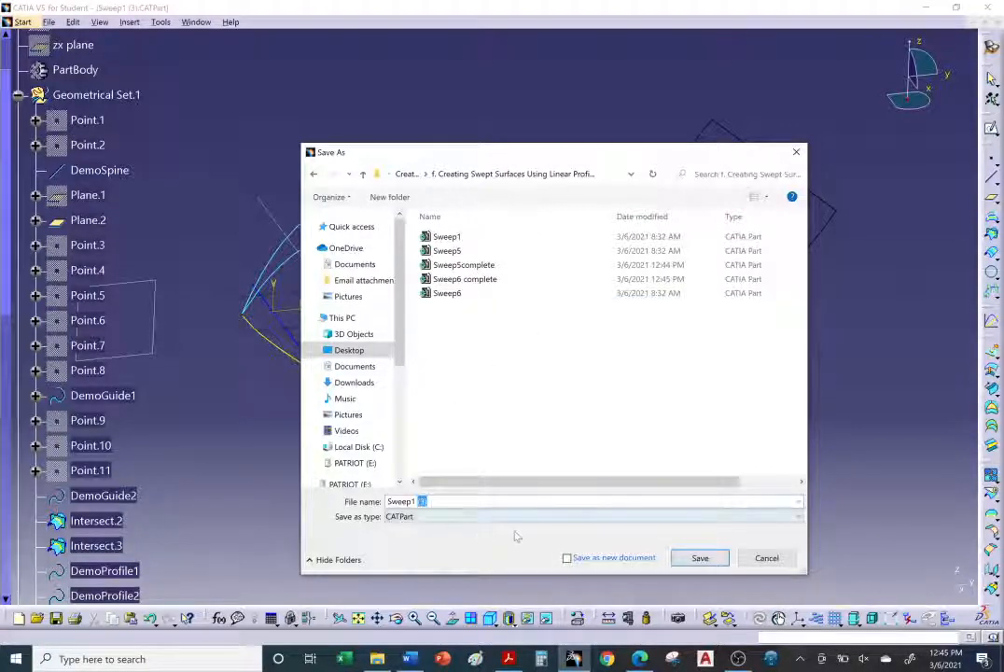
pyautogui.write('complete')
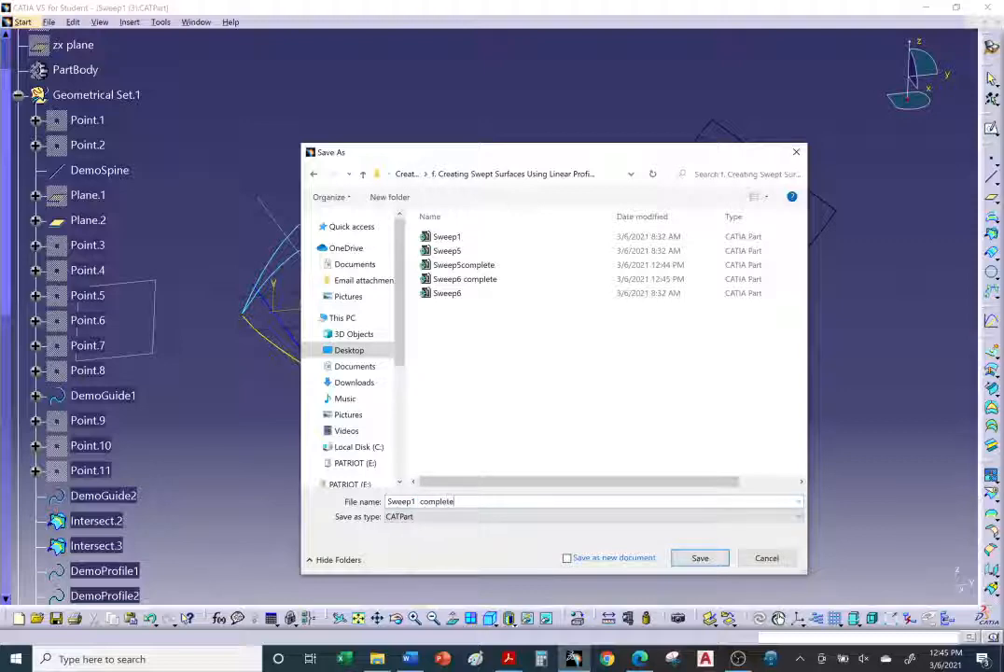
pyautogui.click(700, 558)
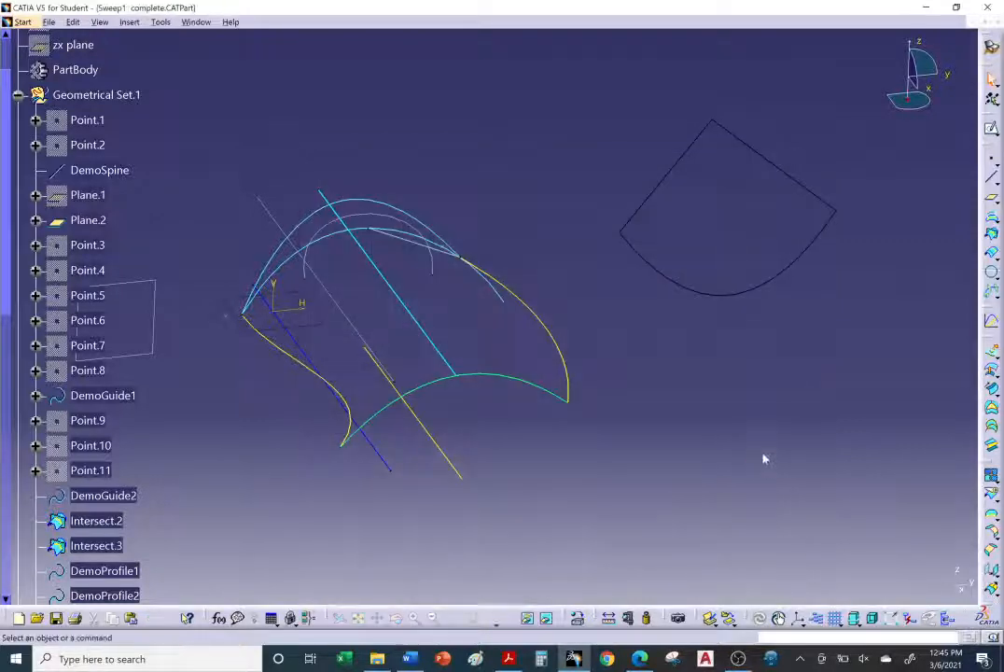
pyautogui.click(997, 22)
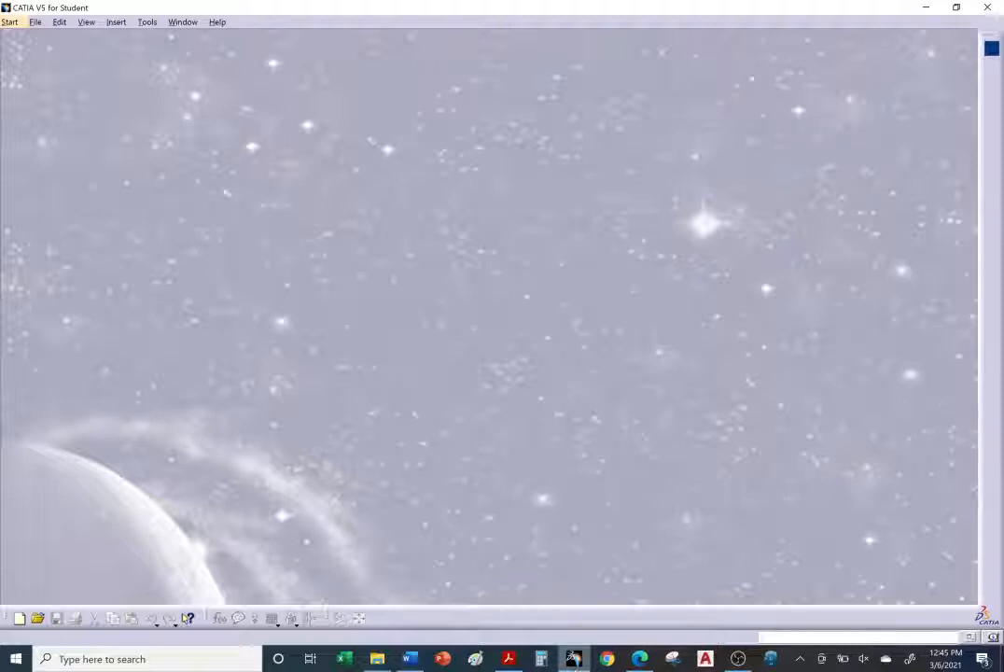
# Step: Switch to the browser tutorial page, download the Sweep1.CATPart sample and open it
pyautogui.moveTo(573, 659)
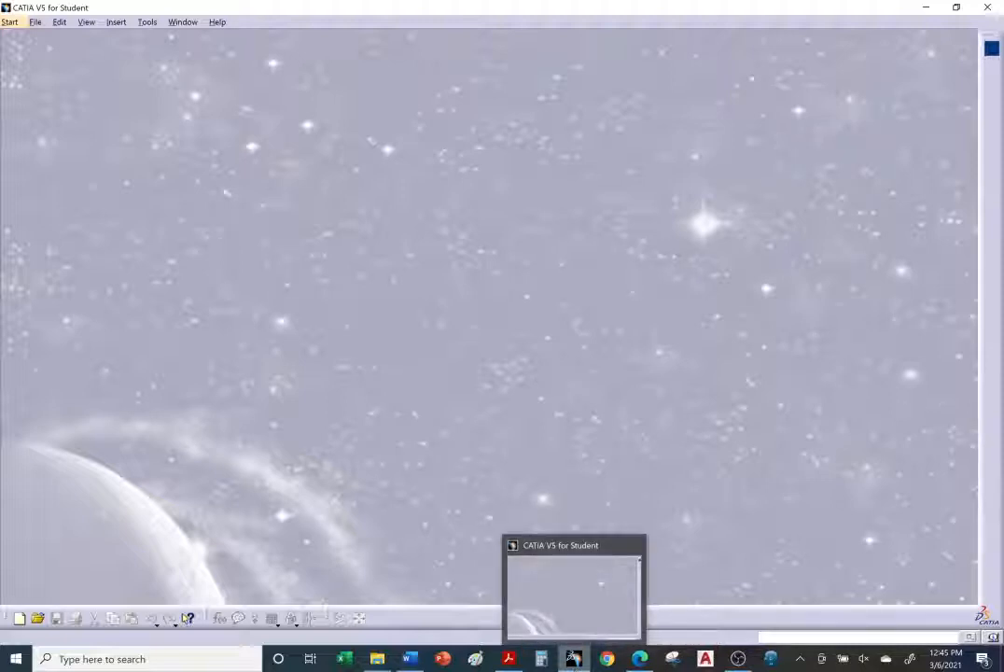
pyautogui.click(640, 659)
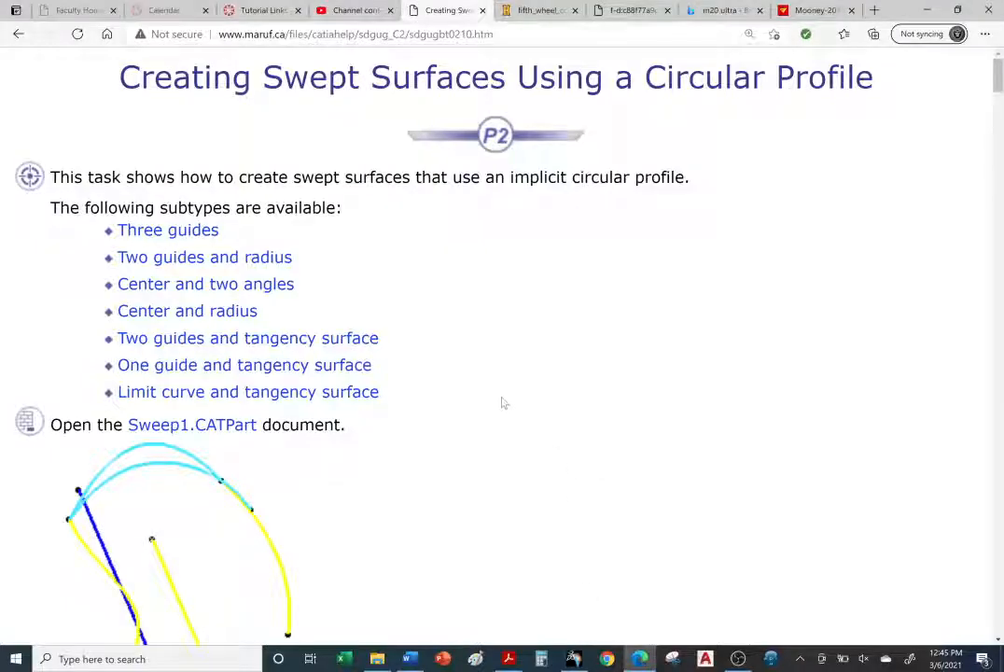
pyautogui.scroll(-2, 499, 407)
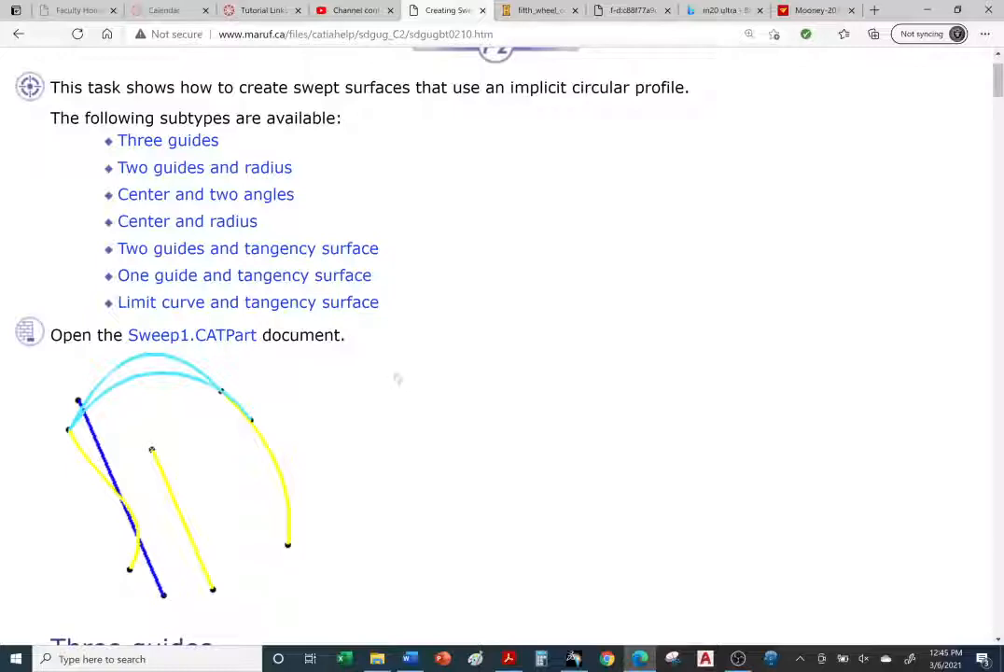
pyautogui.doubleClick(224, 338)
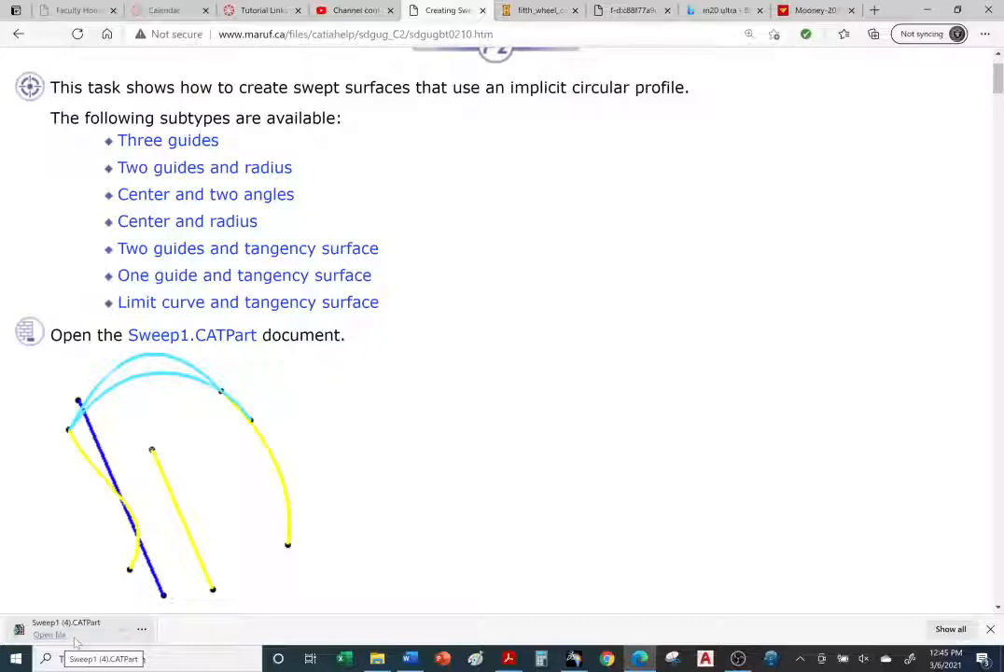
pyautogui.click(75, 641)
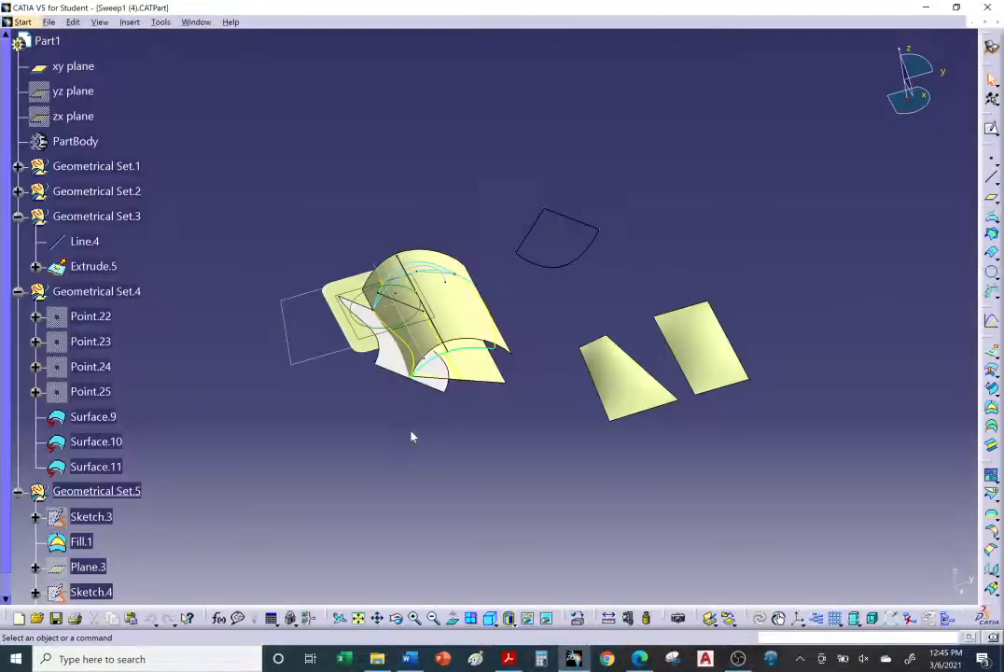
# Step: Collapse the expanded geometrical sets in the specification tree and enlarge the model view
pyautogui.click(18, 292)
pyautogui.click(10, 316)
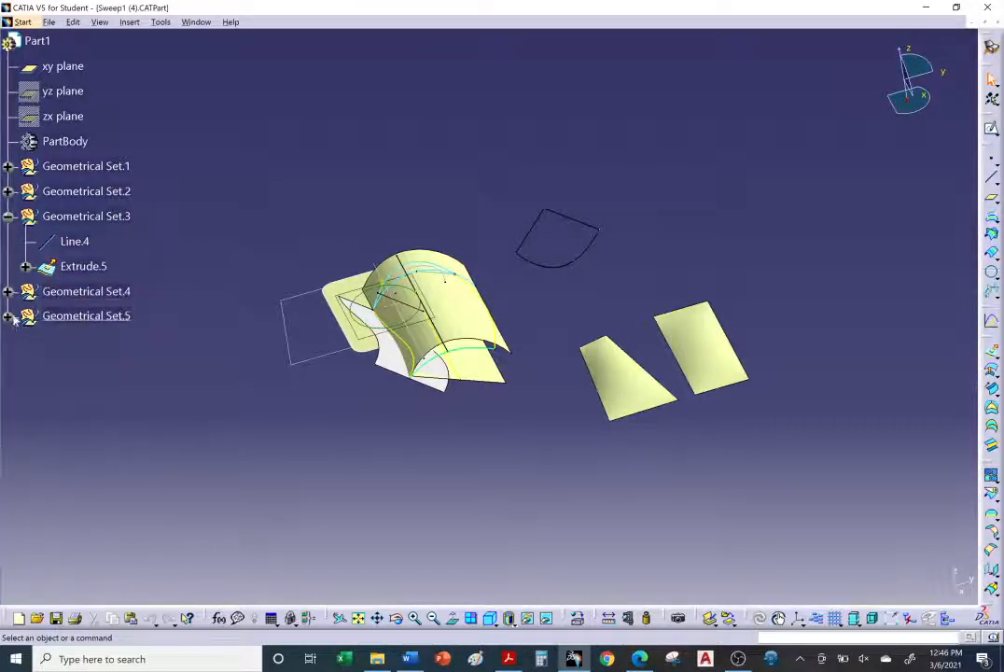
pyautogui.click(8, 216)
pyautogui.moveTo(568, 414); pyautogui.dragTo(525, 398, button='middle')
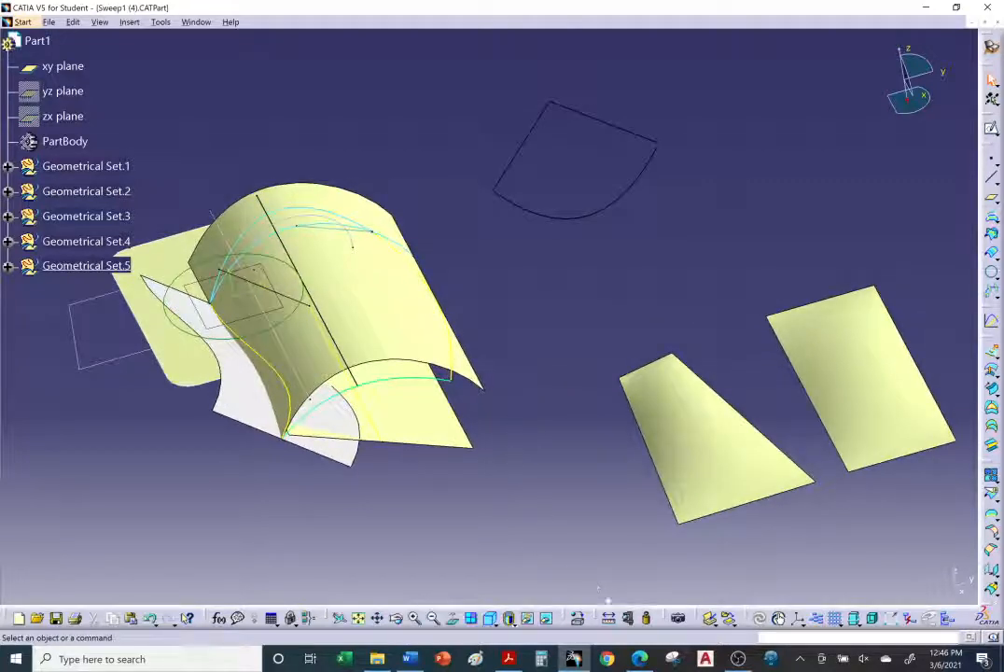
# Step: Return to the circular-profile tutorial page and review its list of available subtypes
pyautogui.click(639, 659)
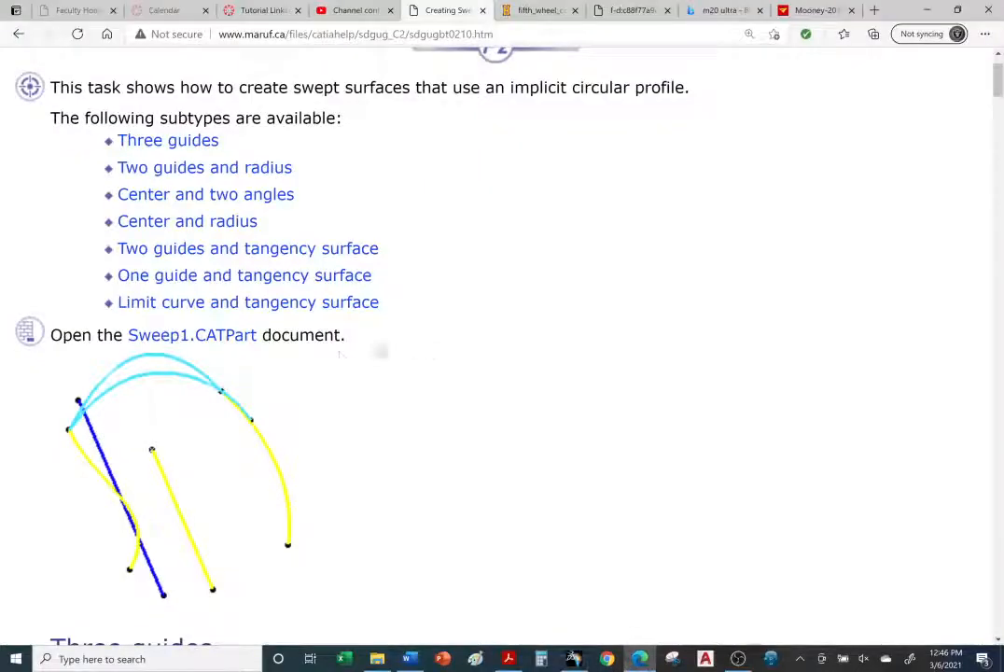
pyautogui.doubleClick(228, 337)
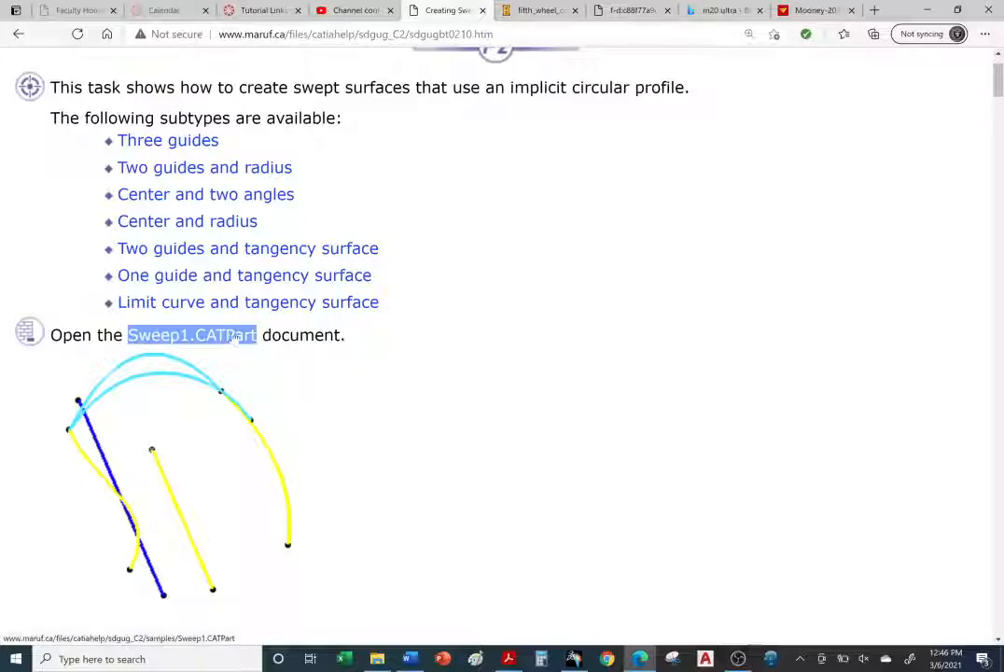
pyautogui.click(372, 347)
pyautogui.scroll(1, 373, 347)
pyautogui.scroll(1, 713, 129)
pyautogui.moveTo(874, 79); pyautogui.dragTo(668, 78)
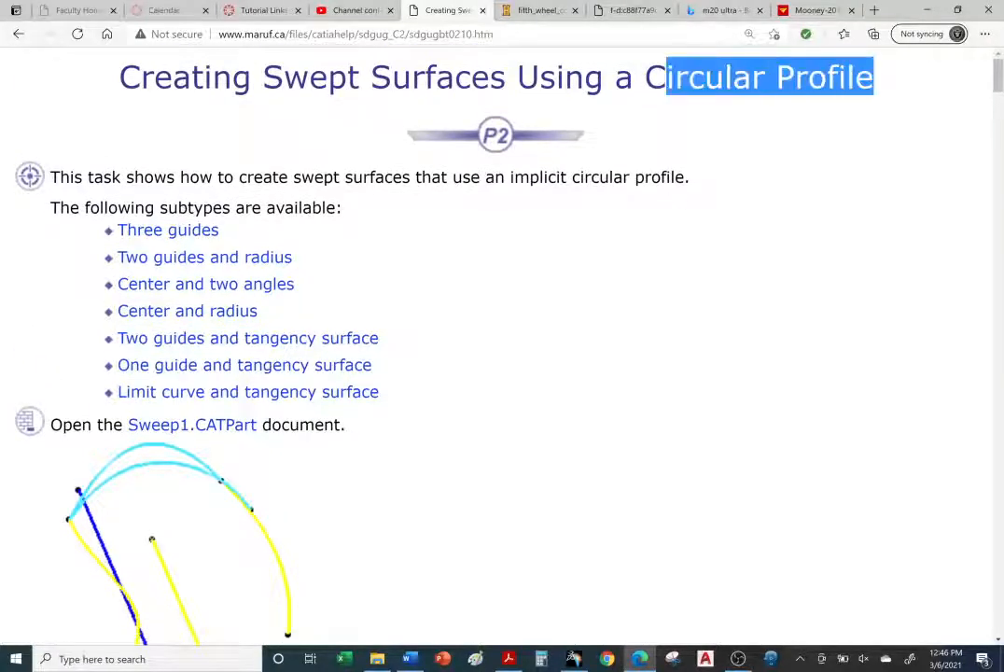
pyautogui.moveTo(512, 390); pyautogui.dragTo(309, 384)
pyautogui.click(309, 383)
# Step: Read the Three guides instructions and its Swept Surface Definition dialog in the tutorial
pyautogui.scroll(-6, 308, 381)
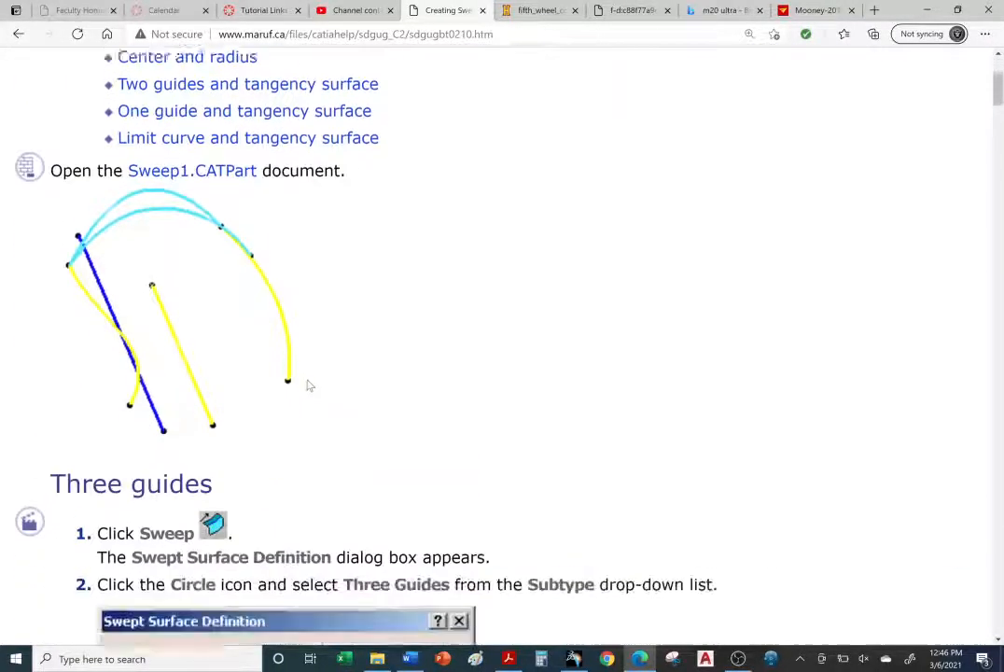
pyautogui.scroll(-2, 310, 384)
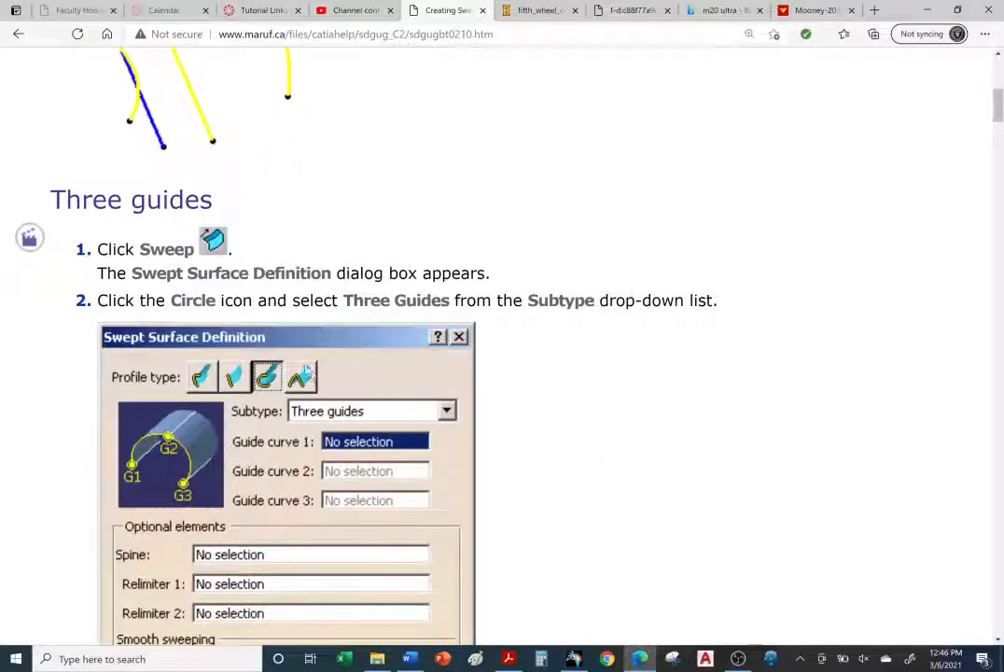
pyautogui.scroll(3, 214, 271)
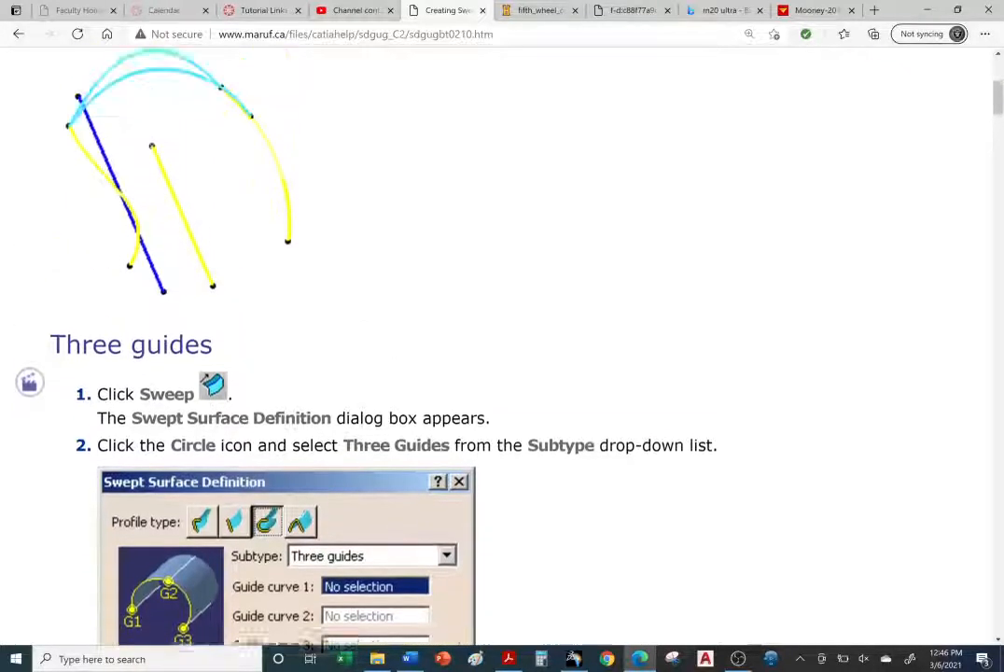
pyautogui.scroll(-5, 214, 271)
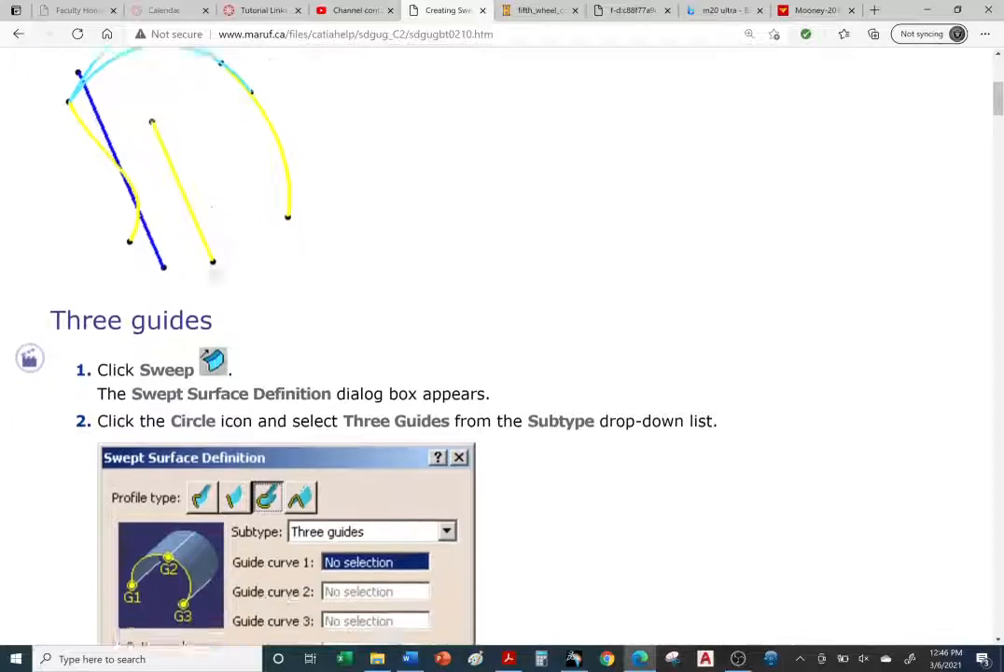
pyautogui.scroll(-2, 147, 245)
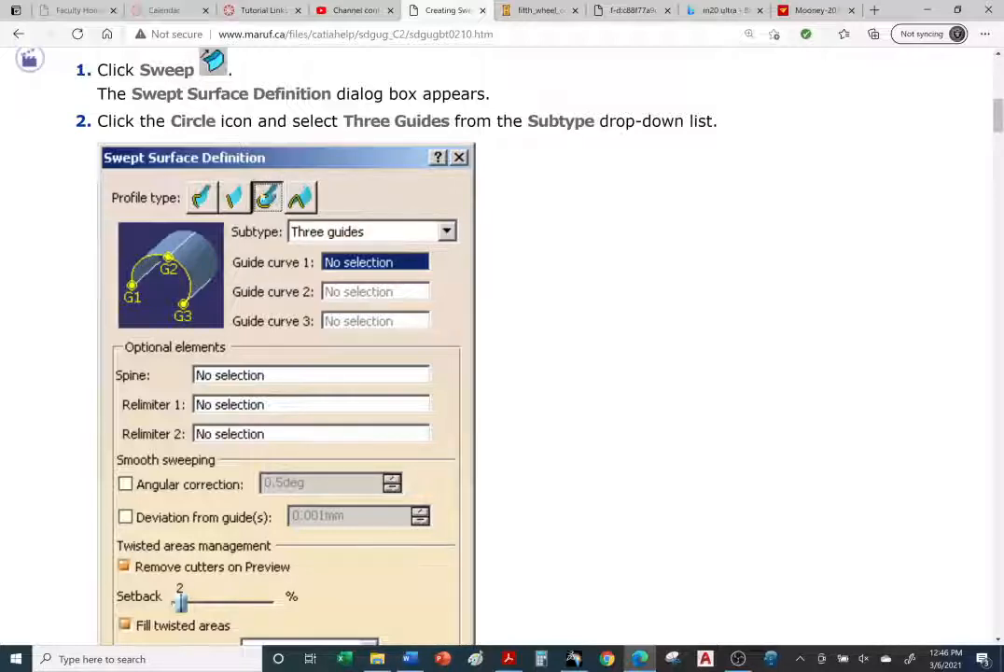
pyautogui.scroll(-3, 337, 334)
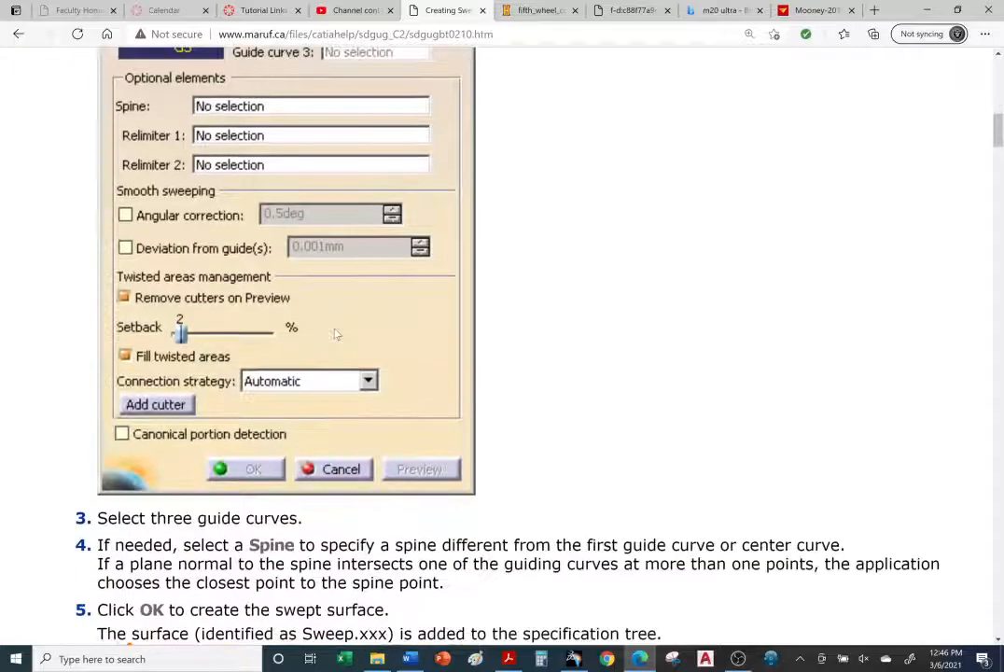
pyautogui.scroll(-4, 336, 334)
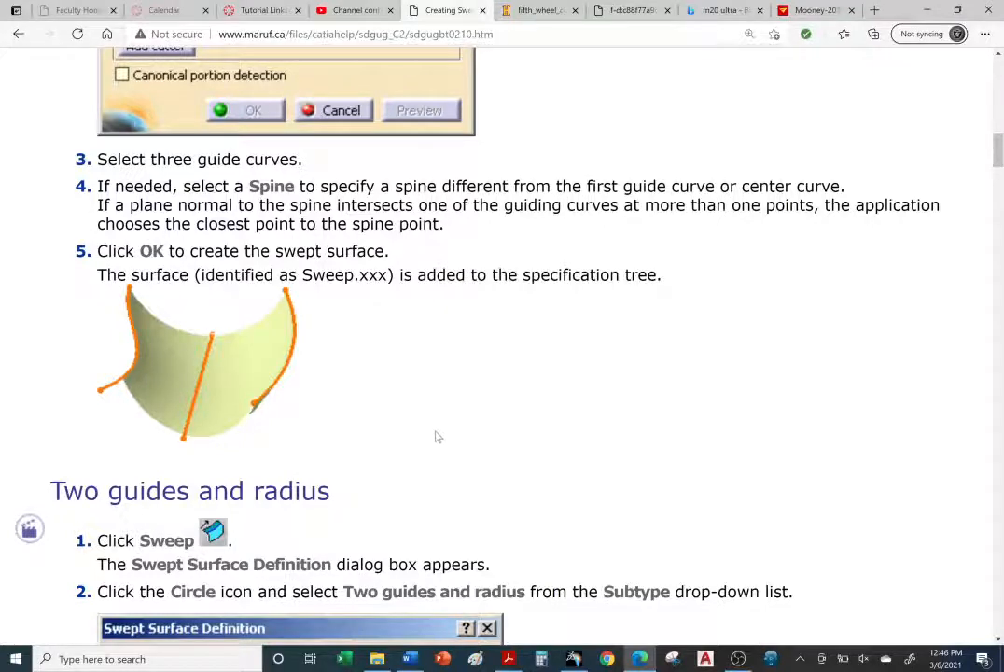
pyautogui.scroll(-1, 435, 436)
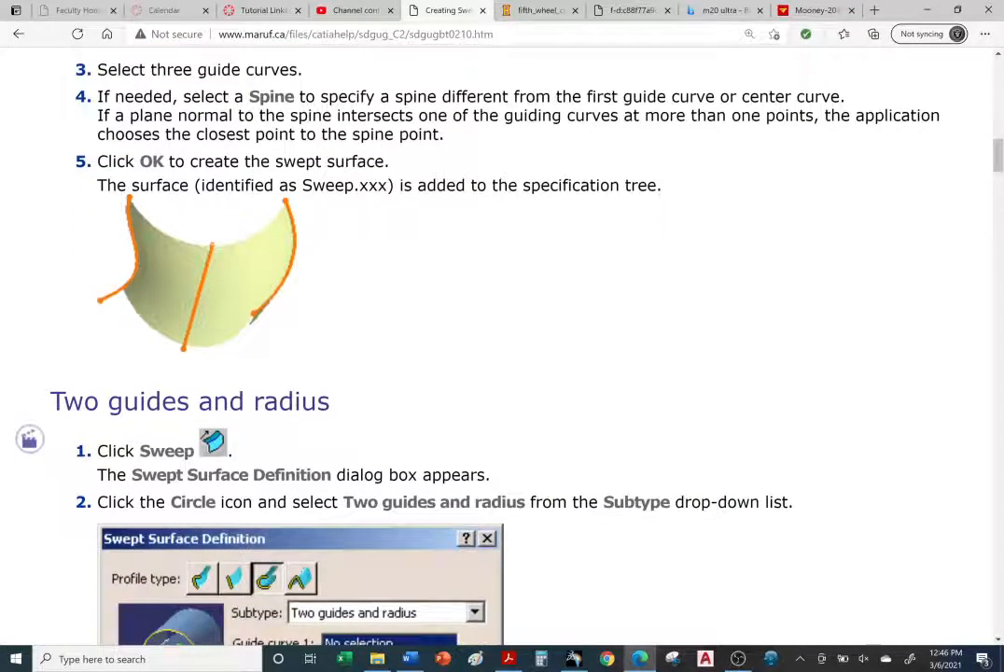
pyautogui.click(511, 344)
pyautogui.scroll(1, 511, 362)
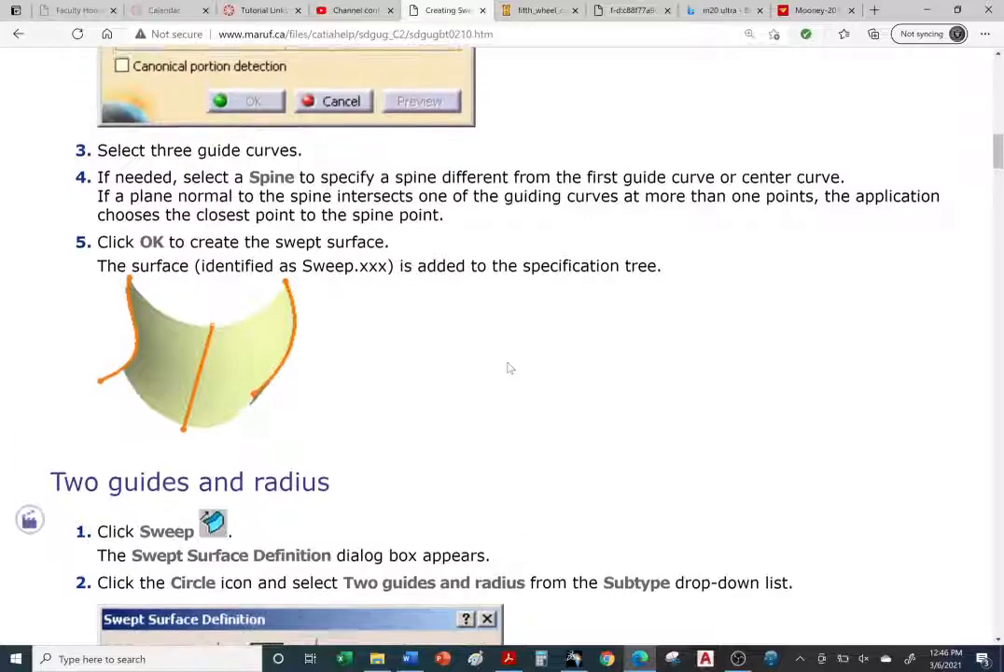
pyautogui.scroll(-1, 510, 368)
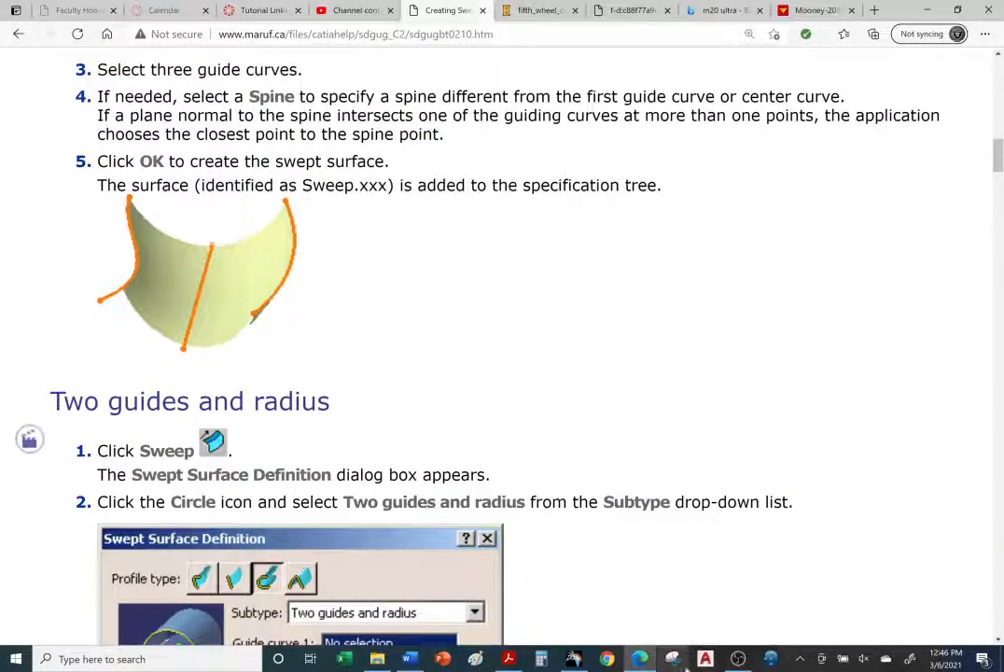
# Step: Return to CATIA and hide Geometrical Set.2 through Geometrical Set.5 in the model
pyautogui.click(576, 659)
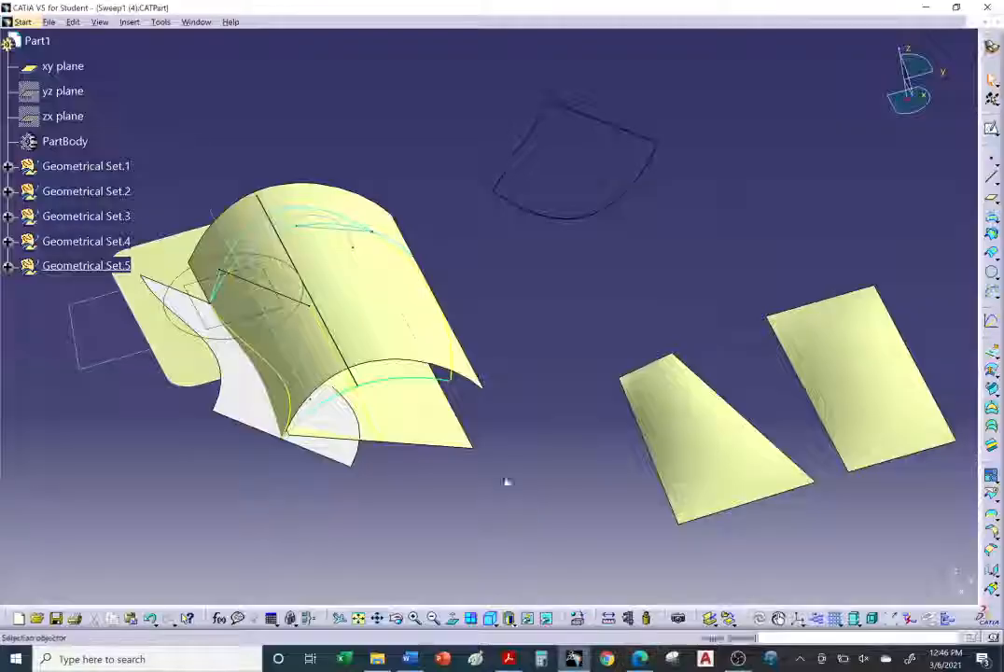
pyautogui.moveTo(506, 480); pyautogui.dragTo(187, 207, button='middle')
pyautogui.rightClick(102, 192)
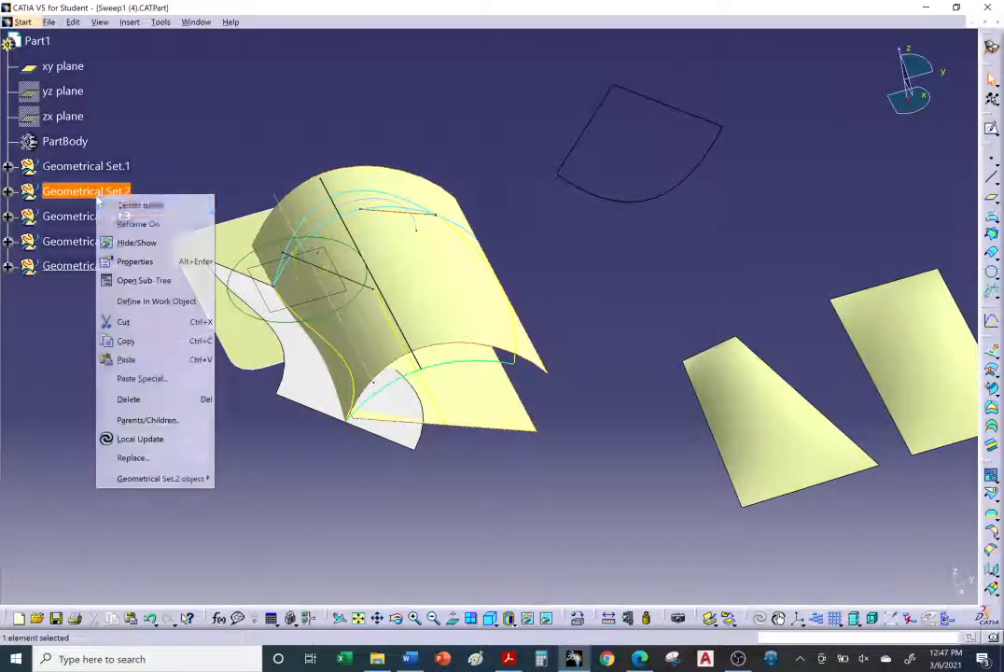
pyautogui.click(140, 240)
pyautogui.rightClick(93, 216)
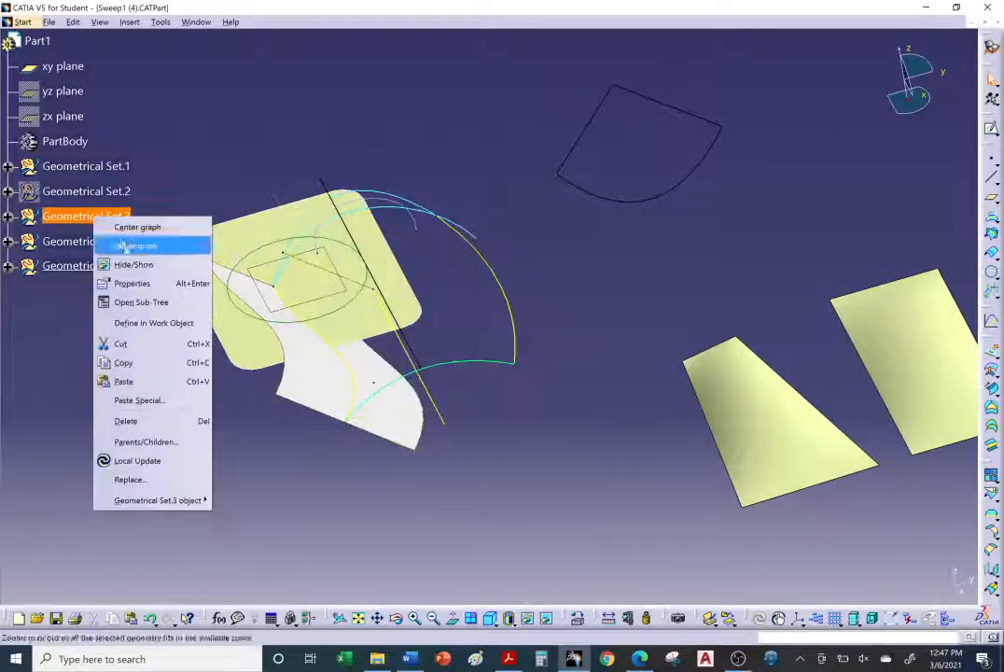
pyautogui.click(140, 264)
pyautogui.click(110, 244)
pyautogui.rightClick(110, 245)
pyautogui.click(140, 290)
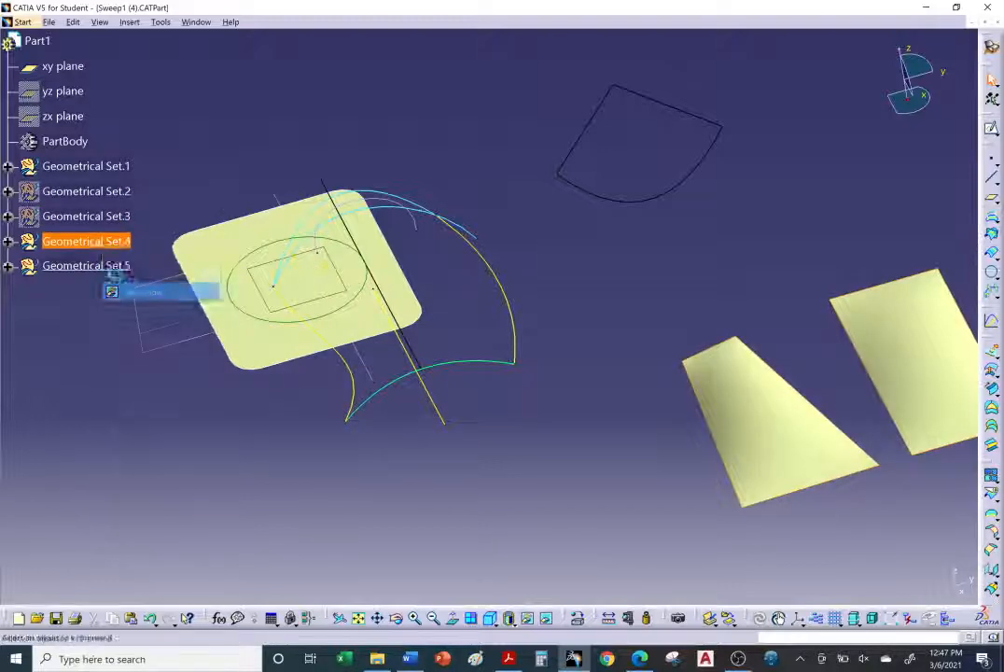
pyautogui.rightClick(105, 267)
pyautogui.click(136, 315)
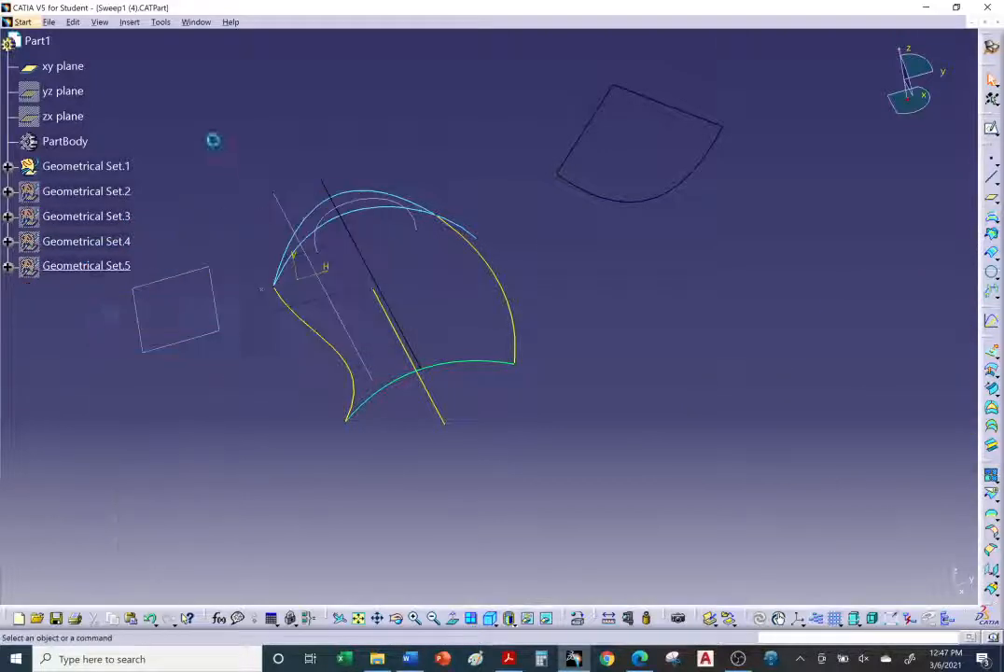
# Step: Insert a new geometrical set named My Geo under Part1
pyautogui.click(130, 22)
pyautogui.click(152, 96)
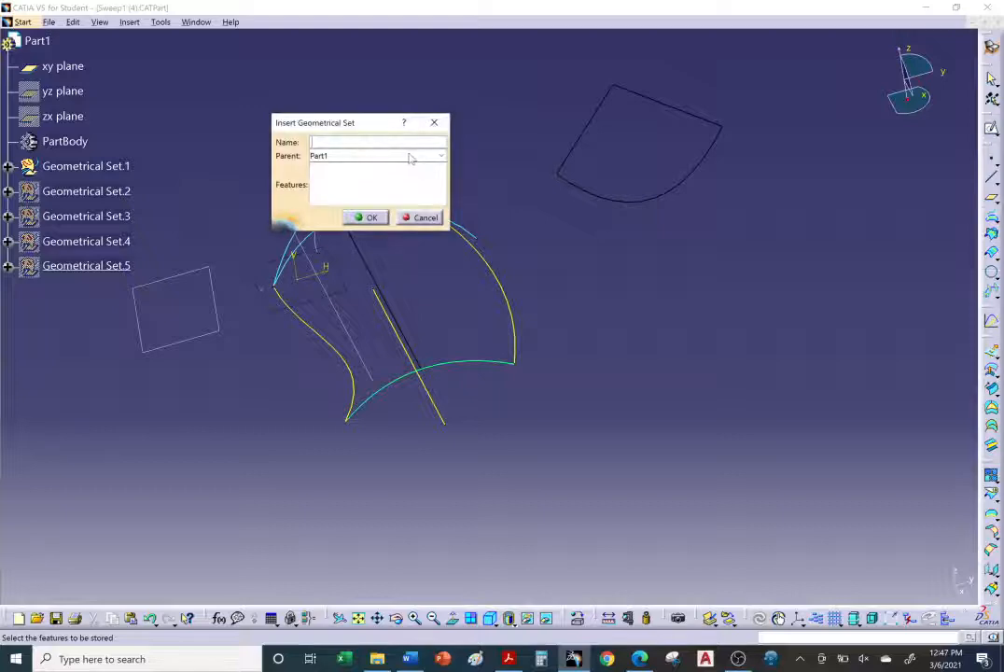
pyautogui.write('My')
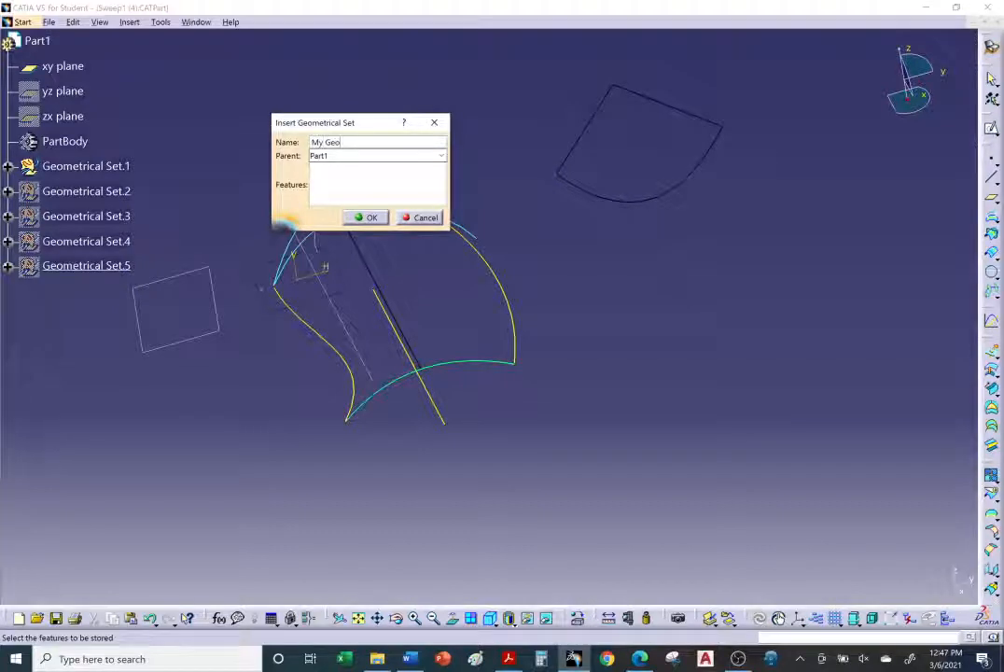
pyautogui.write(' Geo')
pyautogui.press('Return')
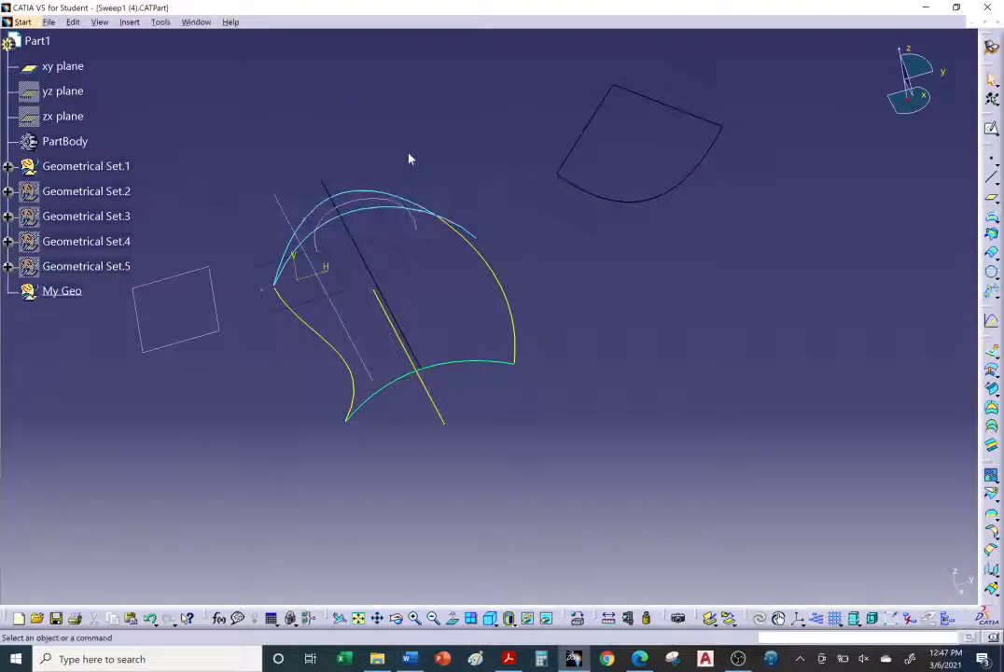
# Step: Start a Sweep with the circle profile type and the Three guides subtype
pyautogui.moveTo(410, 243); pyautogui.dragTo(548, 299, button='middle')
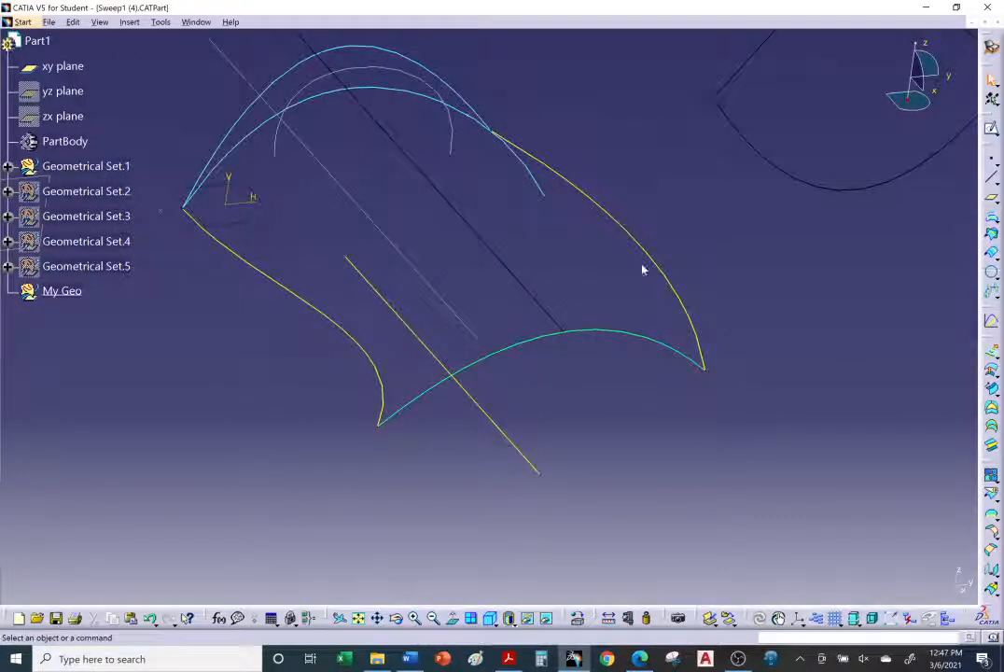
pyautogui.moveTo(632, 398); pyautogui.dragTo(716, 403, button='middle')
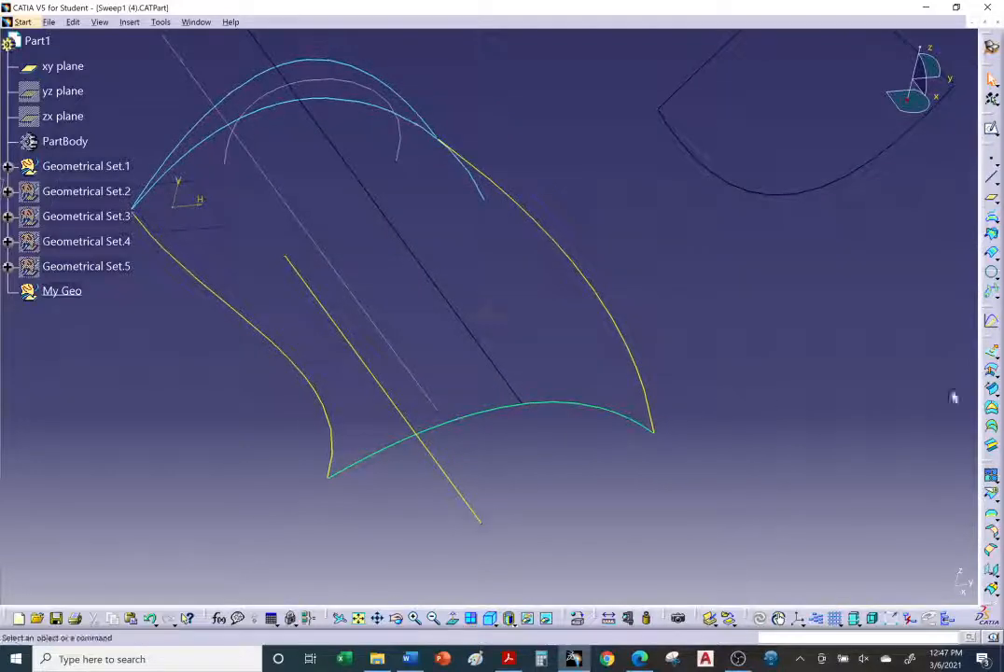
pyautogui.click(991, 392)
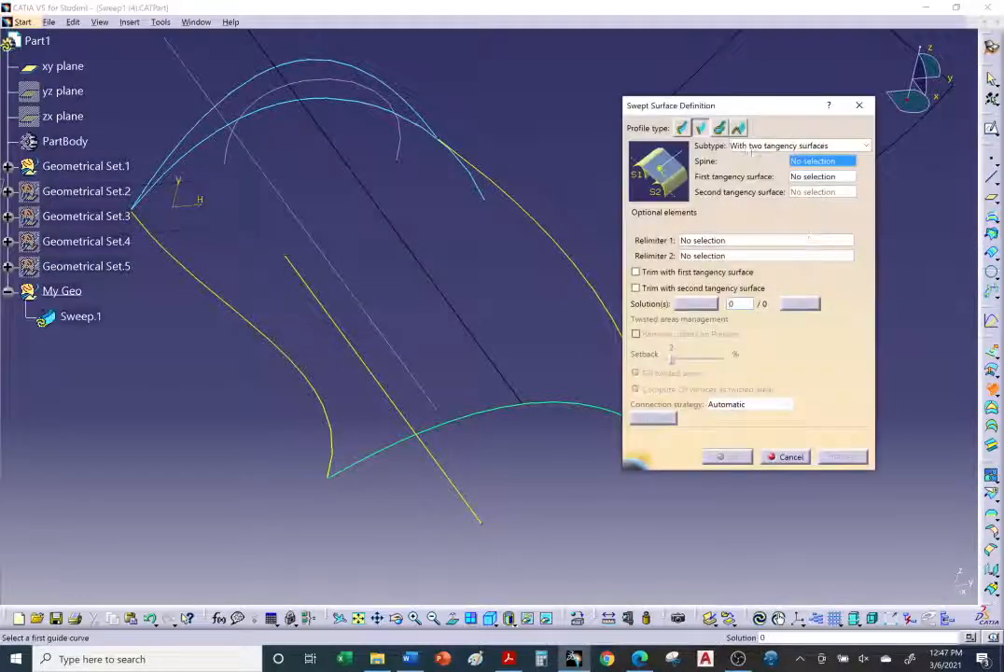
pyautogui.click(720, 128)
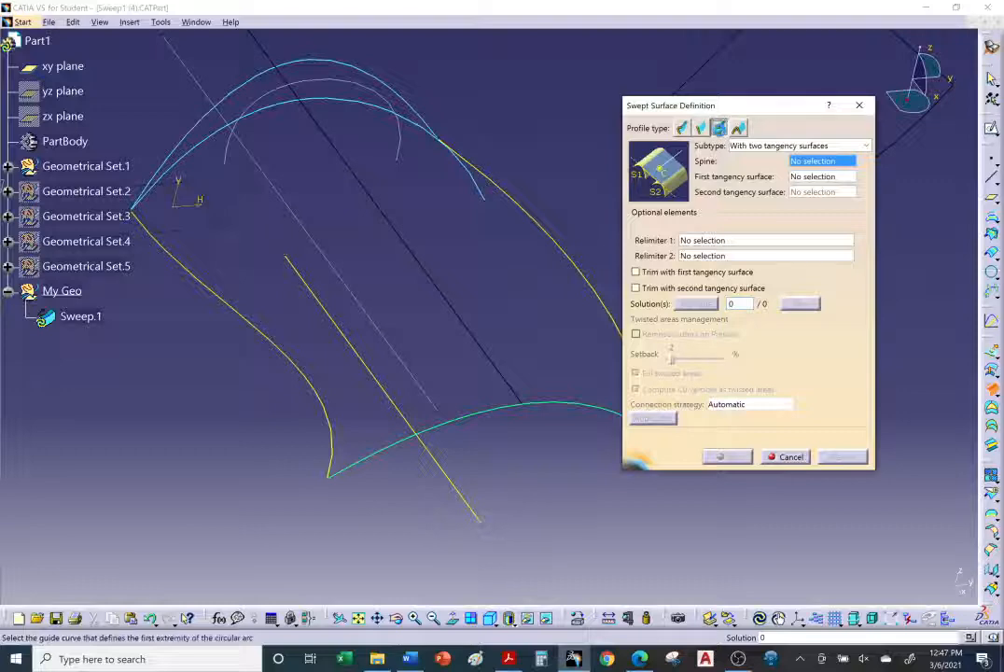
pyautogui.click(791, 147)
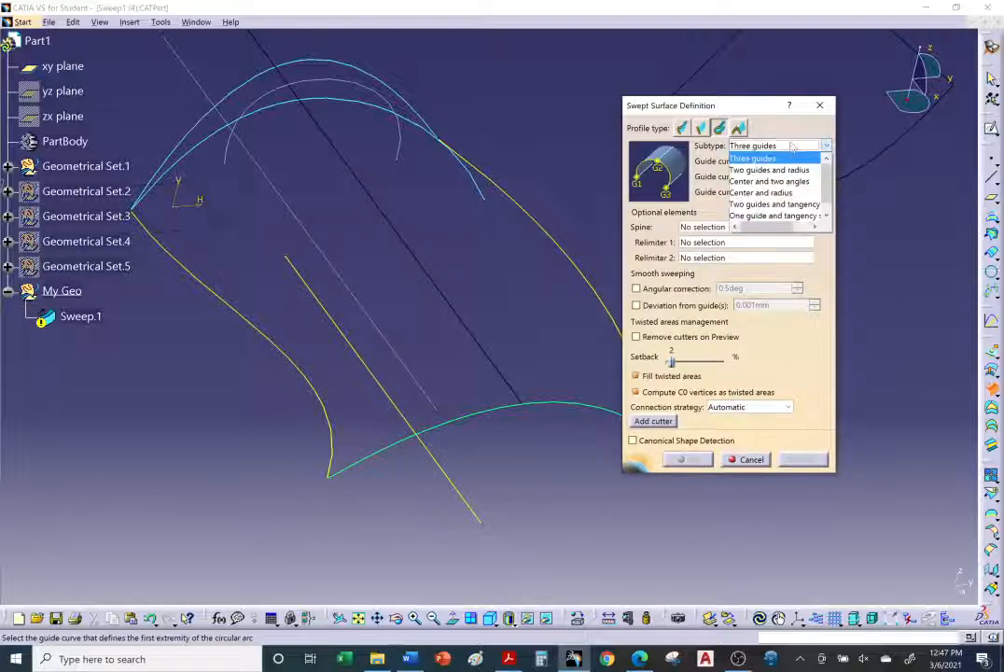
pyautogui.click(778, 159)
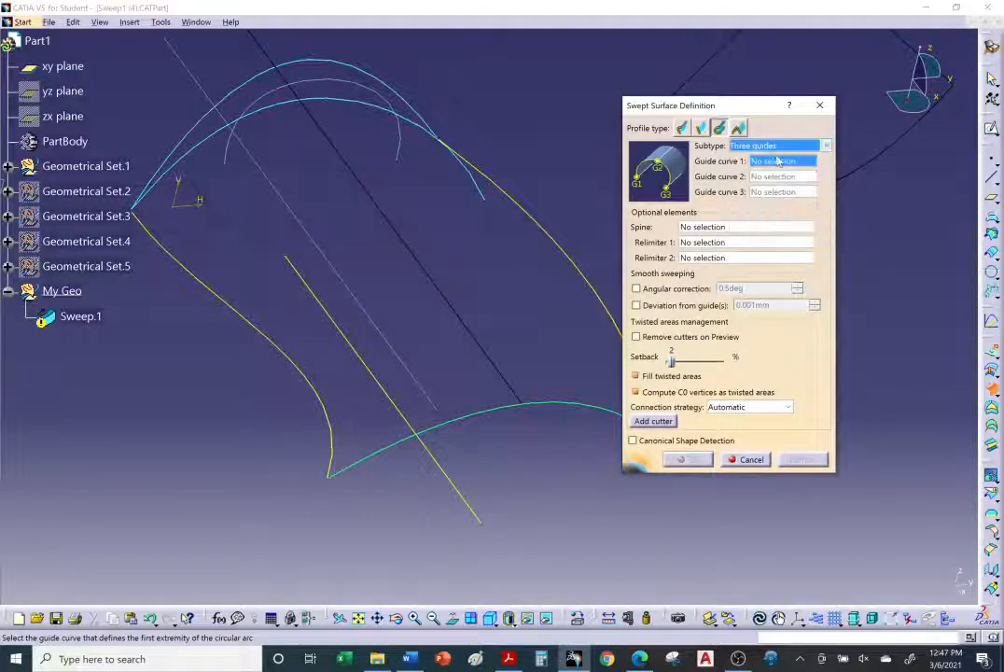
# Step: Select DemoGuide2, DemoGuide3 and DemoGuide1 as the first, second and third guide curves
pyautogui.moveTo(506, 322); pyautogui.dragTo(478, 341, button='middle')
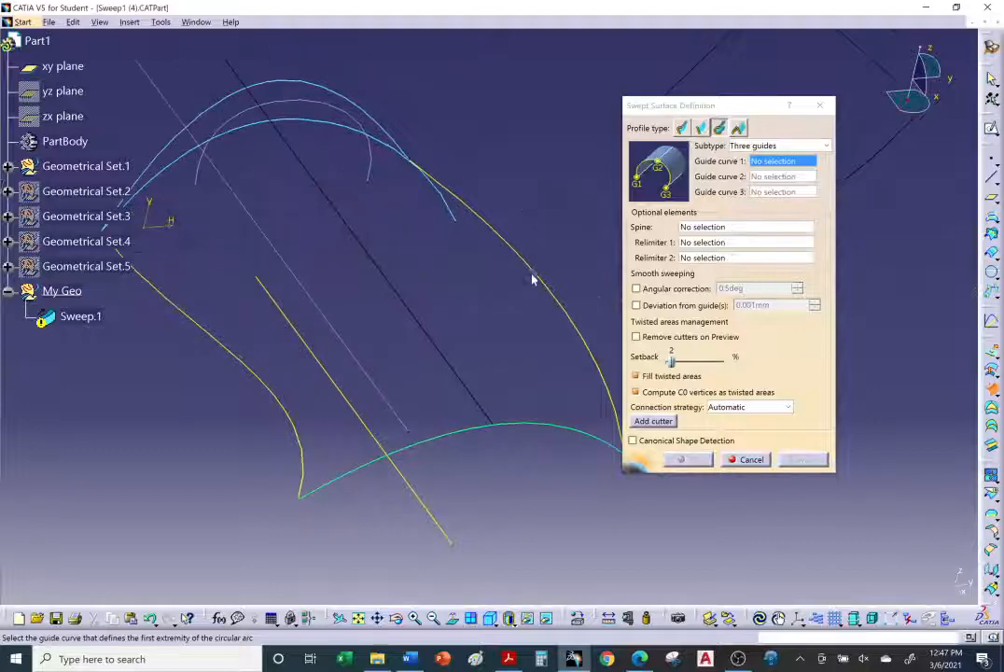
pyautogui.moveTo(504, 476); pyautogui.dragTo(427, 325, button='middle')
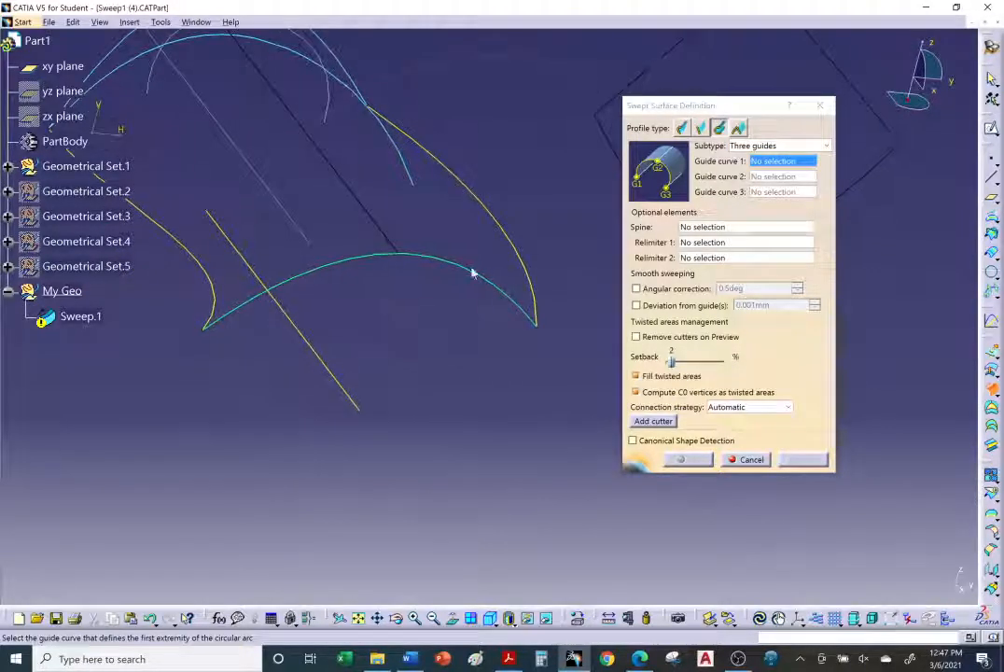
pyautogui.click(482, 207)
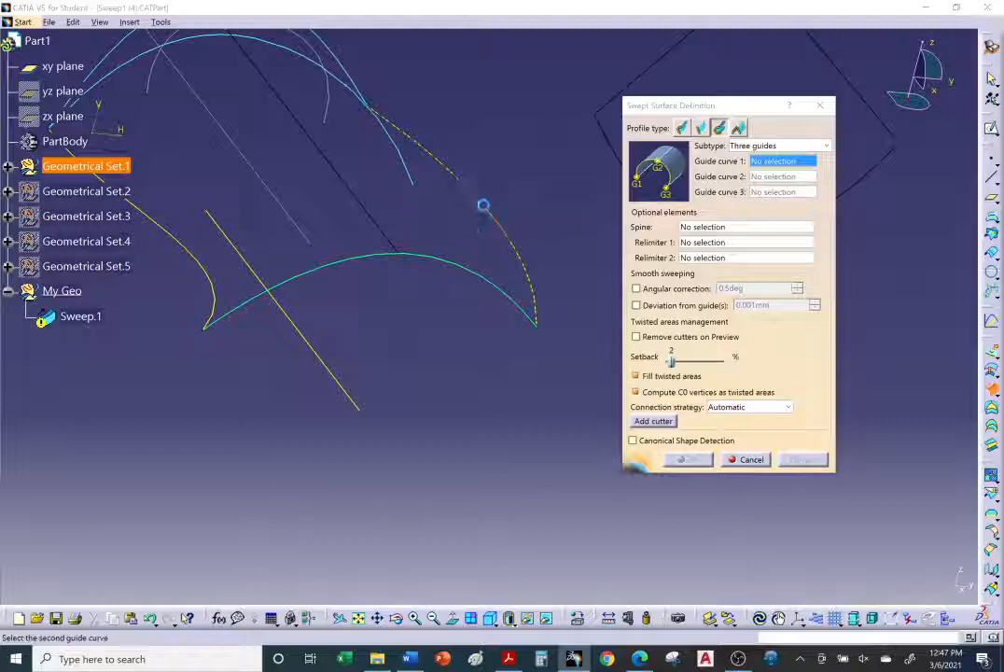
pyautogui.click(311, 346)
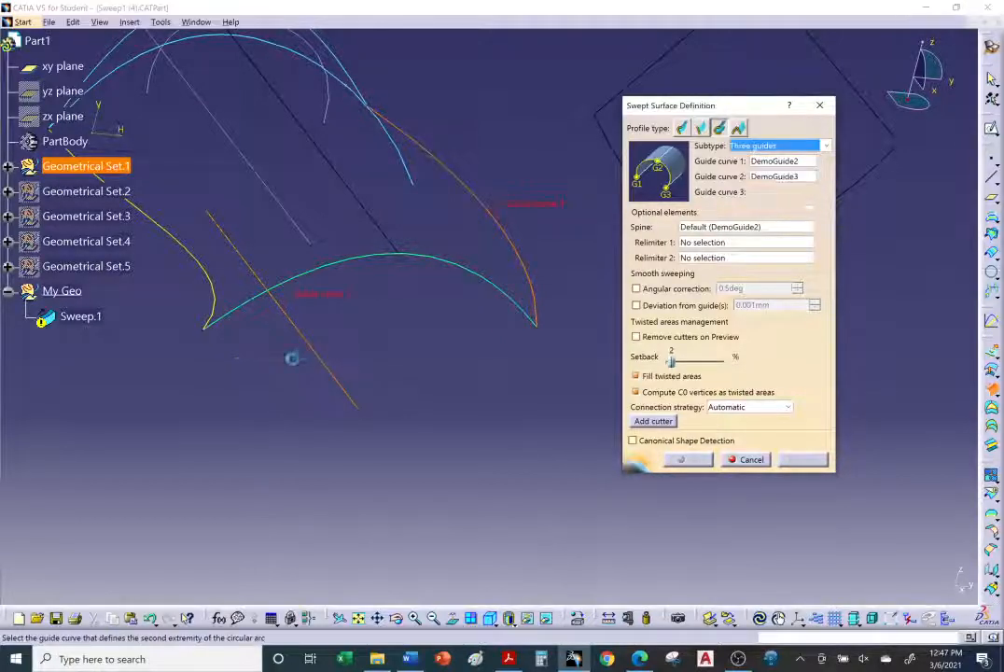
pyautogui.click(214, 287)
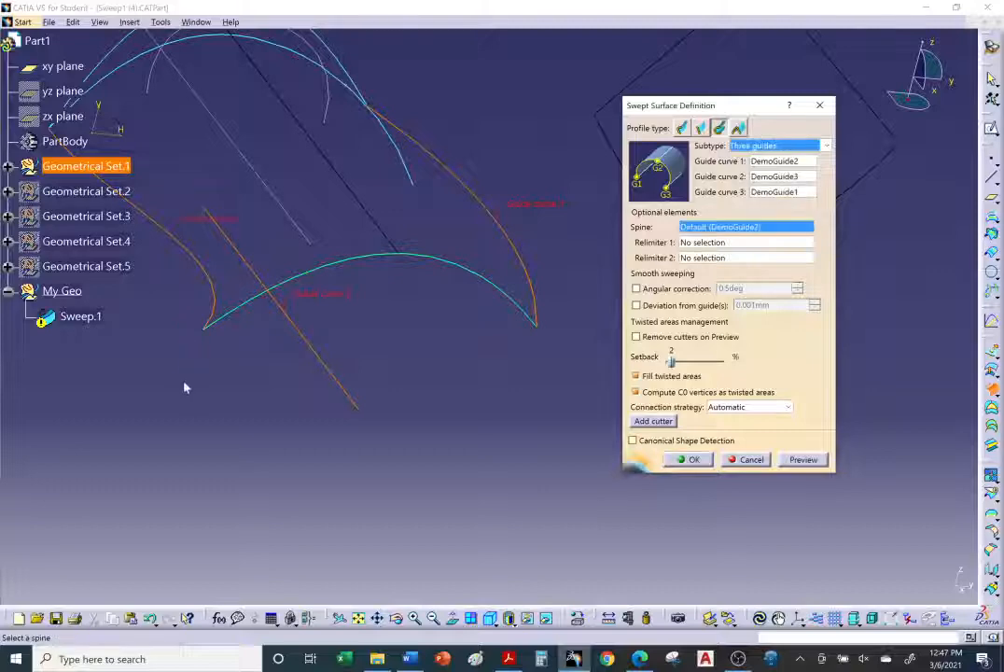
# Step: Preview the three-guide swept surface and close the warnings window
pyautogui.moveTo(184, 387); pyautogui.dragTo(602, 277, button='middle')
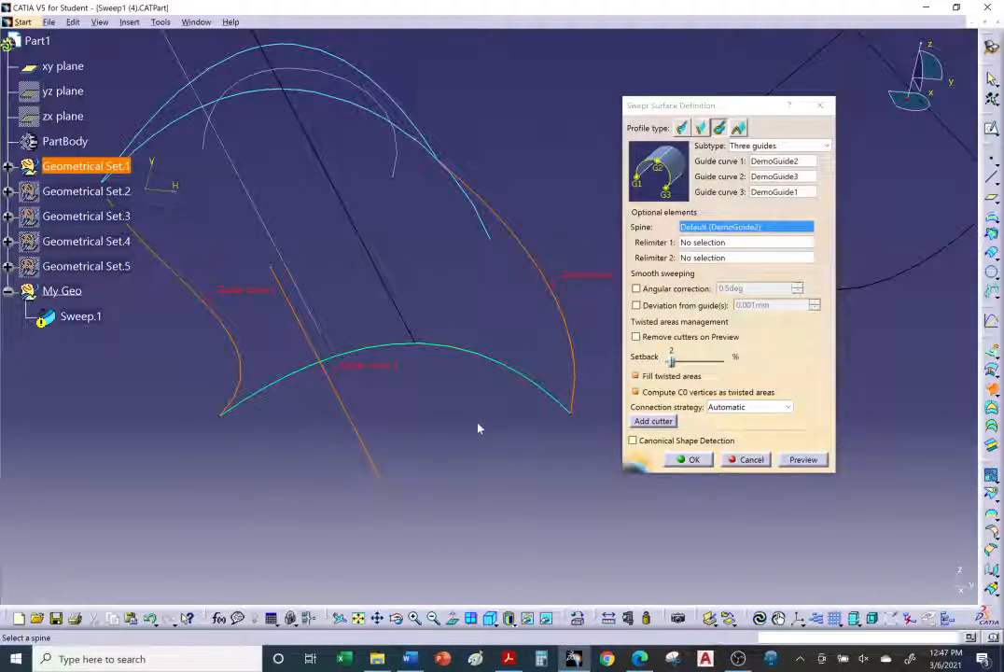
pyautogui.moveTo(491, 431); pyautogui.dragTo(529, 453, button='middle')
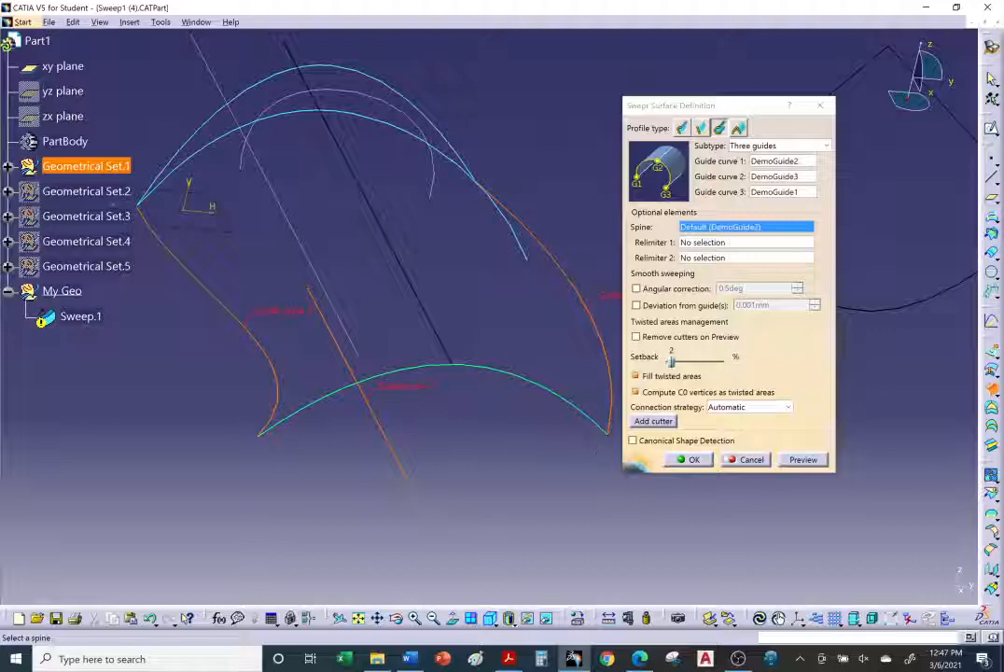
pyautogui.click(805, 460)
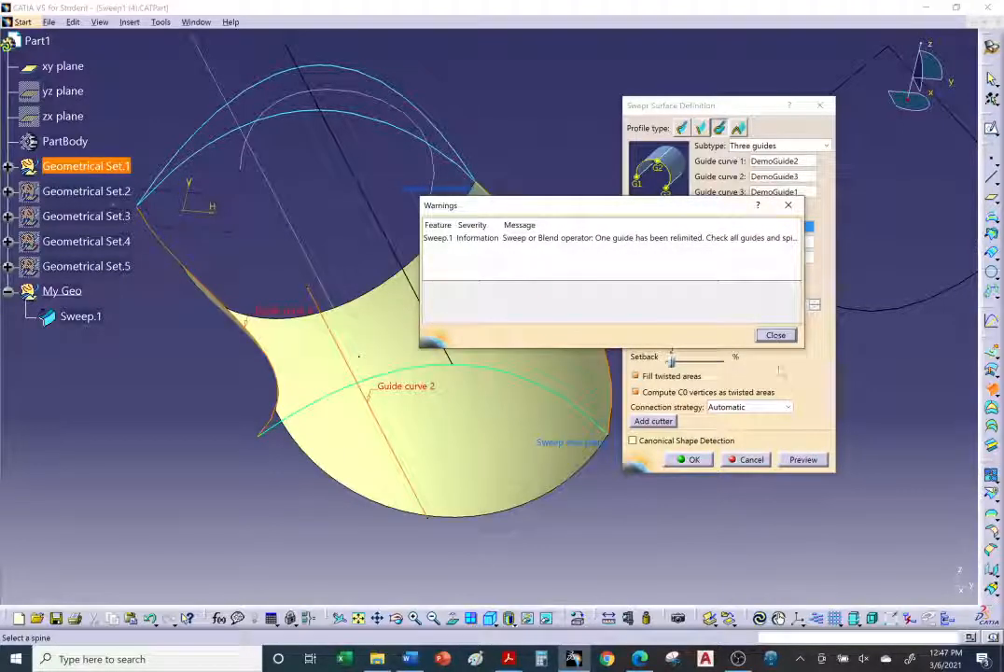
pyautogui.click(776, 337)
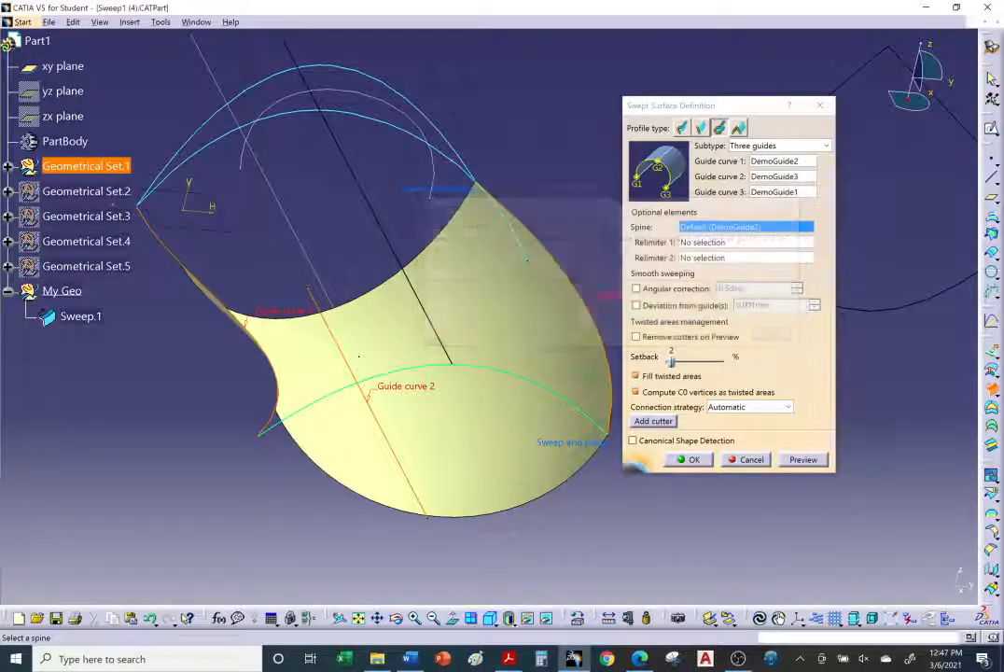
# Step: Inspect the previewed swept surface from several angles along its three guide curves
pyautogui.moveTo(399, 337); pyautogui.dragTo(560, 244, button='middle')
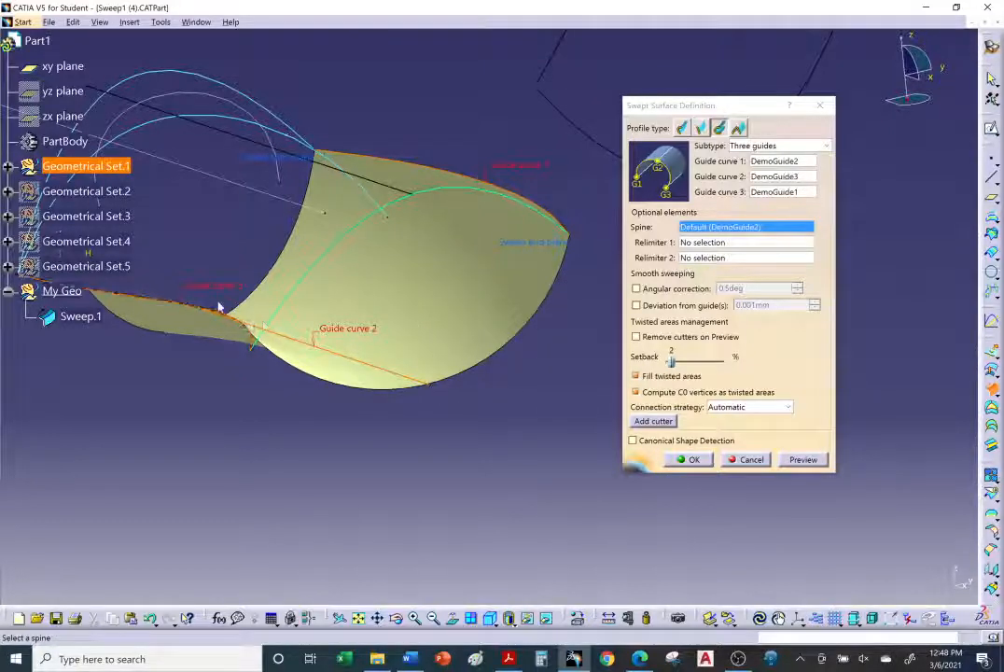
pyautogui.moveTo(348, 247); pyautogui.dragTo(428, 403, button='middle')
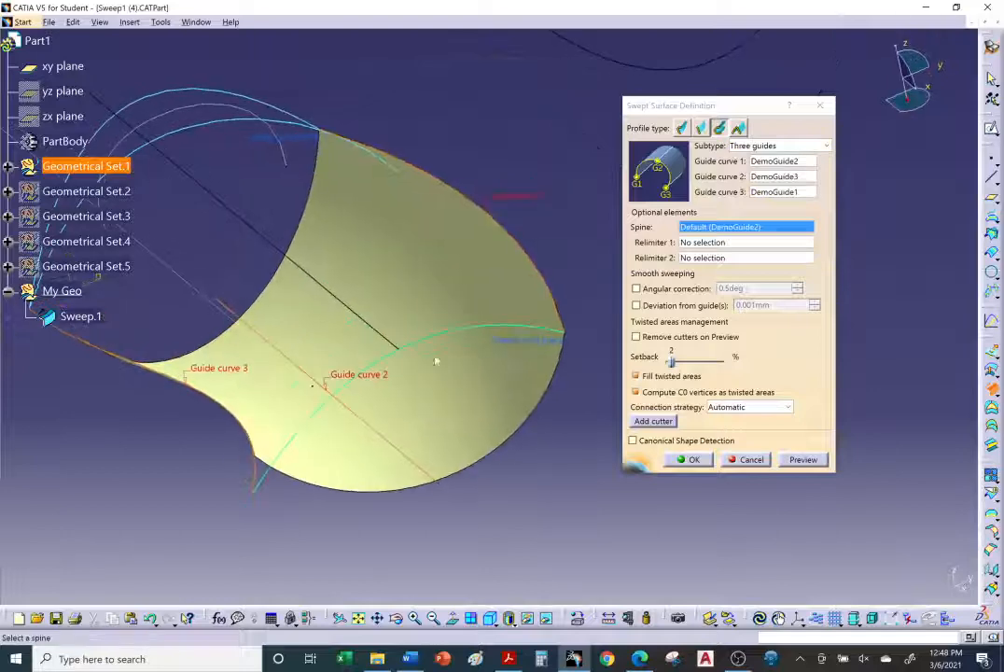
pyautogui.moveTo(314, 303); pyautogui.dragTo(320, 286, button='middle')
pyautogui.moveTo(315, 269); pyautogui.dragTo(341, 362, button='middle')
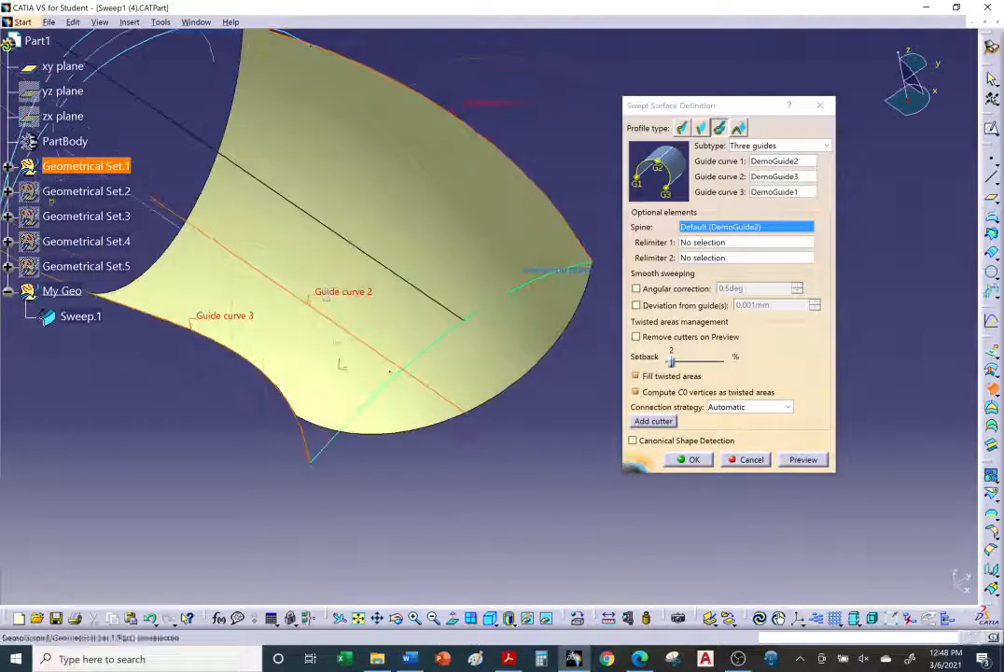
pyautogui.scroll(-1, 335, 357)
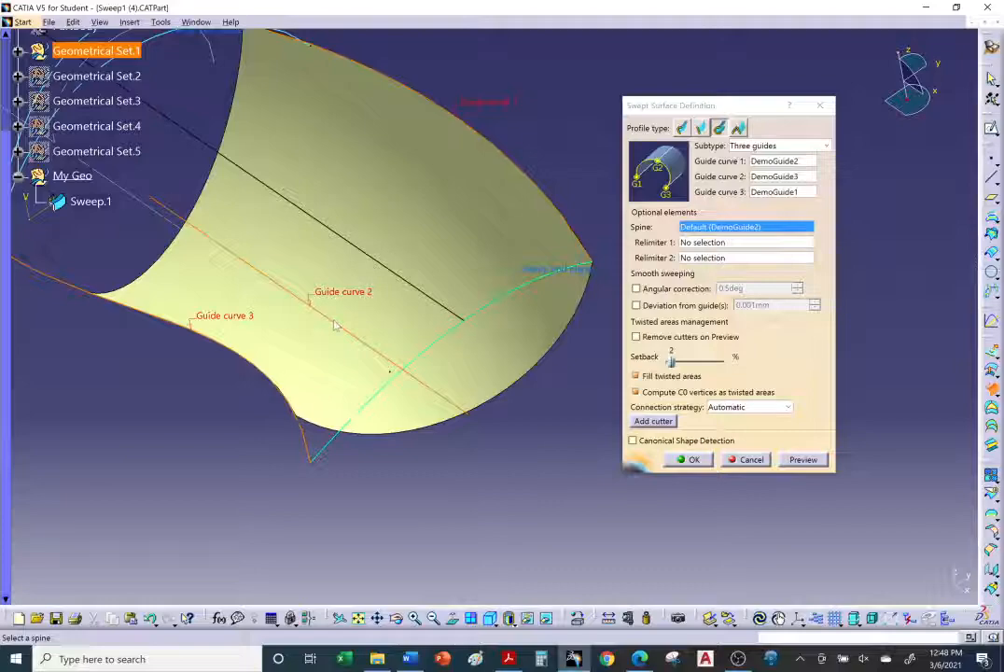
pyautogui.moveTo(270, 386); pyautogui.dragTo(439, 368, button='middle')
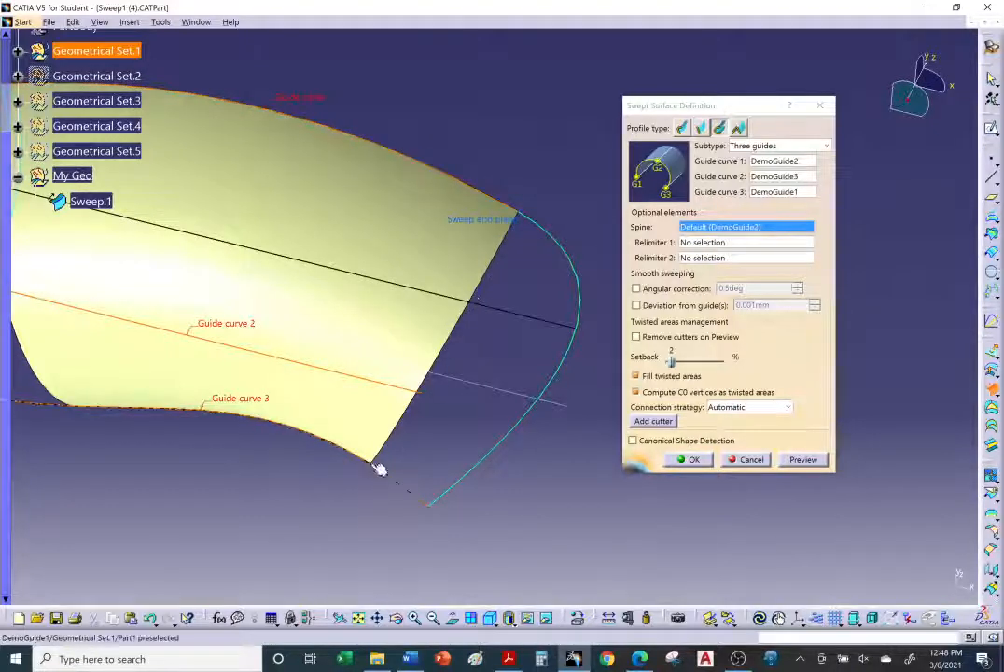
pyautogui.moveTo(467, 485); pyautogui.dragTo(378, 422, button='middle')
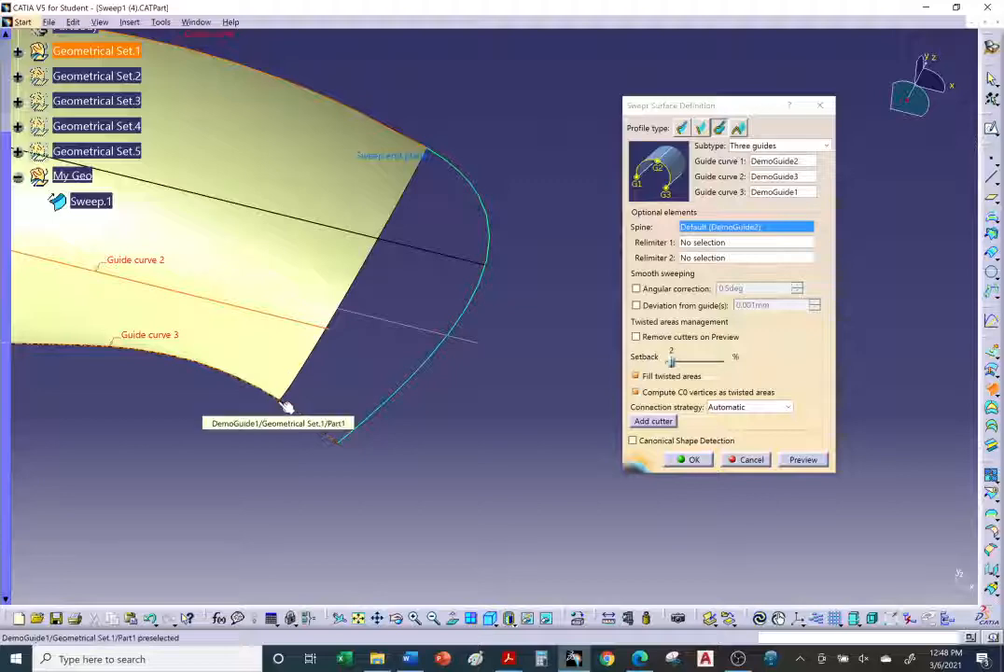
pyautogui.moveTo(285, 399); pyautogui.dragTo(590, 459, button='middle')
pyautogui.moveTo(332, 306); pyautogui.dragTo(283, 317, button='middle')
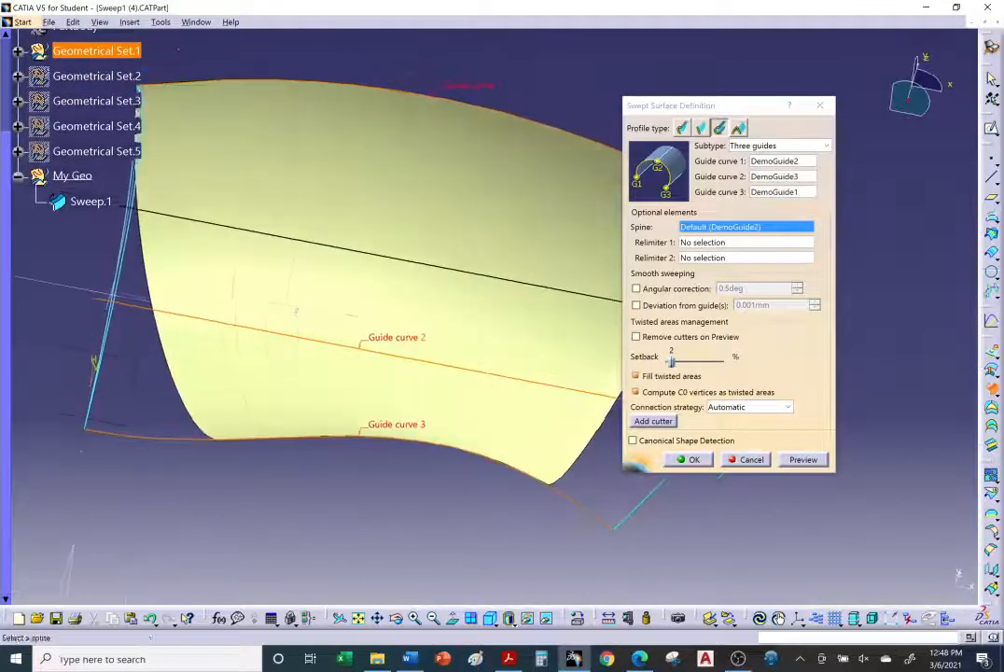
pyautogui.moveTo(182, 171); pyautogui.dragTo(280, 161, button='middle')
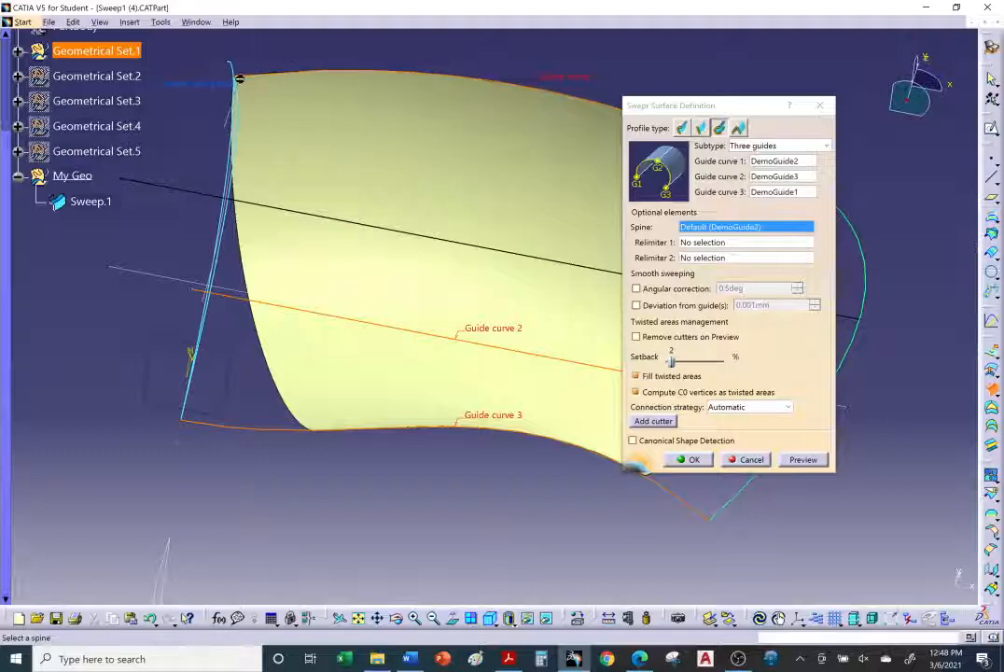
pyautogui.moveTo(332, 367); pyautogui.dragTo(401, 484, button='middle')
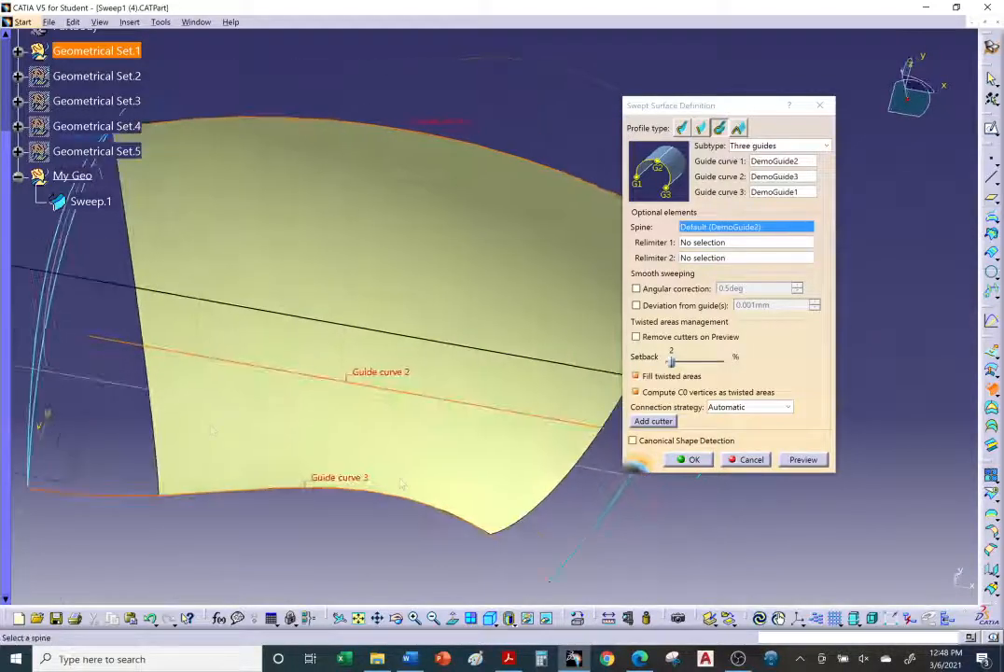
pyautogui.moveTo(489, 481); pyautogui.dragTo(448, 383, button='middle')
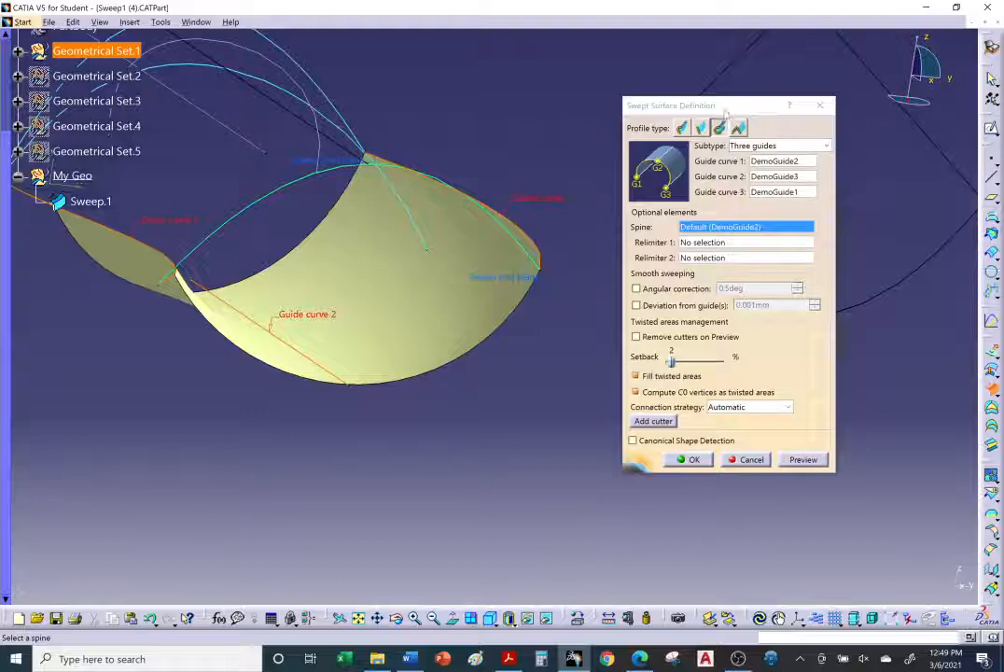
# Step: Set Translate.1 as the spine of the three-guide sweep
pyautogui.moveTo(726, 112); pyautogui.dragTo(774, 108)
pyautogui.moveTo(392, 373); pyautogui.dragTo(480, 308, button='middle')
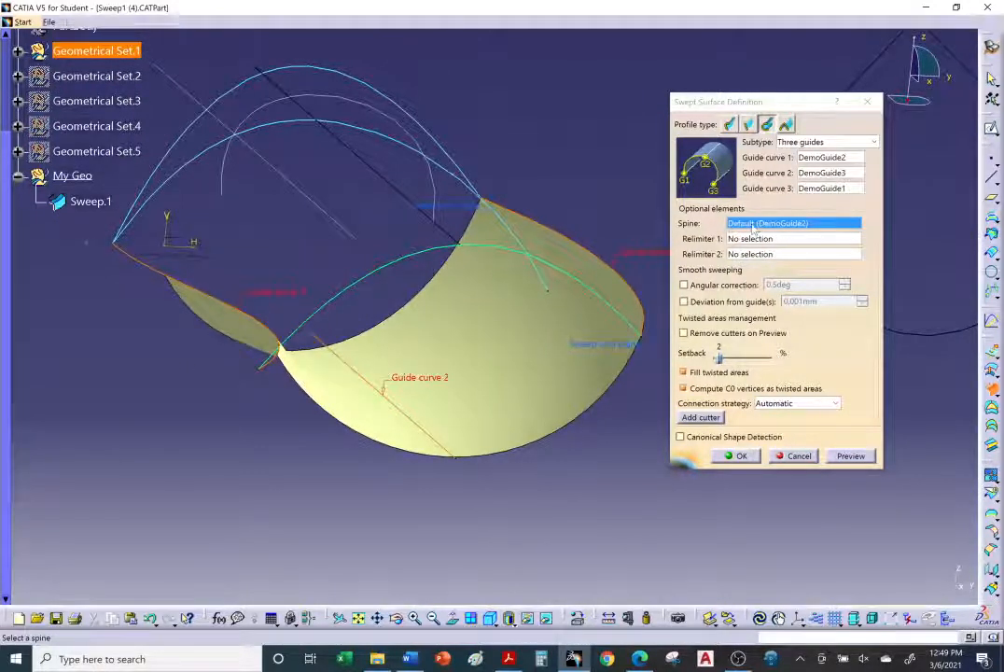
pyautogui.click(812, 225)
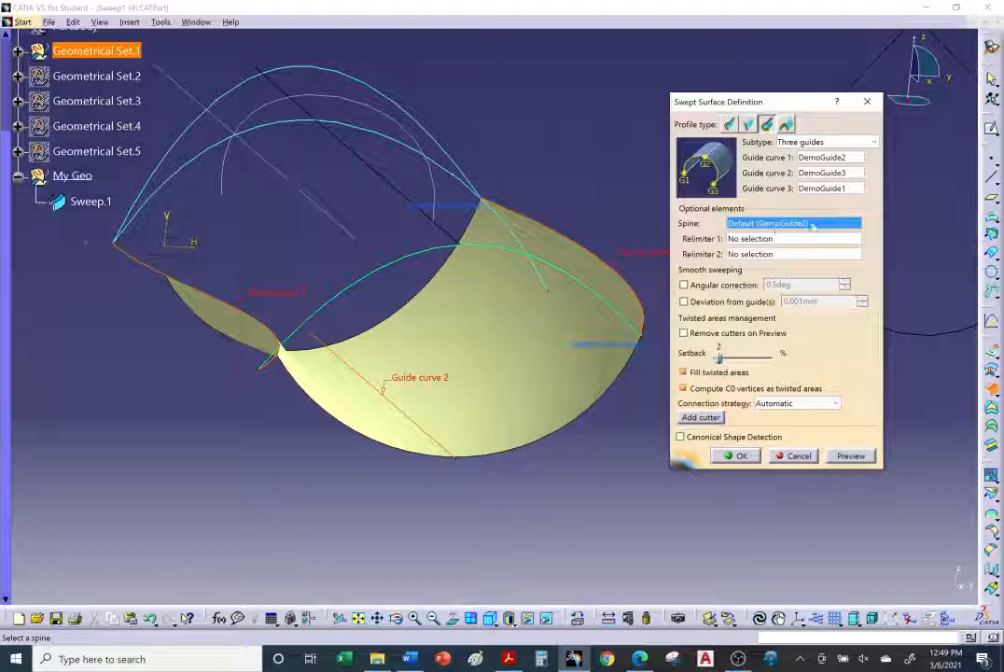
pyautogui.click(339, 221)
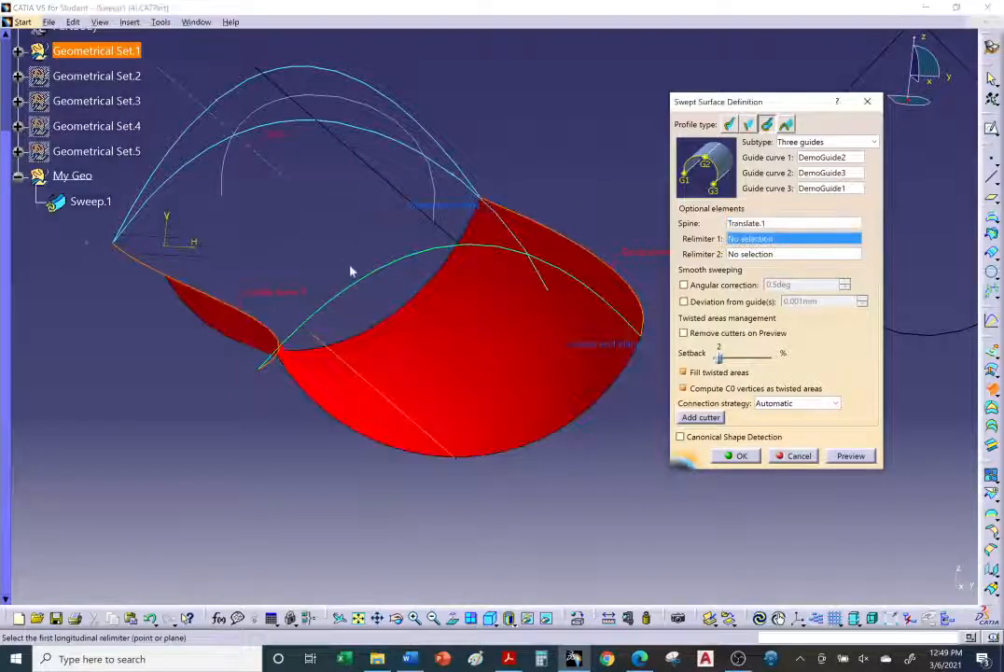
# Step: Preview the sweep with the new spine, close the warnings window and create the swept surface
pyautogui.click(850, 455)
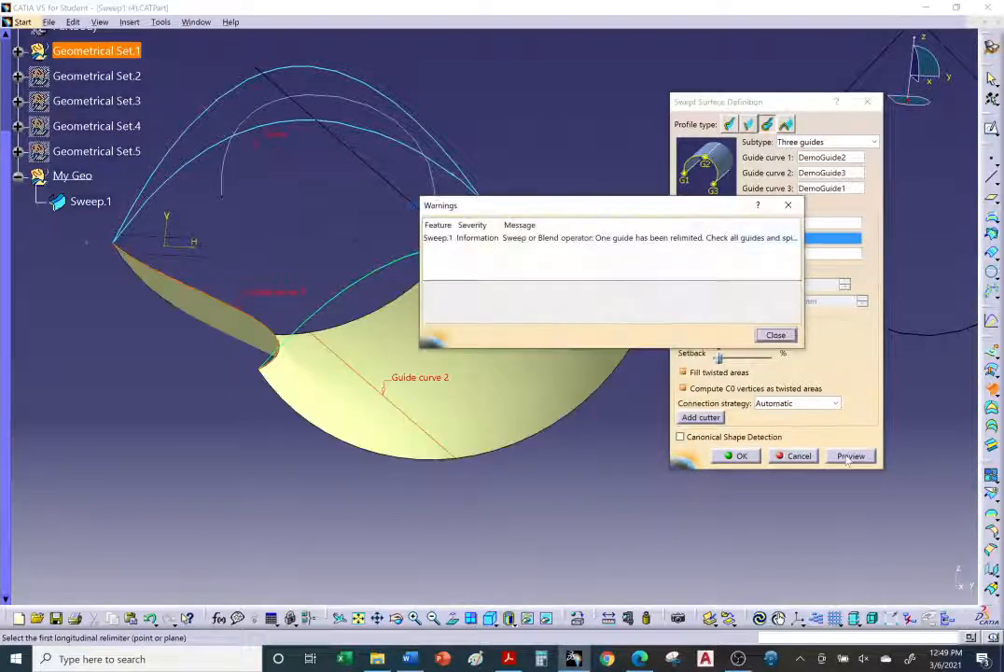
pyautogui.click(776, 335)
pyautogui.moveTo(537, 400); pyautogui.dragTo(378, 455, button='middle')
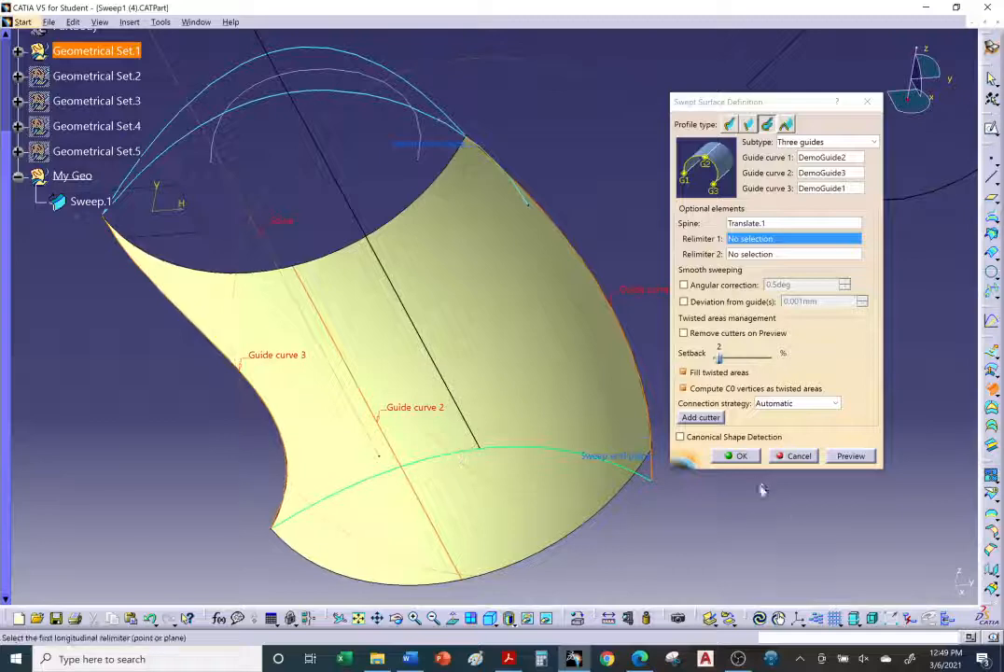
pyautogui.moveTo(762, 490); pyautogui.dragTo(719, 512, button='middle')
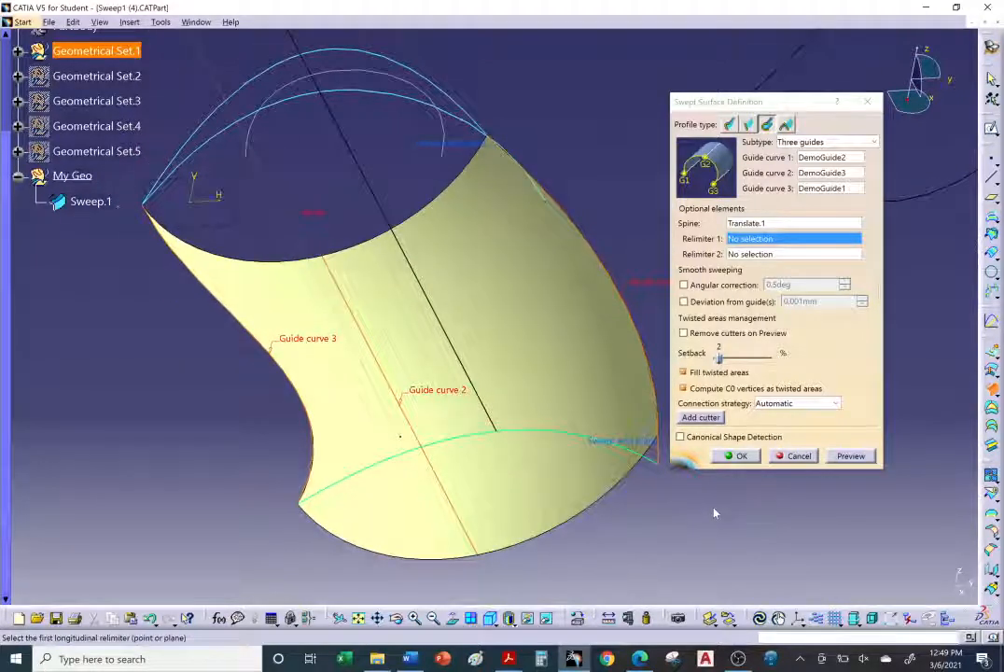
pyautogui.moveTo(473, 419); pyautogui.dragTo(487, 397, button='middle')
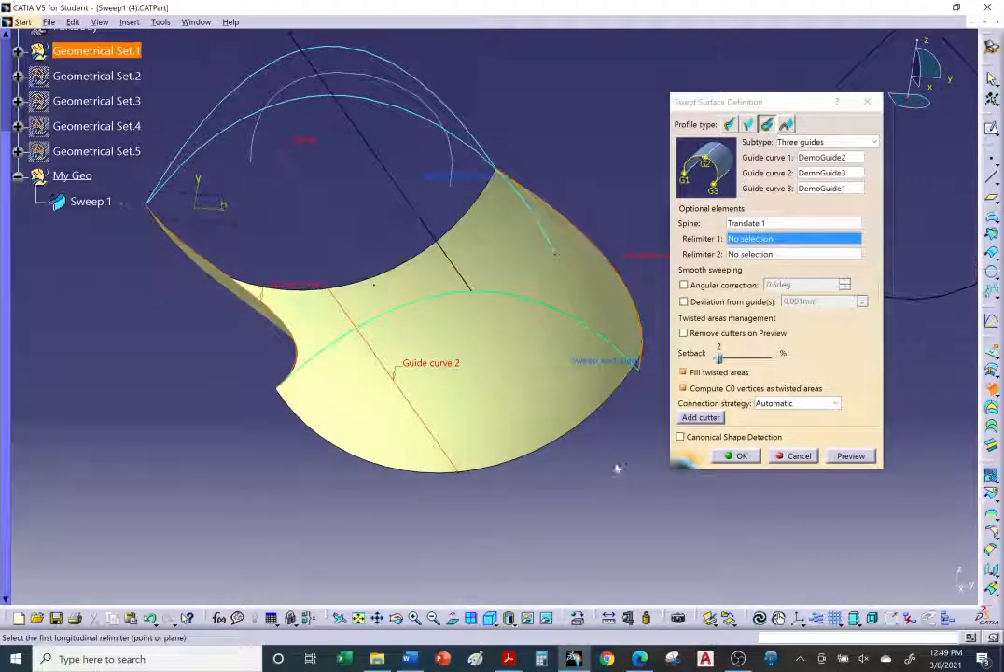
pyautogui.click(741, 457)
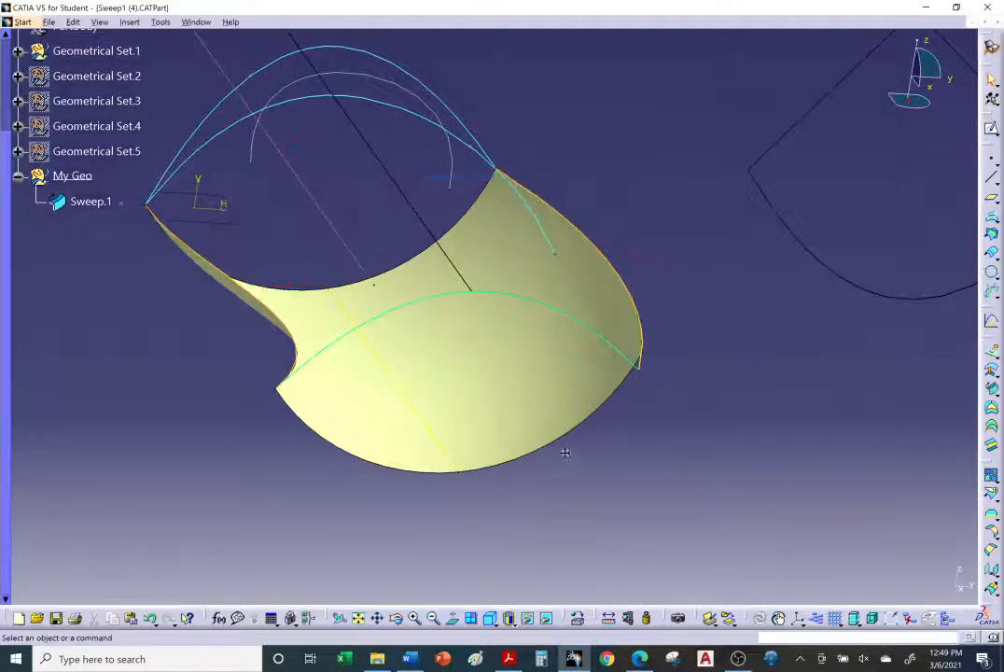
# Step: Hide the Sweep.1 surface
pyautogui.moveTo(565, 460); pyautogui.dragTo(459, 361, button='middle')
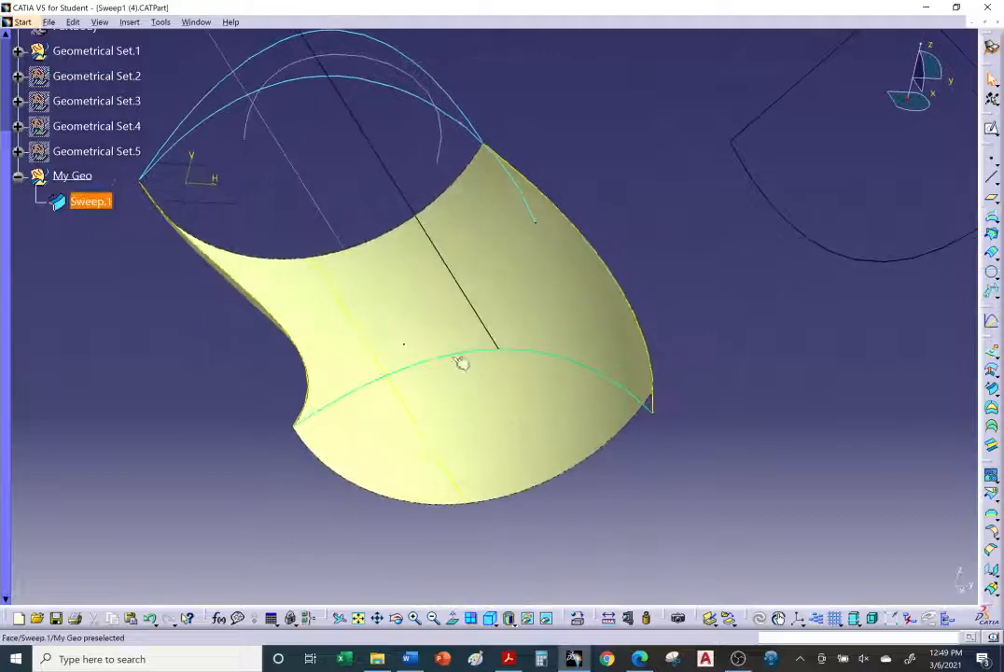
pyautogui.rightClick(301, 298)
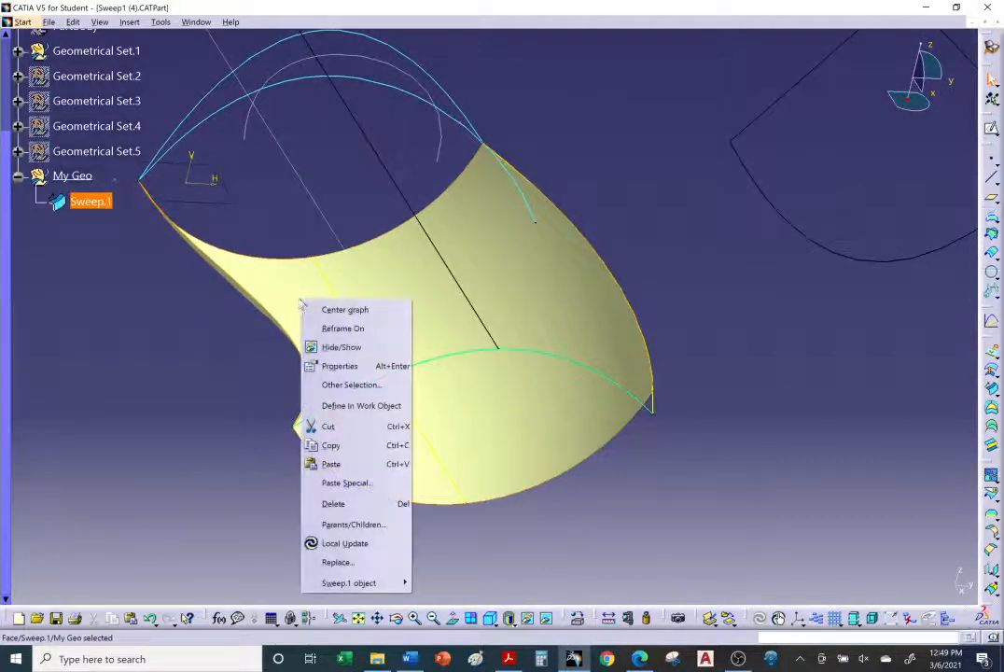
pyautogui.click(336, 346)
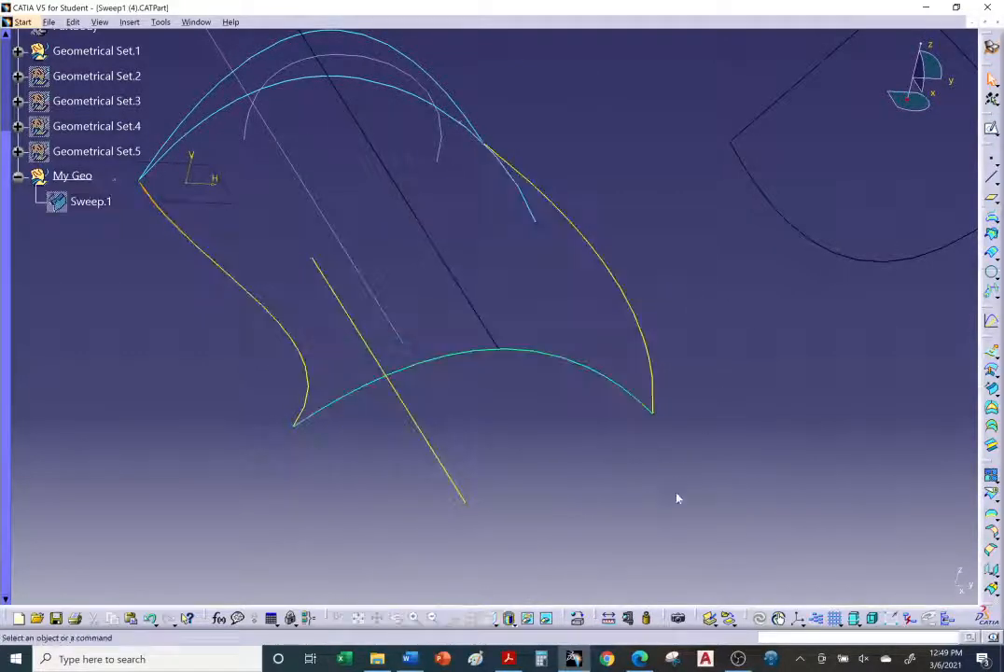
# Step: Read the tutorial's Two guides and radius section in the browser, then return to CATIA
pyautogui.click(641, 661)
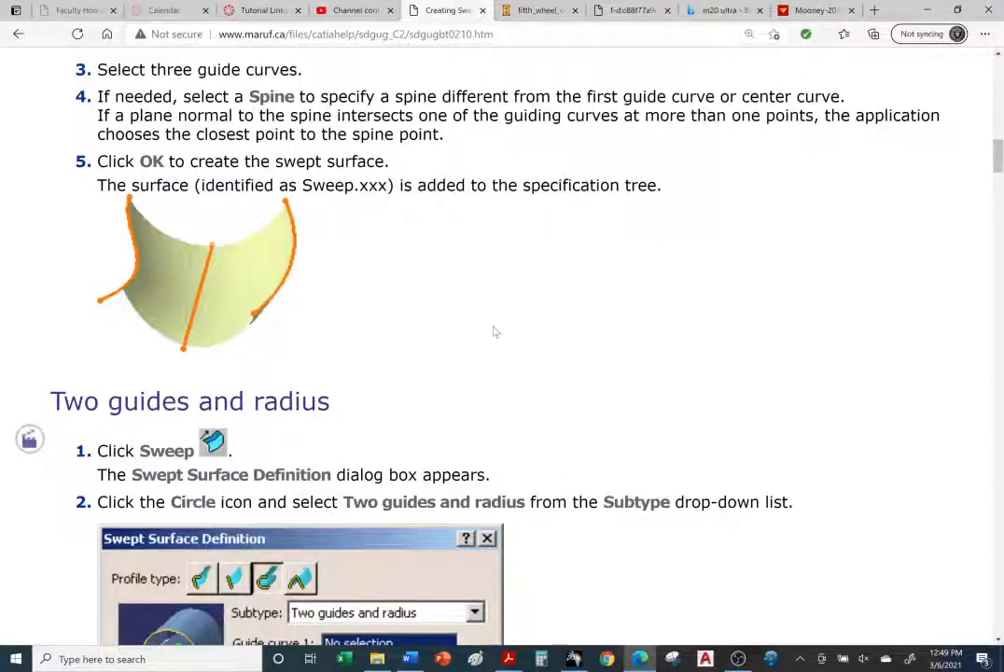
pyautogui.scroll(-4, 494, 334)
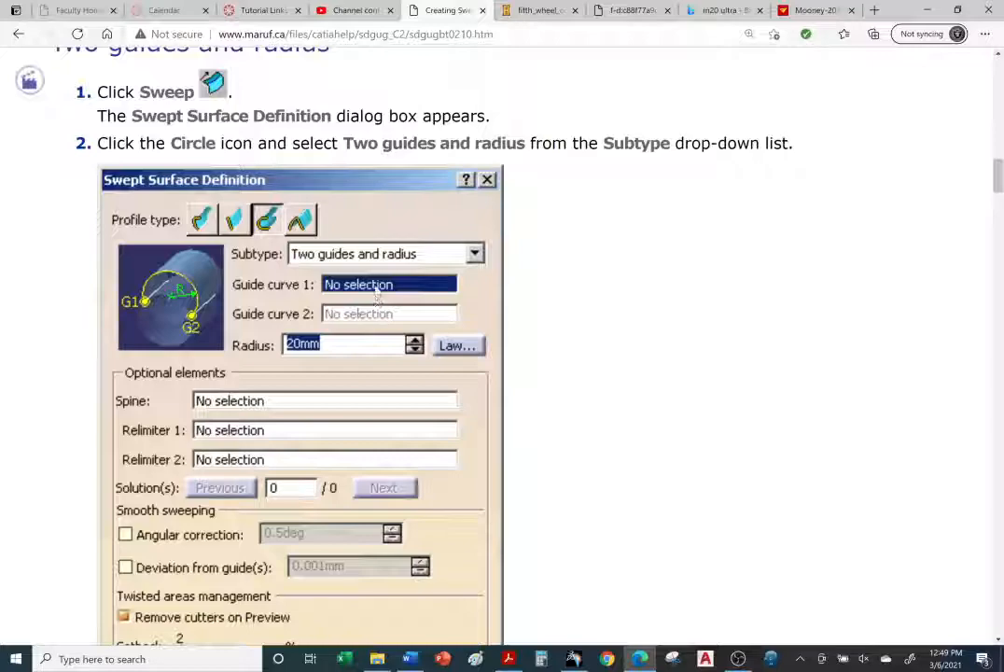
pyautogui.scroll(-4, 377, 296)
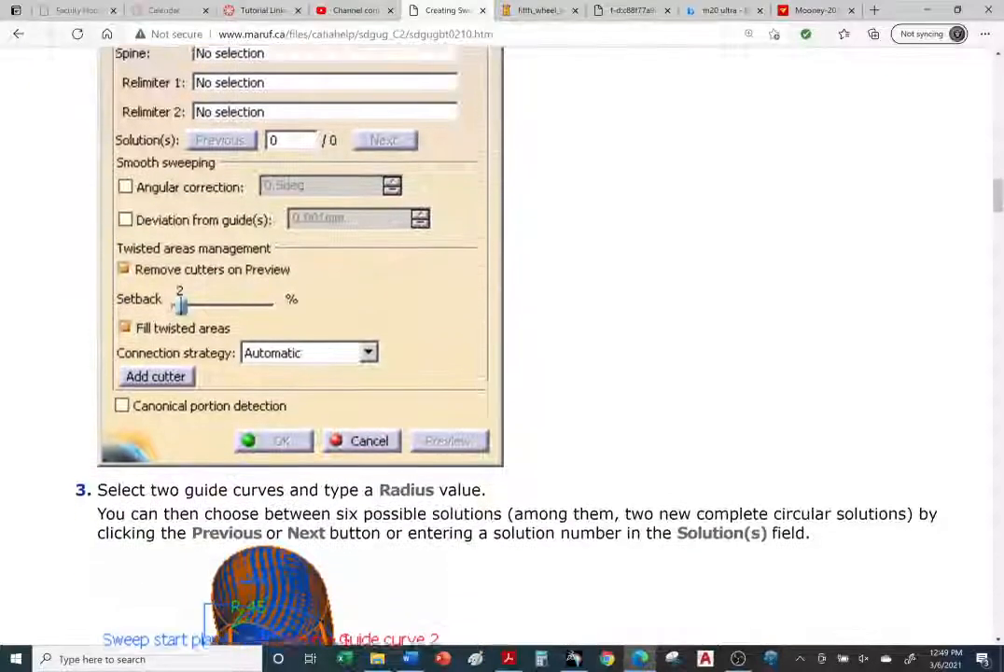
pyautogui.scroll(-3, 376, 203)
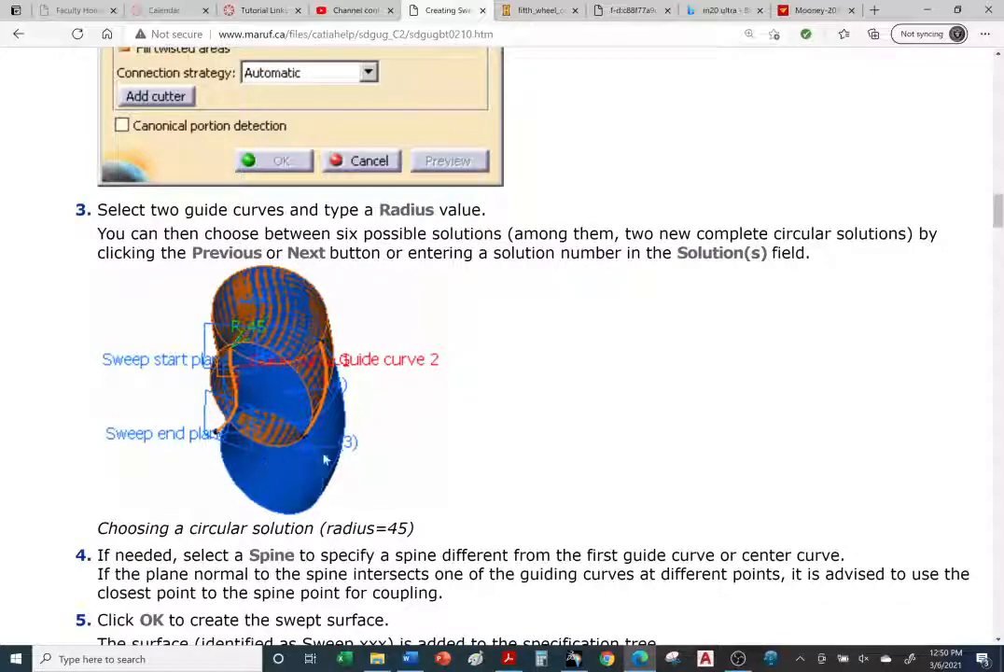
pyautogui.scroll(5, 322, 462)
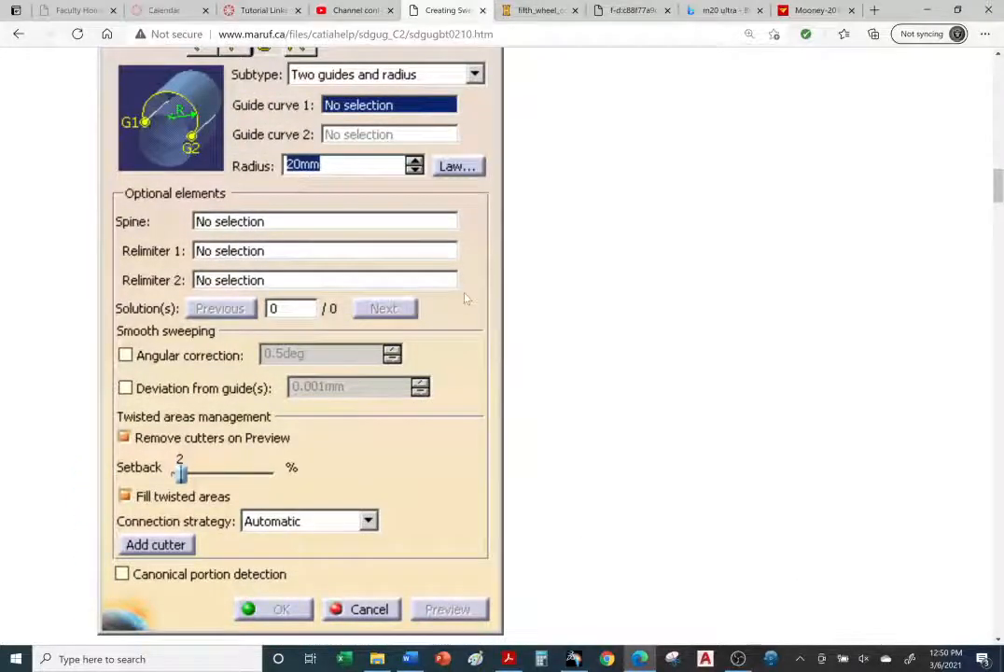
pyautogui.scroll(-2, 468, 314)
pyautogui.scroll(-4, 475, 332)
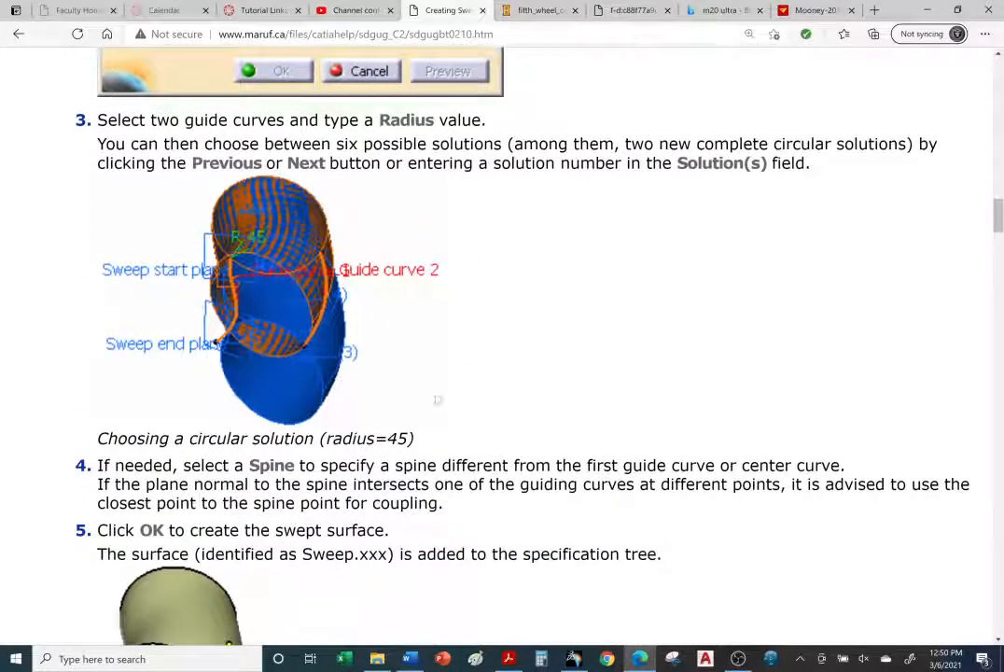
pyautogui.scroll(-2, 473, 494)
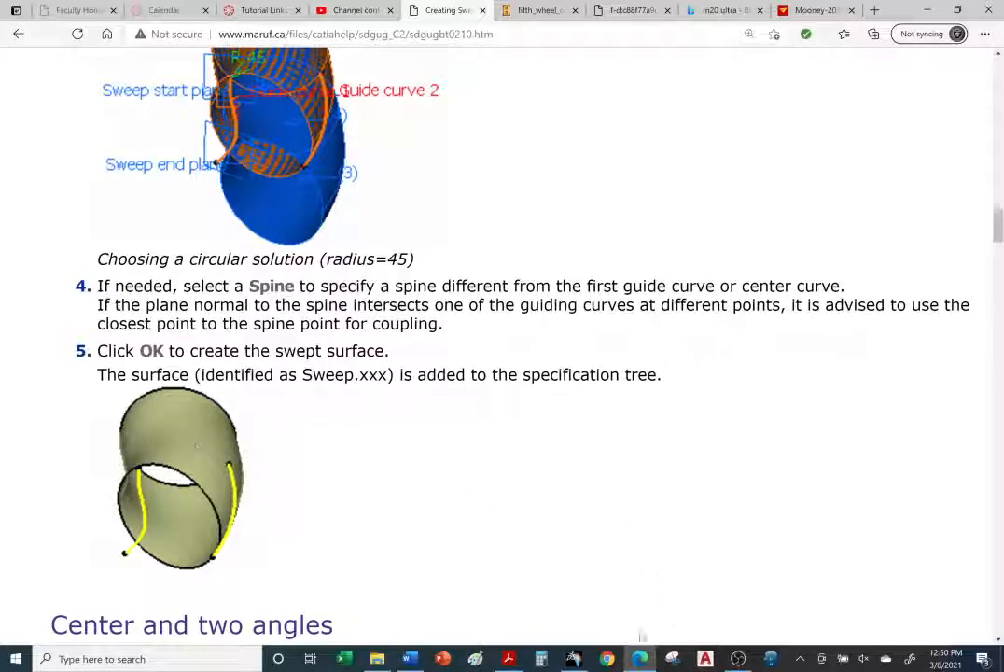
pyautogui.click(573, 660)
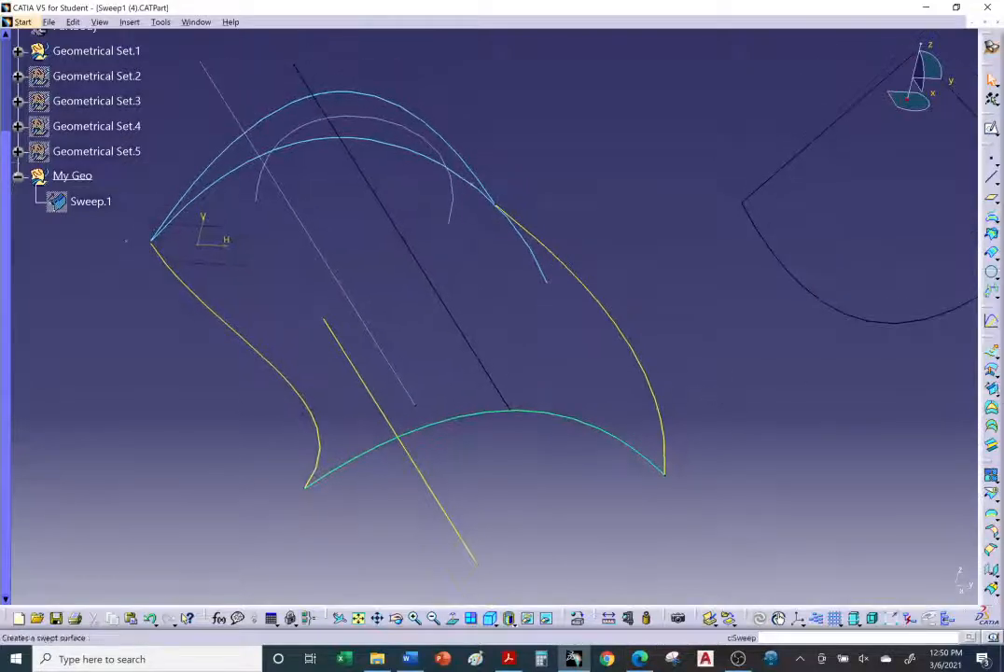
# Step: Start a new circle-profile Sweep and choose the Two guides and radius subtype
pyautogui.click(993, 392)
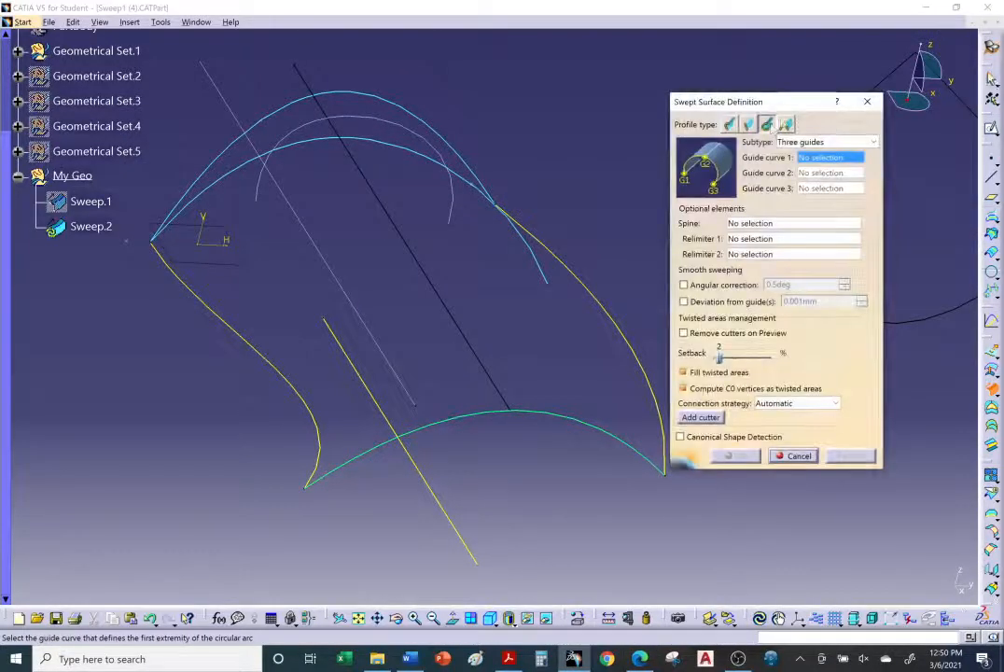
pyautogui.click(821, 141)
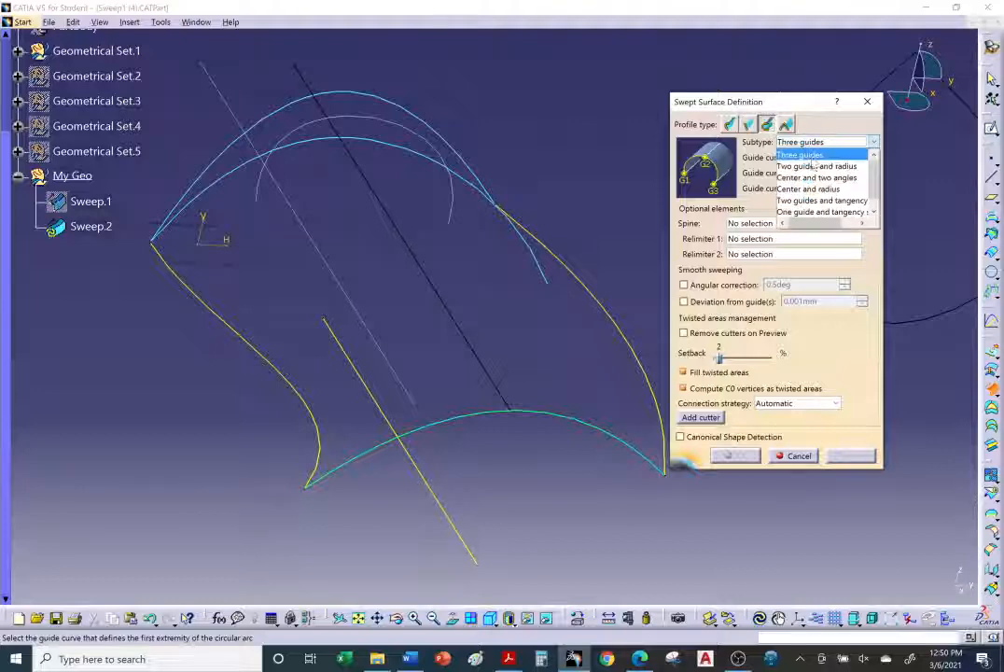
pyautogui.click(814, 166)
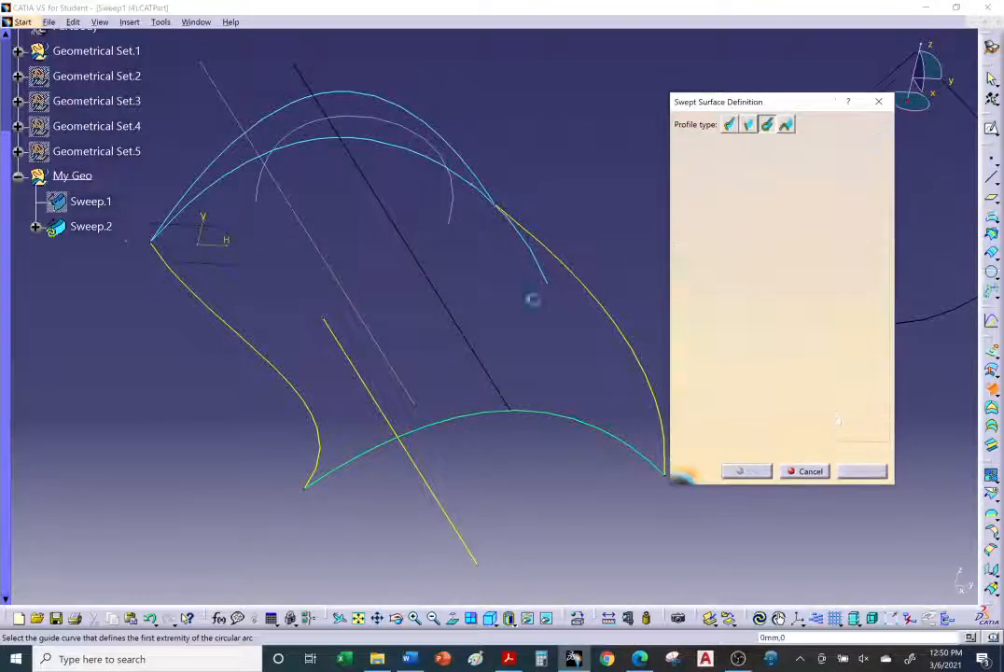
# Step: Select DemoGuide2 and DemoGuide1 as the first and second guide curves
pyautogui.moveTo(533, 297); pyautogui.dragTo(482, 295, button='middle')
pyautogui.click(556, 291)
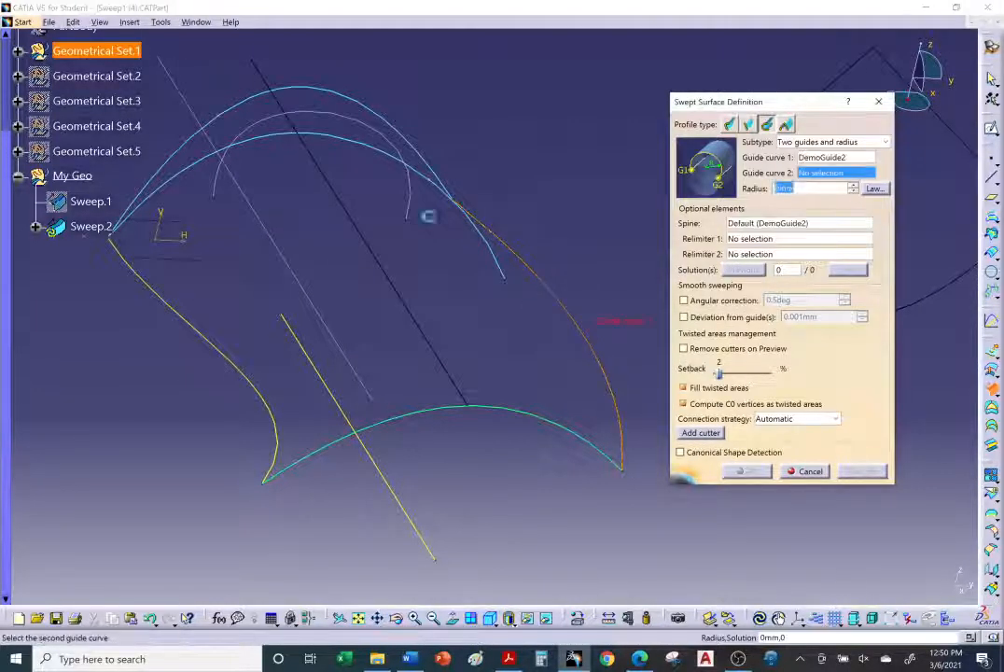
pyautogui.click(184, 316)
# Step: Set the sweep radius to 20 mm
pyautogui.moveTo(301, 400); pyautogui.dragTo(522, 326, button='middle')
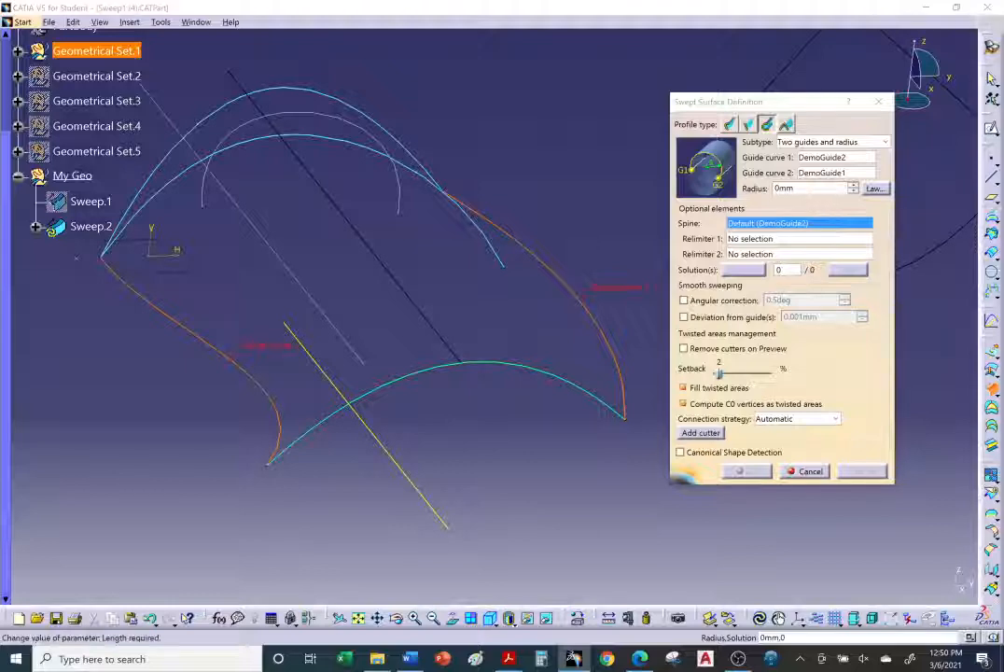
pyautogui.moveTo(798, 189); pyautogui.dragTo(762, 192)
pyautogui.write('20')
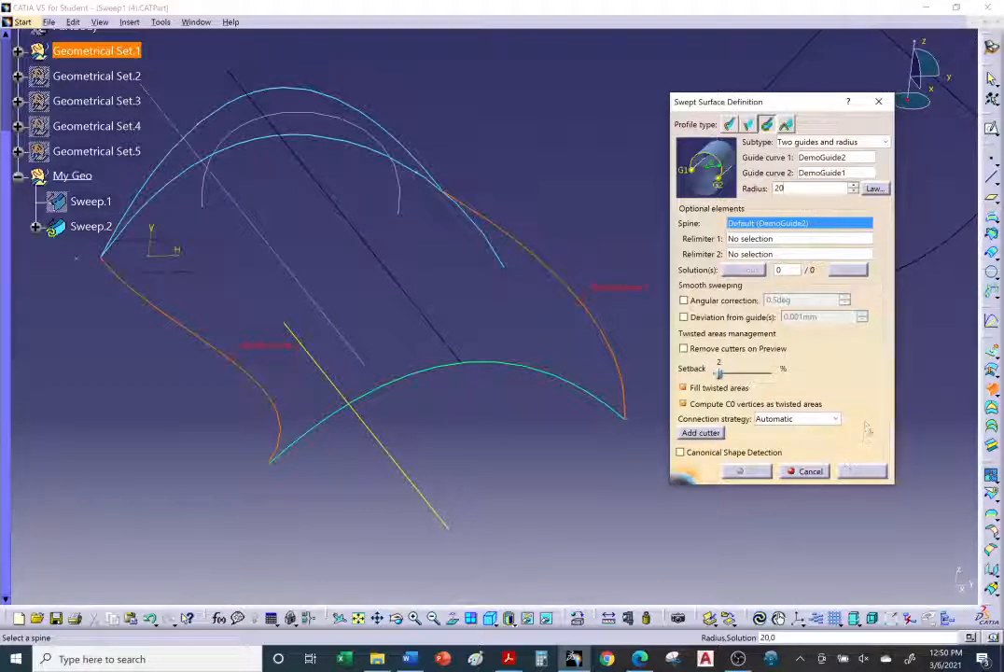
pyautogui.click(829, 238)
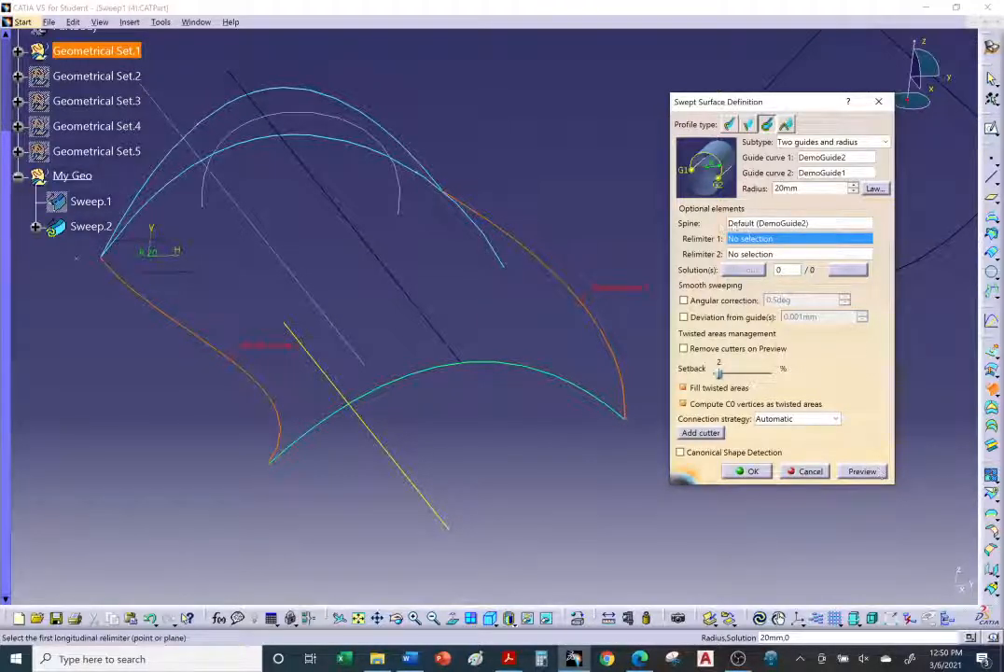
# Step: Try to preview the two-guides-and-radius sweep and dismiss the error
pyautogui.click(766, 224)
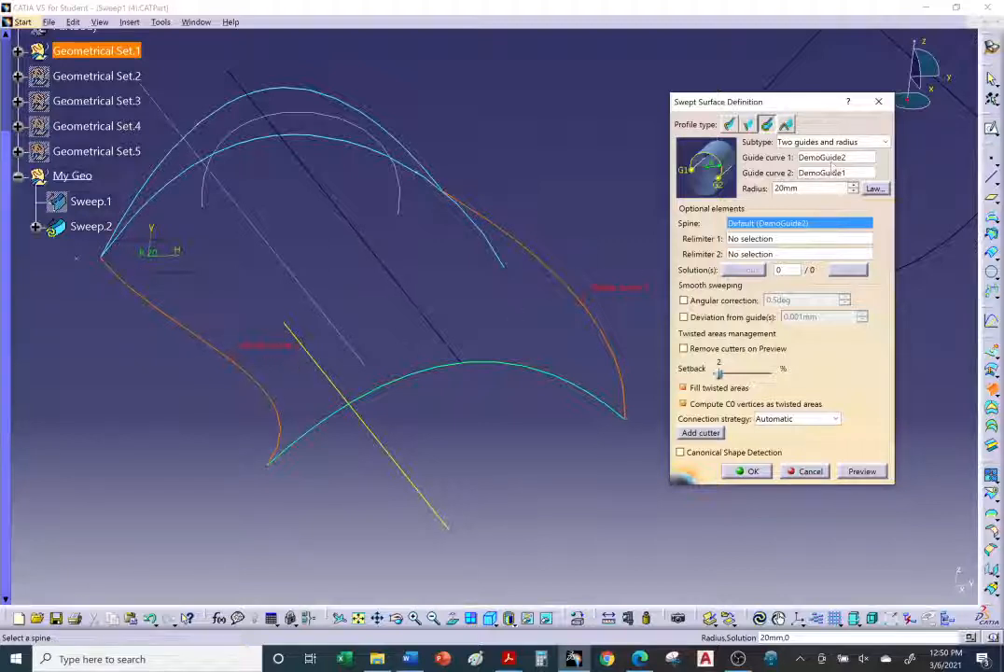
pyautogui.click(829, 158)
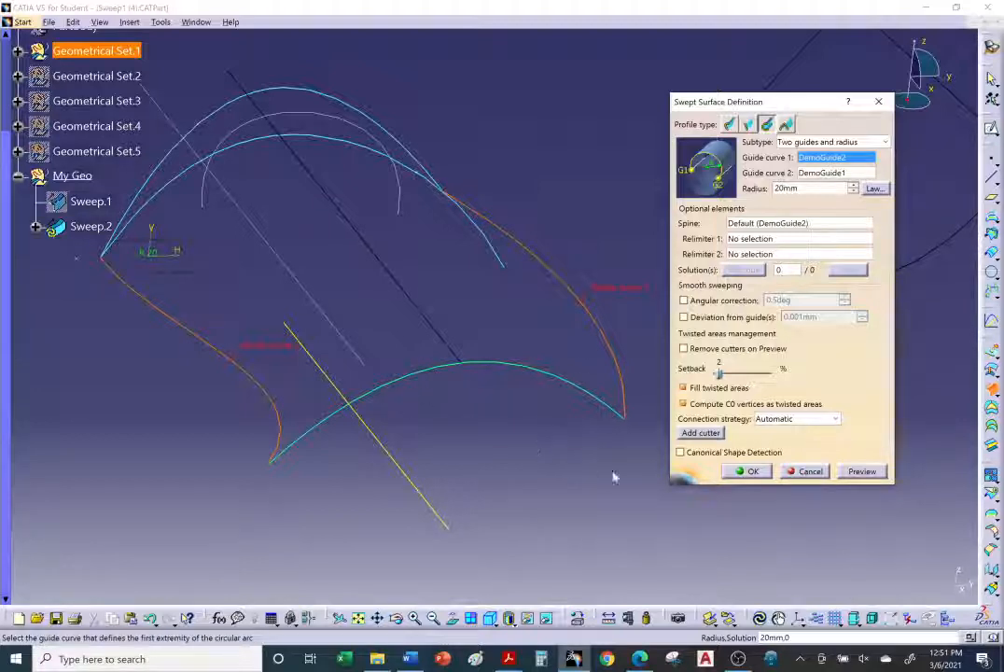
pyautogui.click(861, 471)
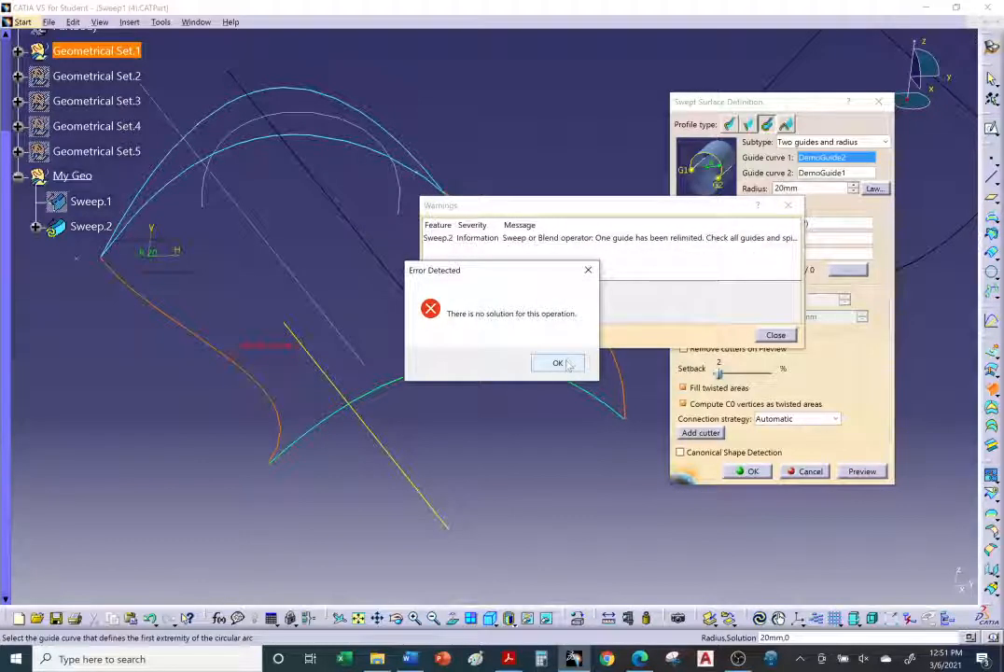
pyautogui.click(558, 364)
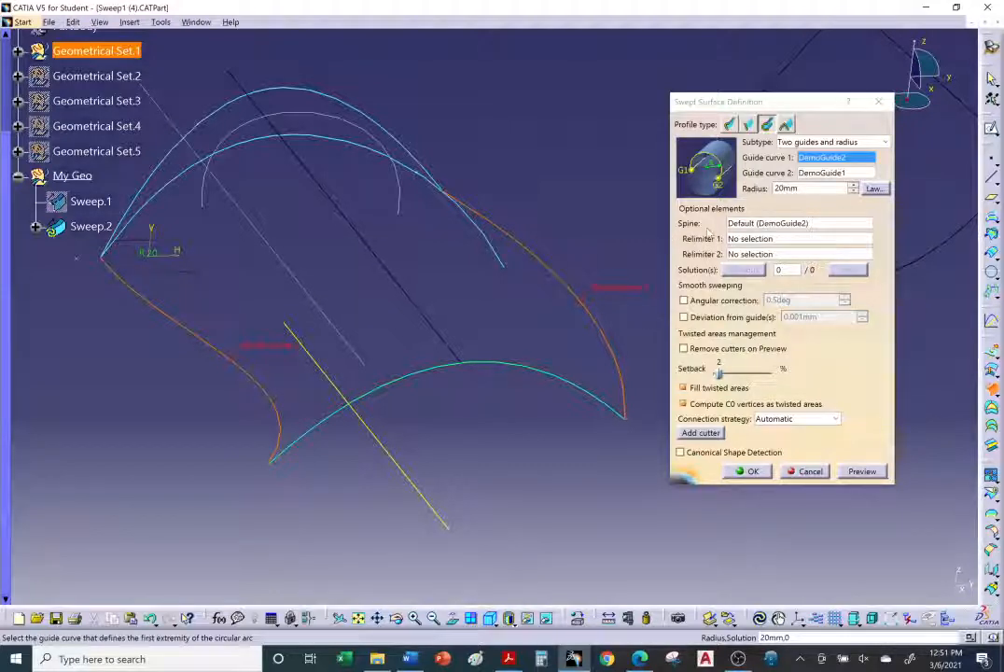
# Step: Set DemoGuide3 as the spine and try previewing the sweep again
pyautogui.click(792, 224)
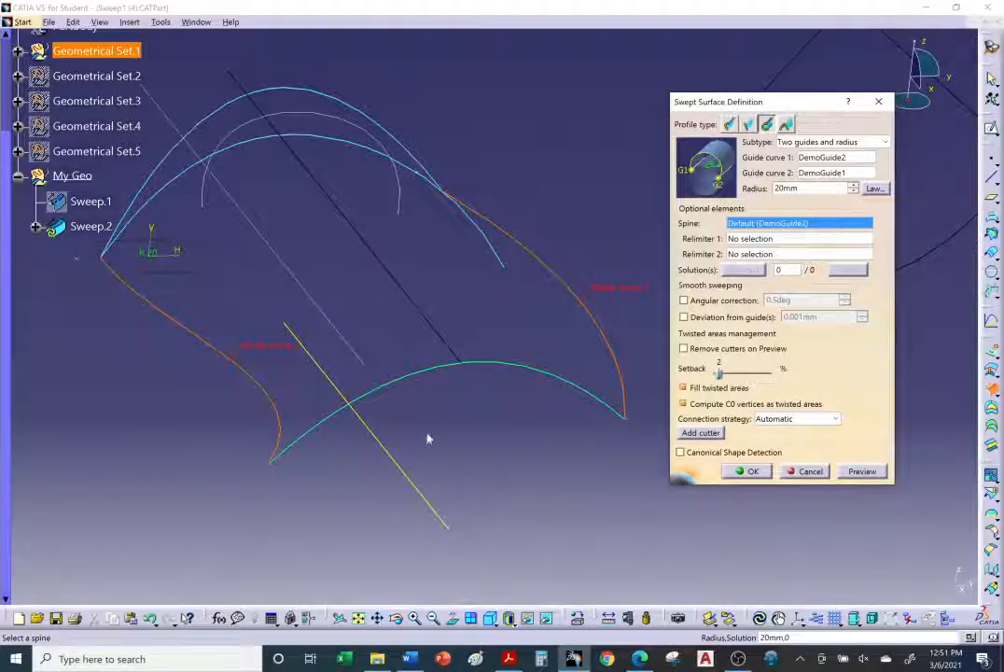
pyautogui.click(417, 484)
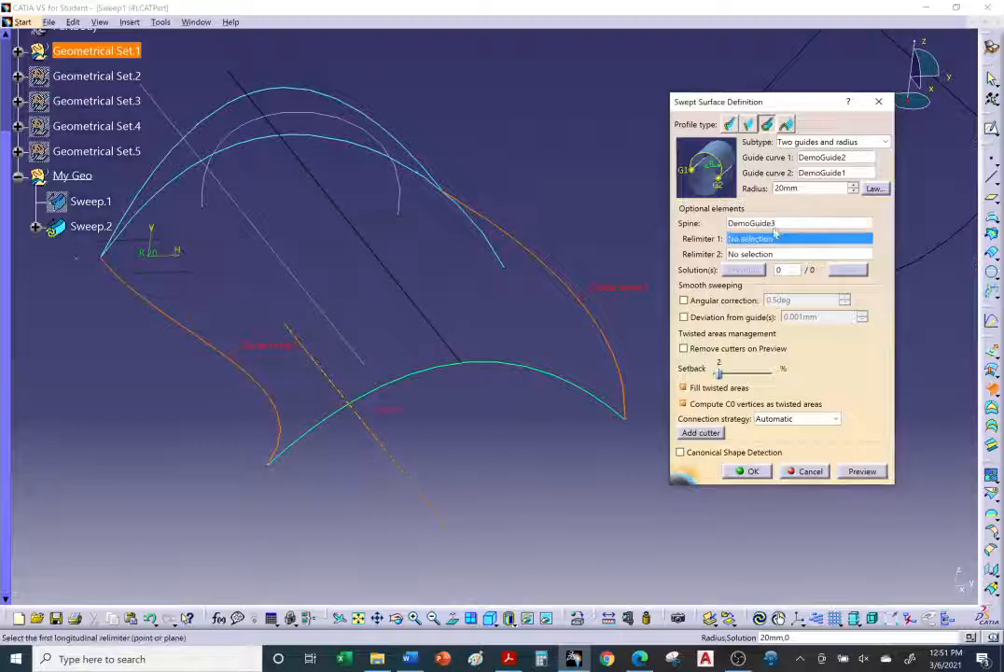
pyautogui.click(860, 473)
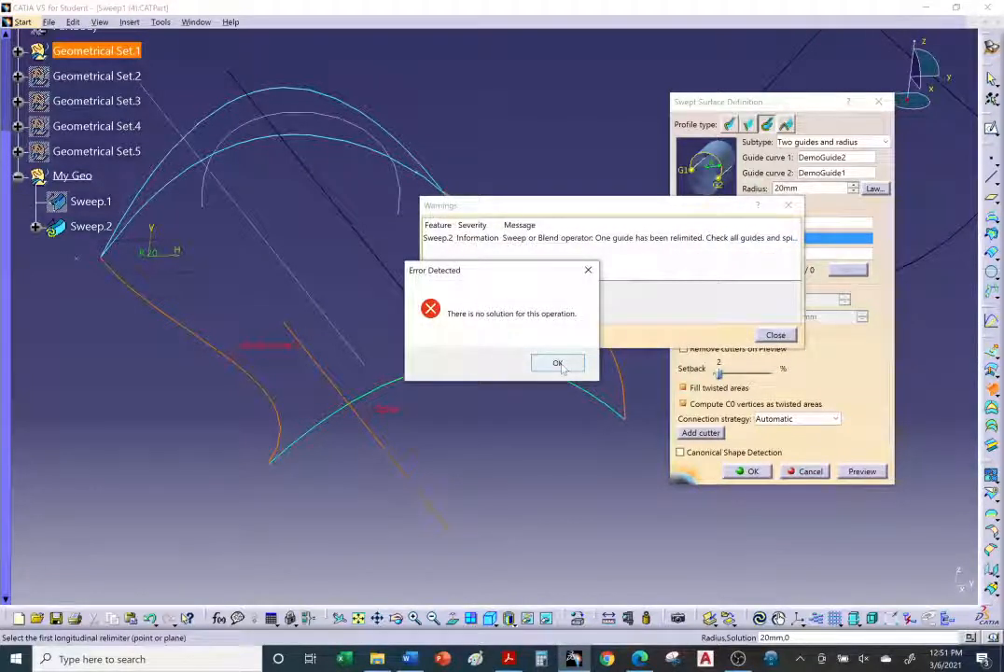
pyautogui.click(559, 364)
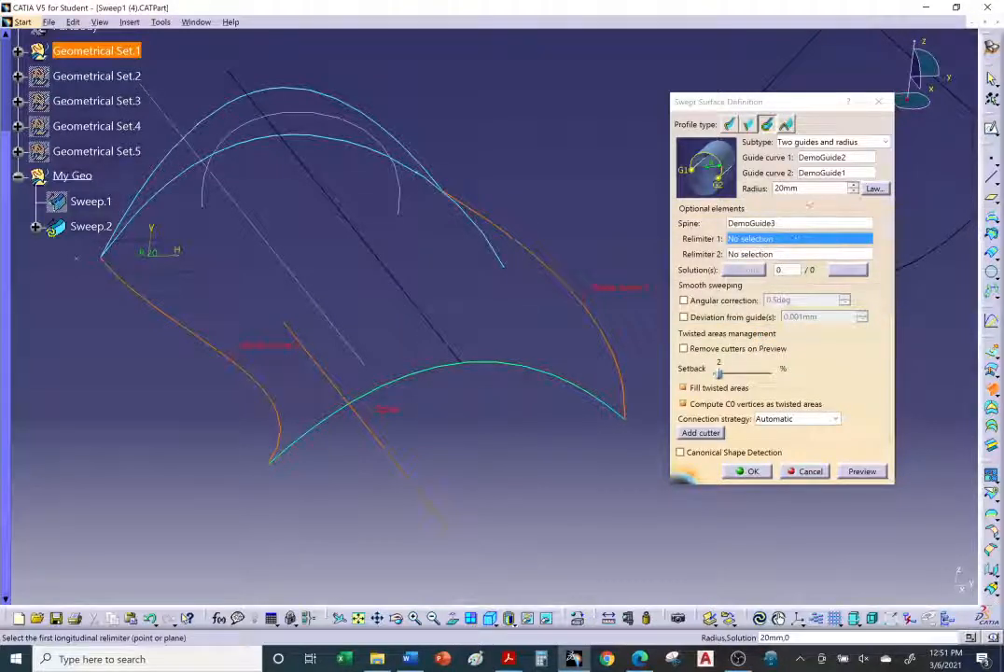
# Step: Set the sweep radius to 200 mm, preview the sweep and close the warnings
pyautogui.moveTo(805, 190); pyautogui.dragTo(760, 199)
pyautogui.write('20')
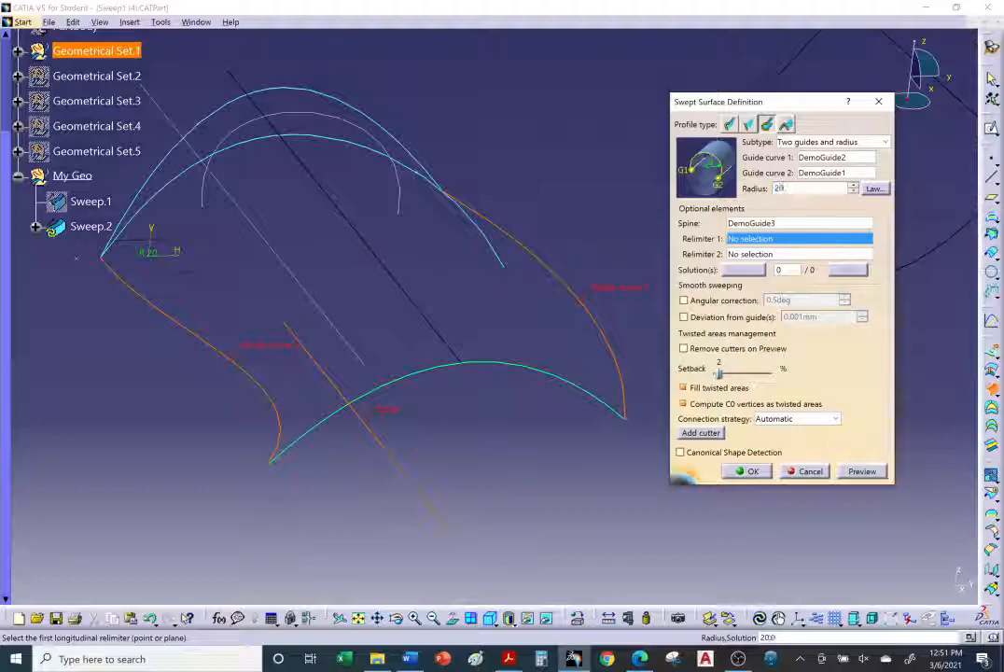
pyautogui.click(864, 471)
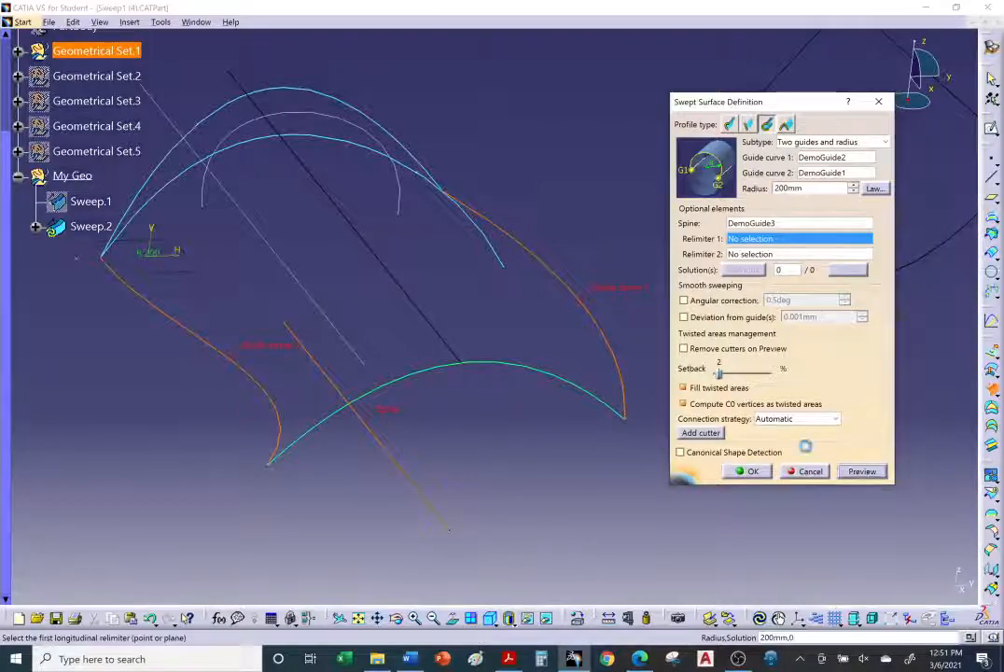
pyautogui.moveTo(566, 381); pyautogui.dragTo(410, 494, button='middle')
pyautogui.click(795, 337)
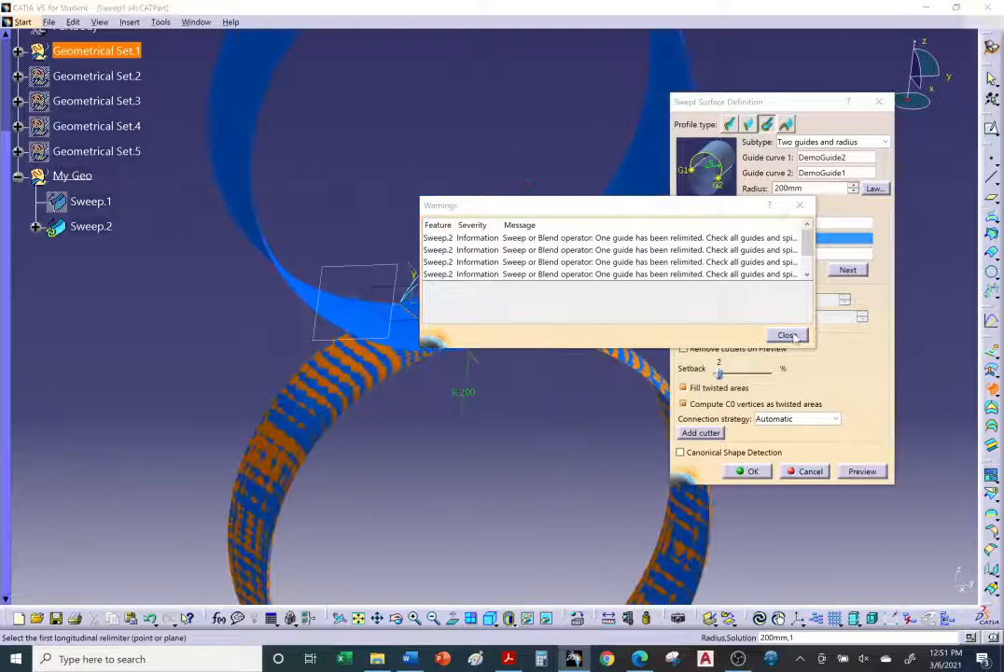
pyautogui.moveTo(560, 336); pyautogui.dragTo(520, 387, button='middle')
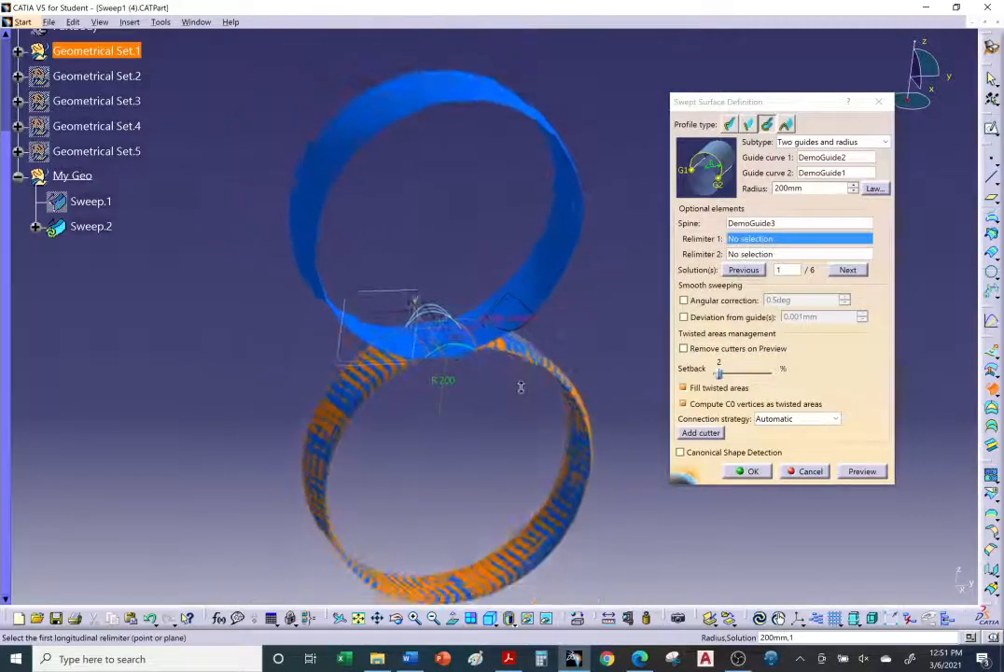
pyautogui.moveTo(446, 390); pyautogui.dragTo(541, 397, button='middle')
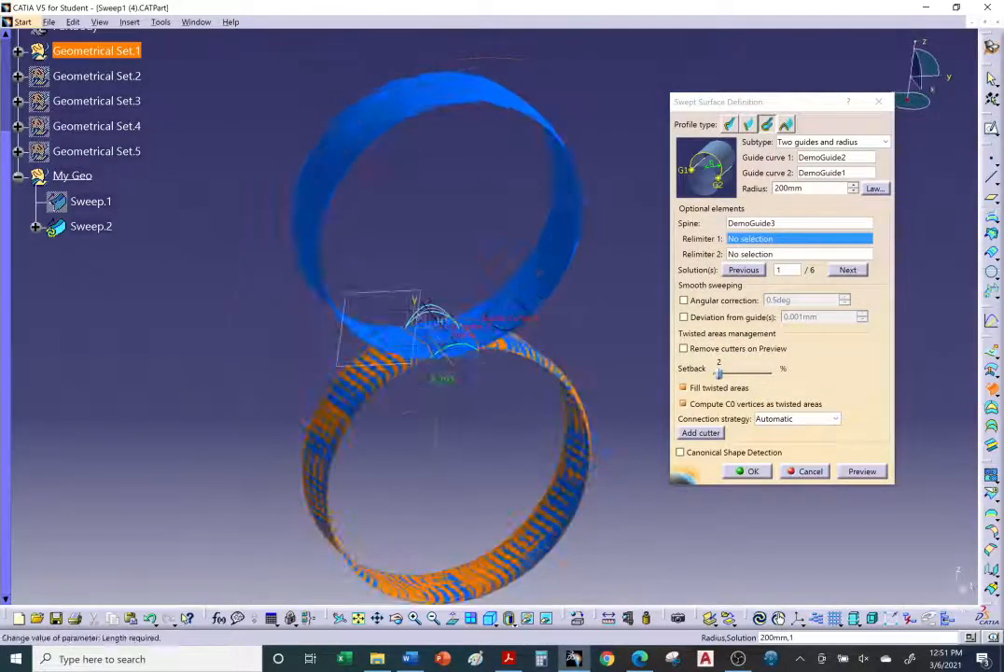
# Step: Set the radius to 30 mm, try to preview the sweep, and dismiss the error and warnings
pyautogui.moveTo(810, 189); pyautogui.dragTo(774, 188)
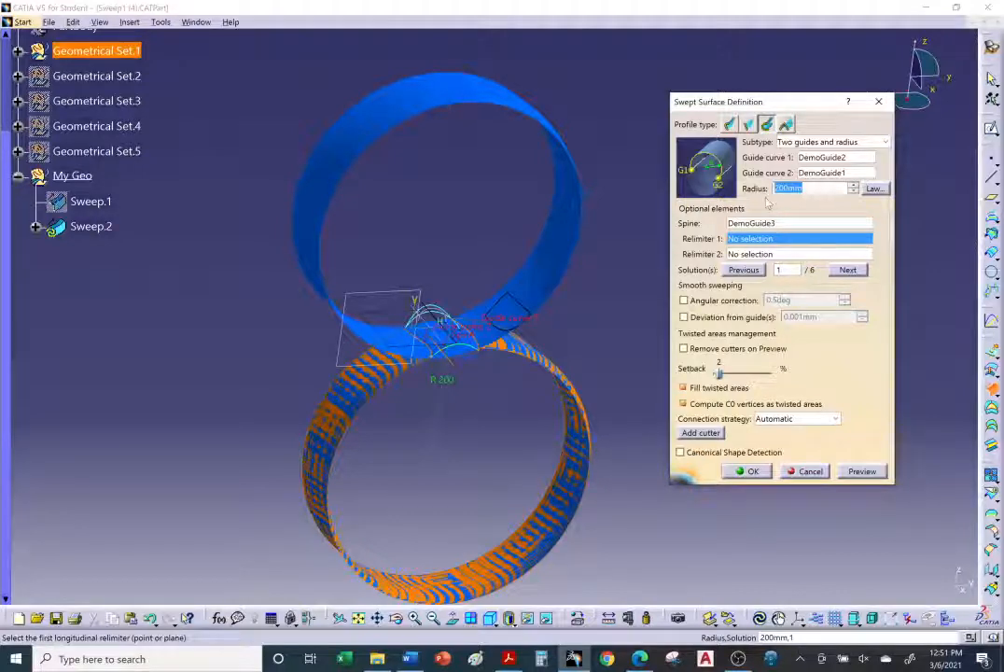
pyautogui.write('30')
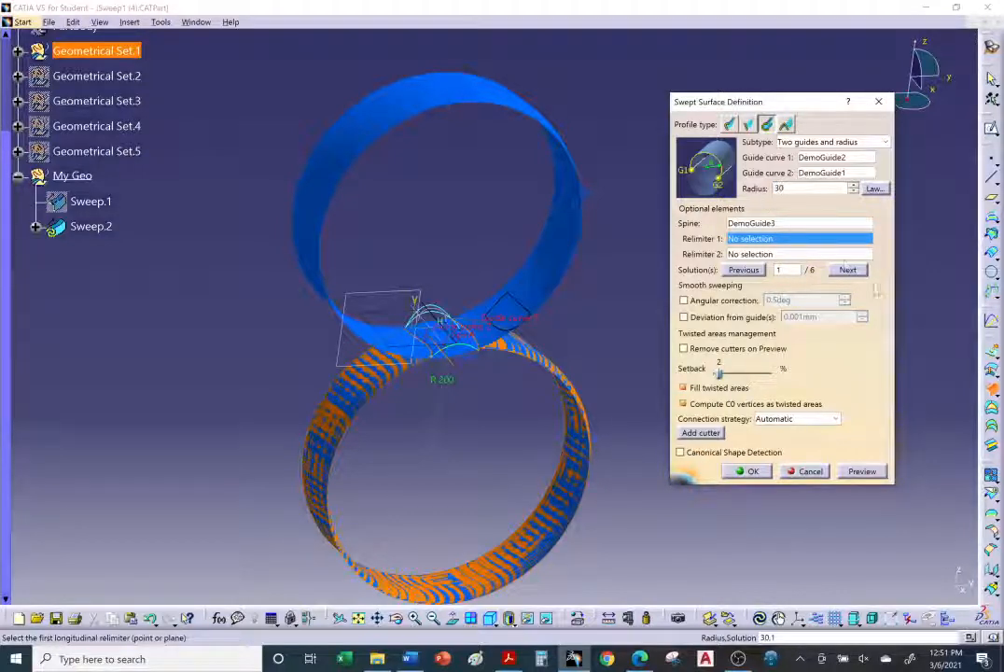
pyautogui.click(862, 471)
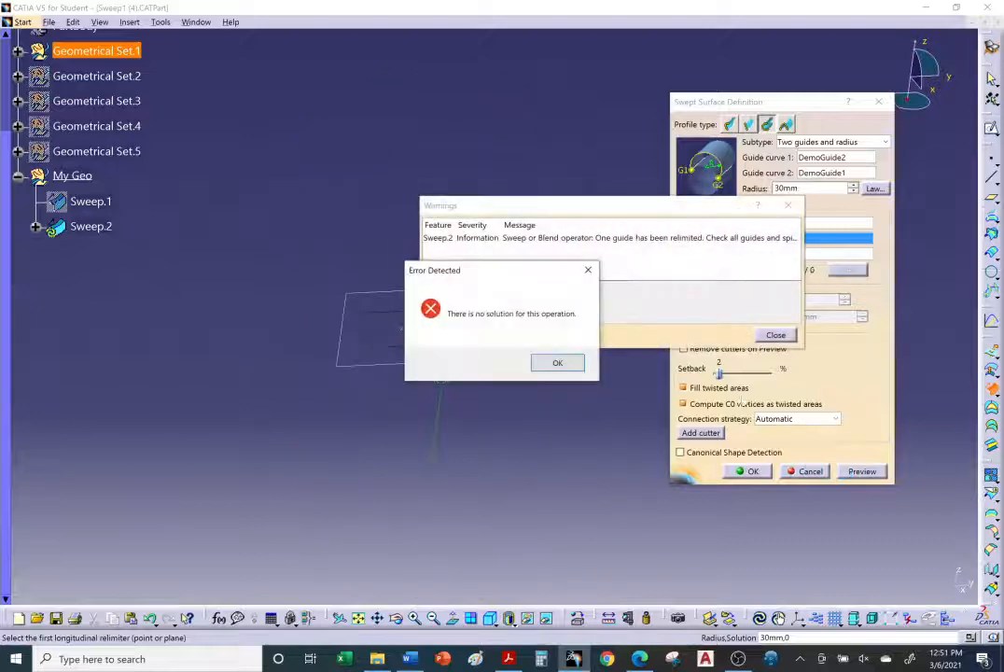
pyautogui.click(583, 363)
pyautogui.click(776, 334)
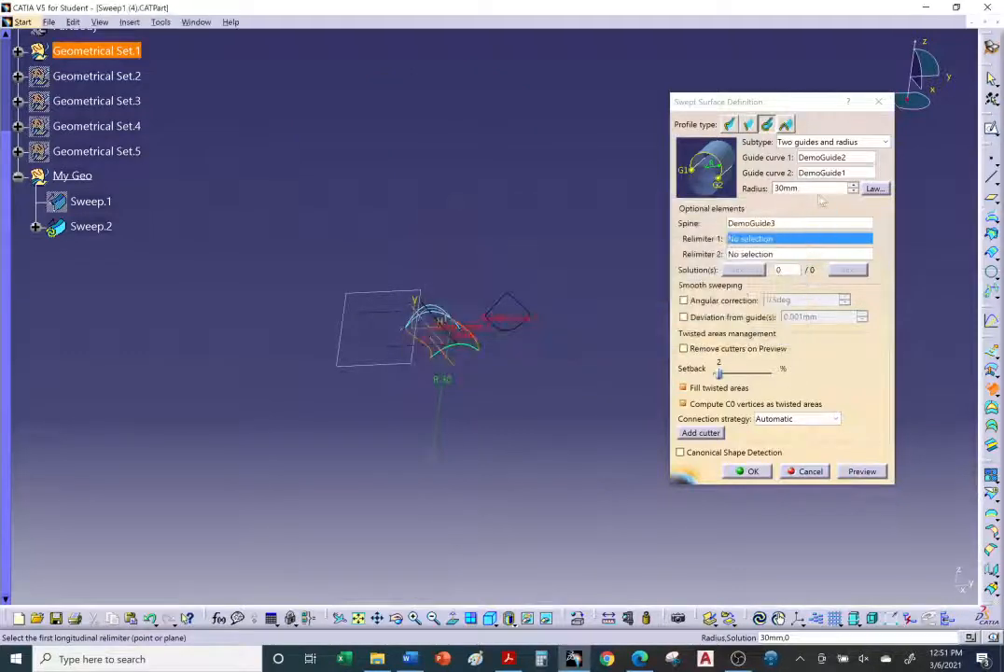
# Step: Set the radius to 40 mm and preview the sweep, closing the warnings
pyautogui.write('4')
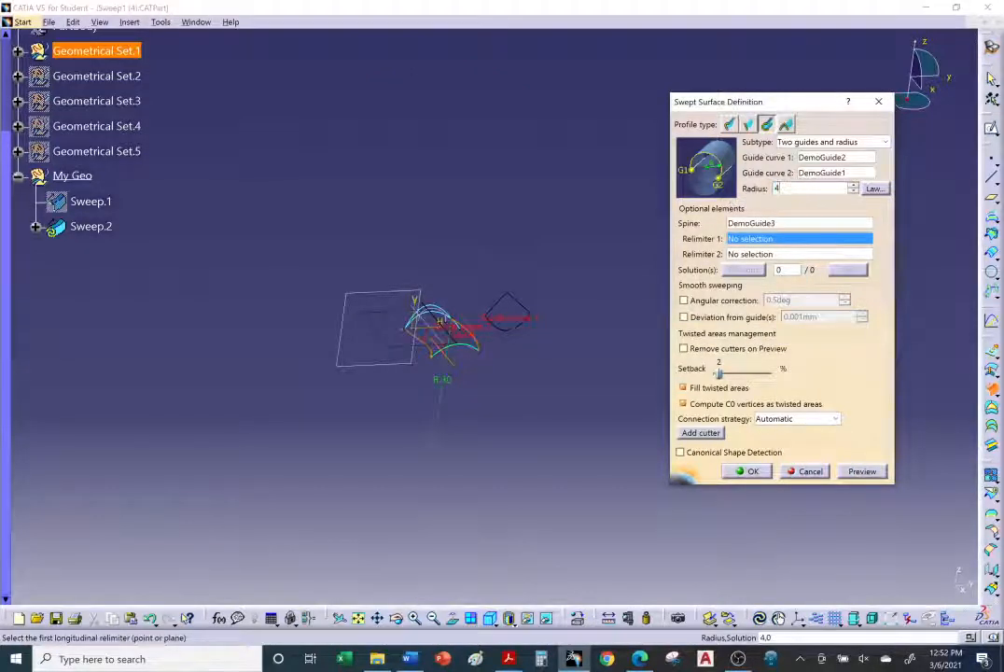
pyautogui.write('0')
pyautogui.click(862, 472)
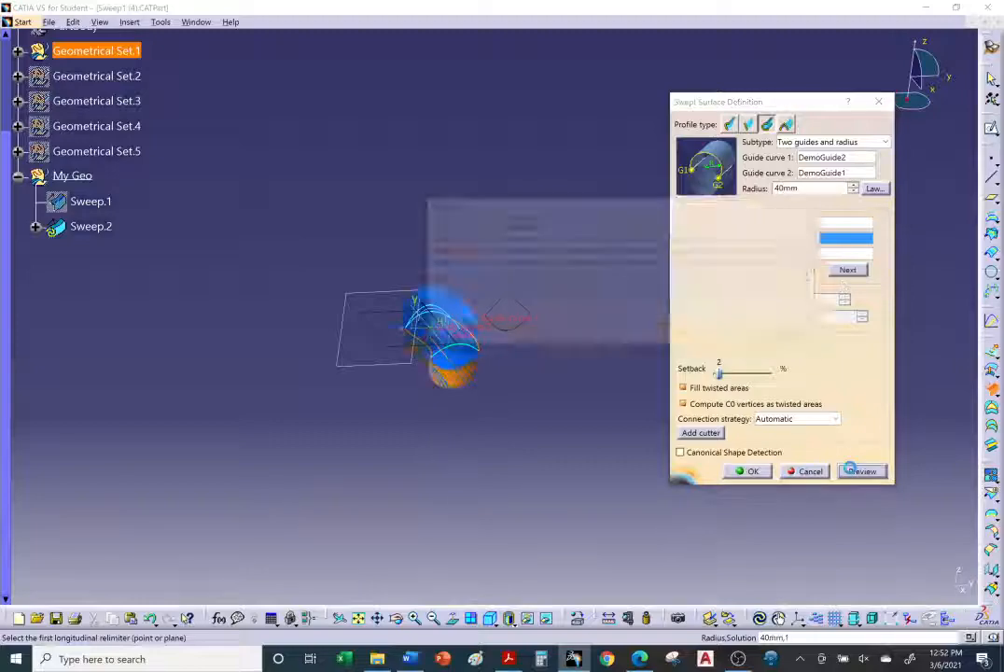
pyautogui.click(787, 335)
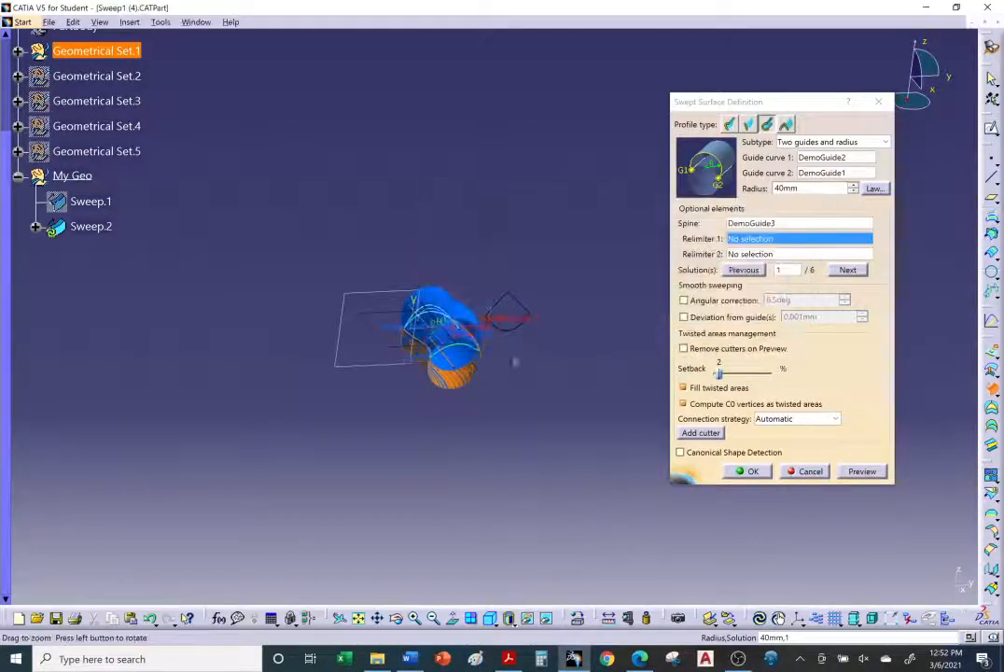
pyautogui.moveTo(515, 361); pyautogui.dragTo(370, 289, button='middle')
pyautogui.moveTo(438, 300); pyautogui.dragTo(510, 316, button='middle')
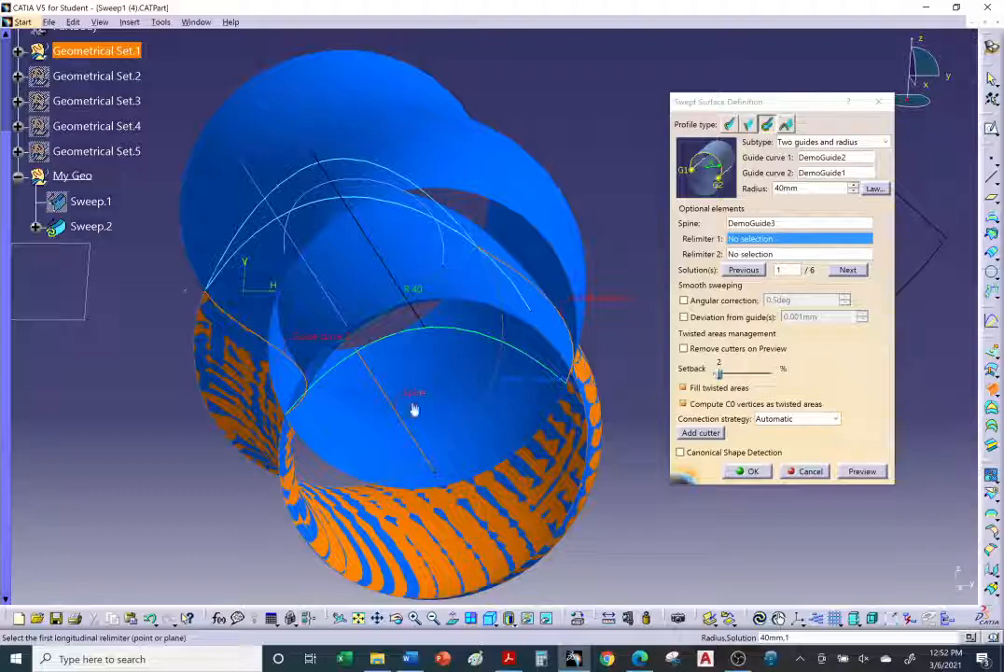
pyautogui.moveTo(415, 408); pyautogui.dragTo(490, 328, button='middle')
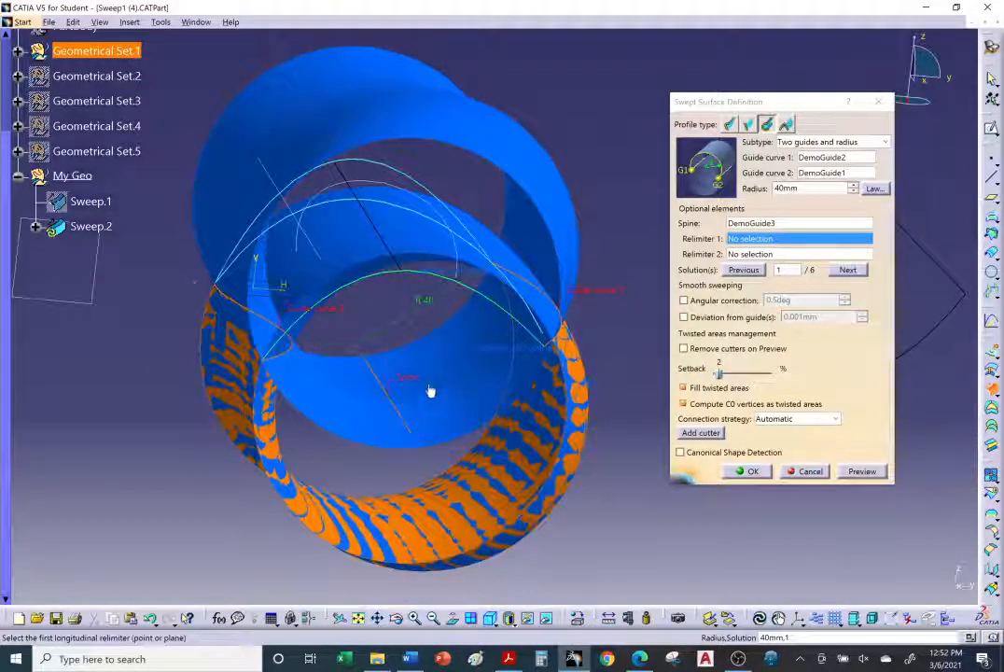
# Step: Compare the preview with the circular solution shown in the browser tutorial
pyautogui.click(640, 659)
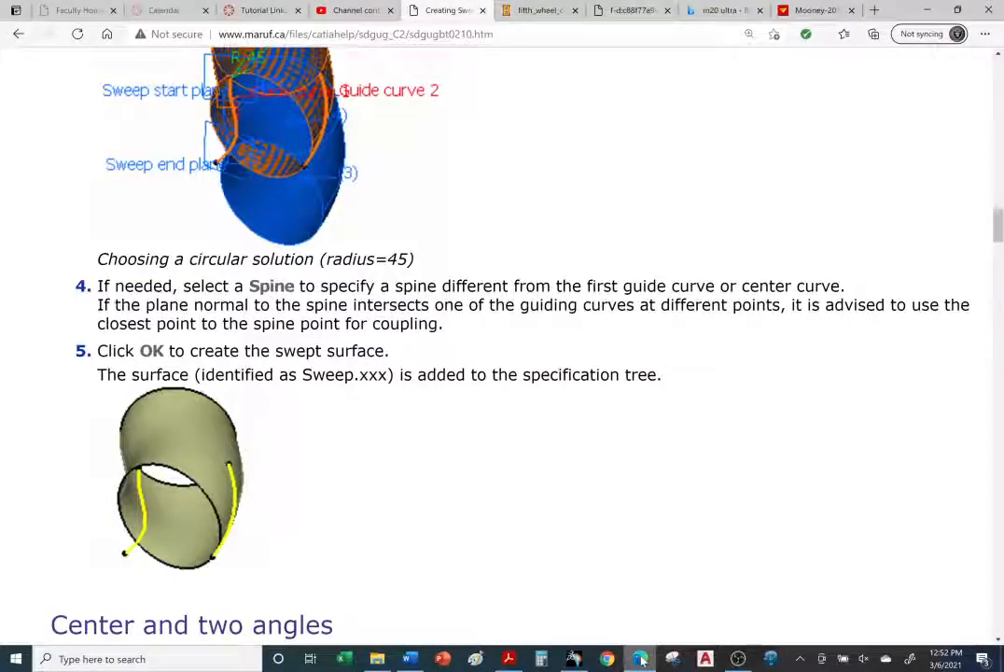
pyautogui.click(640, 659)
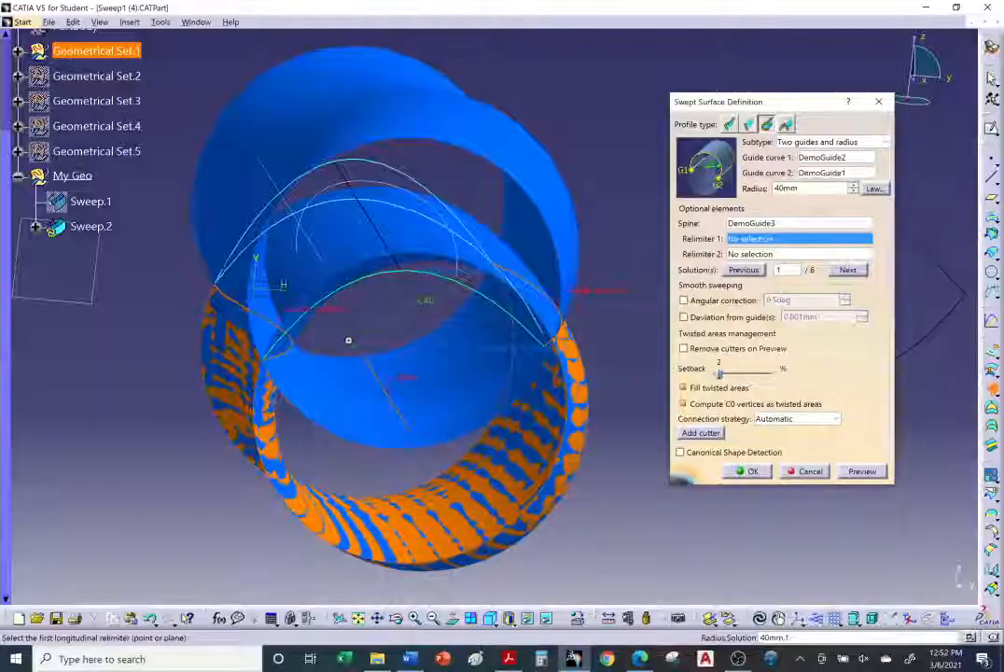
pyautogui.moveTo(439, 374); pyautogui.dragTo(492, 342, button='middle')
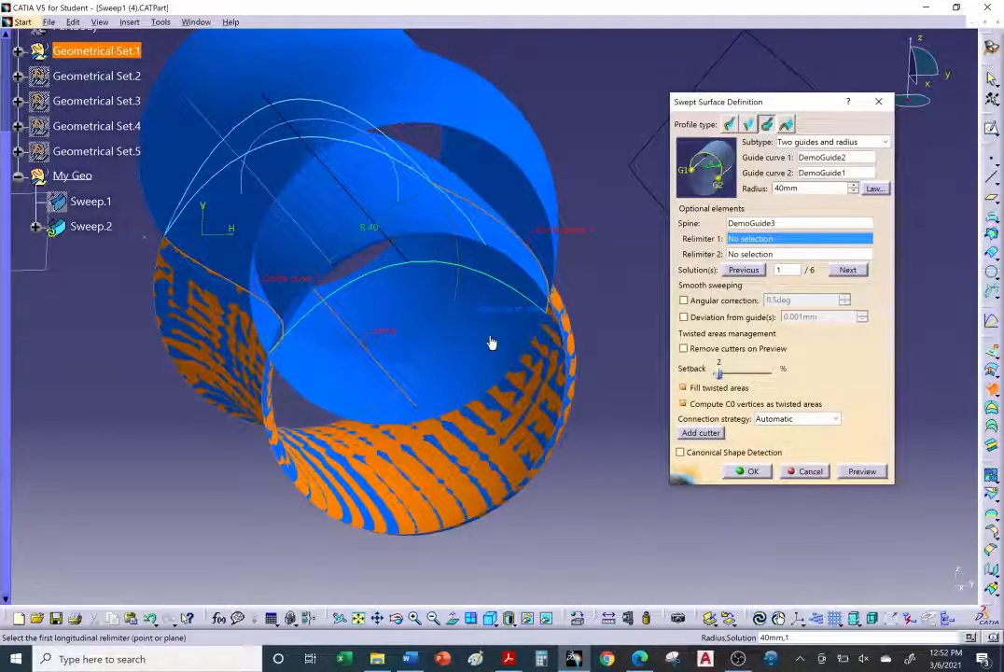
pyautogui.moveTo(490, 340); pyautogui.dragTo(574, 387, button='middle')
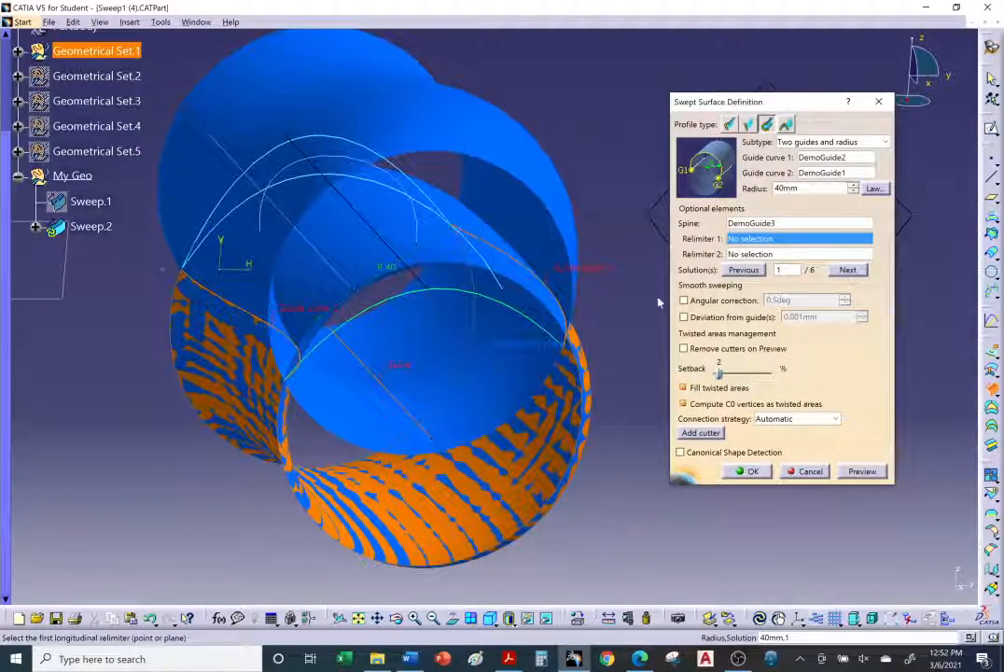
# Step: Step through the six circular sweep solutions and settle on solution 6
pyautogui.click(847, 270)
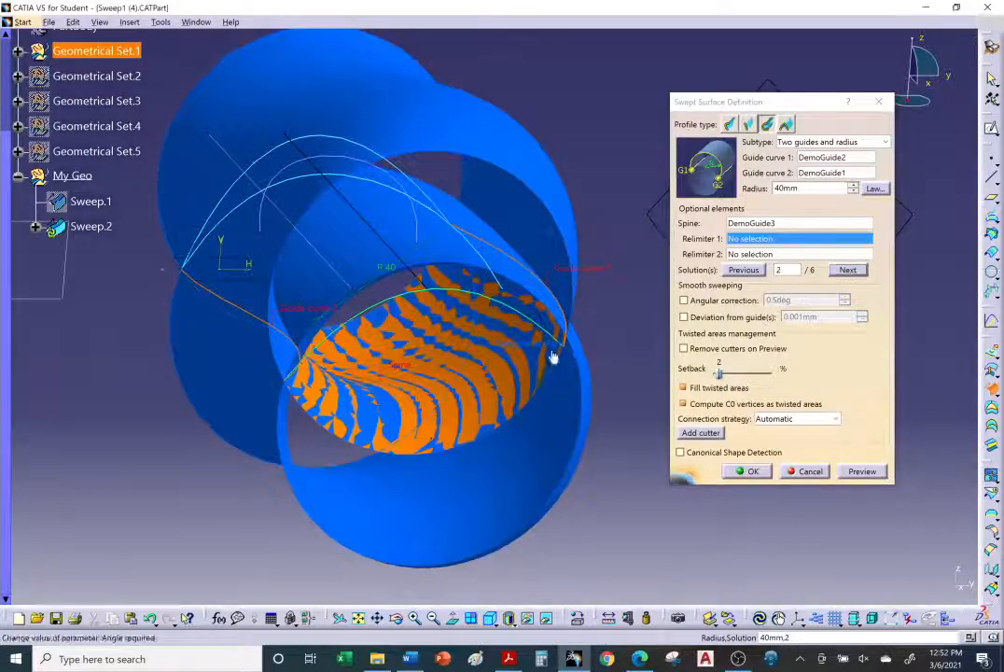
pyautogui.moveTo(553, 357); pyautogui.dragTo(524, 298, button='middle')
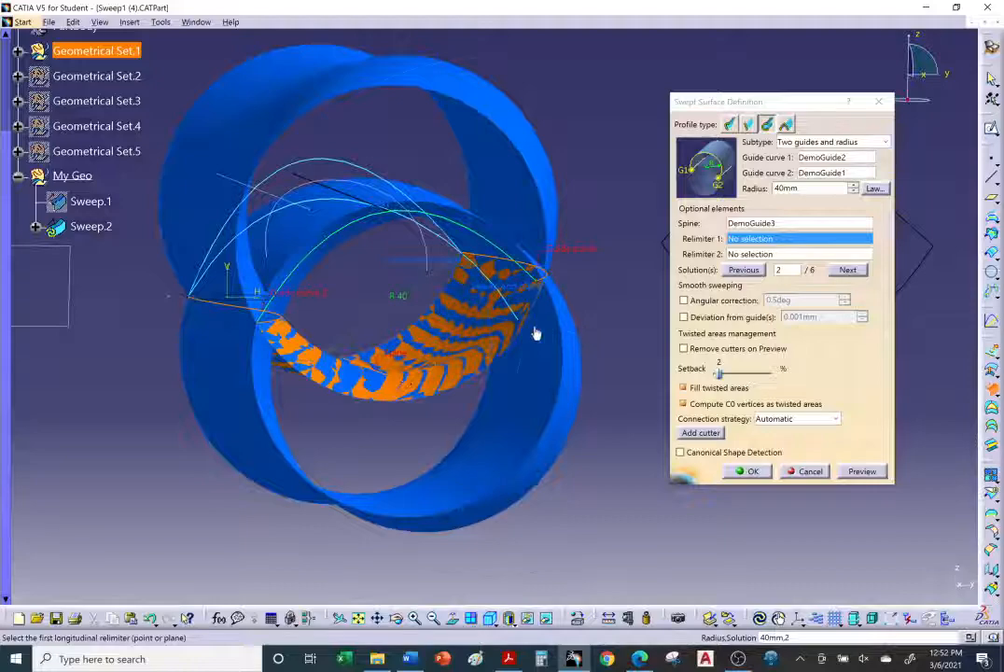
pyautogui.moveTo(534, 332); pyautogui.dragTo(541, 354, button='middle')
pyautogui.click(848, 271)
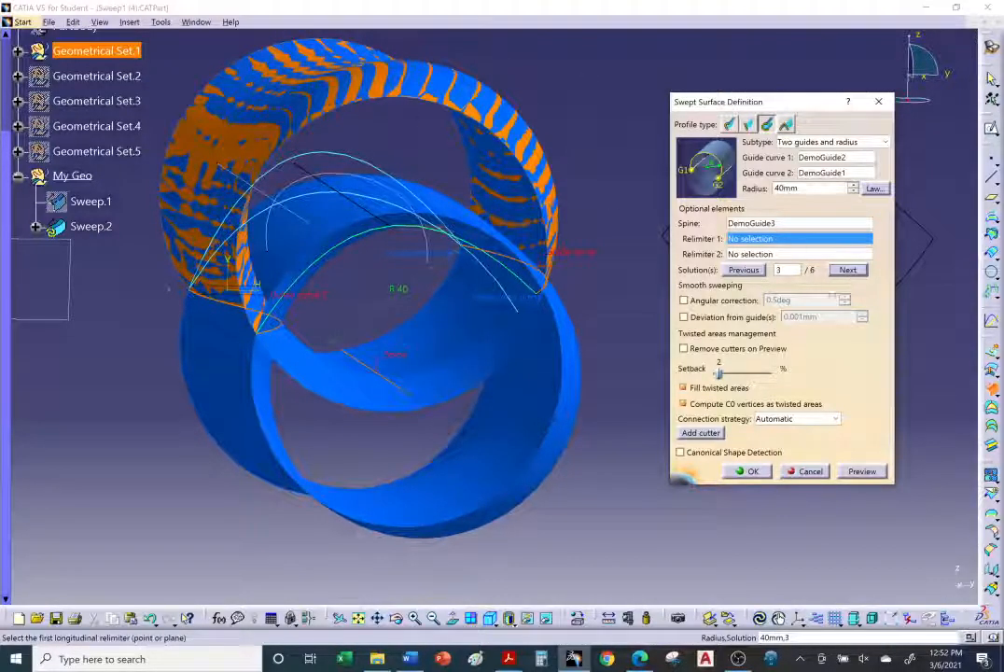
pyautogui.click(847, 271)
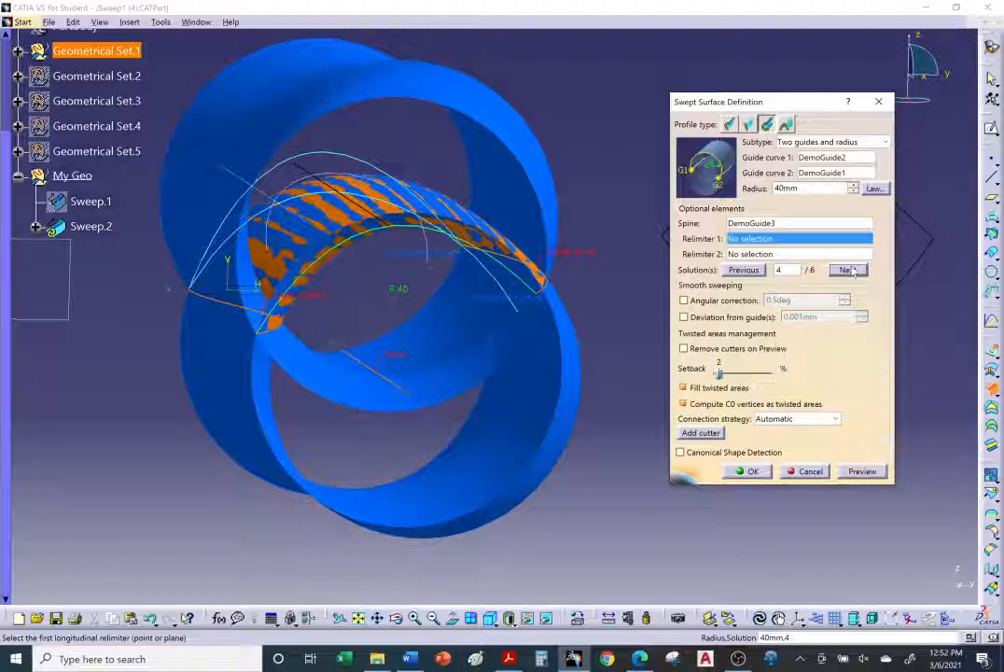
pyautogui.click(848, 271)
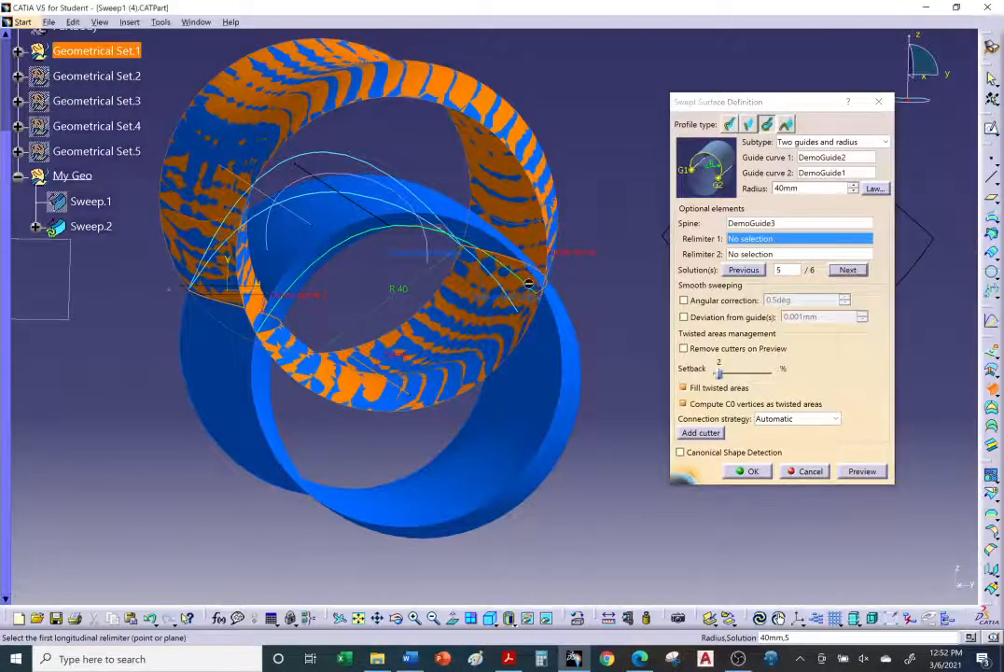
pyautogui.moveTo(654, 290); pyautogui.dragTo(603, 298, button='middle')
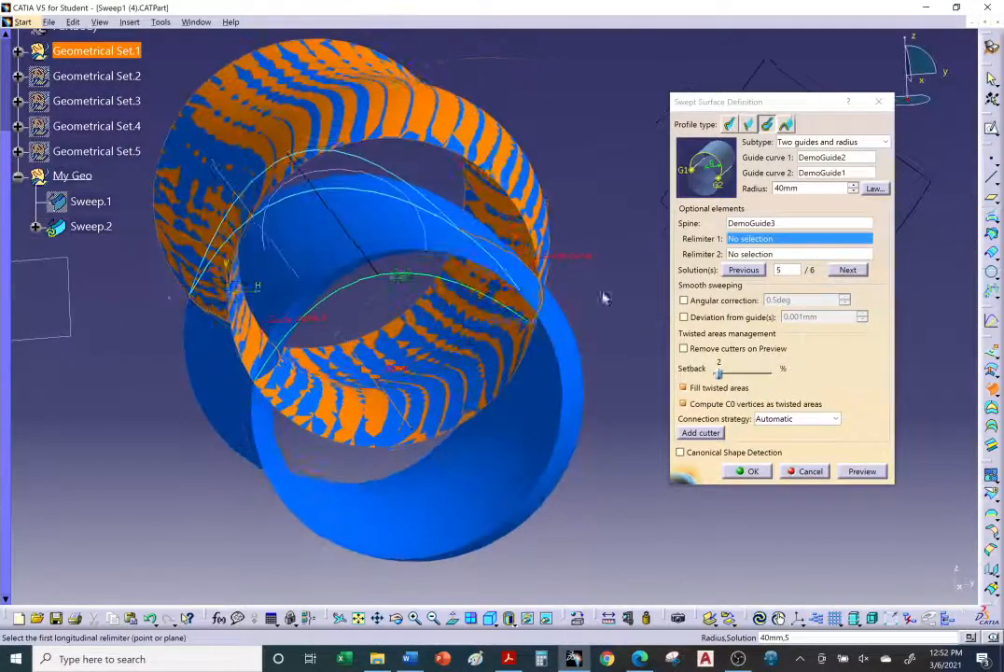
pyautogui.click(847, 270)
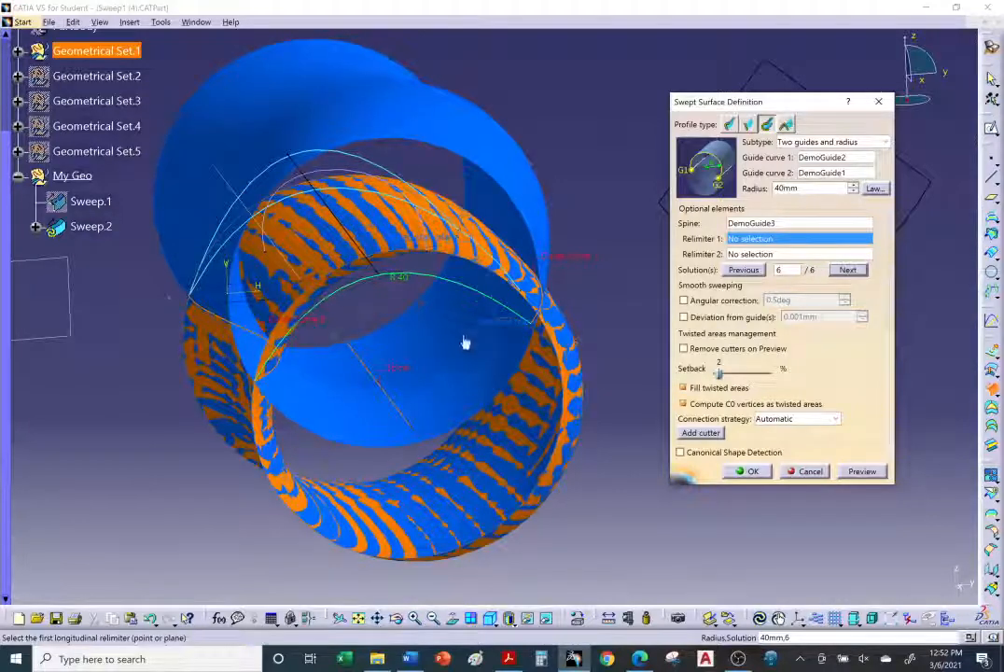
pyautogui.click(744, 269)
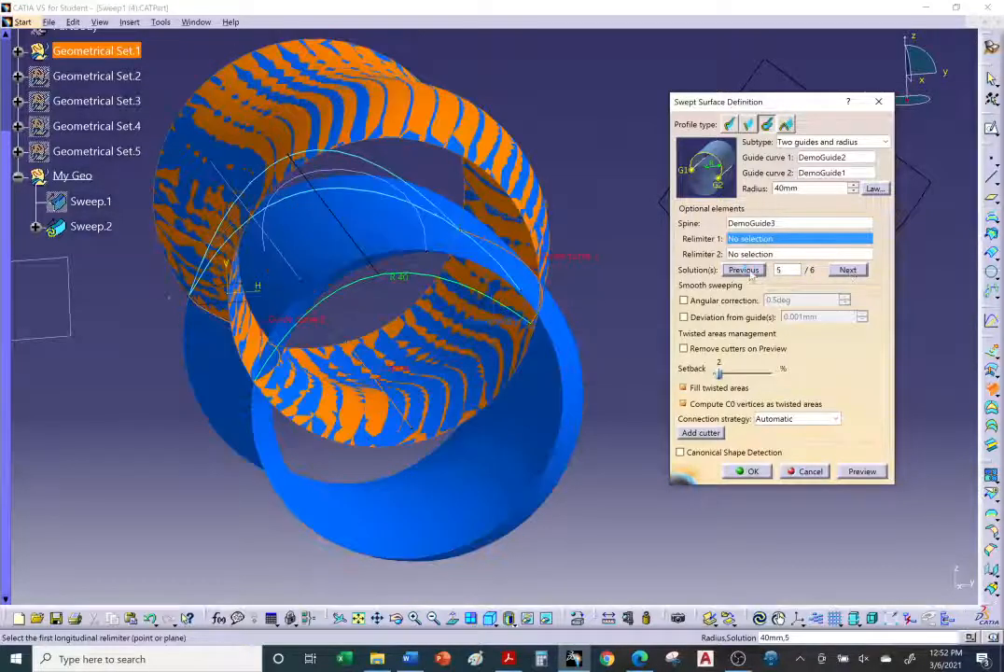
pyautogui.click(846, 270)
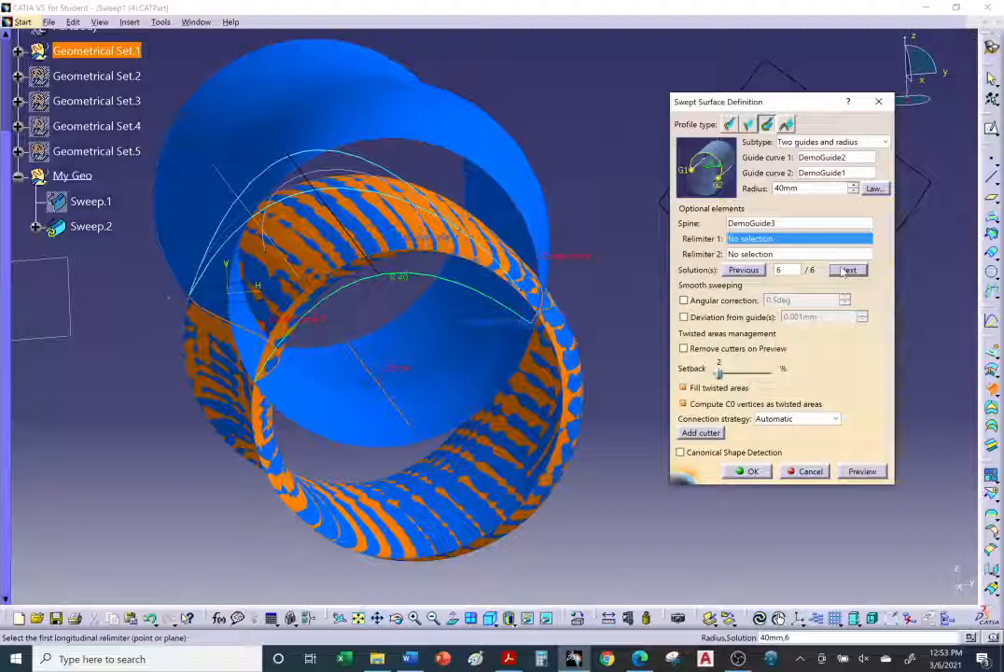
pyautogui.click(846, 270)
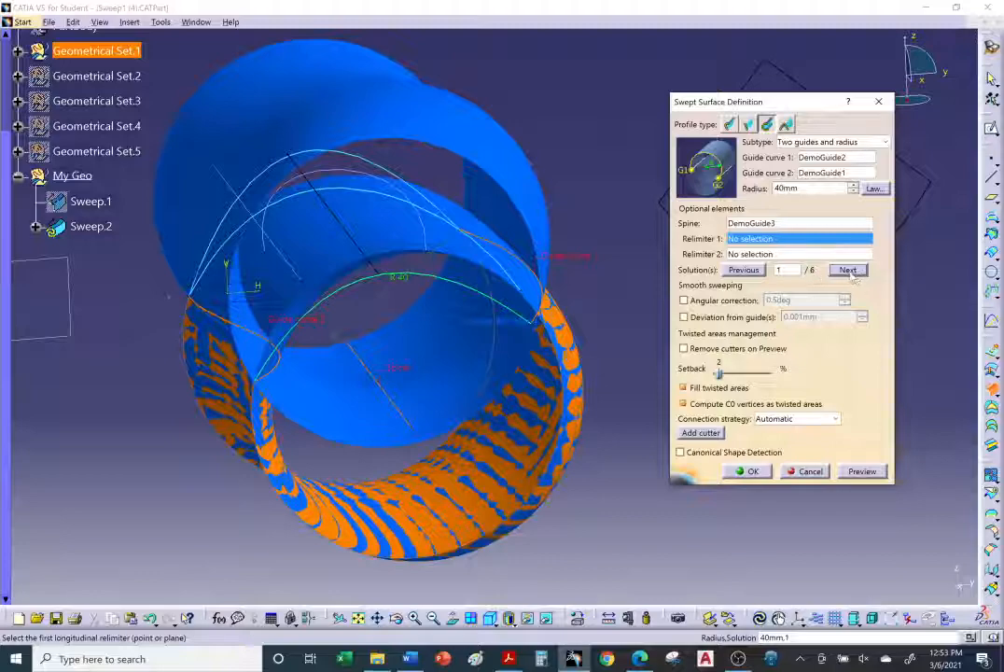
pyautogui.click(847, 269)
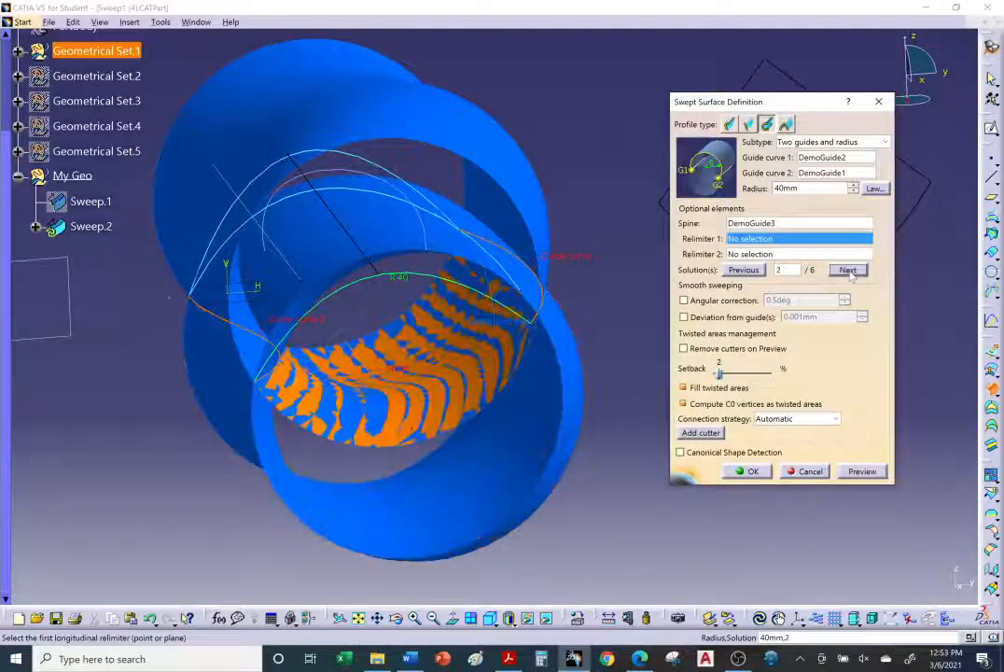
pyautogui.click(848, 271)
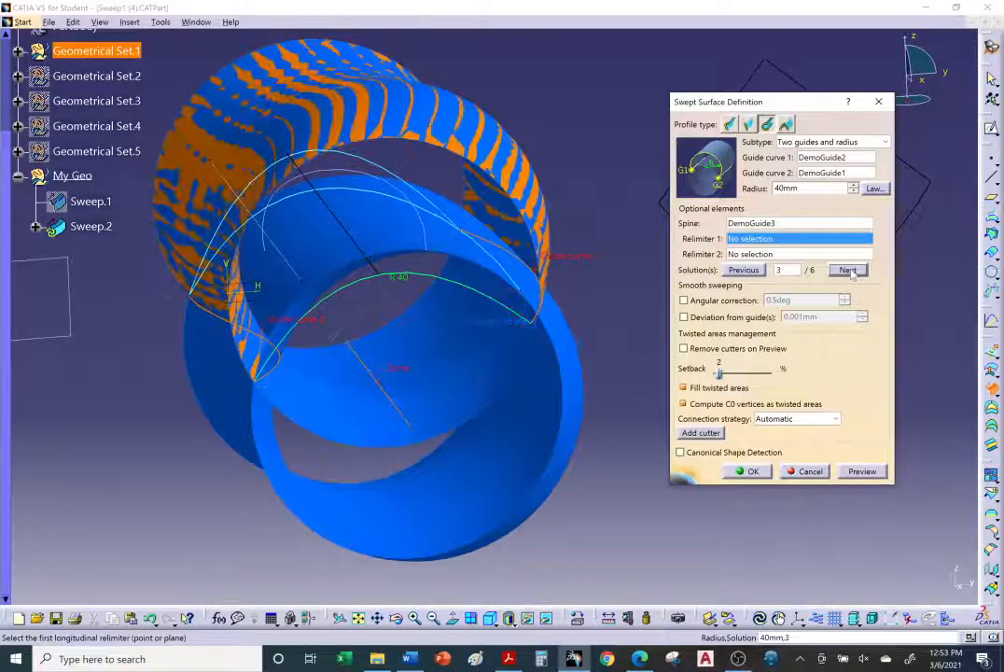
pyautogui.click(849, 271)
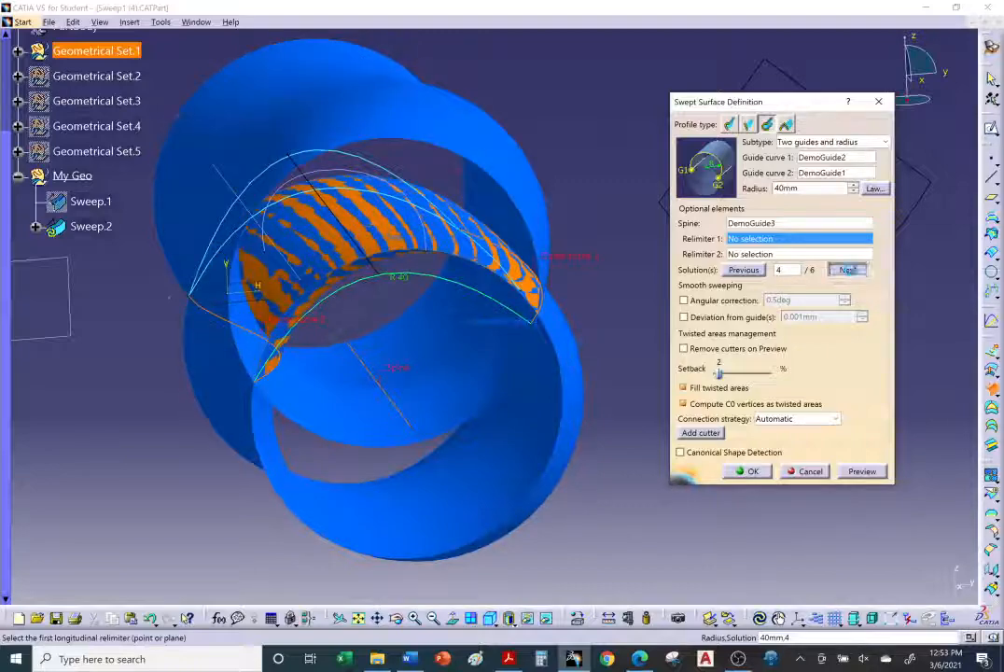
pyautogui.click(848, 270)
pyautogui.click(848, 271)
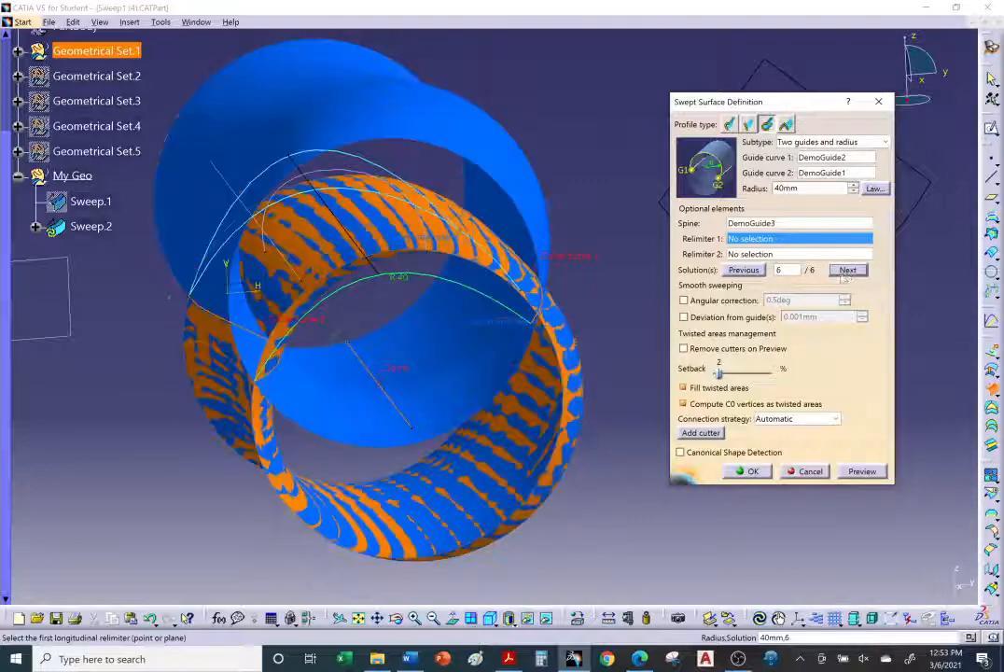
# Step: Create the two-guides-and-radius sweep with solution 6
pyautogui.moveTo(598, 408); pyautogui.dragTo(508, 392, button='middle')
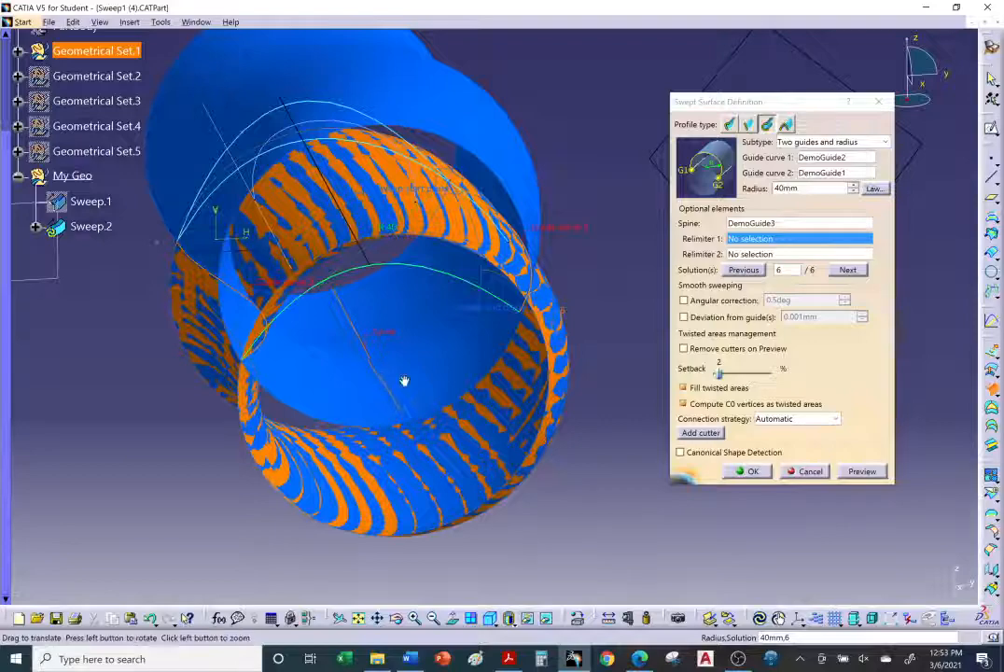
pyautogui.moveTo(403, 381); pyautogui.dragTo(420, 381, button='middle')
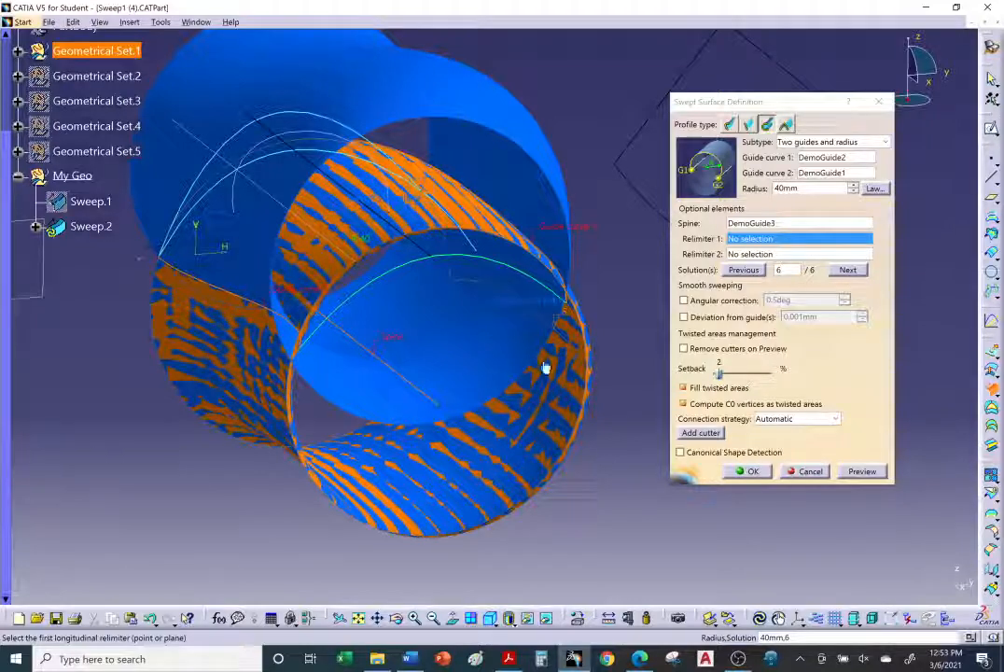
pyautogui.click(742, 469)
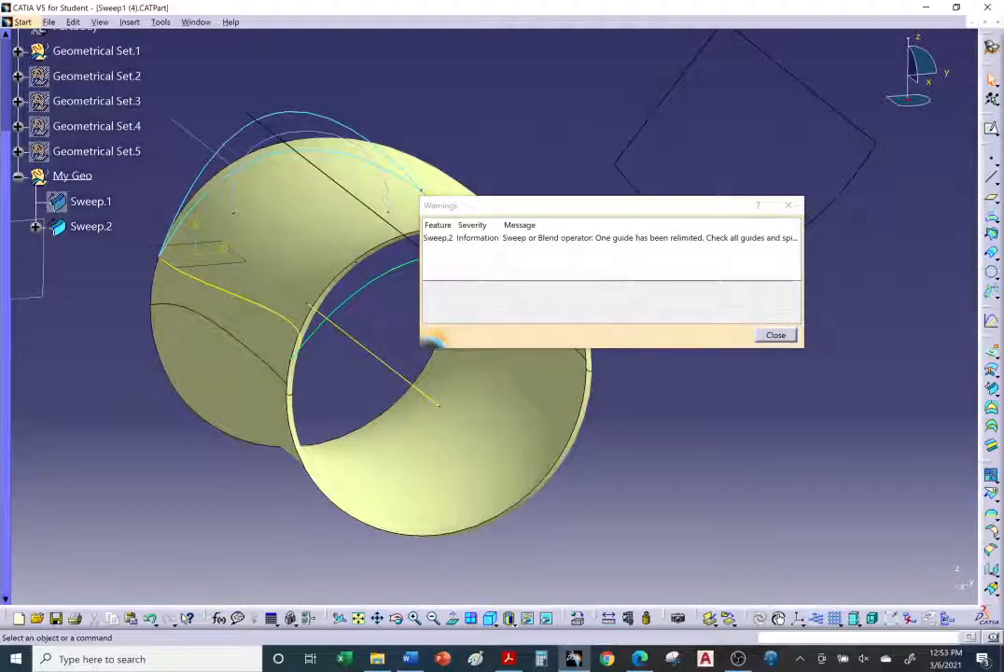
# Step: Close the warnings and orbit around the finished two-guides-and-radius sweep to inspect it
pyautogui.click(776, 334)
pyautogui.moveTo(697, 361); pyautogui.dragTo(664, 353, button='middle')
pyautogui.moveTo(742, 365); pyautogui.dragTo(672, 505, button='middle')
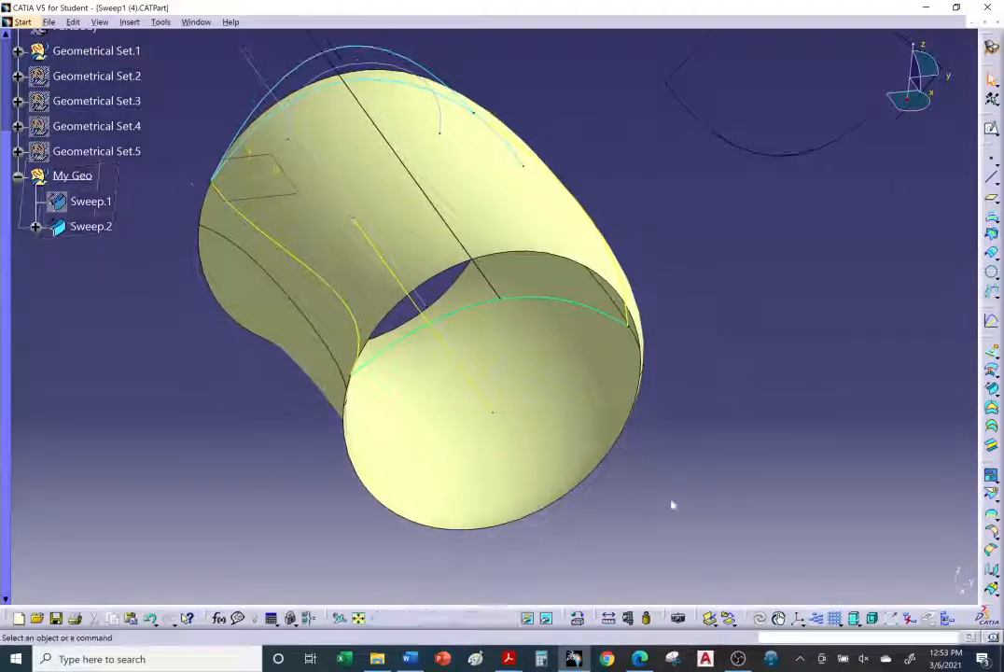
# Step: Read the Center and two angles section of the browser tutorial, including its example curves and angle values
pyautogui.click(638, 659)
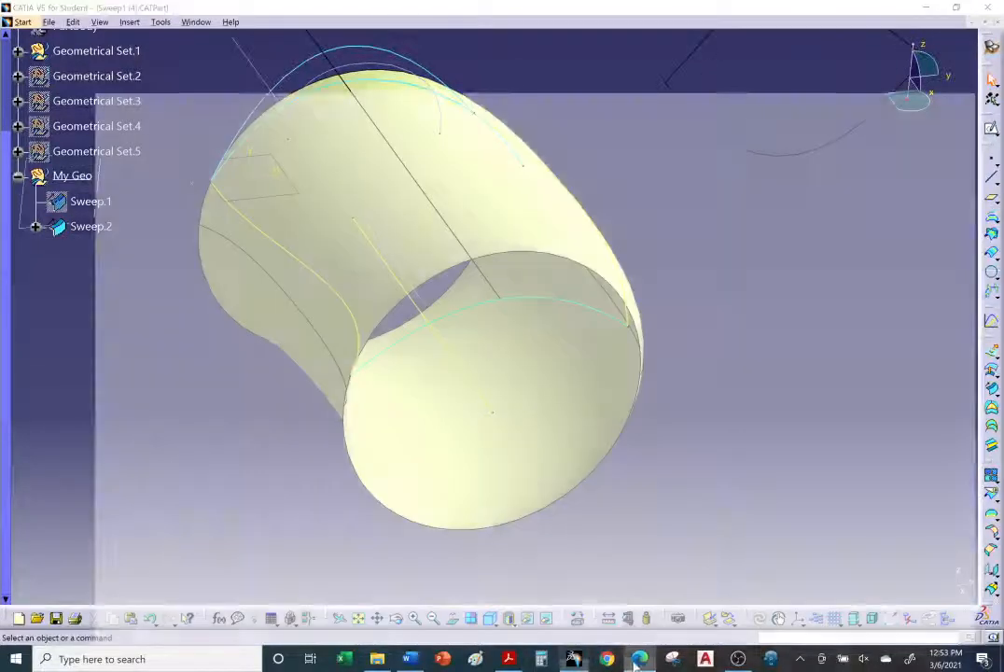
pyautogui.scroll(-5, 541, 374)
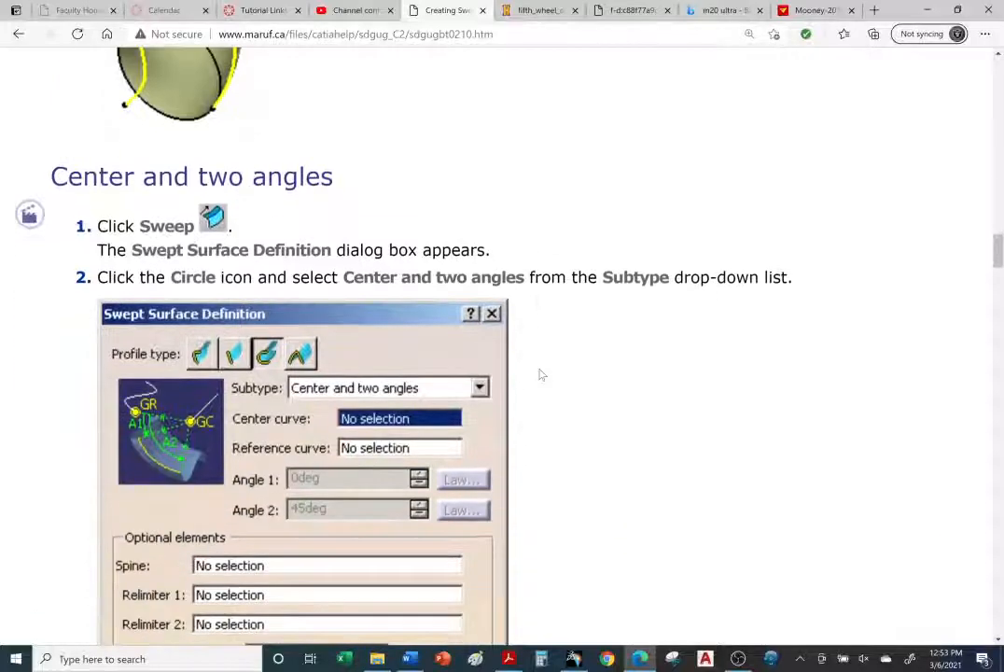
pyautogui.scroll(-3, 542, 374)
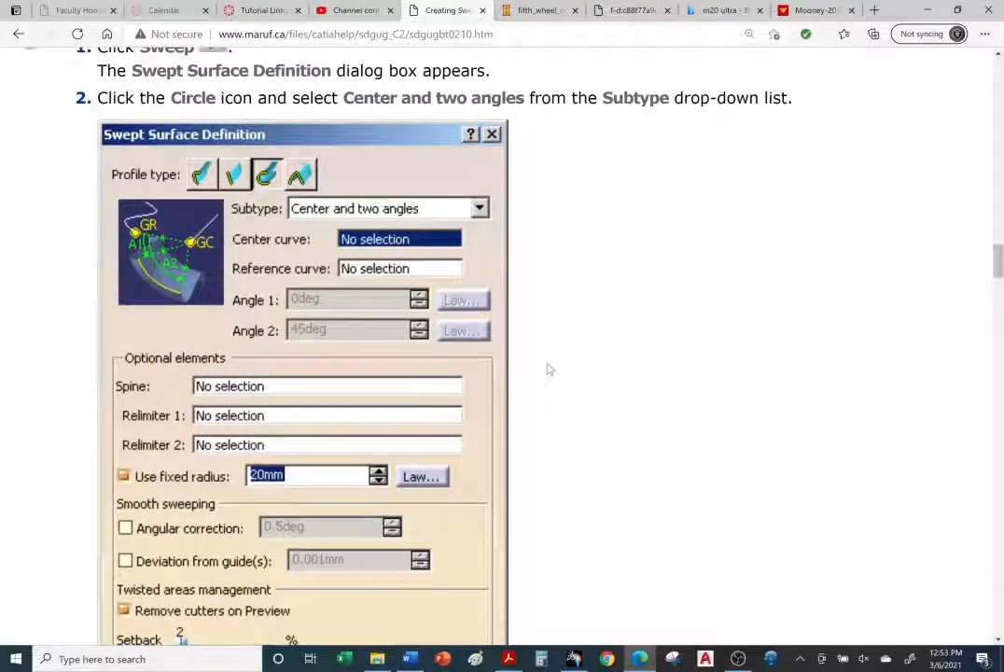
pyautogui.scroll(-3, 550, 370)
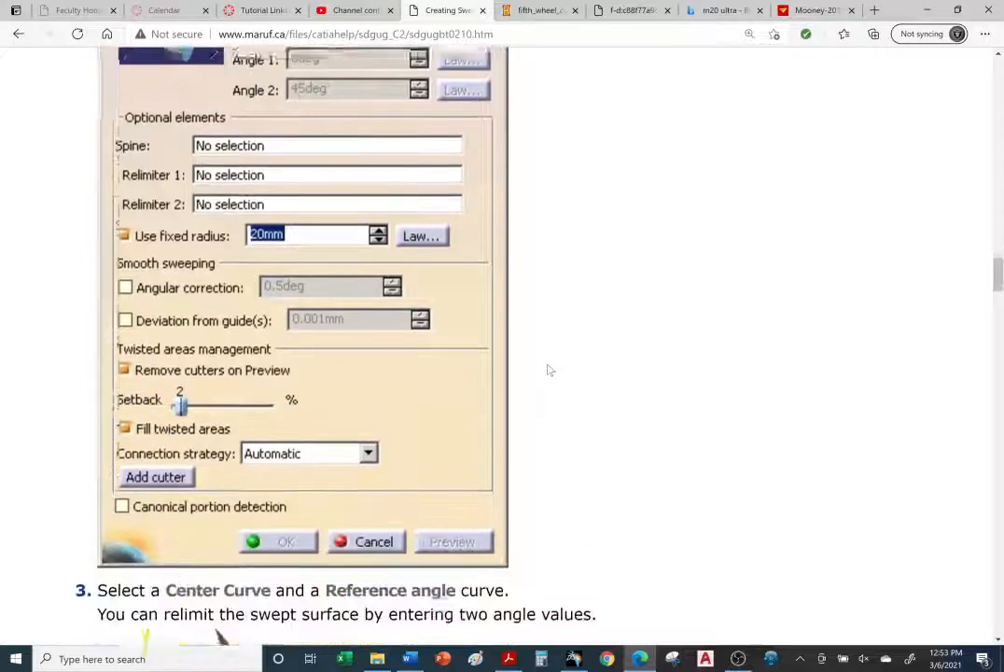
pyautogui.scroll(-3, 549, 370)
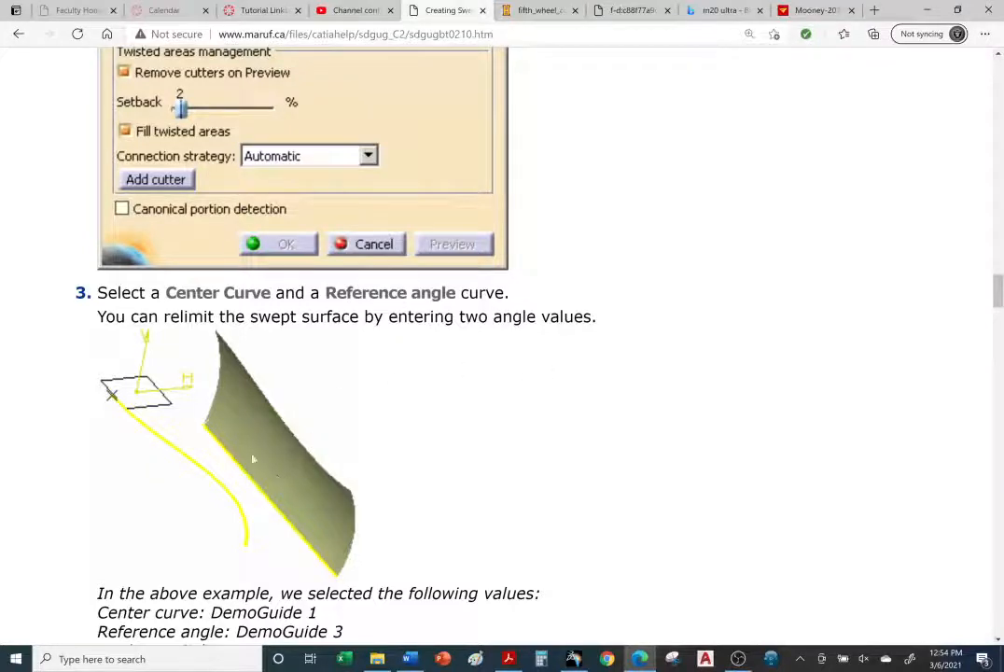
pyautogui.scroll(-1, 252, 459)
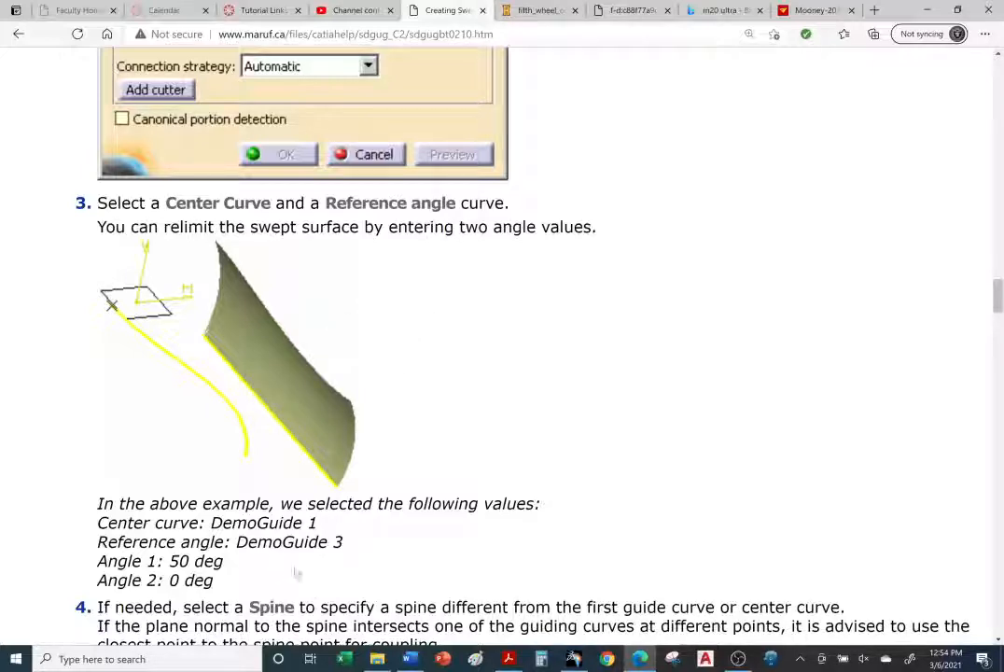
pyautogui.scroll(-1, 448, 345)
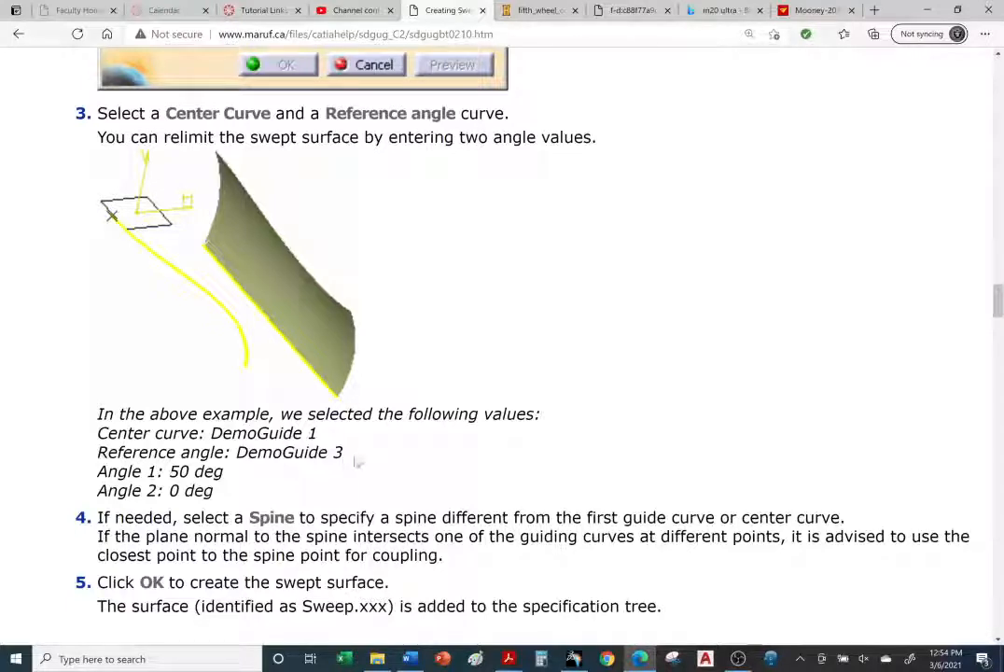
pyautogui.moveTo(211, 433); pyautogui.dragTo(348, 461)
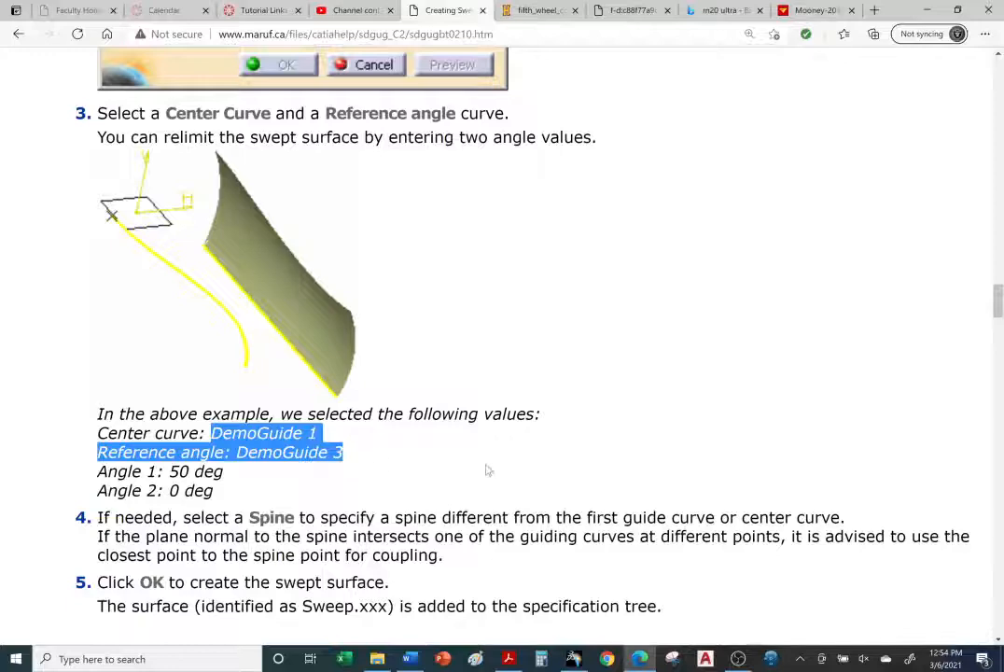
pyautogui.moveTo(179, 471); pyautogui.dragTo(220, 491)
pyautogui.click(401, 464)
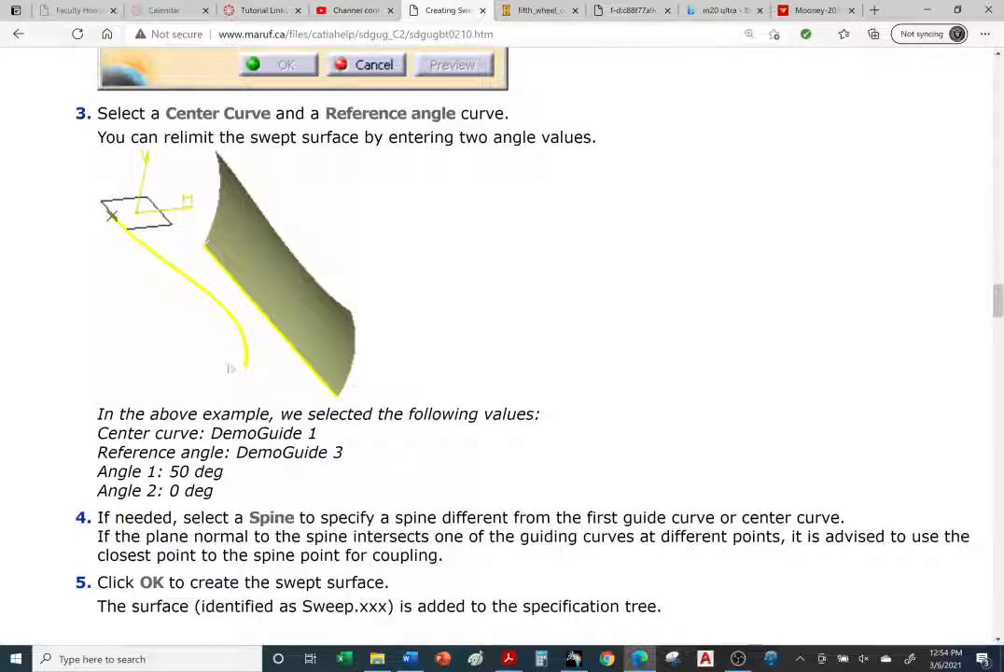
pyautogui.scroll(-2, 456, 492)
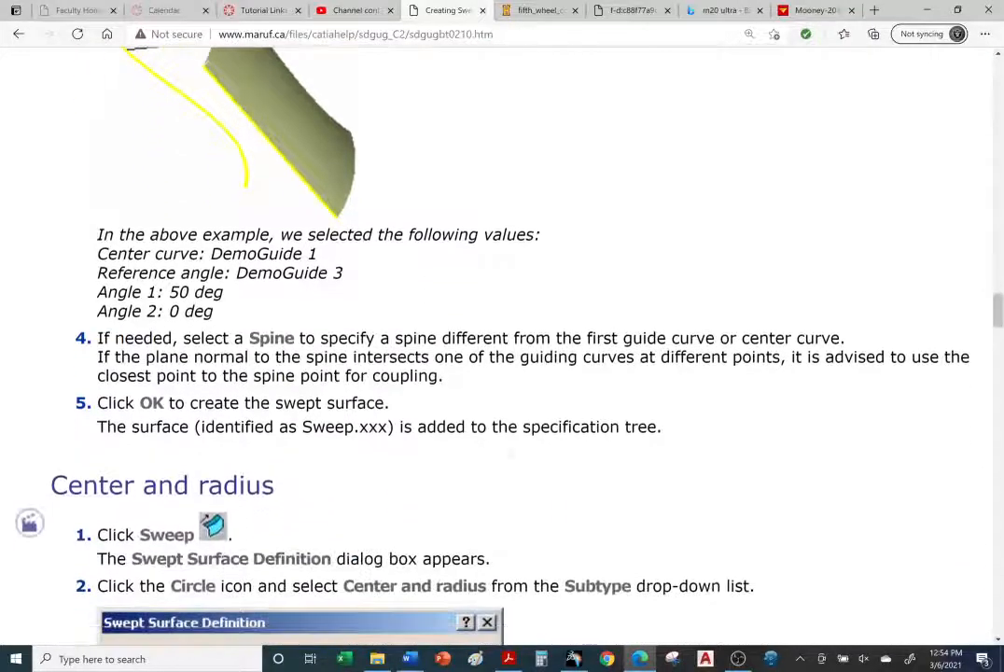
pyautogui.scroll(1, 484, 450)
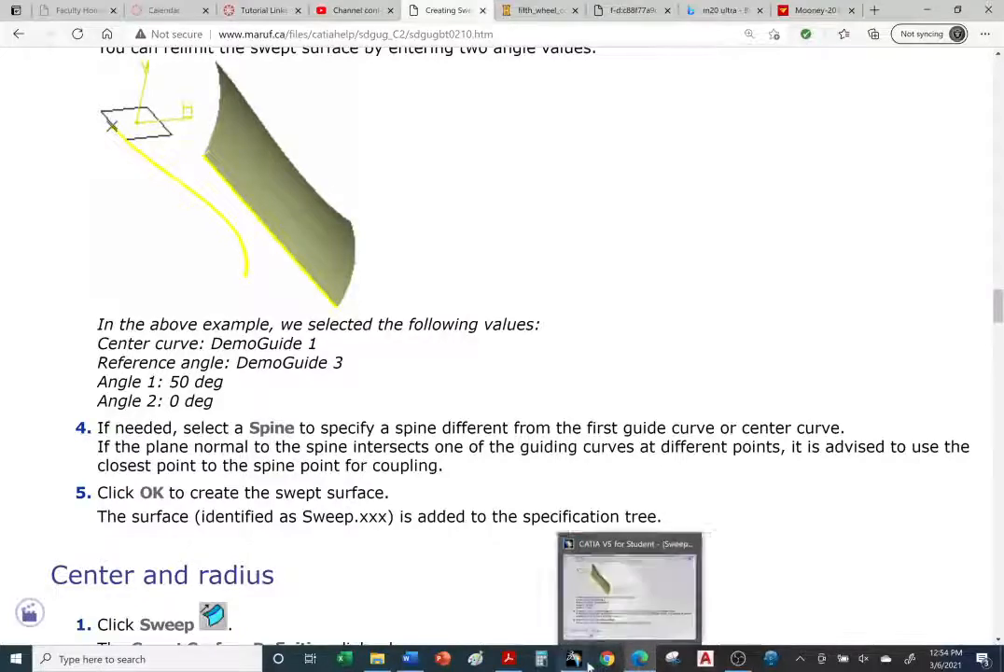
# Step: Return to CATIA and hide the two-guides-and-radius sweep surface
pyautogui.moveTo(584, 663)
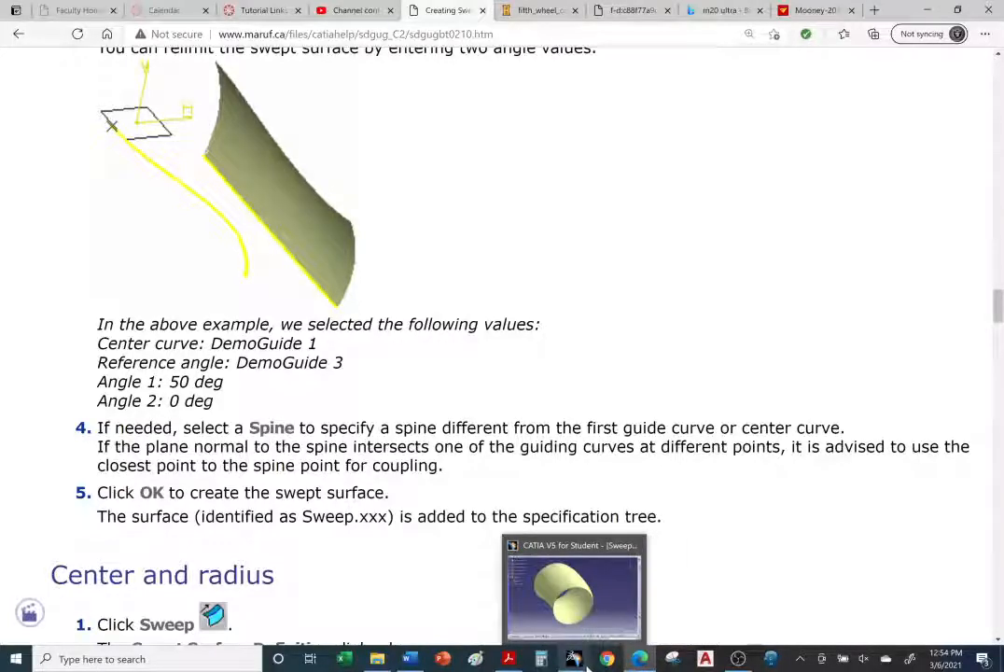
pyautogui.click(586, 662)
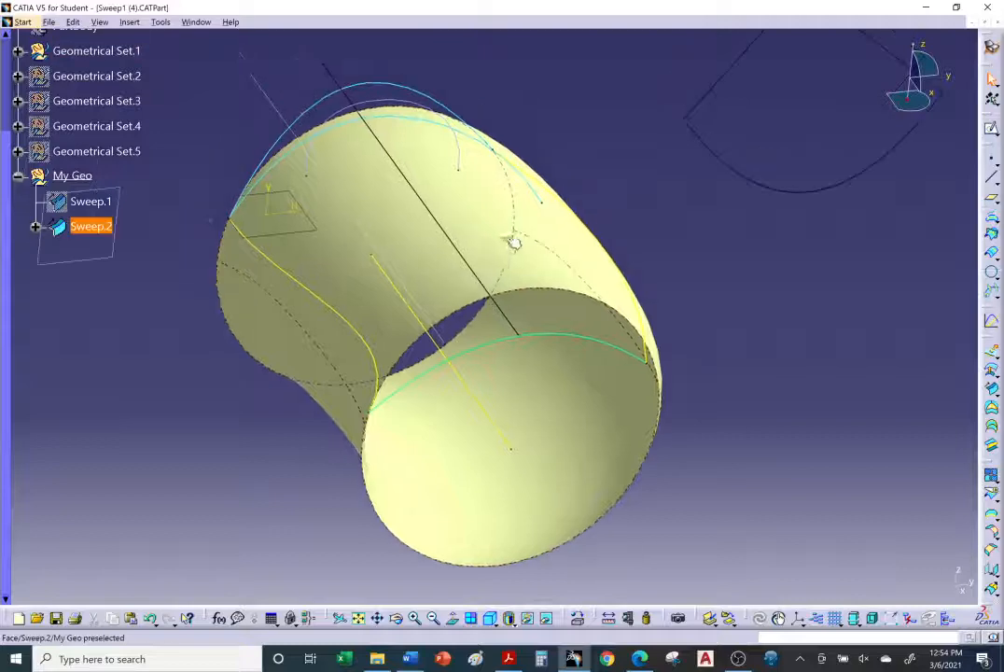
pyautogui.rightClick(505, 237)
pyautogui.rightClick(466, 208)
pyautogui.click(518, 254)
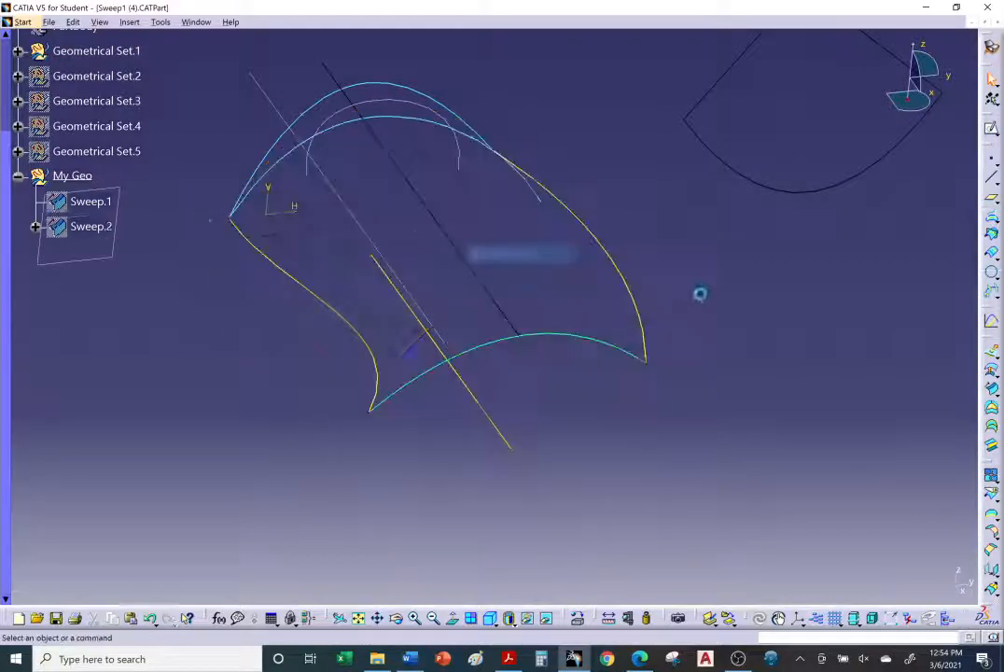
# Step: Start a new circular-profile sweep and switch its subtype to Center and two angles
pyautogui.moveTo(635, 328); pyautogui.dragTo(435, 361, button='middle')
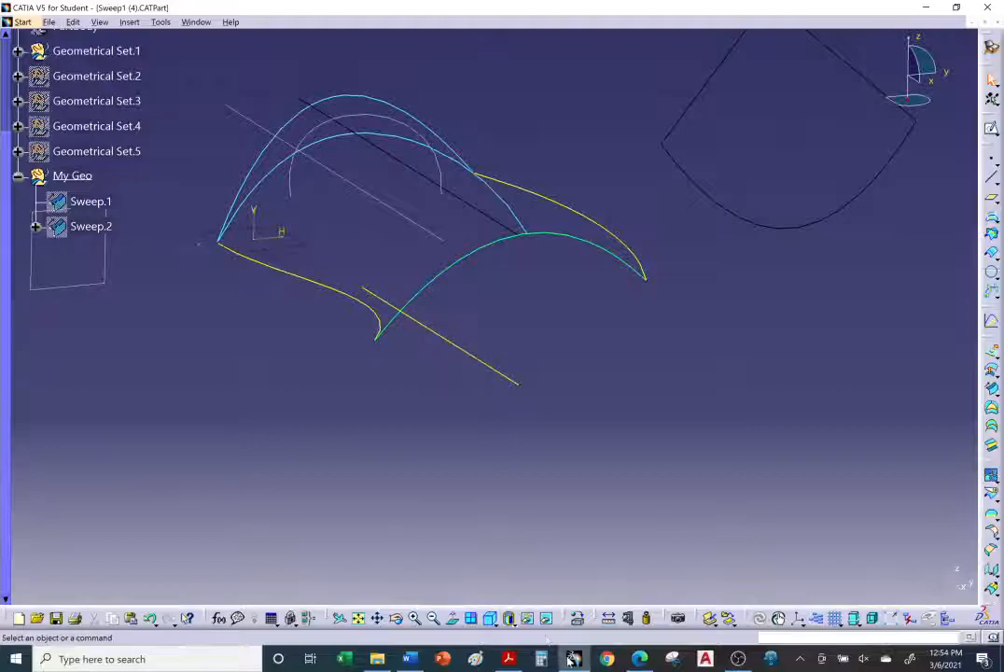
pyautogui.click(639, 659)
pyautogui.click(638, 659)
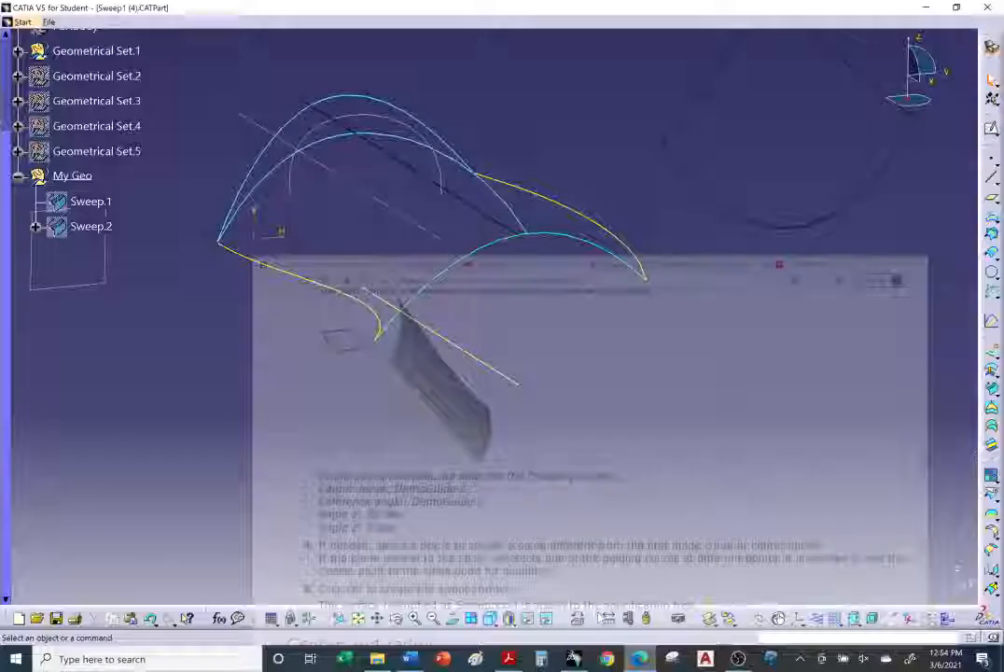
pyautogui.click(376, 317)
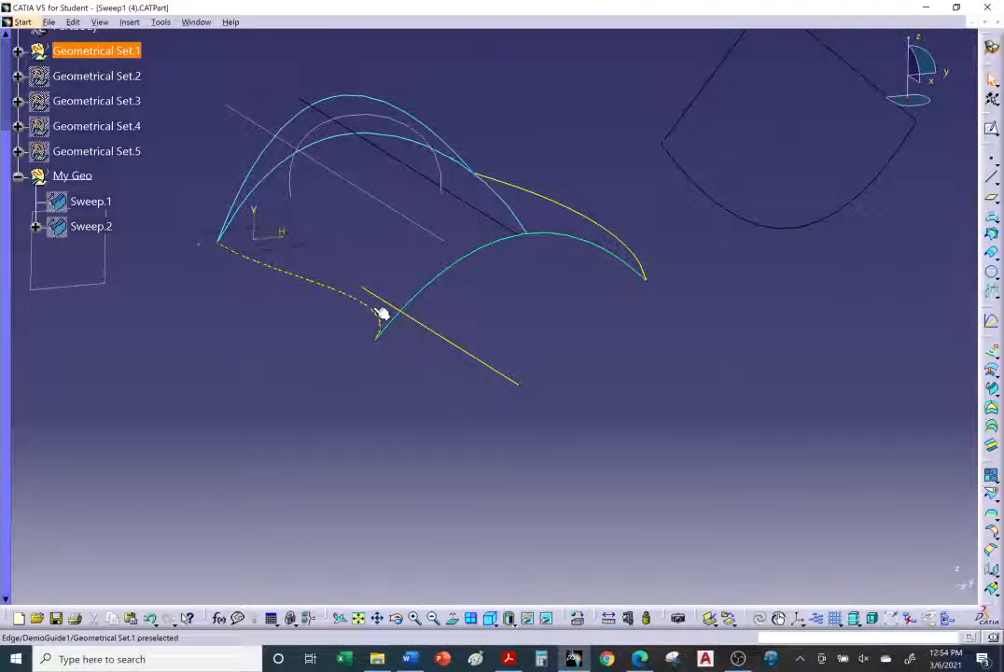
pyautogui.click(460, 352)
pyautogui.click(437, 392)
pyautogui.moveTo(432, 394); pyautogui.dragTo(552, 416, button='middle')
pyautogui.moveTo(747, 401); pyautogui.dragTo(735, 406, button='middle')
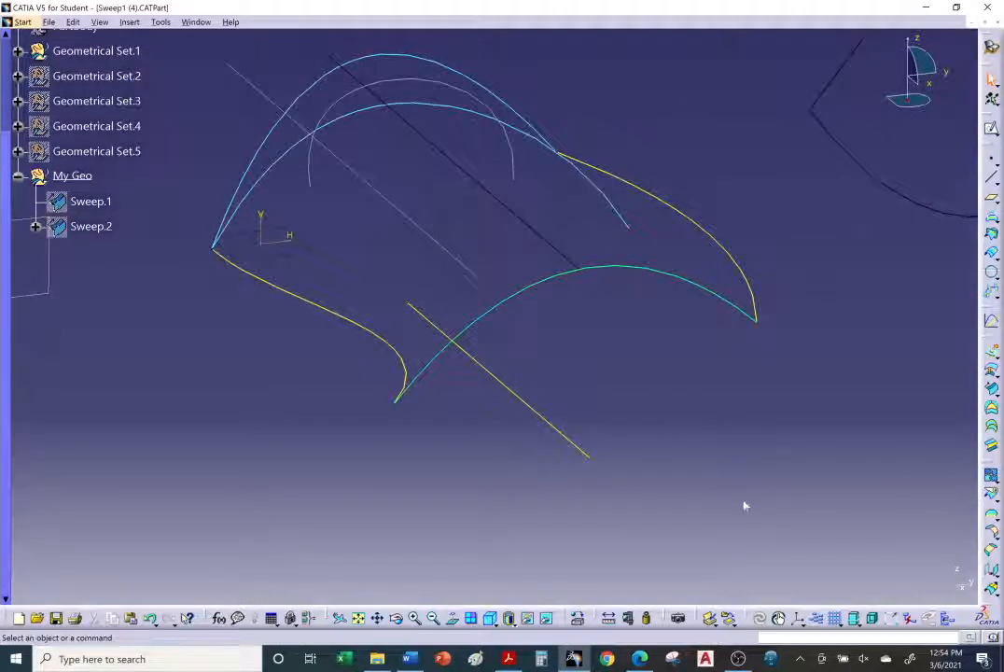
pyautogui.click(991, 388)
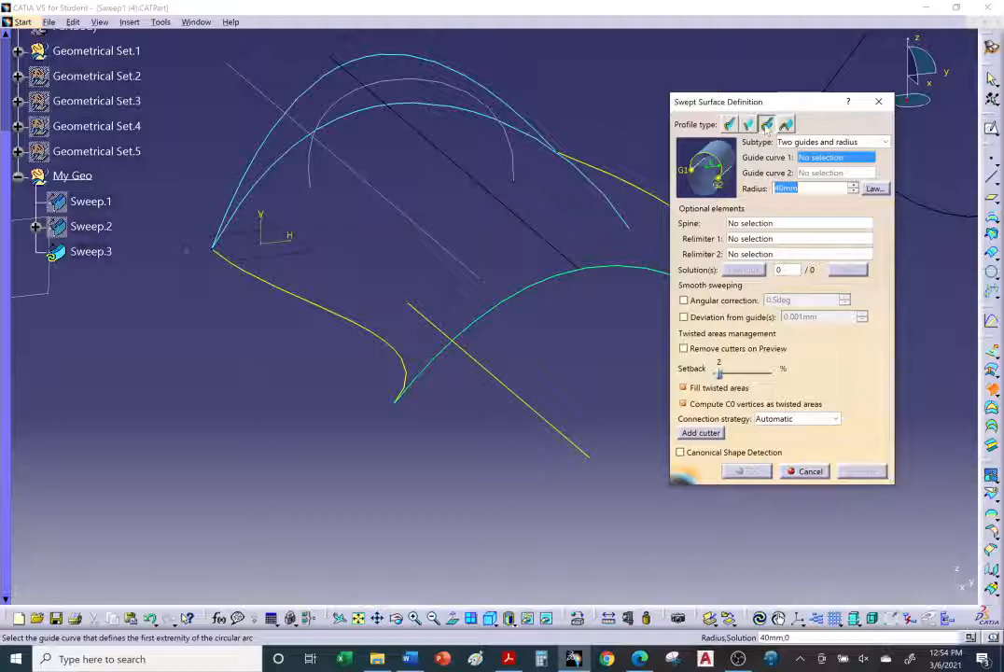
pyautogui.click(849, 142)
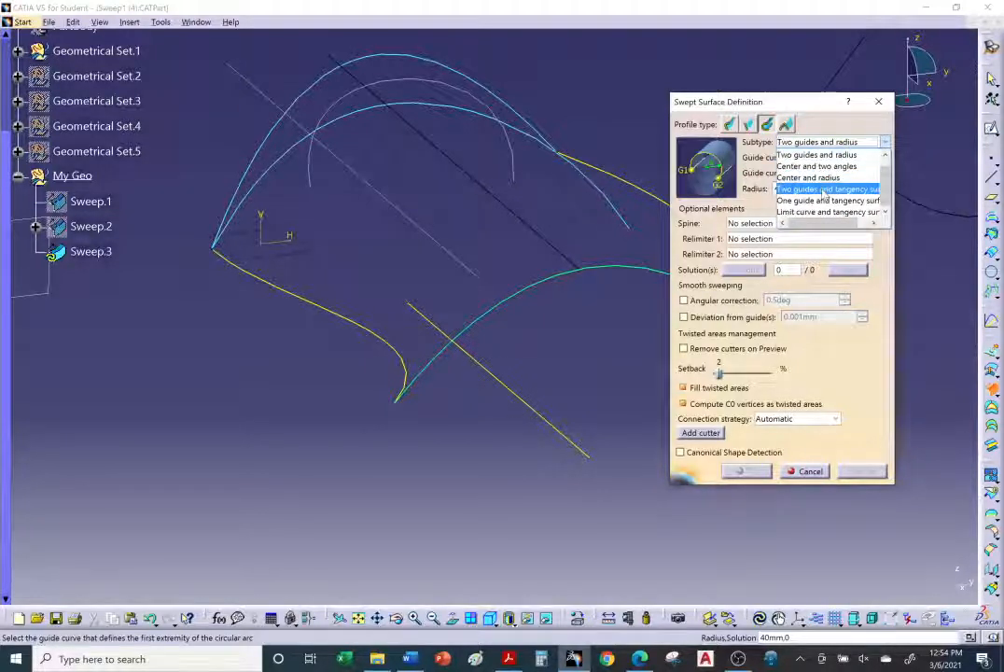
pyautogui.scroll(1, 827, 192)
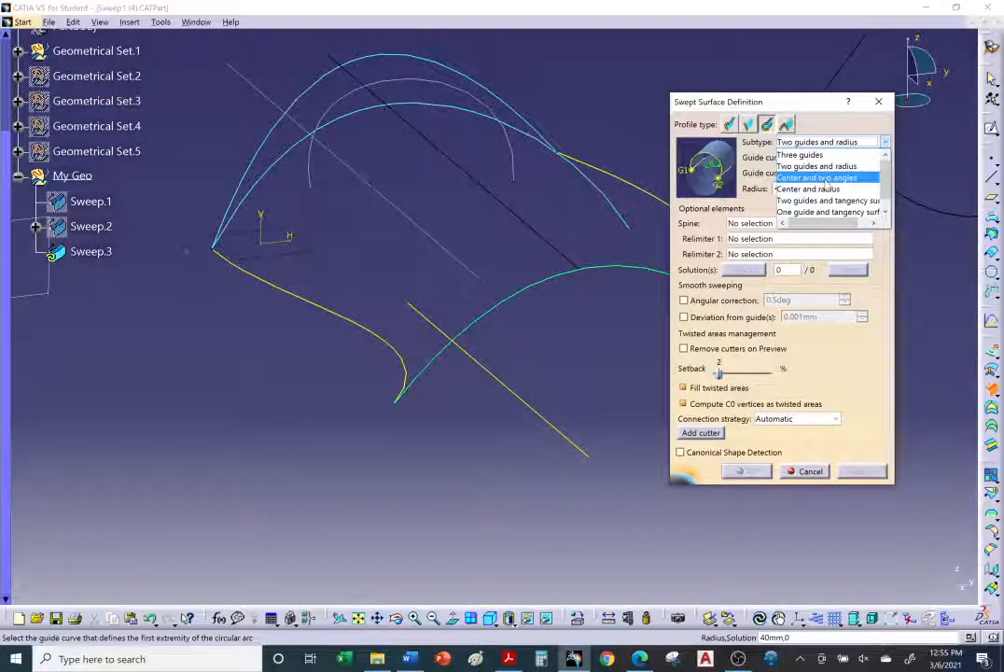
pyautogui.click(827, 178)
# Step: Select DemoGuide1 as the center curve and DemoGuide3 as the reference curve
pyautogui.moveTo(587, 376); pyautogui.dragTo(511, 362, button='middle')
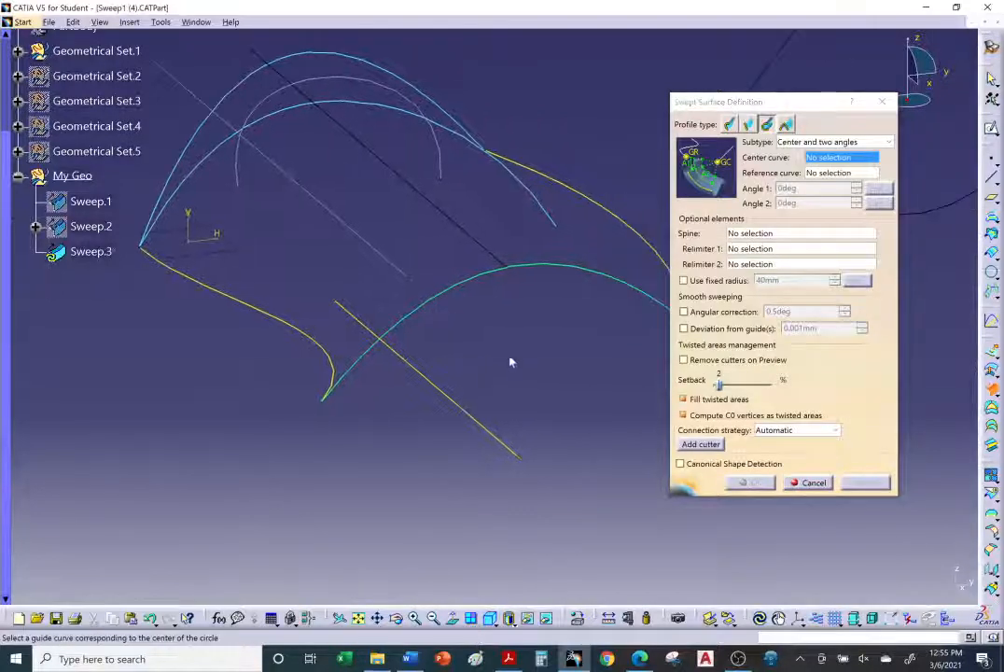
pyautogui.click(305, 334)
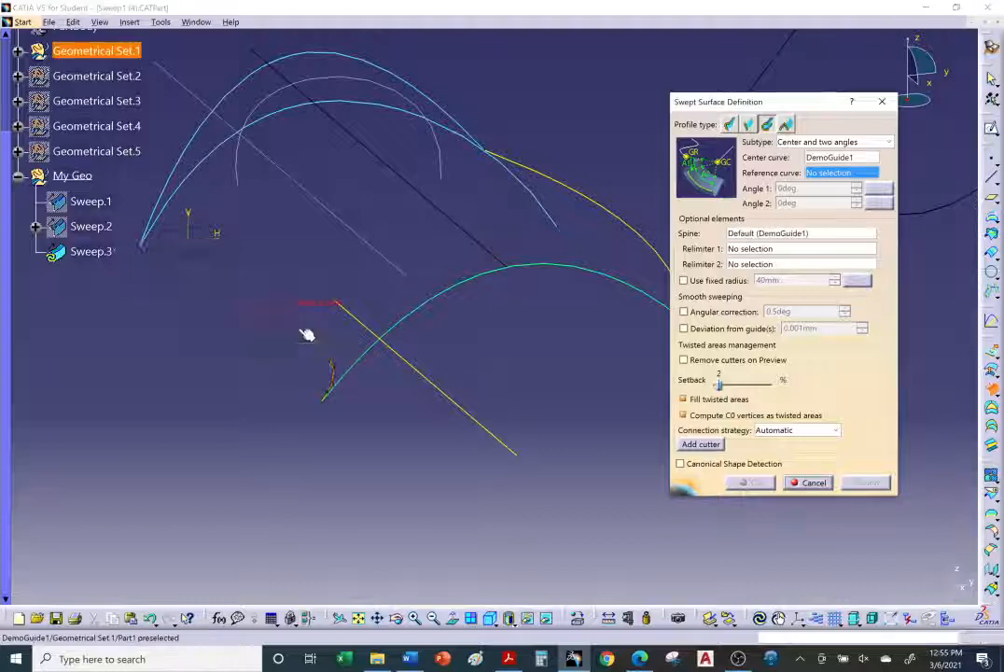
pyautogui.click(462, 408)
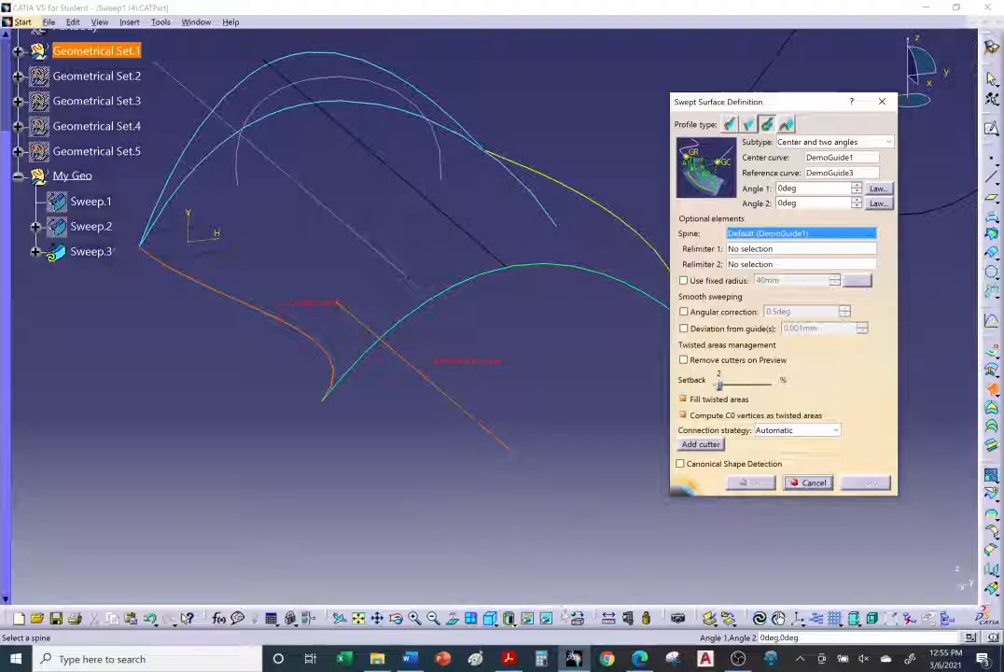
# Step: Set Angle 1 to 50deg as in the tutorial and preview the sweep, closing the warnings
pyautogui.click(640, 659)
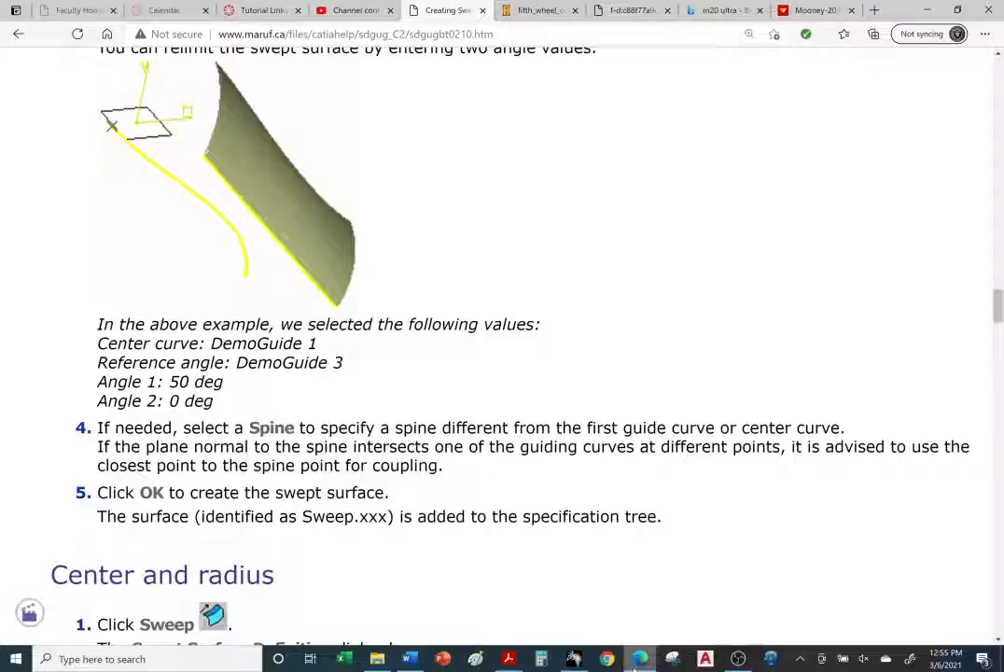
pyautogui.click(639, 659)
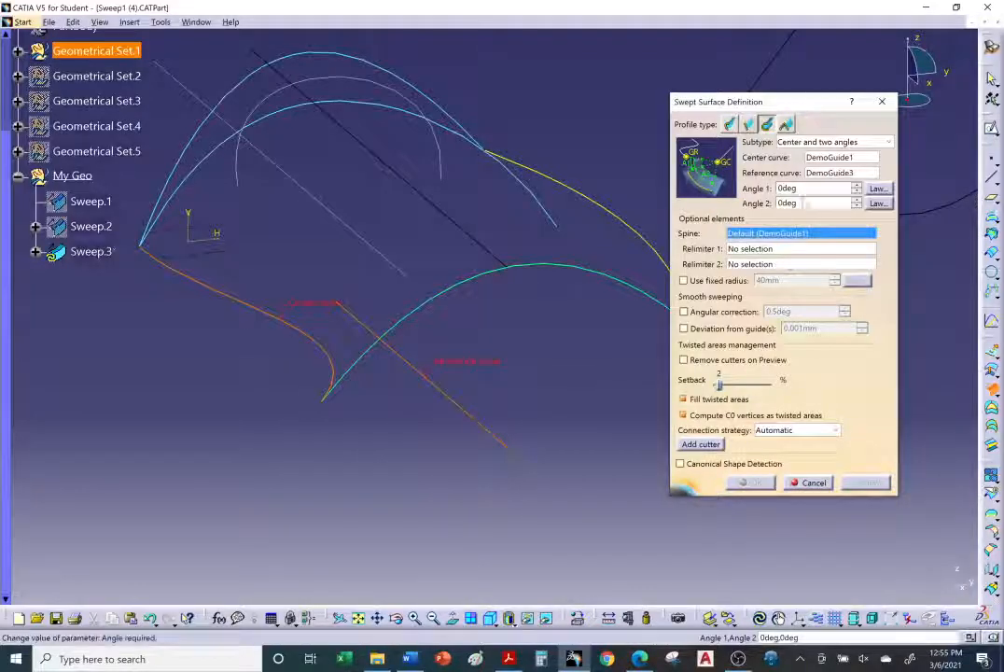
pyautogui.moveTo(801, 189); pyautogui.dragTo(773, 191)
pyautogui.write('5')
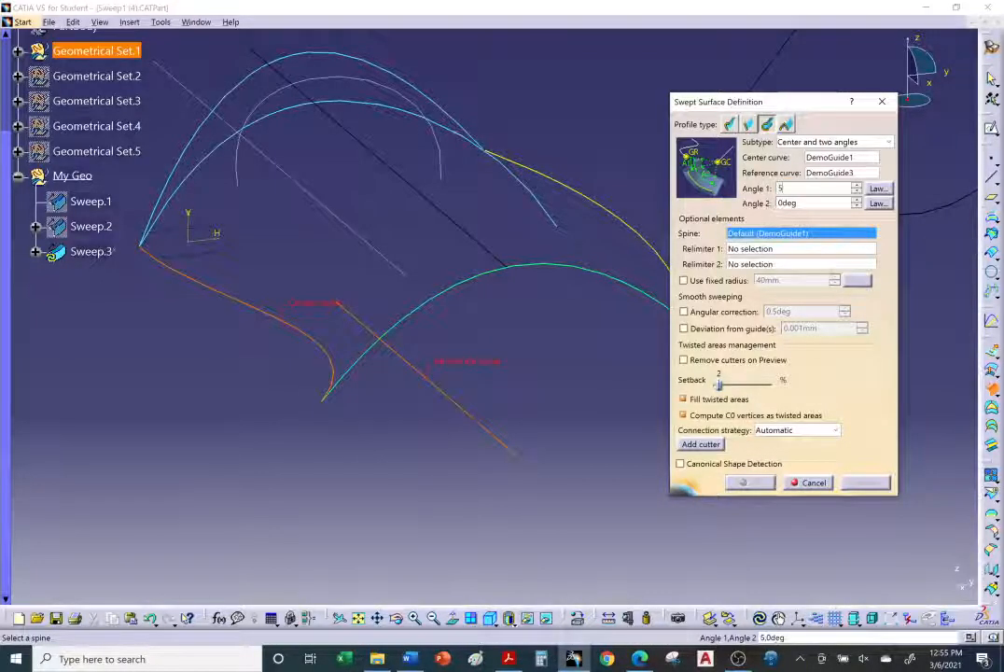
pyautogui.write('0deg')
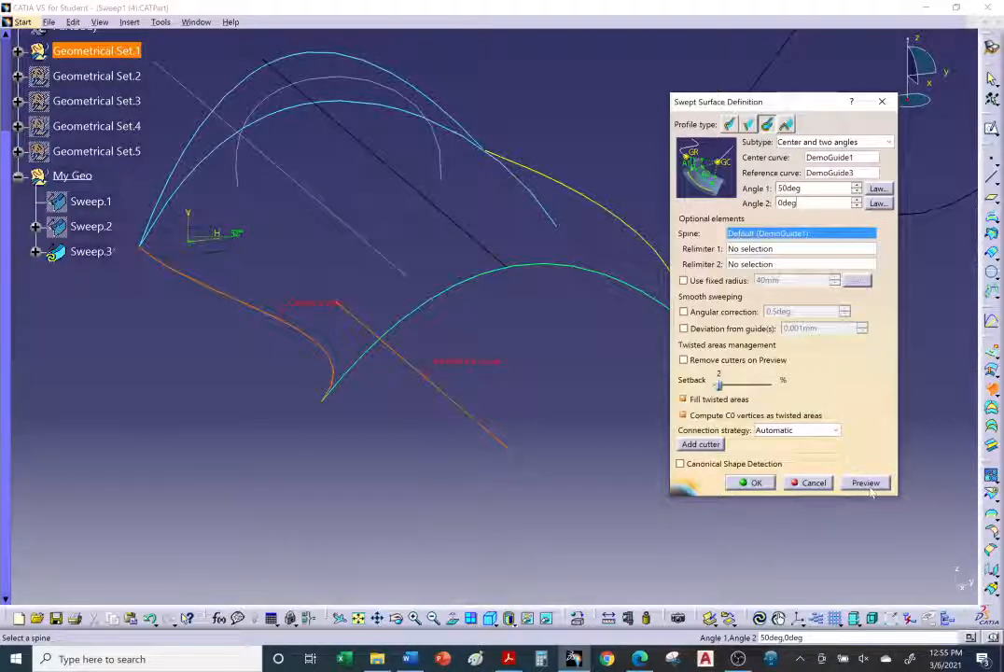
pyautogui.click(867, 484)
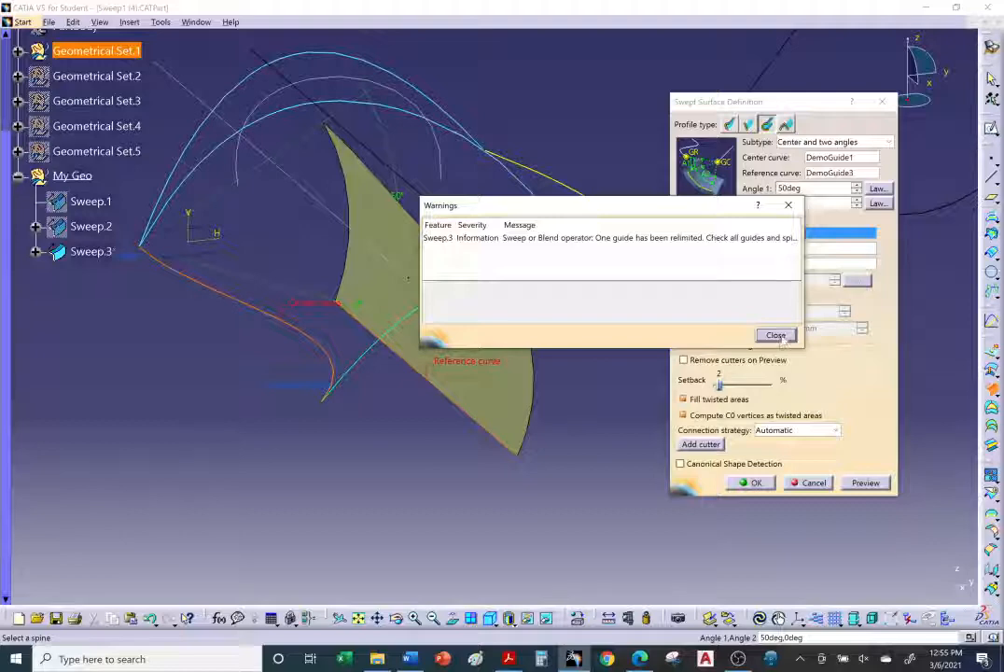
pyautogui.click(776, 335)
# Step: Orbit around the previewed sweep and compare it with the tutorial example in the browser
pyautogui.moveTo(560, 383); pyautogui.dragTo(432, 344, button='middle')
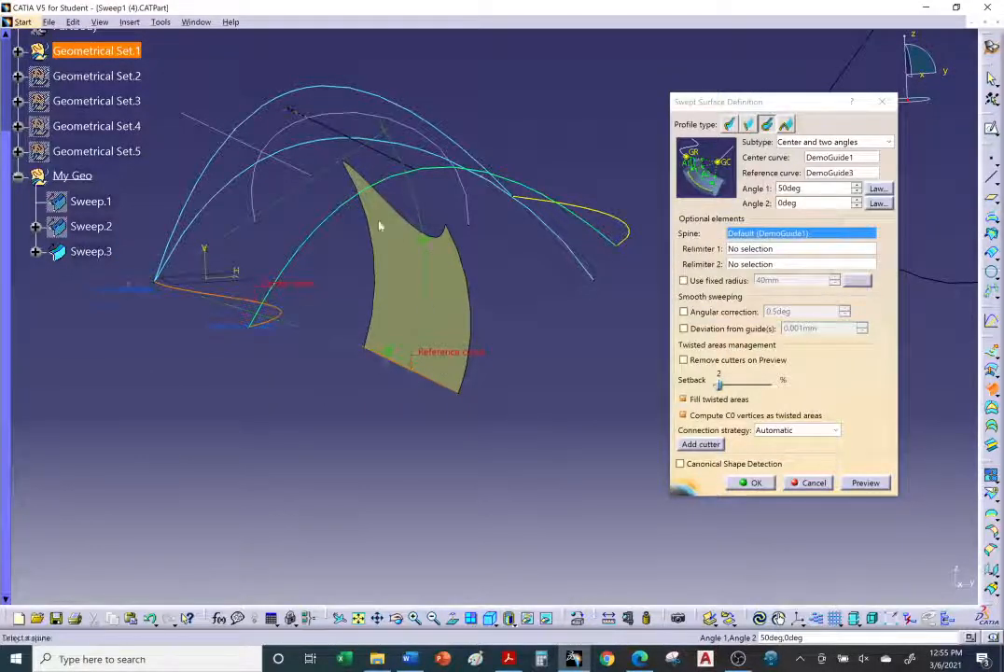
pyautogui.moveTo(317, 185); pyautogui.dragTo(403, 367, button='middle')
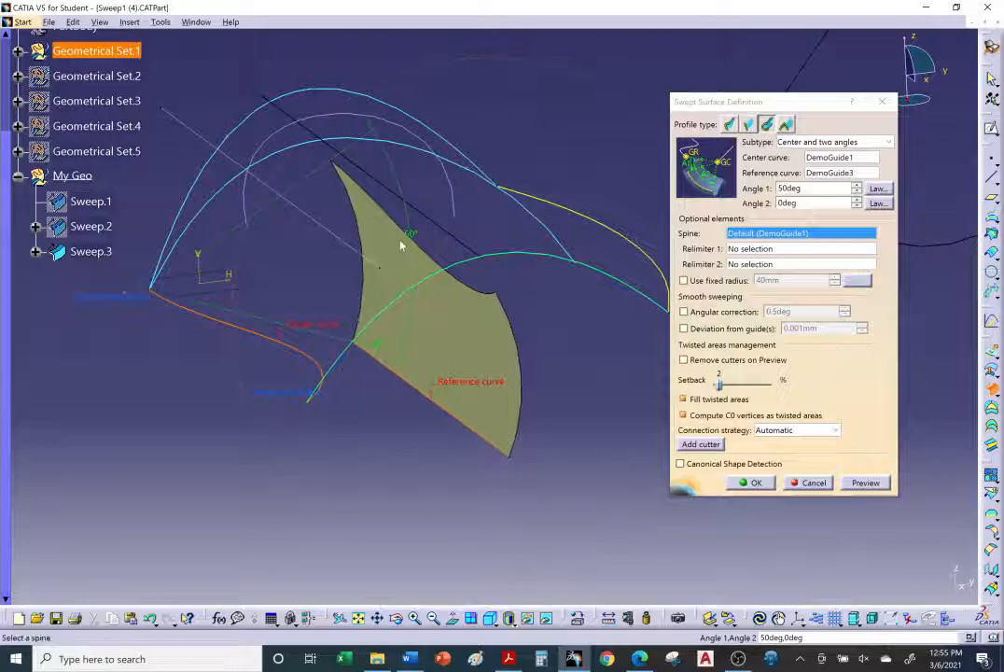
pyautogui.moveTo(402, 245); pyautogui.dragTo(270, 359, button='middle')
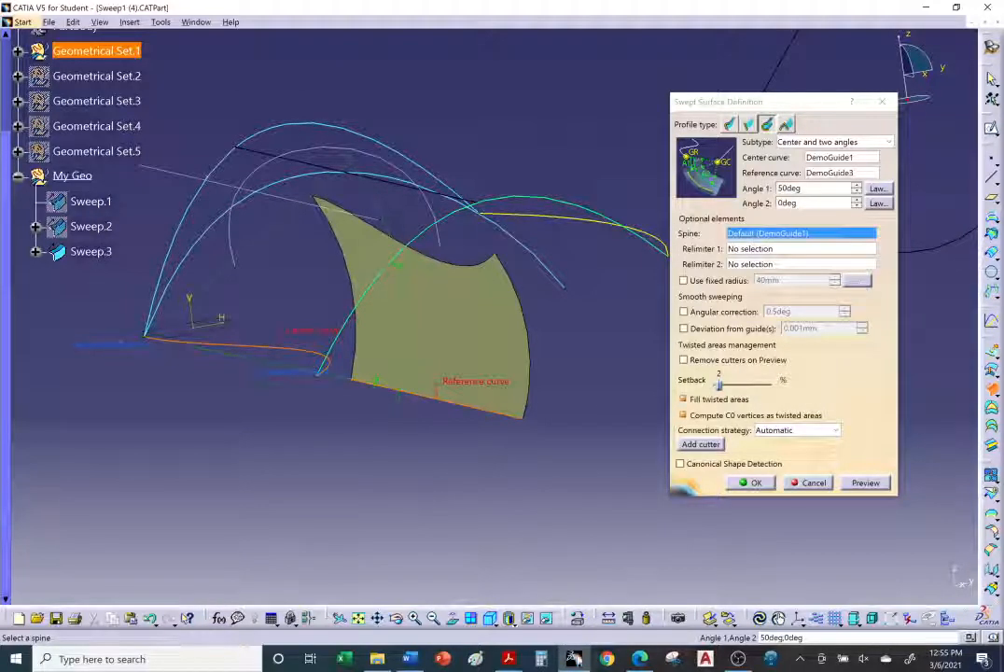
pyautogui.hotkey('alt', 'Tab')
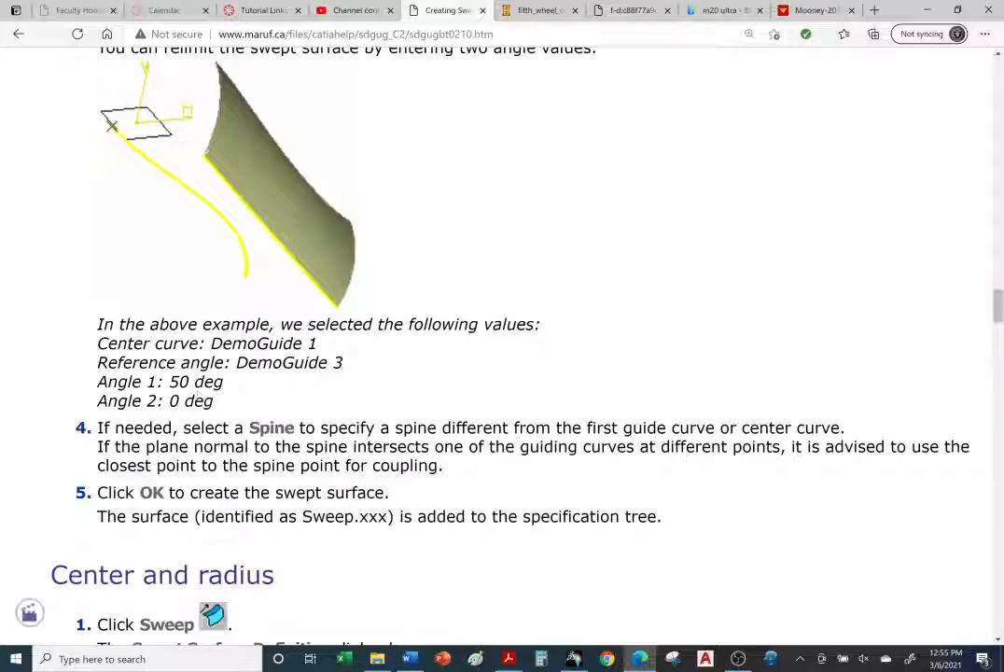
pyautogui.click(575, 659)
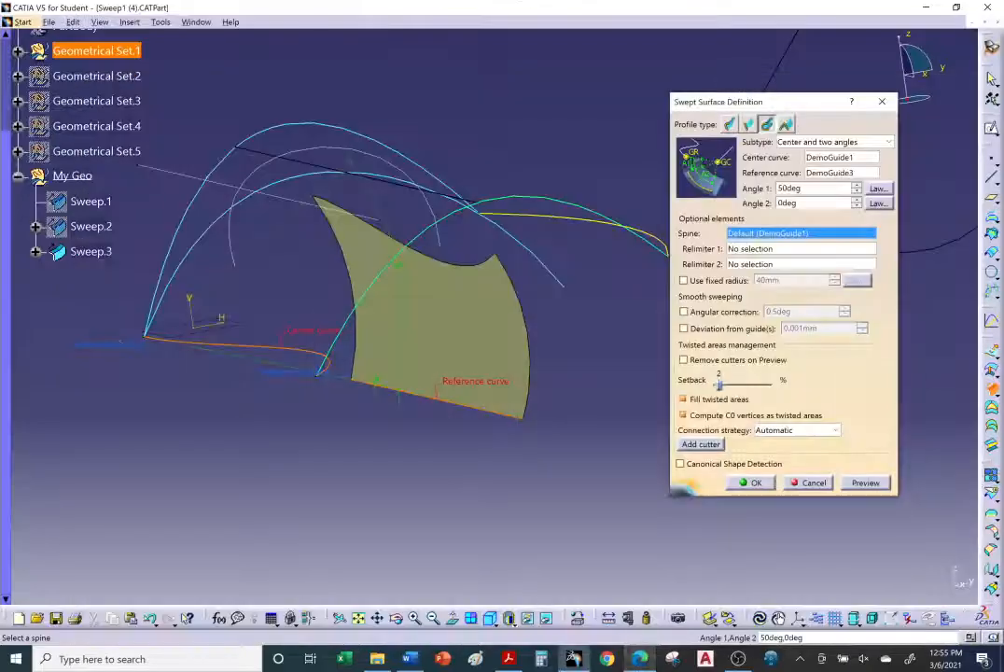
# Step: Raise Angle 1 to 120deg with the spinner and preview the circular sweep
pyautogui.moveTo(469, 347); pyautogui.dragTo(626, 313, button='middle')
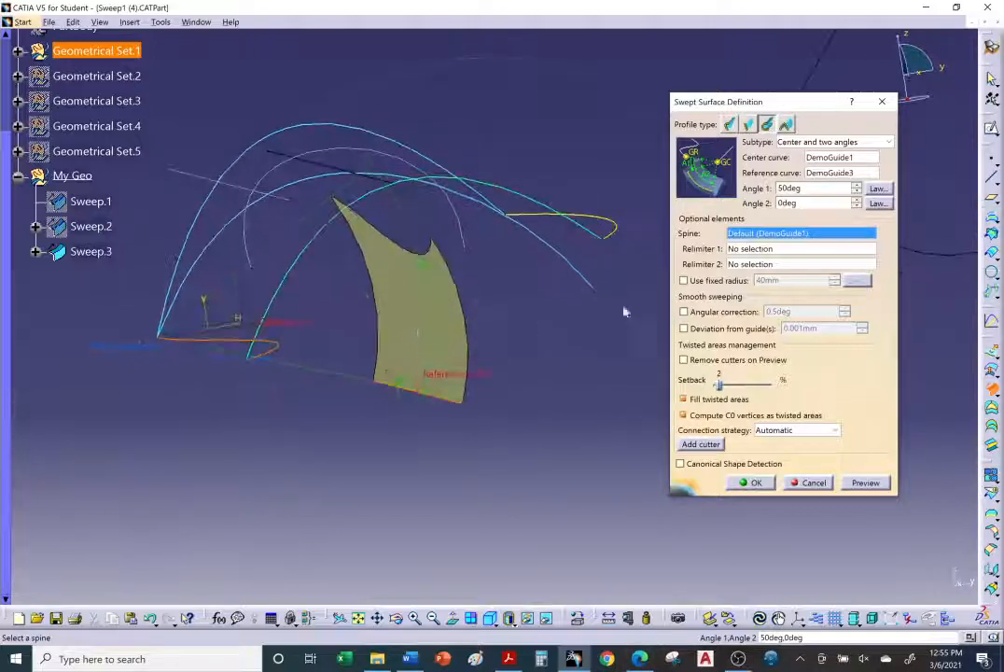
pyautogui.click(856, 186)
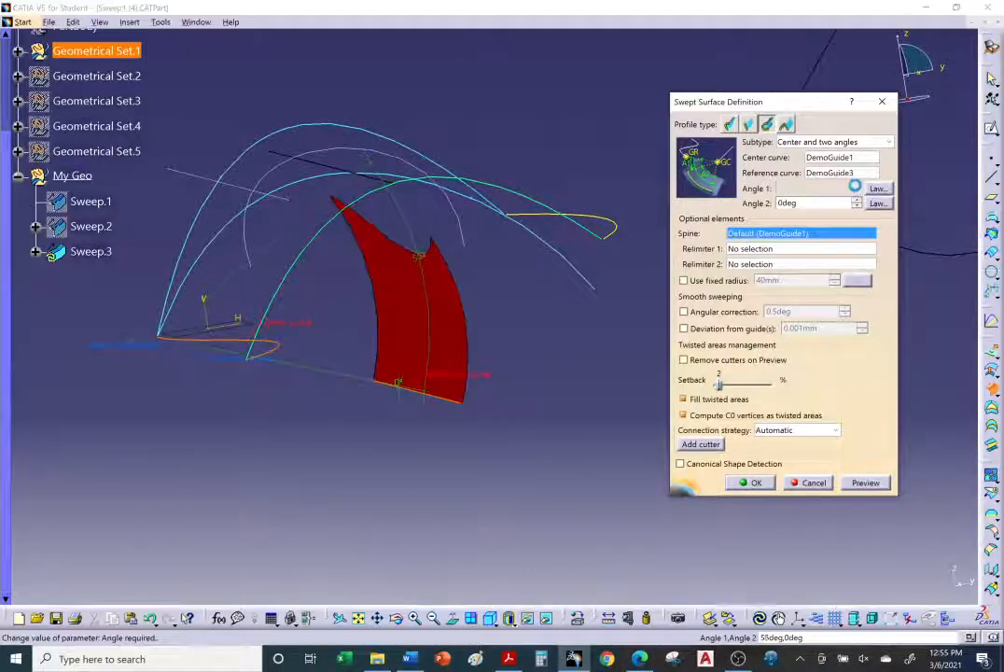
pyautogui.moveTo(856, 186); pyautogui.dragTo(856, 186)
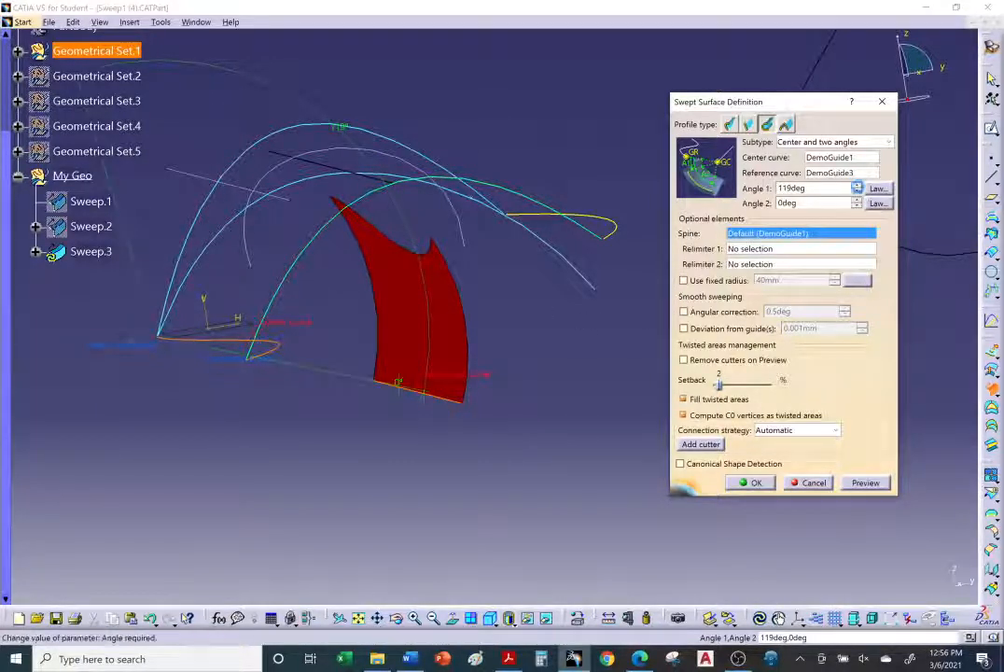
pyautogui.moveTo(501, 376); pyautogui.dragTo(548, 426, button='middle')
pyautogui.click(864, 483)
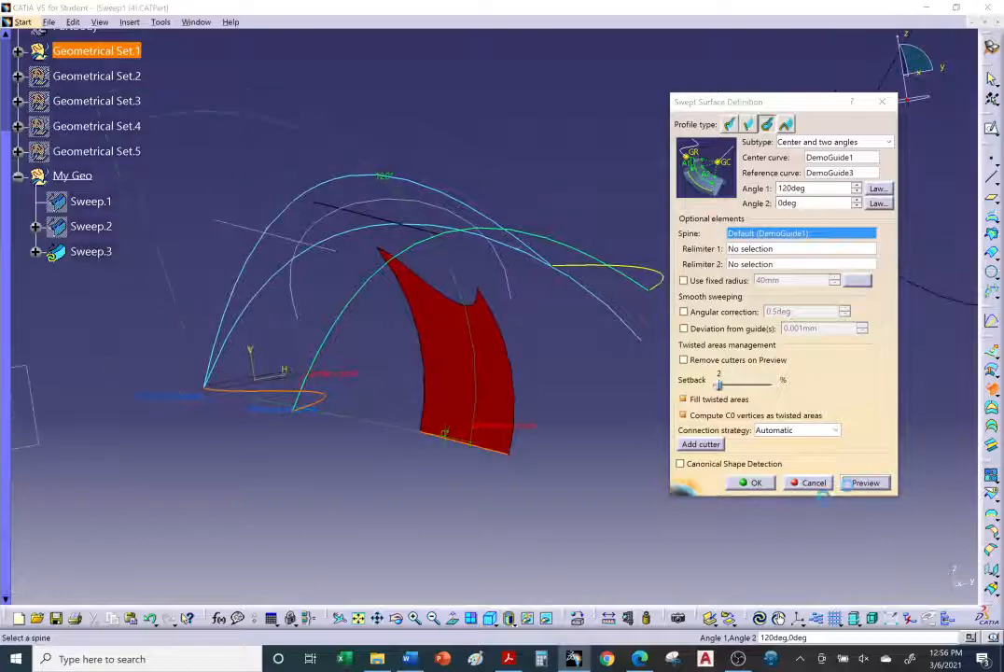
pyautogui.click(776, 334)
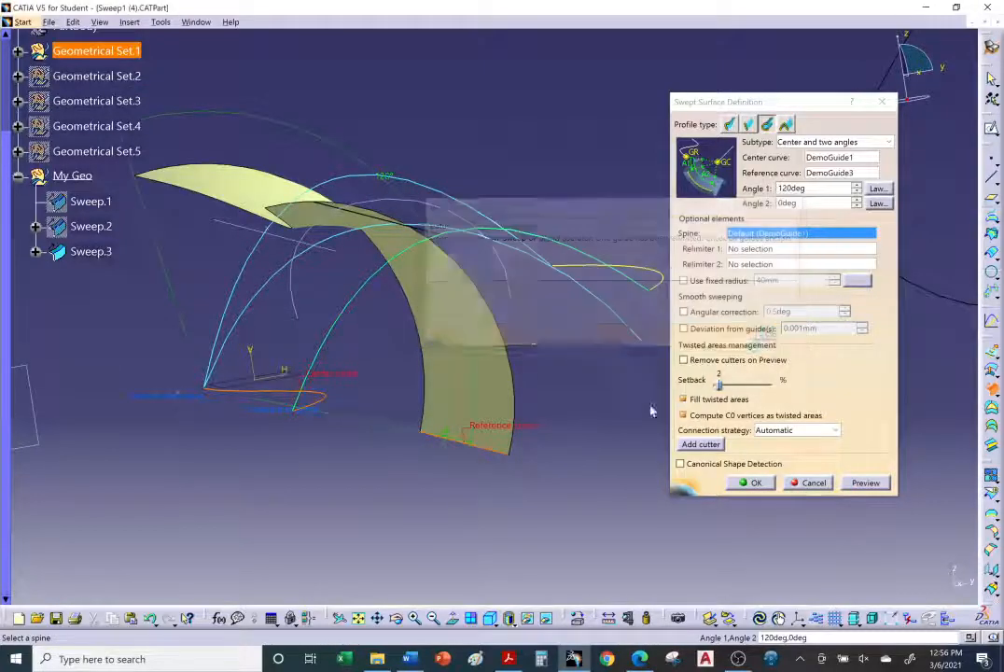
pyautogui.moveTo(523, 374); pyautogui.dragTo(315, 394, button='middle')
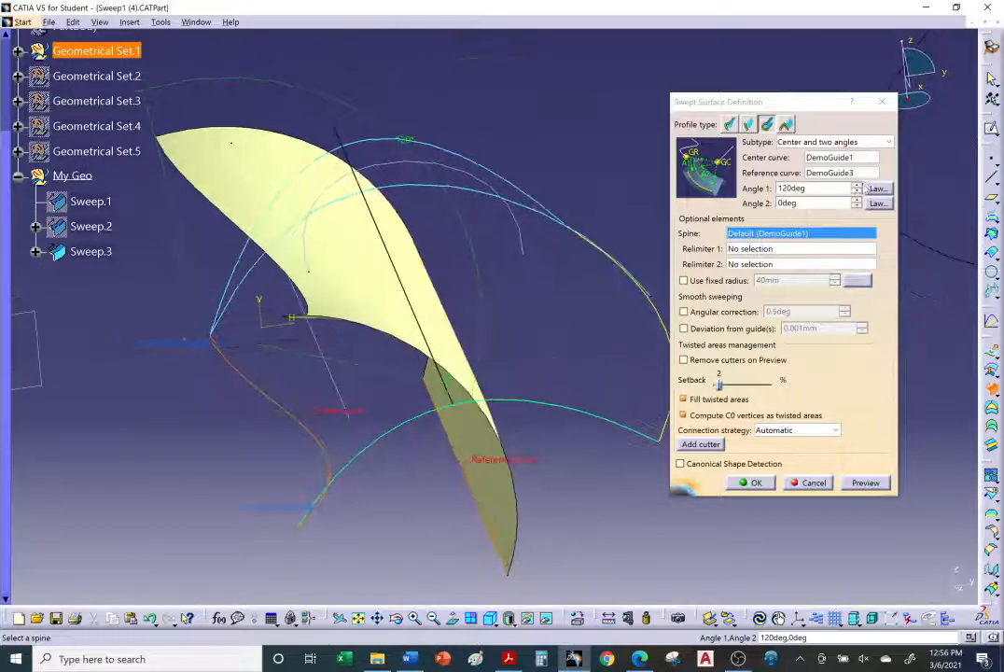
# Step: Raise Angle 1 to 270deg, close the warnings, and create the sweep
pyautogui.moveTo(855, 185); pyautogui.dragTo(856, 190)
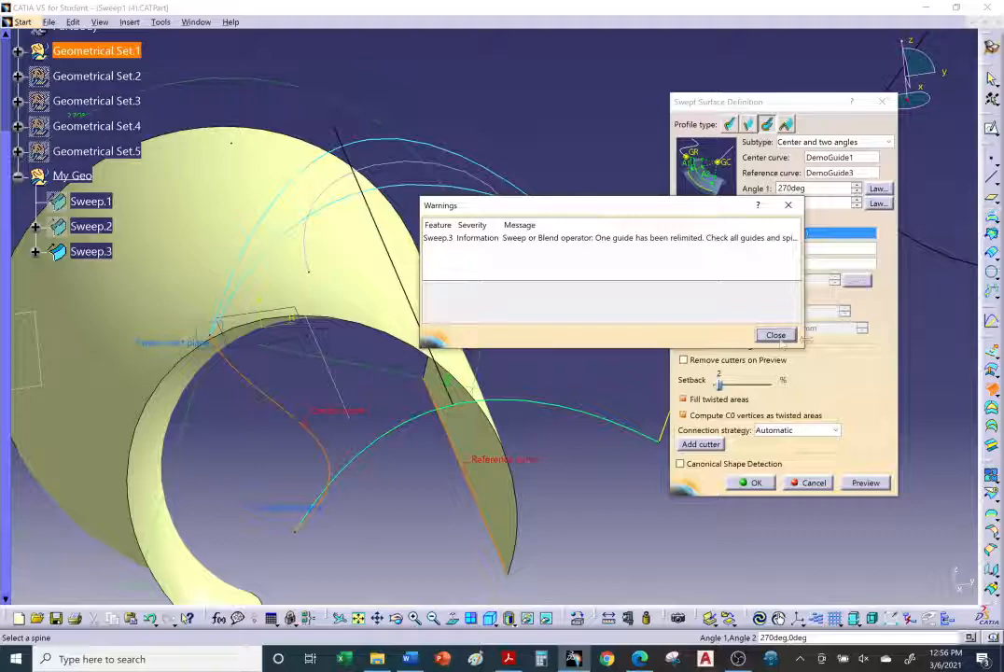
pyautogui.click(780, 339)
pyautogui.moveTo(478, 361); pyautogui.dragTo(475, 404, button='middle')
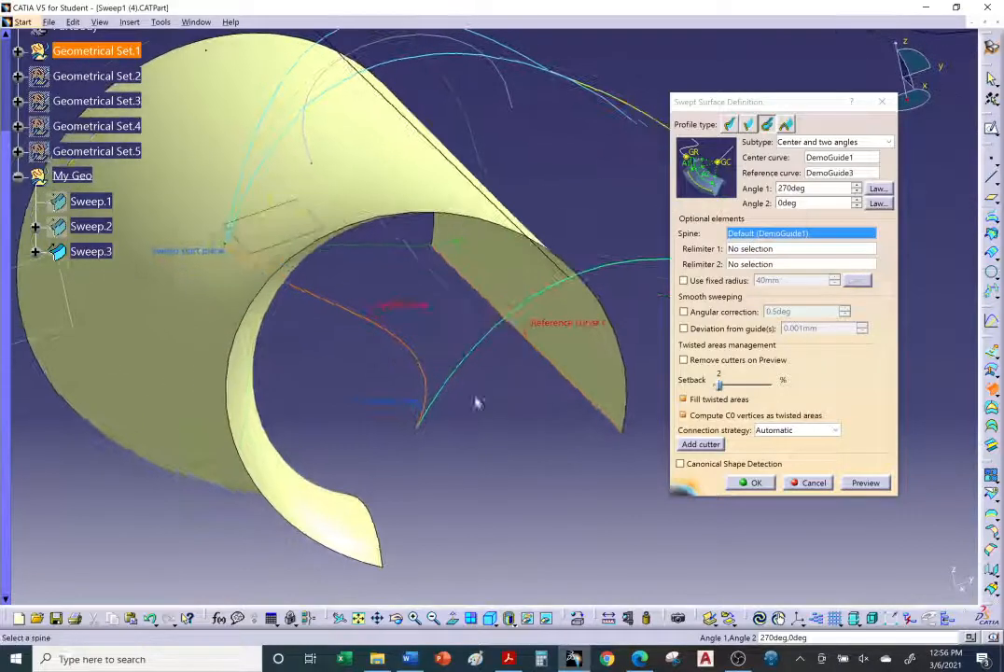
pyautogui.click(754, 487)
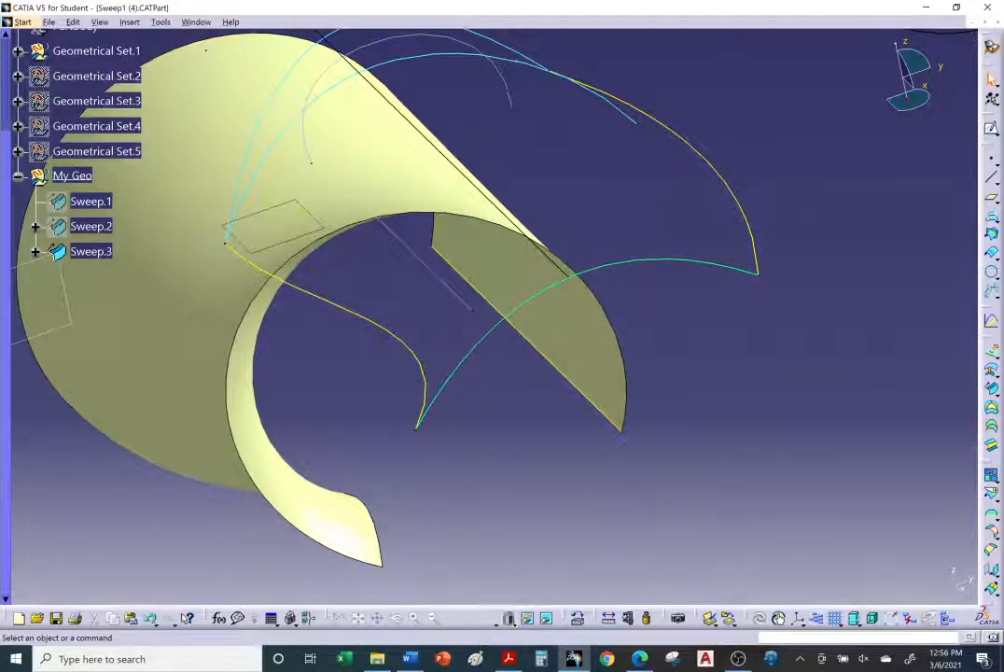
# Step: Switch to the browser and read the tutorial's Center and radius sweep instructions and example
pyautogui.hotkey('alt', 'Tab')
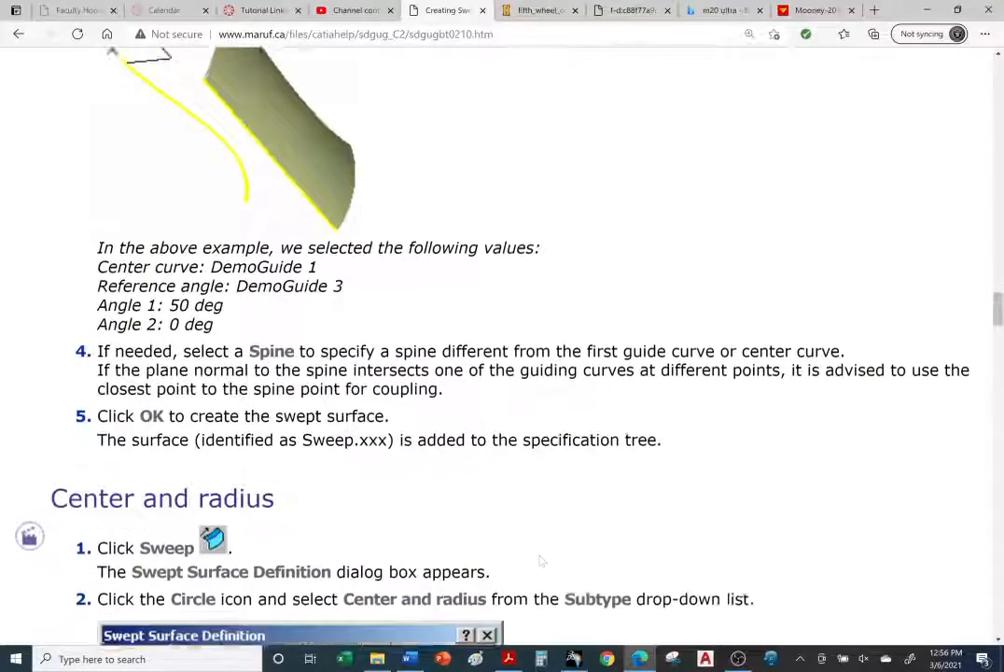
pyautogui.scroll(-2, 540, 455)
pyautogui.scroll(-1, 540, 455)
pyautogui.scroll(-1, 539, 455)
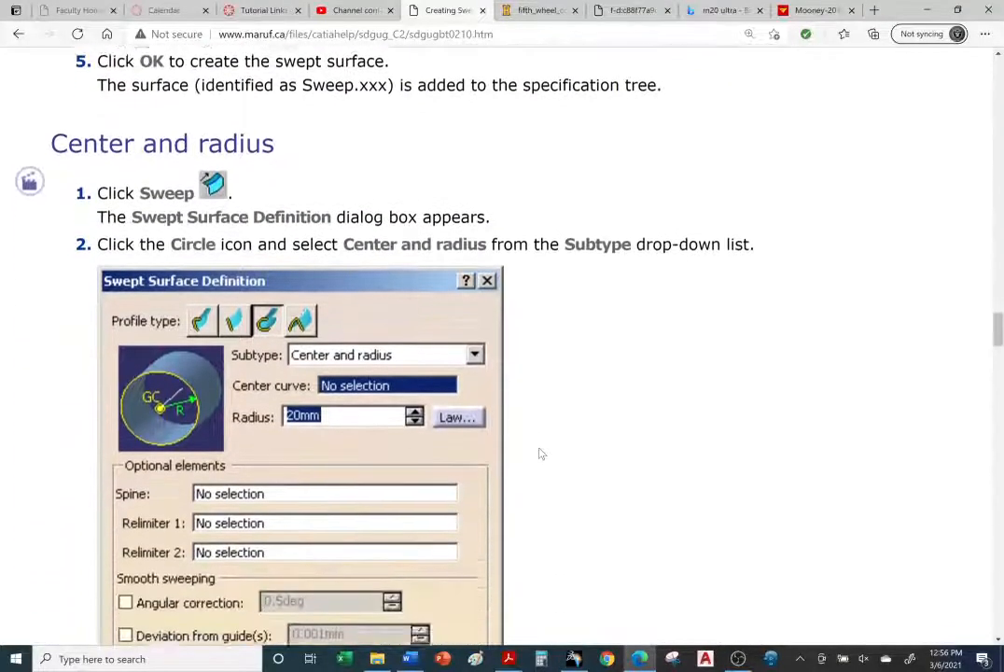
pyautogui.scroll(-1, 539, 454)
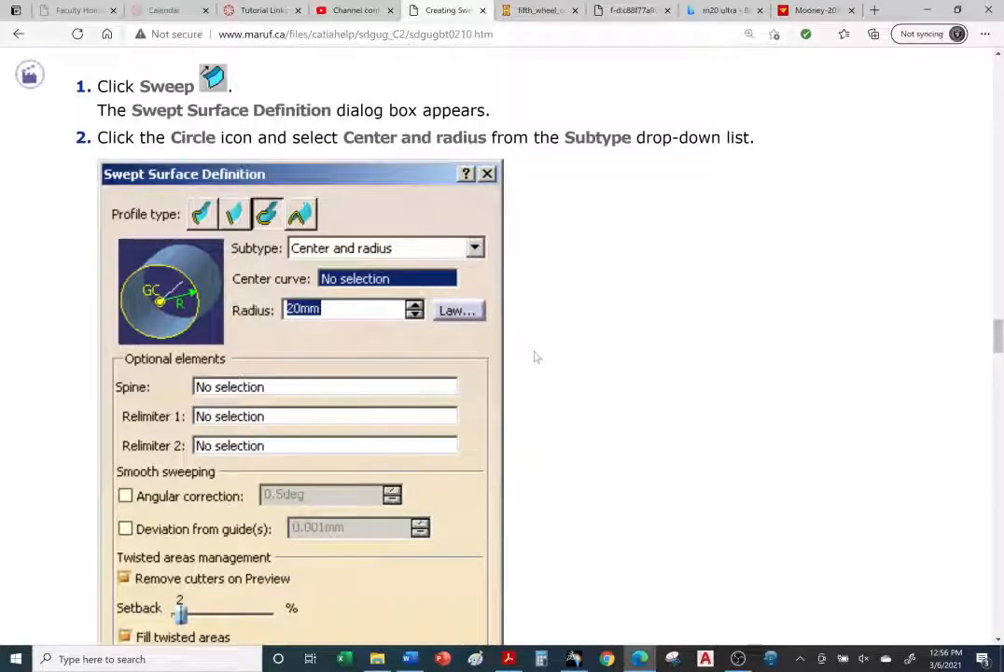
pyautogui.scroll(-6, 532, 366)
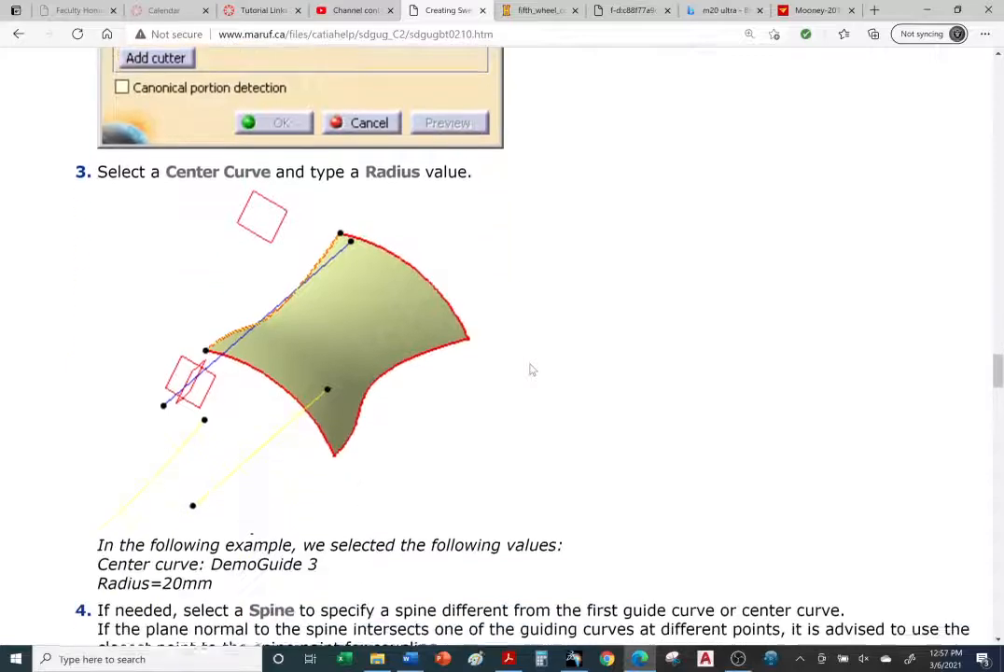
pyautogui.scroll(-1, 532, 370)
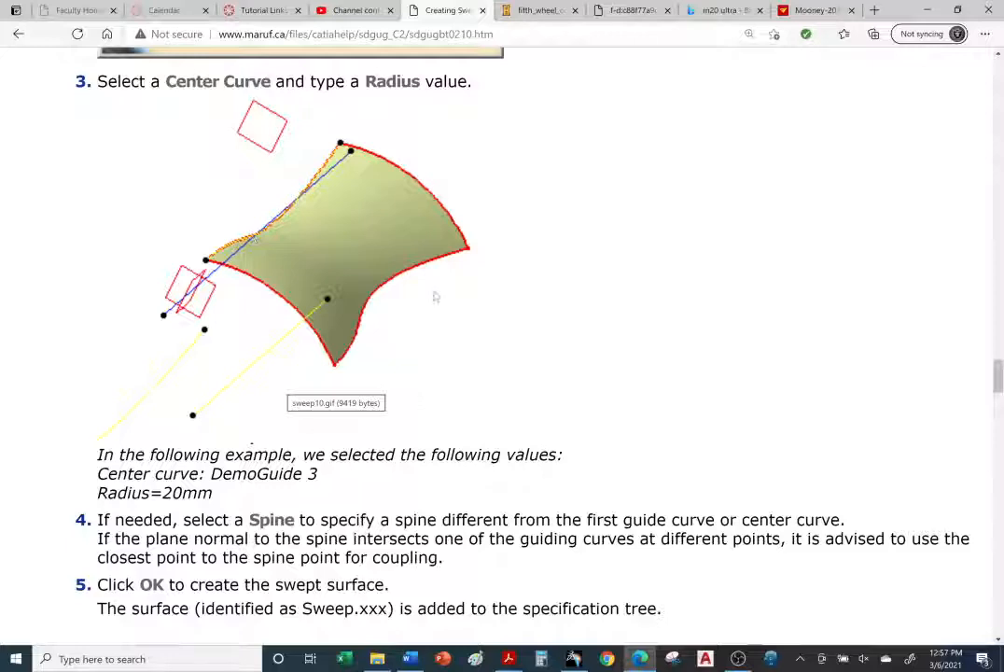
pyautogui.scroll(5, 435, 297)
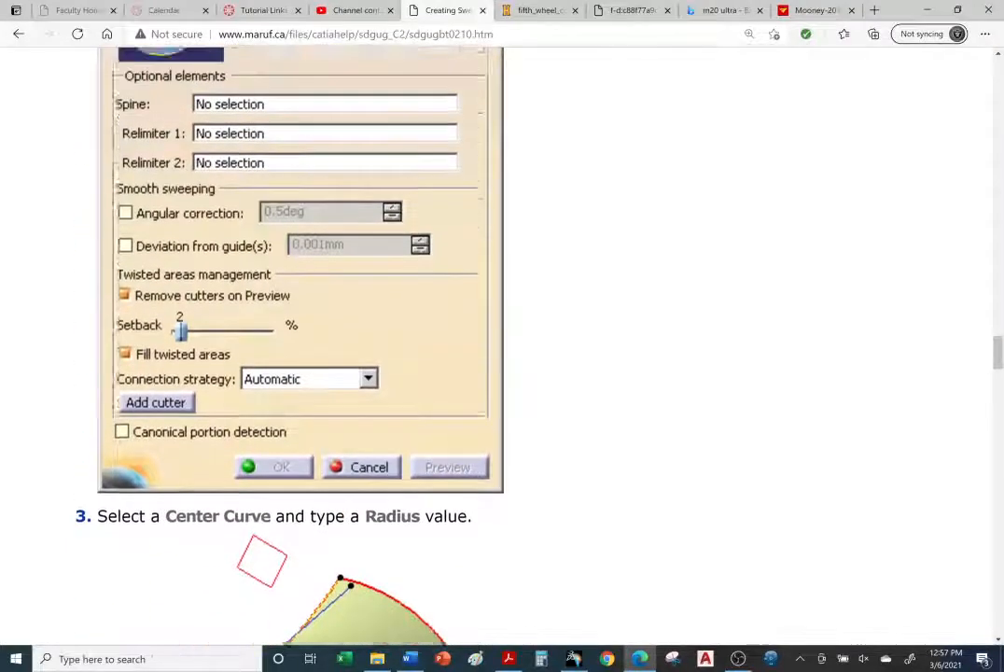
pyautogui.scroll(2, 439, 310)
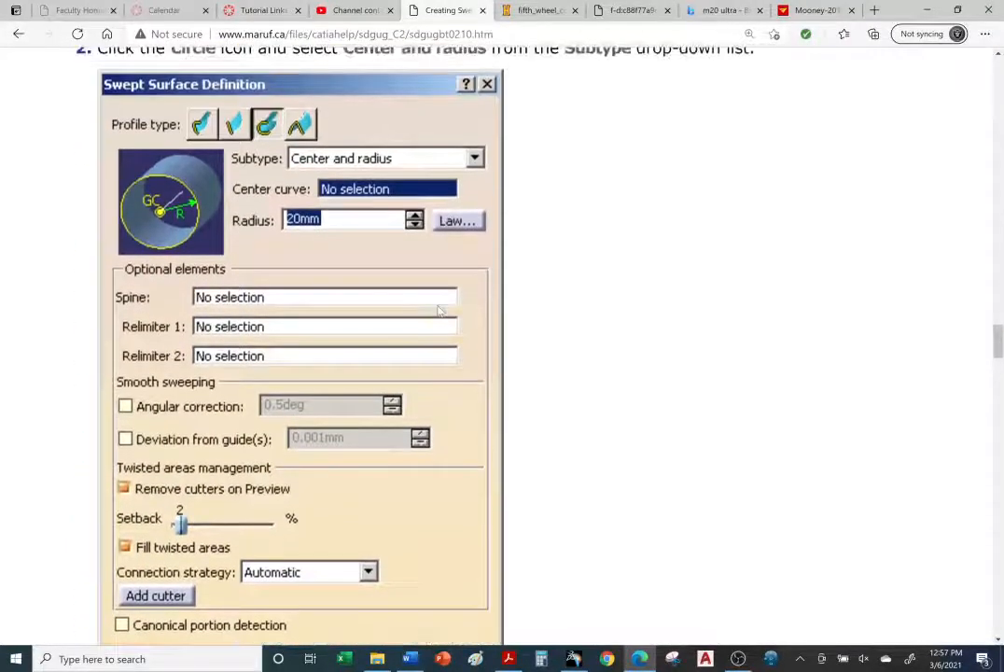
pyautogui.scroll(-5, 439, 310)
pyautogui.scroll(4, 439, 314)
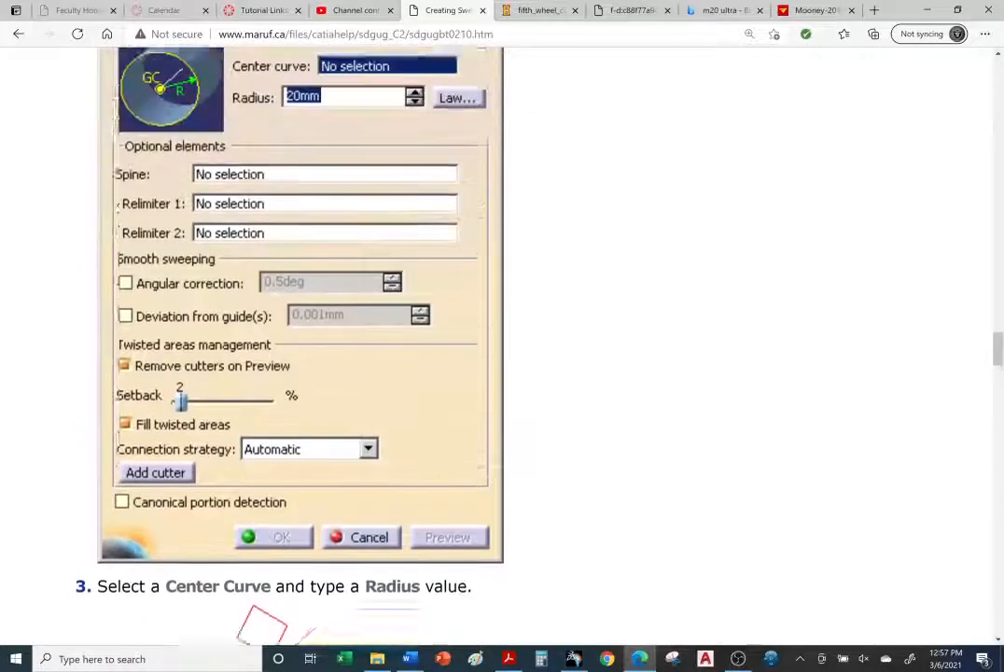
pyautogui.scroll(1, 441, 312)
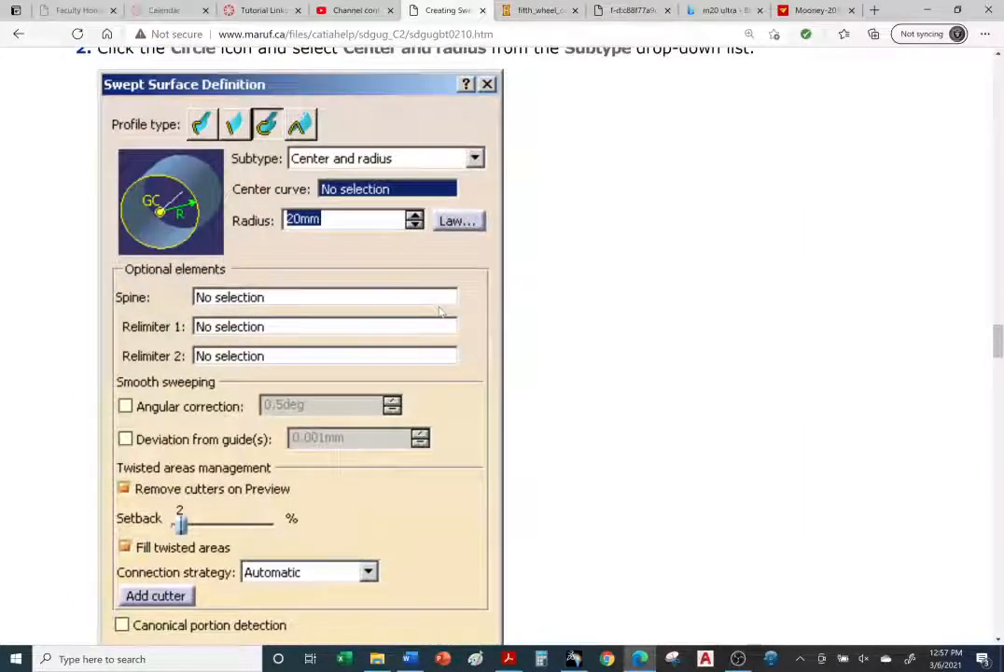
pyautogui.scroll(-4, 440, 314)
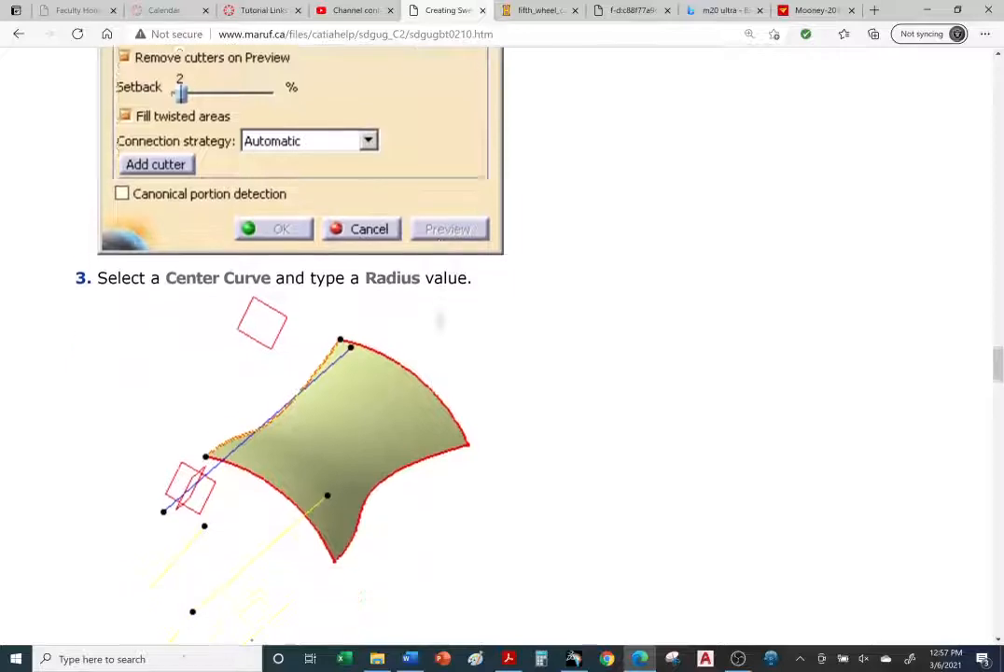
pyautogui.scroll(-2, 336, 393)
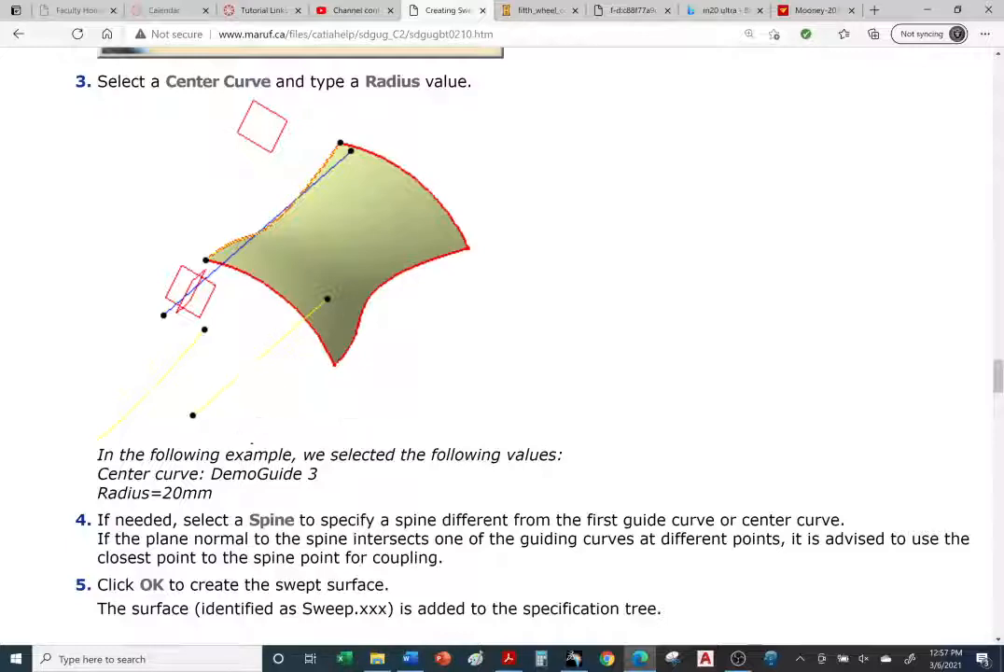
# Step: Highlight the example's center curve name DemoGuide 3 in the tutorial and switch back to CATIA
pyautogui.moveTo(221, 474); pyautogui.dragTo(327, 484)
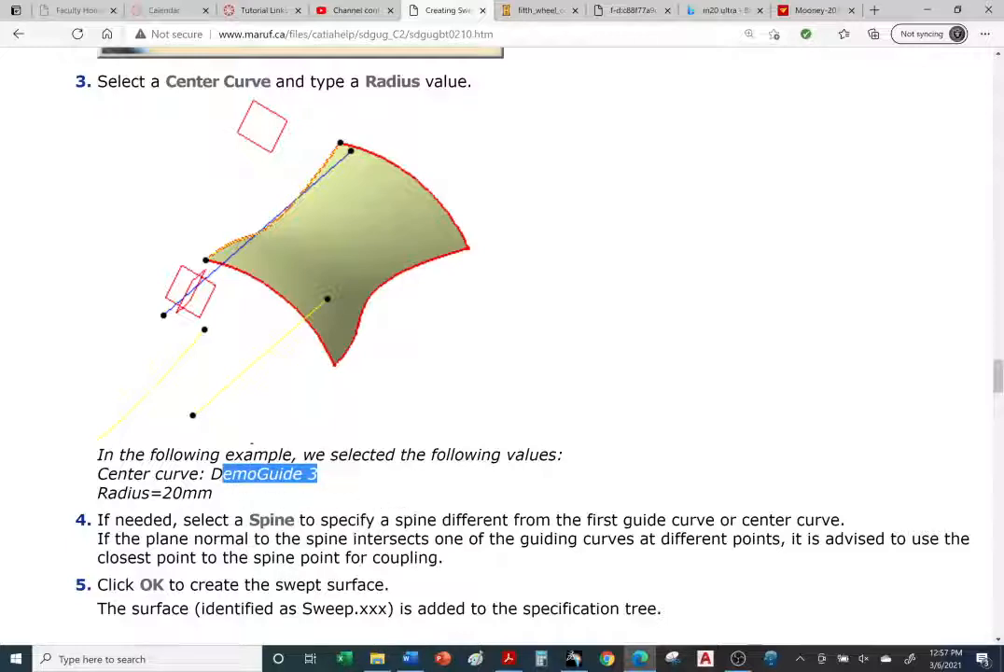
pyautogui.moveTo(213, 474); pyautogui.dragTo(353, 481)
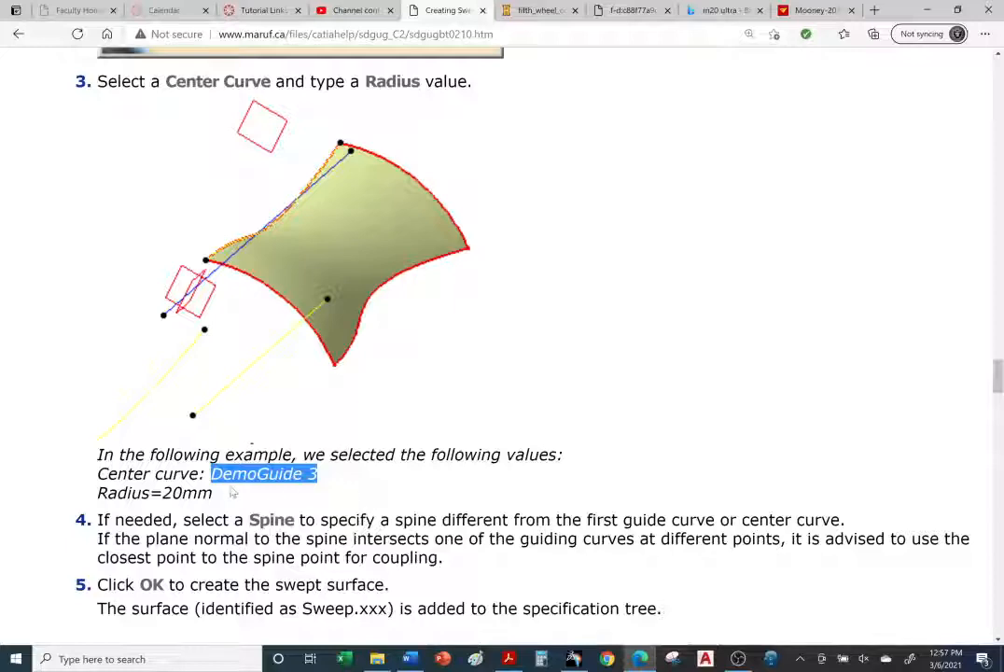
pyautogui.moveTo(232, 493); pyautogui.dragTo(100, 492)
pyautogui.click(598, 455)
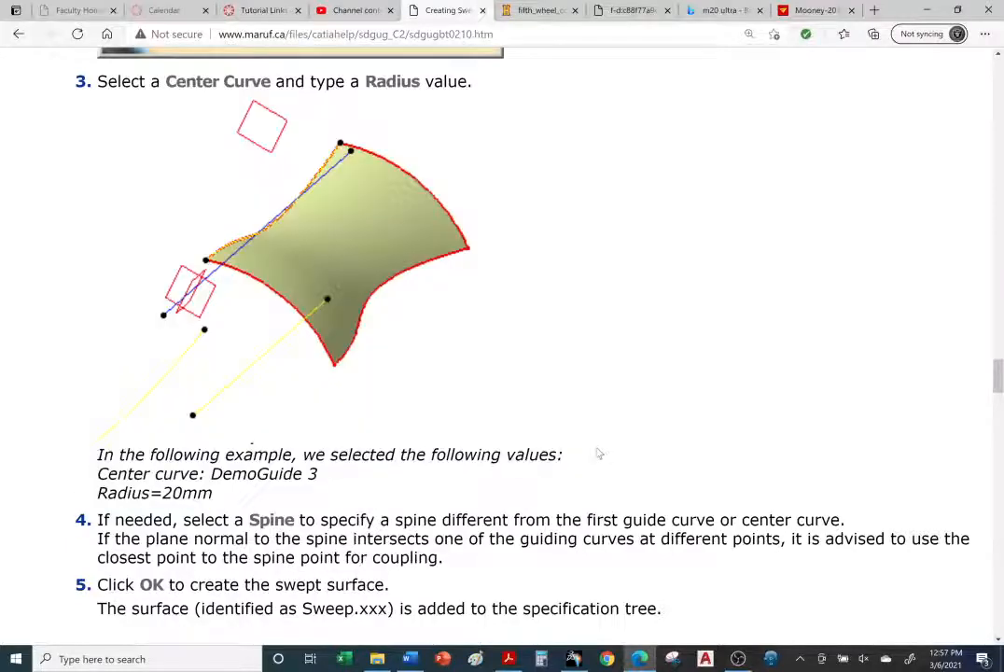
pyautogui.scroll(5, 568, 440)
pyautogui.scroll(3, 563, 437)
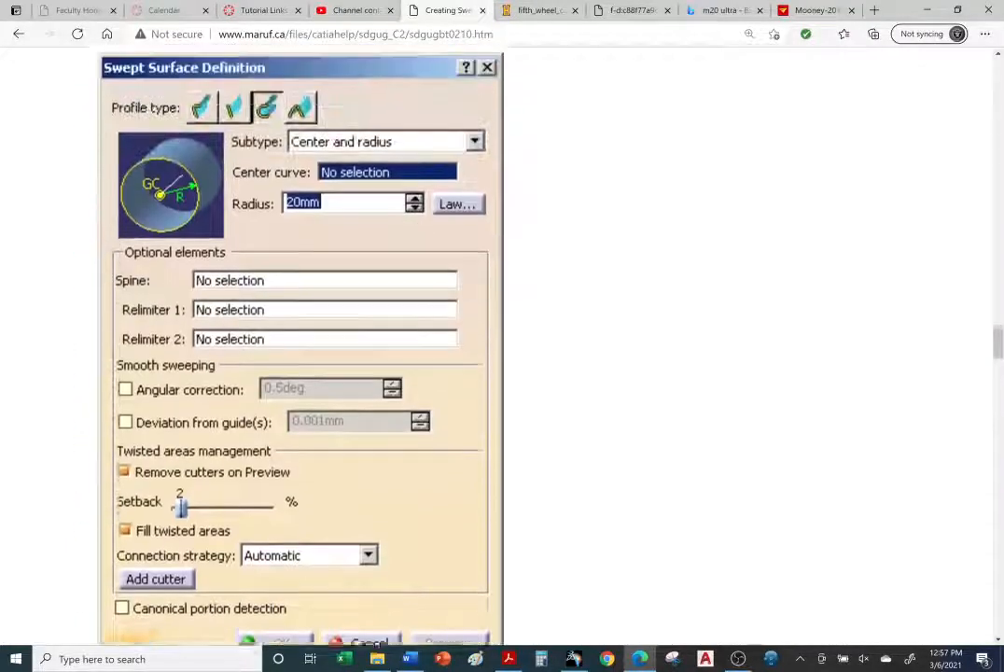
pyautogui.scroll(-8, 347, 295)
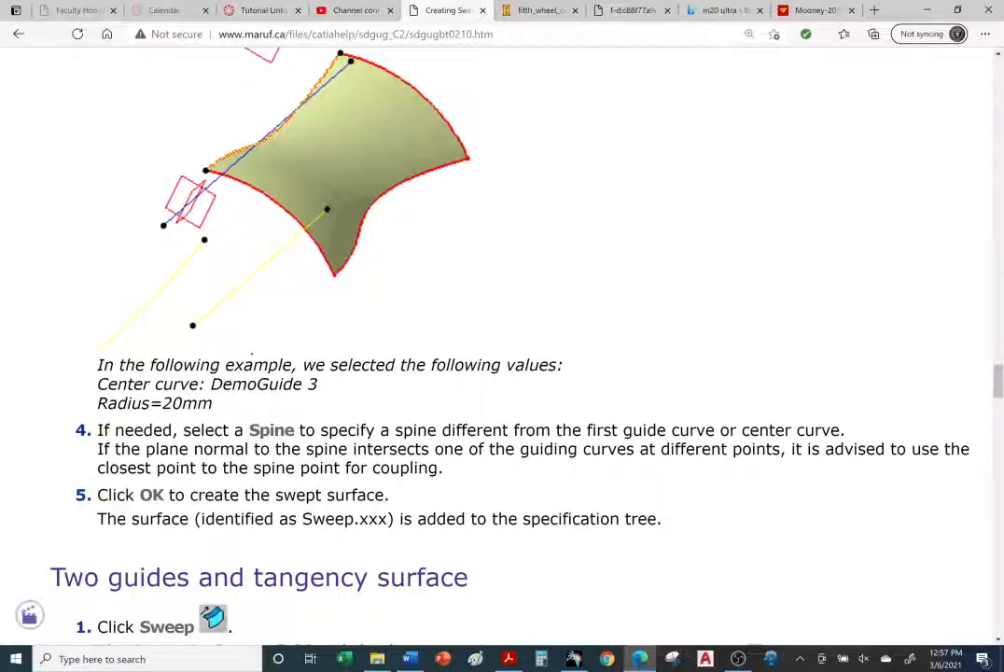
pyautogui.moveTo(221, 385); pyautogui.dragTo(318, 385)
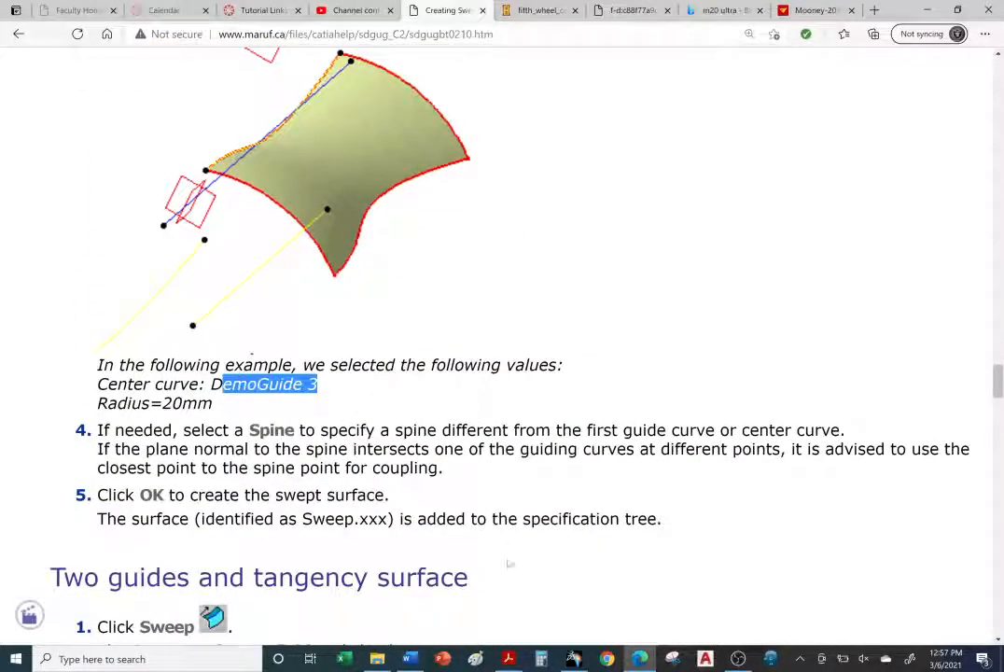
pyautogui.click(573, 659)
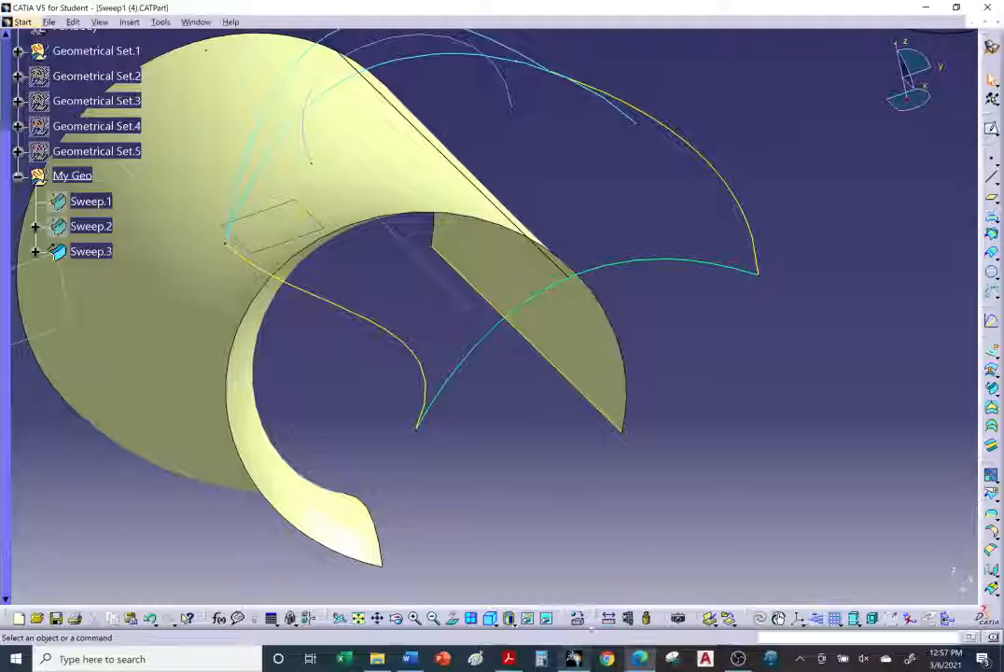
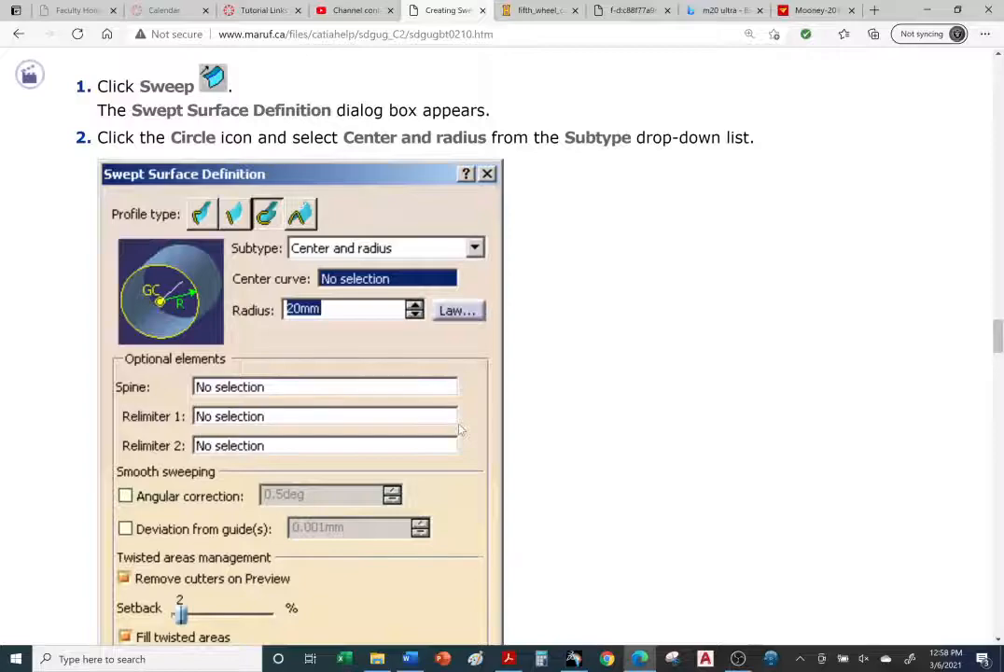
# Step: Scroll through the tutorial's Center and radius steps, example values and remaining instructions
pyautogui.scroll(-5, 460, 431)
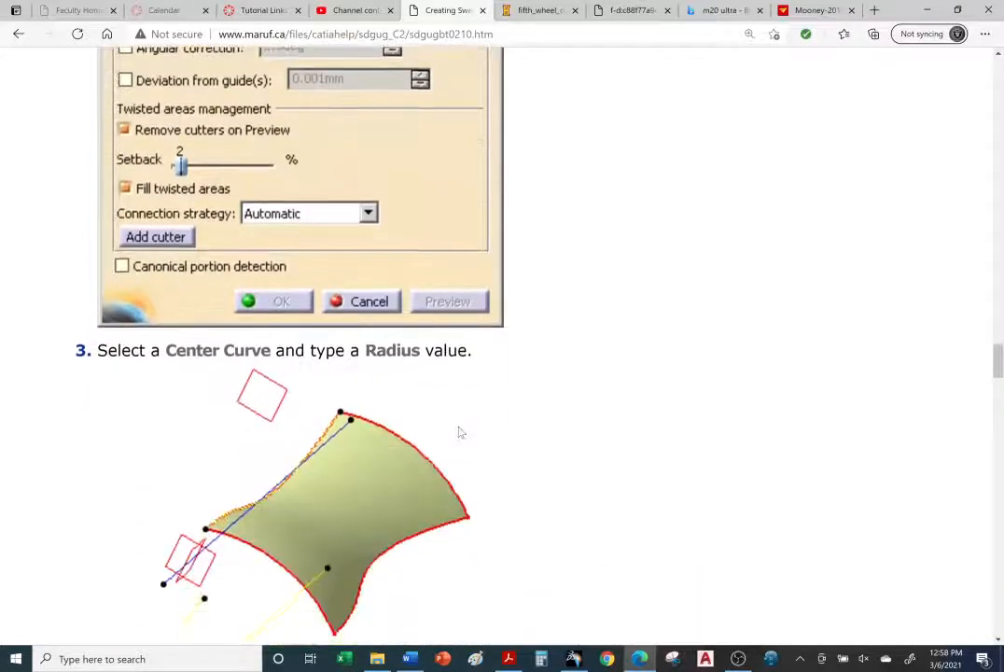
pyautogui.scroll(-2, 460, 432)
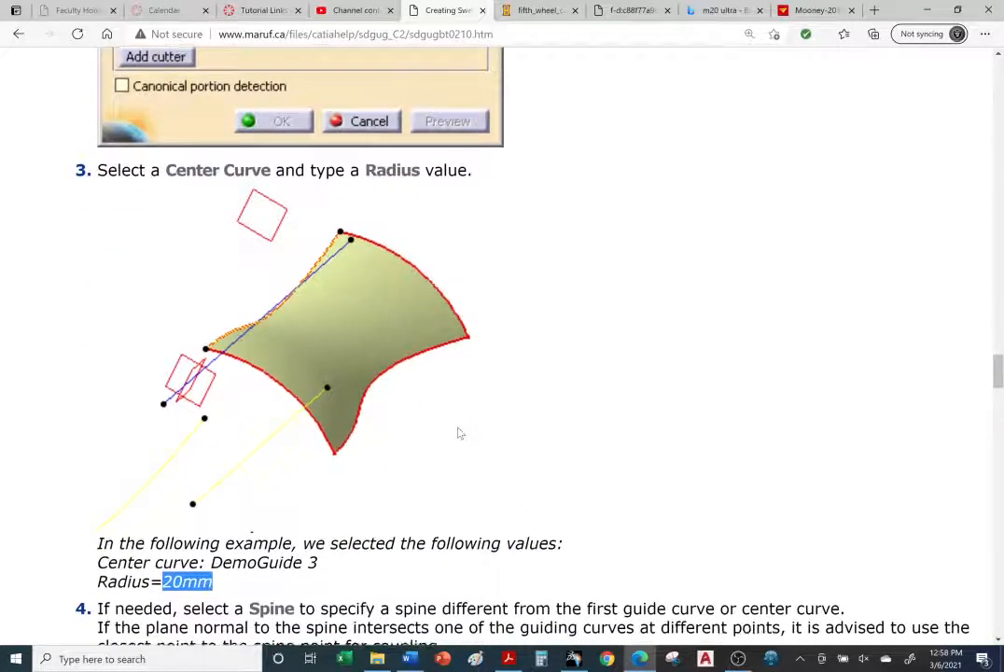
pyautogui.scroll(-1, 460, 432)
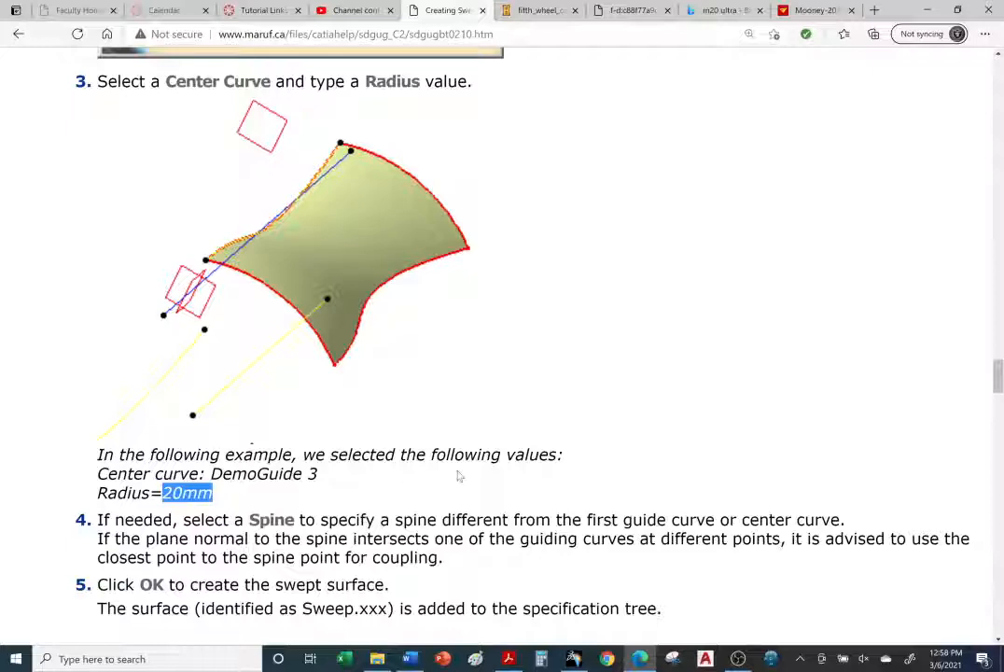
pyautogui.scroll(-1, 461, 477)
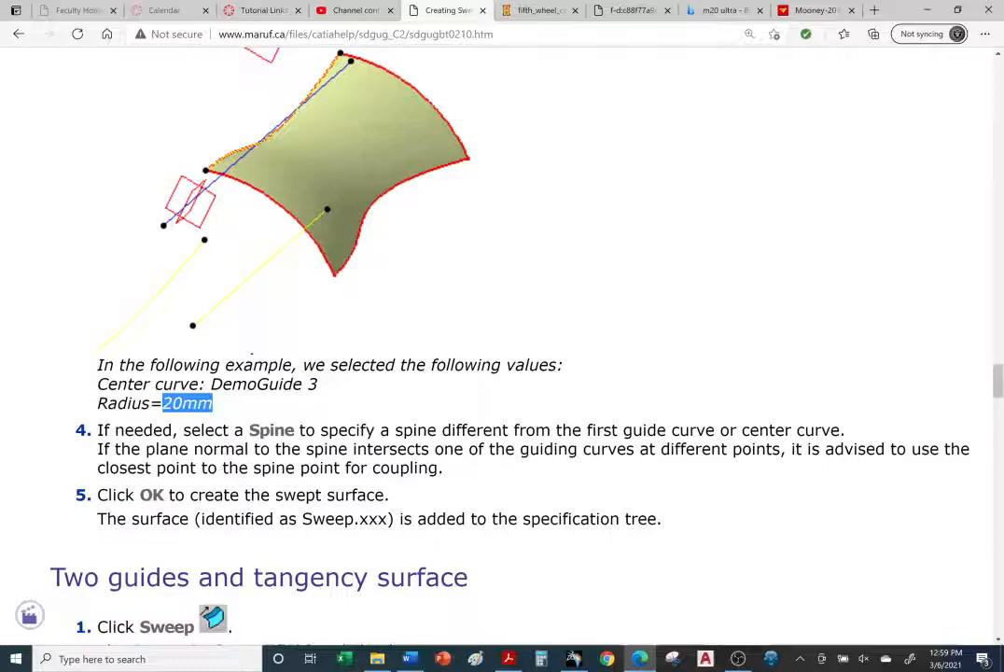
pyautogui.scroll(10, 511, 370)
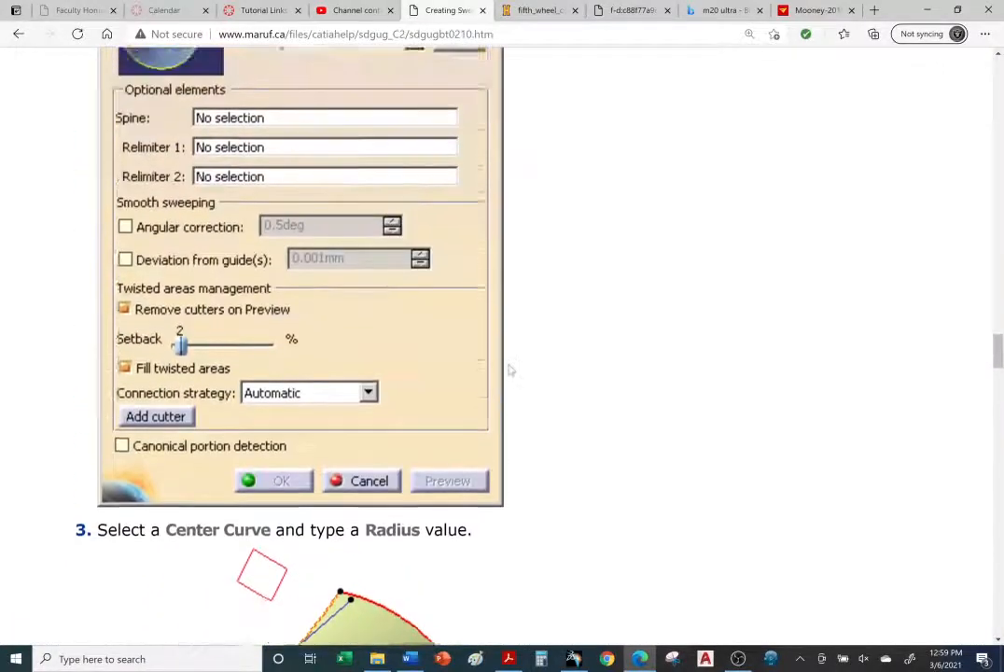
pyautogui.scroll(-9, 504, 370)
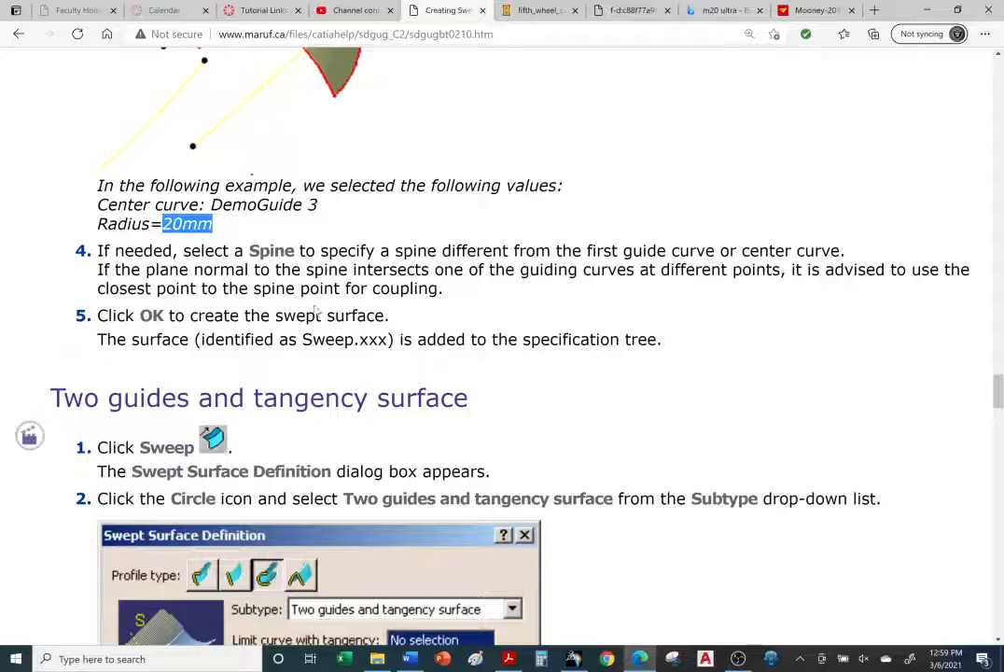
pyautogui.scroll(-2, 316, 311)
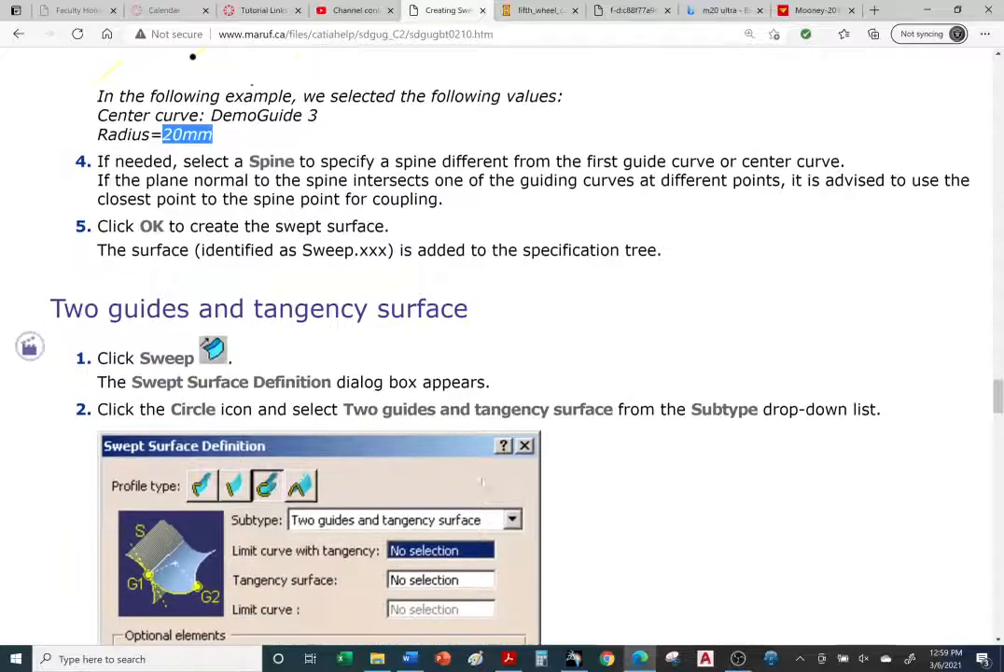
# Step: Switch back to CATIA, replace the center curve with DemoGuide1, and create the 20mm-radius circular sweep
pyautogui.click(573, 659)
pyautogui.moveTo(523, 383); pyautogui.dragTo(581, 359, button='middle')
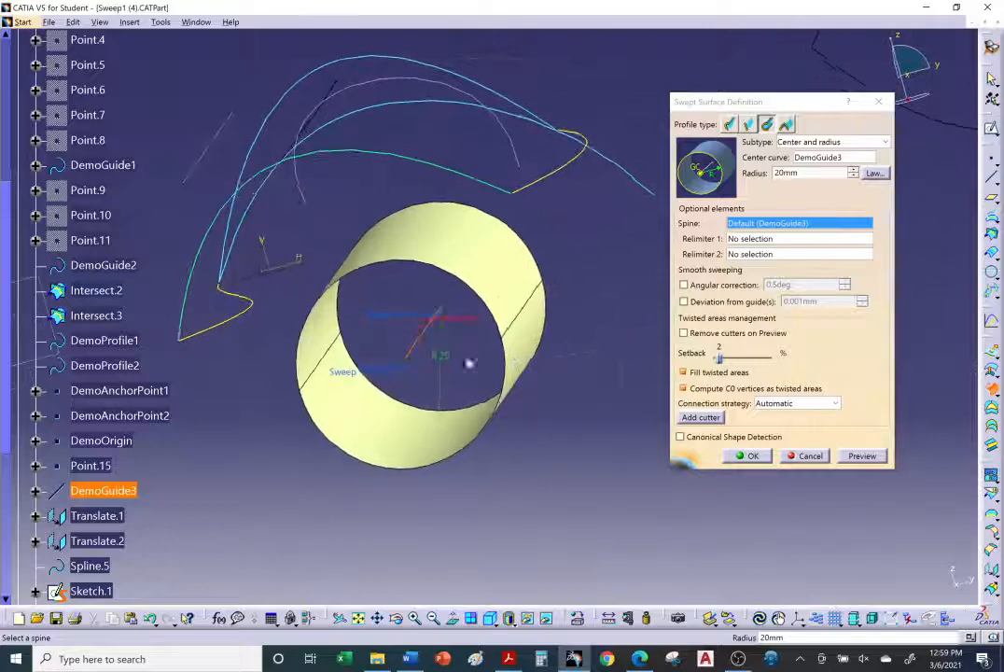
pyautogui.moveTo(480, 431); pyautogui.dragTo(534, 491, button='middle')
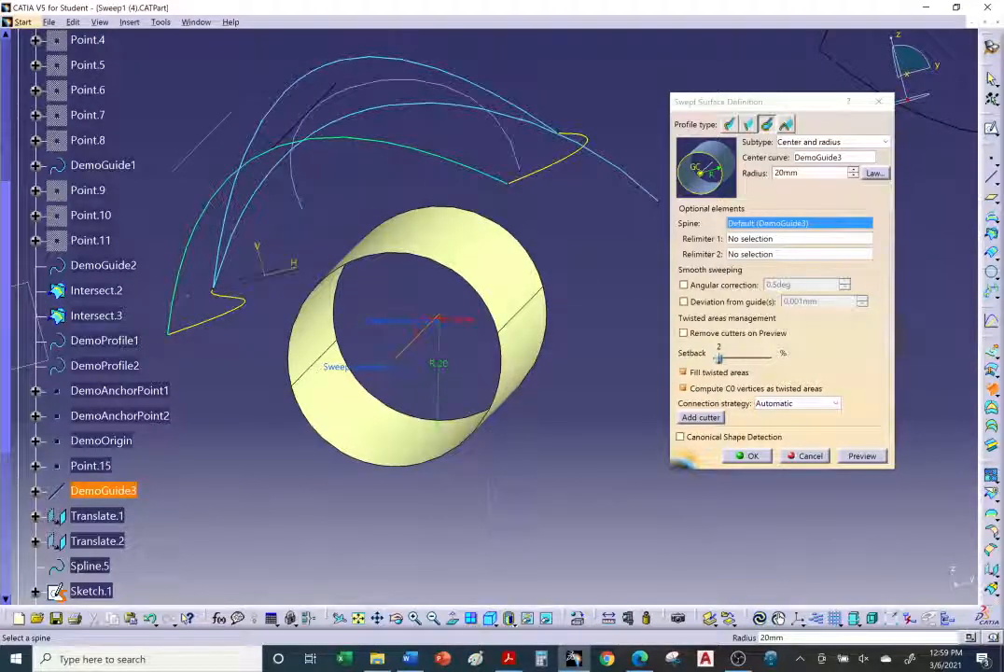
pyautogui.moveTo(518, 273); pyautogui.dragTo(481, 308, button='middle')
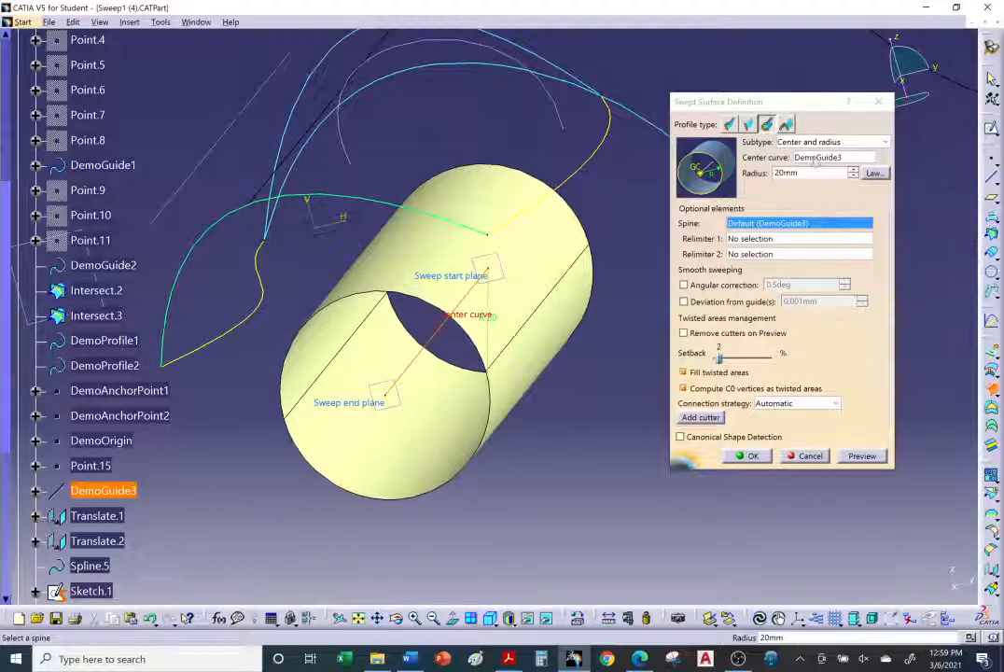
pyautogui.click(814, 158)
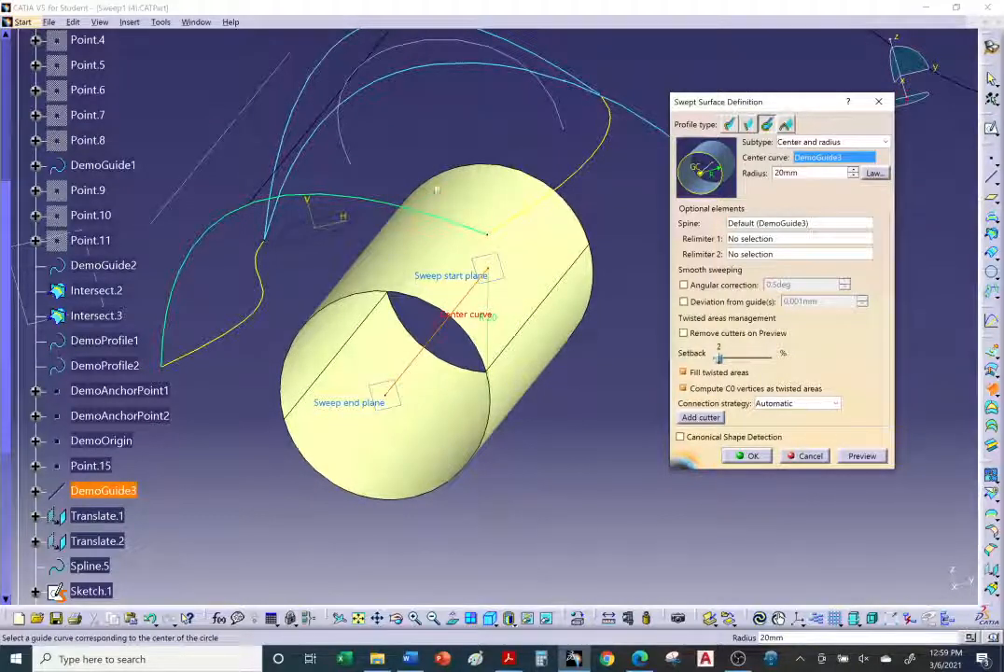
pyautogui.click(267, 313)
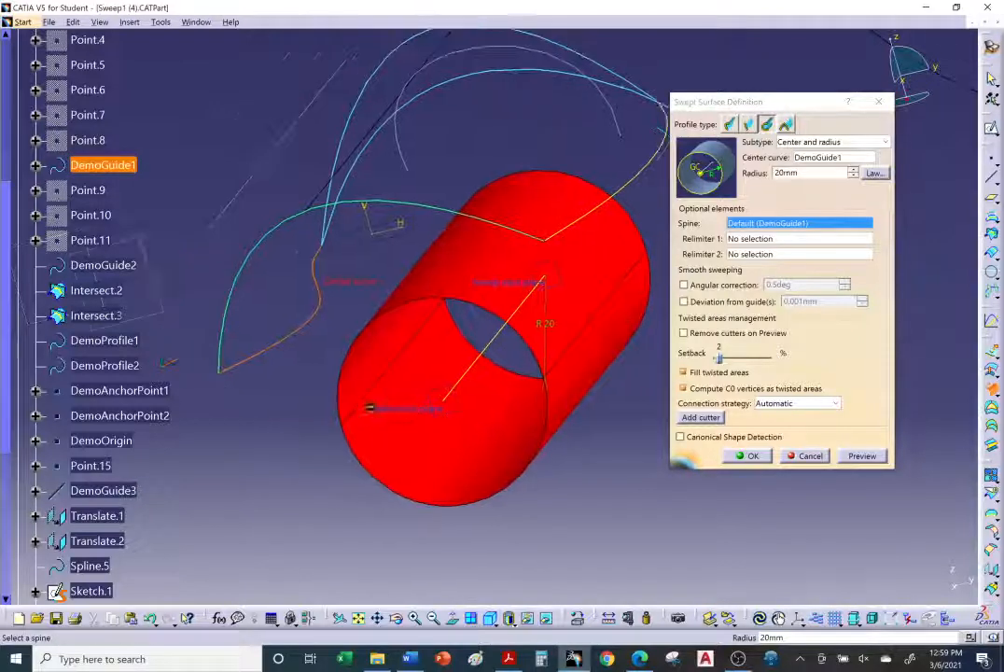
pyautogui.moveTo(371, 408); pyautogui.dragTo(377, 408, button='middle')
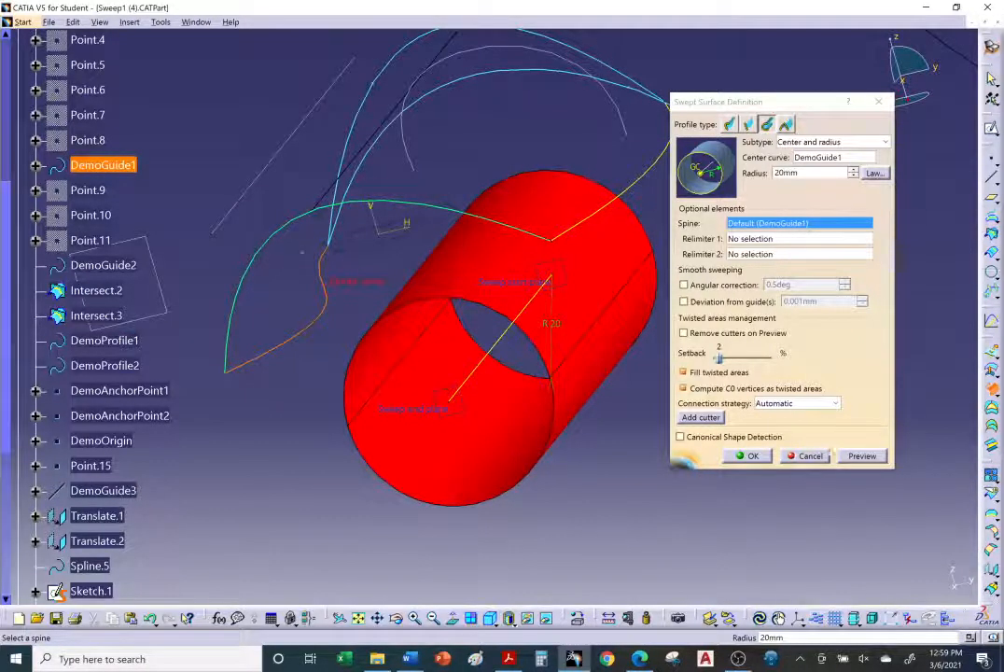
pyautogui.click(749, 457)
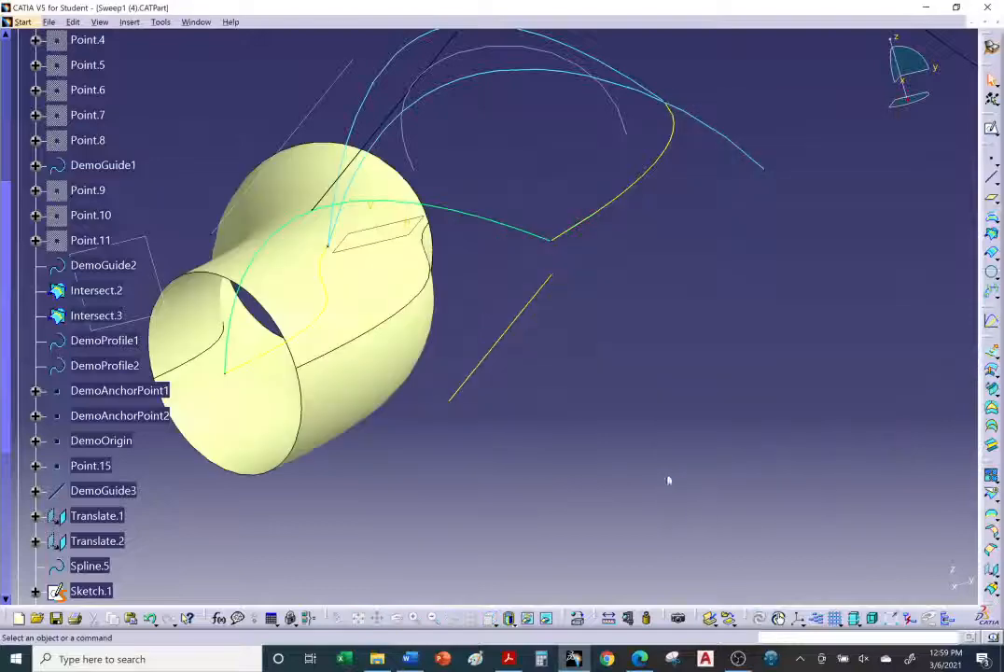
# Step: Hide the newly created circular sweep surface
pyautogui.moveTo(369, 350); pyautogui.dragTo(738, 289, button='middle')
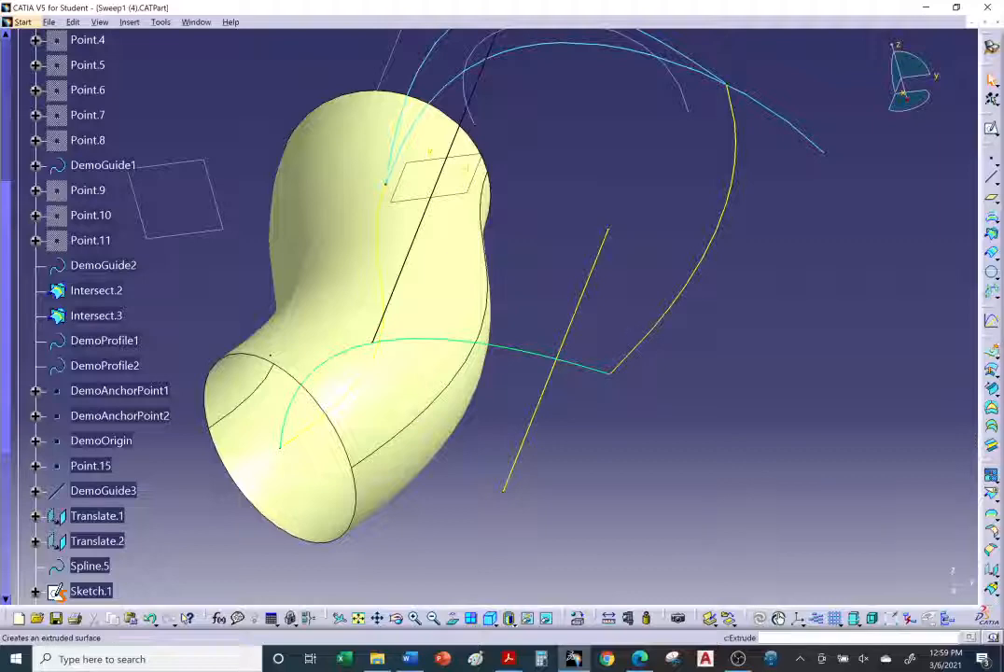
pyautogui.click(998, 358)
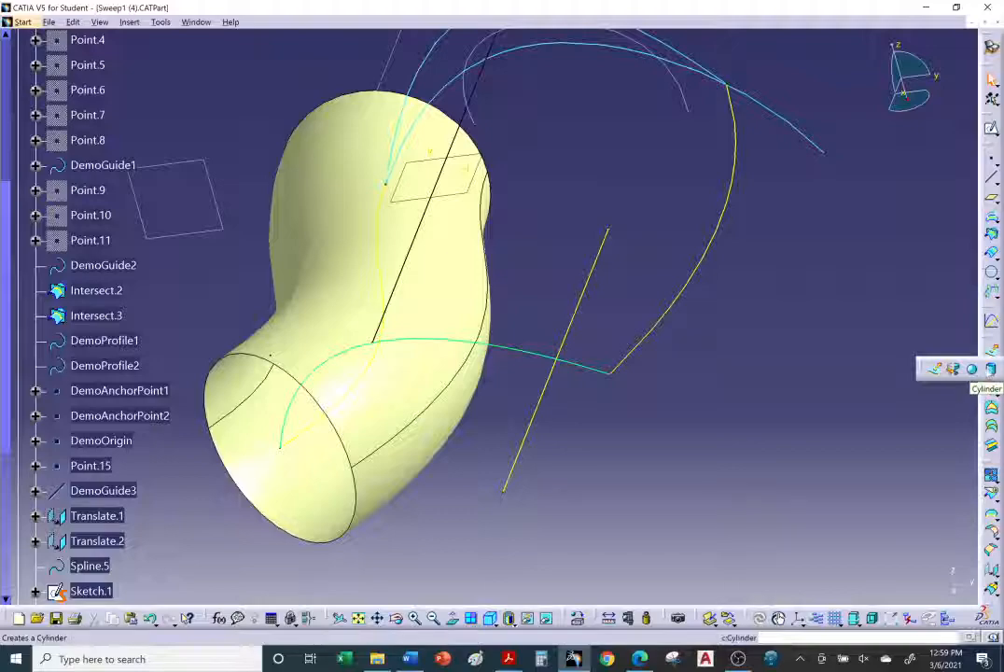
pyautogui.moveTo(732, 350); pyautogui.dragTo(470, 260, button='middle')
pyautogui.rightClick(264, 215)
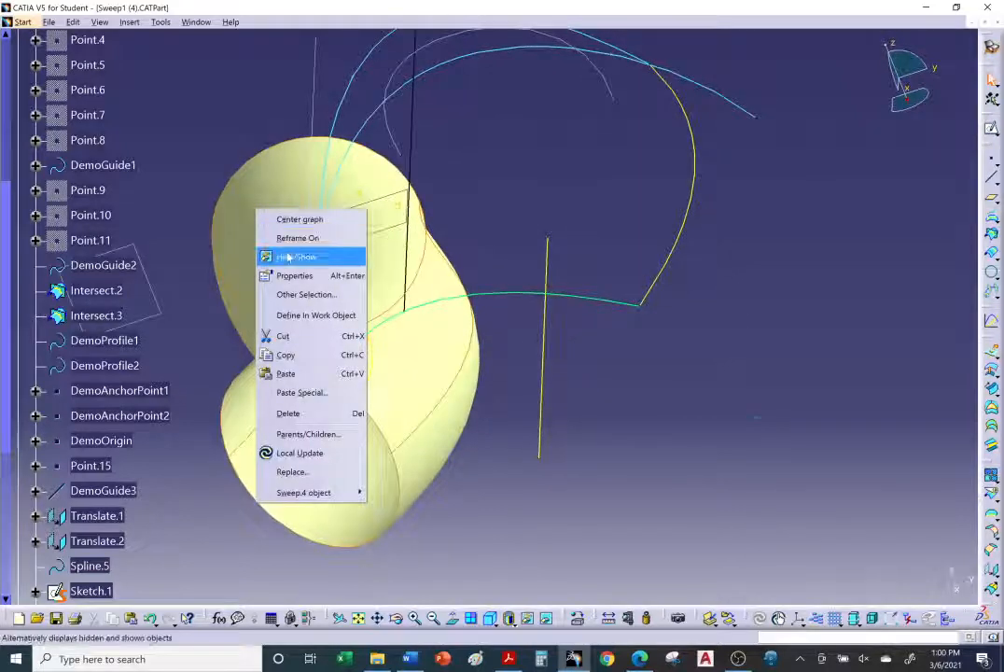
pyautogui.click(276, 256)
# Step: Switch to the browser and read the tutorial's Two guides and tangency surface instructions and example
pyautogui.hotkey('alt', 'Tab')
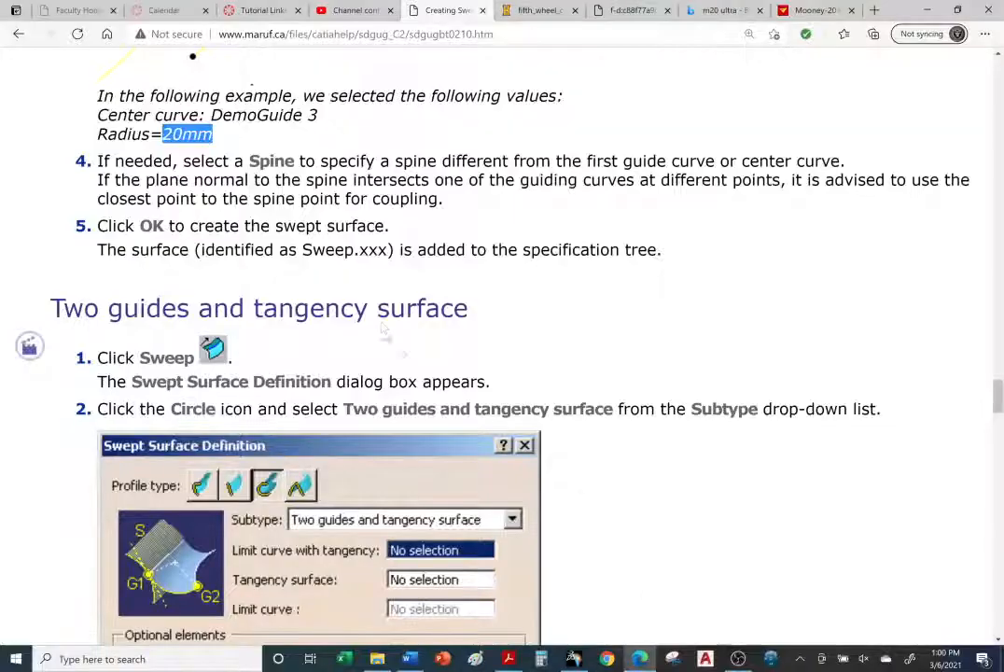
pyautogui.scroll(-2, 392, 306)
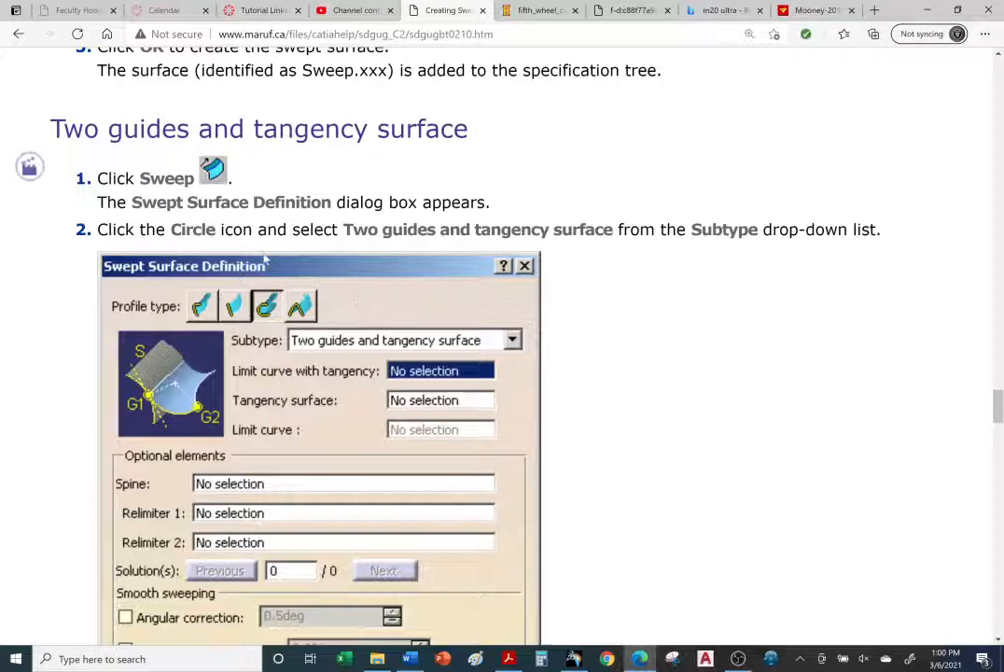
pyautogui.scroll(2, 265, 260)
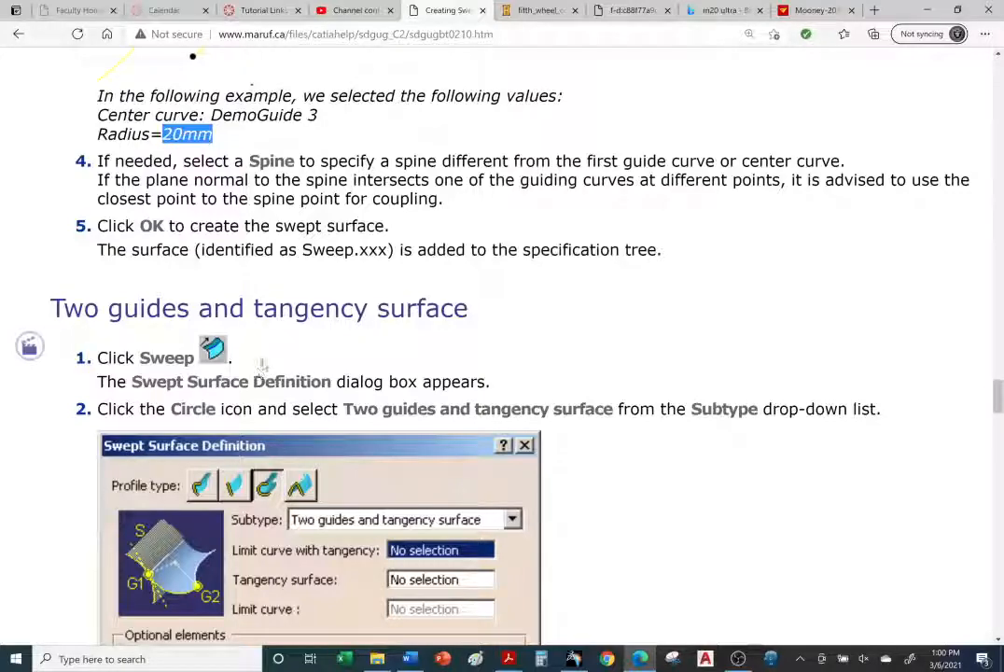
pyautogui.scroll(-3, 205, 167)
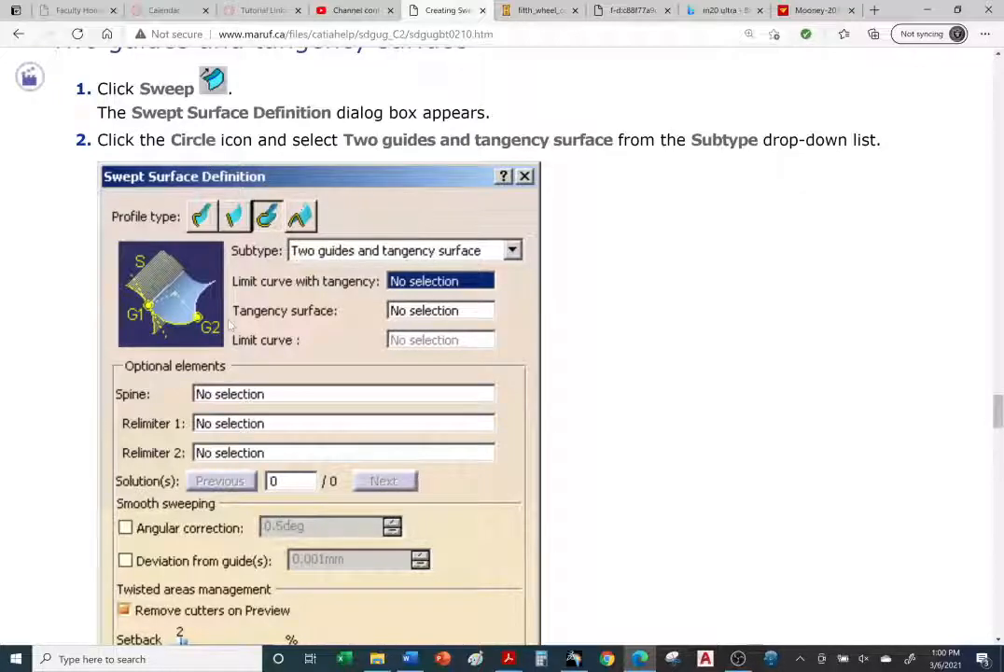
pyautogui.scroll(-5, 230, 325)
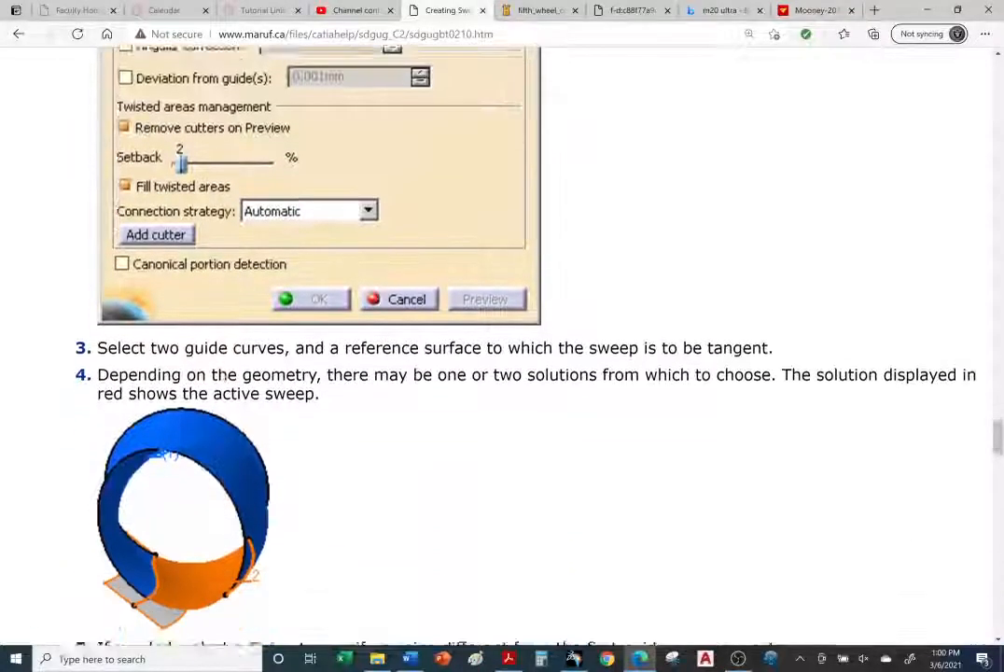
pyautogui.scroll(-3, 192, 353)
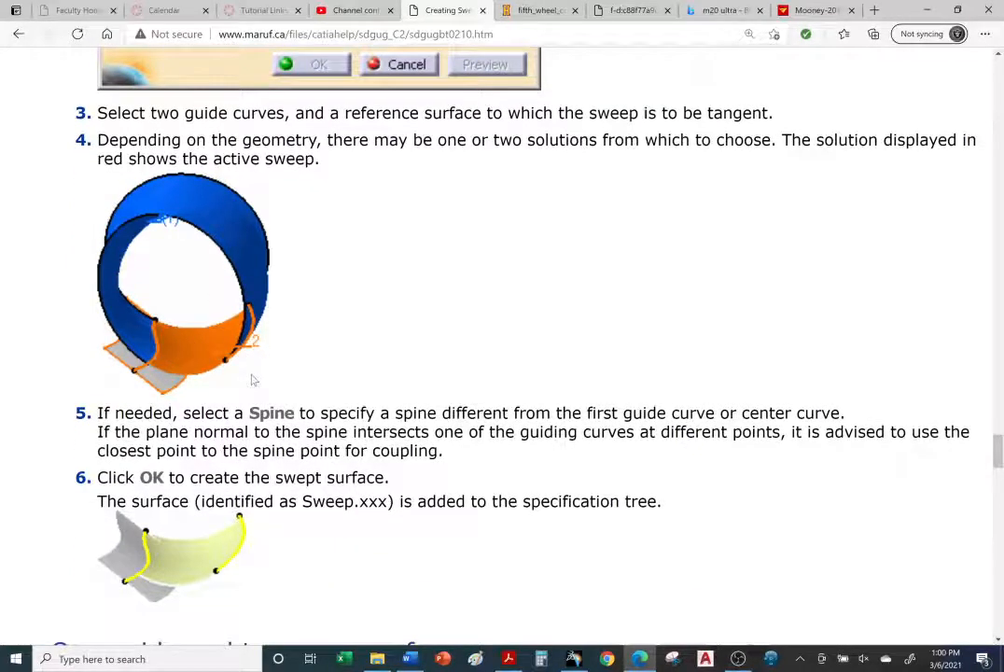
pyautogui.scroll(-1, 251, 380)
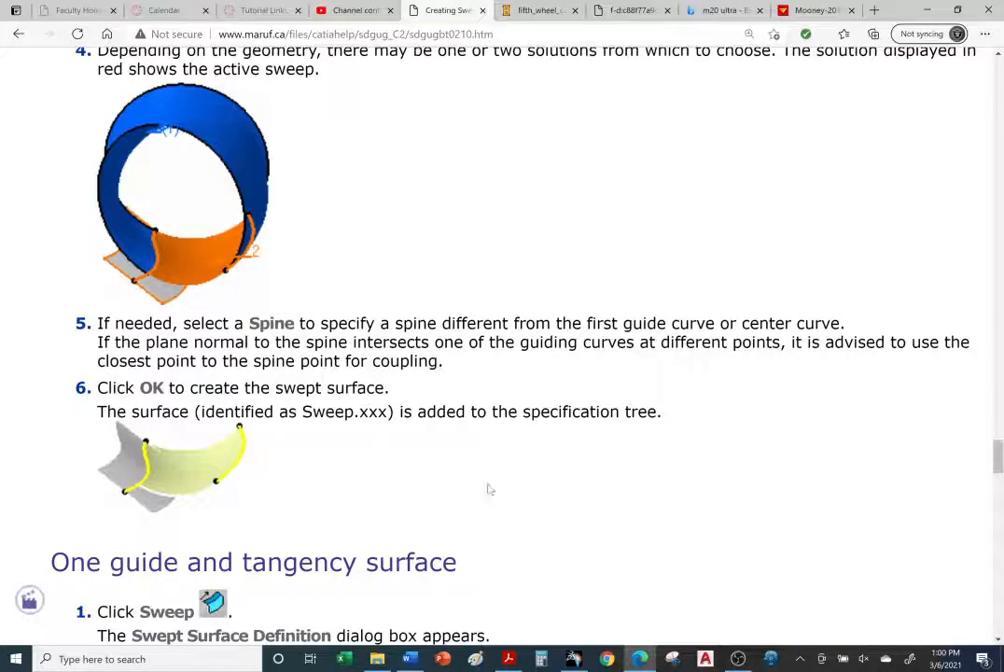
pyautogui.scroll(-2, 487, 489)
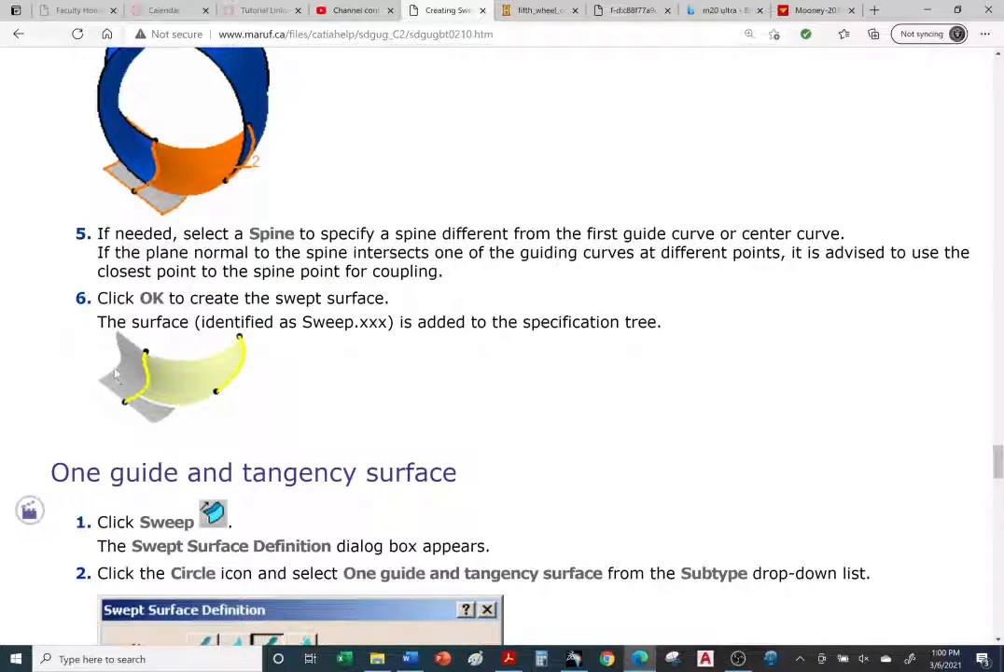
pyautogui.scroll(18, 183, 399)
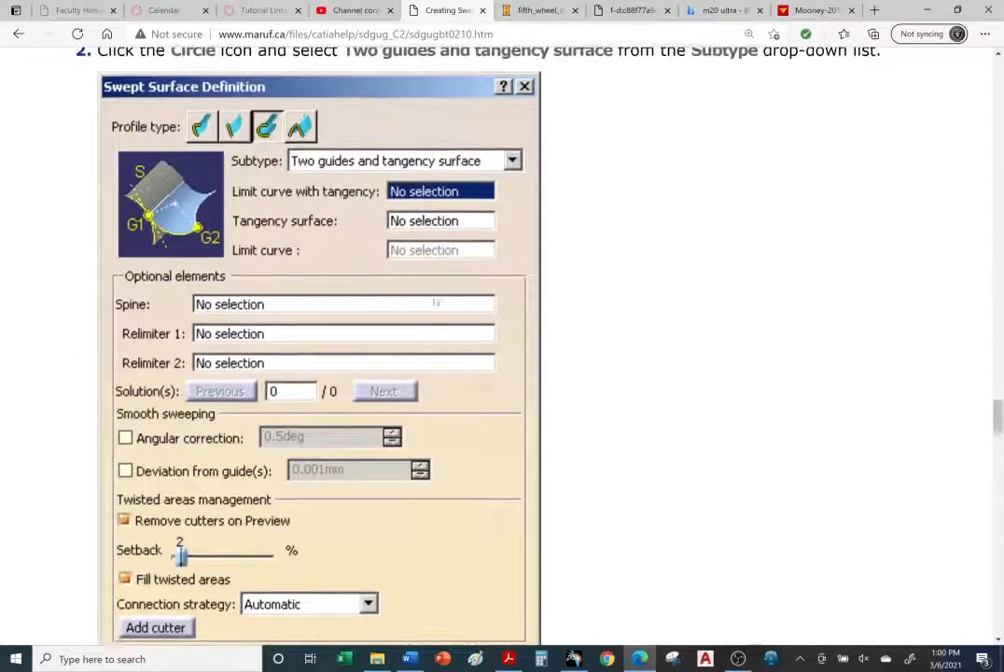
pyautogui.scroll(-10, 435, 304)
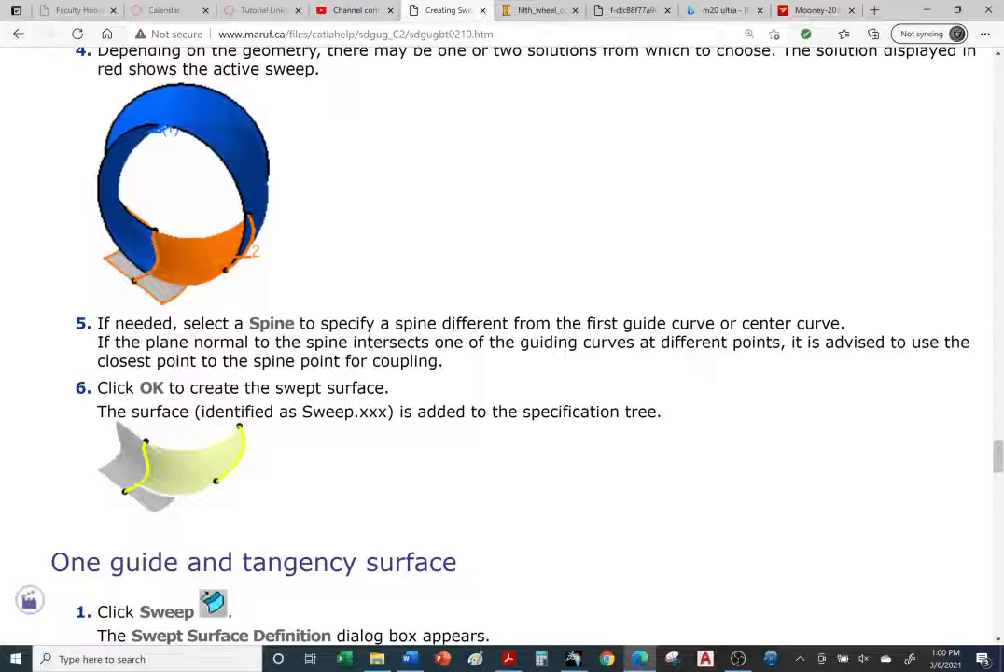
pyautogui.scroll(-2, 458, 408)
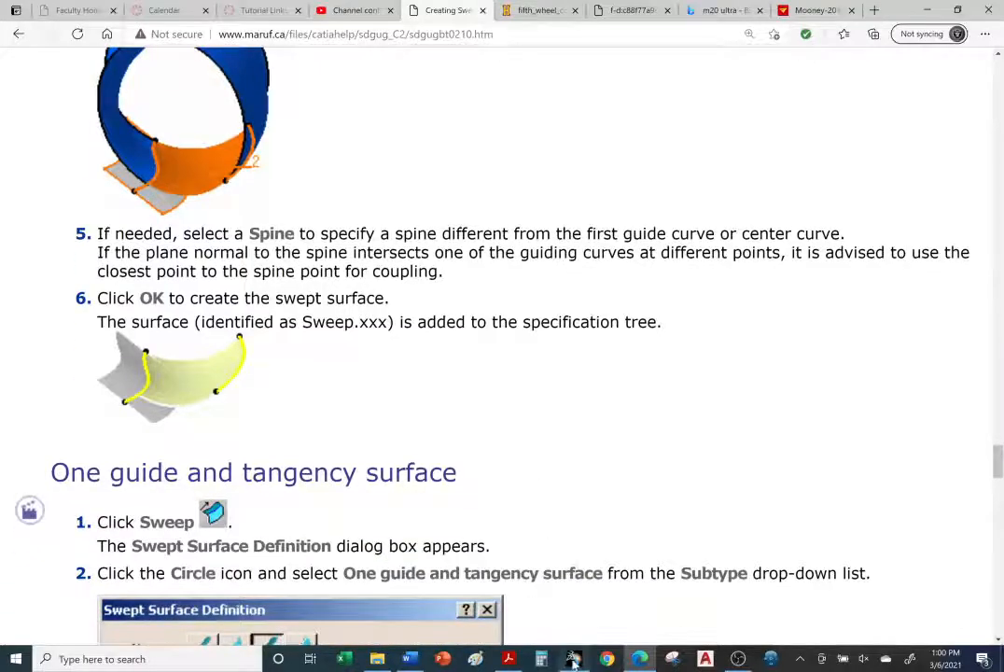
# Step: Switch back to CATIA and swap to the hidden objects space
pyautogui.click(574, 662)
pyautogui.moveTo(625, 331); pyautogui.dragTo(654, 407, button='middle')
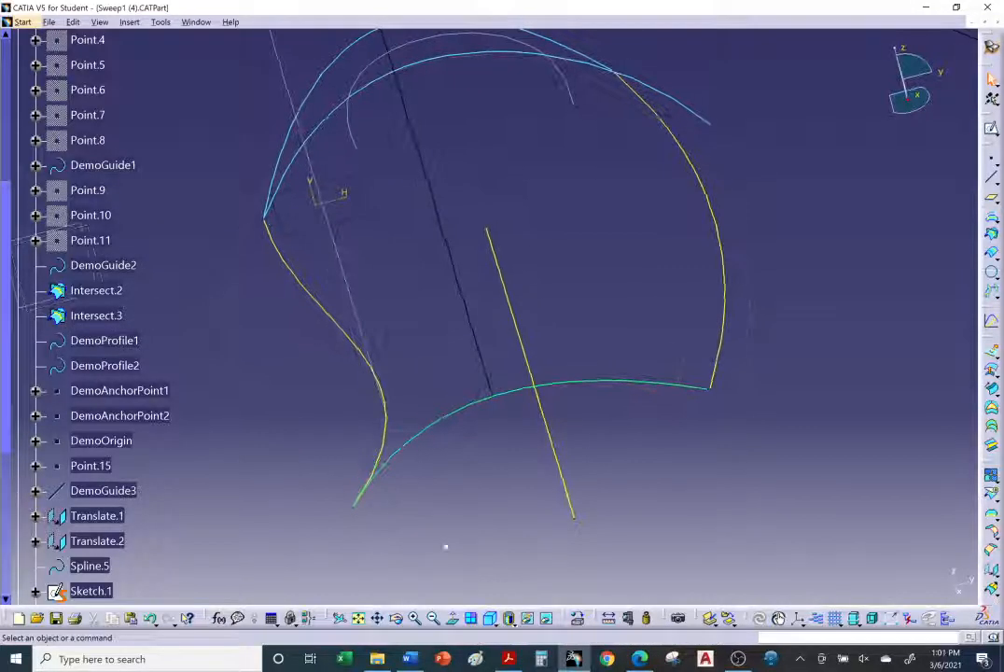
pyautogui.click(546, 618)
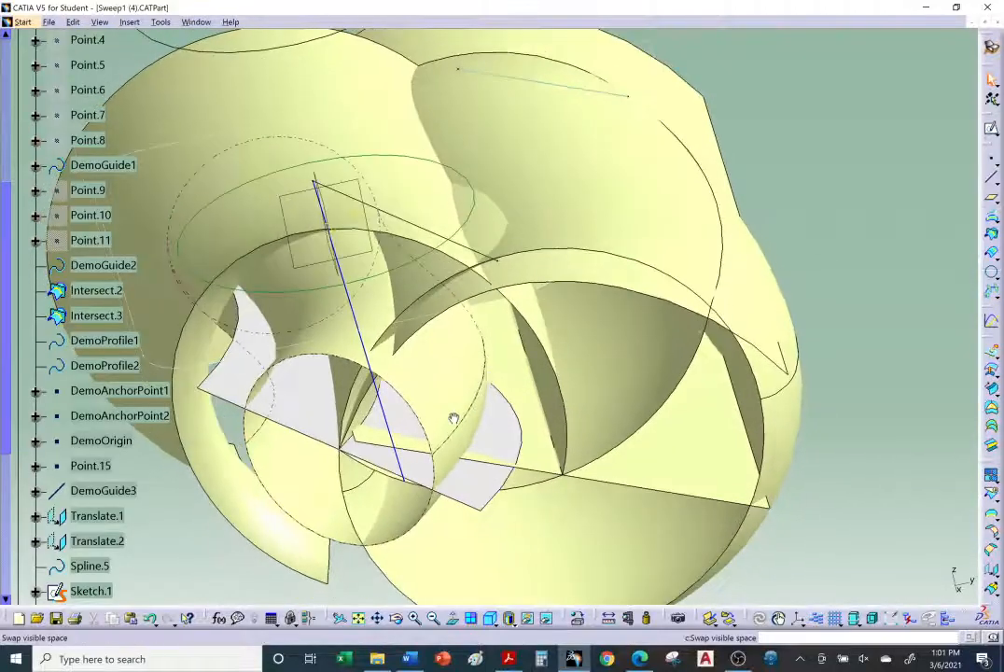
# Step: Locate the hidden extrude face's geometrical set in the tree and unhide Geometrical Set.3
pyautogui.moveTo(454, 419); pyautogui.dragTo(310, 391, button='middle')
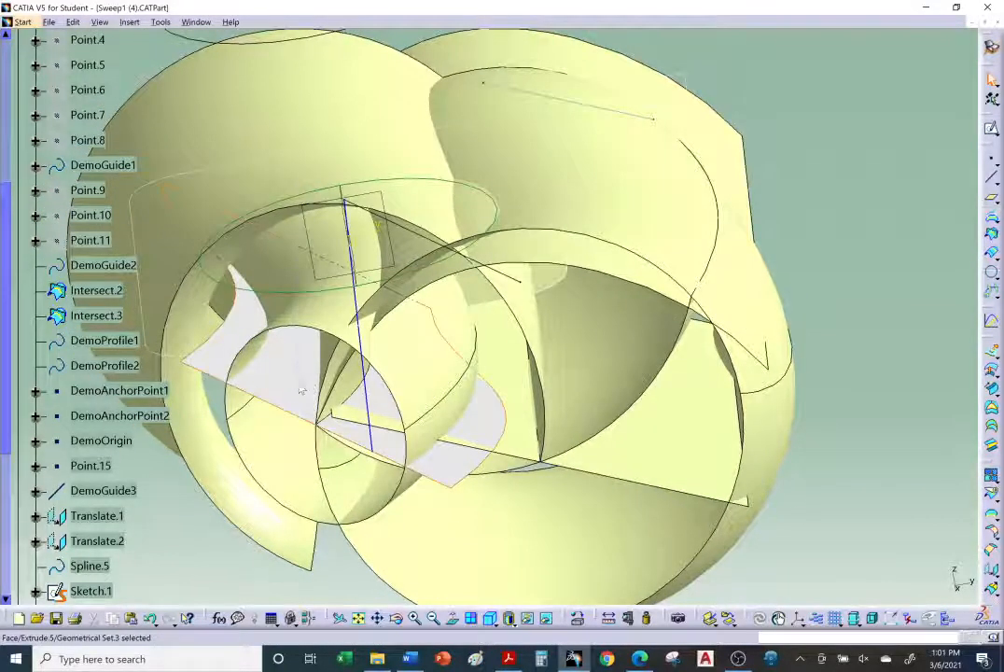
pyautogui.rightClick(304, 385)
pyautogui.click(342, 137)
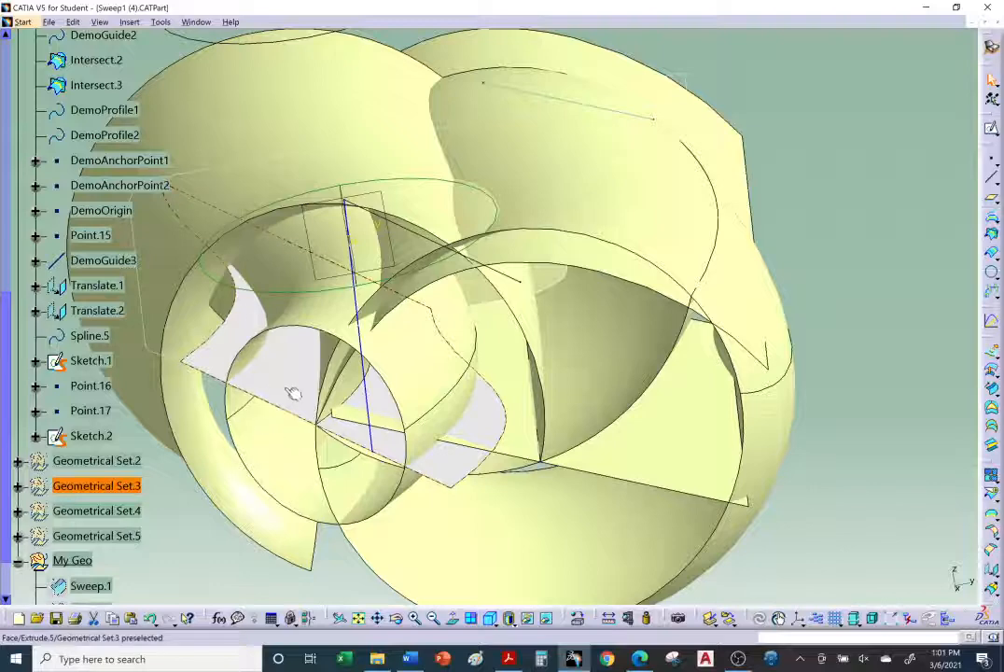
pyautogui.click(287, 389)
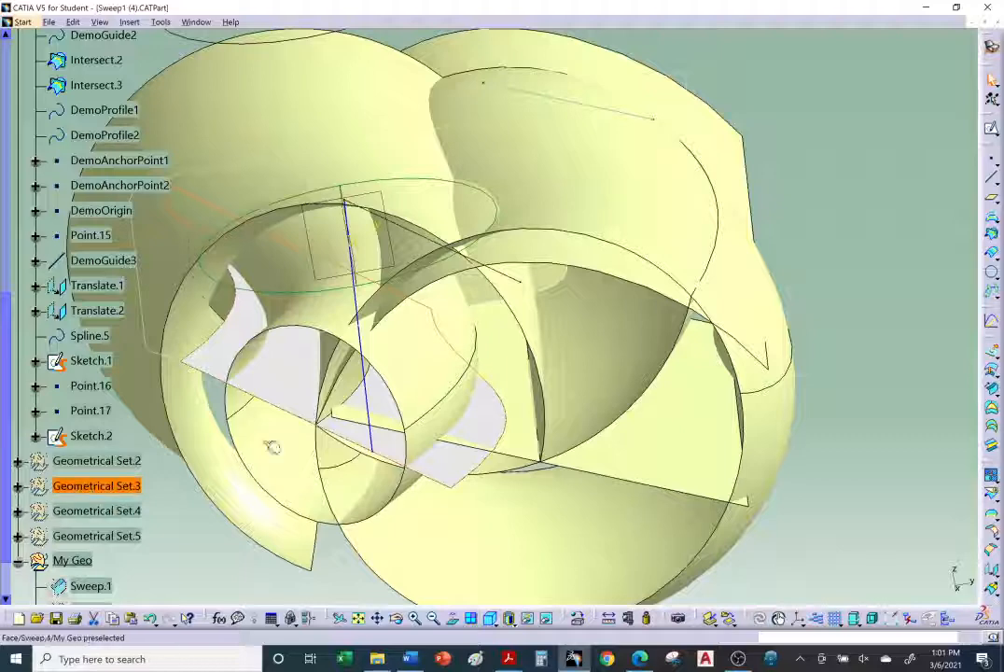
pyautogui.rightClick(114, 483)
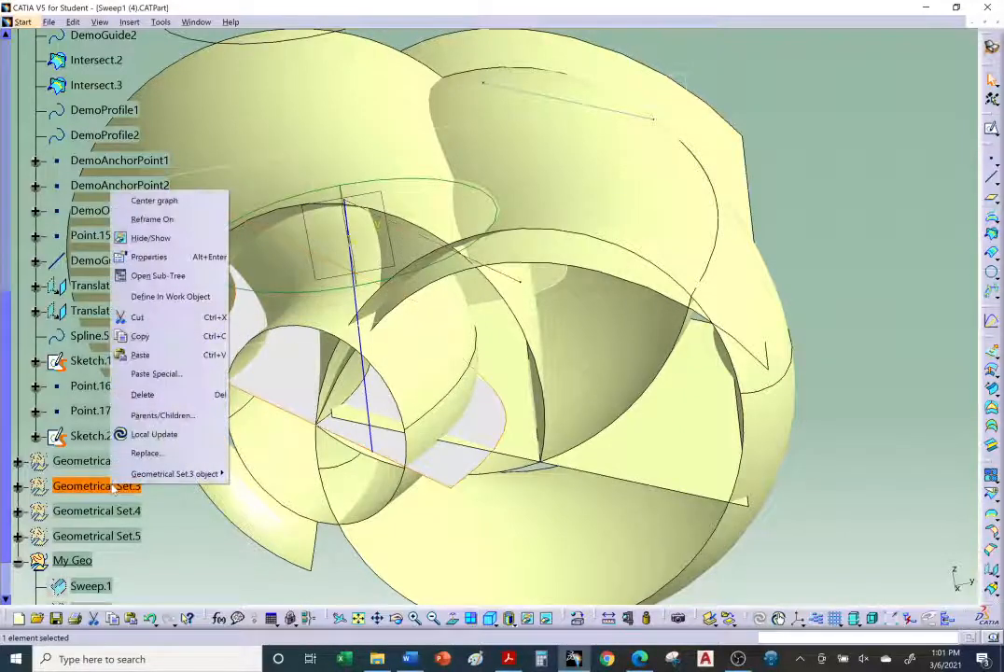
pyautogui.click(151, 238)
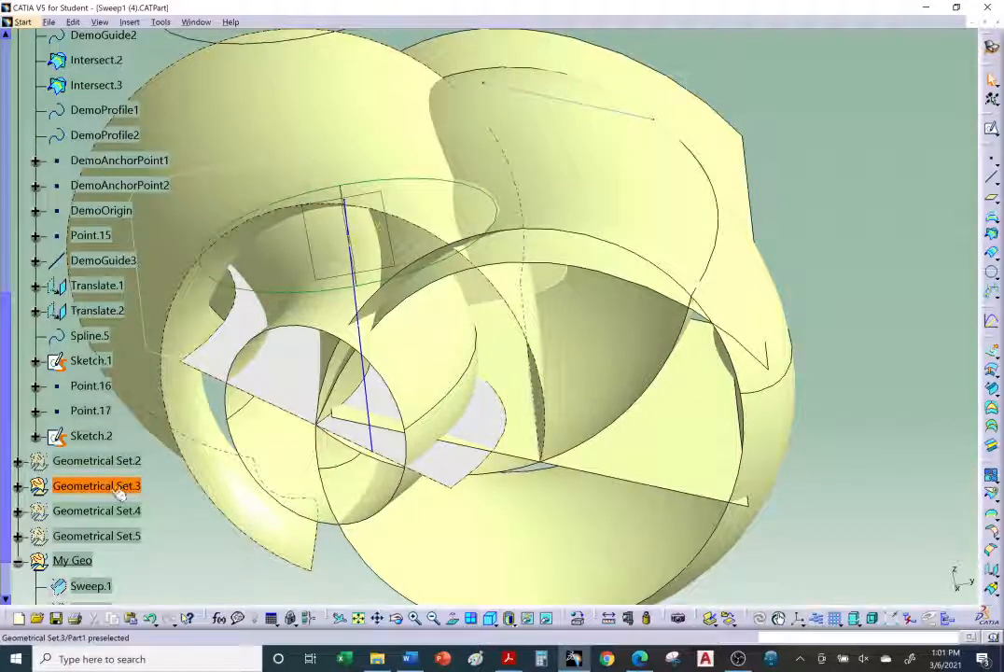
# Step: Show the extrude face again and swap back to the visible objects space
pyautogui.rightClick(283, 401)
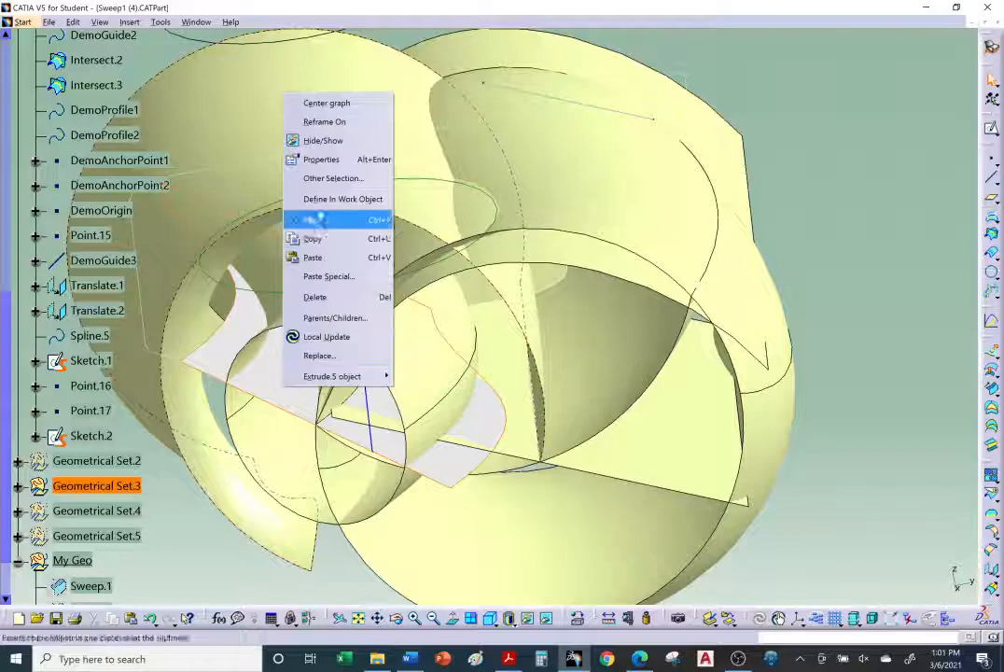
pyautogui.click(317, 140)
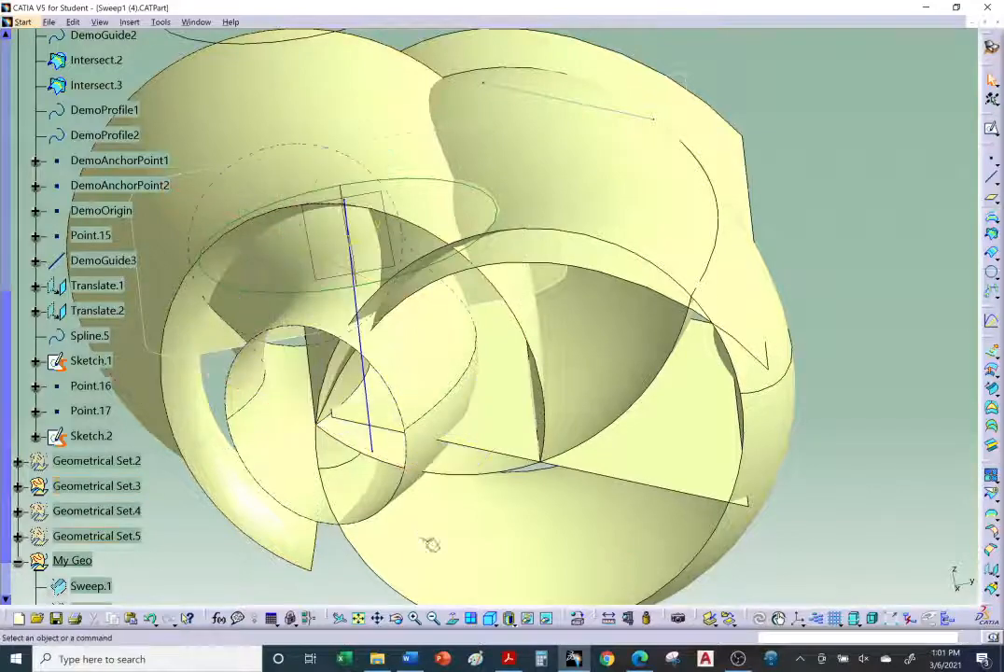
pyautogui.click(546, 618)
pyautogui.moveTo(521, 480); pyautogui.dragTo(493, 390, button='middle')
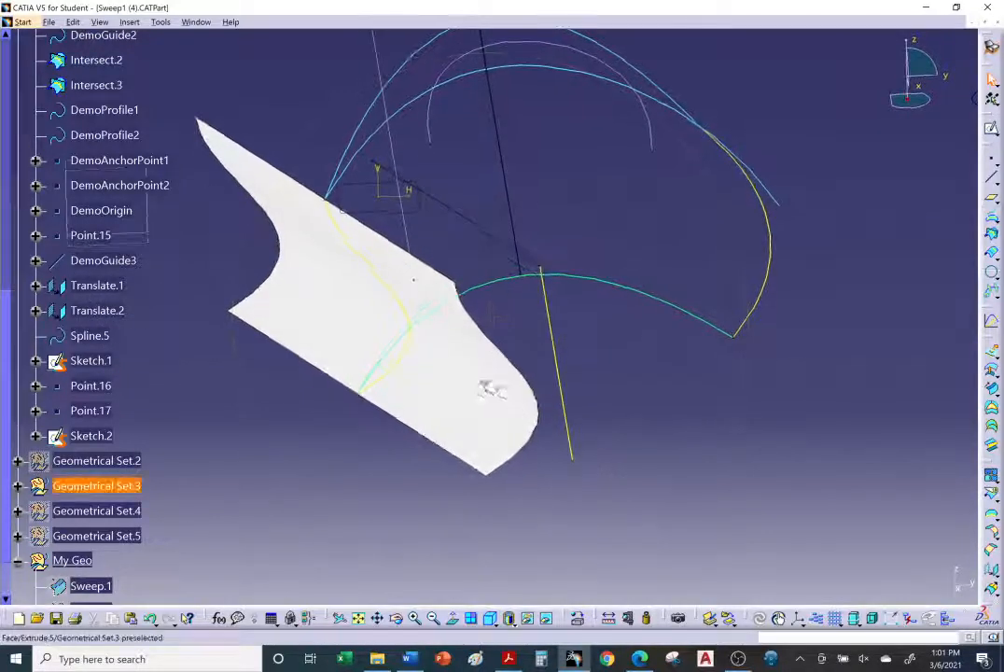
# Step: Change the extrude face's fill colour to light purple through its properties
pyautogui.rightClick(467, 383)
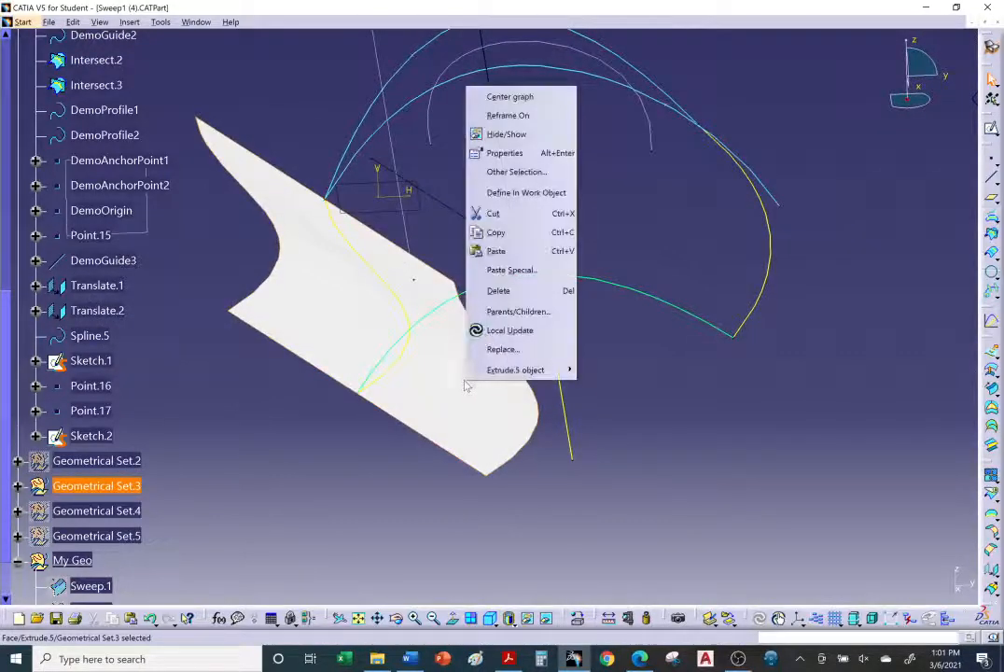
pyautogui.click(502, 154)
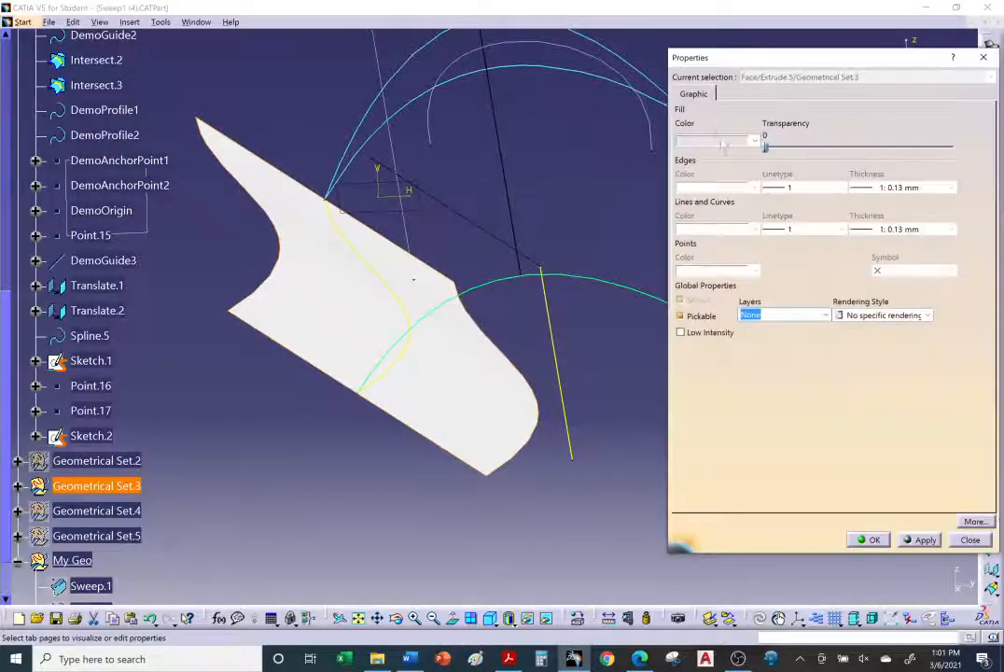
pyautogui.click(725, 141)
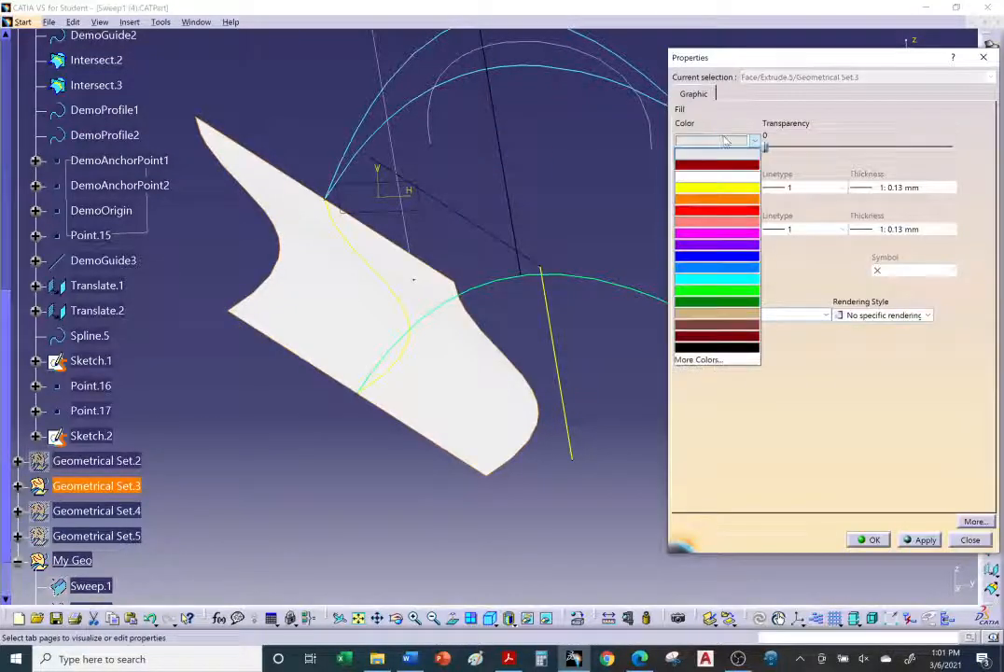
pyautogui.click(710, 360)
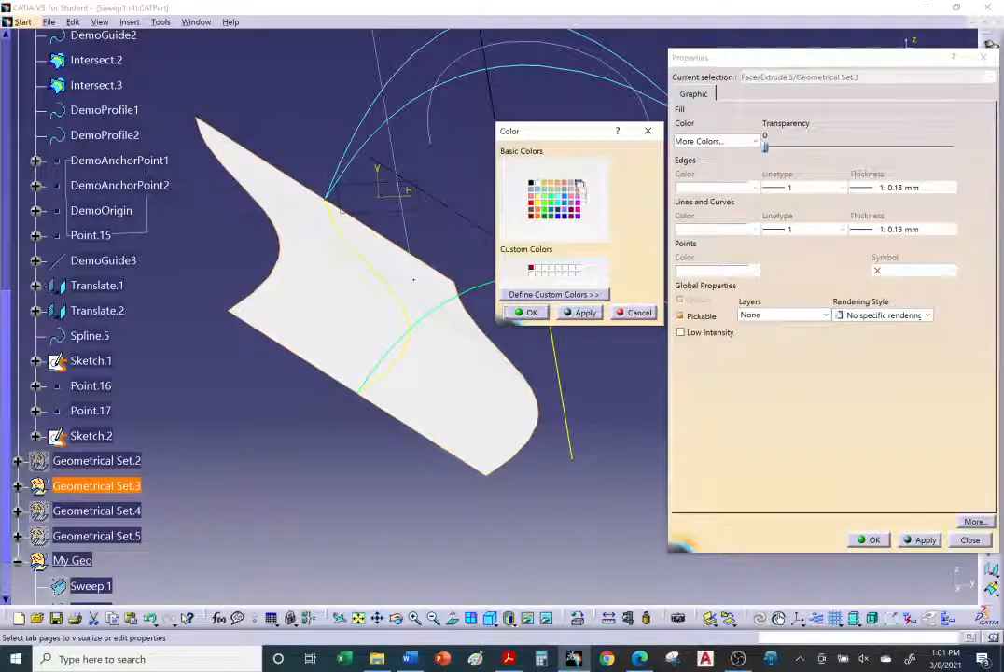
pyautogui.click(527, 312)
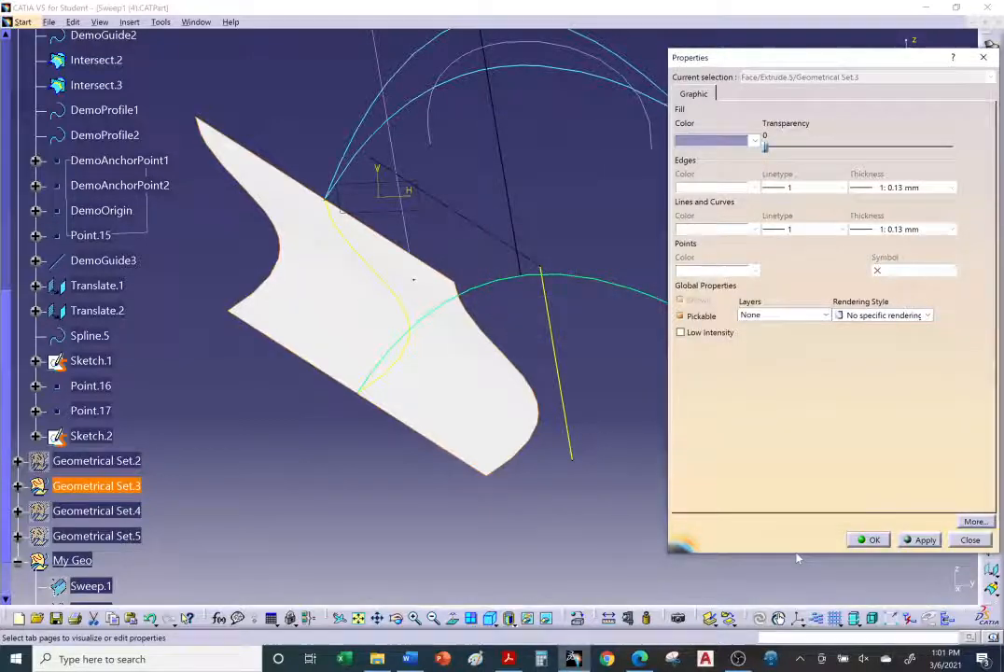
pyautogui.click(868, 540)
# Step: Start a circular Sweep and set its subtype to Two guides and tangency surface
pyautogui.click(634, 489)
pyautogui.moveTo(565, 442); pyautogui.dragTo(633, 457, button='middle')
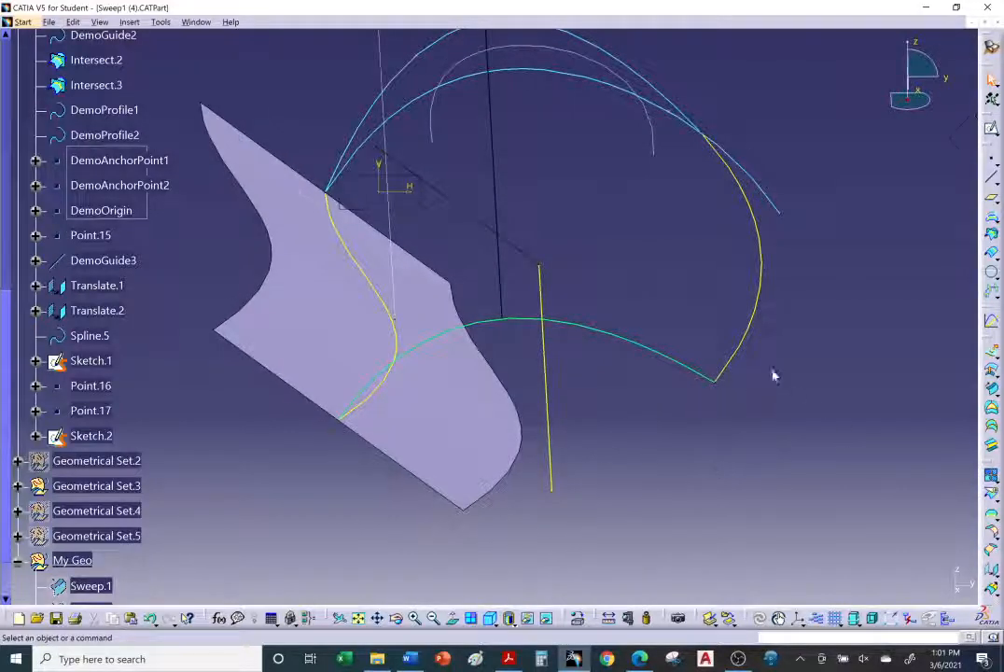
pyautogui.moveTo(774, 374); pyautogui.dragTo(748, 396, button='middle')
pyautogui.click(991, 389)
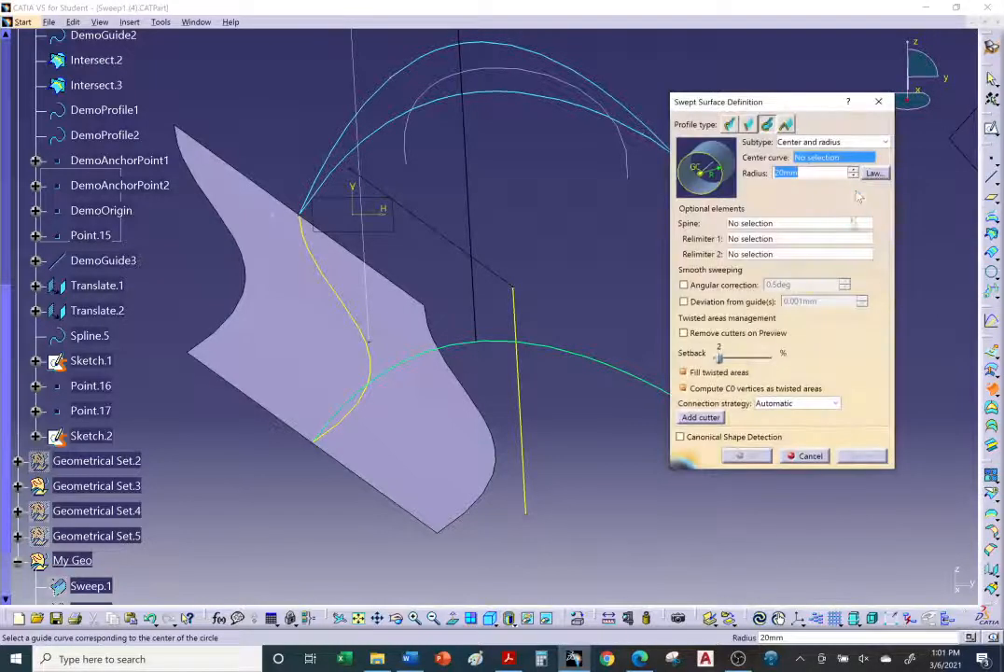
pyautogui.click(845, 142)
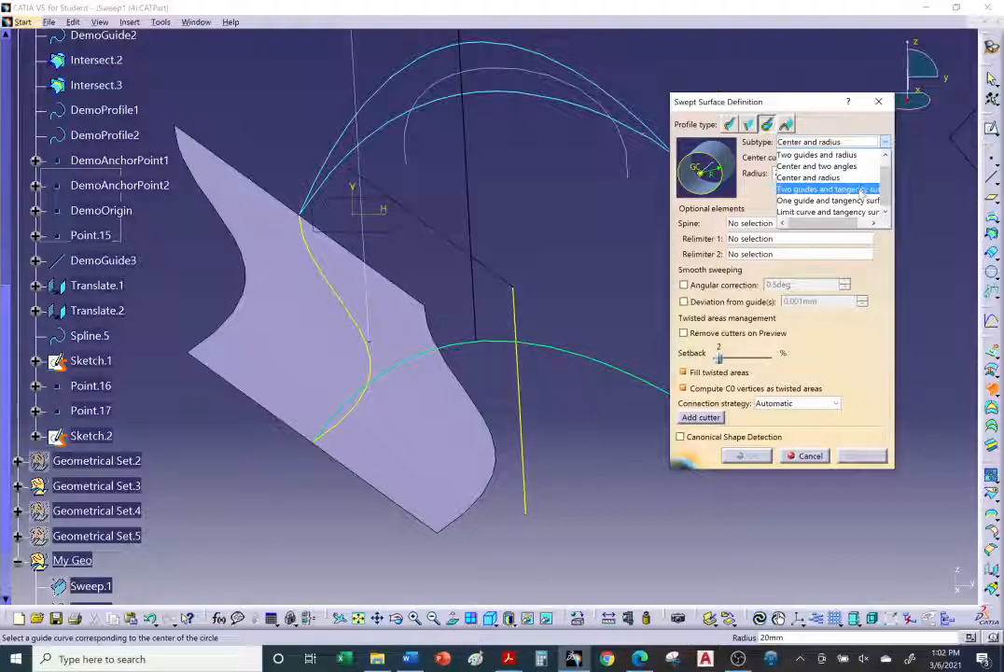
pyautogui.click(826, 190)
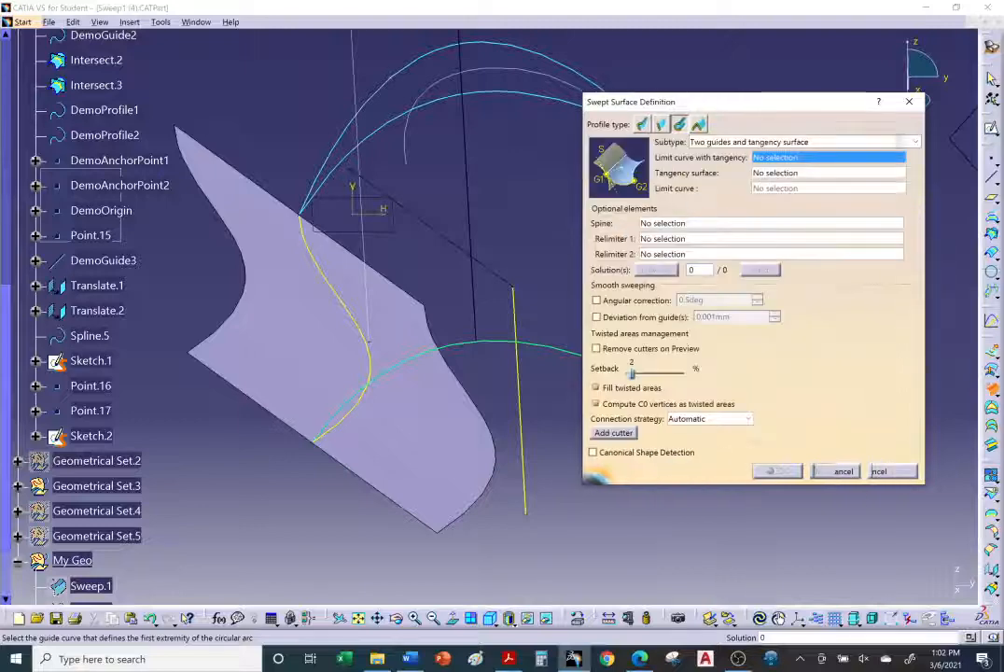
pyautogui.click(914, 143)
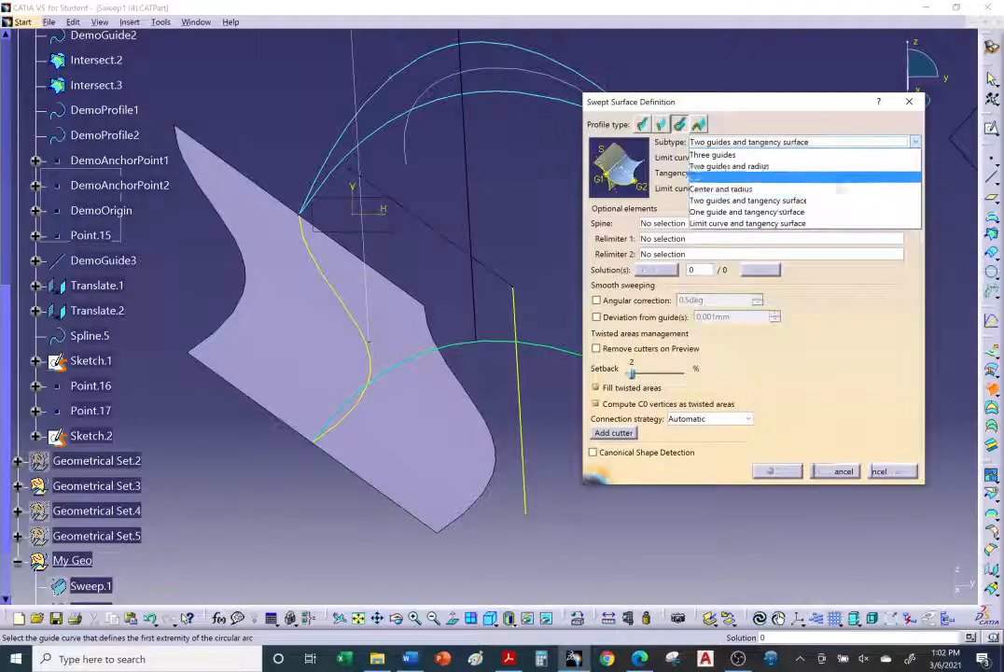
pyautogui.click(924, 299)
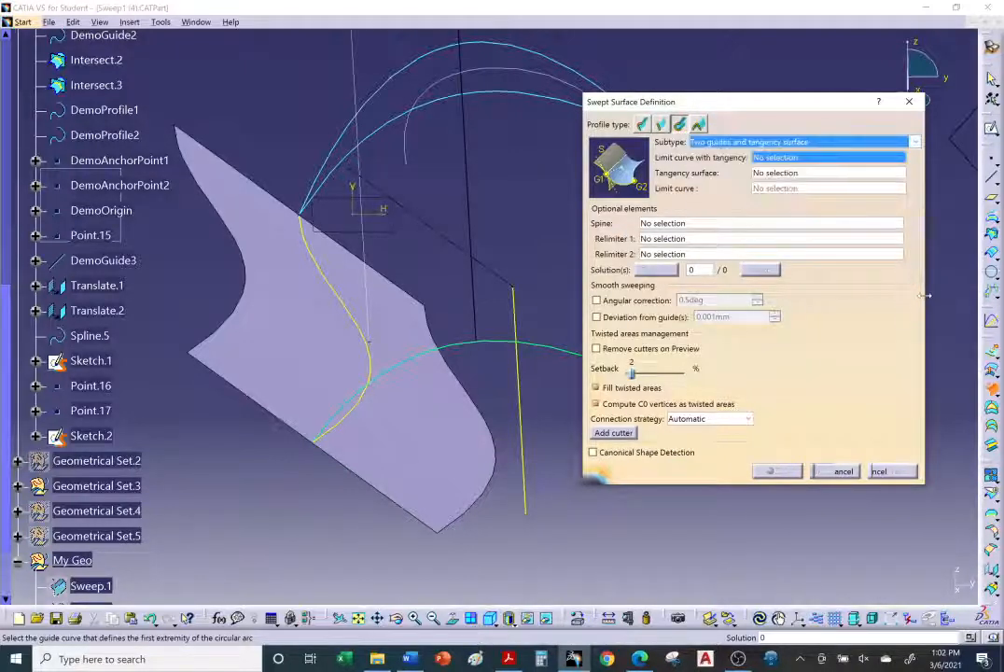
pyautogui.moveTo(924, 296); pyautogui.dragTo(894, 292)
pyautogui.click(885, 142)
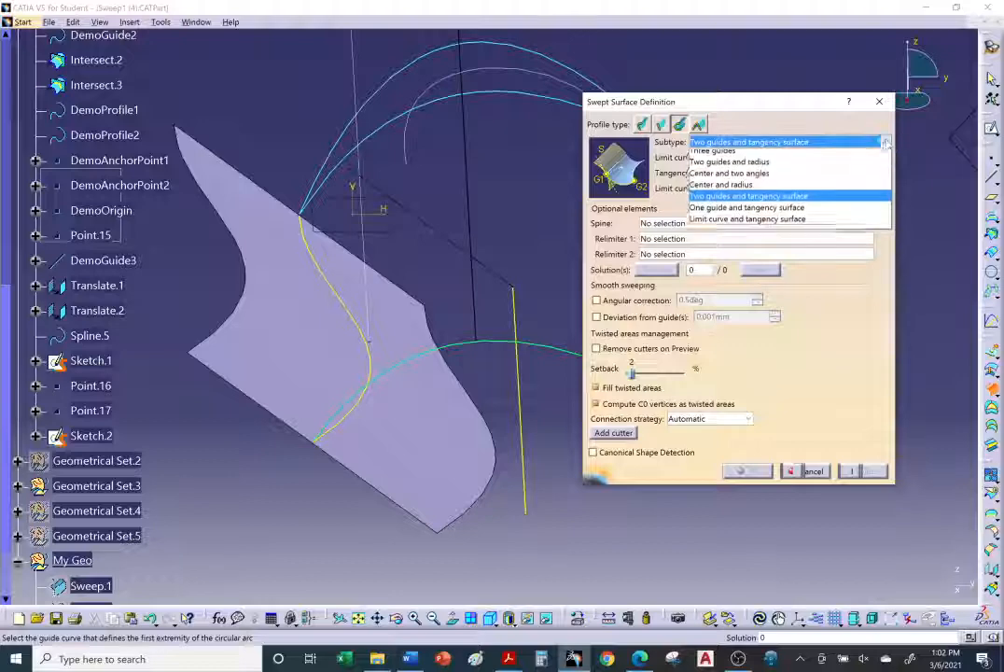
pyautogui.click(766, 200)
# Step: Select DemoGuide1 as the limit curve with tangency and the extrude face as the tangency surface
pyautogui.moveTo(448, 347); pyautogui.dragTo(387, 349, button='middle')
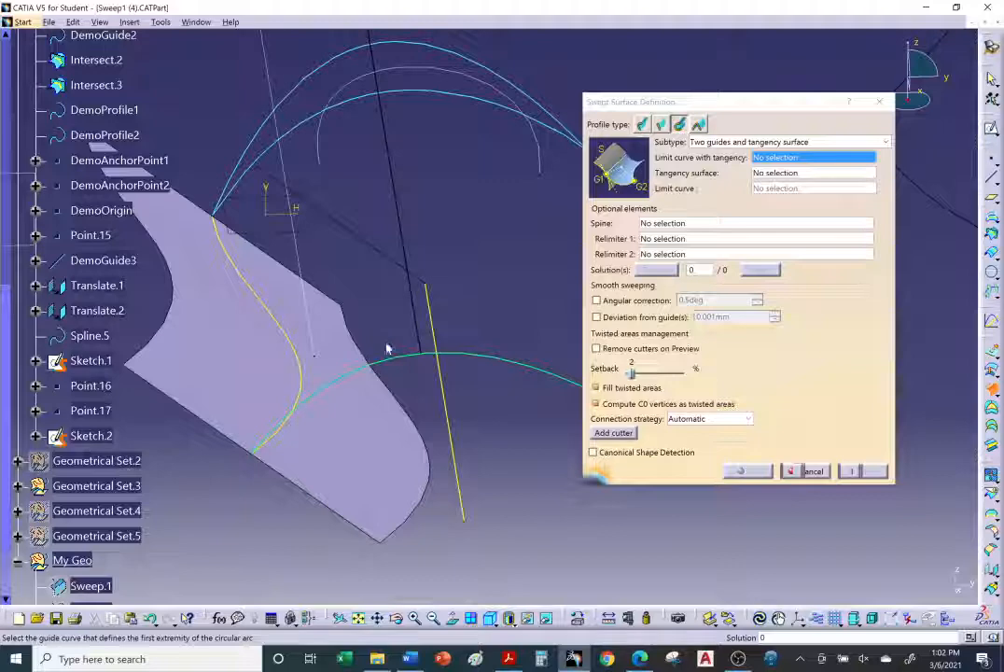
pyautogui.click(293, 337)
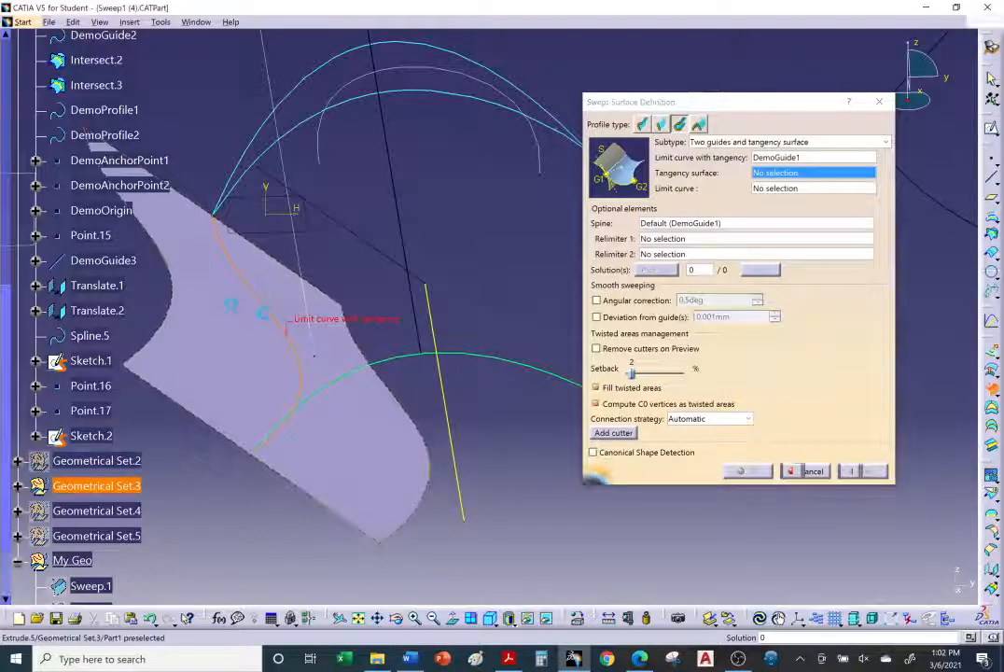
pyautogui.click(301, 340)
# Step: Select DemoGuide2 as the limit curve and preview the sweep
pyautogui.moveTo(373, 357); pyautogui.dragTo(475, 376, button='middle')
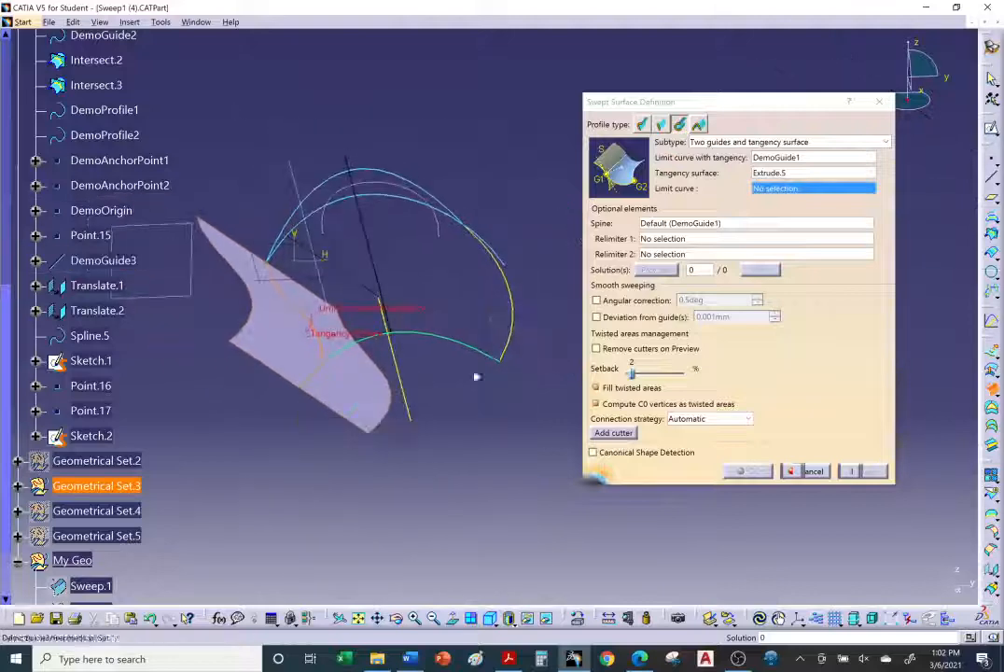
pyautogui.click(520, 314)
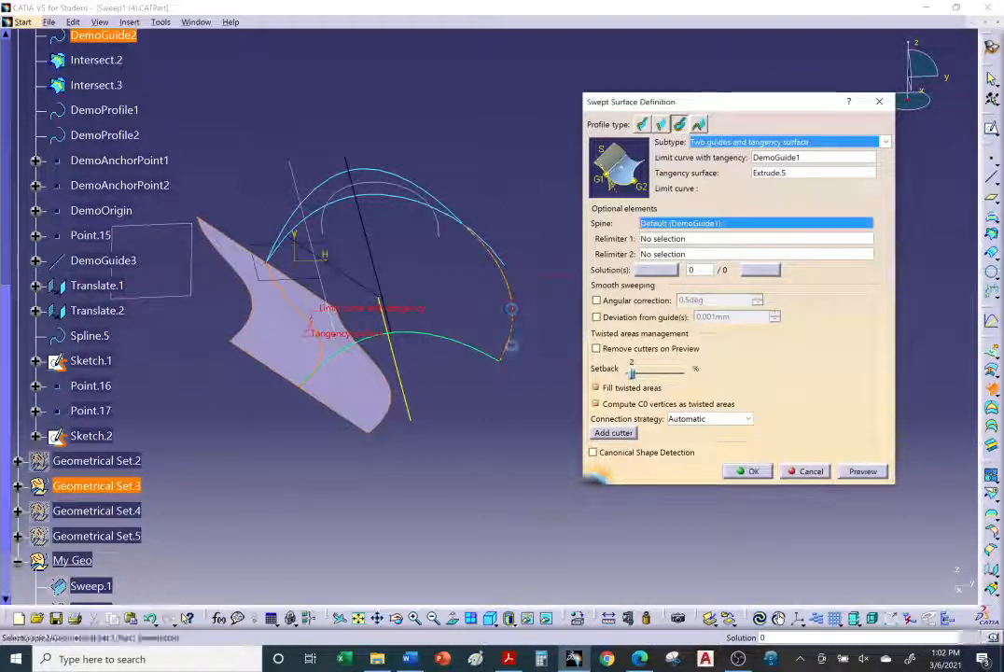
pyautogui.click(862, 471)
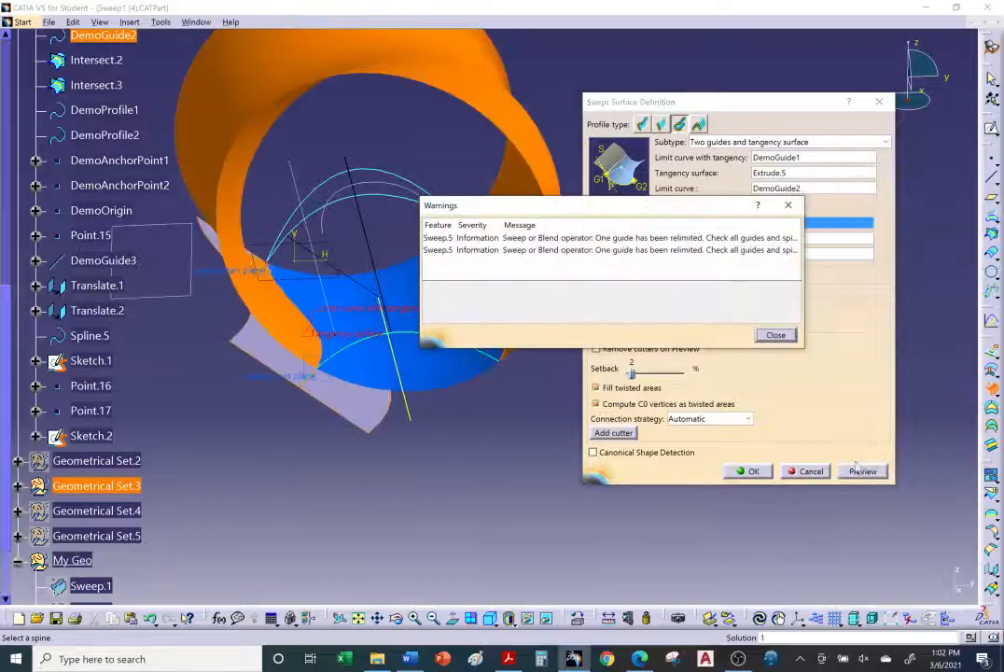
pyautogui.click(776, 335)
# Step: Choose the second sweep solution and create the swept surface
pyautogui.moveTo(452, 439); pyautogui.dragTo(399, 411, button='middle')
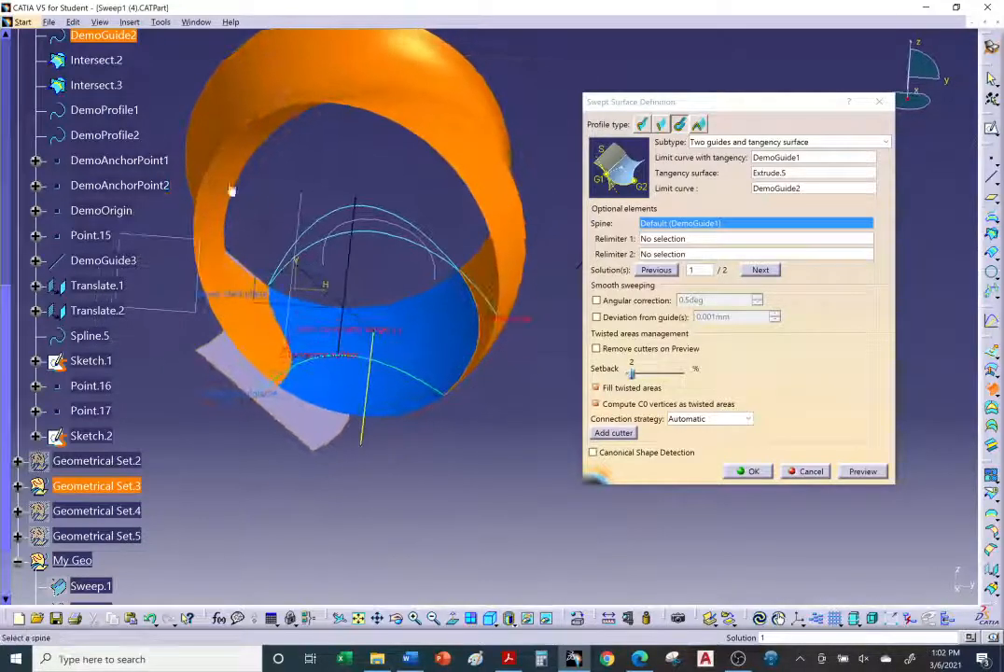
pyautogui.moveTo(459, 351); pyautogui.dragTo(501, 390, button='middle')
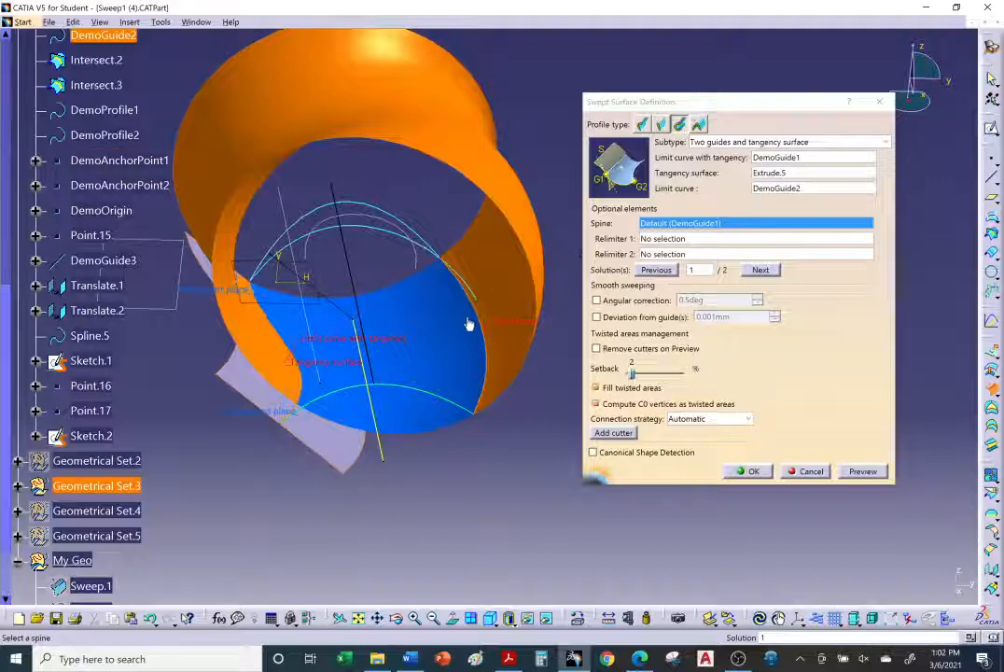
pyautogui.click(429, 338)
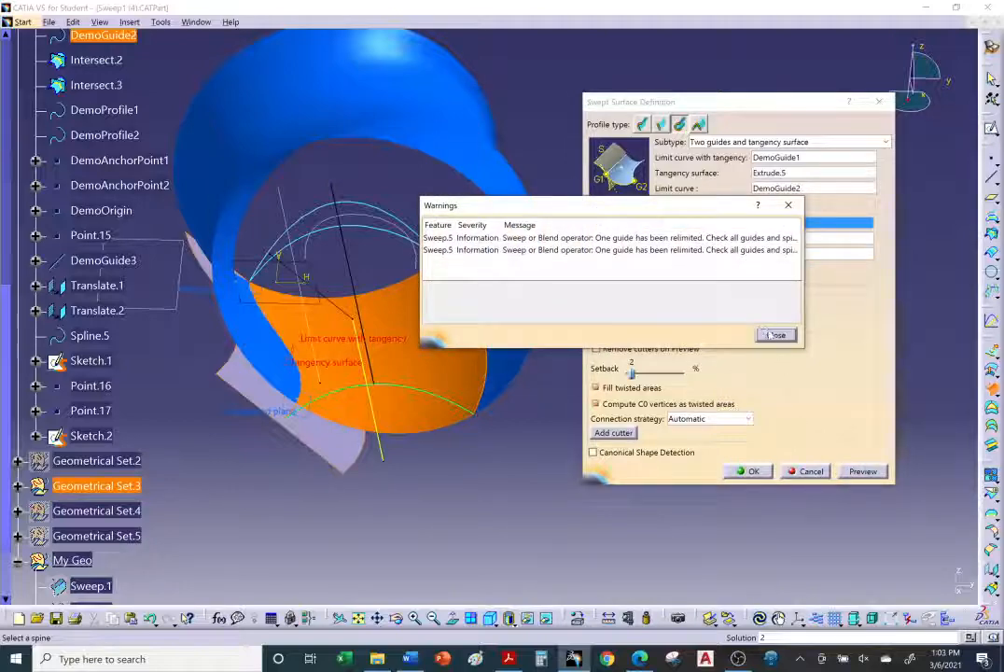
pyautogui.click(771, 335)
pyautogui.click(747, 472)
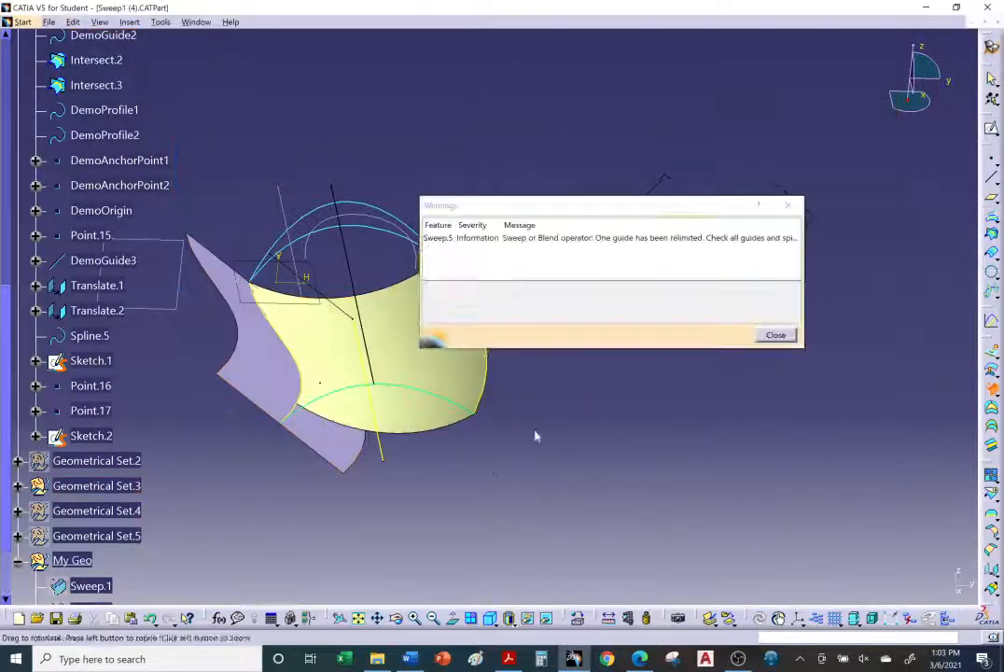
pyautogui.moveTo(536, 436); pyautogui.dragTo(511, 469, button='middle')
pyautogui.click(775, 336)
pyautogui.moveTo(532, 362); pyautogui.dragTo(595, 428, button='middle')
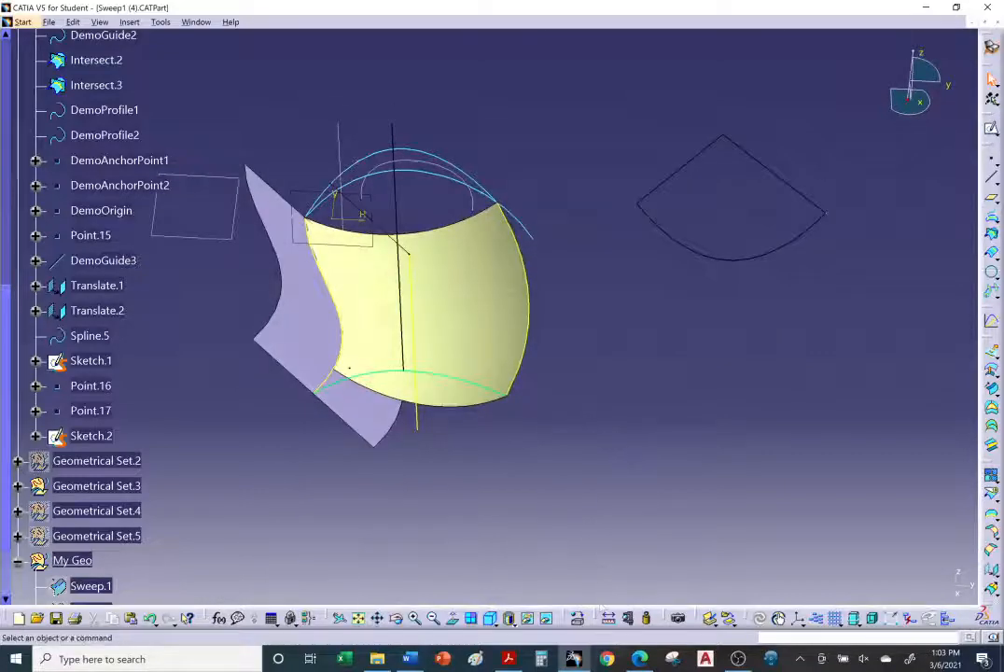
# Step: Switch to the browser and read the tutorial's One guide and tangency surface instructions and example
pyautogui.hotkey('alt', 'Tab')
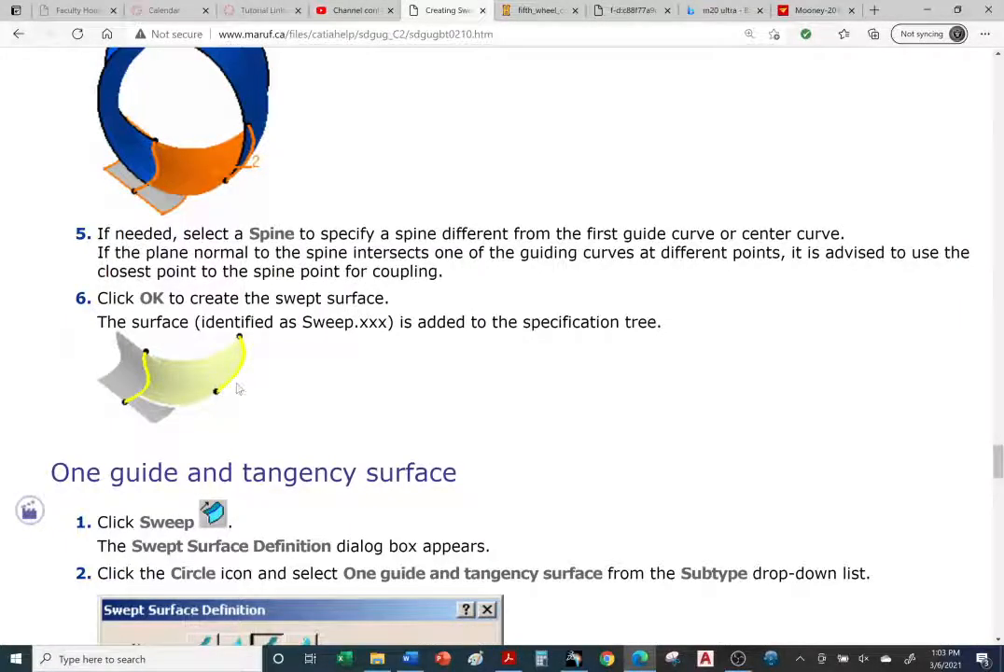
pyautogui.scroll(-4, 457, 361)
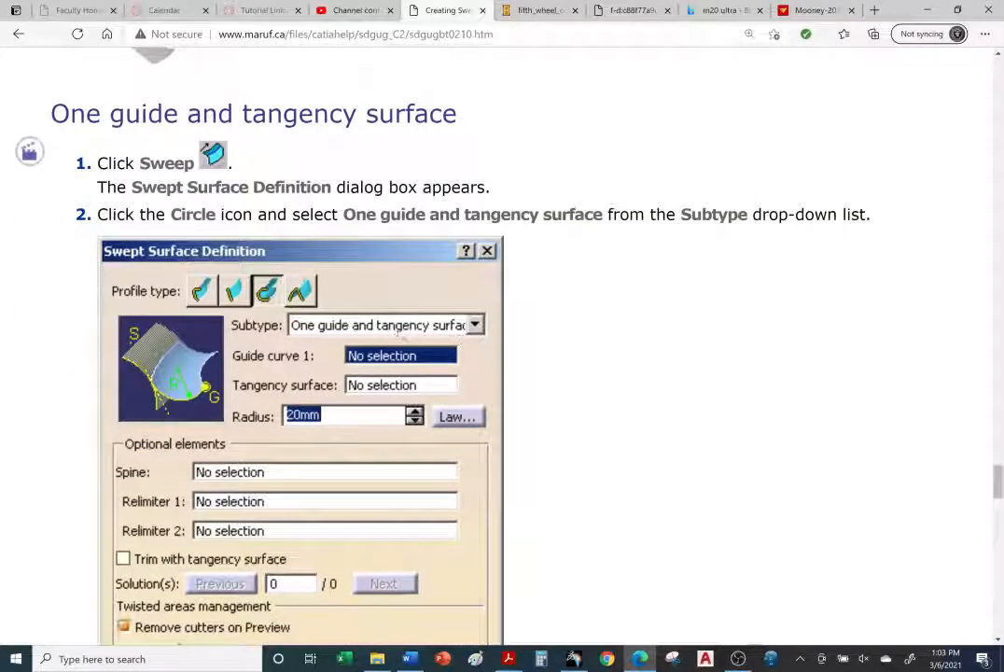
pyautogui.scroll(-5, 399, 333)
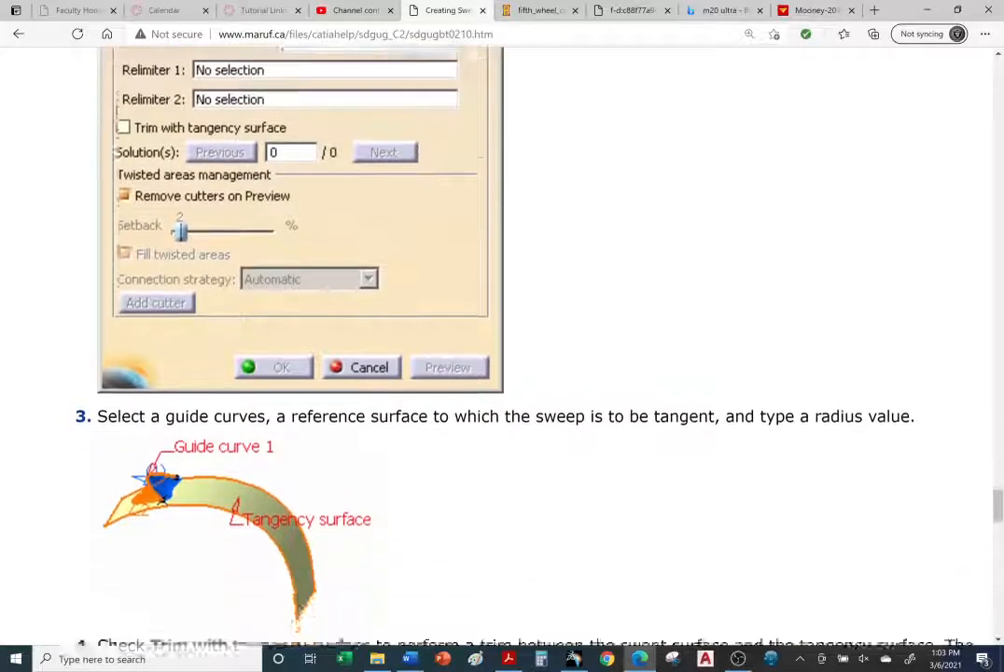
pyautogui.scroll(-1, 414, 339)
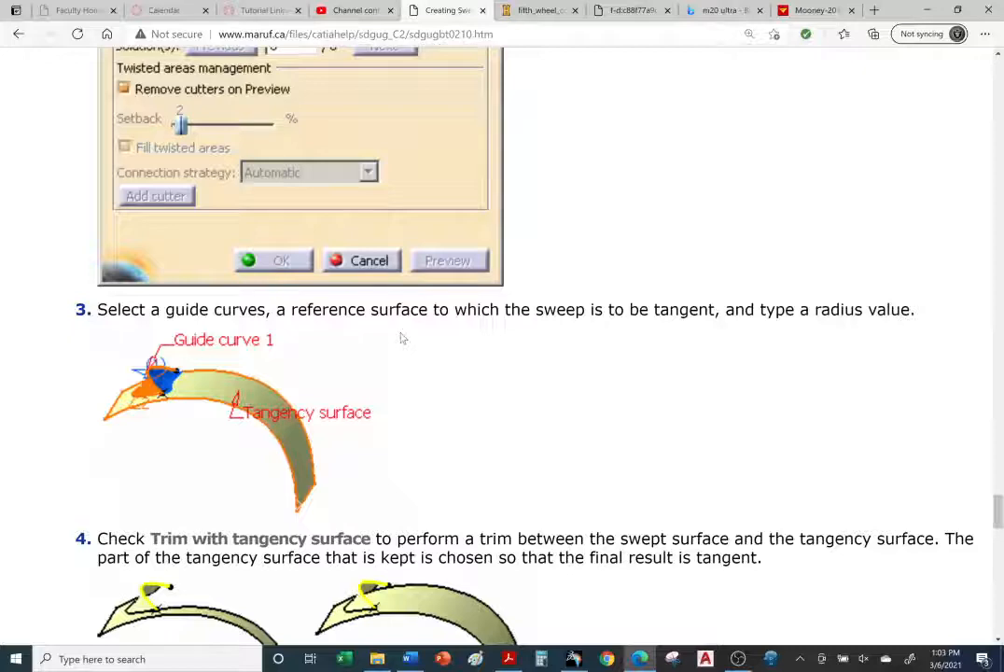
pyautogui.scroll(-1, 401, 338)
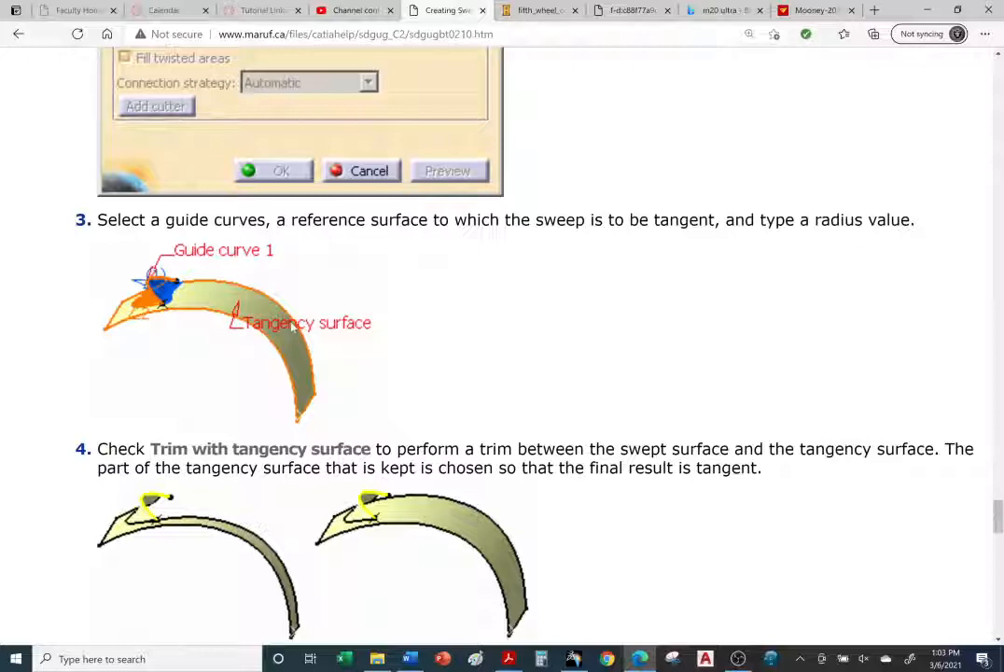
pyautogui.scroll(-1, 293, 324)
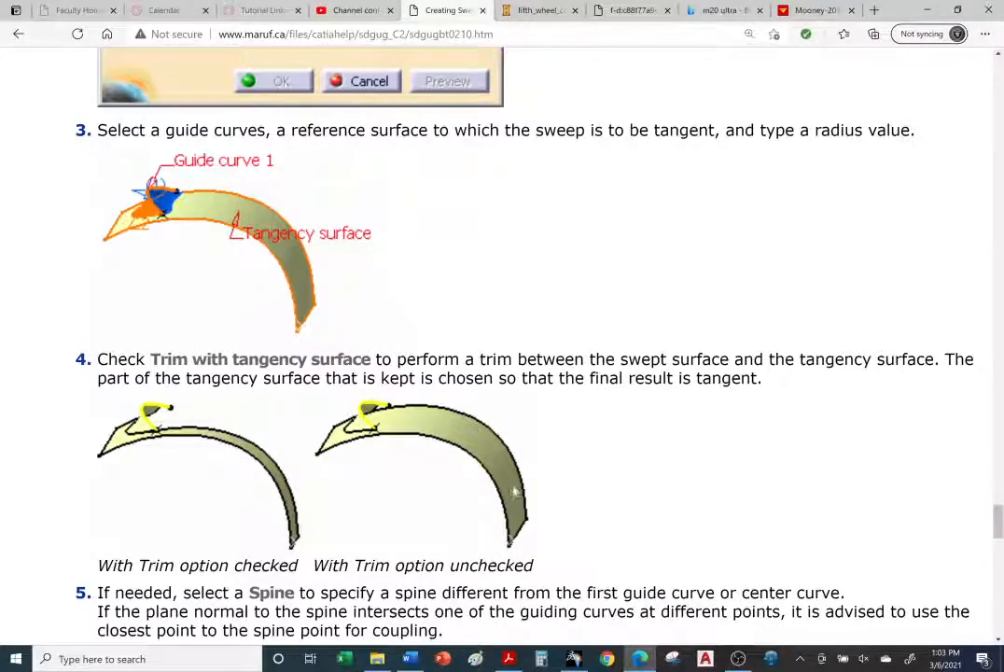
pyautogui.scroll(5, 504, 363)
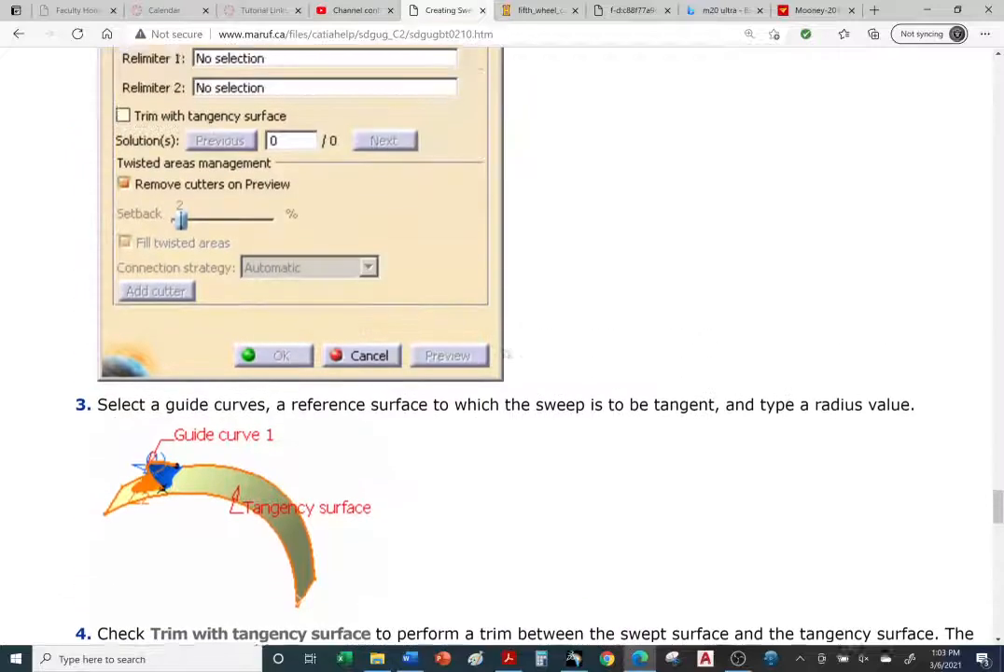
pyautogui.scroll(2, 504, 360)
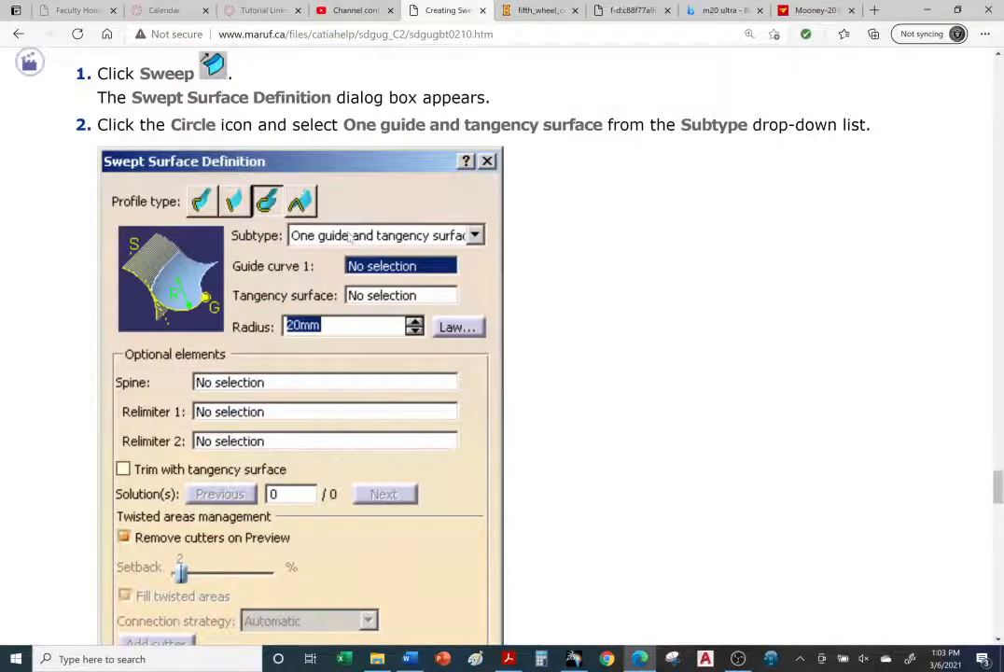
pyautogui.scroll(-5, 513, 308)
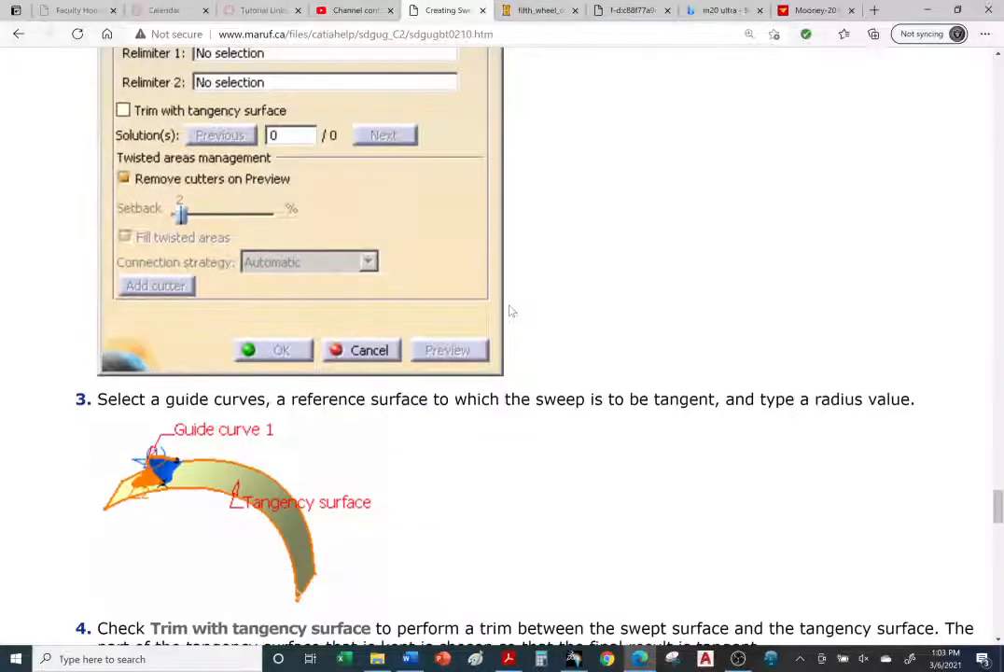
pyautogui.scroll(-3, 491, 344)
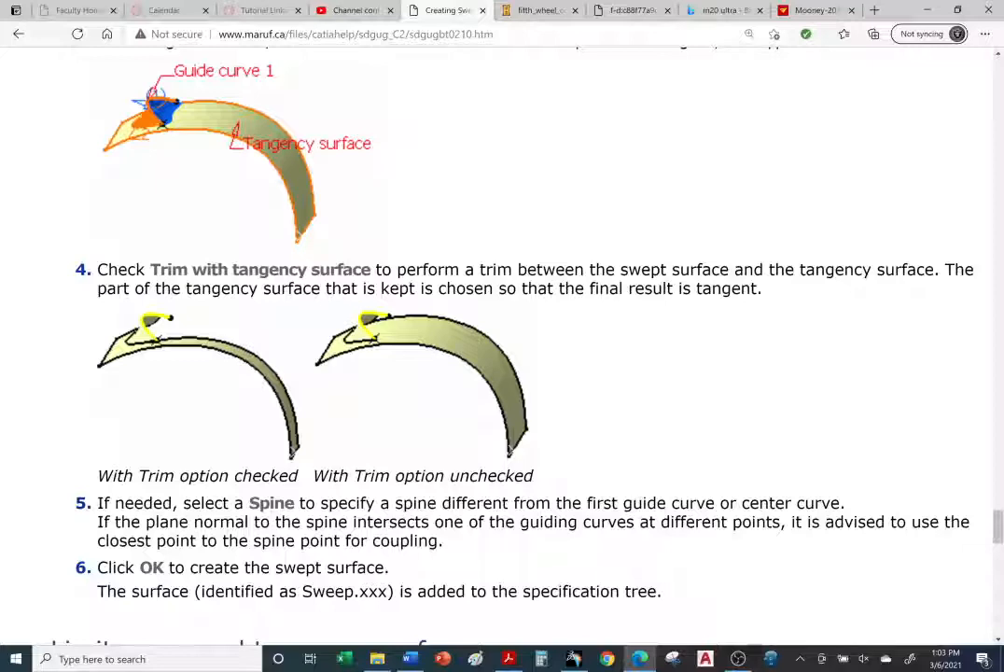
# Step: Hide the last sweep and its extruded tangency surface, then swap to the hidden-geometry space
pyautogui.scroll(-1, 388, 496)
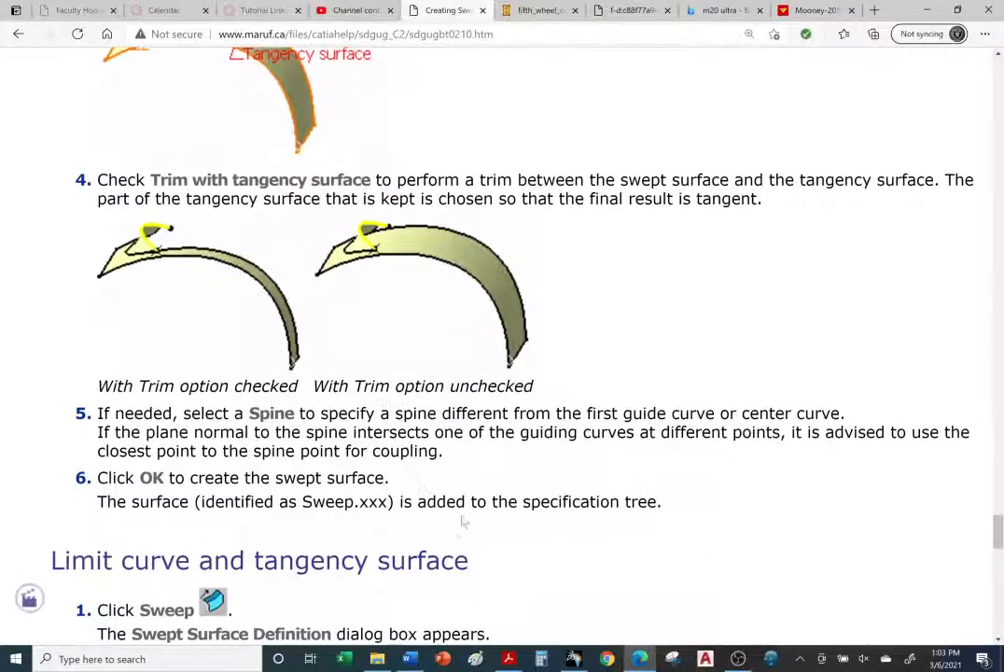
pyautogui.click(575, 661)
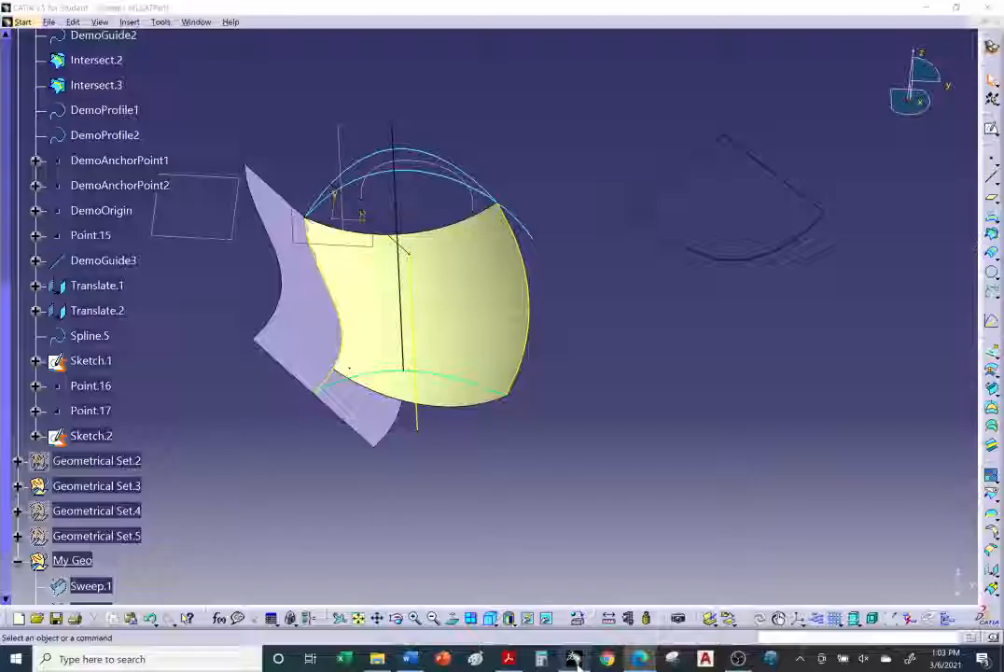
pyautogui.moveTo(471, 294); pyautogui.dragTo(486, 300, button='middle')
pyautogui.rightClick(488, 301)
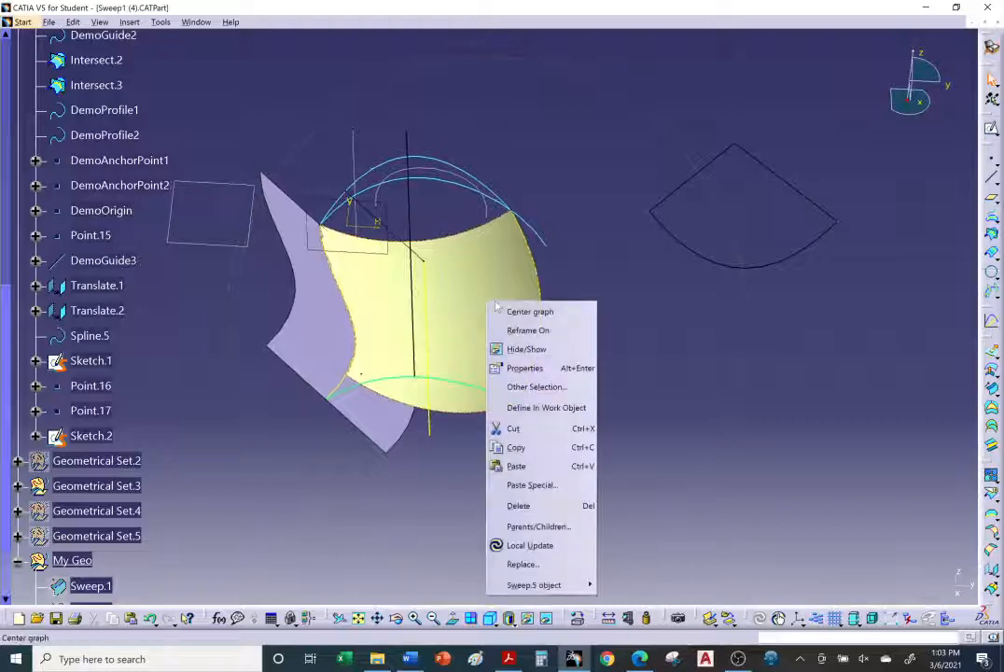
pyautogui.click(523, 350)
pyautogui.rightClick(331, 301)
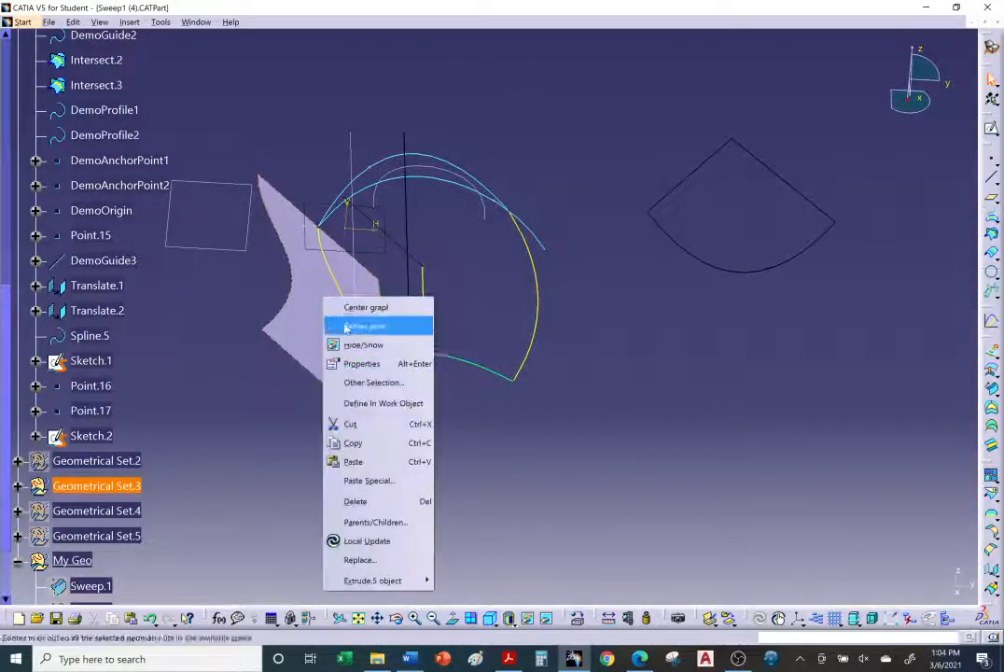
pyautogui.click(359, 341)
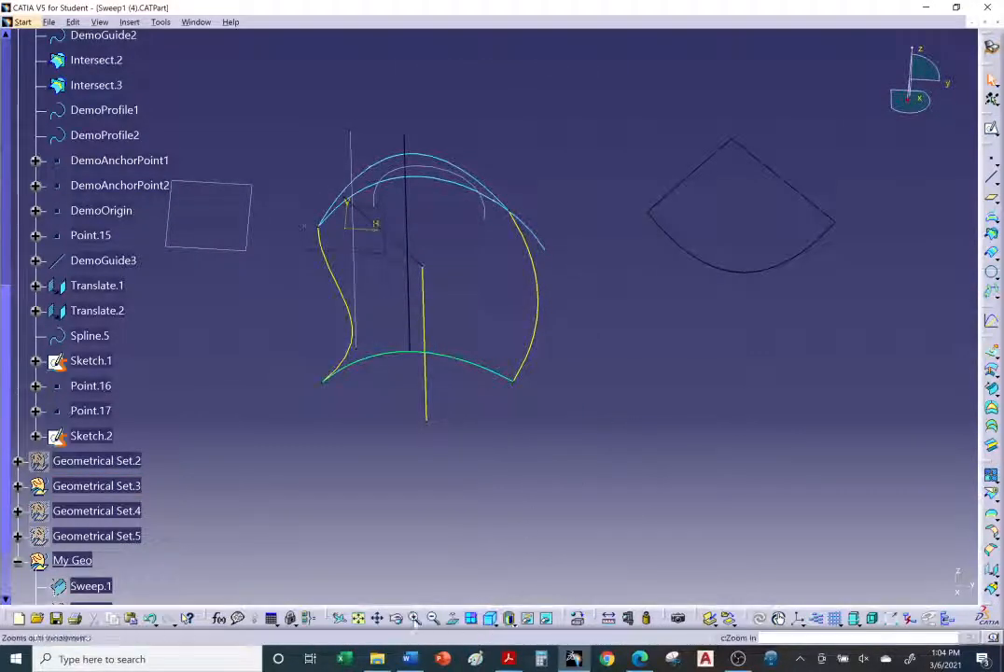
pyautogui.click(527, 618)
# Step: In the hidden space, restore the Extrude.3 surface to visibility and swap back to the visible space
pyautogui.moveTo(492, 342); pyautogui.dragTo(575, 262, button='middle')
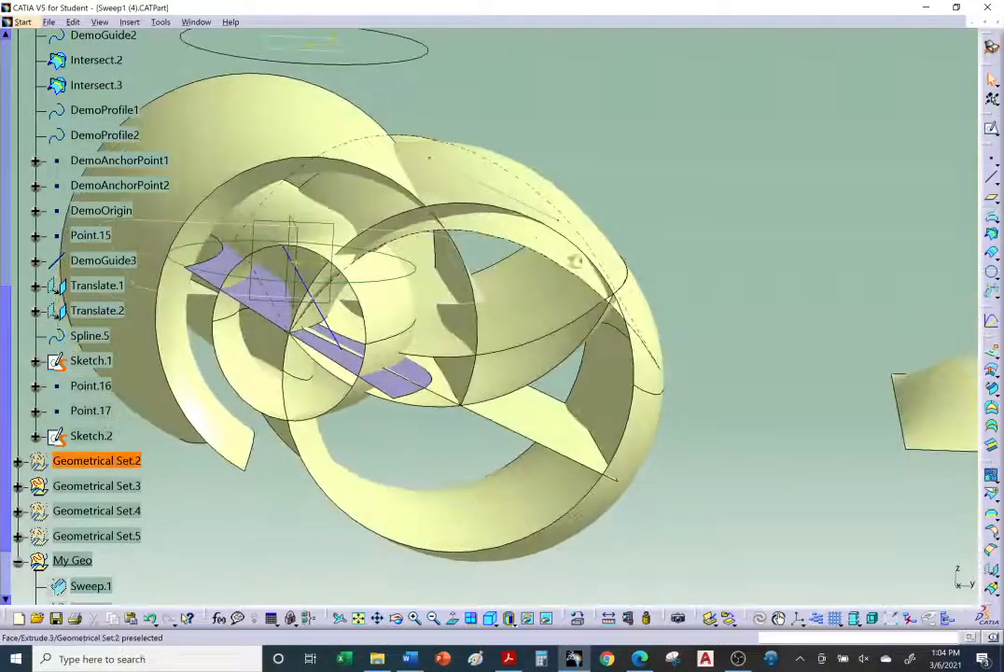
pyautogui.rightClick(517, 230)
pyautogui.click(542, 239)
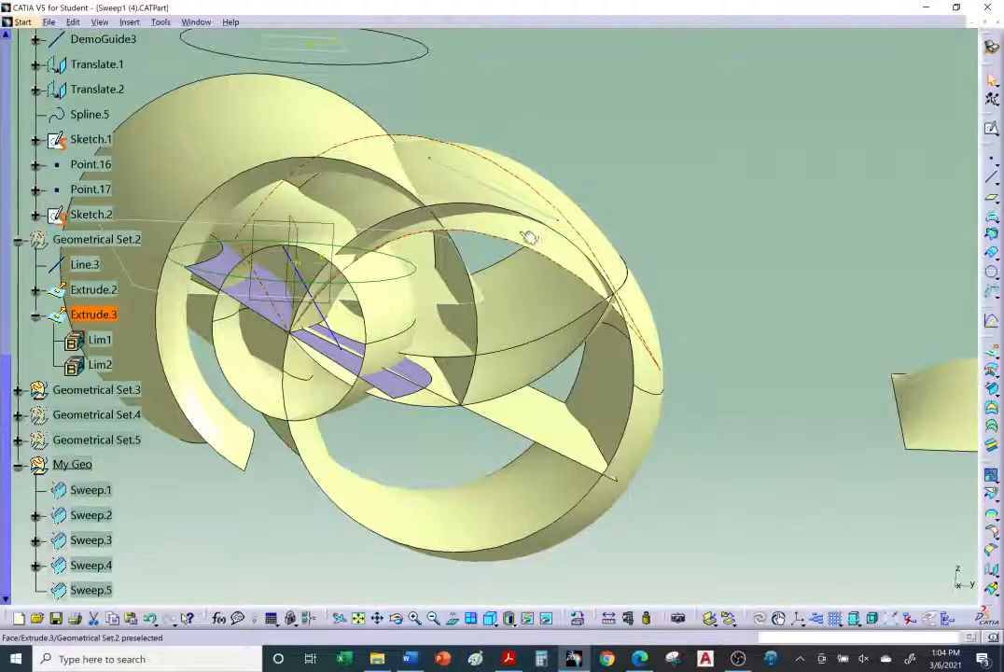
pyautogui.rightClick(527, 238)
pyautogui.click(539, 244)
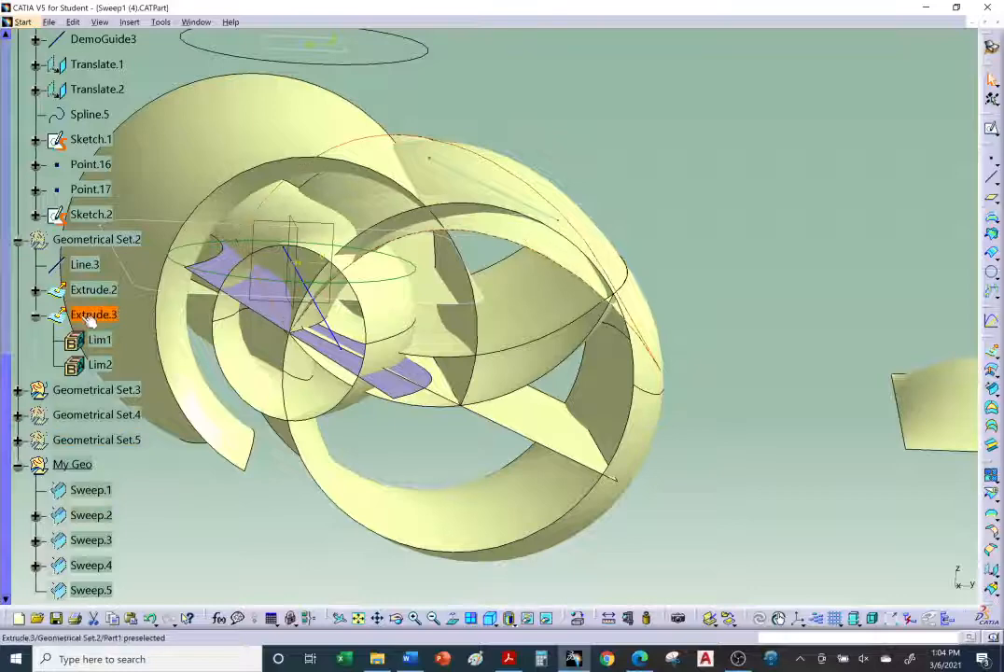
pyautogui.moveTo(280, 322); pyautogui.dragTo(413, 332, button='middle')
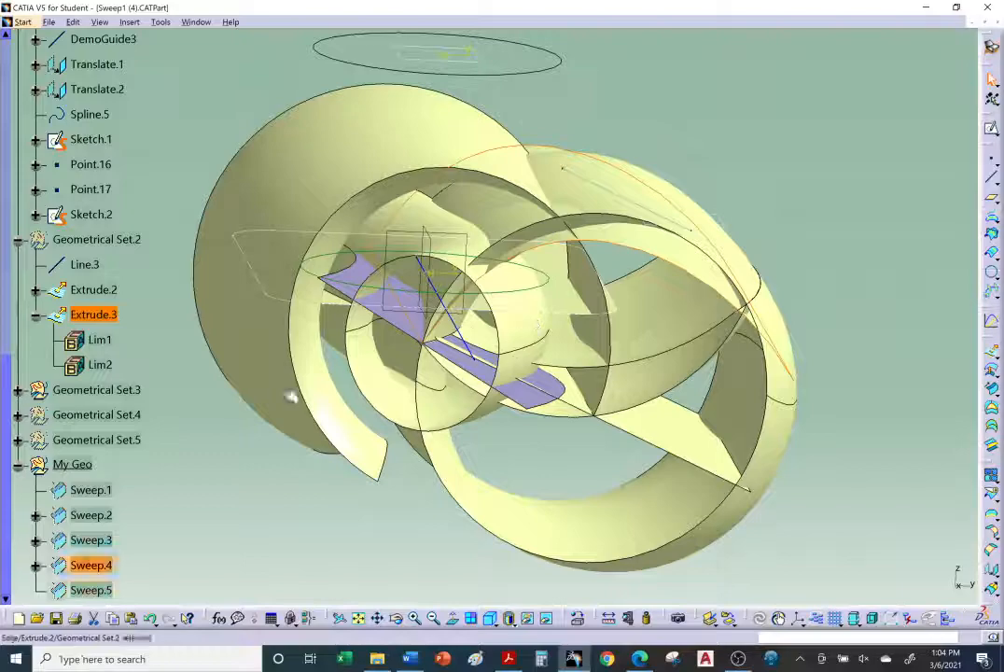
pyautogui.click(158, 338)
pyautogui.click(90, 540)
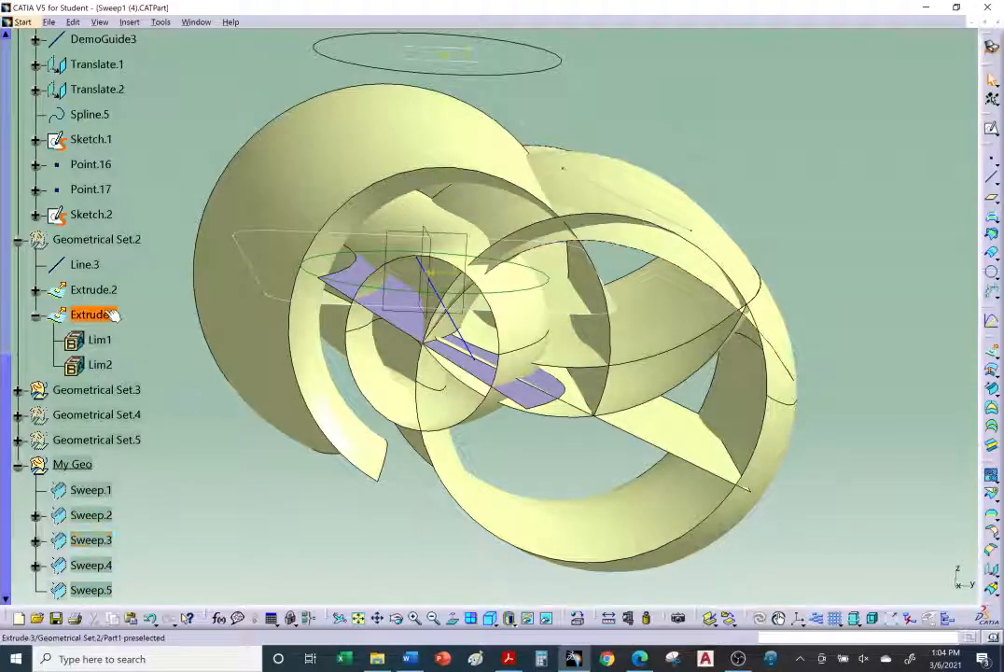
pyautogui.moveTo(611, 362); pyautogui.dragTo(656, 280, button='middle')
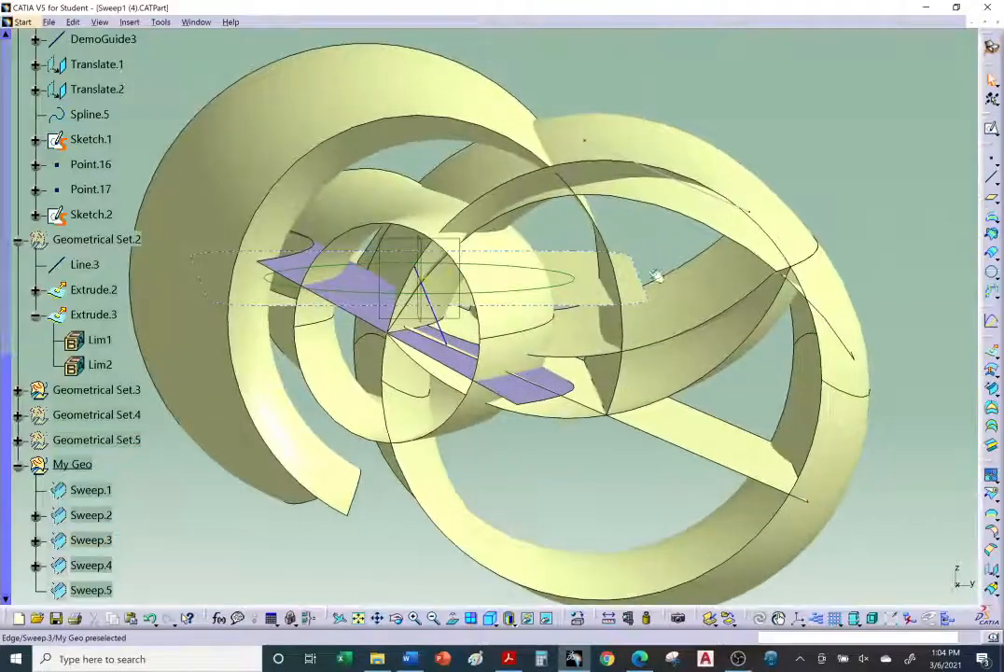
pyautogui.rightClick(681, 203)
pyautogui.click(719, 209)
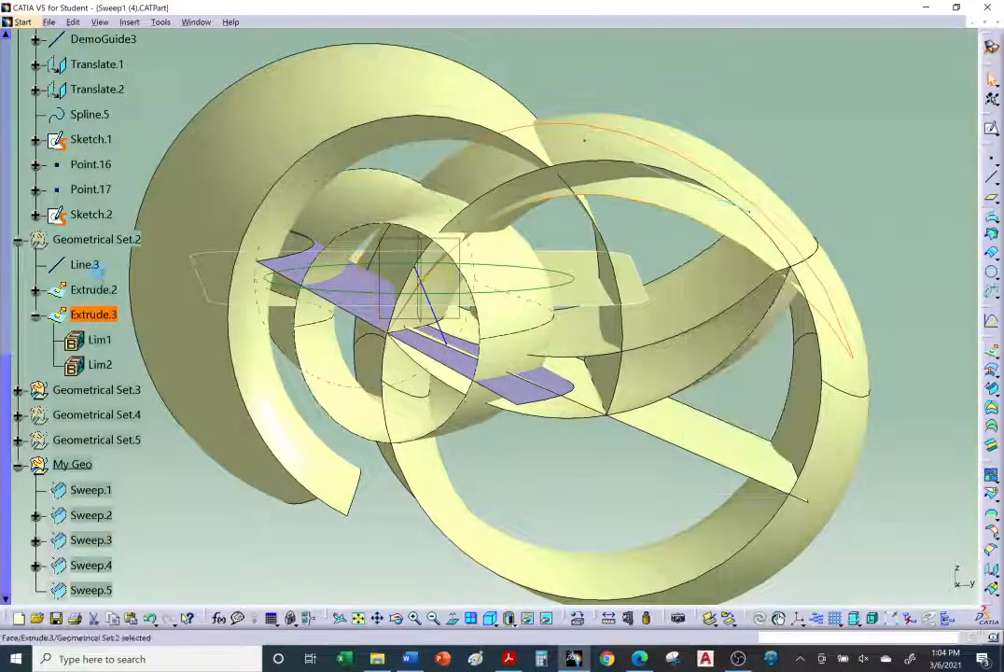
pyautogui.rightClick(94, 317)
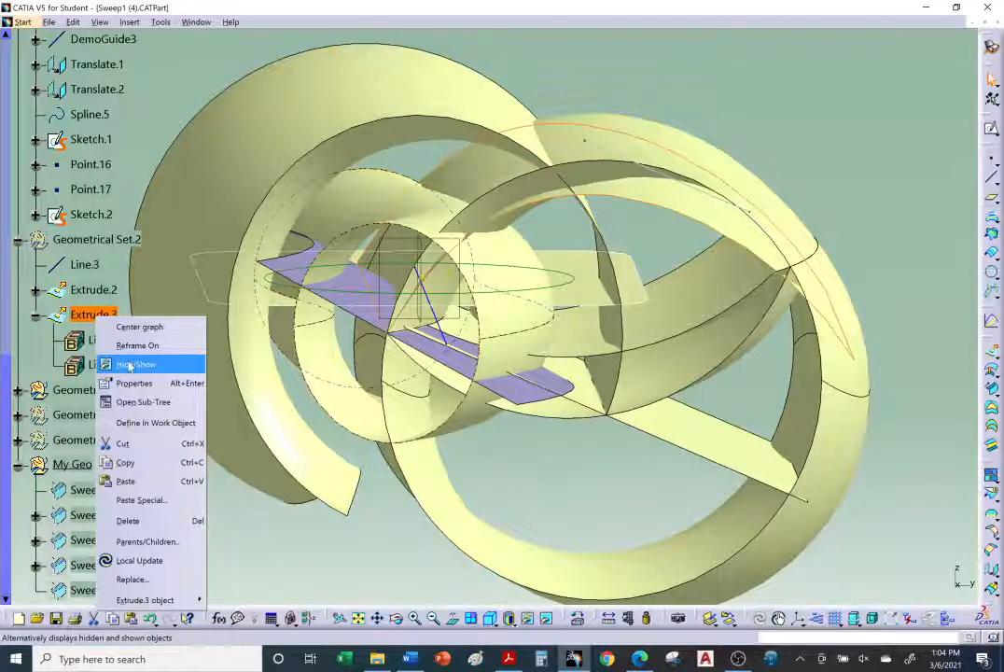
pyautogui.click(129, 365)
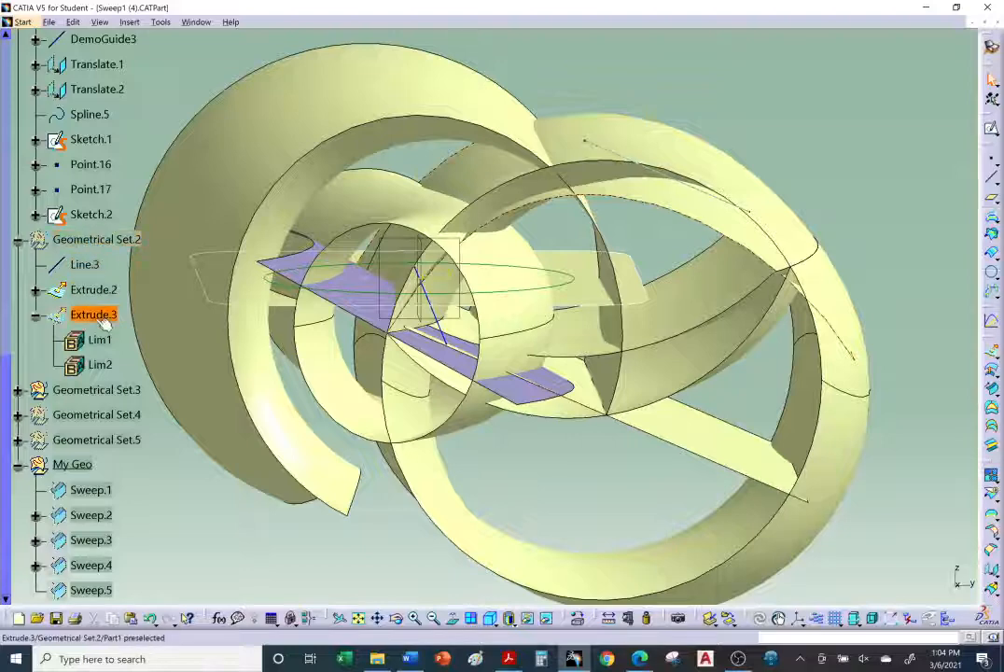
pyautogui.rightClick(82, 239)
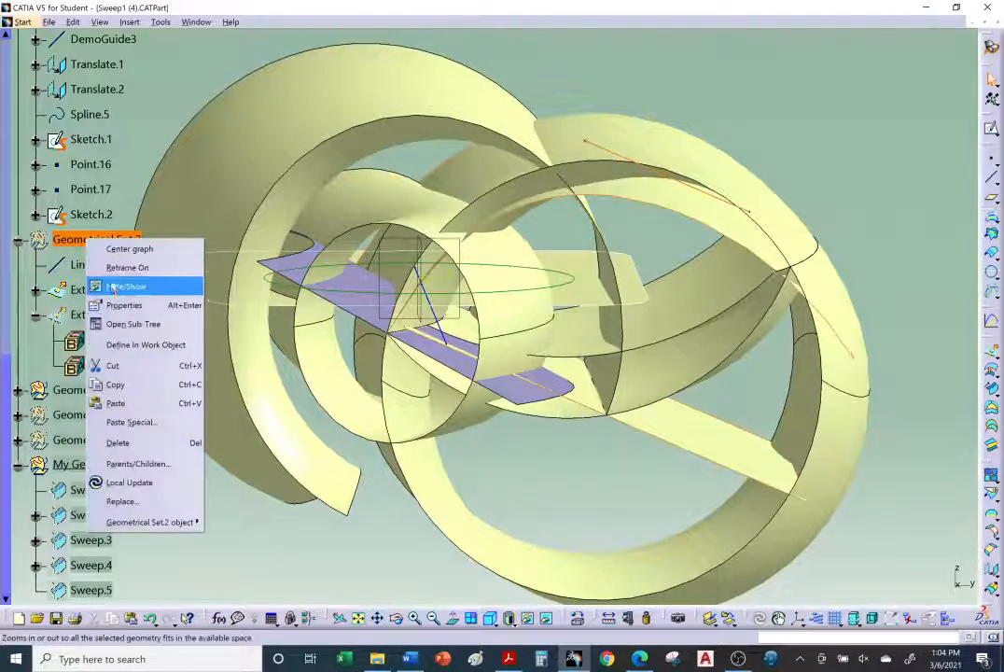
pyautogui.press('Escape')
pyautogui.rightClick(110, 319)
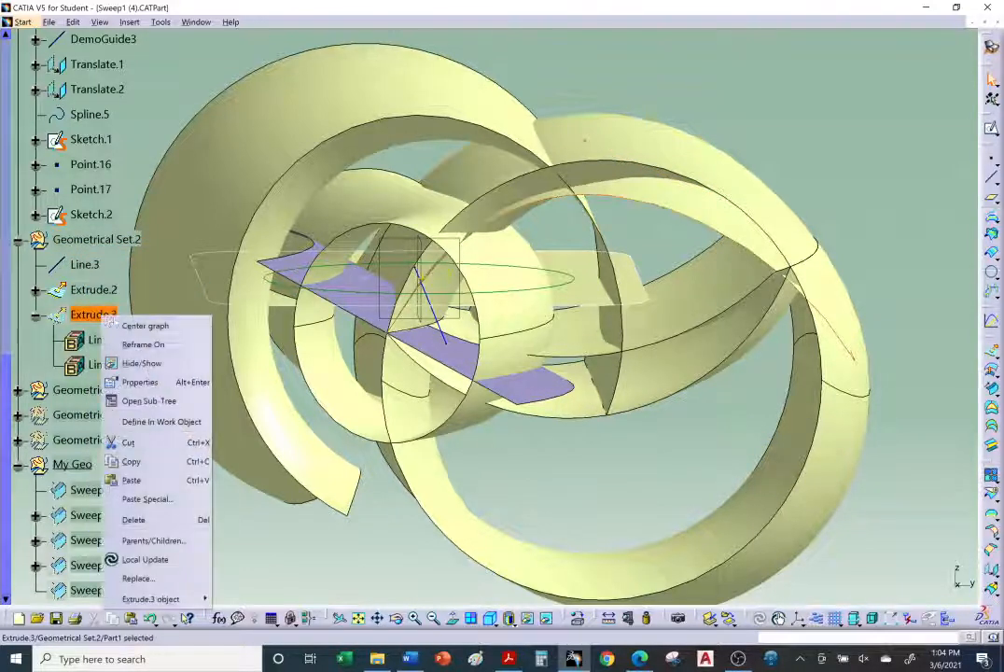
pyautogui.click(129, 363)
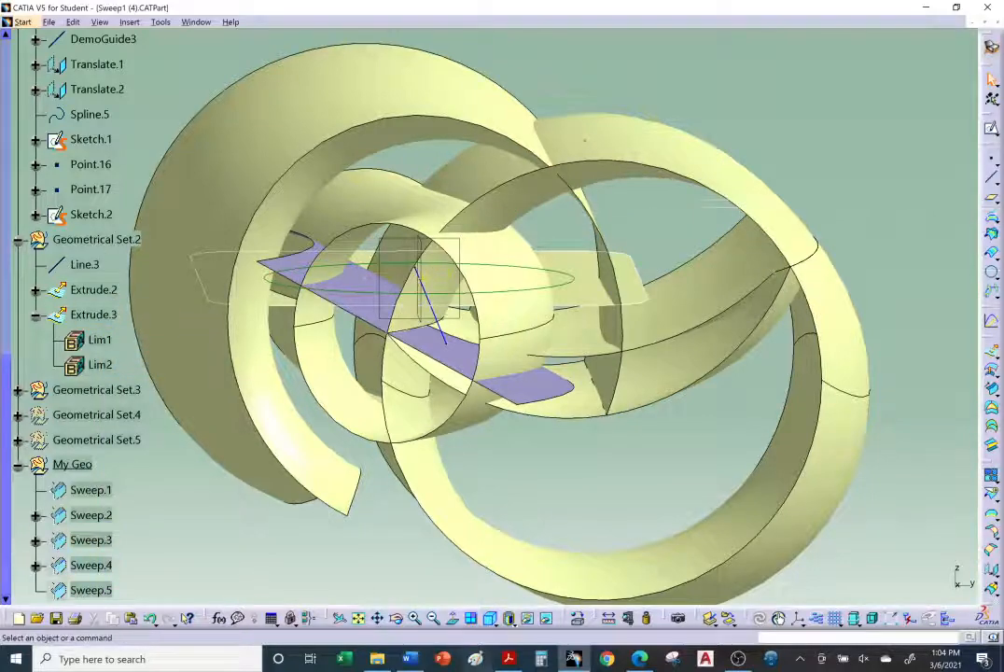
pyautogui.click(546, 619)
# Step: Hide the Extrude.2 surface and inspect the remaining guide curves and Extrude.3 surface
pyautogui.moveTo(569, 302); pyautogui.dragTo(308, 318, button='middle')
pyautogui.moveTo(392, 296); pyautogui.dragTo(482, 400, button='middle')
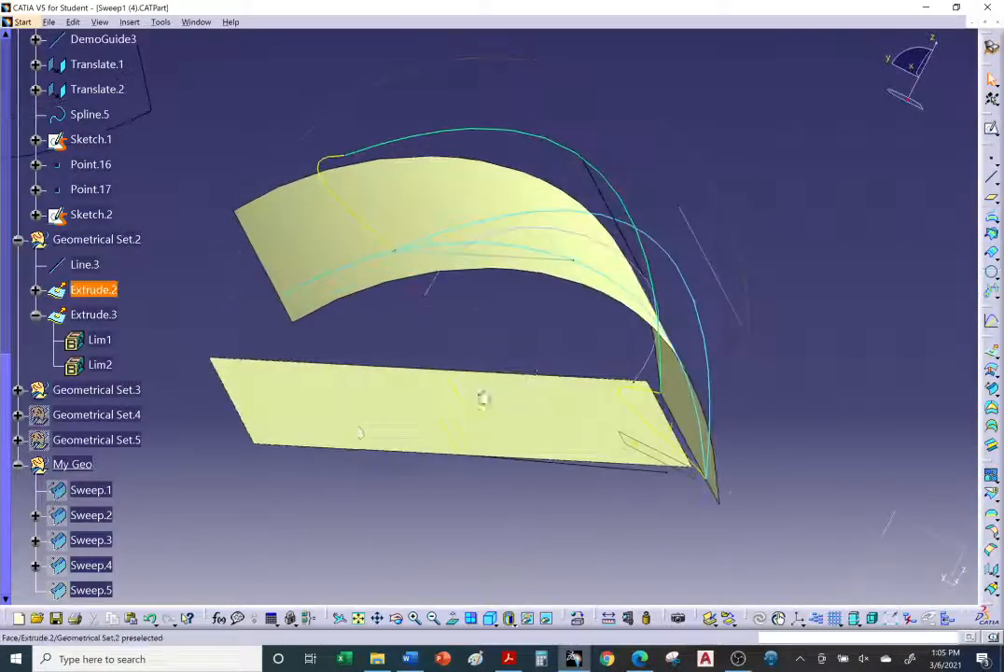
pyautogui.rightClick(348, 427)
pyautogui.click(387, 179)
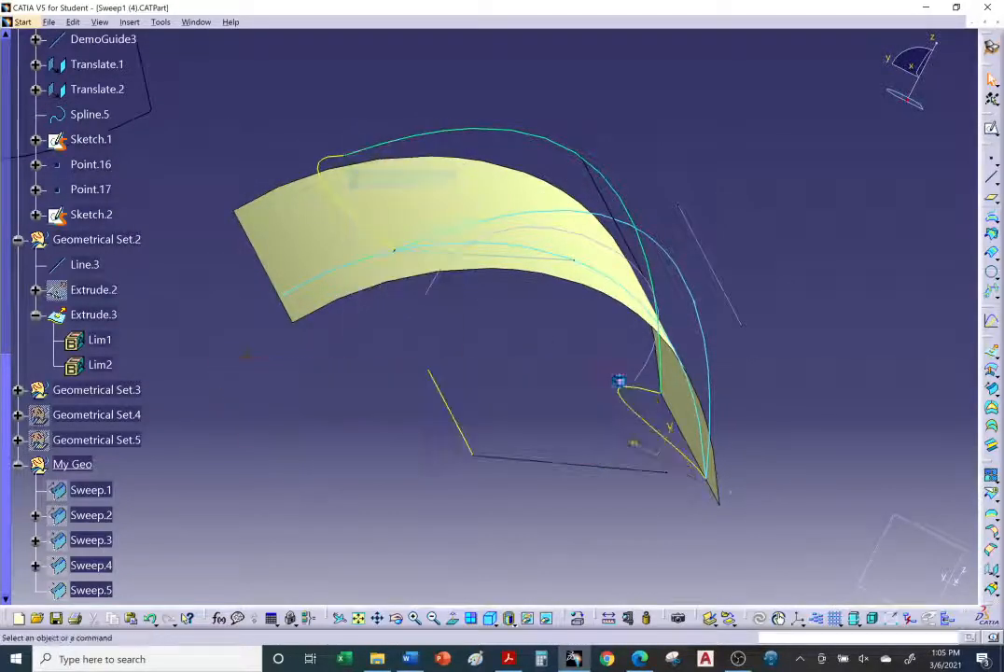
pyautogui.moveTo(621, 383); pyautogui.dragTo(473, 327, button='middle')
pyautogui.scroll(-2, 406, 235)
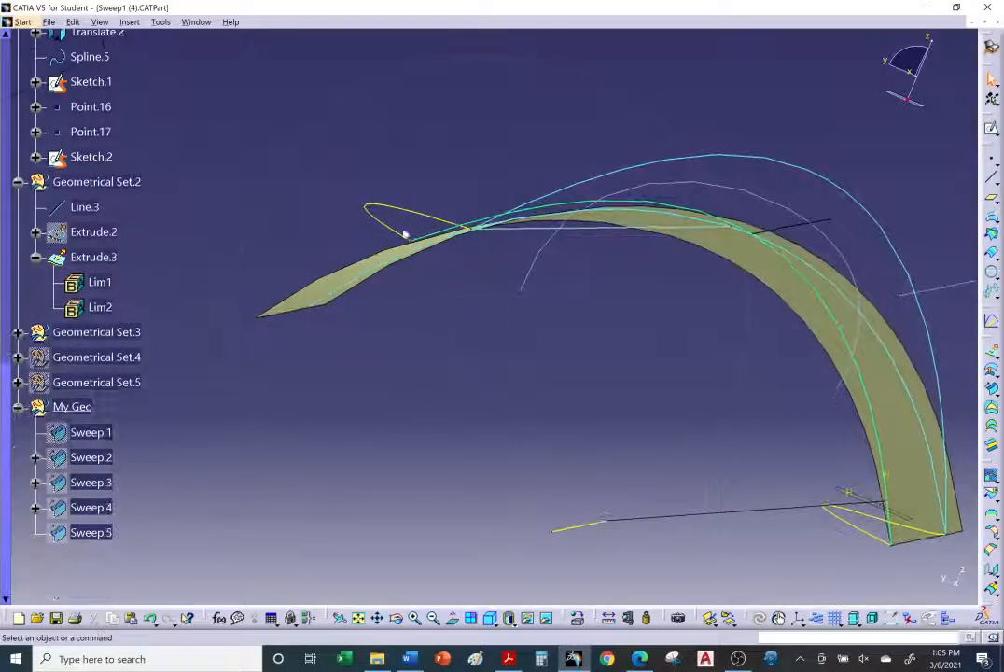
pyautogui.scroll(2, 445, 252)
pyautogui.moveTo(444, 252); pyautogui.dragTo(483, 382, button='middle')
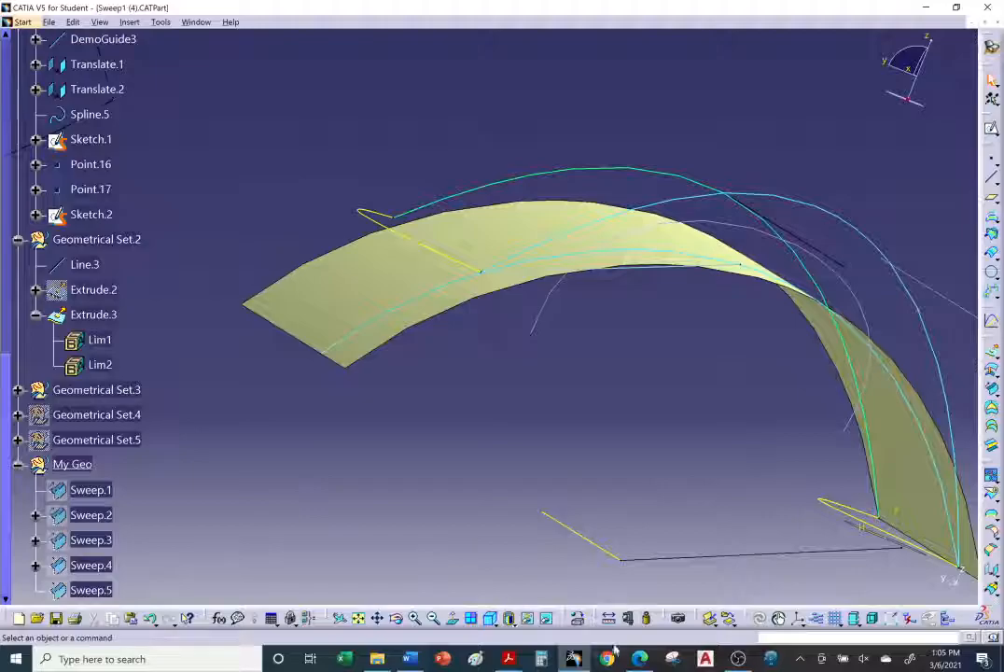
# Step: Glance at the tutorial's One guide and tangency surface instructions and return to the model
pyautogui.click(639, 659)
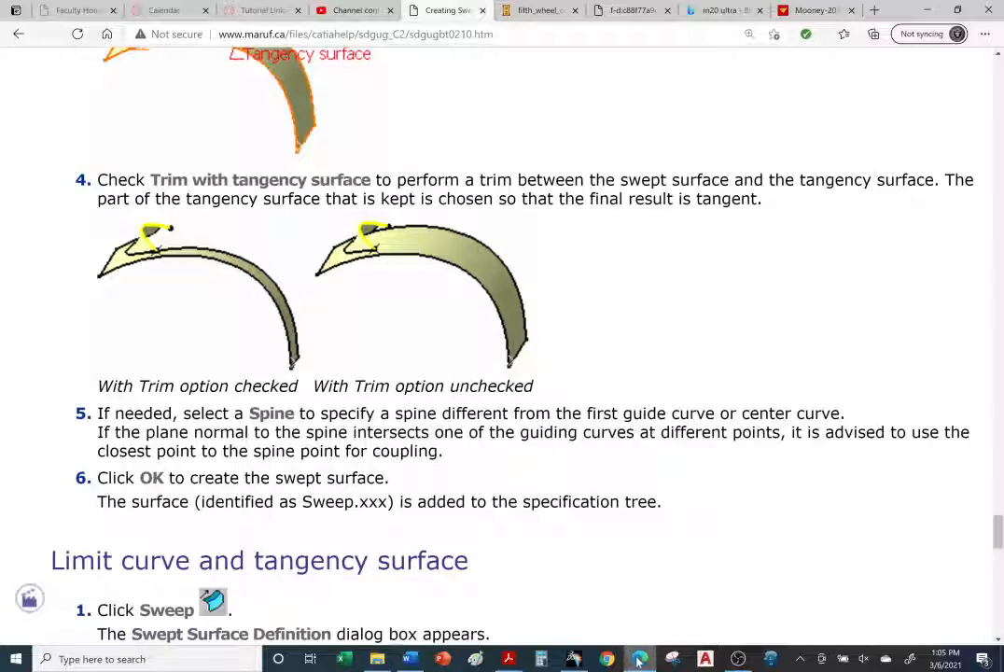
pyautogui.click(577, 661)
pyautogui.moveTo(509, 278); pyautogui.dragTo(489, 283, button='middle')
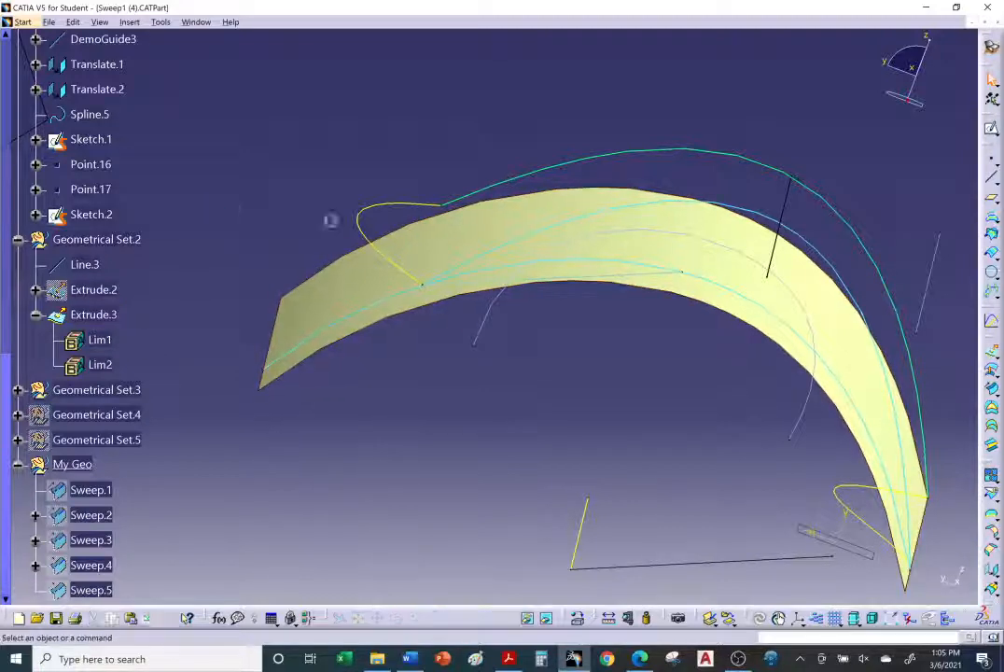
pyautogui.click(360, 231)
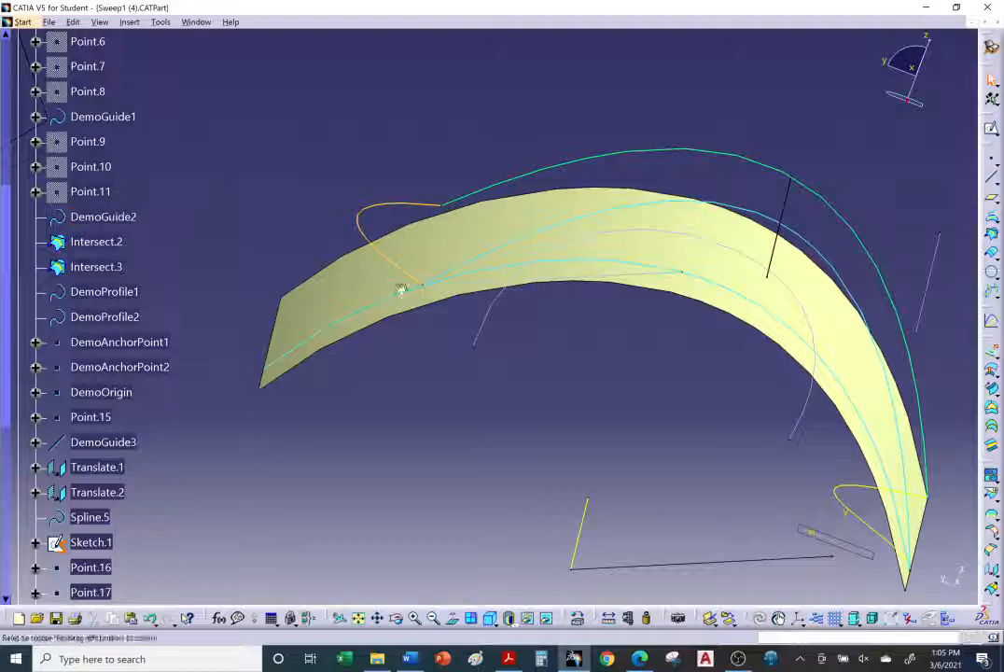
pyautogui.moveTo(399, 290); pyautogui.dragTo(538, 382, button='middle')
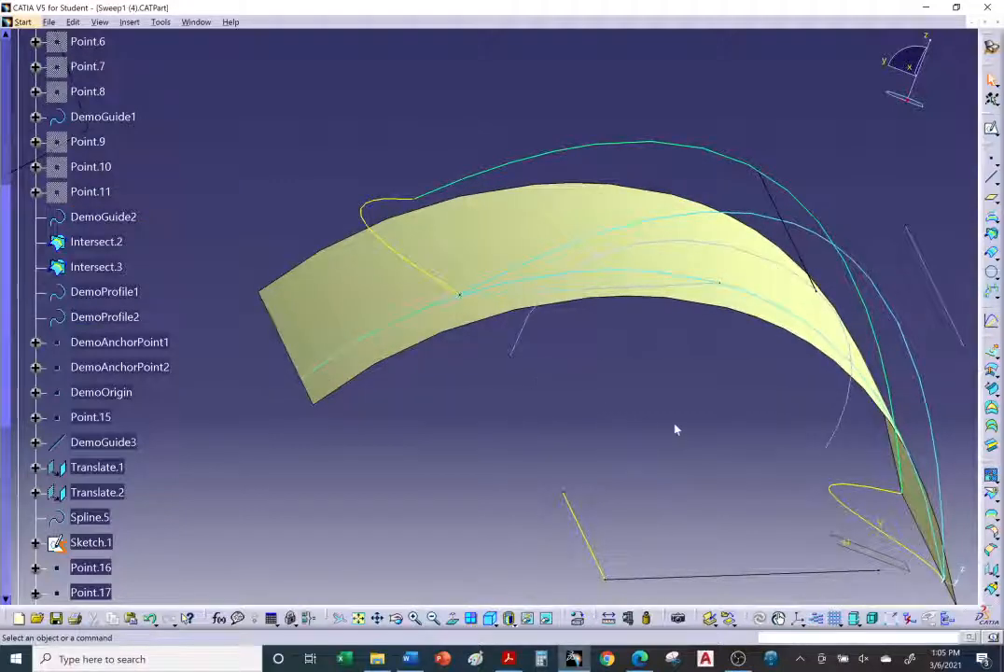
# Step: Start a circle-type Sweep and set its subtype to One guide and tangency surface
pyautogui.click(995, 395)
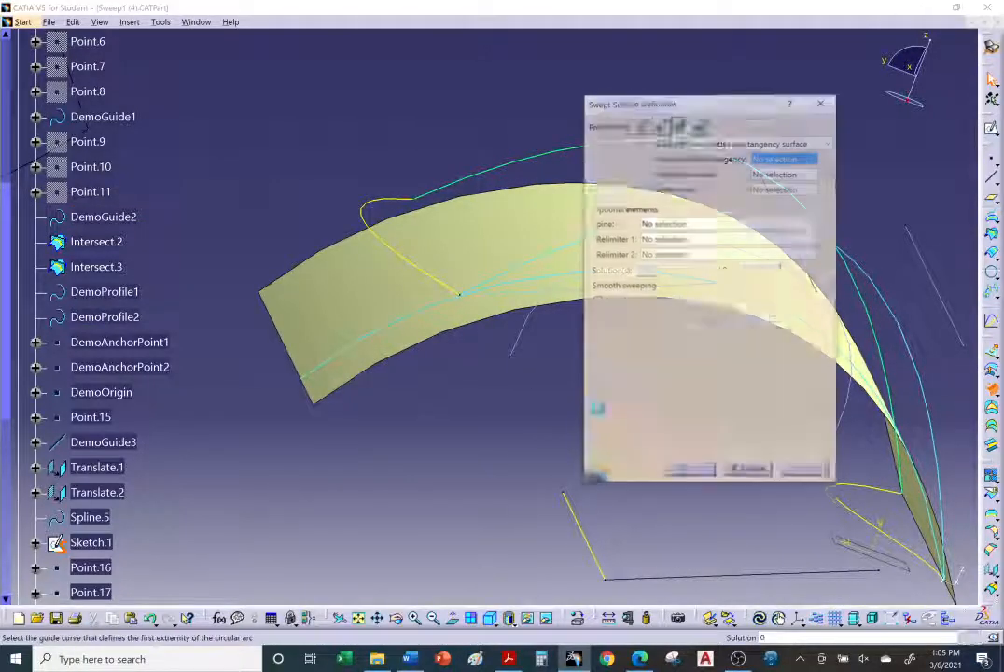
pyautogui.moveTo(551, 387); pyautogui.dragTo(496, 389, button='middle')
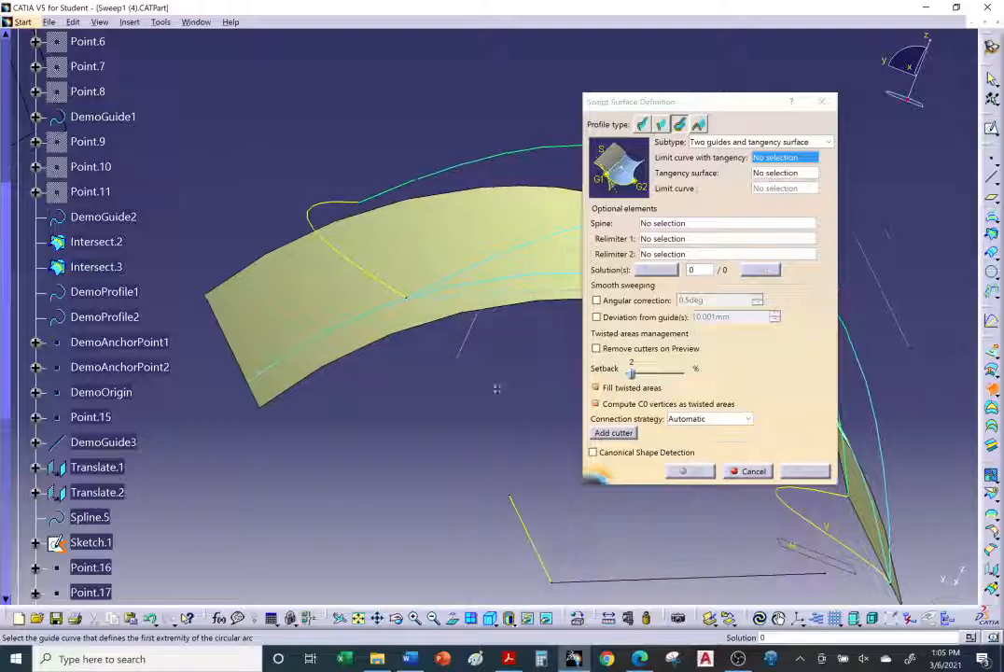
pyautogui.click(758, 142)
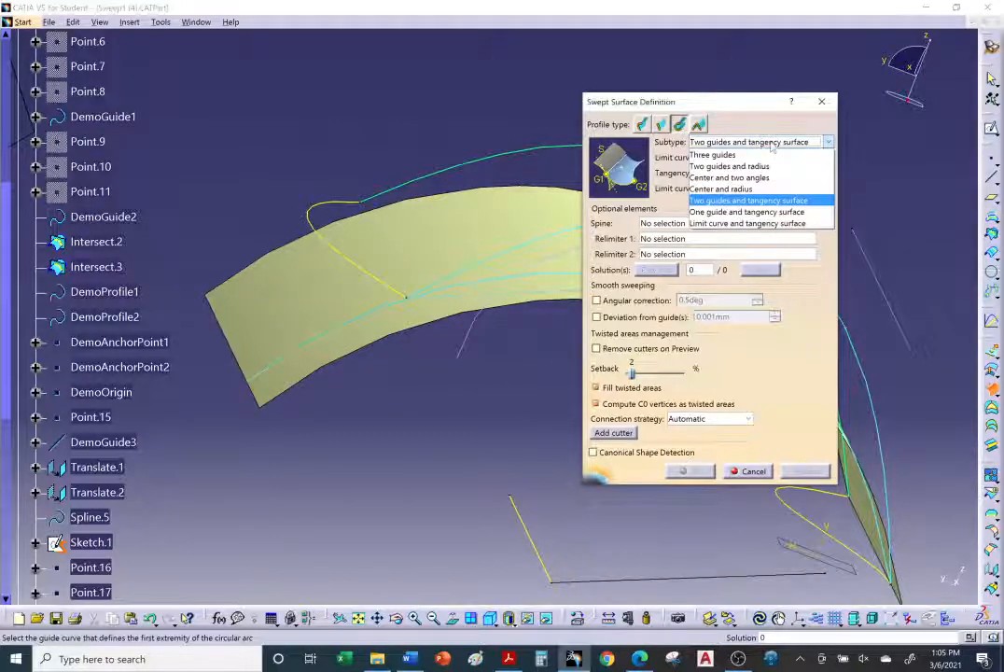
pyautogui.click(771, 214)
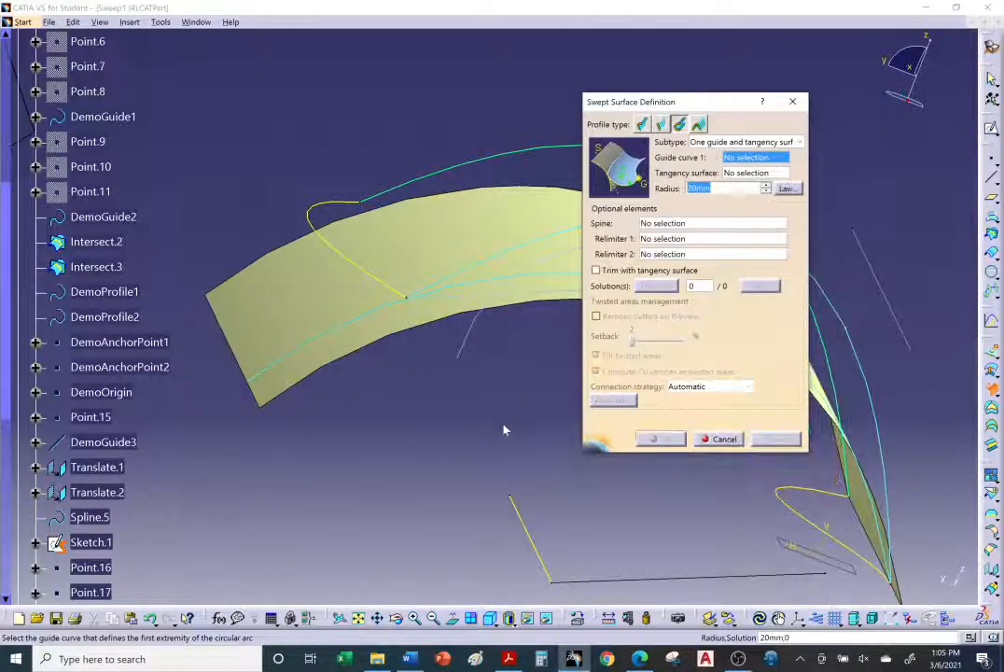
# Step: Select DemoGuide2 as guide curve 1 and Extrude.3 as the tangency surface
pyautogui.click(318, 221)
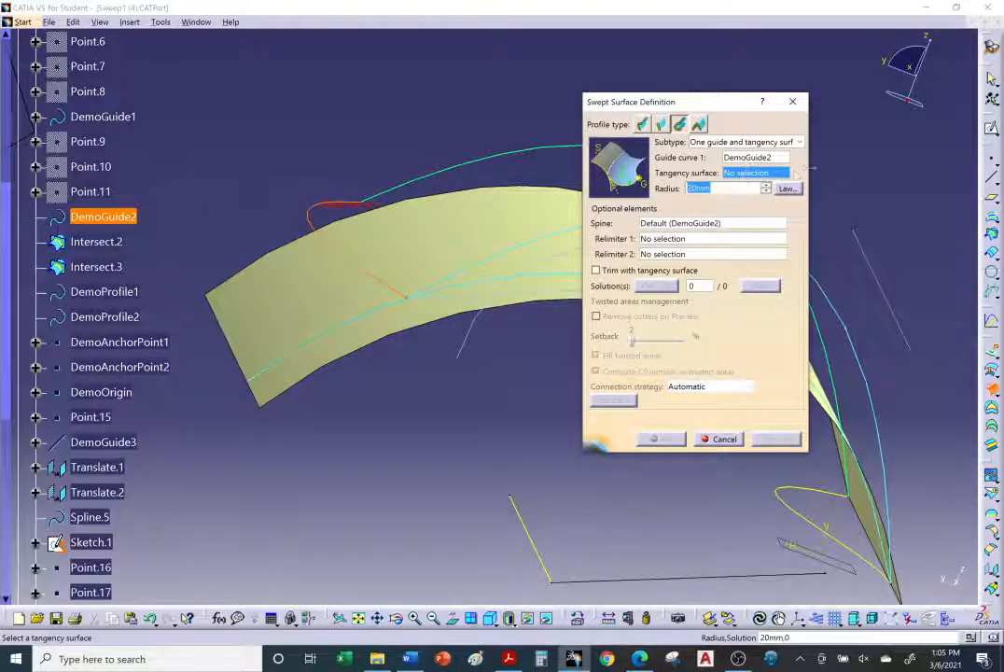
pyautogui.moveTo(812, 168); pyautogui.dragTo(853, 168)
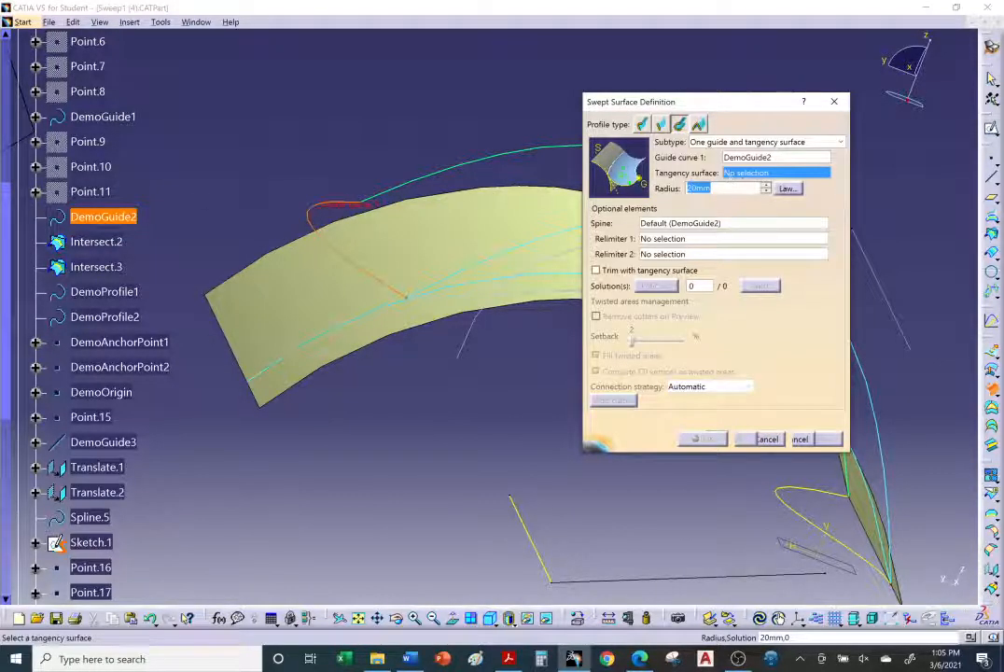
pyautogui.click(330, 284)
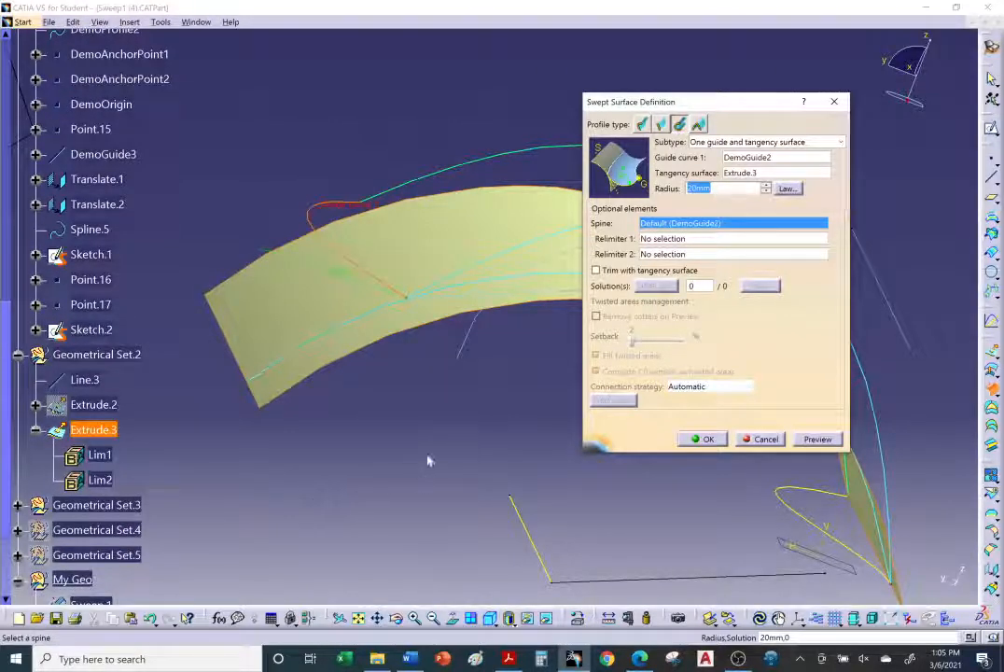
# Step: Preview the one-guide tangency sweep and dismiss the ribbon warnings
pyautogui.moveTo(430, 460); pyautogui.dragTo(429, 436, button='middle')
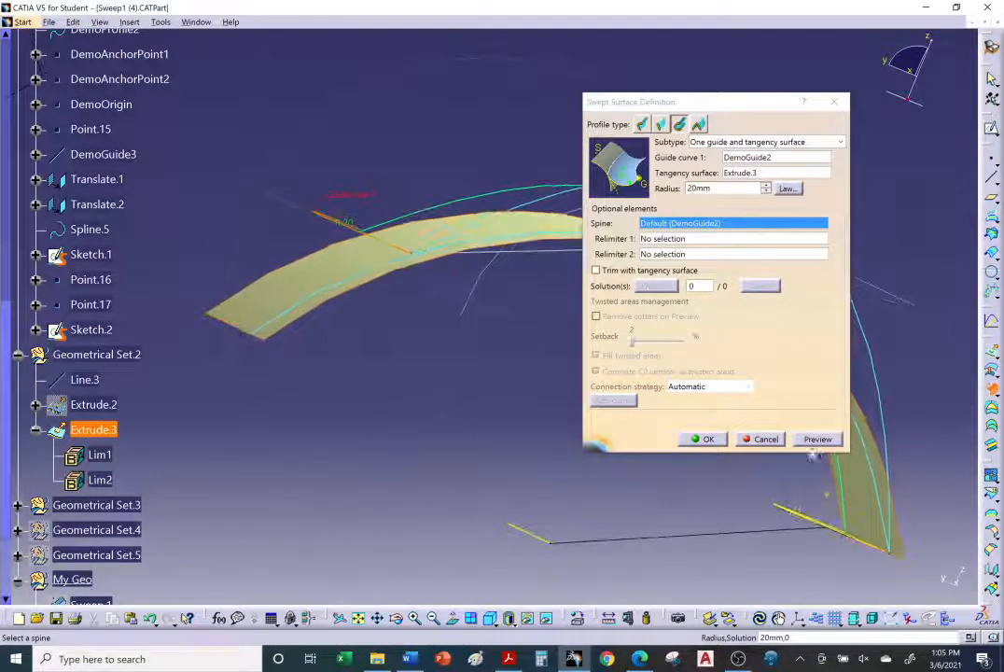
pyautogui.click(816, 440)
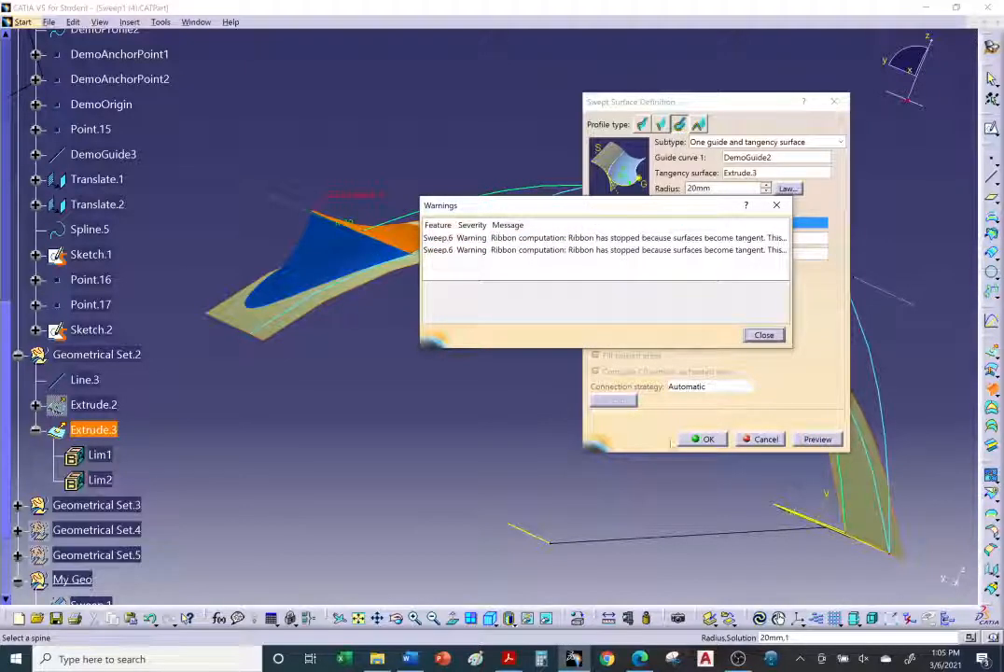
pyautogui.click(764, 335)
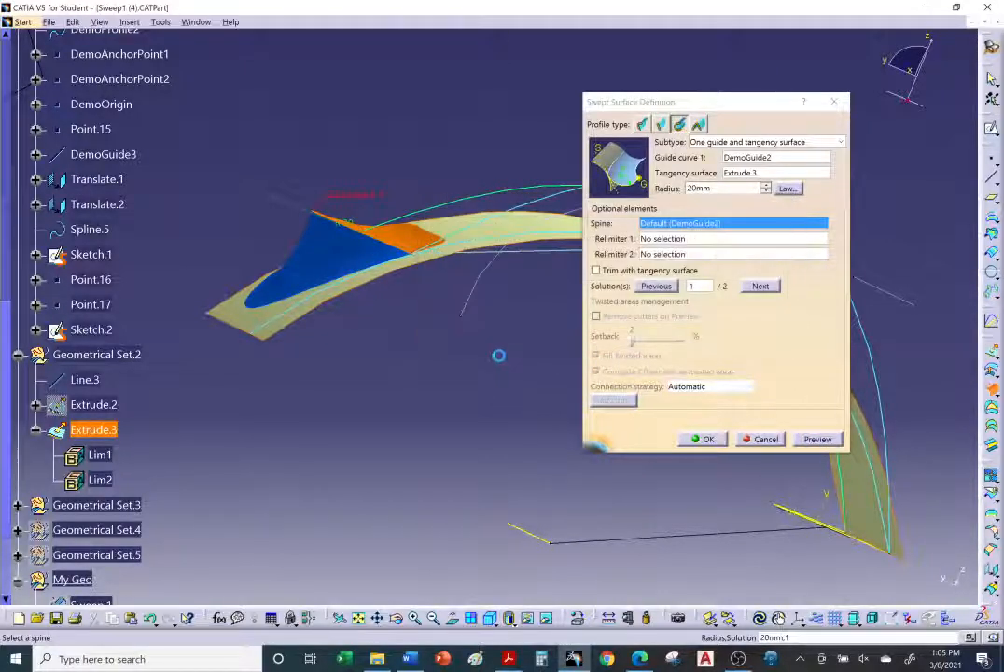
pyautogui.moveTo(498, 354); pyautogui.dragTo(498, 380, button='middle')
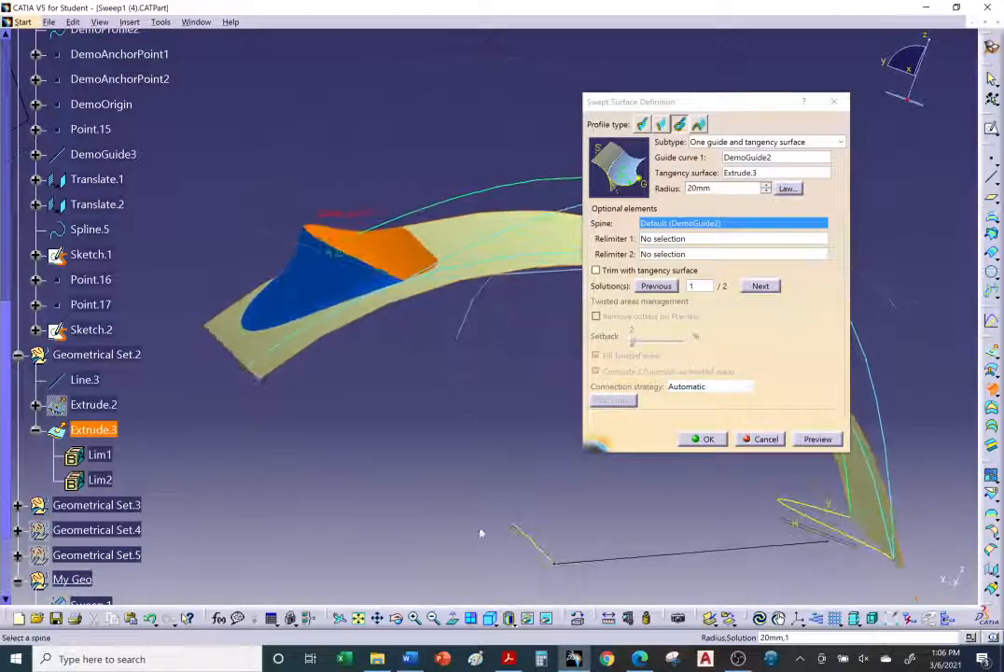
# Step: Review the tutorial's trim and spine instructions for the One guide and tangency surface sweep, then return to the model
pyautogui.click(640, 659)
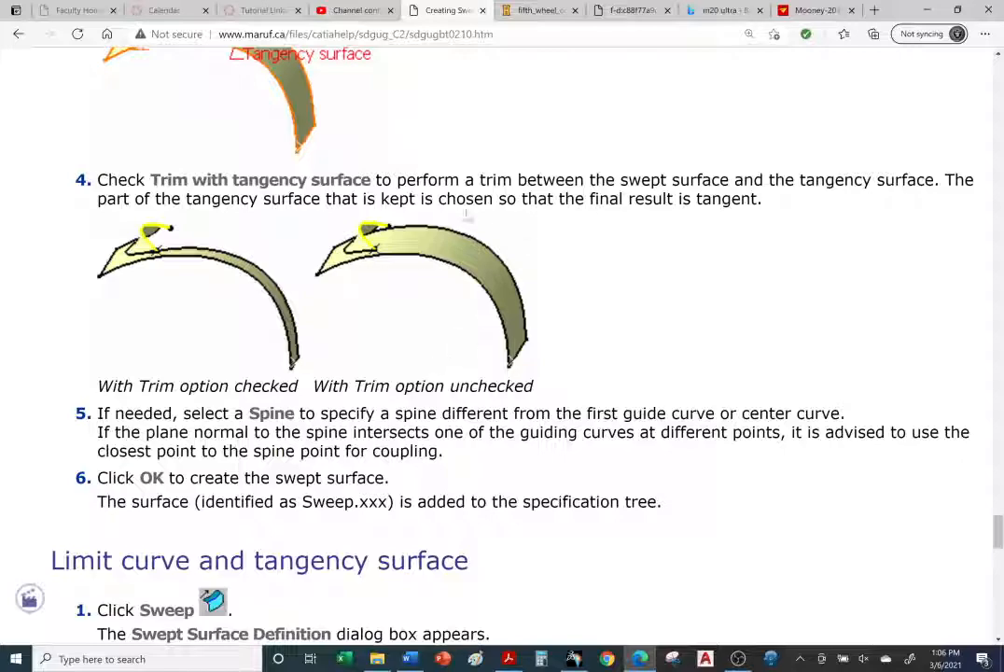
pyautogui.scroll(-1, 408, 469)
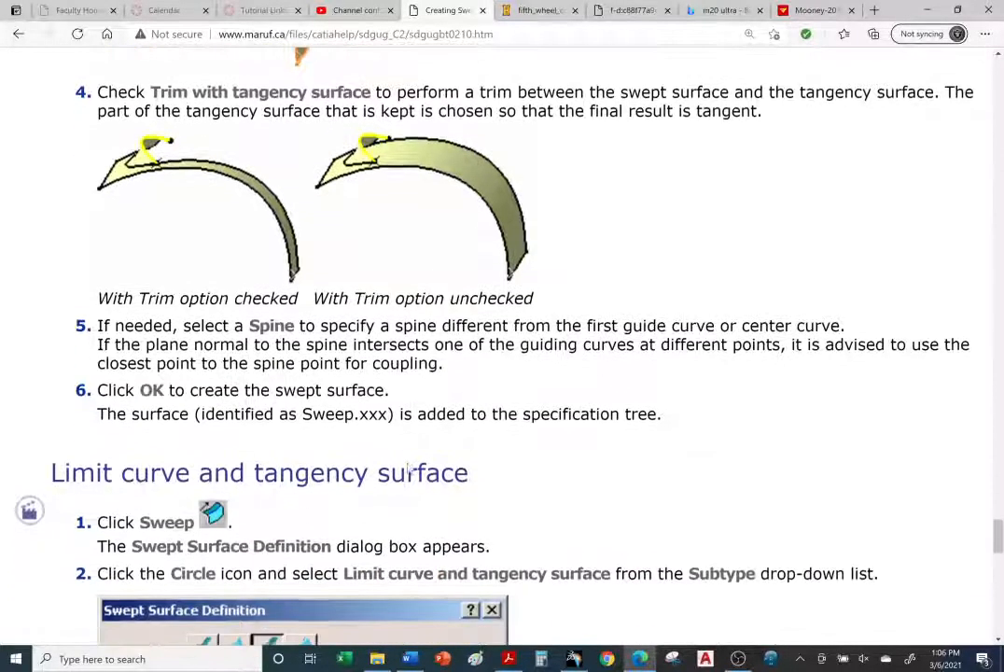
pyautogui.scroll(3, 408, 470)
pyautogui.scroll(7, 408, 470)
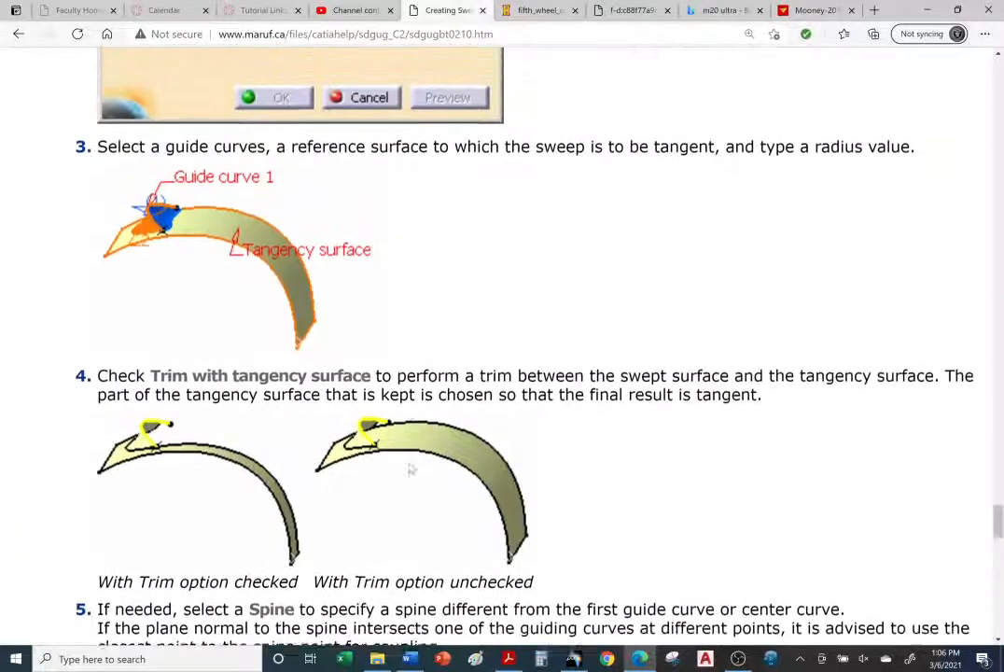
pyautogui.scroll(1, 410, 467)
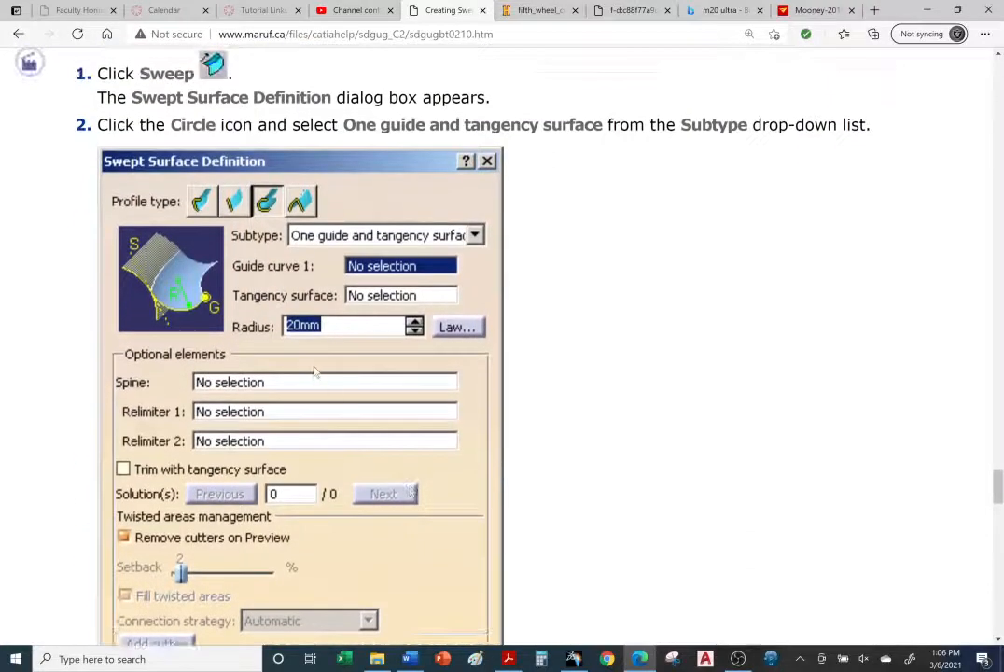
pyautogui.scroll(-7, 316, 371)
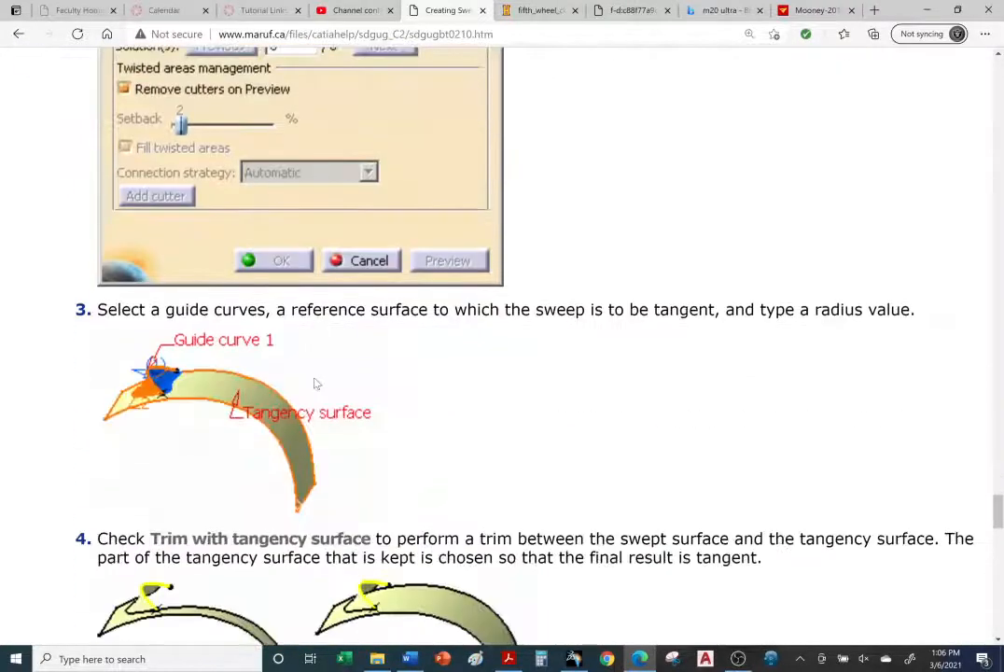
pyautogui.scroll(-3, 502, 345)
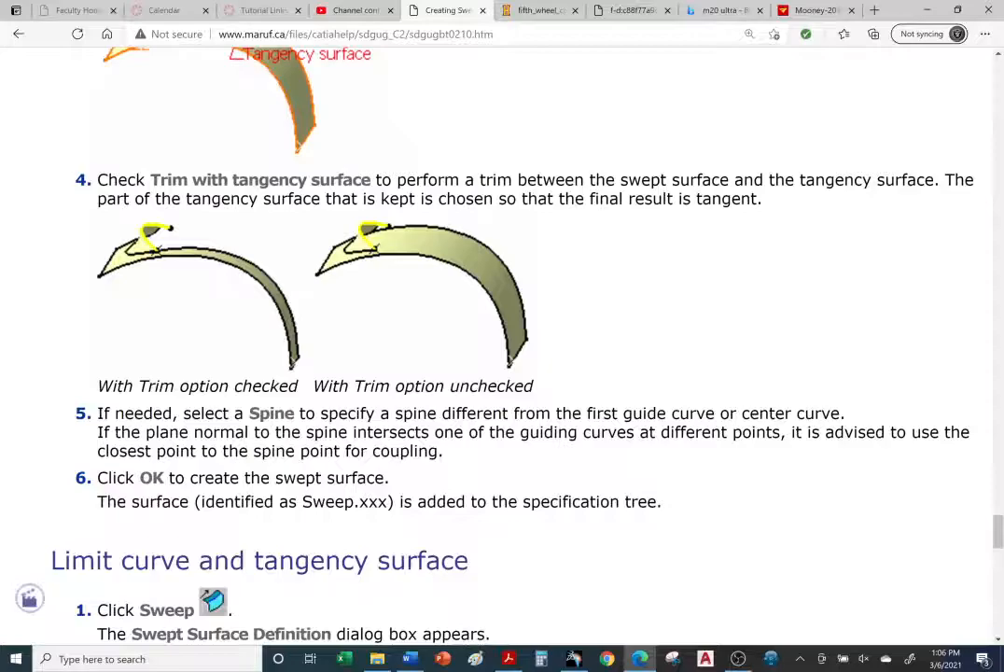
pyautogui.click(575, 659)
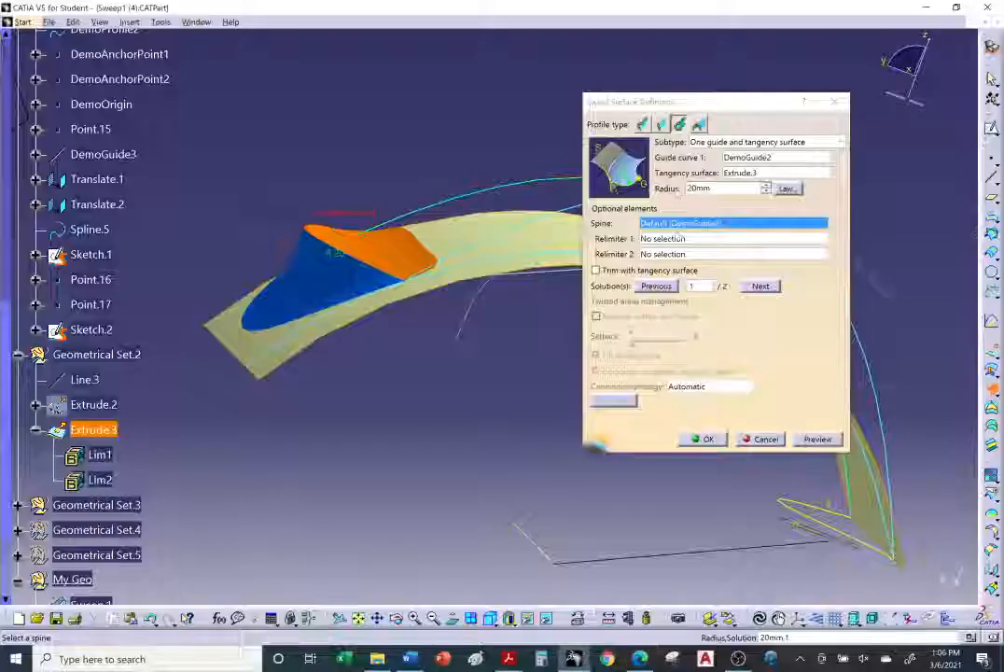
# Step: Switch the sweep to solution 2, create it, and close the warnings
pyautogui.moveTo(459, 357)
pyautogui.mouseDown(button='middle')
pyautogui.moveTo(467, 385)
pyautogui.moveTo(467, 364)
pyautogui.mouseUp(button='middle')
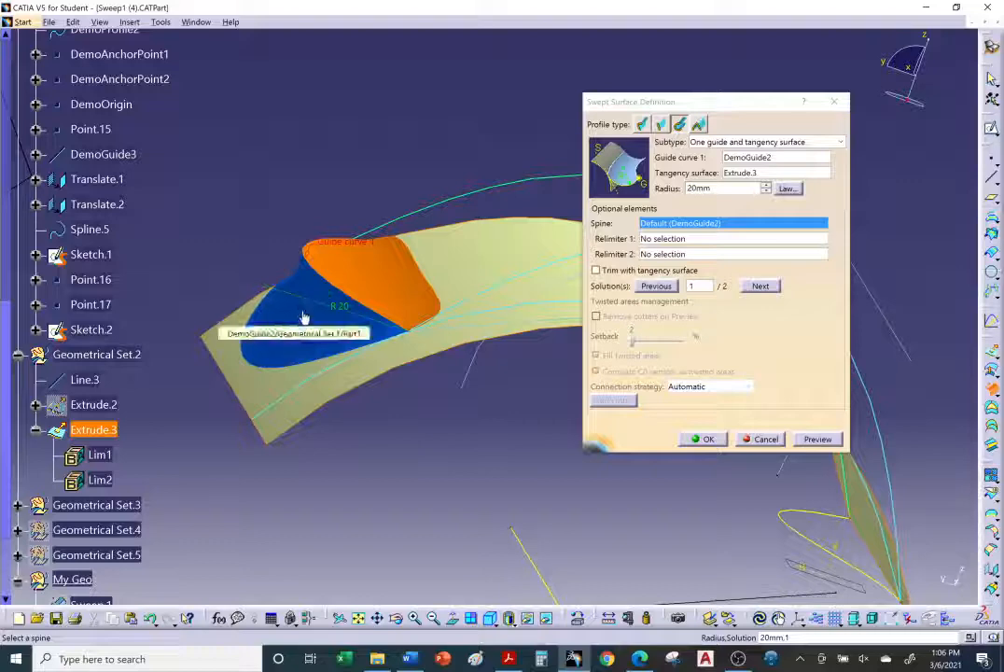
pyautogui.click(330, 349)
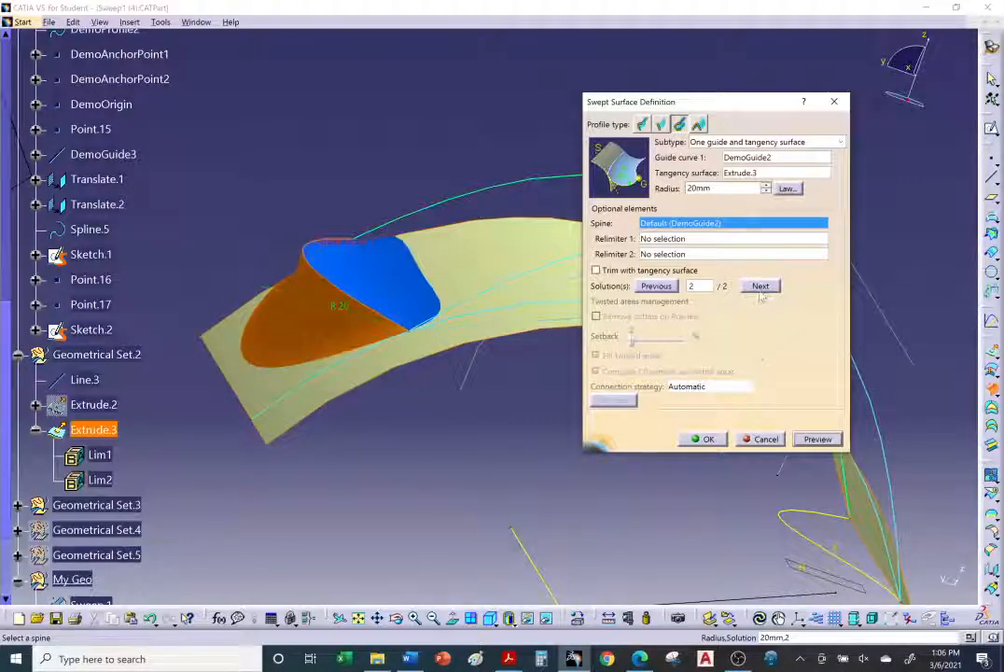
pyautogui.click(707, 439)
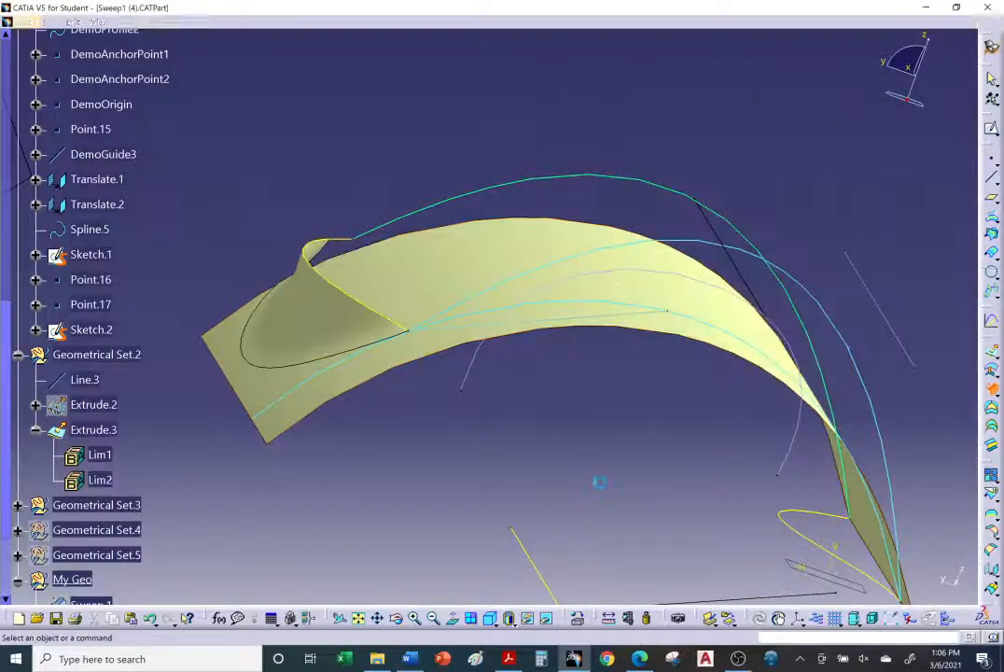
pyautogui.moveTo(549, 365); pyautogui.dragTo(569, 346, button='middle')
pyautogui.click(767, 335)
# Step: Reopen the sweep, enable Trim with tangency surface, confirm, and close the warnings
pyautogui.moveTo(608, 386); pyautogui.dragTo(355, 319, button='middle')
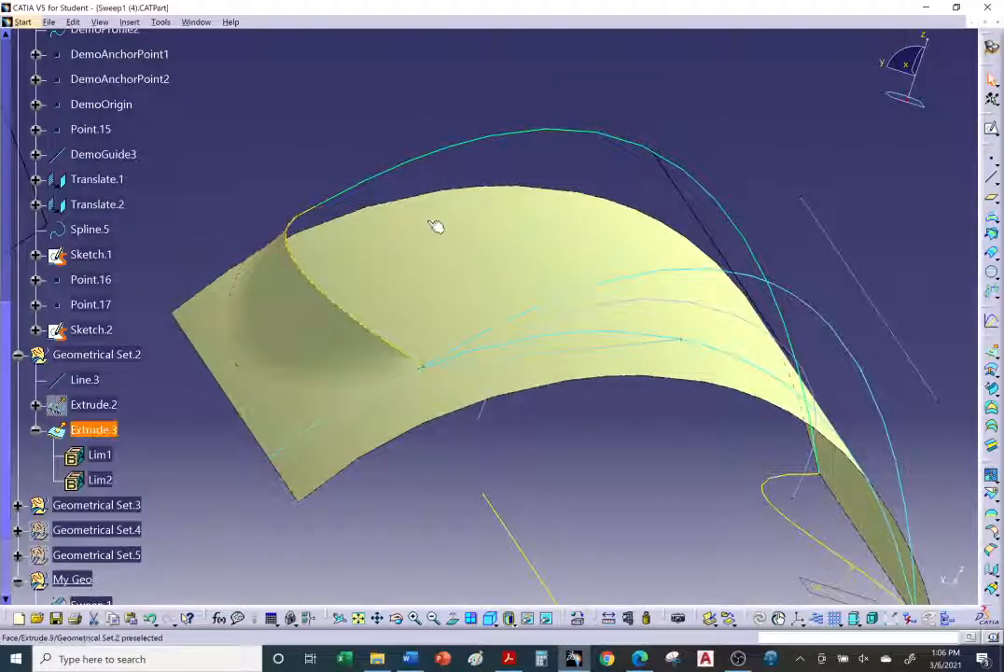
pyautogui.doubleClick(305, 308)
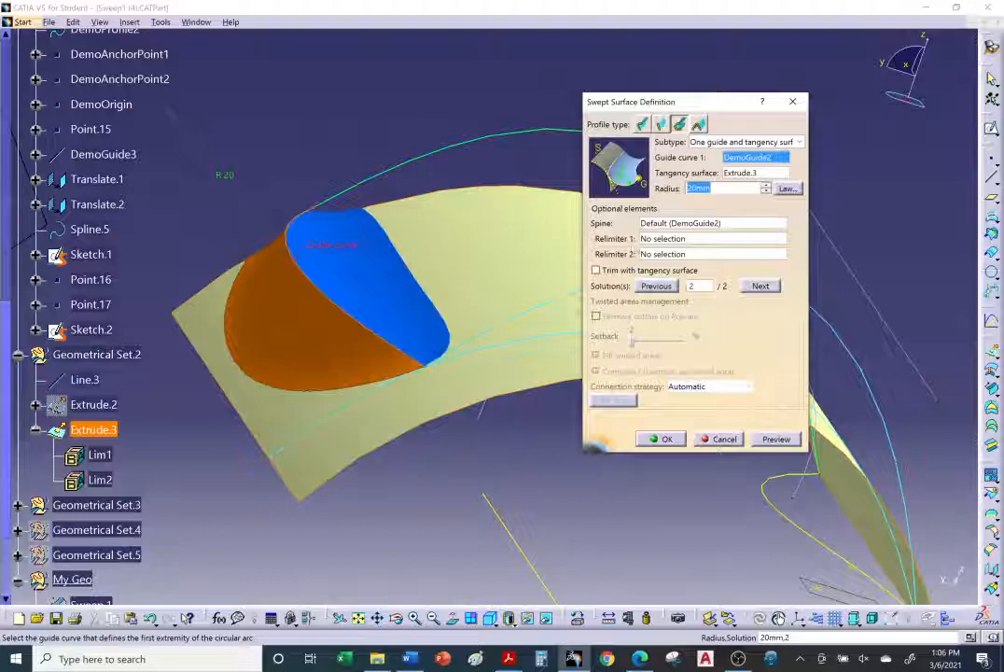
pyautogui.click(674, 444)
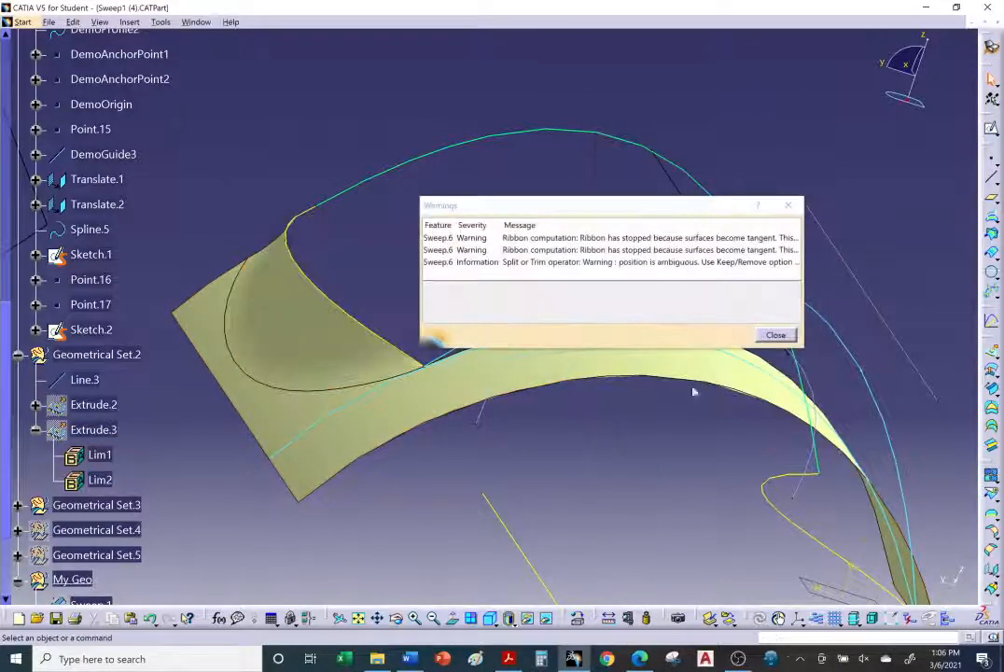
pyautogui.click(776, 337)
# Step: Reopen the sweep, switch back to solution 1 with trimming on, confirm, and close the warnings
pyautogui.moveTo(545, 353); pyautogui.dragTo(560, 325, button='middle')
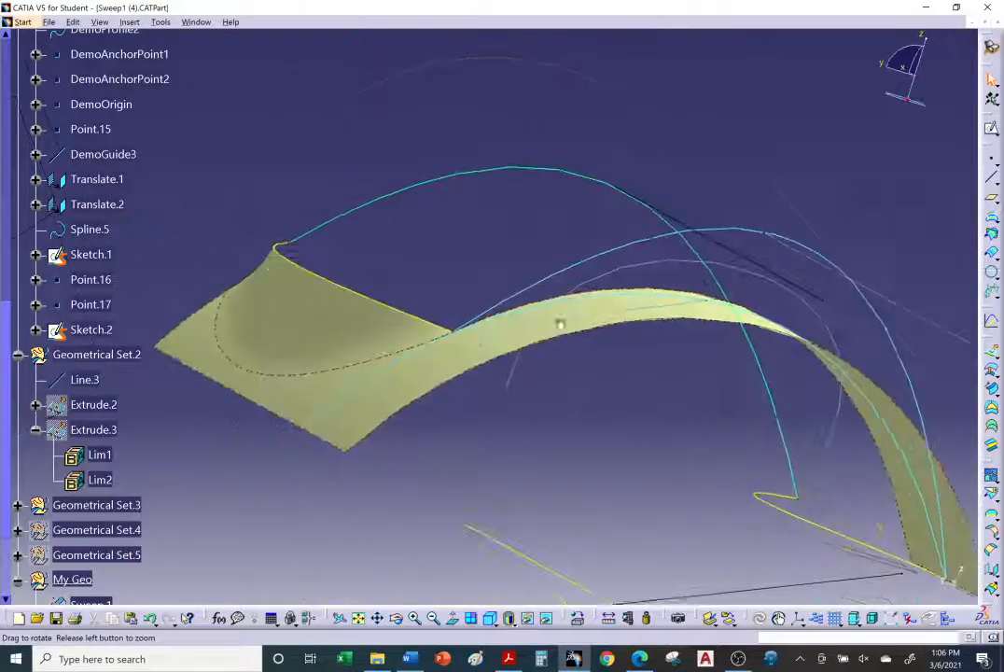
pyautogui.doubleClick(324, 318)
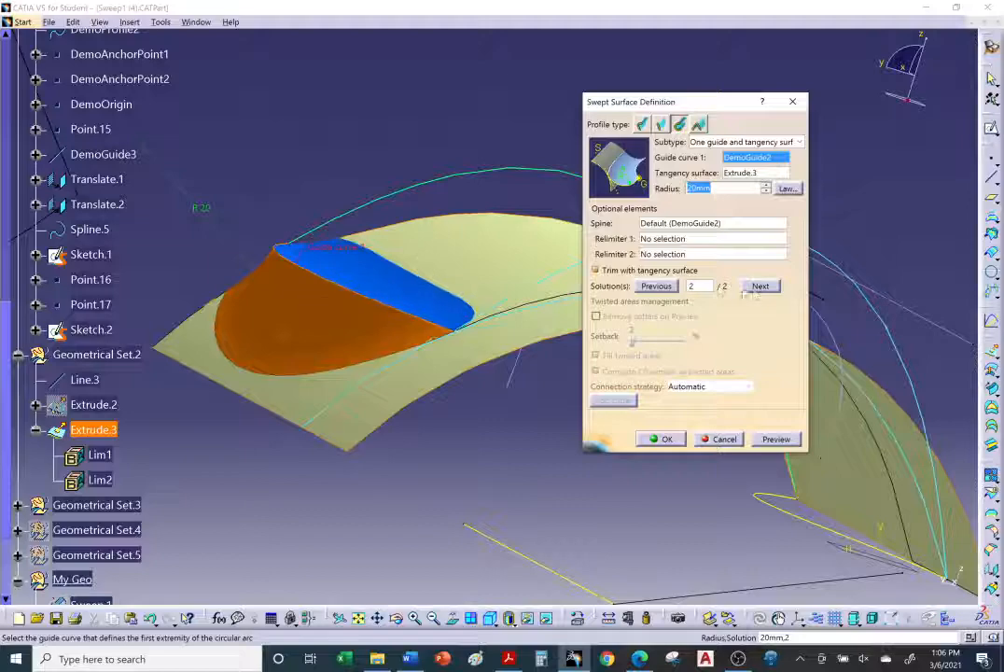
pyautogui.click(754, 286)
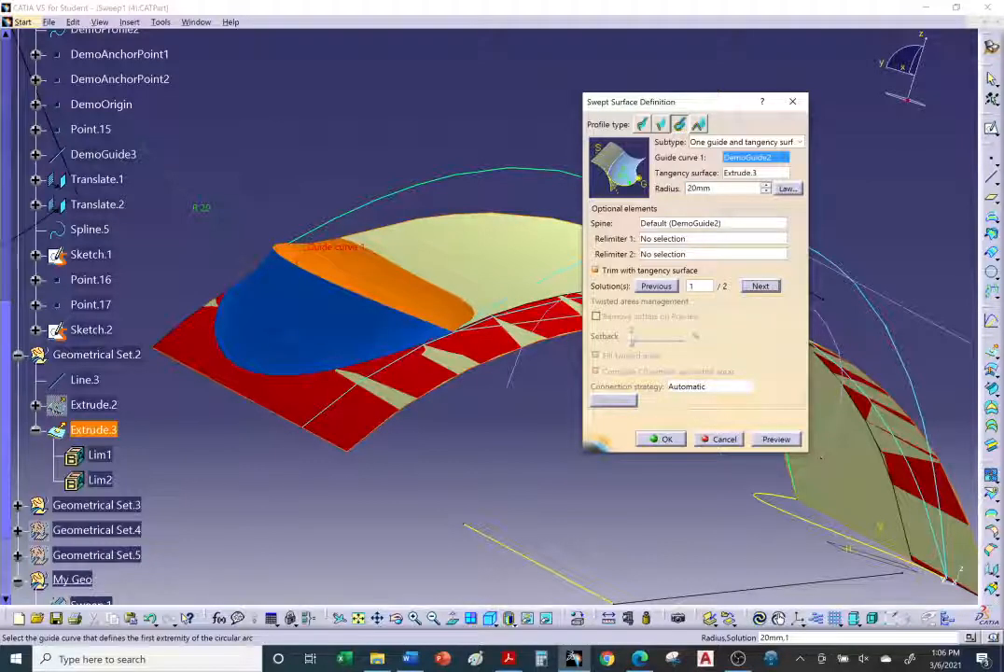
pyautogui.click(667, 440)
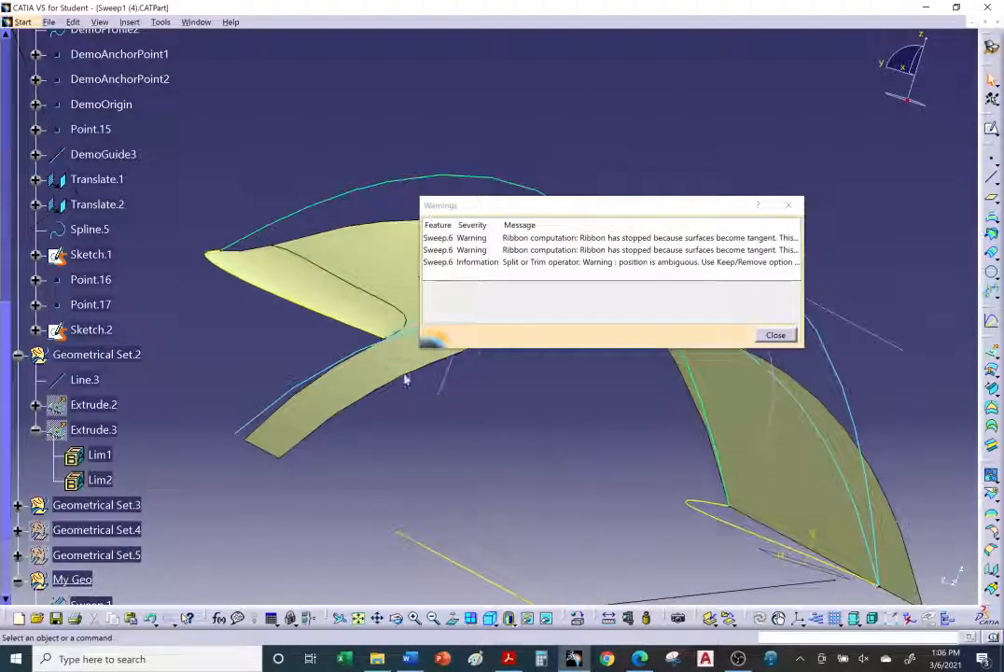
pyautogui.click(773, 334)
# Step: Read the tutorial's Limit curve and tangency surface section, then return to the model
pyautogui.moveTo(709, 355); pyautogui.dragTo(509, 392, button='middle')
pyautogui.moveTo(601, 444); pyautogui.dragTo(568, 439, button='middle')
pyautogui.hotkey('alt', 'Tab')
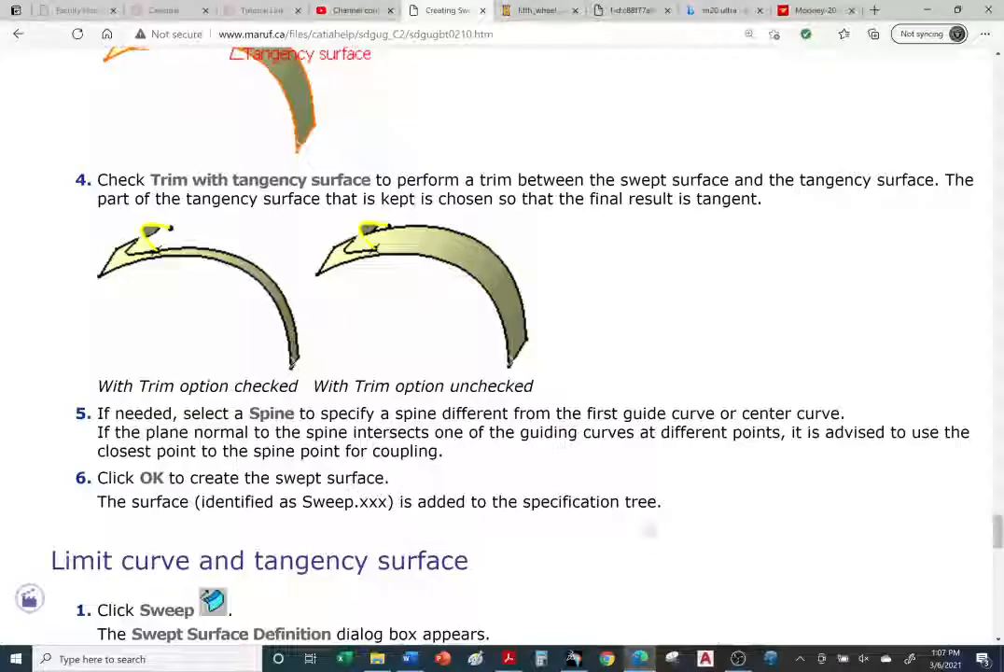
pyautogui.scroll(-5, 624, 469)
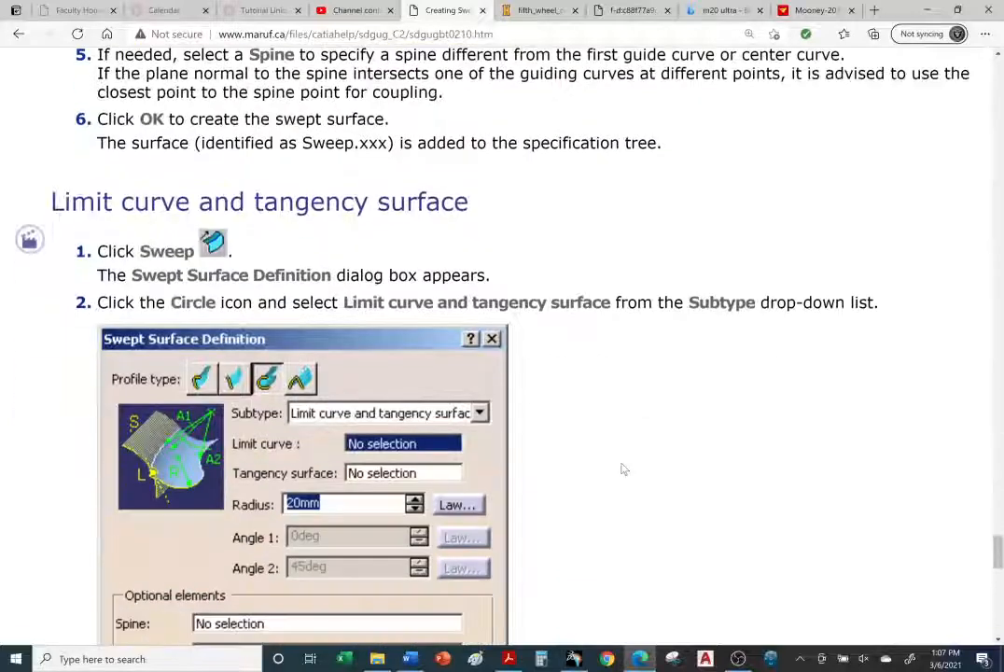
pyautogui.scroll(1, 620, 470)
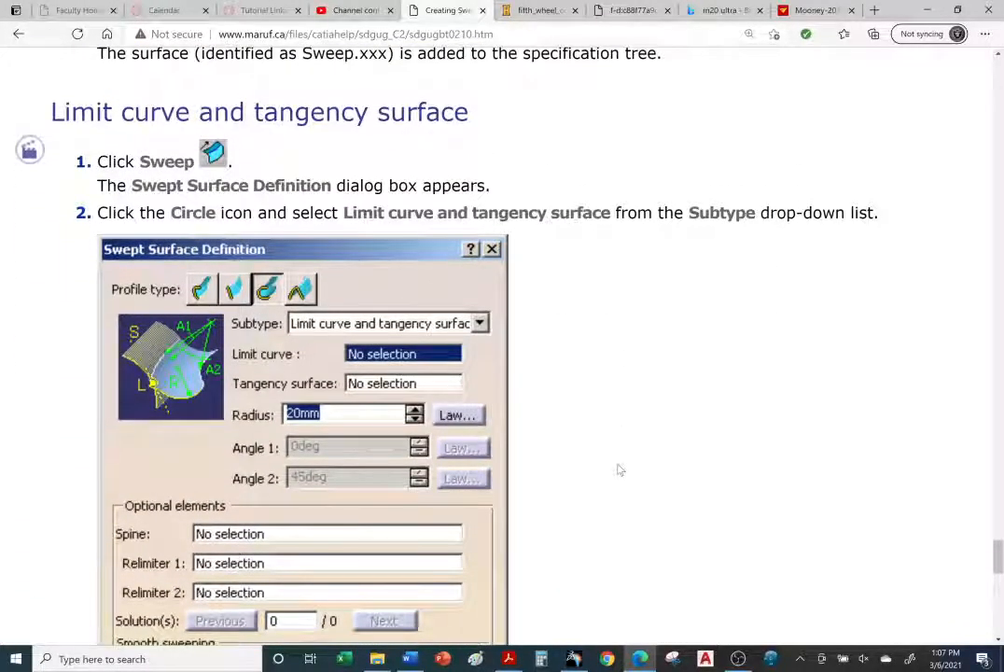
pyautogui.scroll(-5, 616, 471)
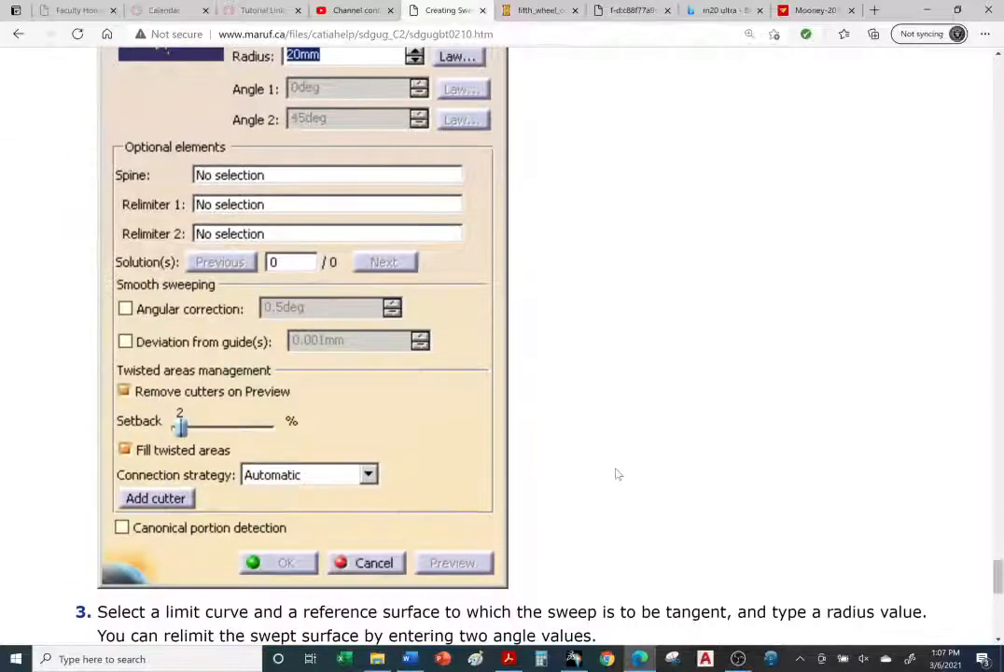
pyautogui.scroll(-3, 618, 471)
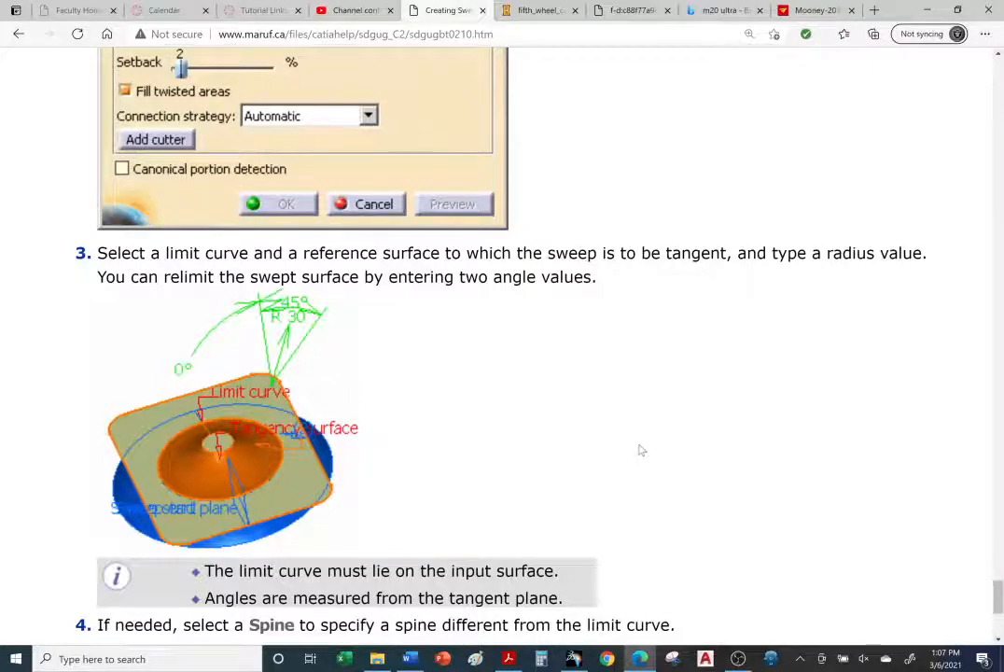
pyautogui.scroll(-4, 642, 451)
pyautogui.scroll(1, 643, 458)
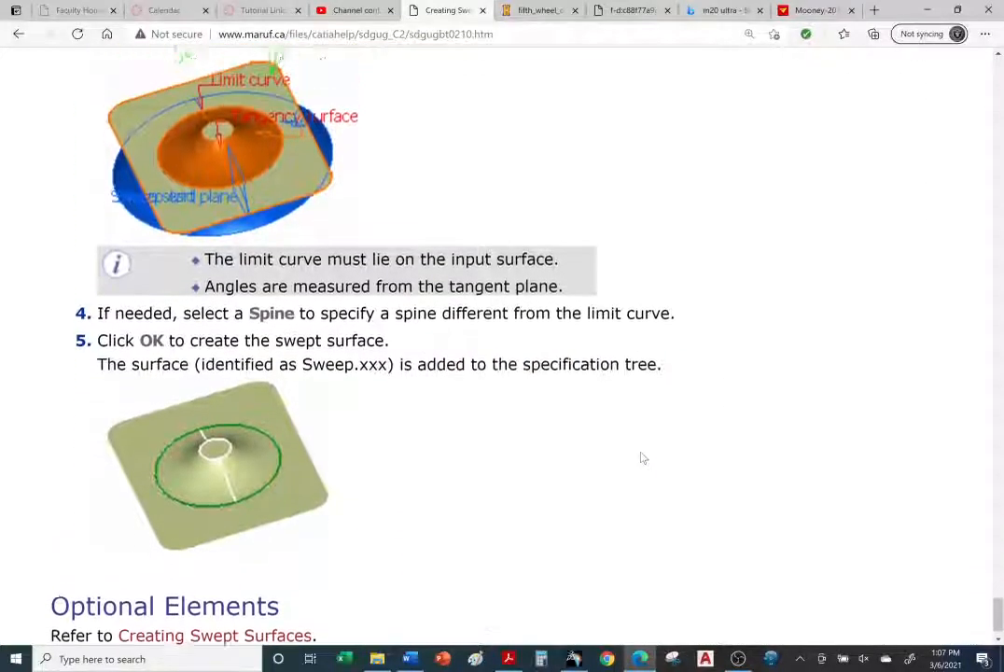
pyautogui.scroll(2, 643, 458)
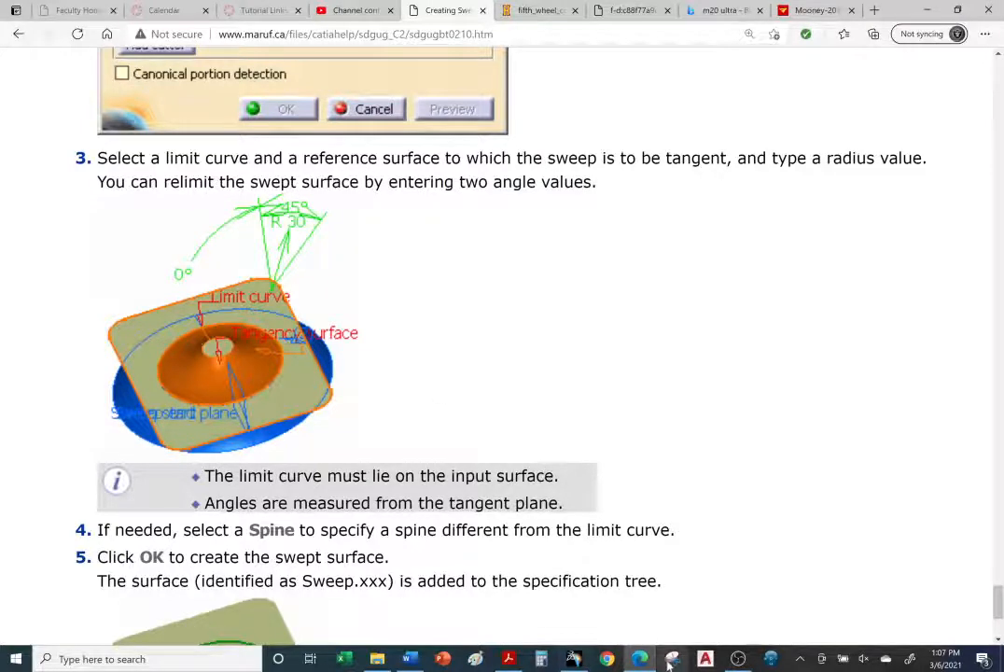
pyautogui.scroll(2, 523, 473)
pyautogui.scroll(-1, 522, 475)
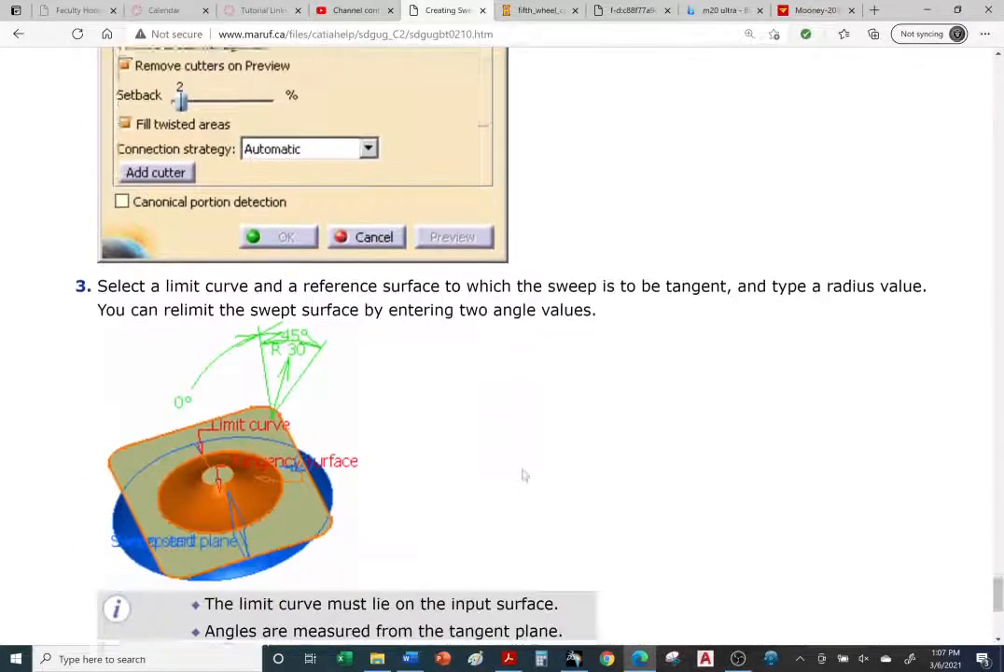
pyautogui.scroll(-1, 524, 475)
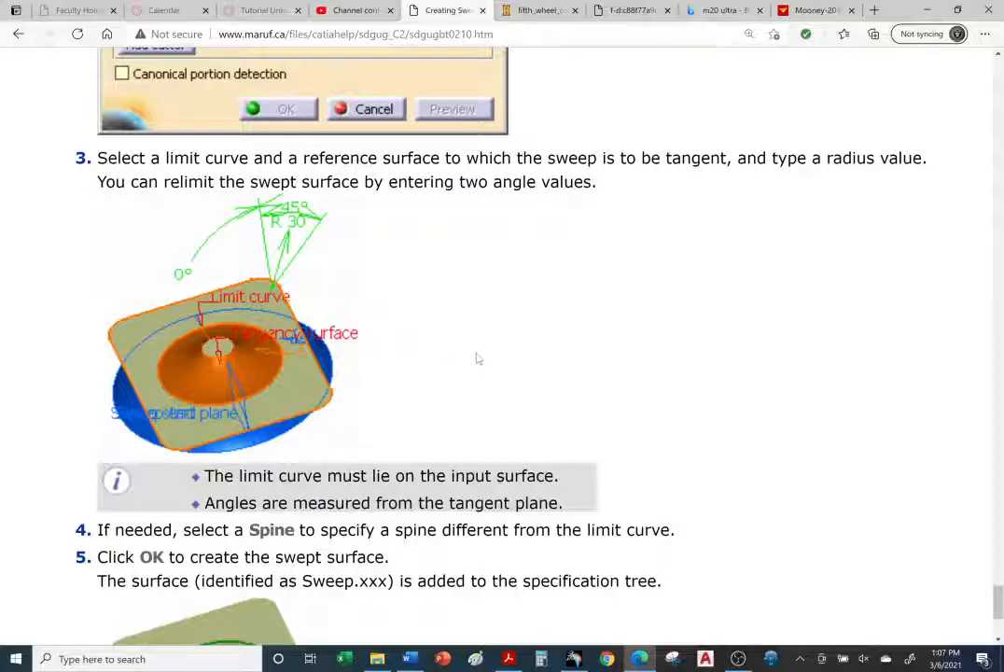
pyautogui.click(577, 659)
# Step: Hide the trimmed swept surface
pyautogui.moveTo(456, 197); pyautogui.dragTo(446, 223, button='middle')
pyautogui.rightClick(436, 225)
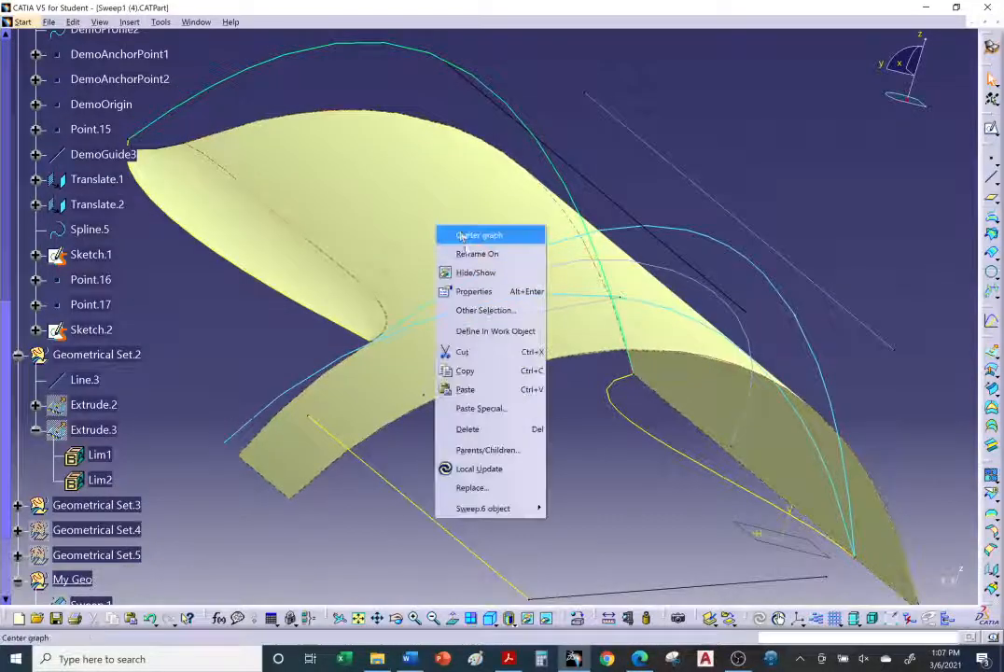
pyautogui.click(467, 273)
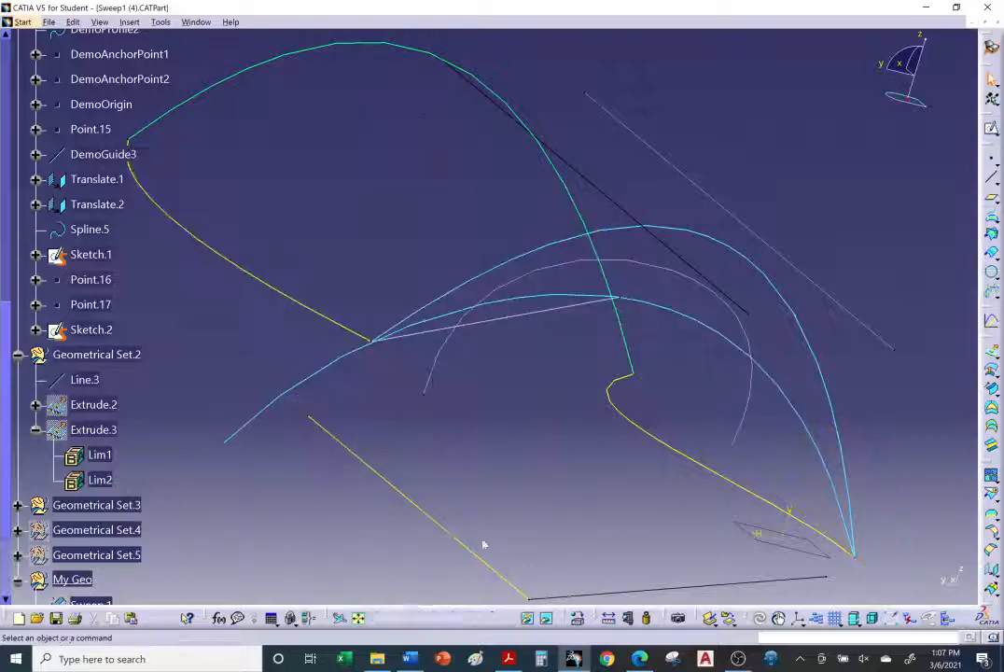
# Step: Bring Geometrical Set.5 with its fill surface from the hidden space into the visible space
pyautogui.click(546, 618)
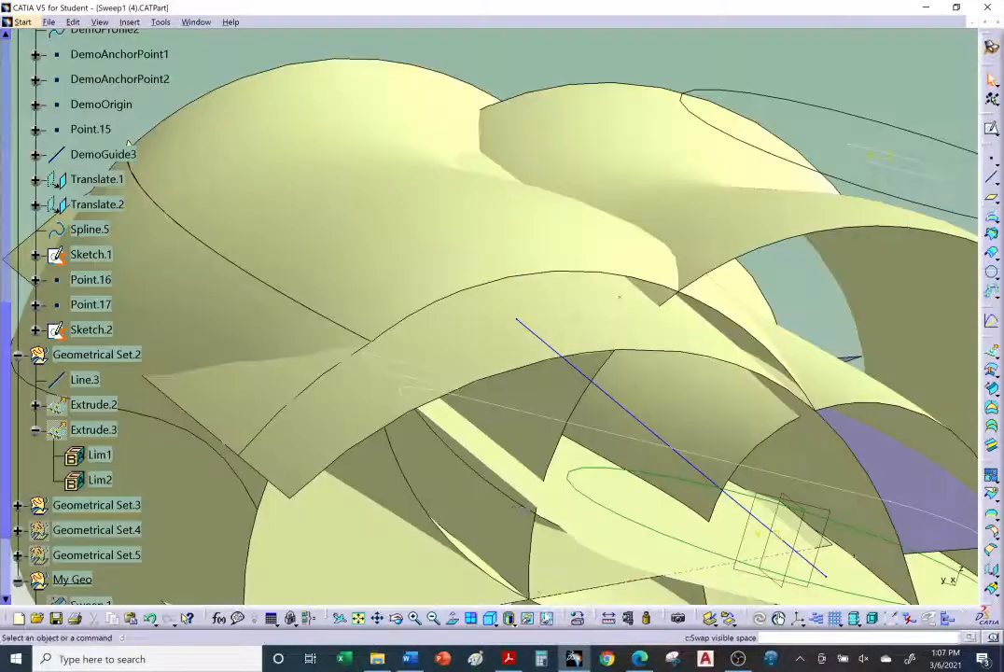
pyautogui.moveTo(496, 380); pyautogui.dragTo(652, 356, button='middle')
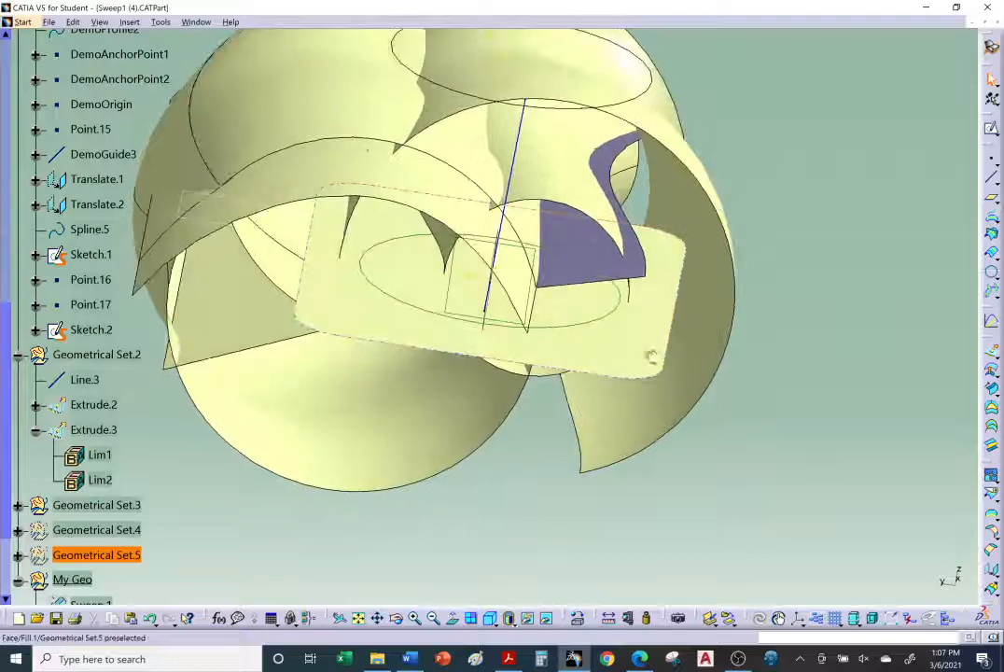
pyautogui.rightClick(648, 356)
pyautogui.click(667, 360)
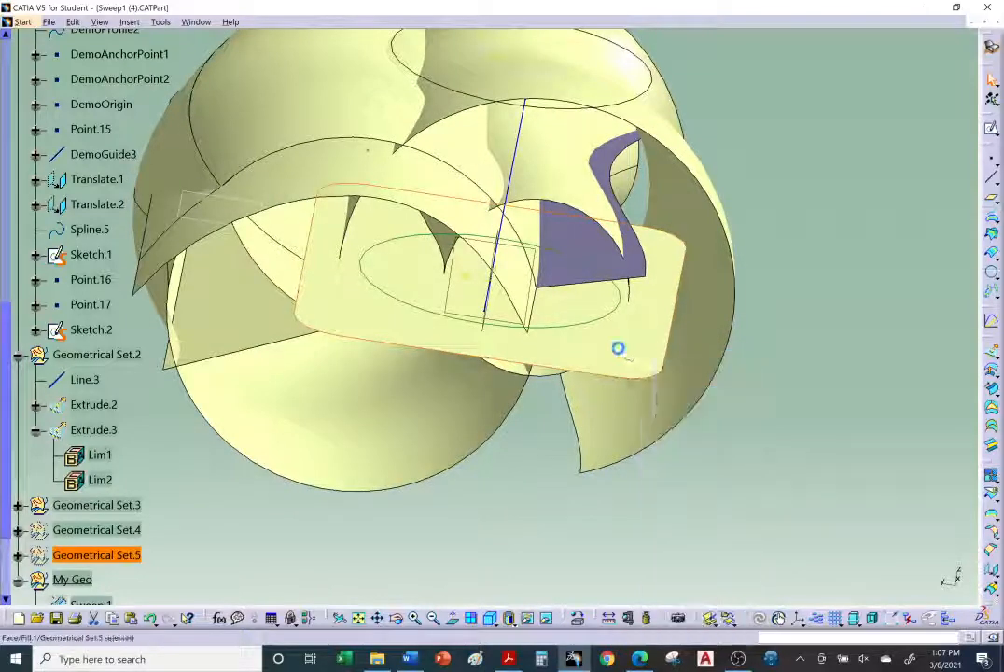
pyautogui.rightClick(618, 348)
pyautogui.click(653, 356)
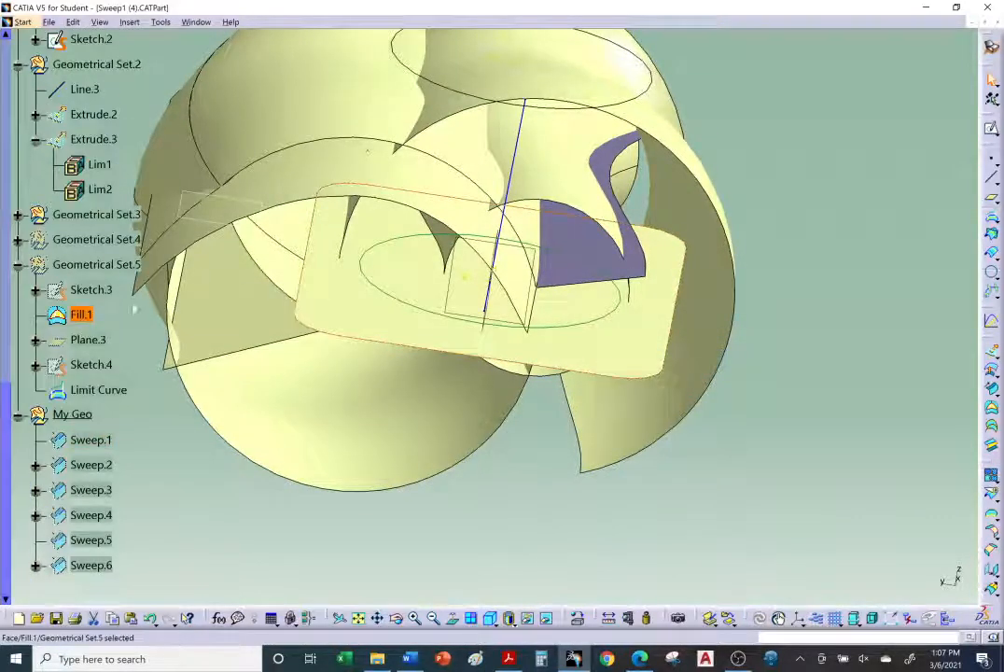
pyautogui.moveTo(154, 315); pyautogui.dragTo(259, 310, button='middle')
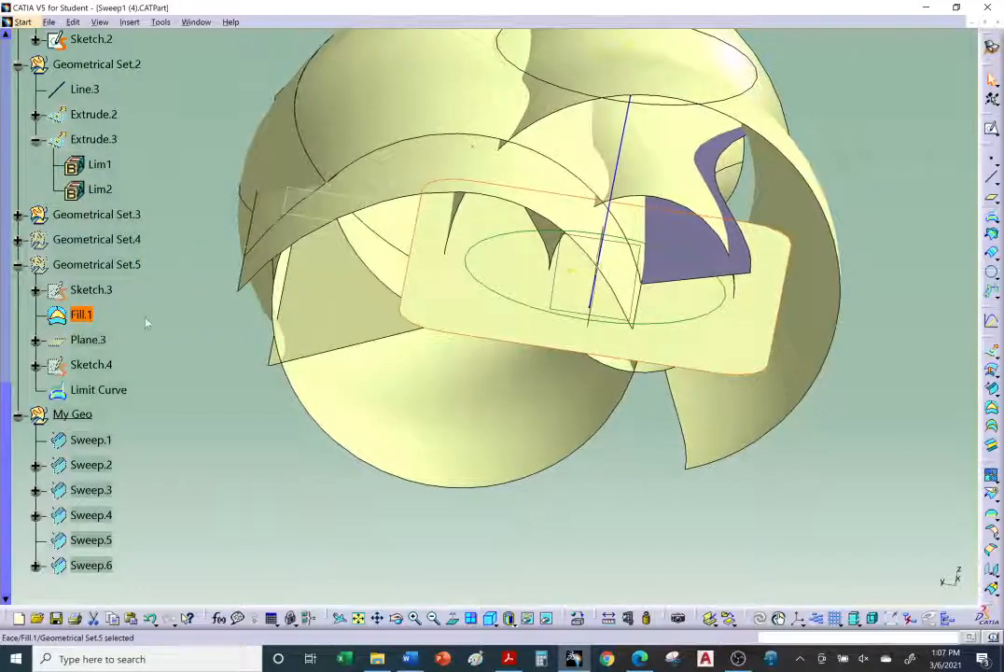
pyautogui.rightClick(105, 270)
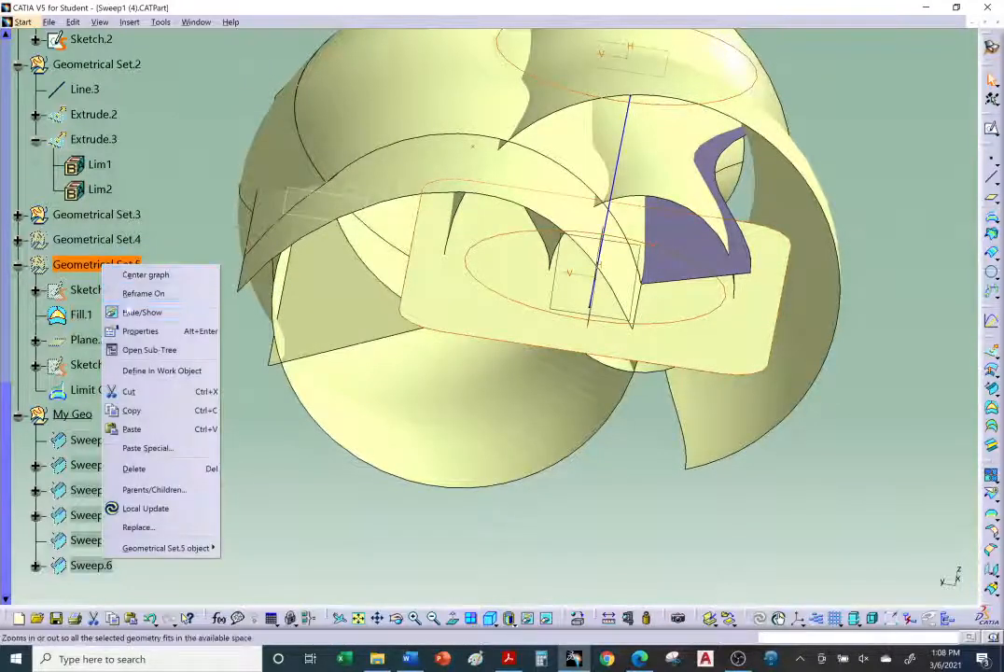
pyautogui.click(122, 312)
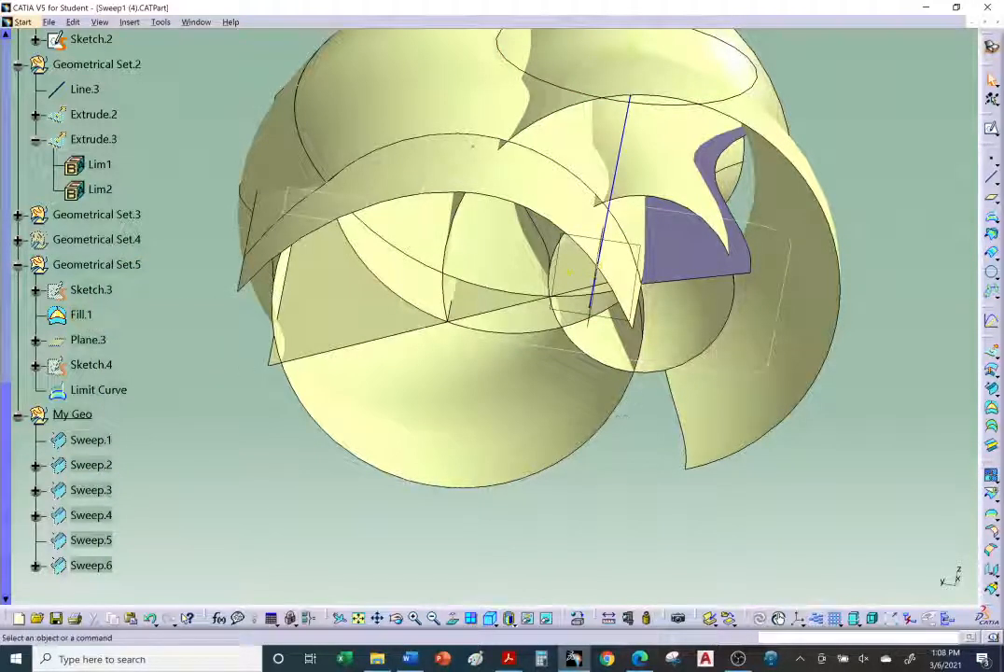
pyautogui.moveTo(640, 355); pyautogui.dragTo(642, 295, button='middle')
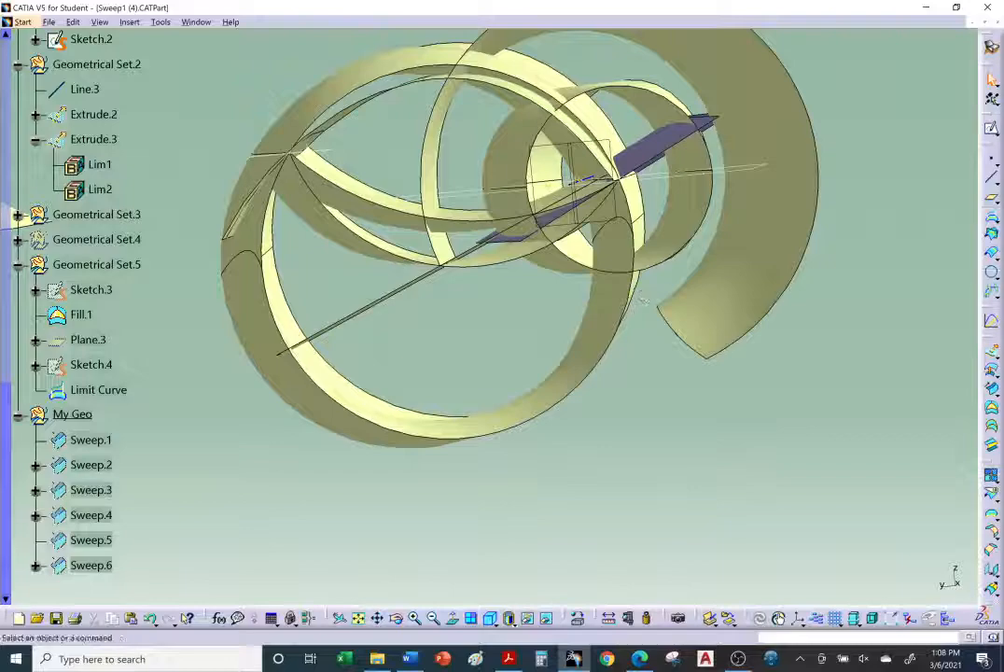
pyautogui.click(548, 616)
# Step: Start a circular-profile sweep and set its subtype to Limit curve and tangency surface
pyautogui.moveTo(567, 374); pyautogui.dragTo(563, 446, button='middle')
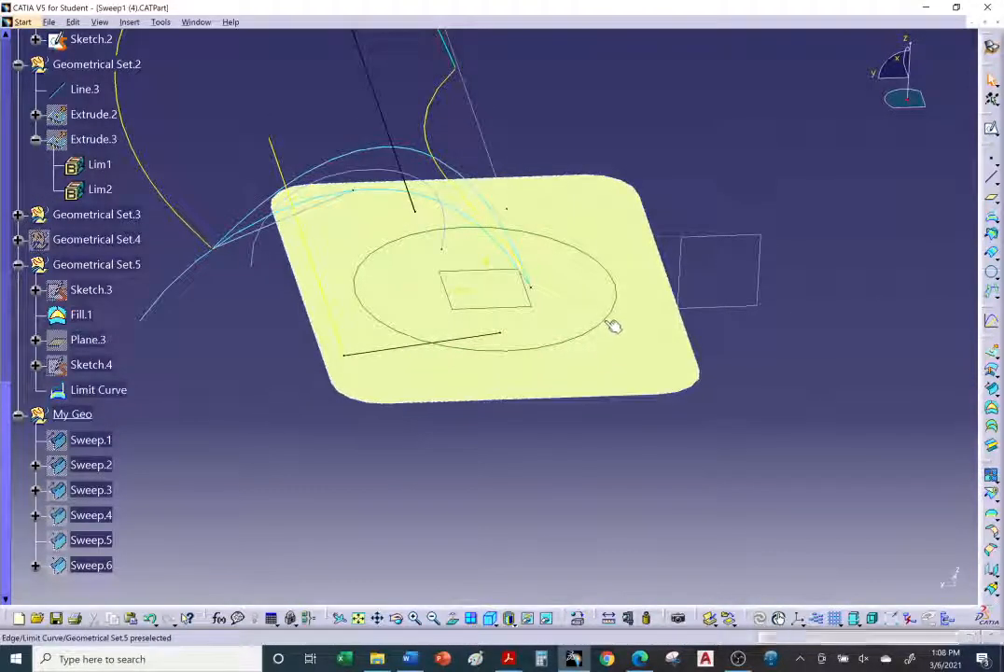
pyautogui.moveTo(613, 352); pyautogui.dragTo(640, 490, button='middle')
pyautogui.click(643, 476)
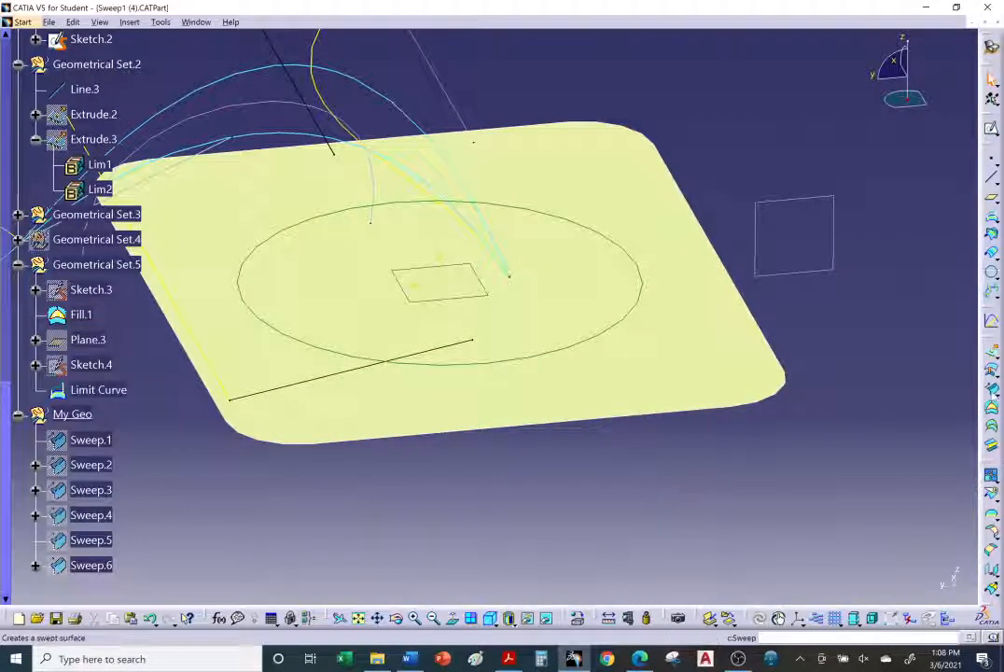
pyautogui.click(993, 390)
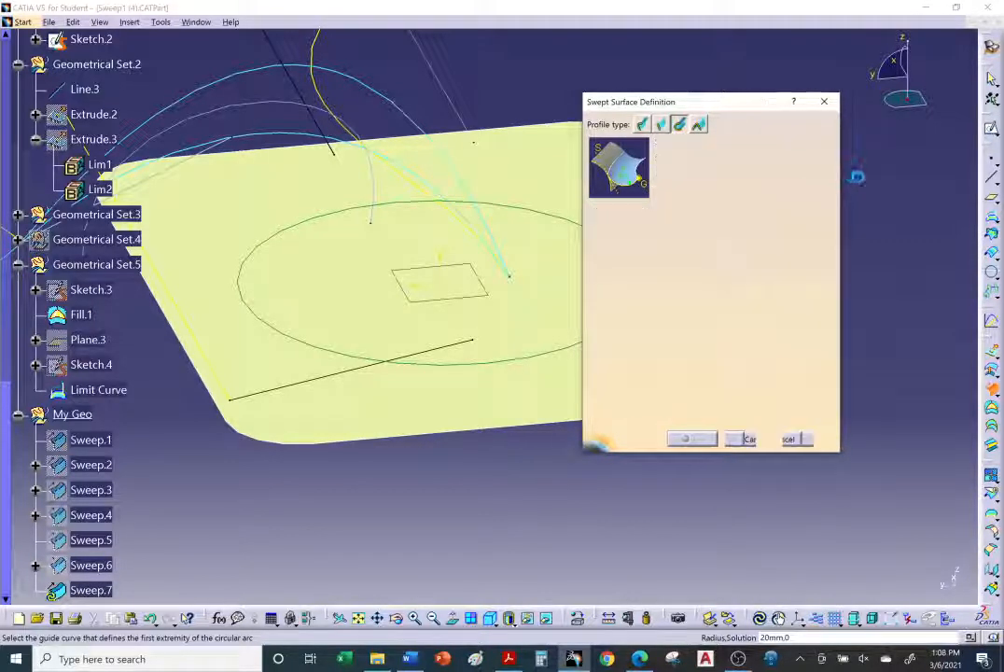
pyautogui.click(812, 142)
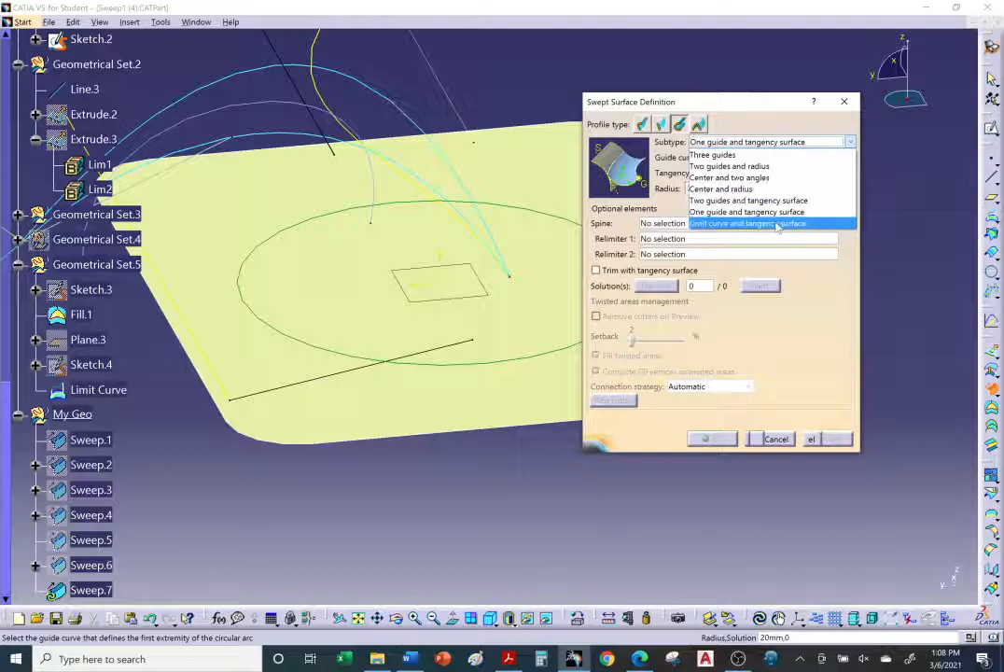
pyautogui.click(775, 224)
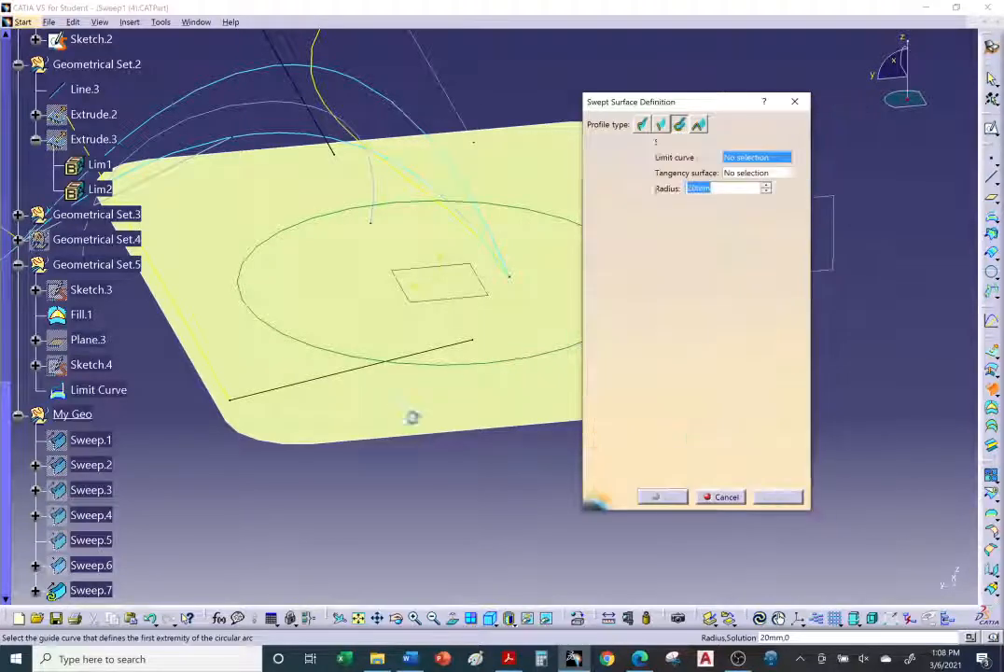
# Step: Pick the Limit Curve as limit curve and Fill.1 as tangency surface, then preview the sweep
pyautogui.moveTo(412, 417)
pyautogui.mouseDown(button='middle')
pyautogui.moveTo(367, 437)
pyautogui.moveTo(395, 423)
pyautogui.mouseUp(button='middle')
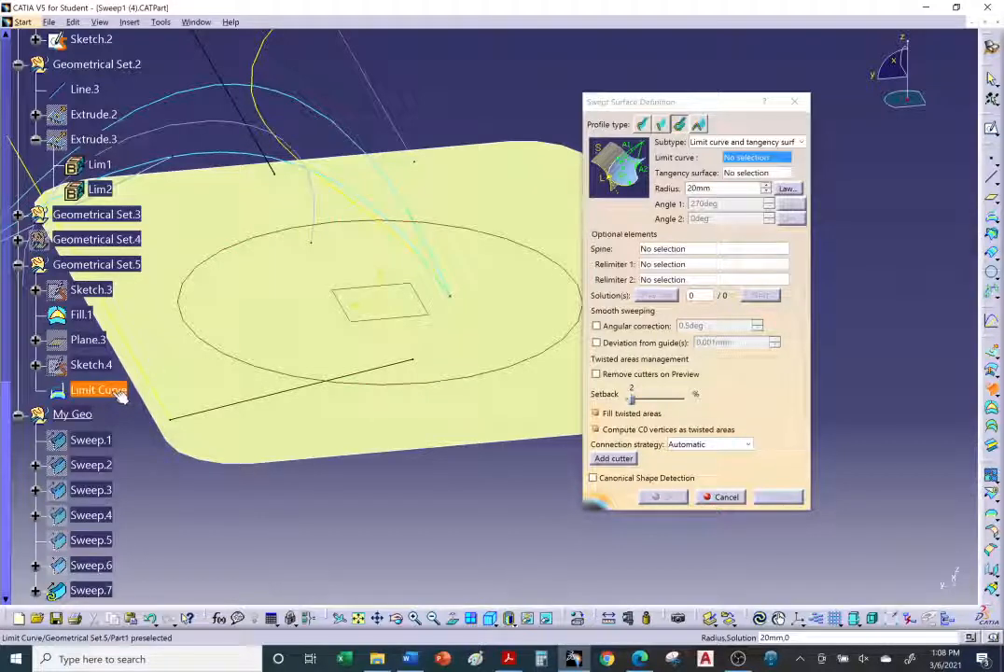
pyautogui.click(246, 363)
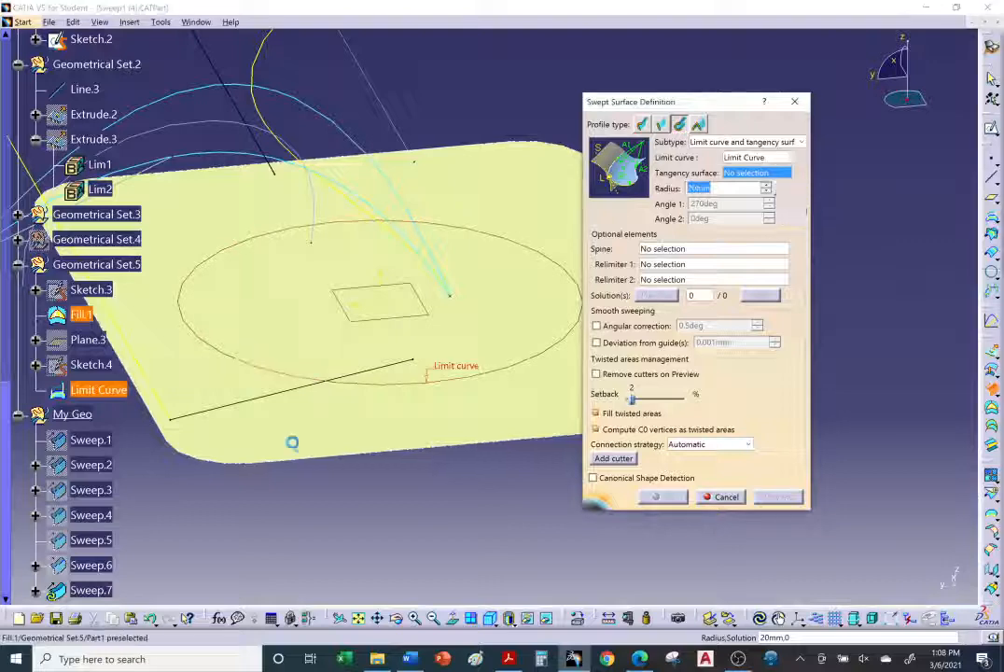
pyautogui.click(373, 426)
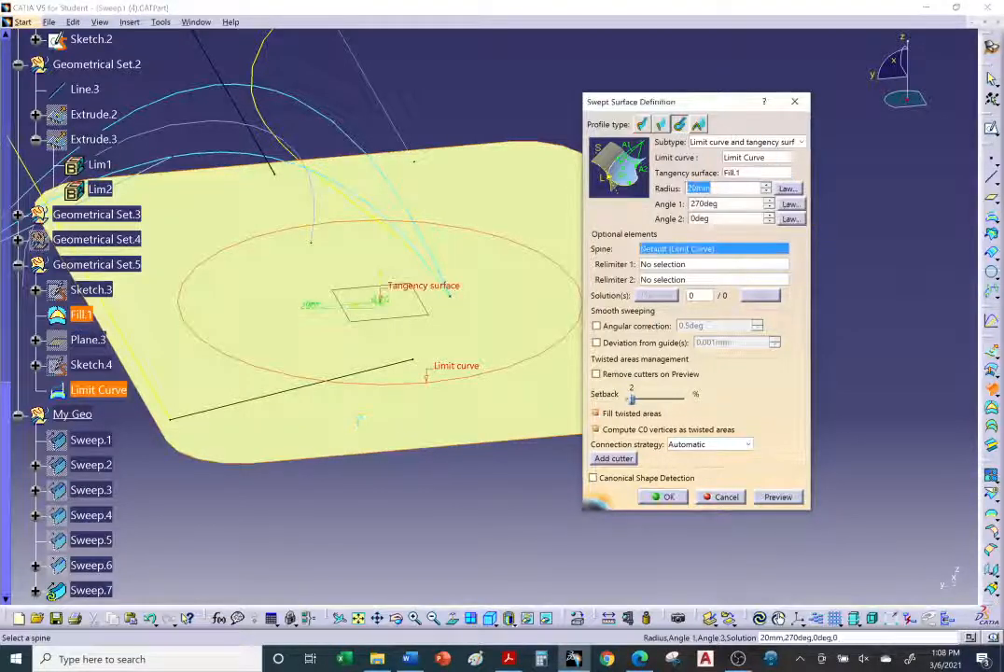
pyautogui.moveTo(688, 101); pyautogui.dragTo(819, 110)
pyautogui.keyDown('ctrl'); pyautogui.moveTo(560, 471); pyautogui.dragTo(552, 479, button='middle'); pyautogui.keyUp('ctrl')
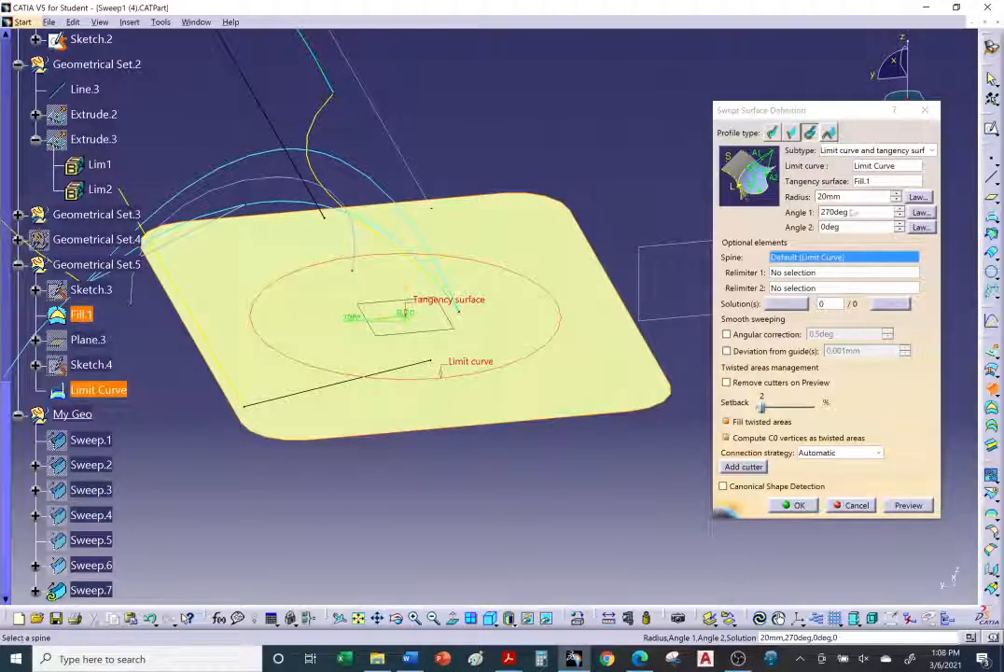
pyautogui.click(902, 507)
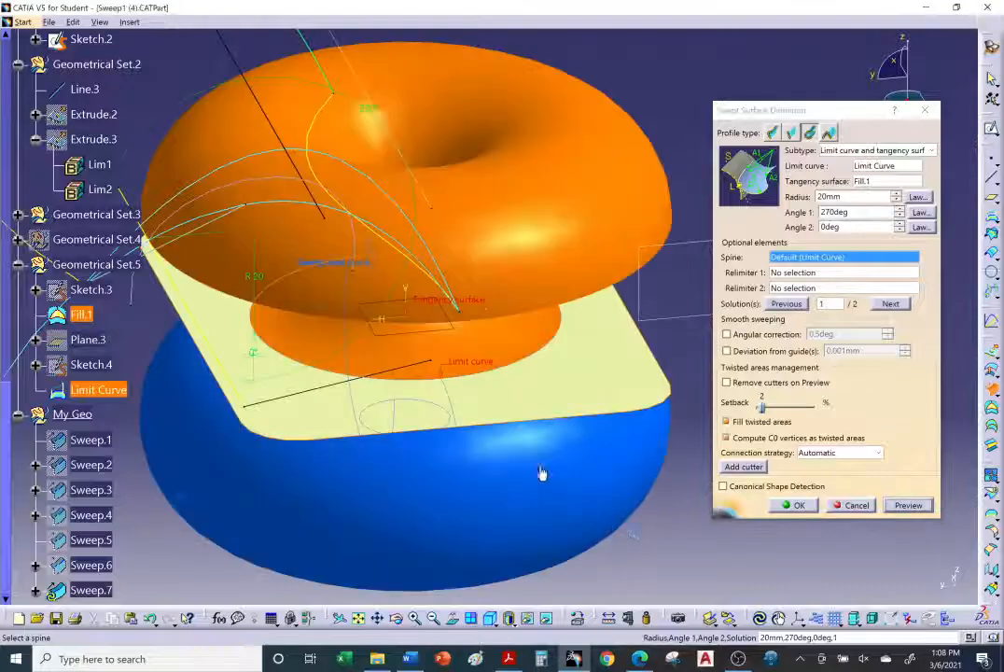
# Step: Set the sweep's Angle 1 to 180deg and preview the result
pyautogui.moveTo(543, 475); pyautogui.dragTo(482, 390, button='middle')
pyautogui.moveTo(476, 365); pyautogui.dragTo(419, 336, button='middle')
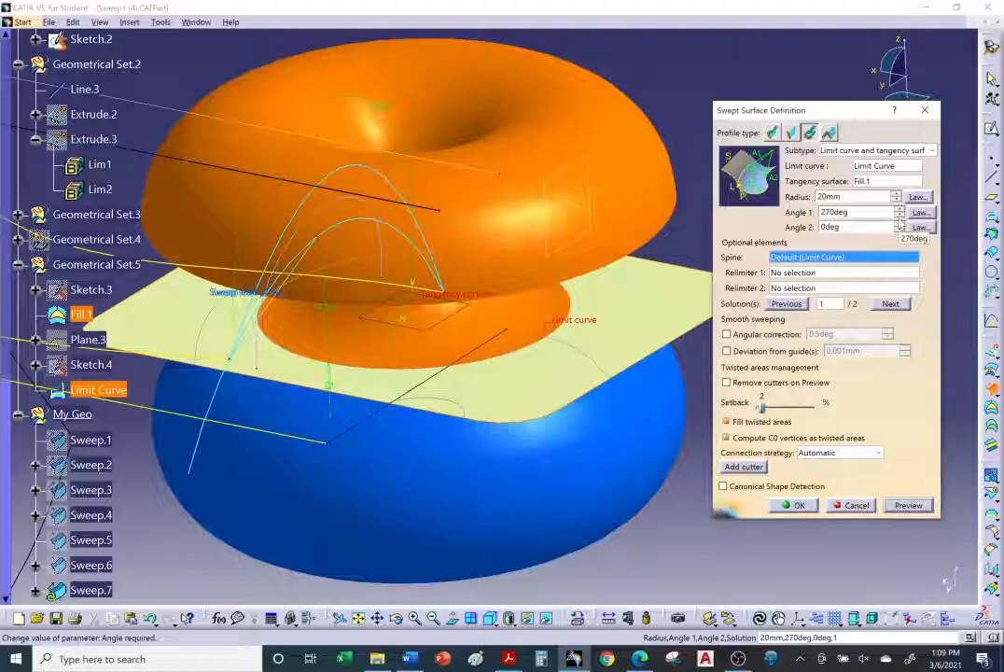
pyautogui.click(900, 217)
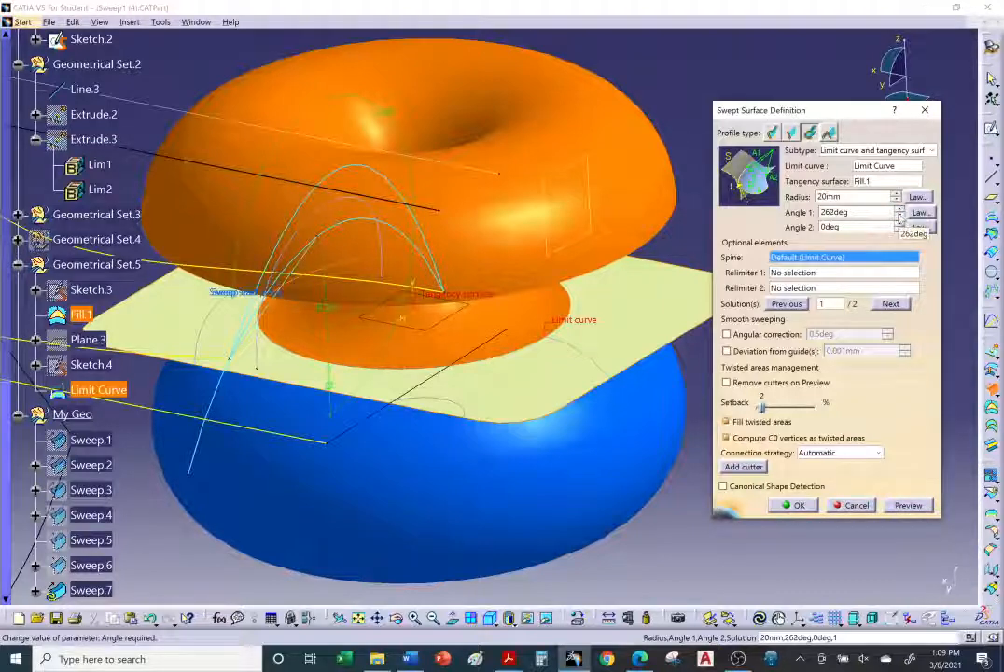
pyautogui.press('Return')
pyautogui.write('18')
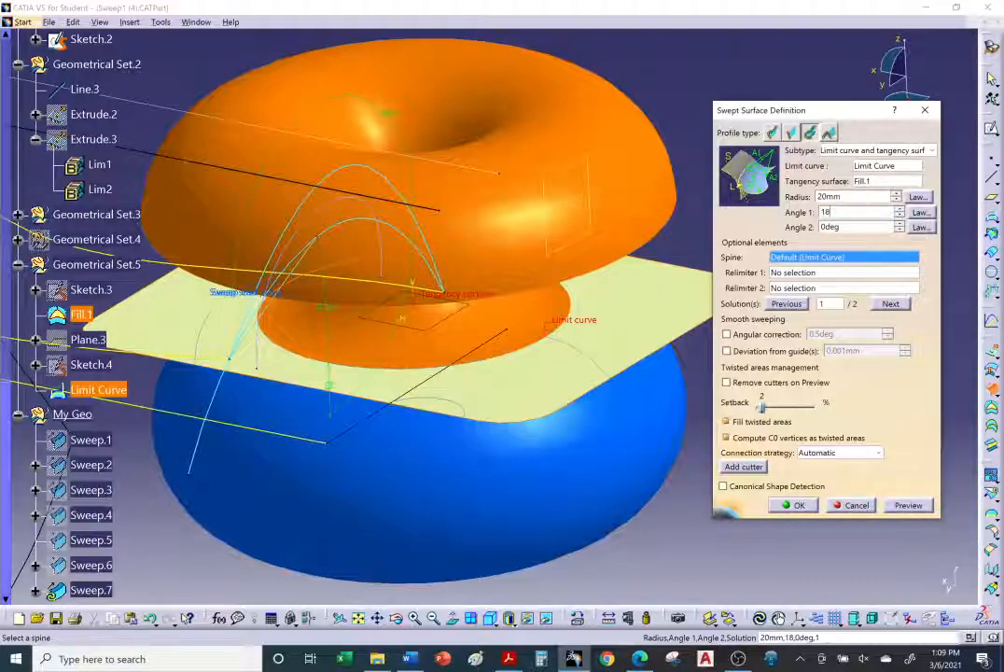
pyautogui.write('0')
pyautogui.click(911, 505)
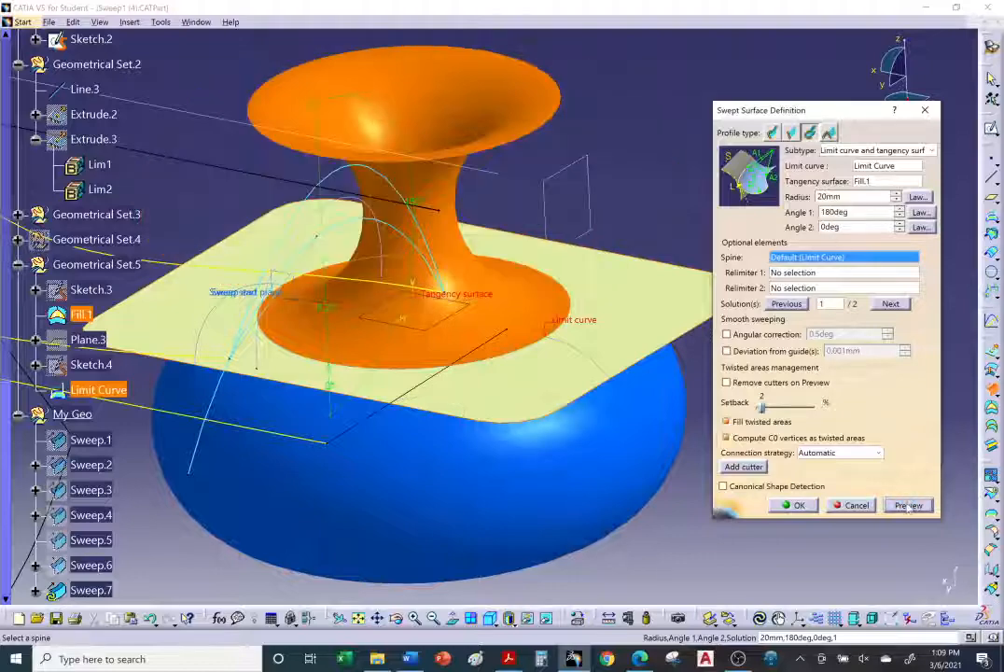
# Step: Switch the sweep to solution 2
pyautogui.moveTo(546, 370); pyautogui.dragTo(607, 383, button='middle')
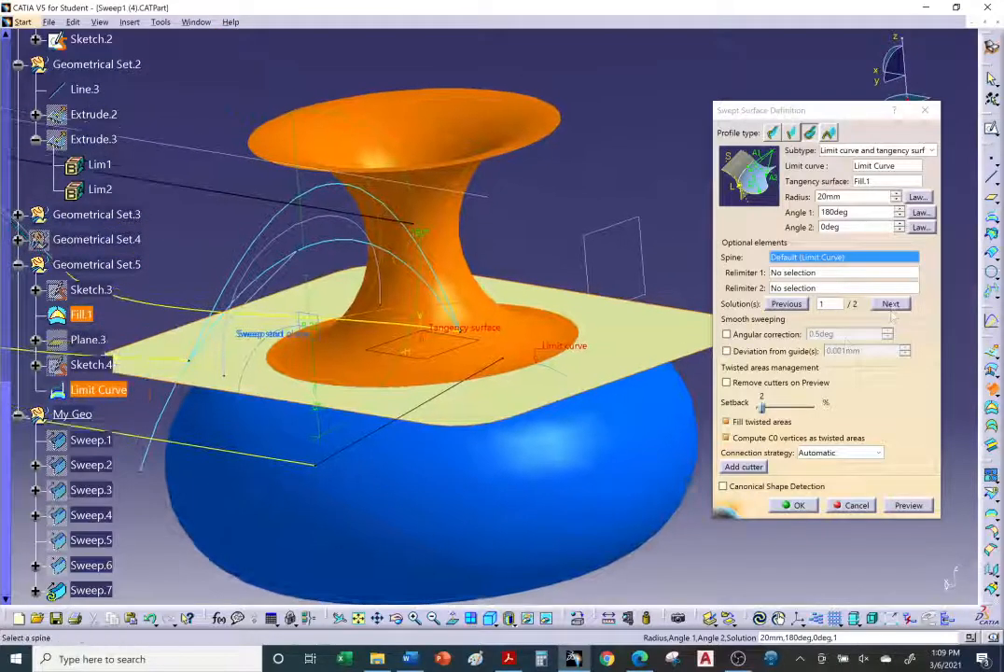
pyautogui.click(891, 304)
pyautogui.moveTo(504, 392); pyautogui.dragTo(520, 464, button='middle')
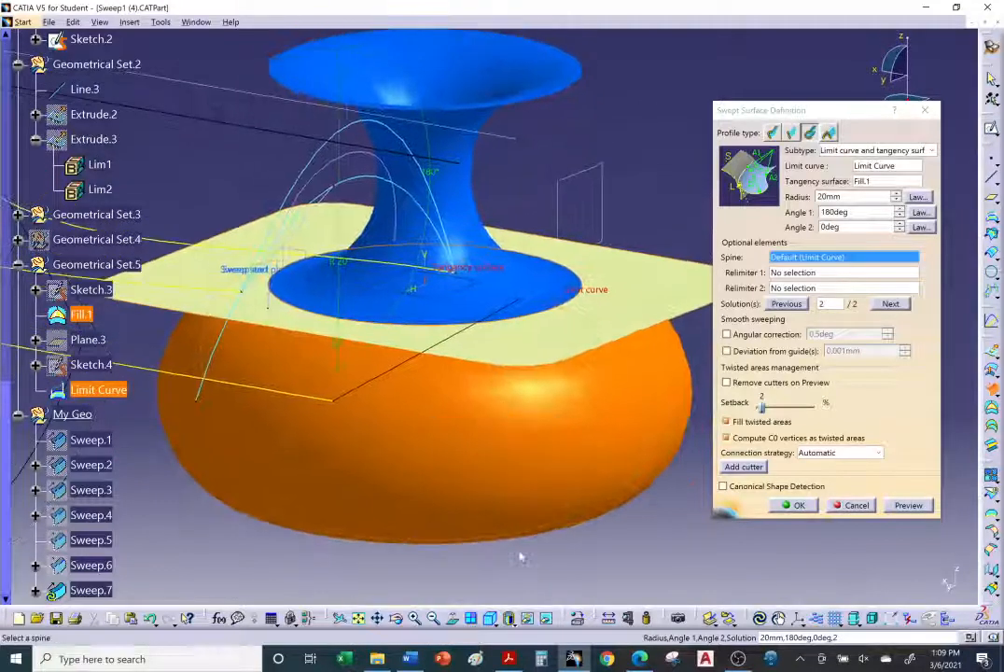
# Step: Read the tutorial's Limit curve and tangency surface steps, then return to the model
pyautogui.click(641, 659)
pyautogui.scroll(1, 266, 436)
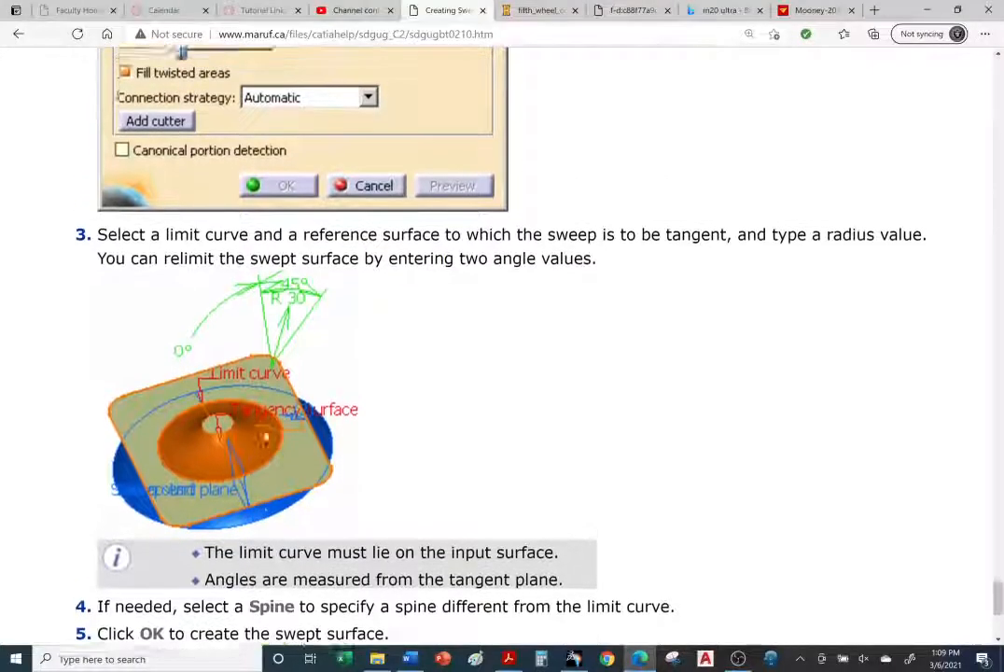
pyautogui.scroll(-3, 267, 437)
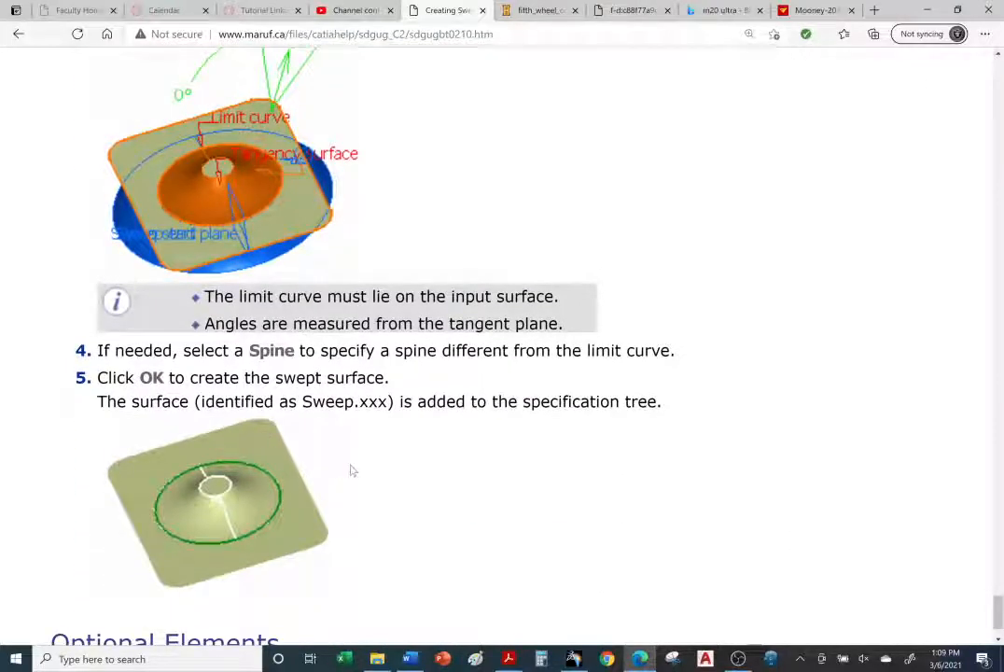
pyautogui.scroll(-2, 352, 471)
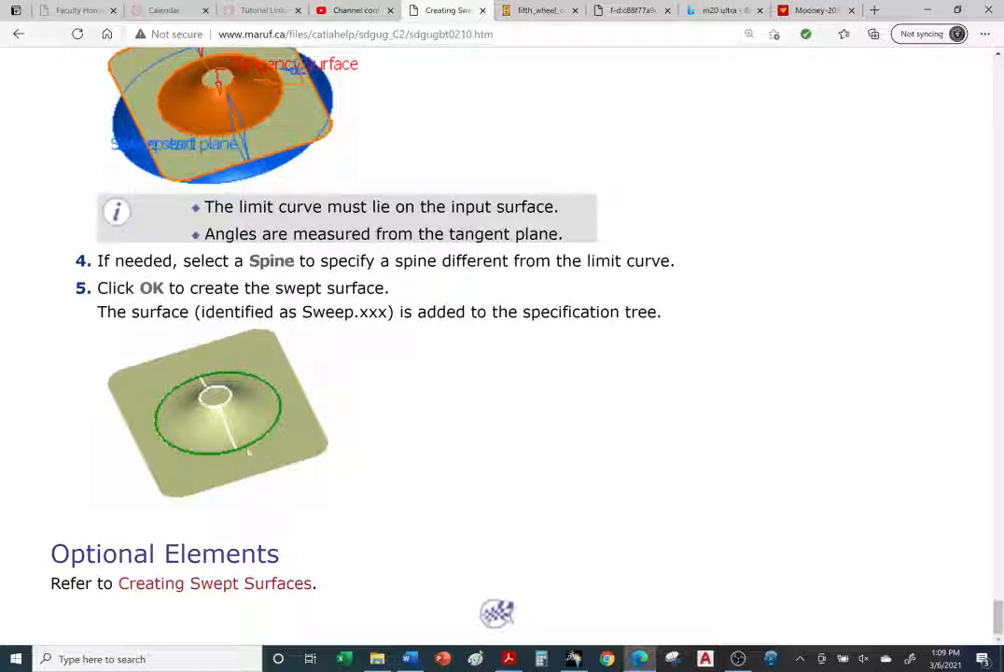
pyautogui.scroll(14, 262, 435)
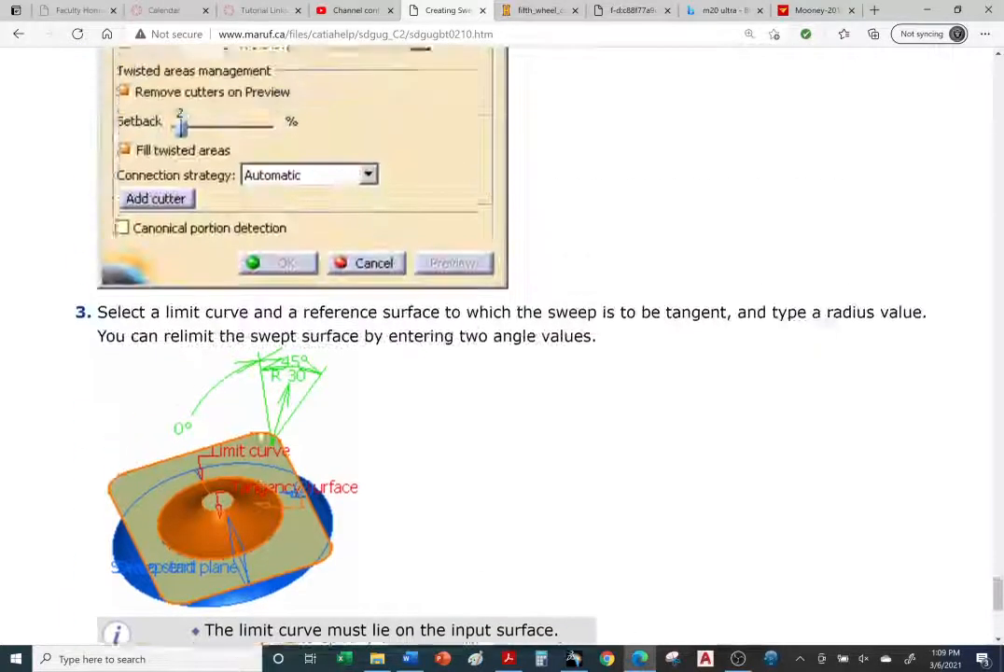
pyautogui.scroll(6, 262, 434)
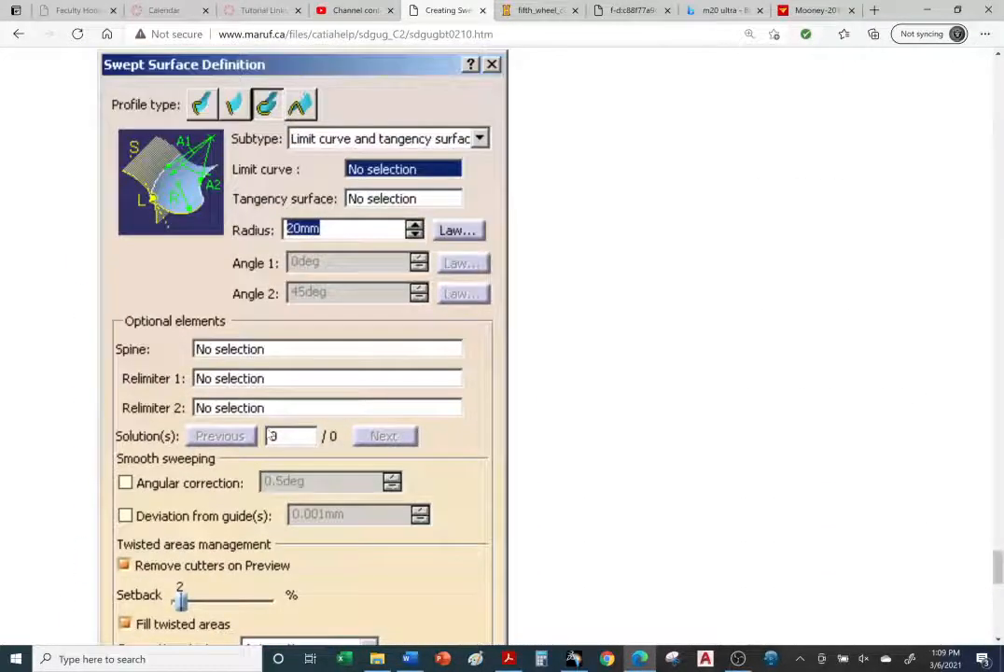
pyautogui.scroll(-8, 270, 435)
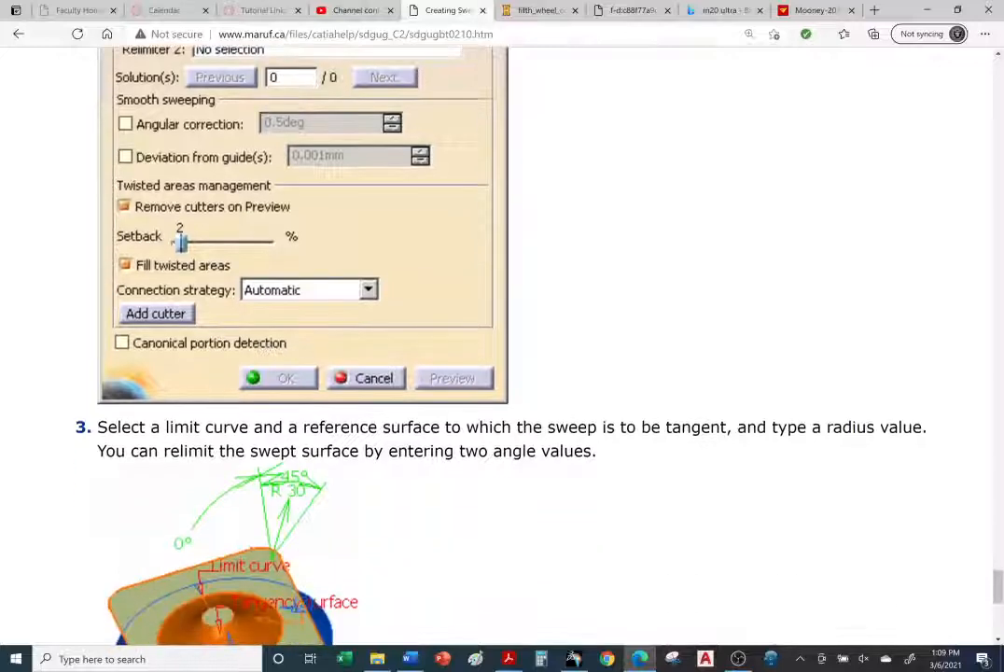
pyautogui.scroll(-6, 476, 392)
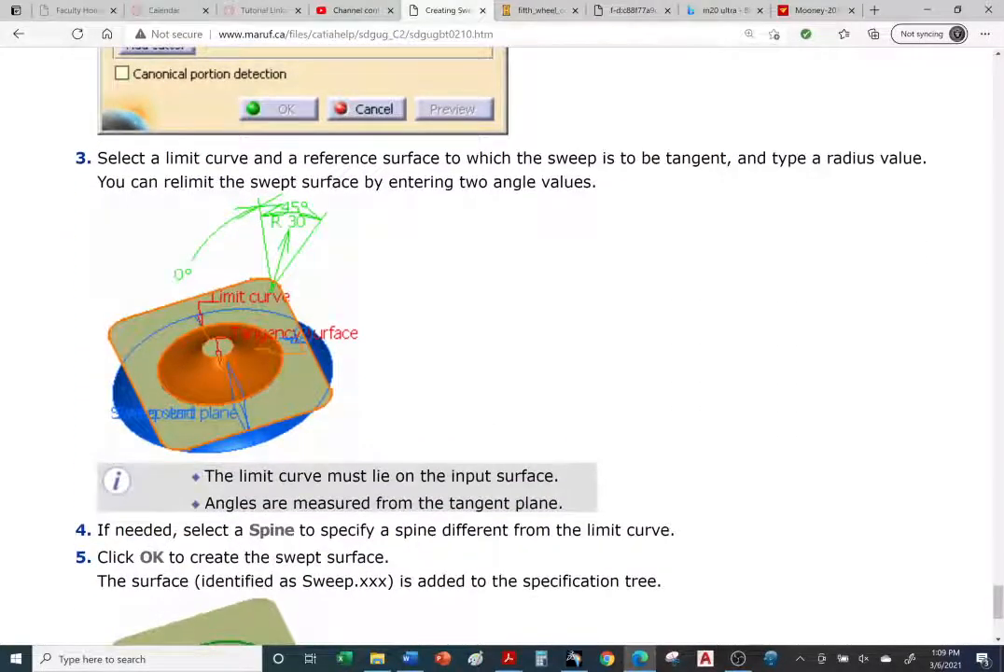
pyautogui.scroll(-6, 290, 532)
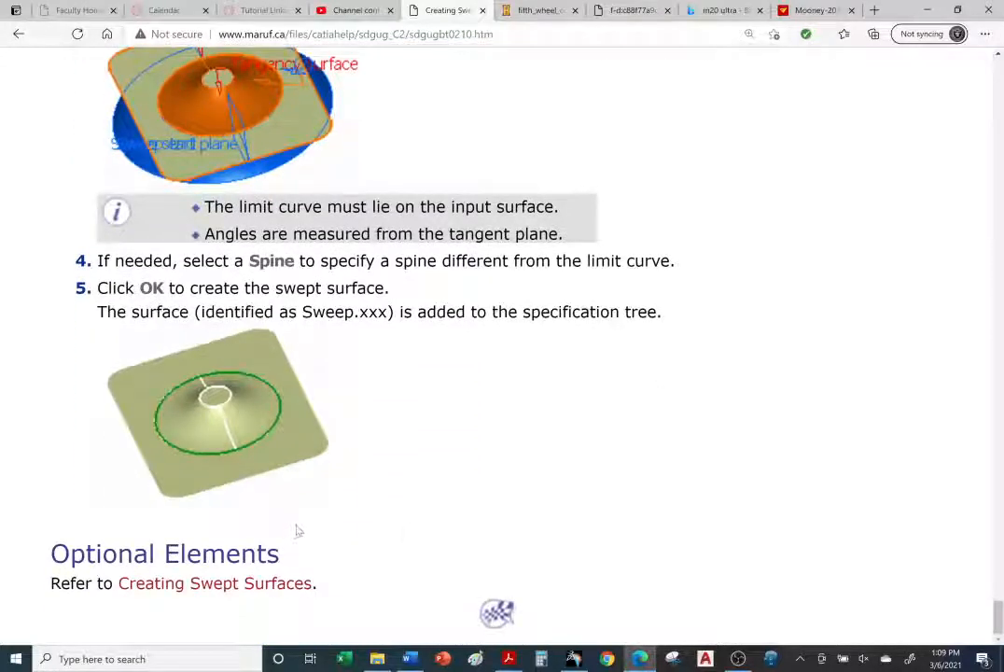
pyautogui.click(574, 662)
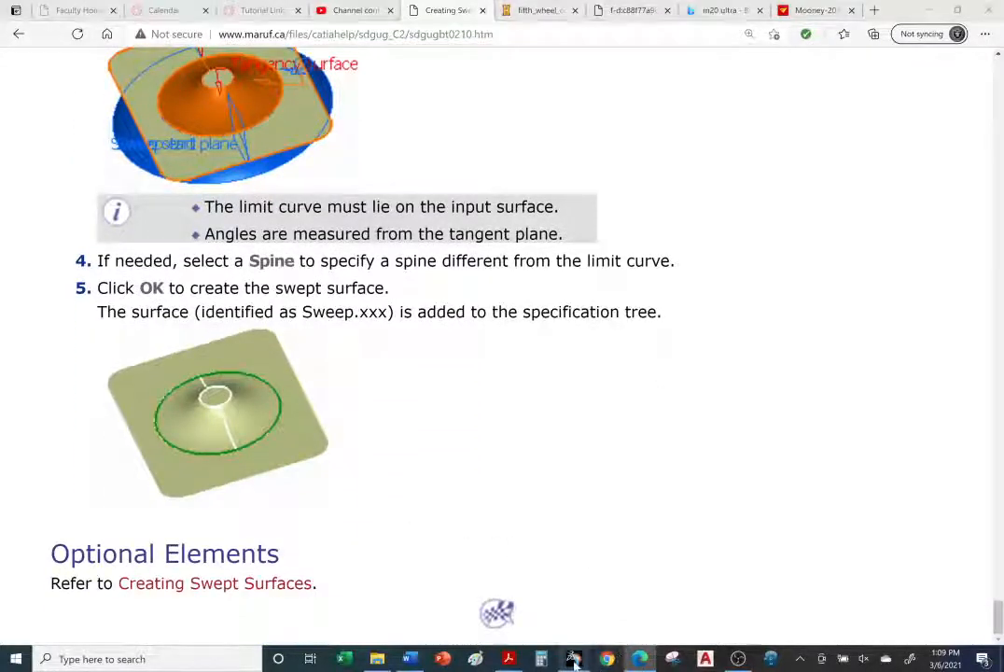
# Step: Set the sweep's Angle 1 to 30deg and preview the result
pyautogui.moveTo(539, 516); pyautogui.dragTo(528, 439, button='middle')
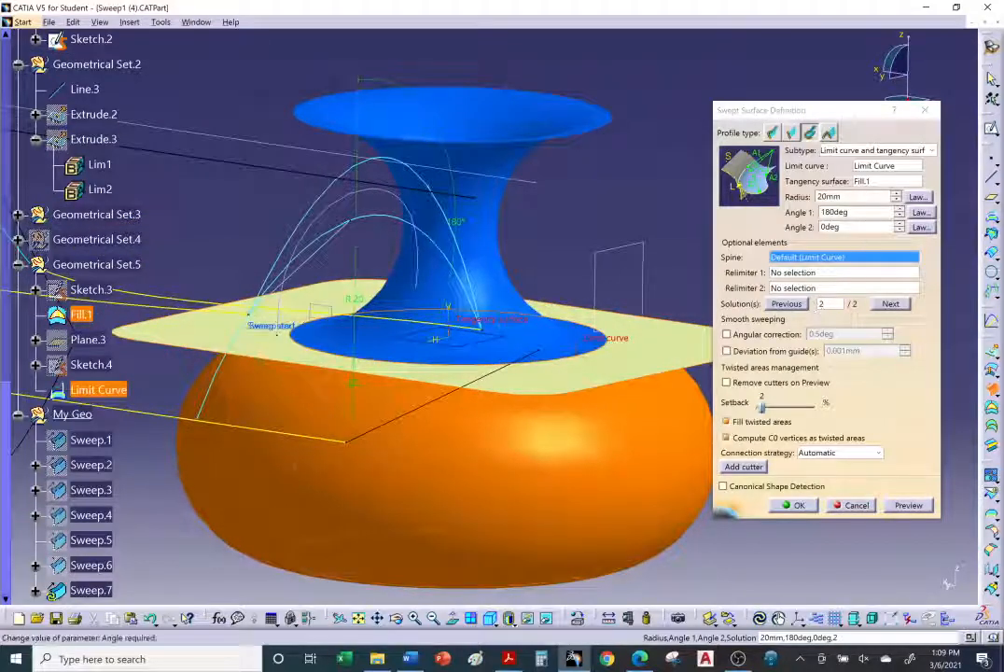
pyautogui.moveTo(852, 213); pyautogui.dragTo(814, 214)
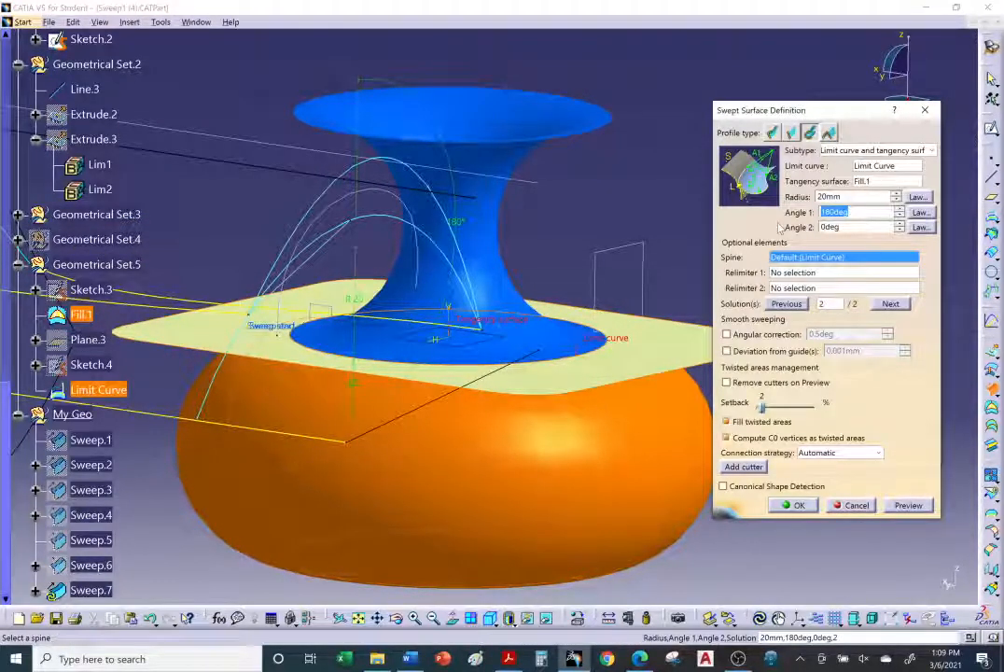
pyautogui.write('30')
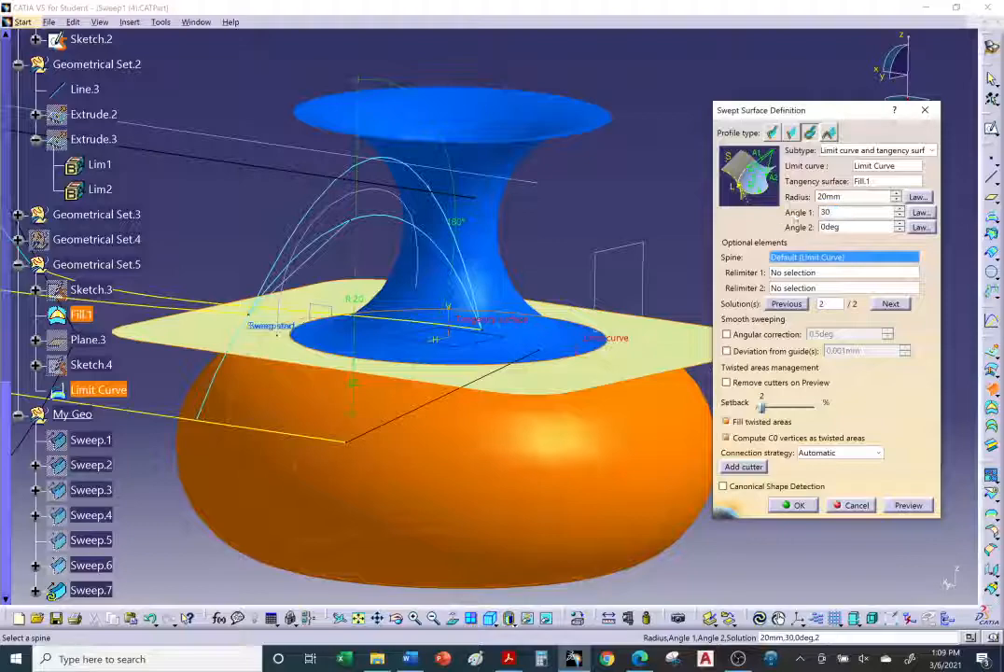
pyautogui.click(914, 508)
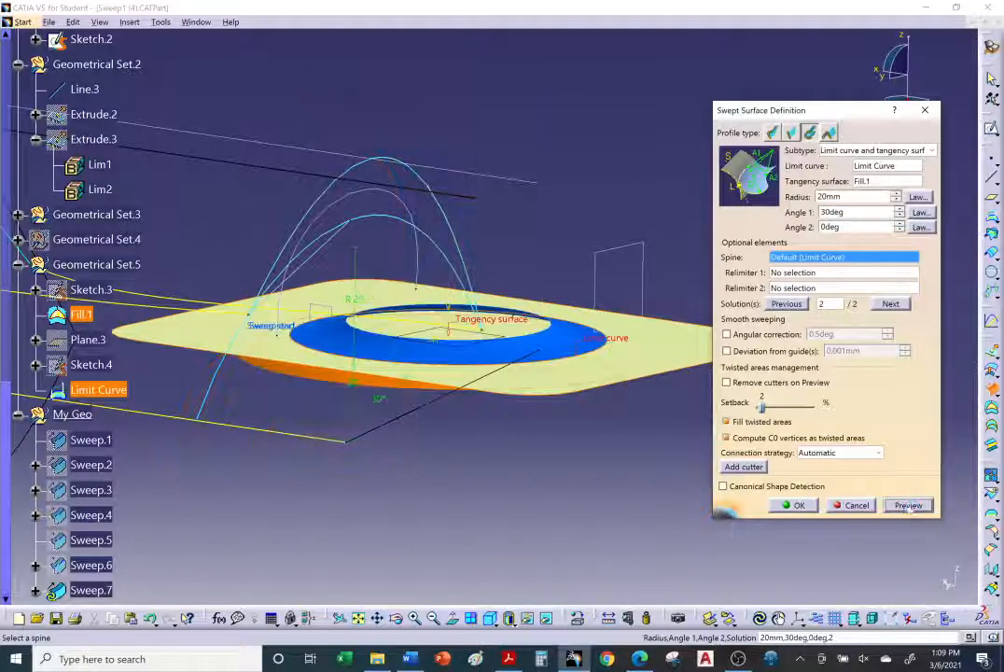
# Step: Set Angle 1 to 45deg and switch the sweep to solution 1
pyautogui.moveTo(613, 352); pyautogui.dragTo(555, 273, button='middle')
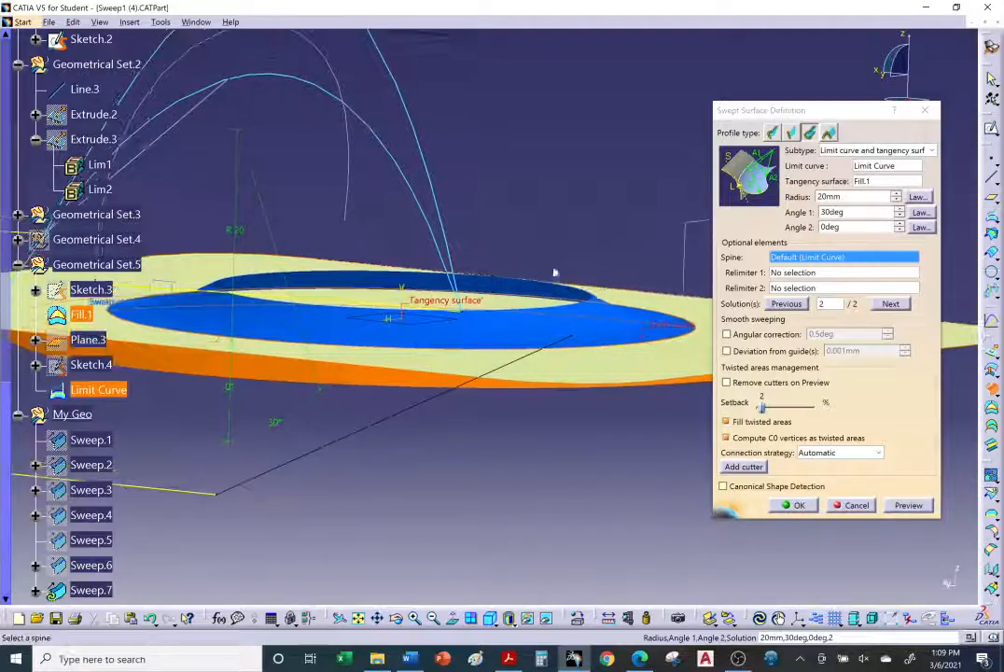
pyautogui.doubleClick(830, 212)
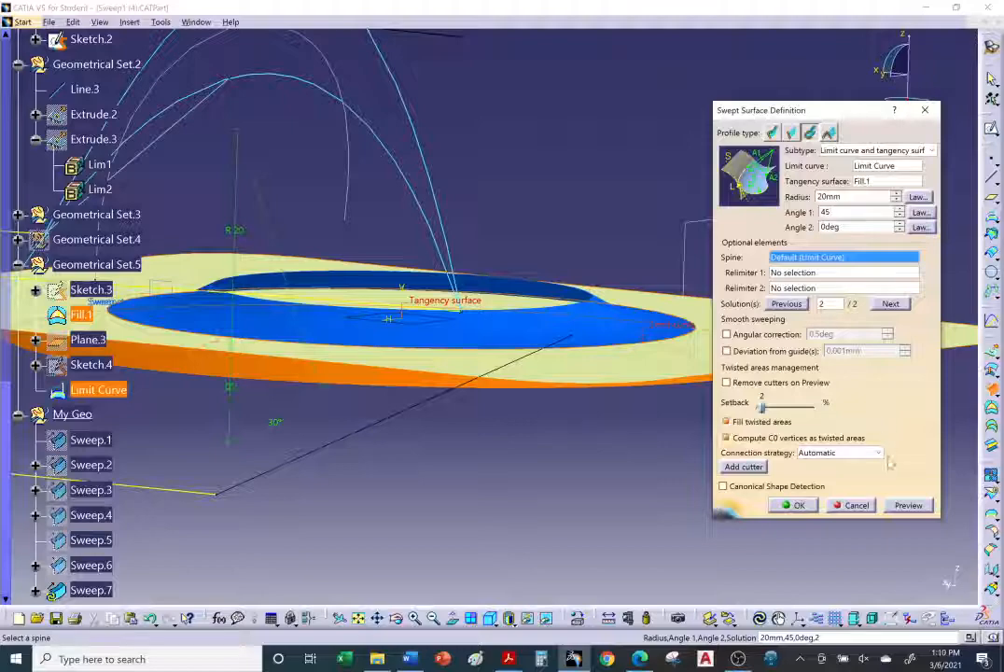
pyautogui.press('Return')
pyautogui.moveTo(419, 219); pyautogui.dragTo(664, 377, button='middle')
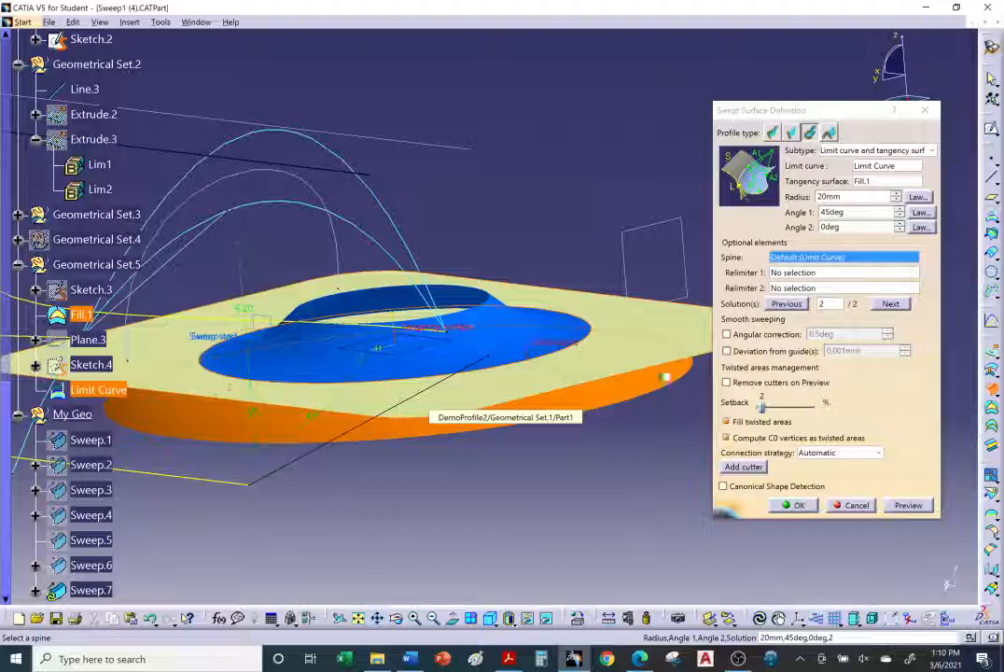
pyautogui.click(495, 340)
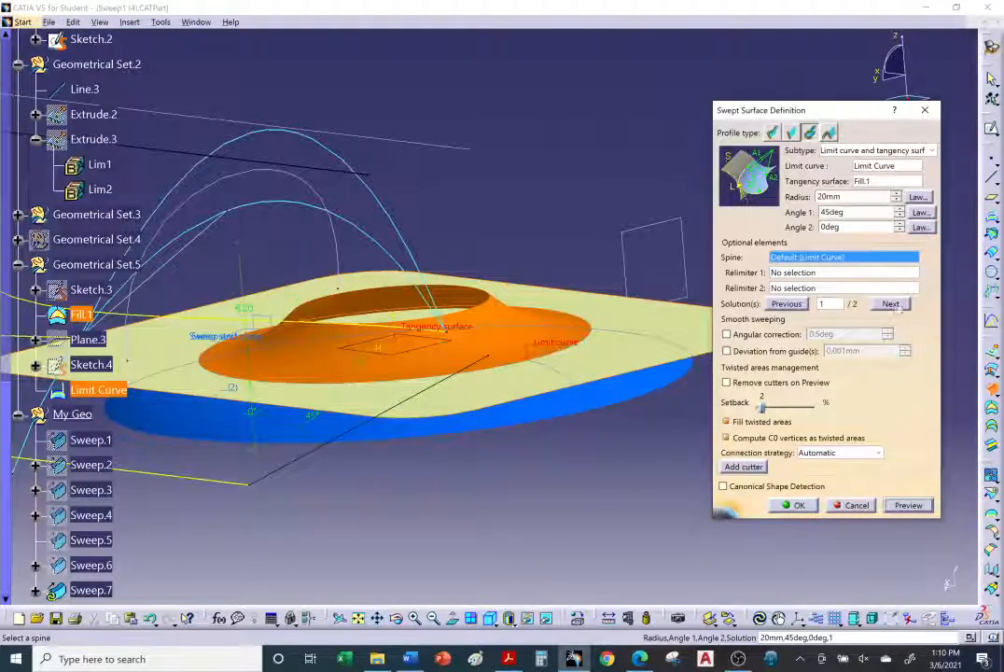
# Step: Create the limit curve swept surface, then reopen its definition and close it again
pyautogui.click(793, 505)
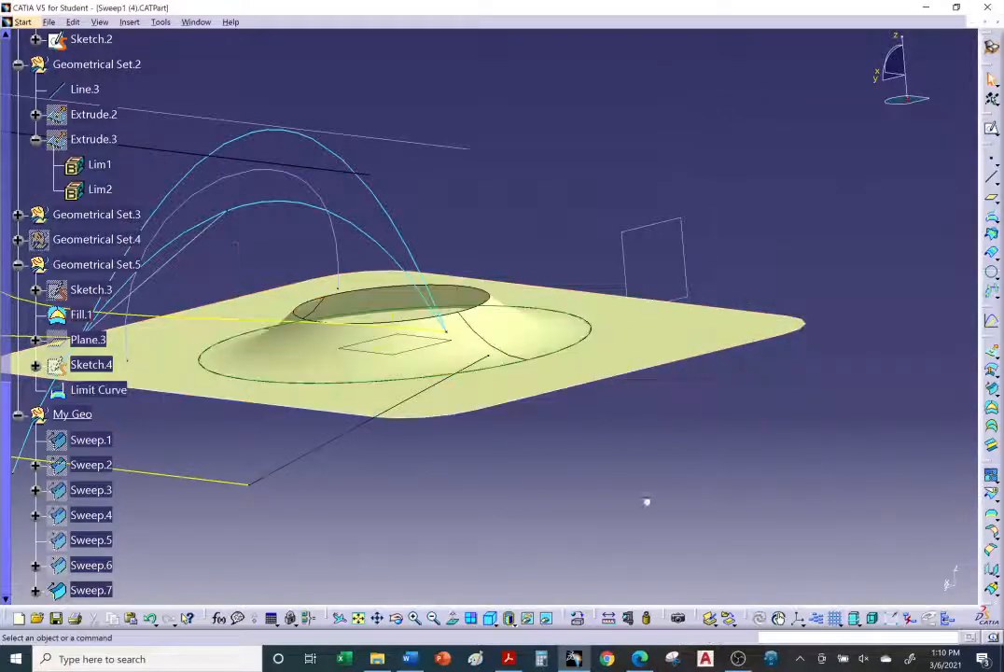
pyautogui.moveTo(646, 503); pyautogui.dragTo(531, 436, button='middle')
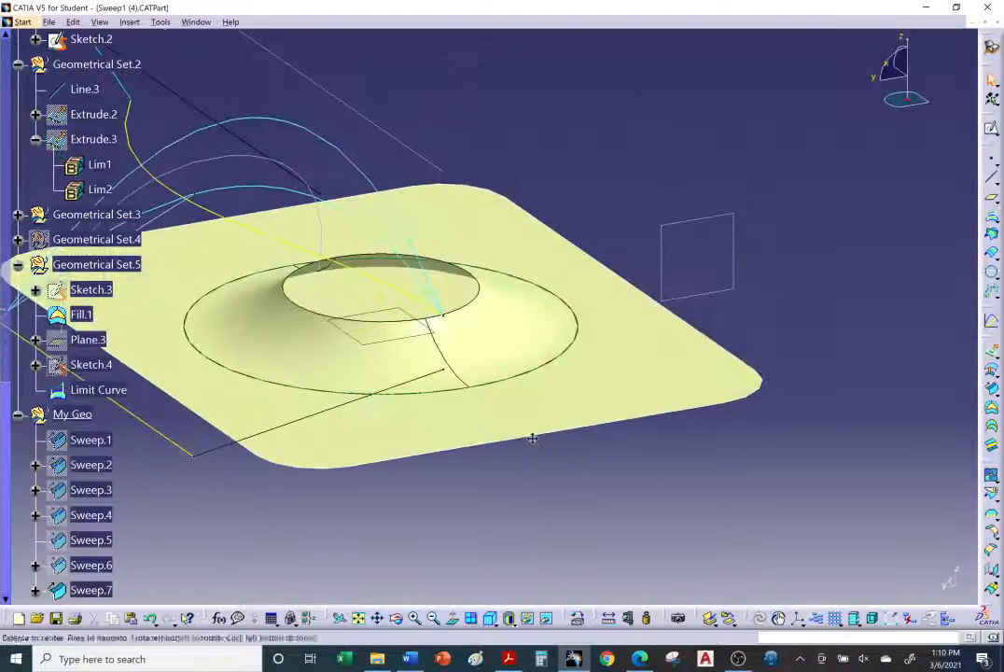
pyautogui.doubleClick(493, 328)
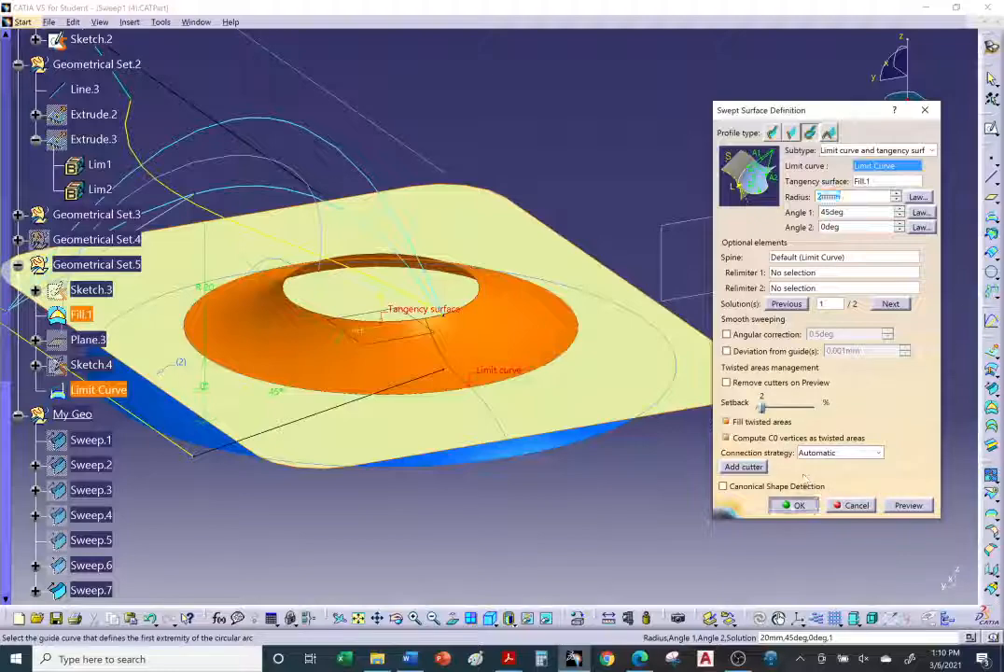
pyautogui.click(792, 505)
pyautogui.moveTo(468, 446); pyautogui.dragTo(547, 459, button='middle')
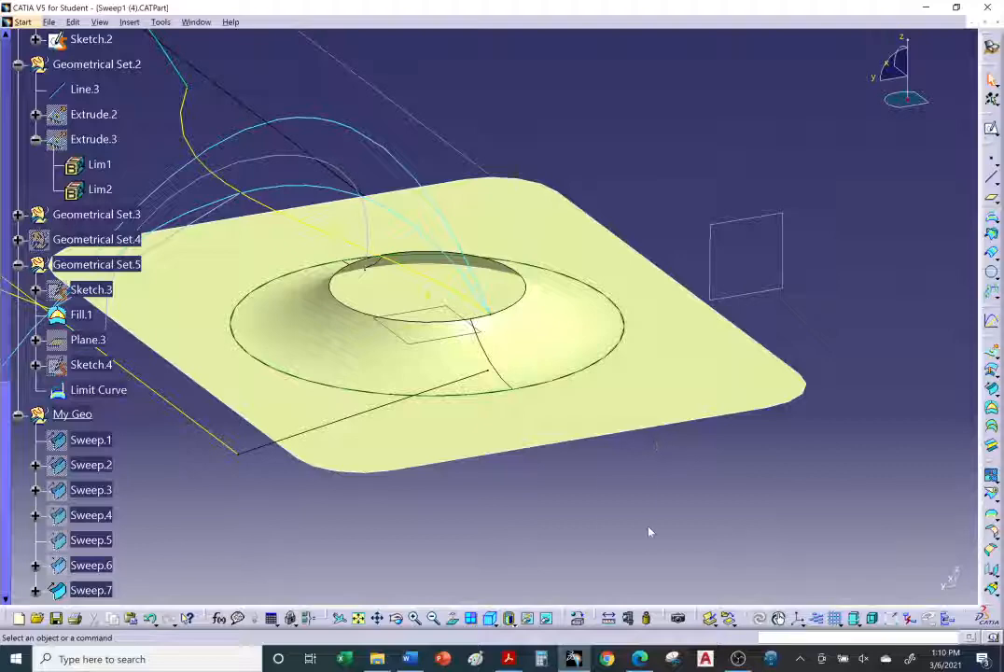
# Step: Review the top of the tutorial's Limit curve and tangency surface section, then return to the model
pyautogui.moveTo(509, 661)
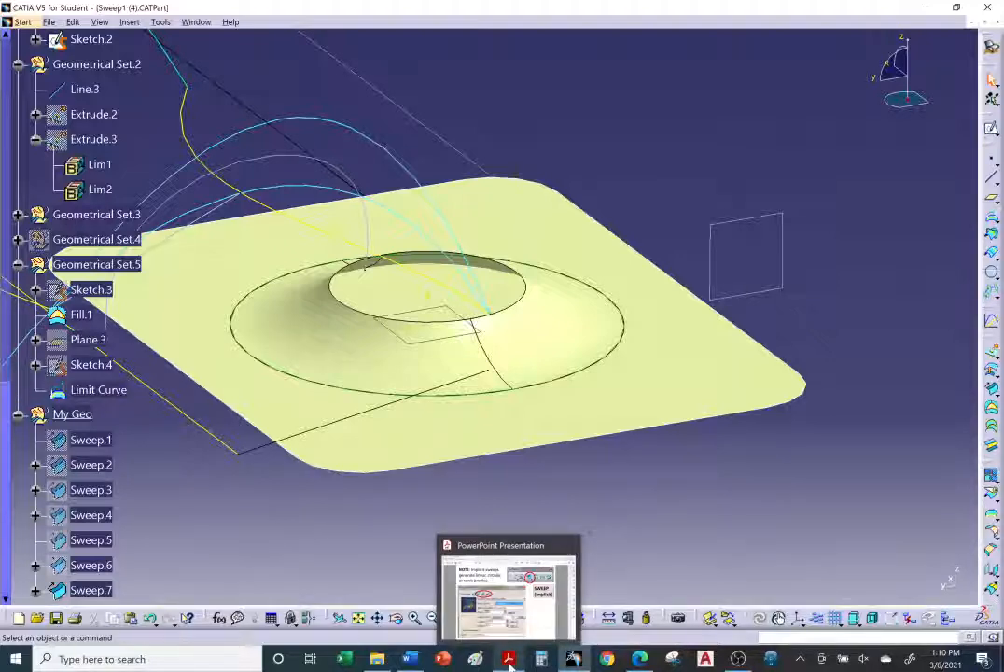
pyautogui.click(639, 659)
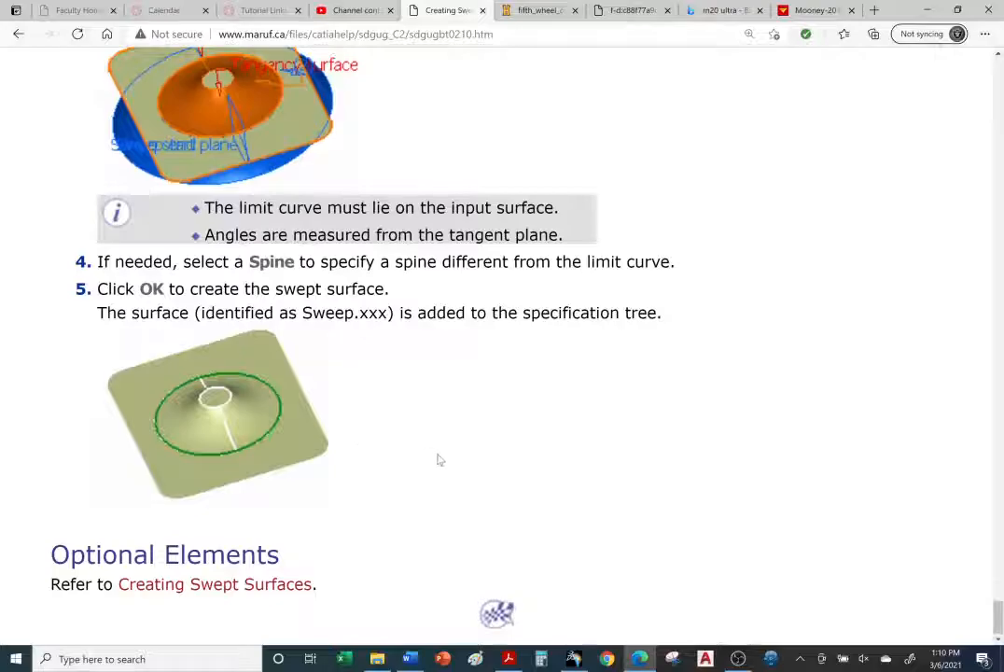
pyautogui.scroll(15, 439, 459)
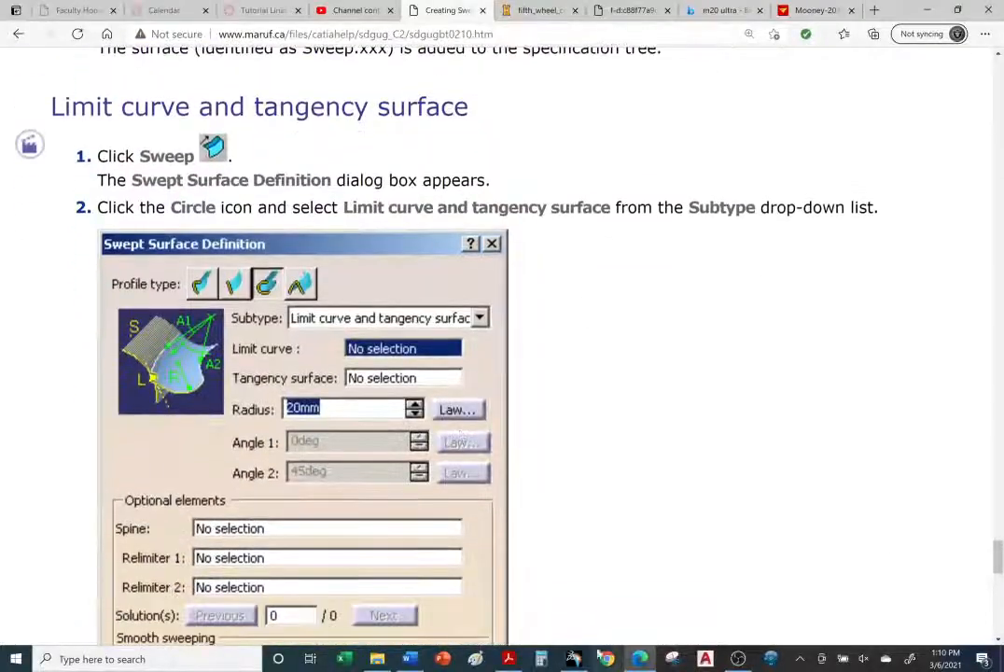
pyautogui.click(575, 659)
pyautogui.moveTo(371, 257); pyautogui.dragTo(494, 389, button='middle')
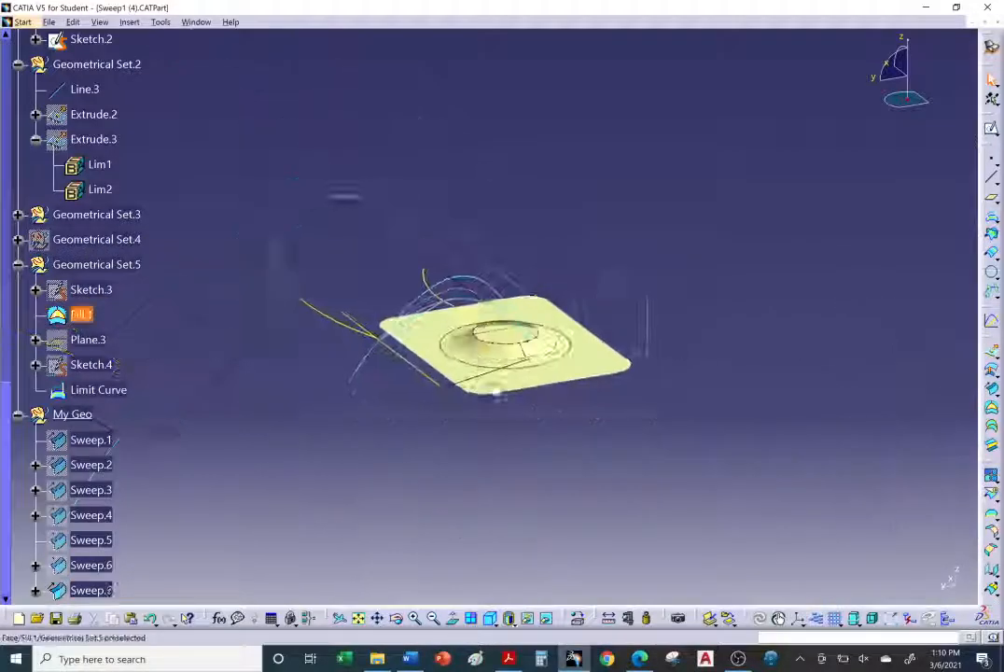
# Step: Save the part as Sweep1 circular complete in Desktop > Creating Surfaces > g. Creating Swept Surfaces Using Circular Profile
pyautogui.click(48, 23)
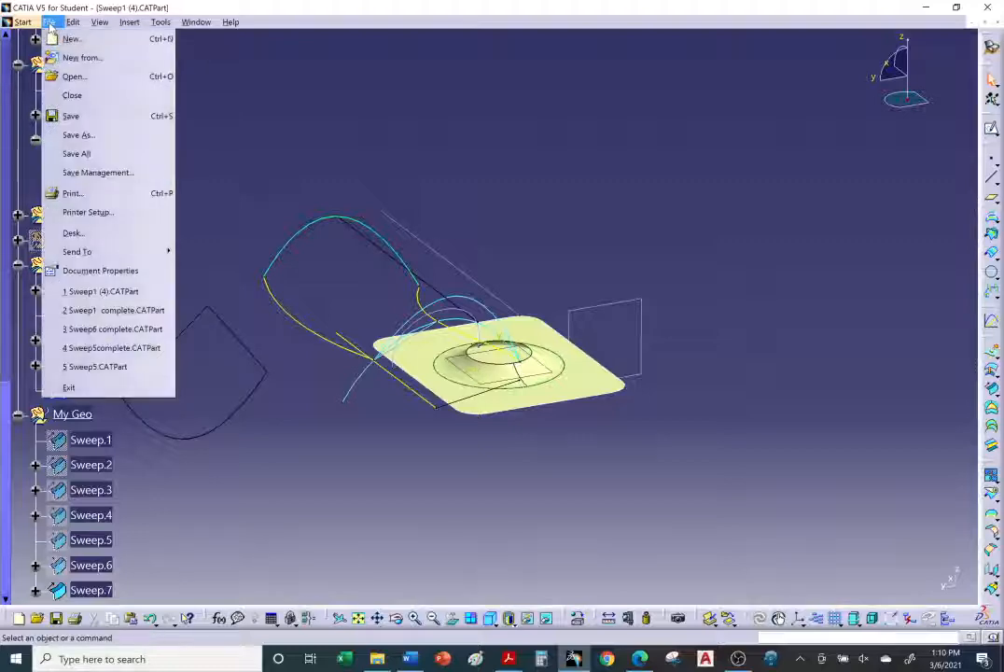
pyautogui.click(71, 115)
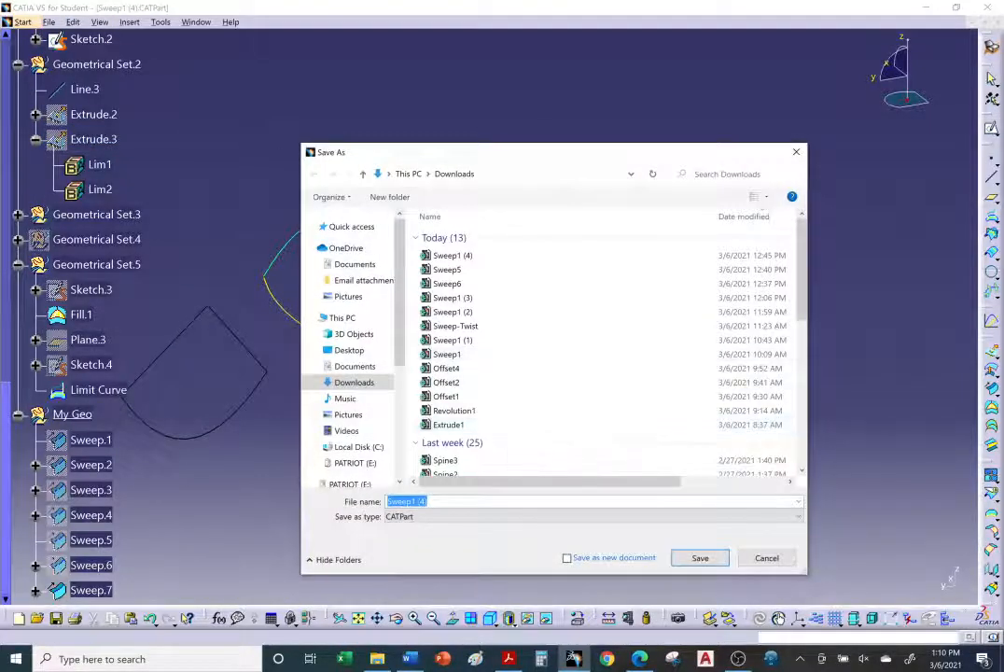
pyautogui.click(349, 350)
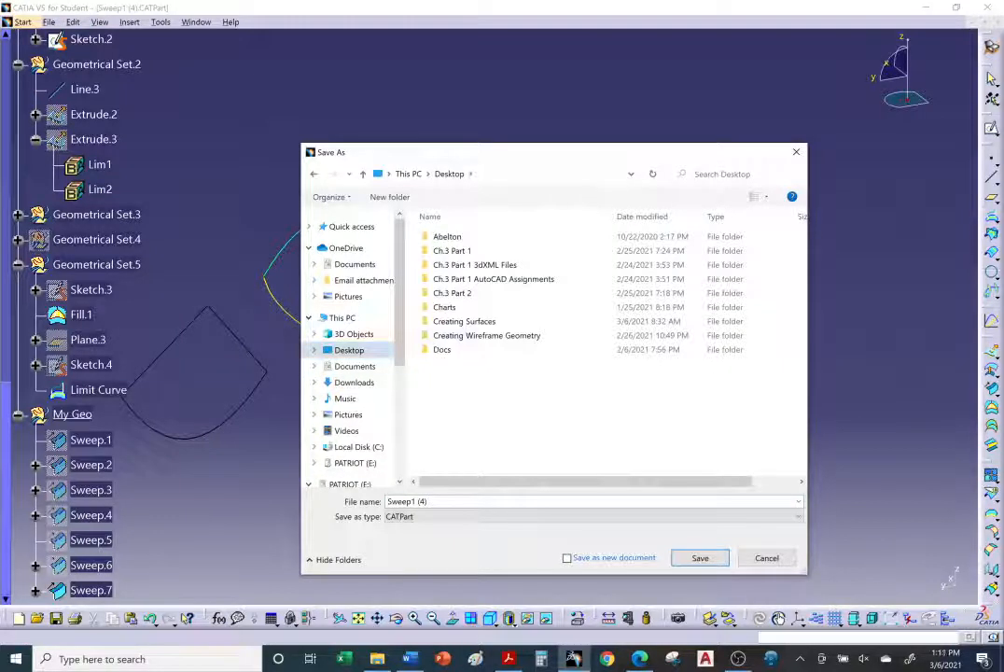
pyautogui.doubleClick(477, 323)
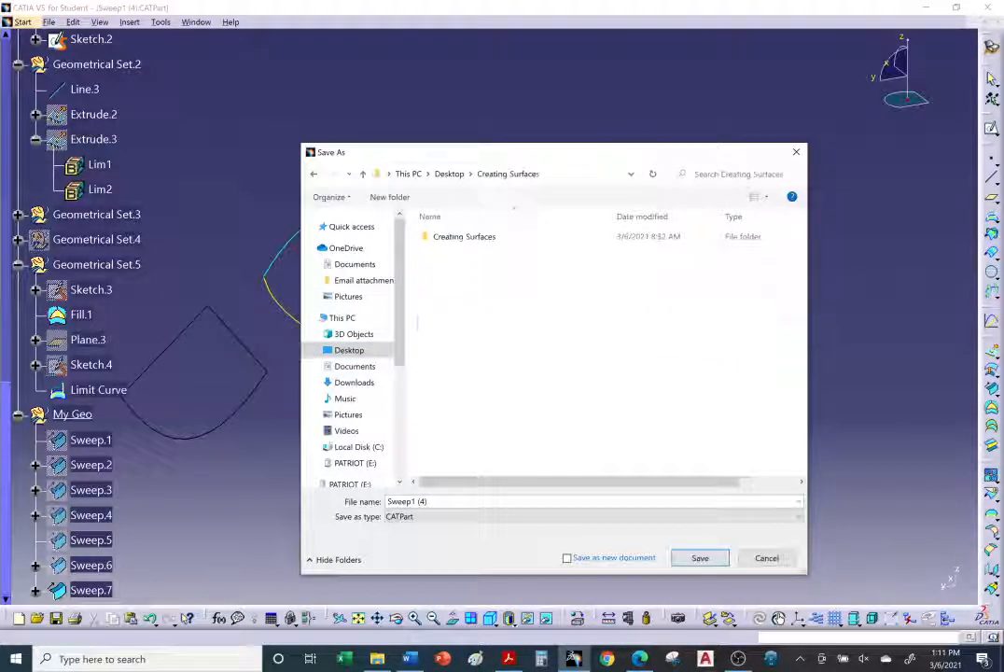
pyautogui.doubleClick(467, 237)
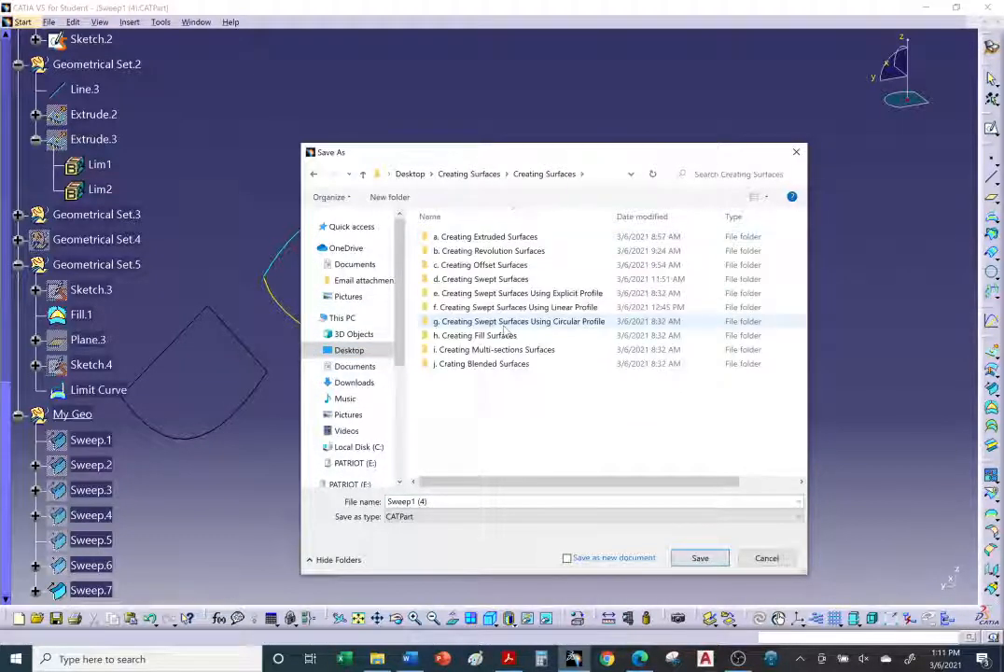
pyautogui.doubleClick(563, 322)
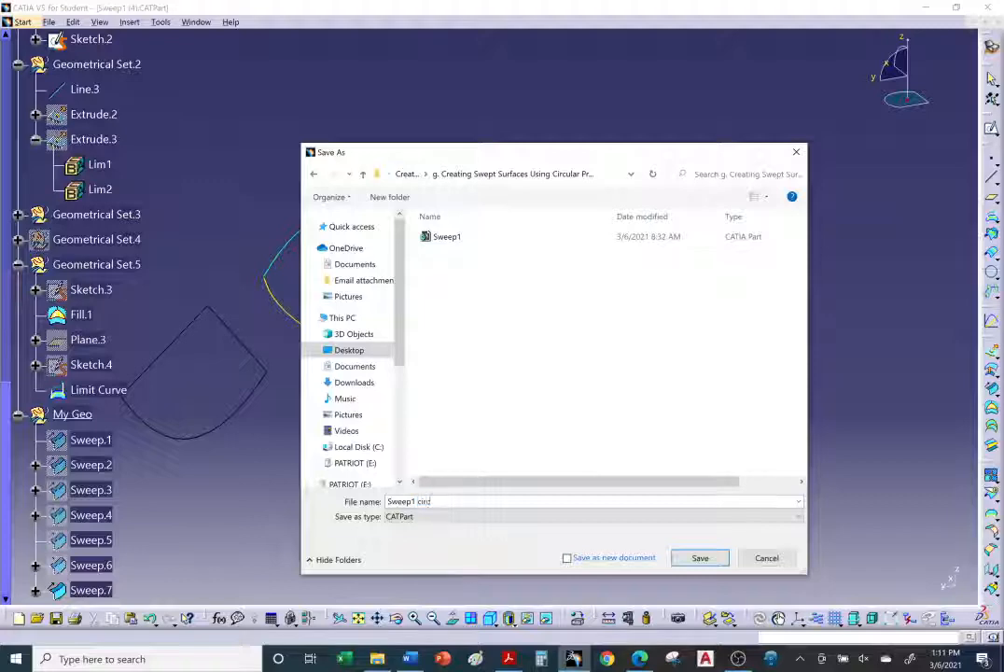
pyautogui.write('ular complete')
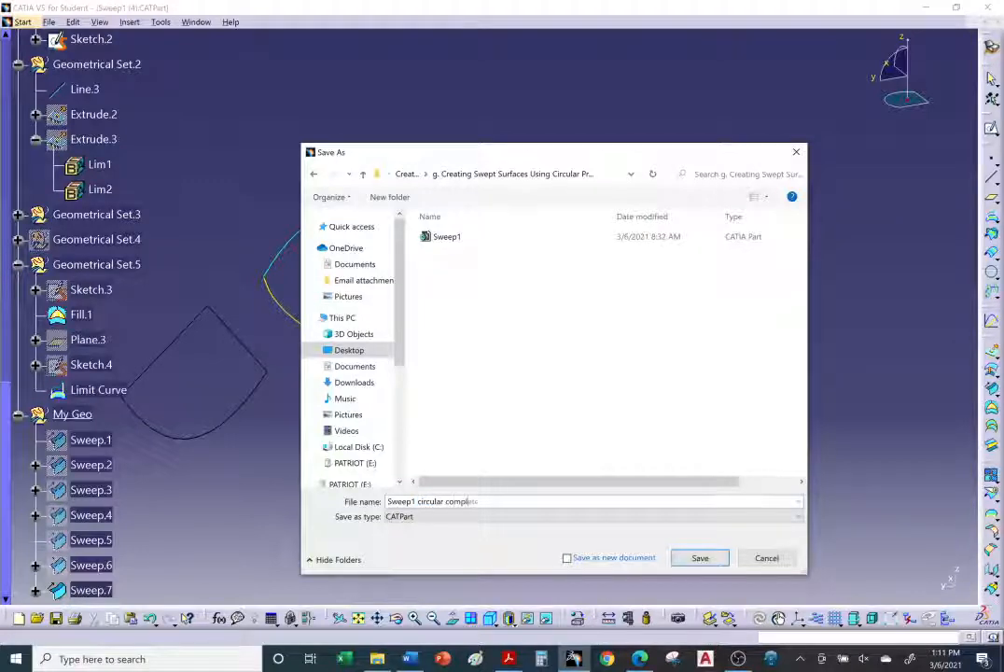
pyautogui.click(683, 557)
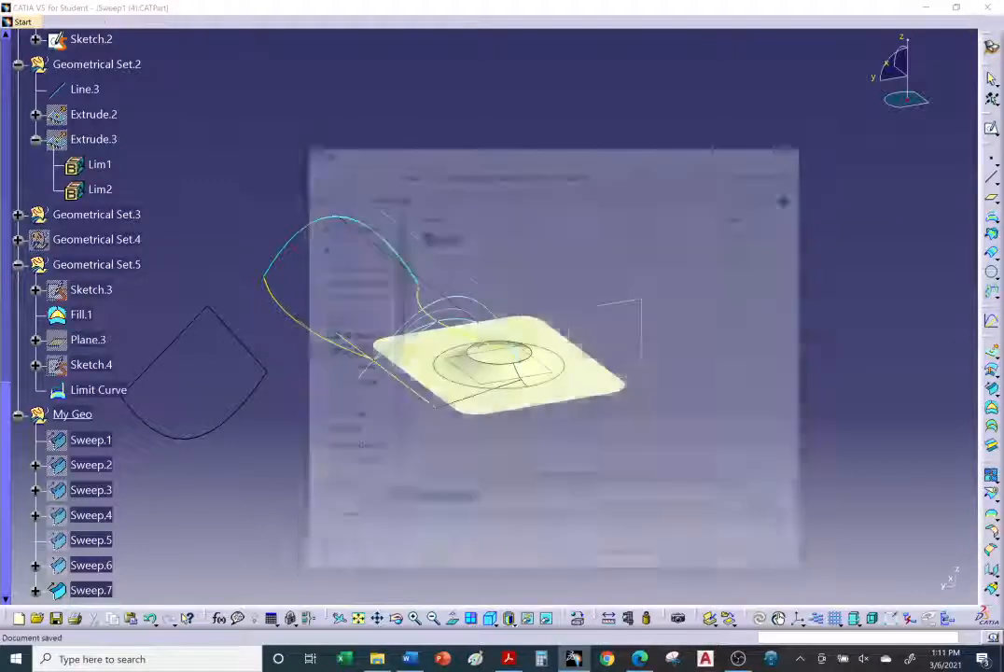
# Step: Collapse My Geo and all geometrical sets in the specification tree
pyautogui.moveTo(542, 416); pyautogui.dragTo(580, 405, button='middle')
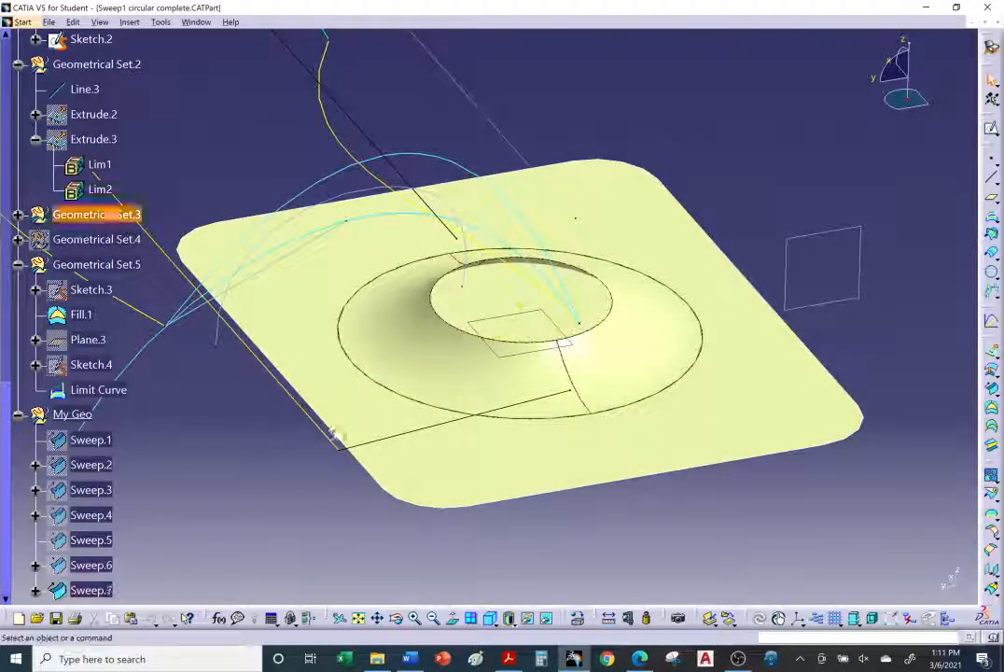
pyautogui.click(18, 413)
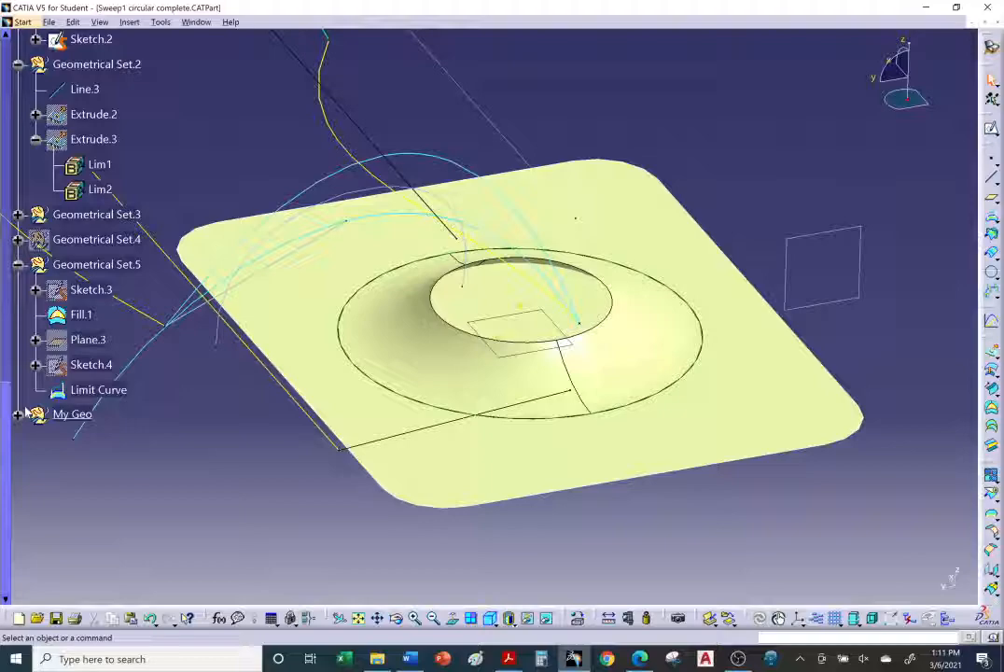
pyautogui.click(18, 264)
pyautogui.scroll(15, 149, 420)
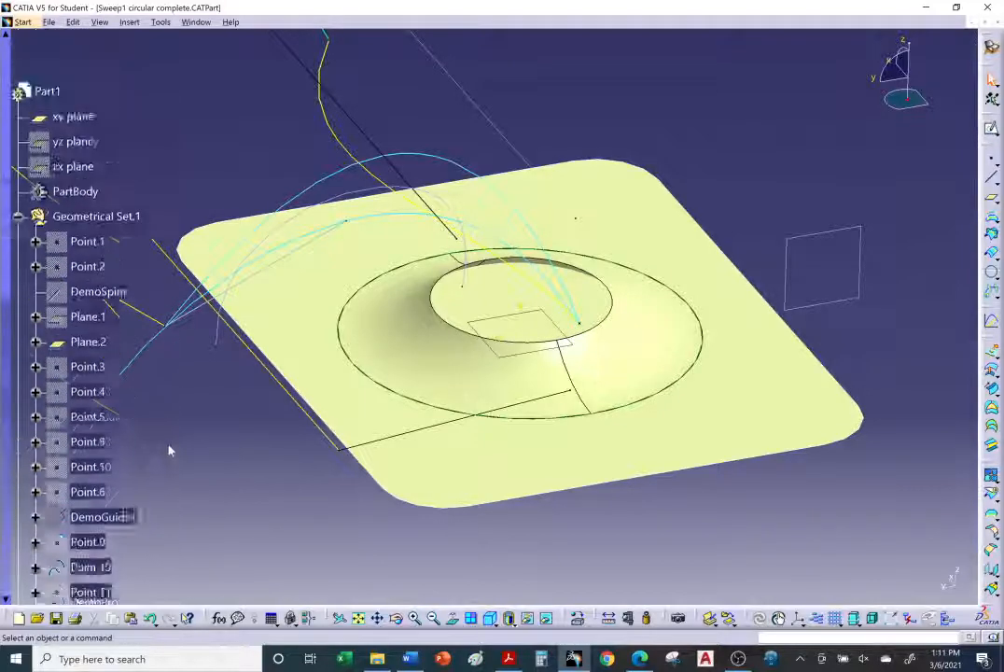
pyautogui.click(18, 215)
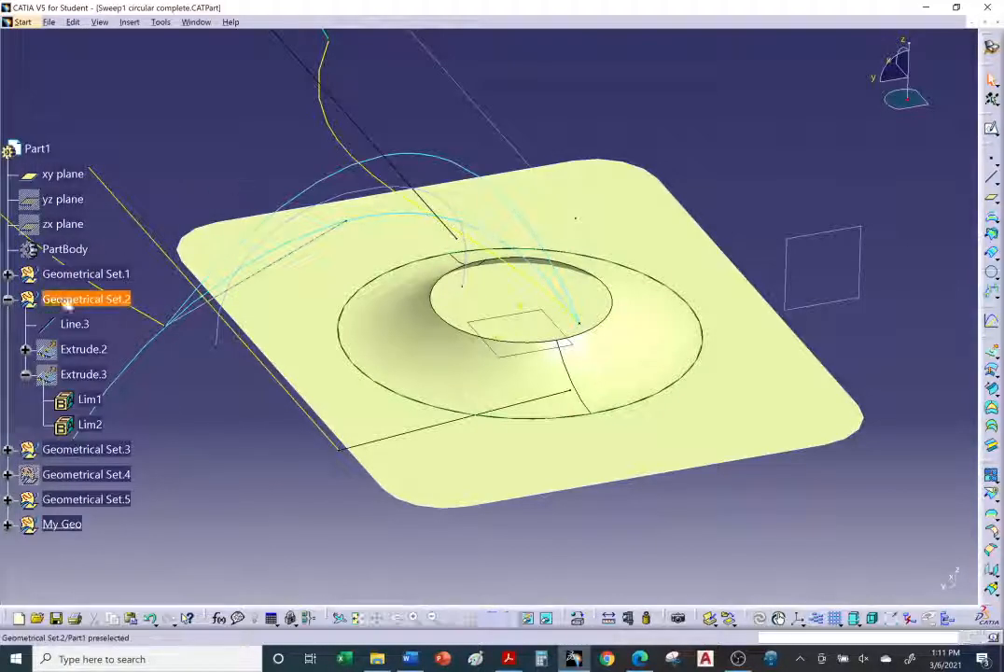
pyautogui.click(9, 300)
pyautogui.moveTo(297, 437); pyautogui.dragTo(336, 458, button='middle')
pyautogui.moveTo(718, 531); pyautogui.dragTo(693, 507, button='middle')
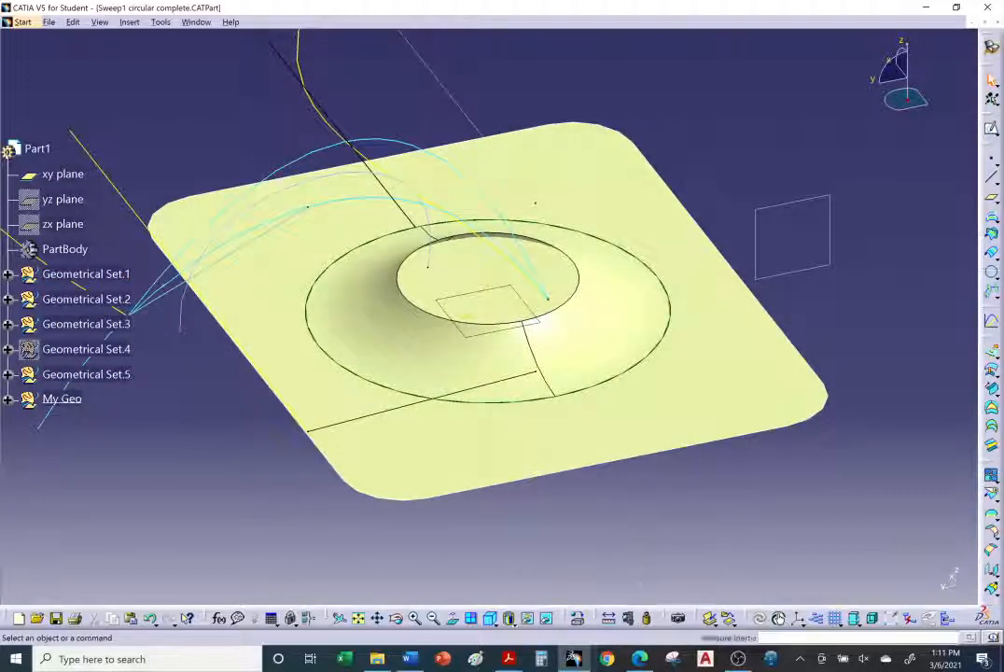
pyautogui.rightClick(738, 659)
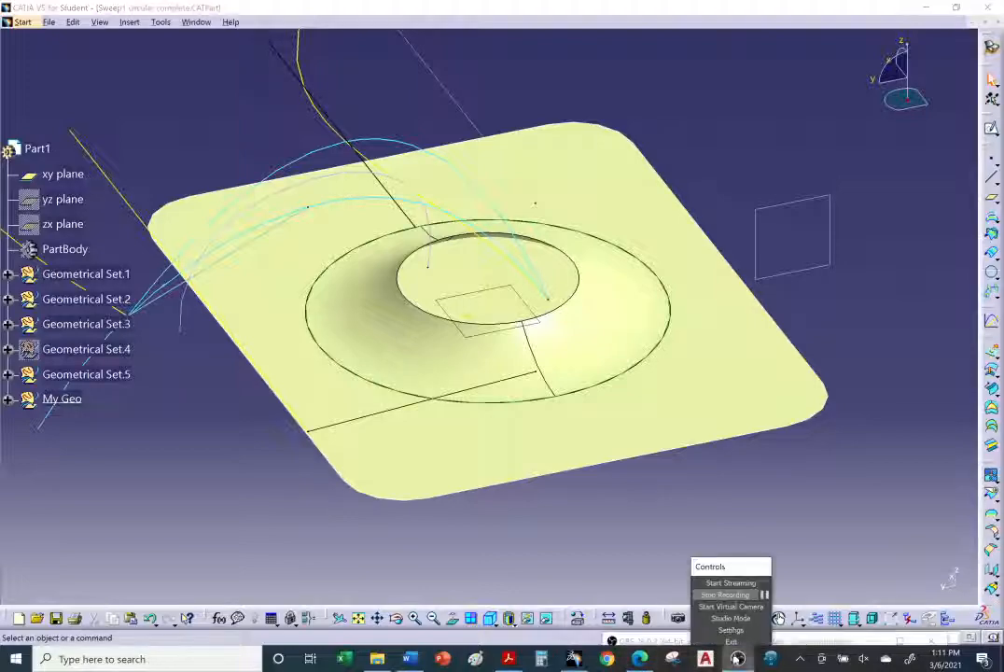